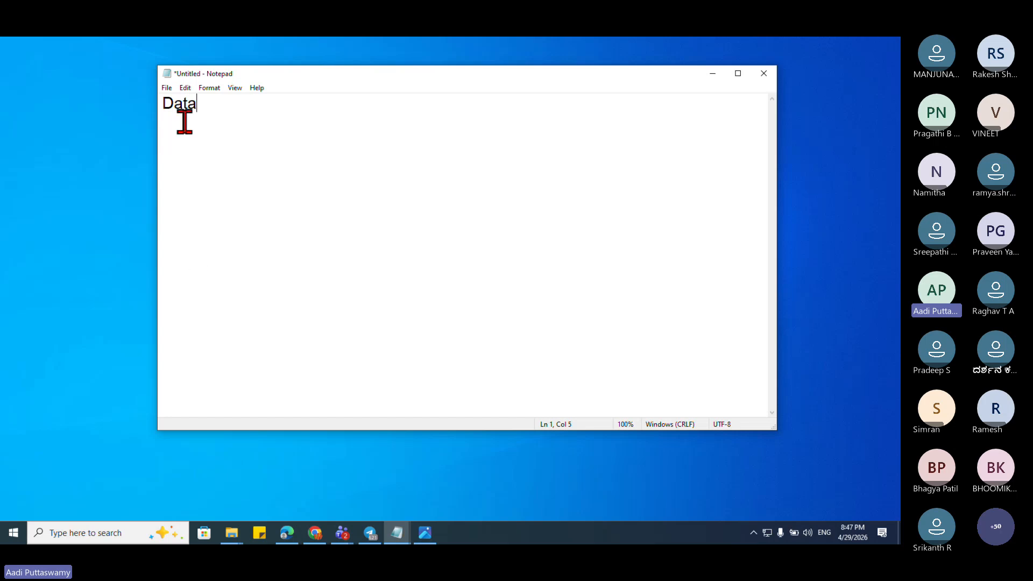
Step: Extend the note to read 'Data --> Instruction' and add a 'Type' heading below it
{"action": "left_click_drag", "start_coordinate": [163, 102], "coordinate": [196, 103]}
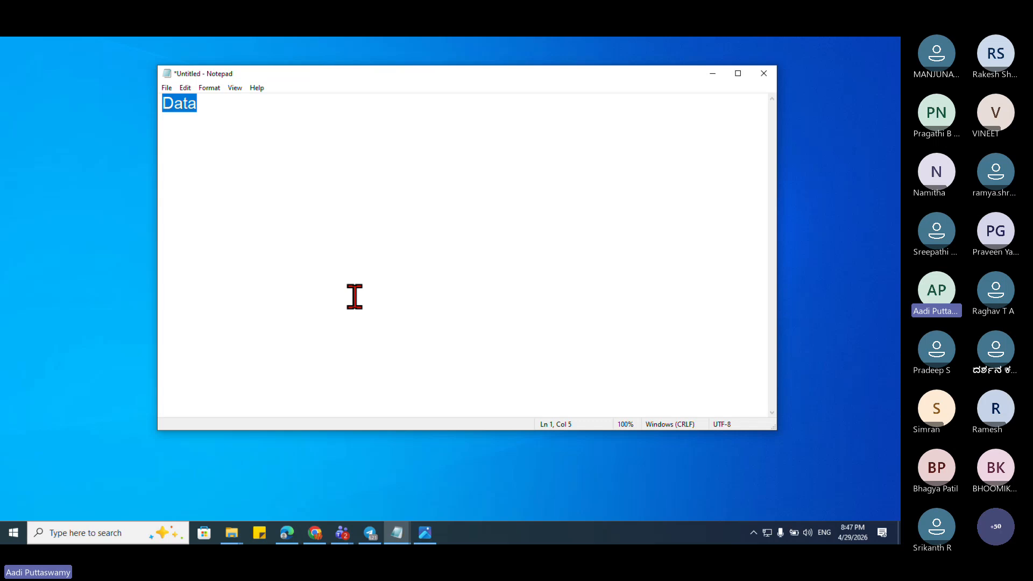
{"action": "left_click", "coordinate": [265, 118]}
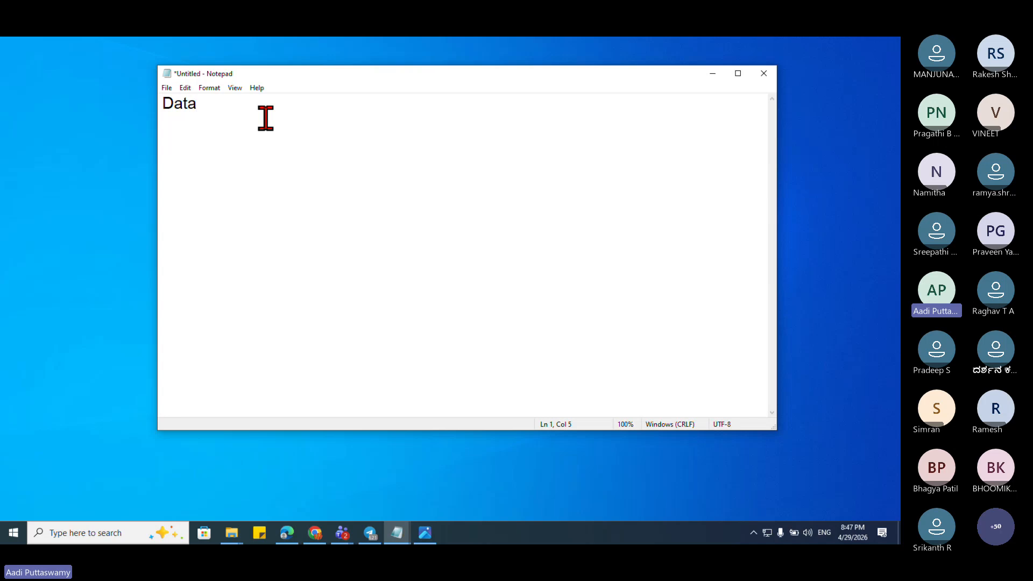
{"action": "type", "text": "--> Instruction"}
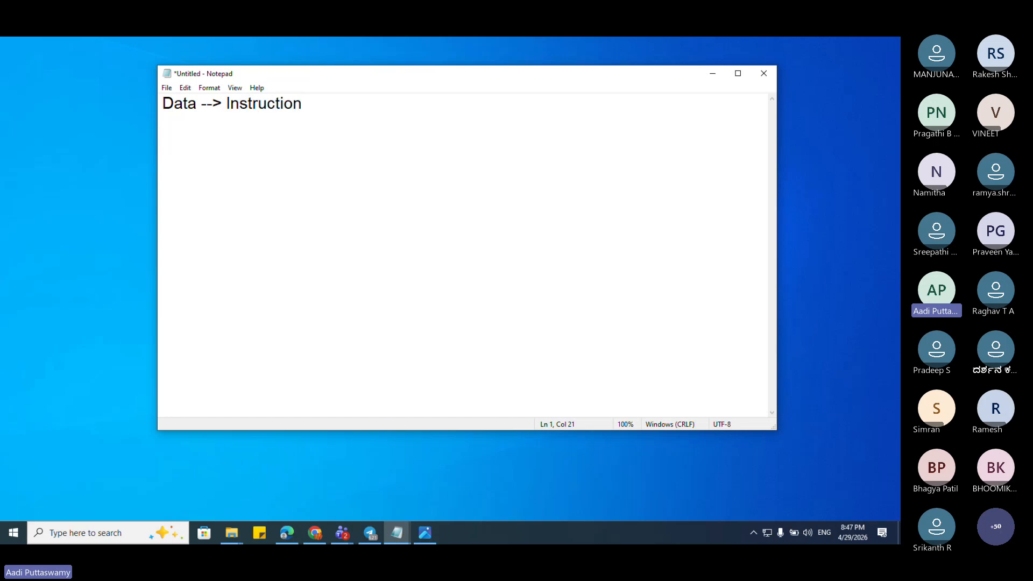
{"action": "key", "text": "Return"}
{"action": "key", "text": "Return"}
{"action": "type", "text": "Type"}
Step: Highlight the Data and Type headings in turn while explaining them
{"action": "left_click_drag", "start_coordinate": [196, 104], "coordinate": [162, 105]}
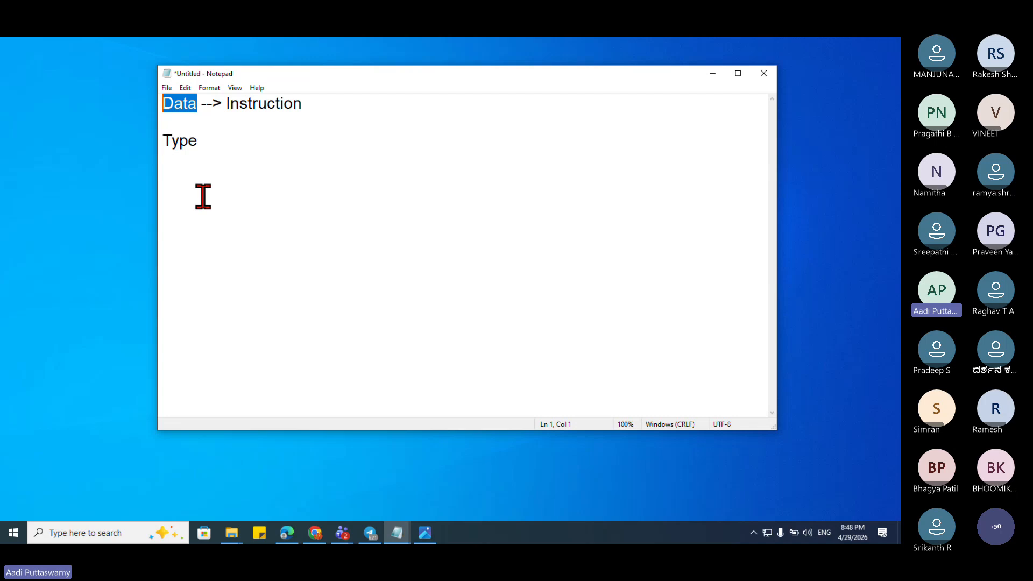
{"action": "left_click_drag", "start_coordinate": [198, 141], "coordinate": [157, 139]}
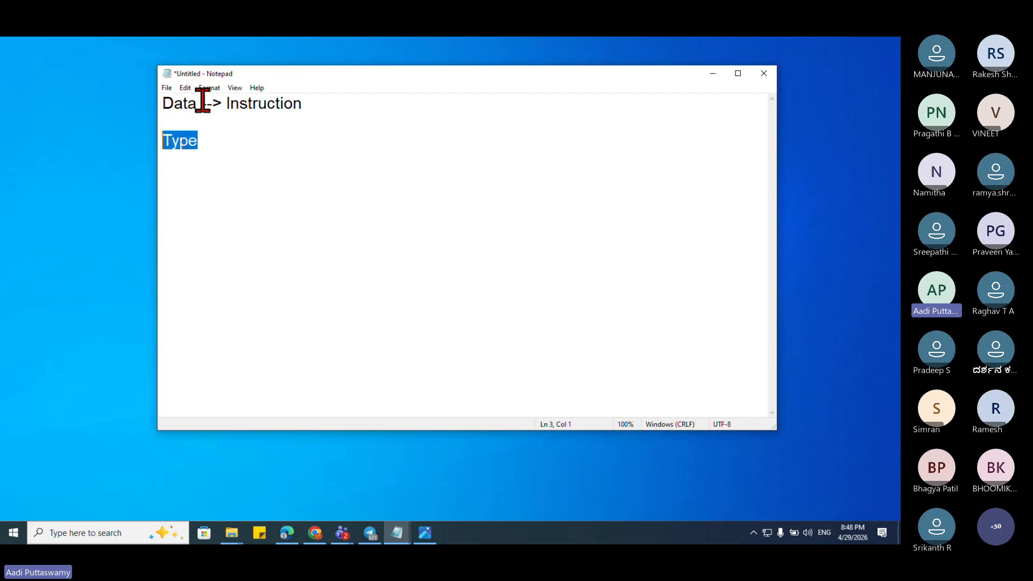
{"action": "left_click_drag", "start_coordinate": [199, 102], "coordinate": [160, 101]}
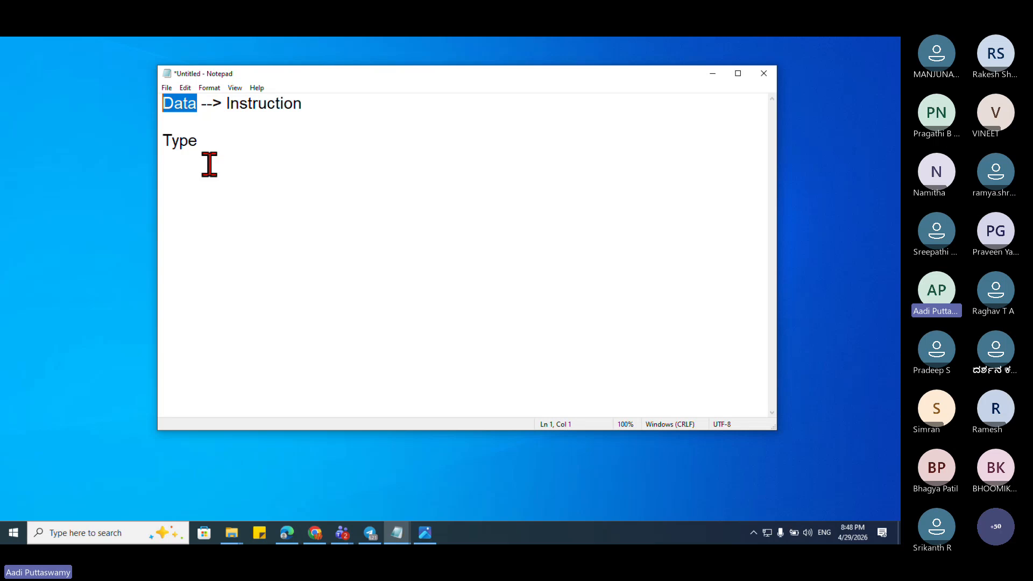
{"action": "left_click_drag", "start_coordinate": [200, 142], "coordinate": [162, 144]}
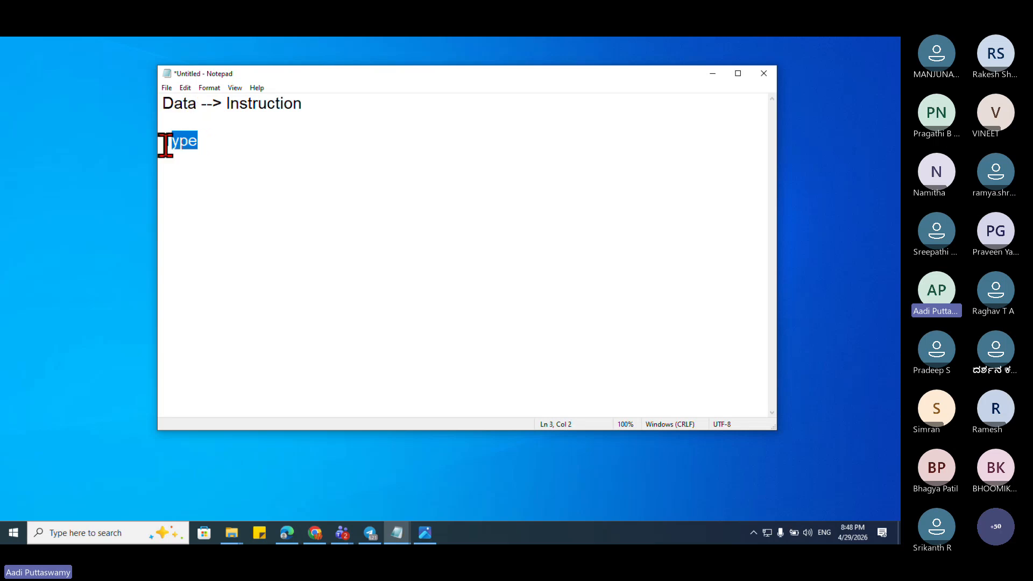
Step: Add '- Values' and '- Non-Values' as items under Type
{"action": "left_click", "coordinate": [347, 214]}
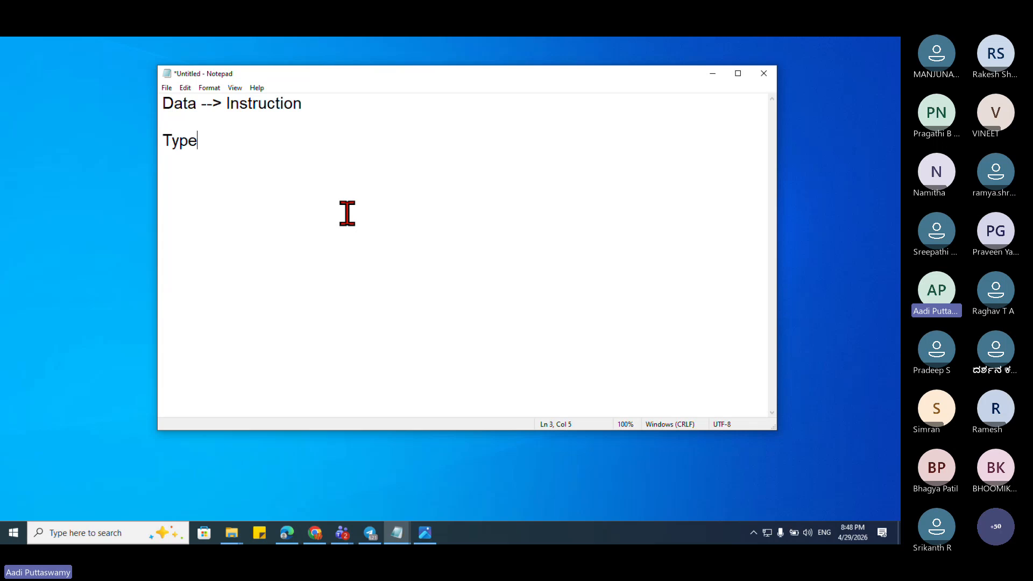
{"action": "key", "text": "Return"}
{"action": "type", "text": "- Values"}
{"action": "key", "text": "Return"}
{"action": "type", "text": "- Non"}
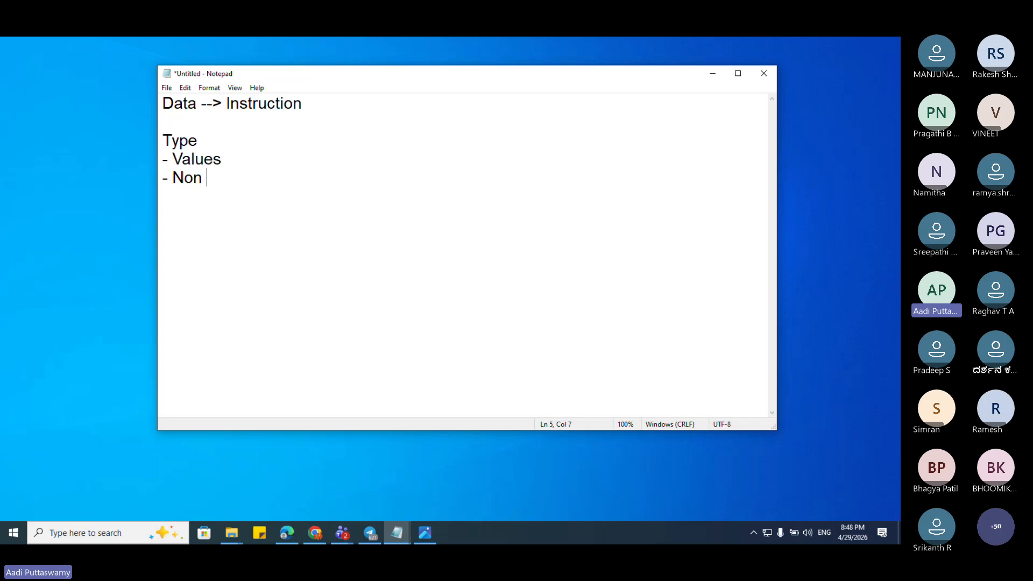
{"action": "key", "text": "BackSpace"}
{"action": "type", "text": "- V"}
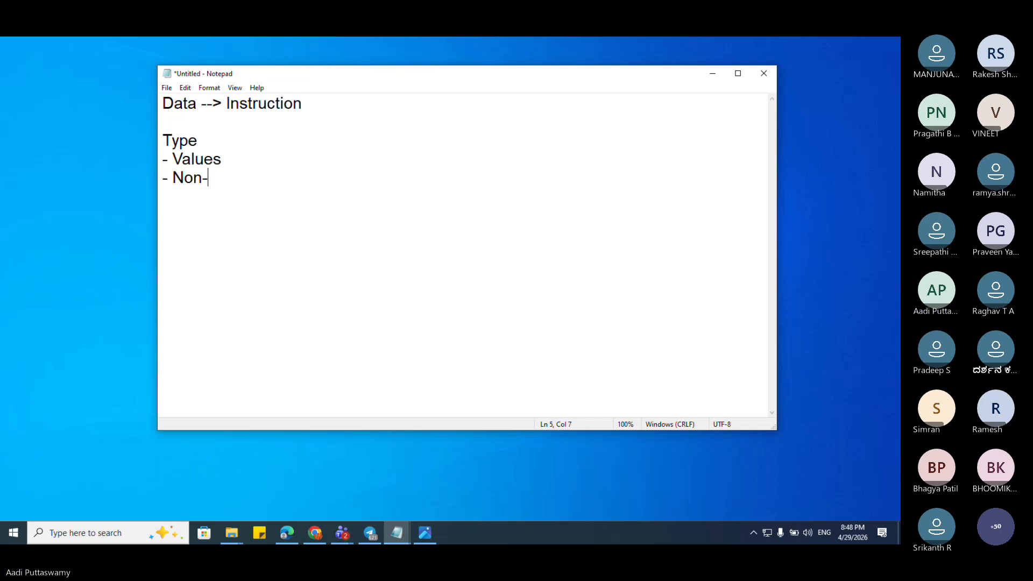
{"action": "type", "text": "a"}
{"action": "key", "text": "BackSpace"}
{"action": "type", "text": "Values"}
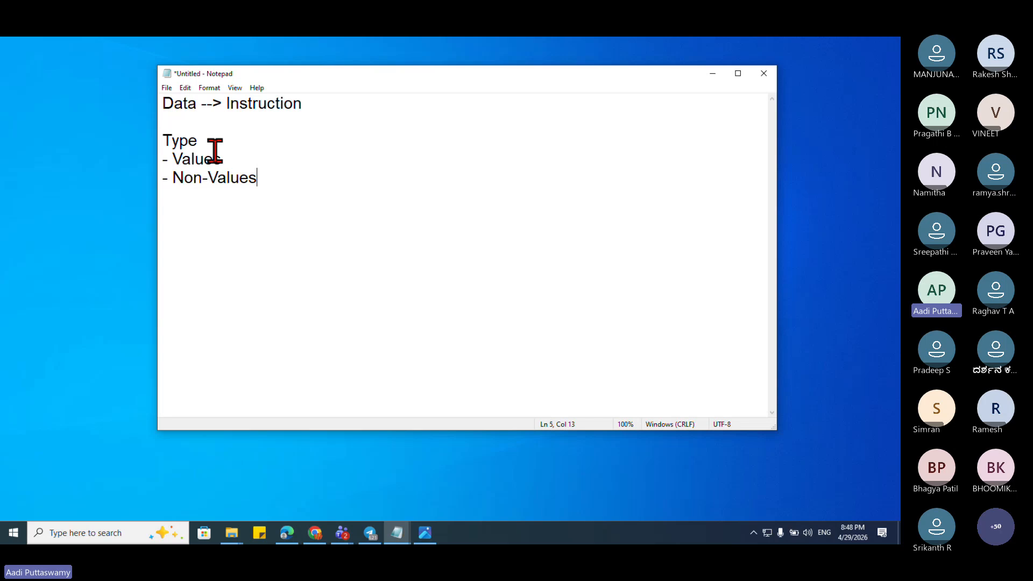
Step: Add '- Text', '- Numbers' and '- Date' lines under Values
{"action": "left_click", "coordinate": [173, 162]}
{"action": "key", "text": "shift+End"}
{"action": "left_click", "coordinate": [174, 179]}
{"action": "key", "text": "shift+End"}
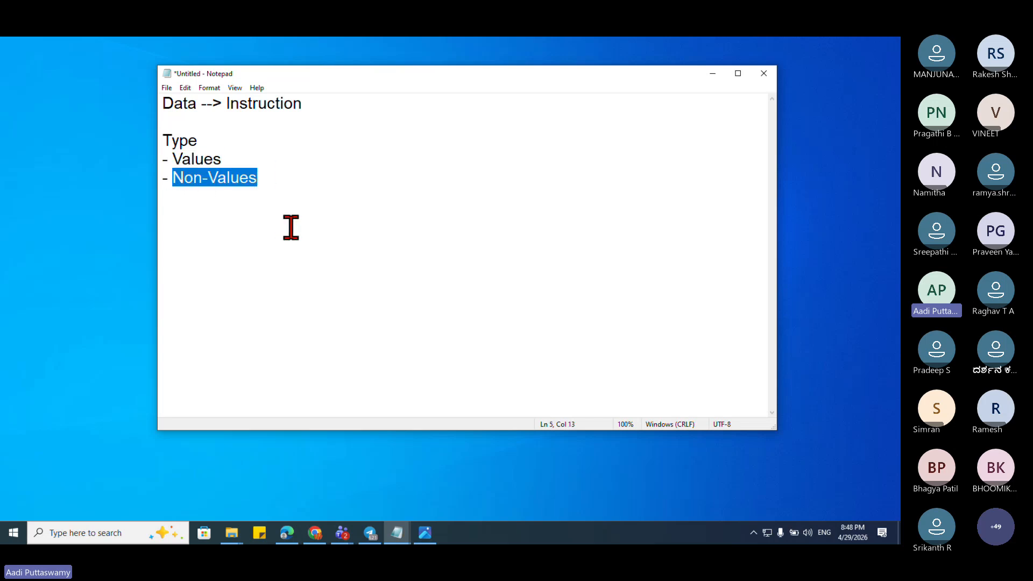
{"action": "left_click", "coordinate": [229, 163]}
{"action": "key", "text": "Return"}
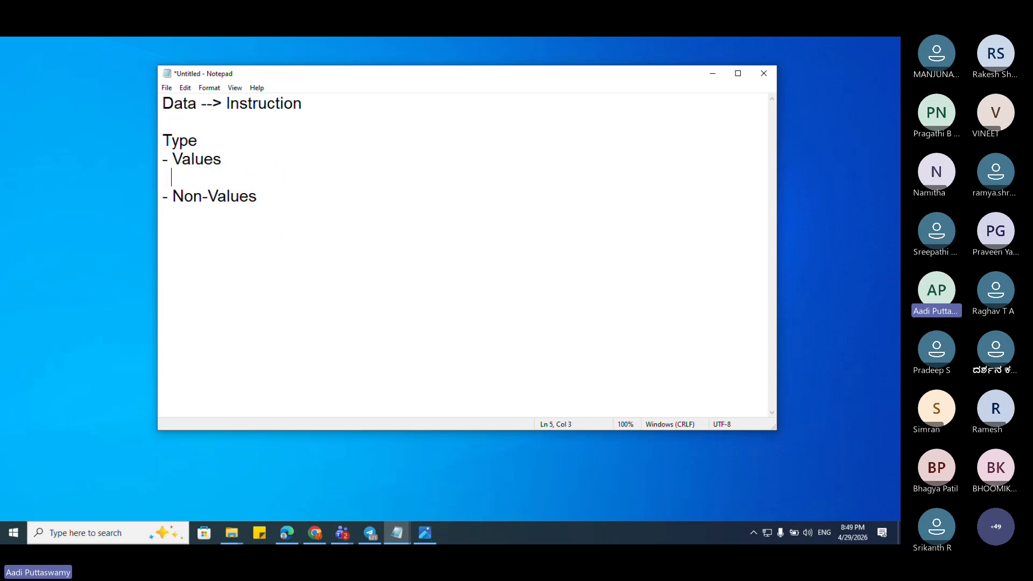
{"action": "type", "text": "- Text"}
{"action": "key", "text": "Return"}
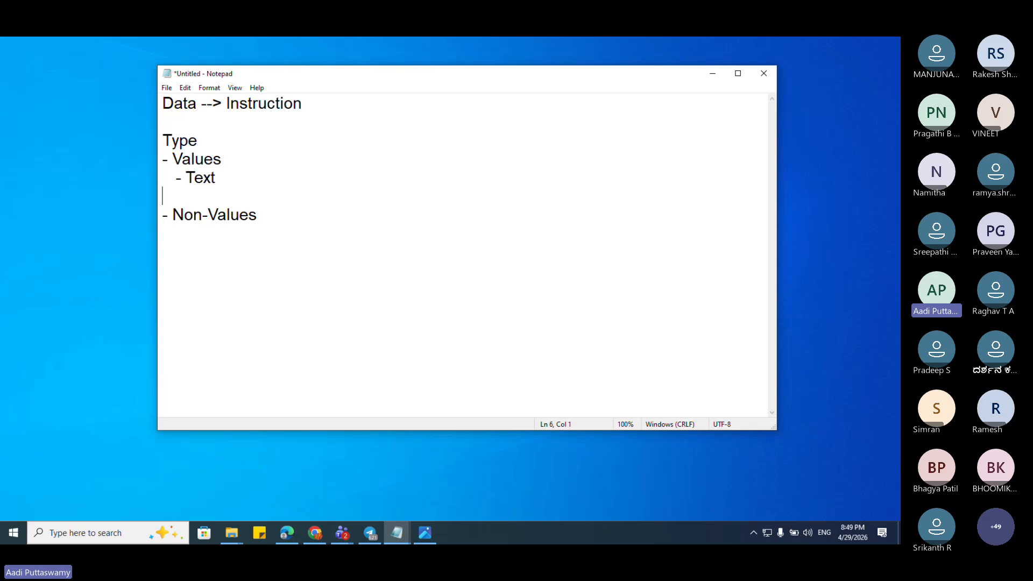
{"action": "type", "text": "- Numbers"}
{"action": "key", "text": "Return"}
{"action": "type", "text": "- Date"}
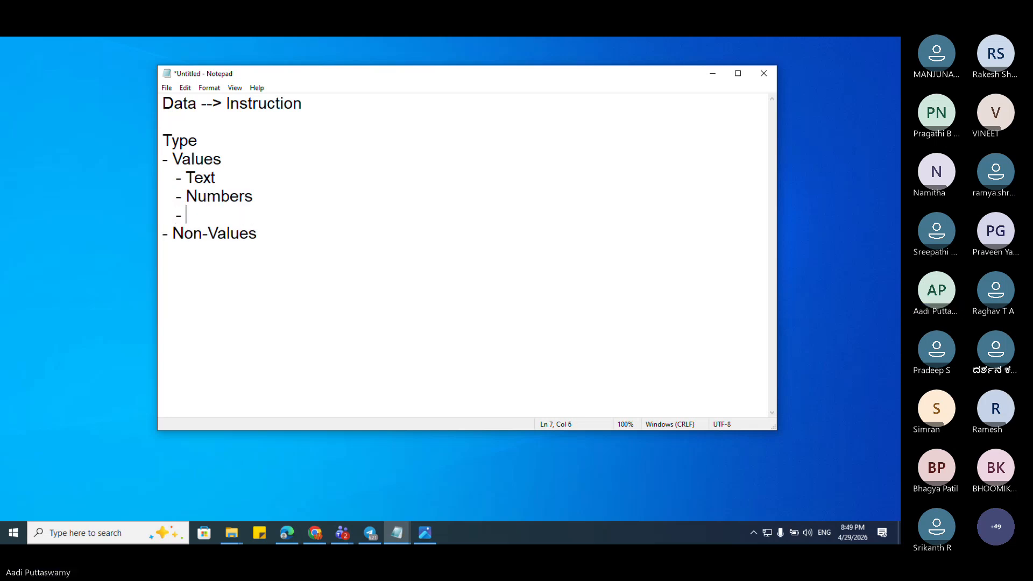
{"action": "key", "text": "Return"}
{"action": "key", "text": "Return"}
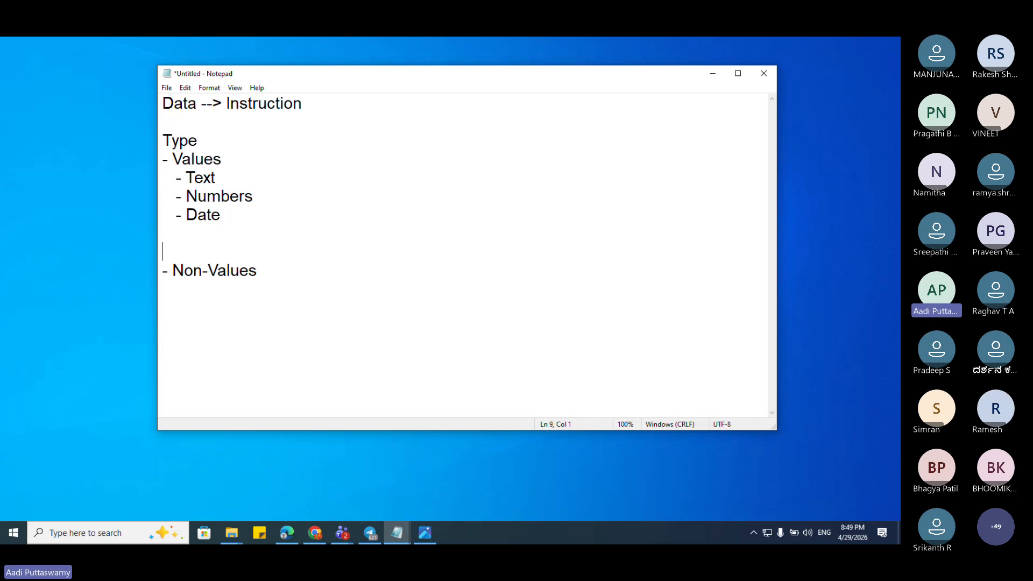
Step: Append ' (String)' to the Text item and insert a blank line after Numbers
{"action": "left_click_drag", "start_coordinate": [226, 223], "coordinate": [148, 186]}
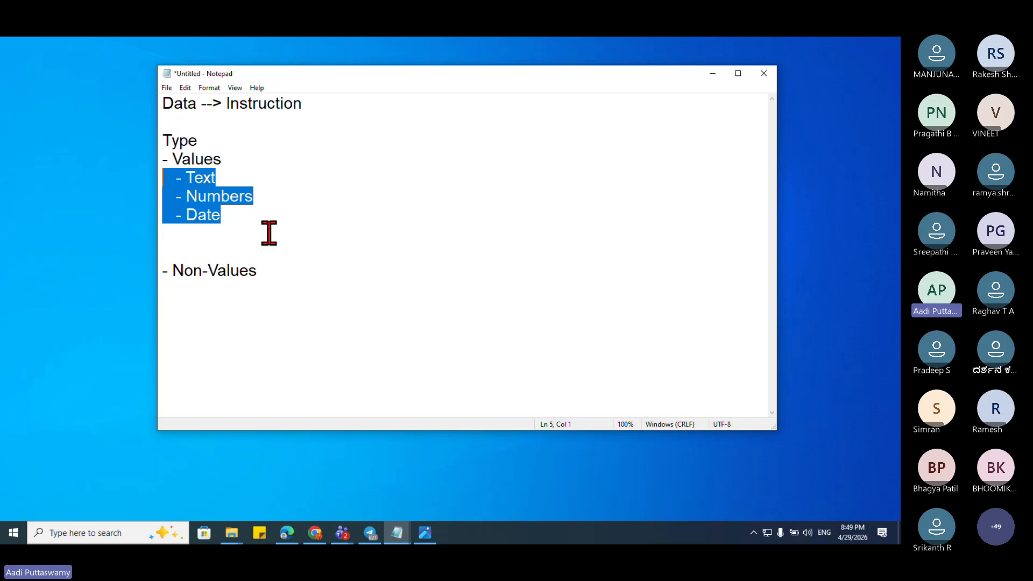
{"action": "left_click", "coordinate": [264, 216]}
{"action": "left_click", "coordinate": [188, 177]}
{"action": "left_click", "coordinate": [277, 178]}
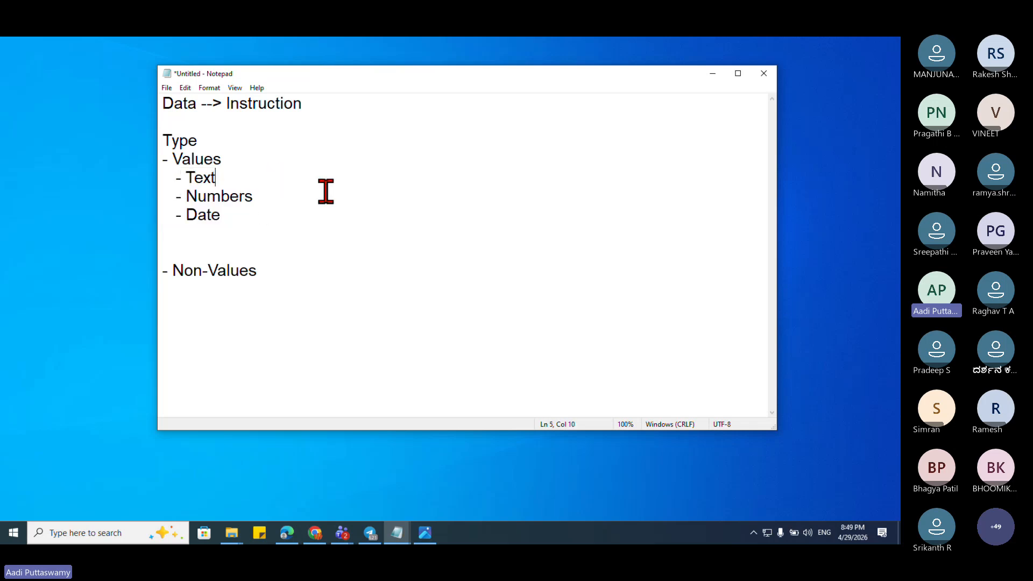
{"action": "type", "text": "(String)"}
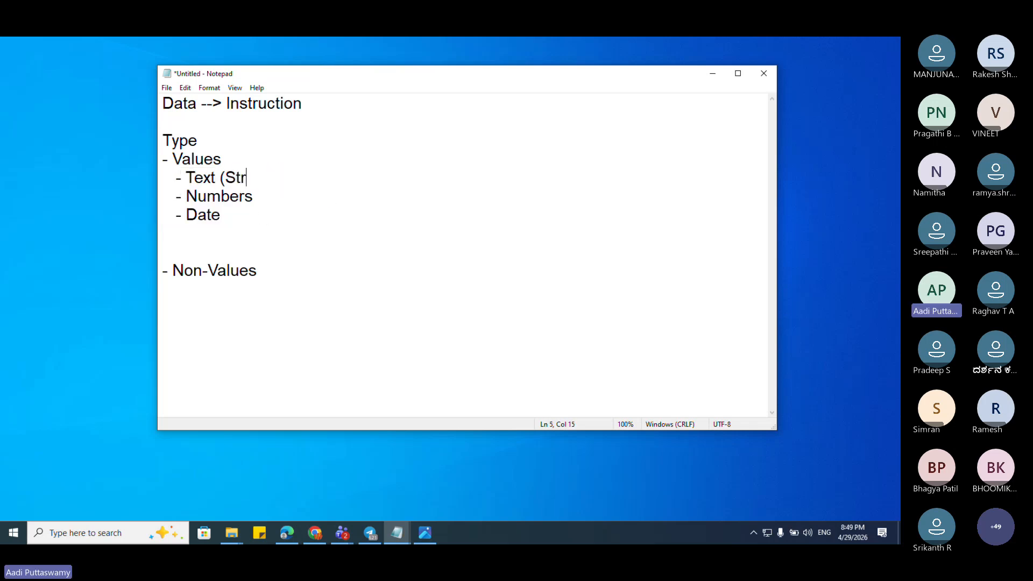
{"action": "left_click", "coordinate": [325, 191]}
{"action": "key", "text": "Return"}
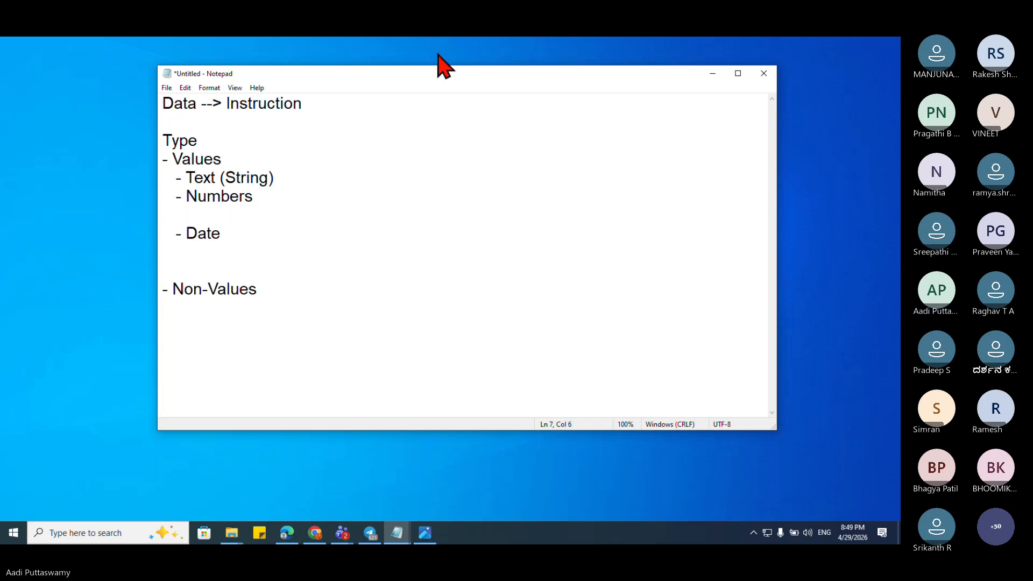
{"action": "left_click", "coordinate": [606, 54]}
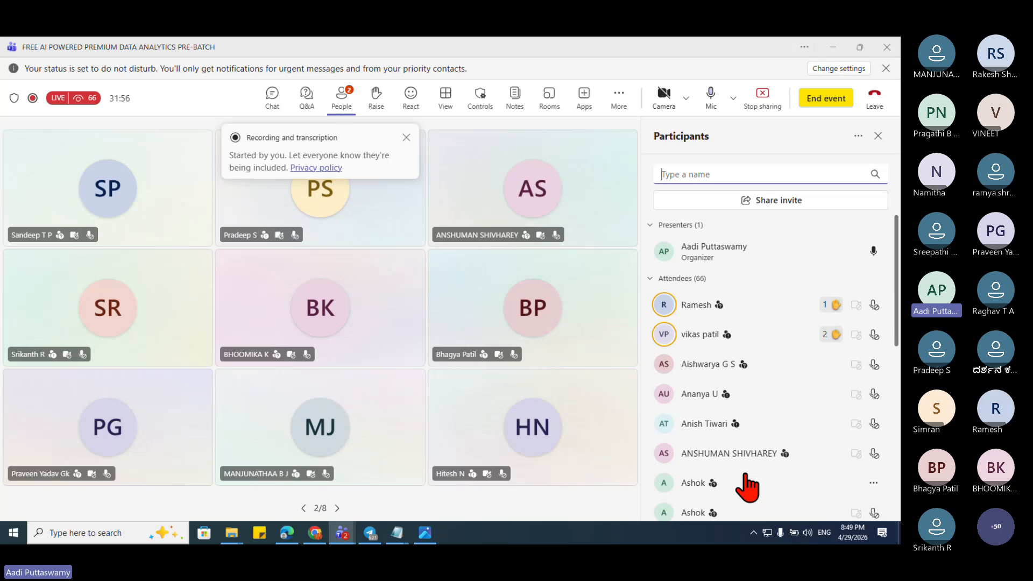
{"action": "left_click", "coordinate": [406, 137]}
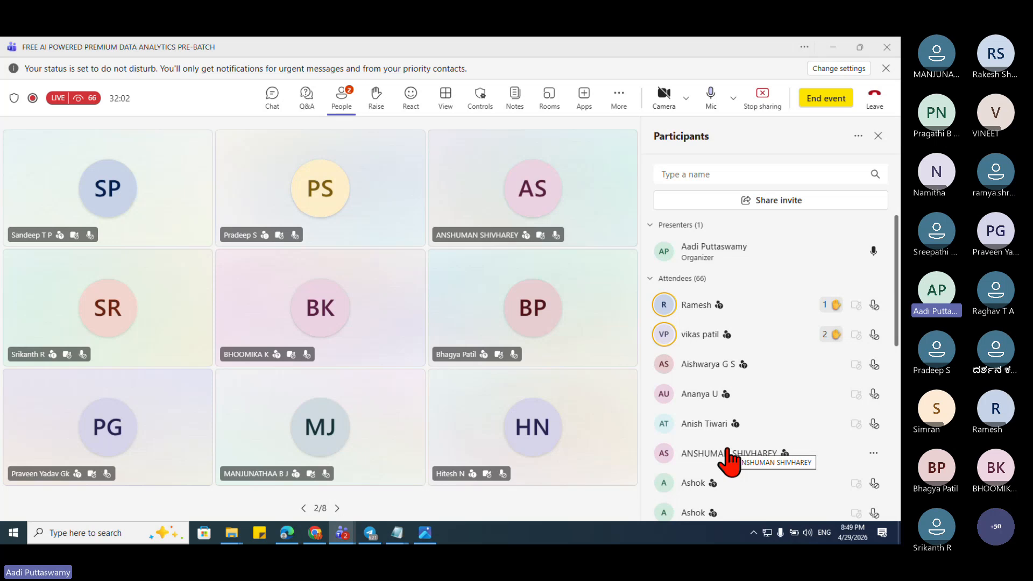
{"action": "left_click", "coordinate": [270, 103]}
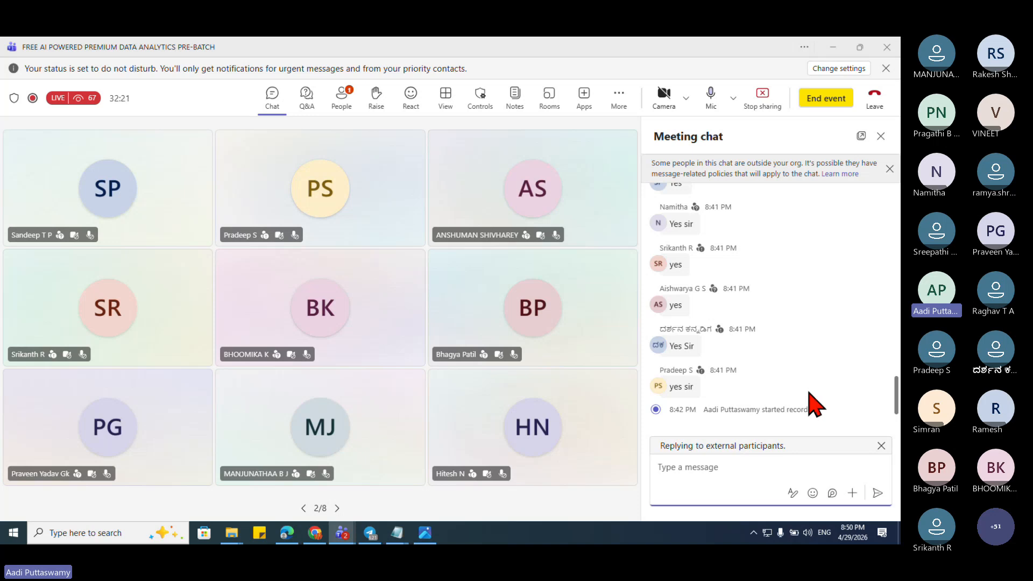
{"action": "left_click", "coordinate": [833, 47]}
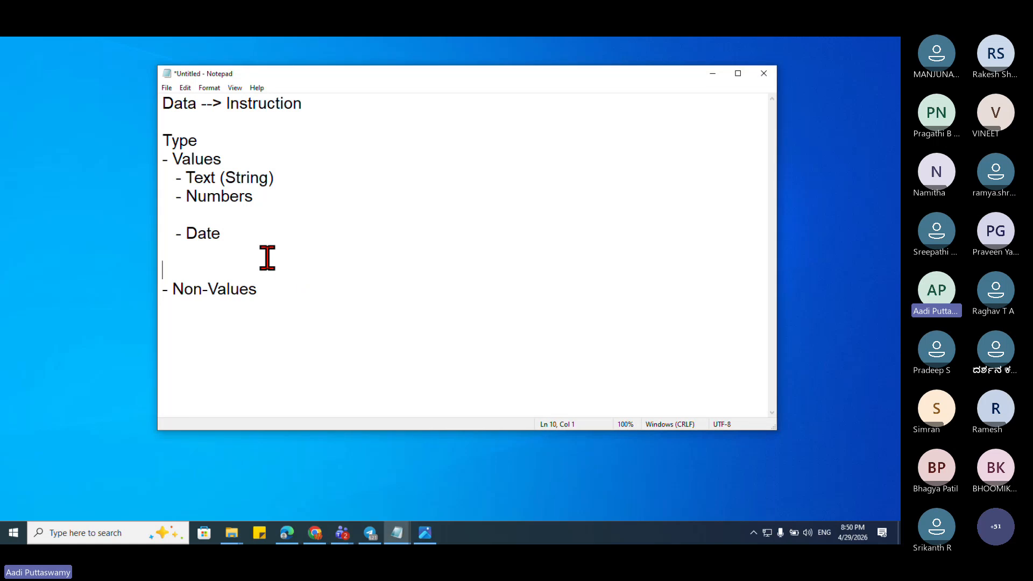
{"action": "left_click", "coordinate": [265, 208]}
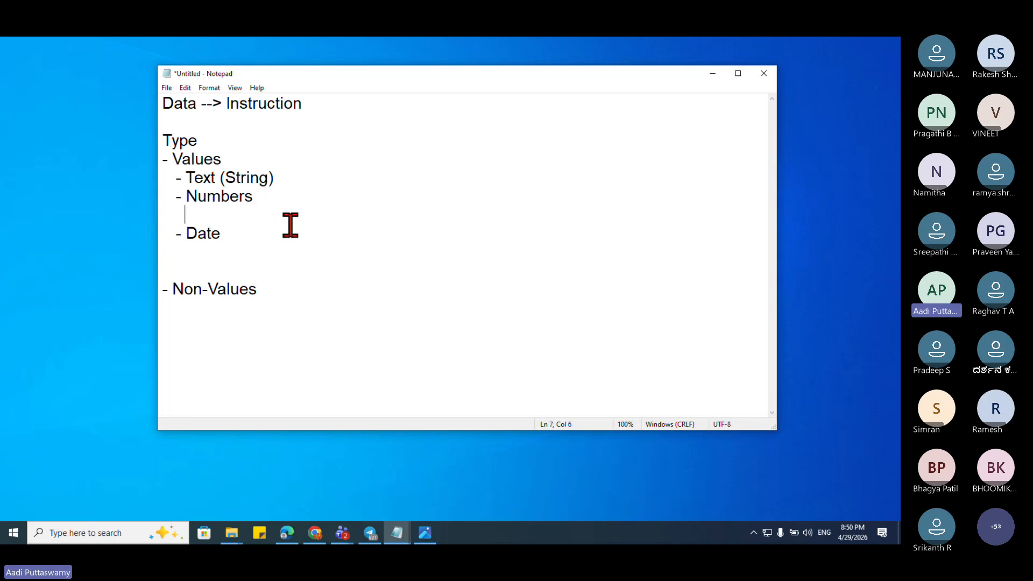
{"action": "left_click", "coordinate": [820, 216]}
{"action": "left_click", "coordinate": [261, 213]}
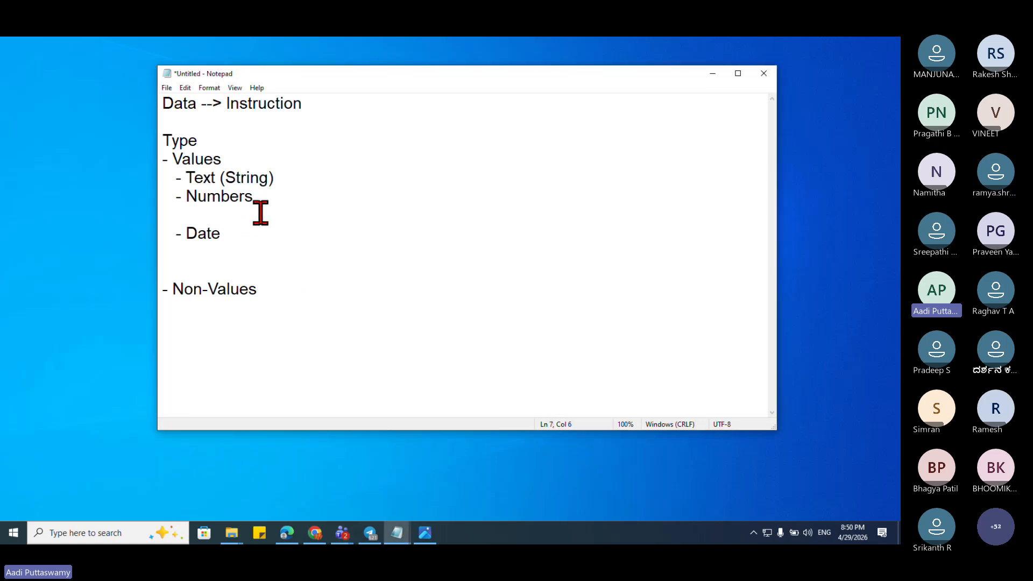
{"action": "type", "text": "- Byte"}
{"action": "key", "text": "Return"}
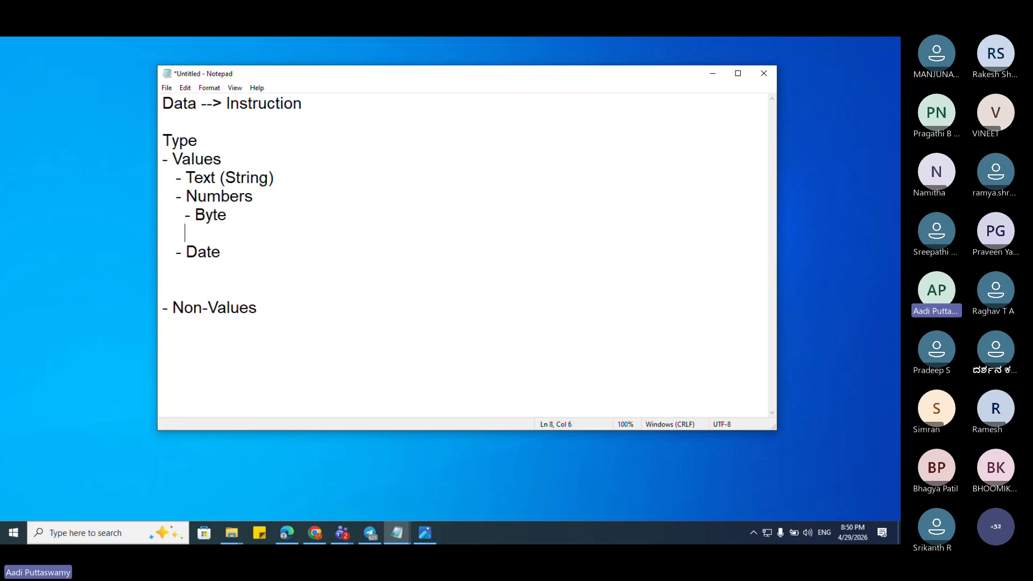
{"action": "type", "text": "- Integer"}
{"action": "key", "text": "Return"}
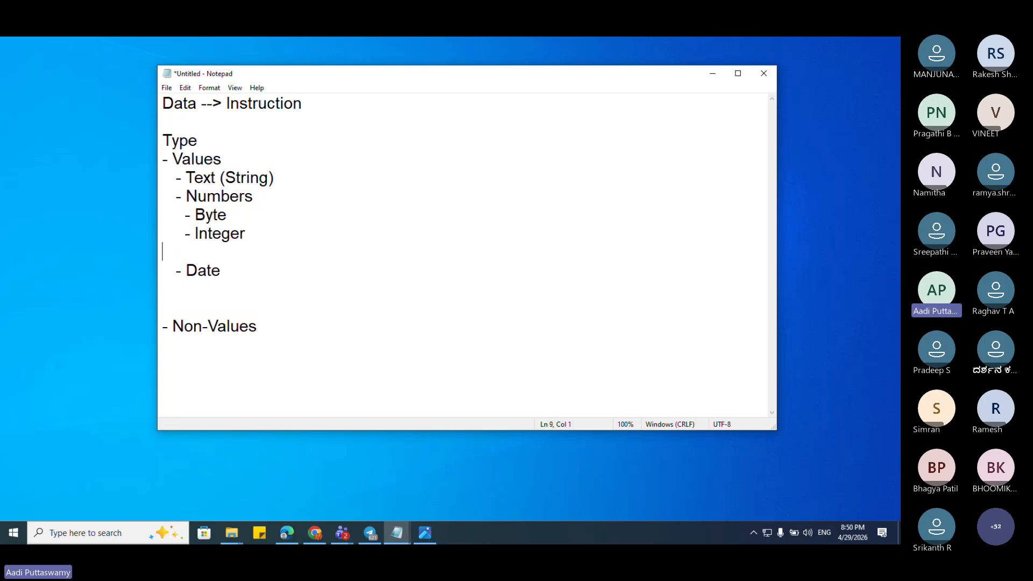
{"action": "type", "text": "- Long"}
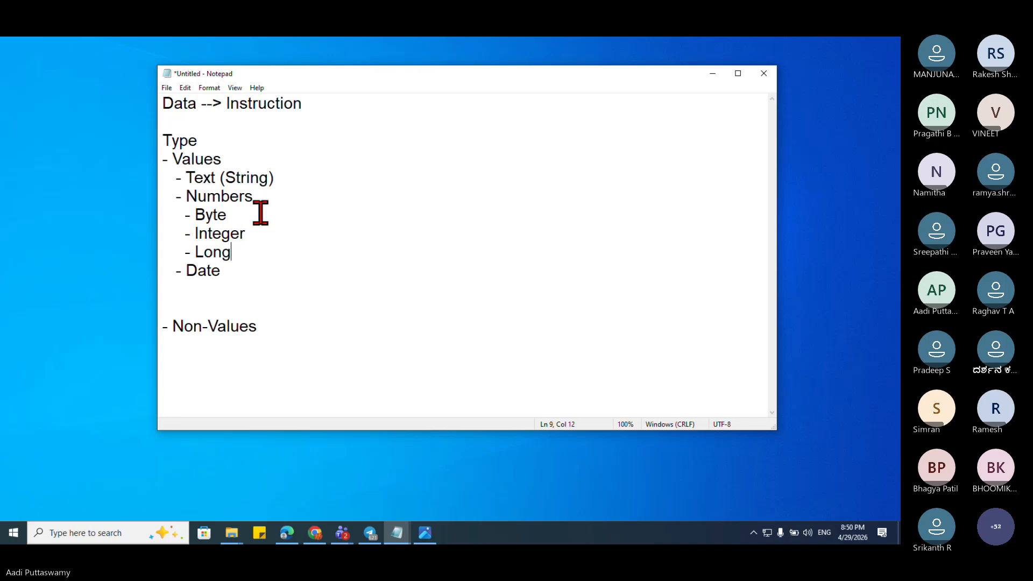
{"action": "key", "text": "Return"}
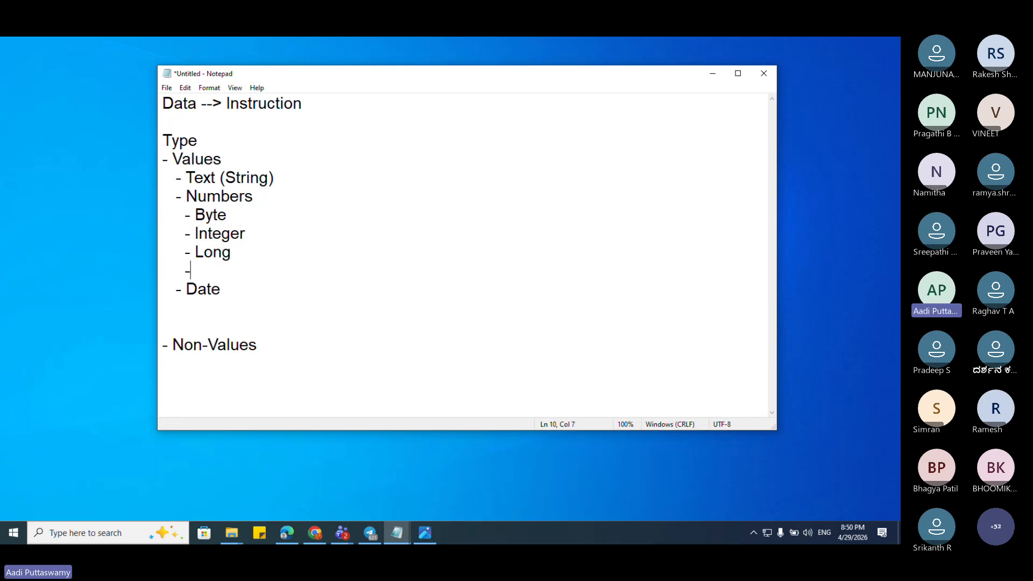
{"action": "type", "text": "- Double"}
{"action": "type", "text": " / Dec"}
{"action": "type", "text": "imal / "}
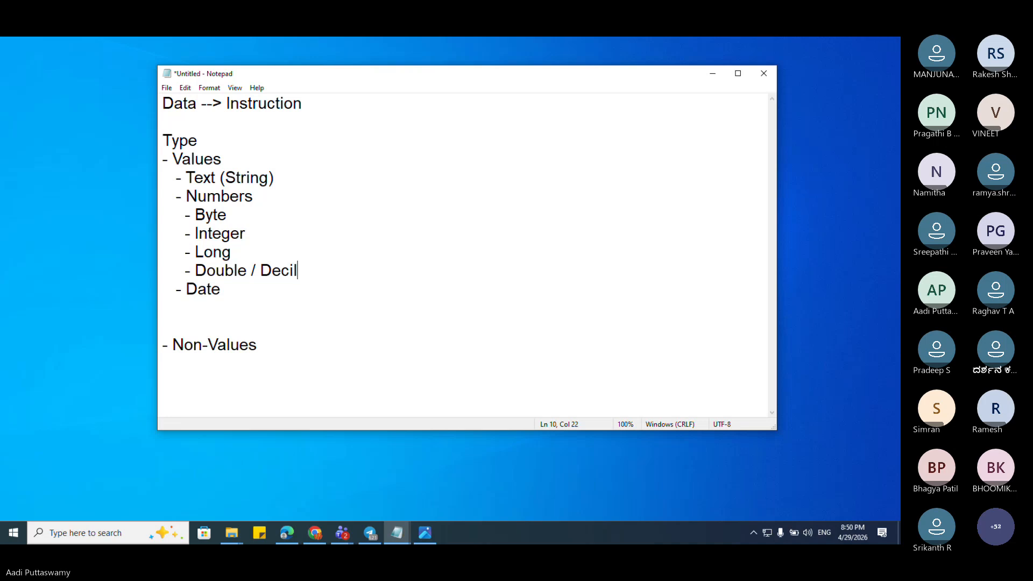
{"action": "type", "text": "Gl"}
{"action": "key", "text": "BackSpace"}
{"action": "key", "text": "BackSpace"}
{"action": "type", "text": "Float"}
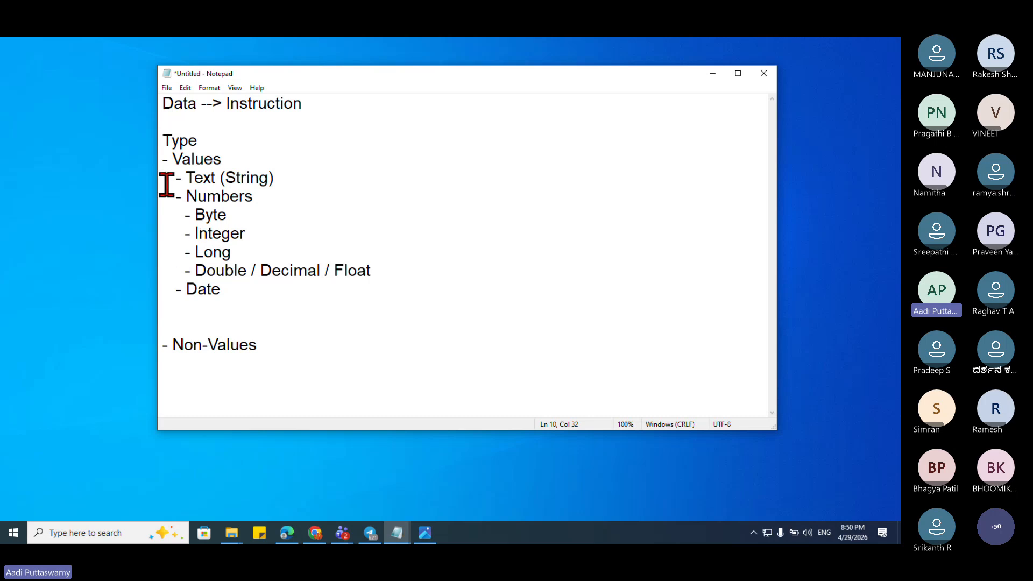
{"action": "left_click_drag", "start_coordinate": [170, 178], "coordinate": [268, 289]}
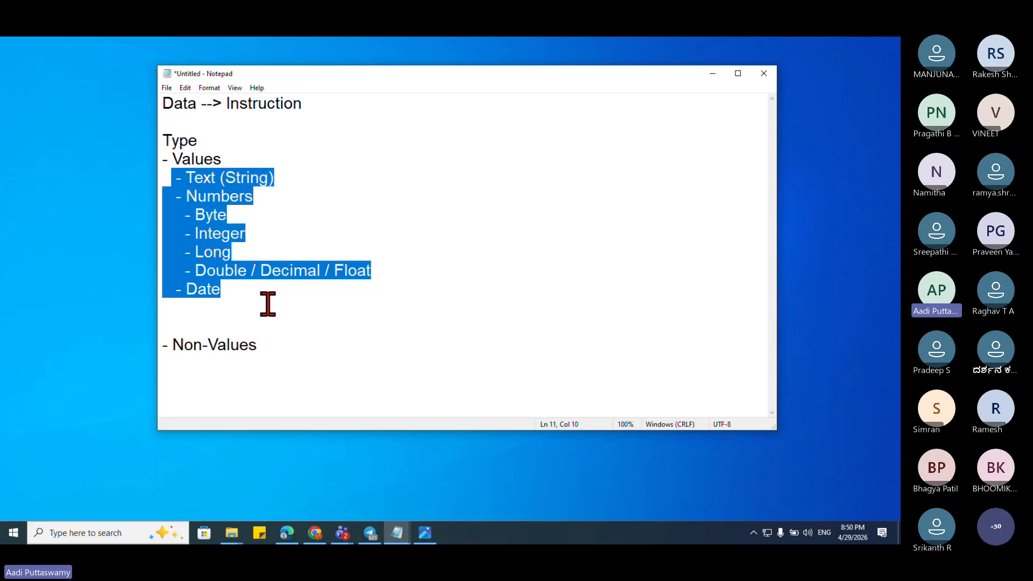
{"action": "left_click", "coordinate": [239, 199]}
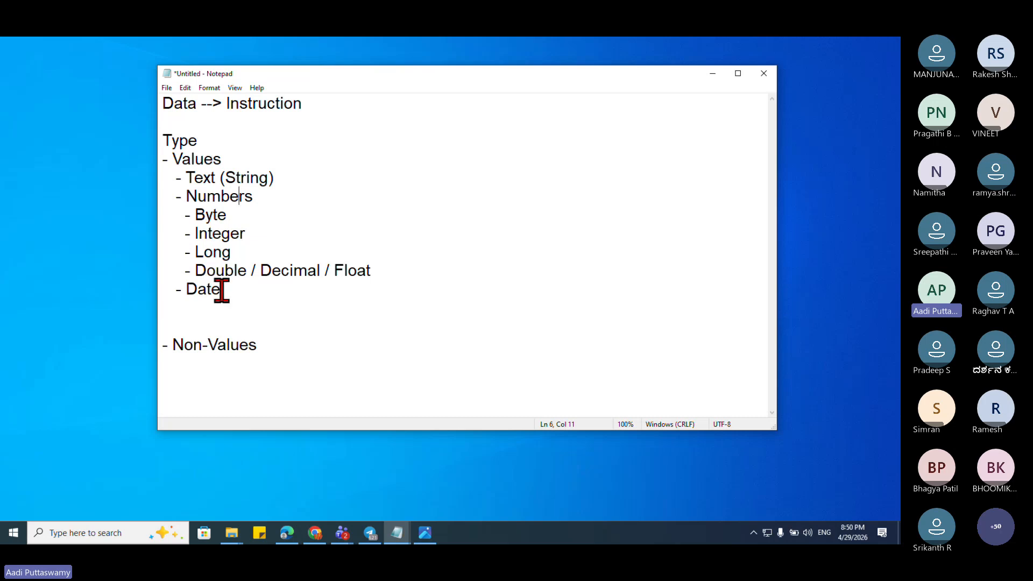
{"action": "left_click_drag", "start_coordinate": [224, 290], "coordinate": [108, 185]}
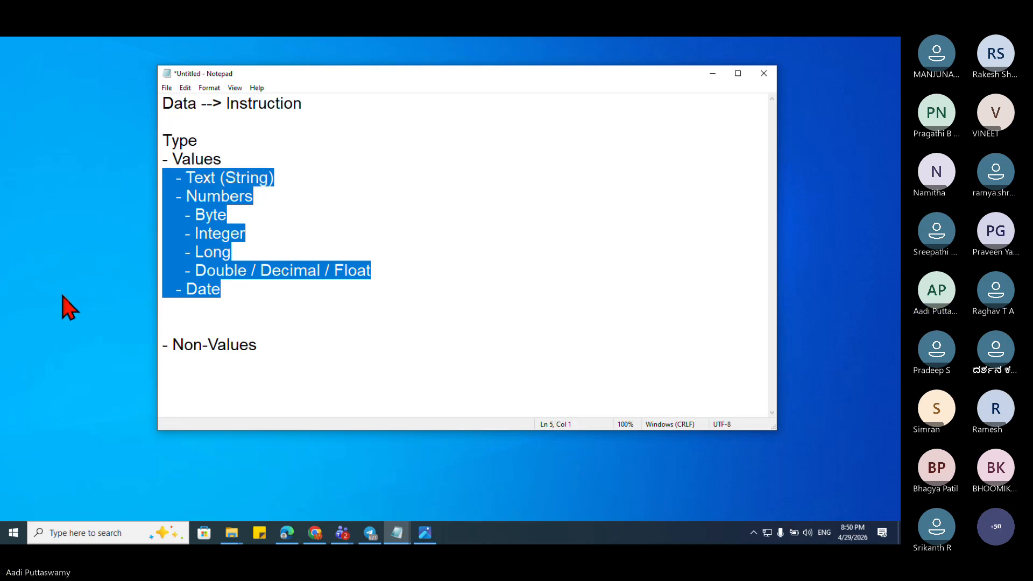
{"action": "left_click", "coordinate": [272, 251]}
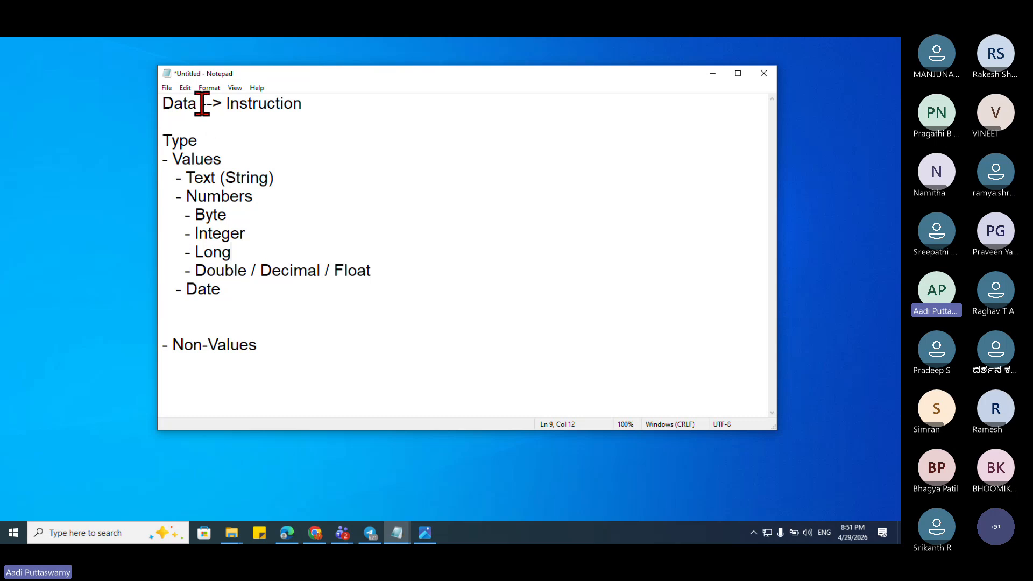
Step: Delete the extra blank line between '- Date' and '- Non-Values'
{"action": "left_click_drag", "start_coordinate": [197, 102], "coordinate": [162, 103]}
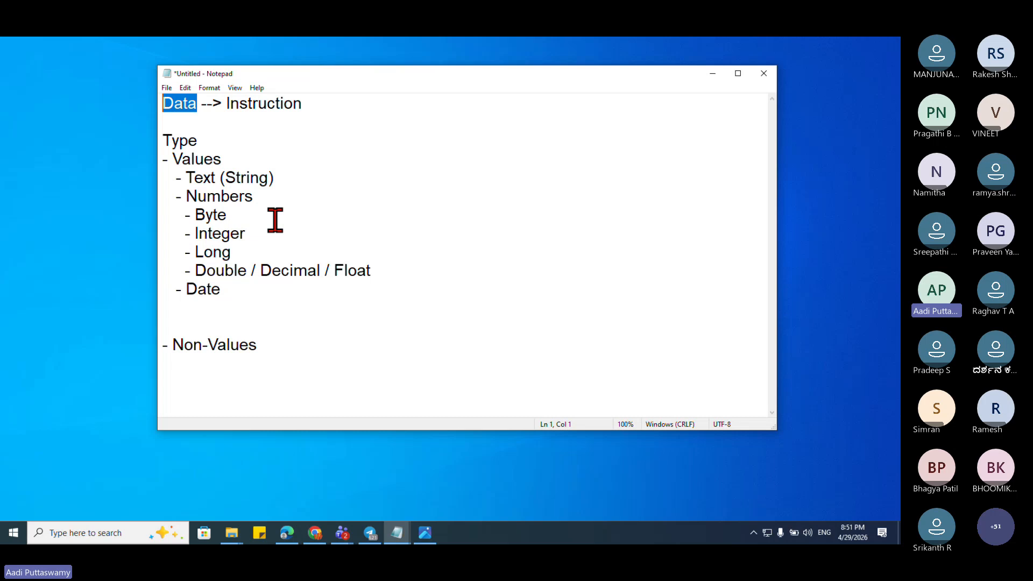
{"action": "left_click", "coordinate": [243, 142]}
{"action": "left_click_drag", "start_coordinate": [187, 104], "coordinate": [170, 100]}
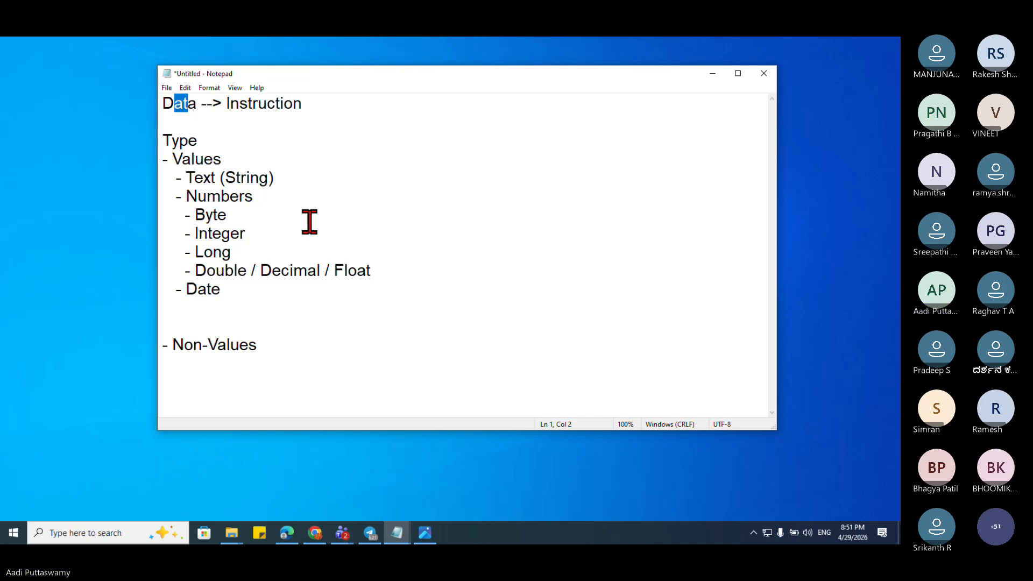
{"action": "left_click", "coordinate": [260, 292]}
{"action": "key", "text": "Delete"}
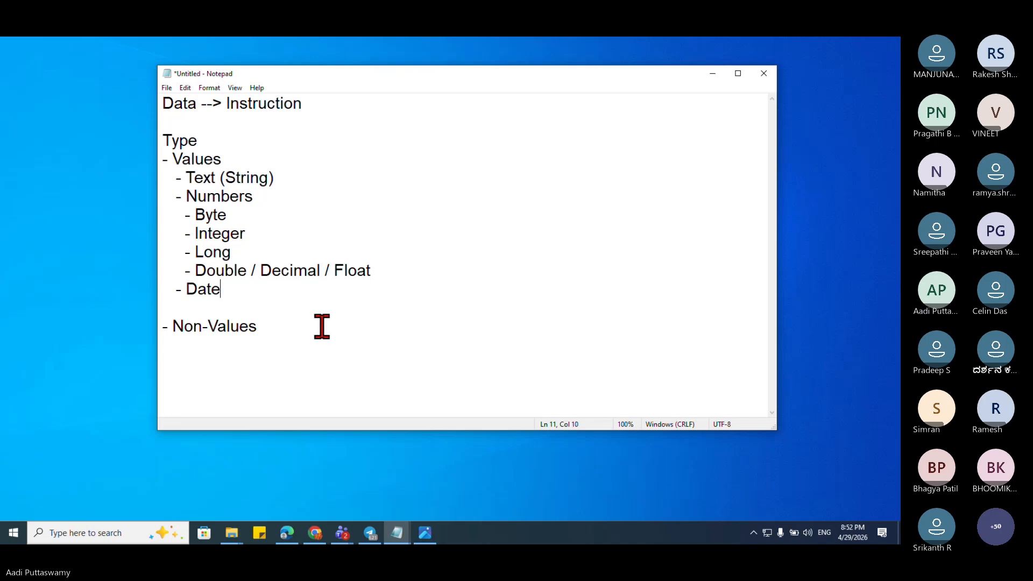
Step: Add '- Boolean' under Date and '- Movies' as the first Non-Values item
{"action": "key", "text": "Return"}
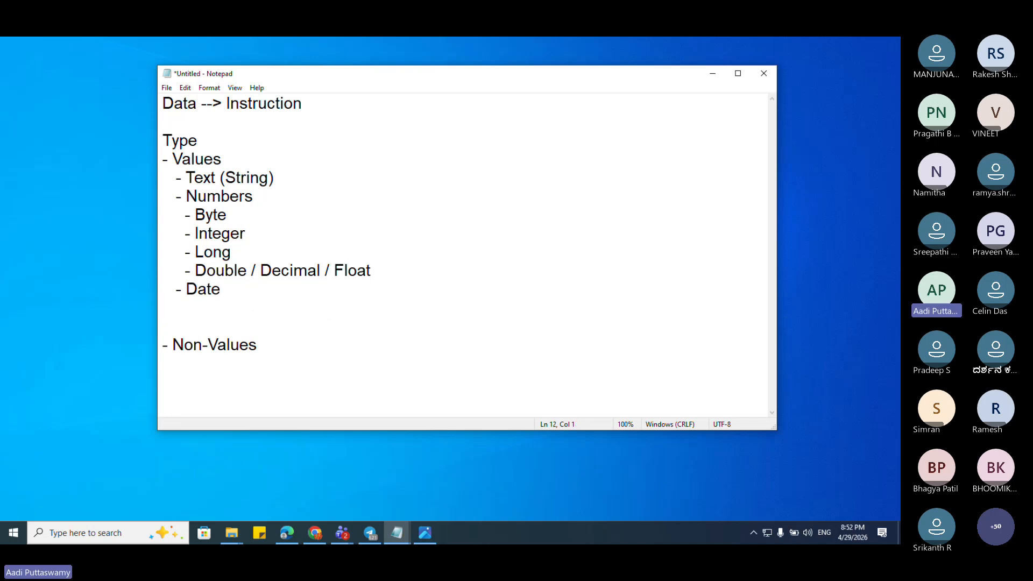
{"action": "type", "text": "- Boolean"}
{"action": "left_click", "coordinate": [288, 346]}
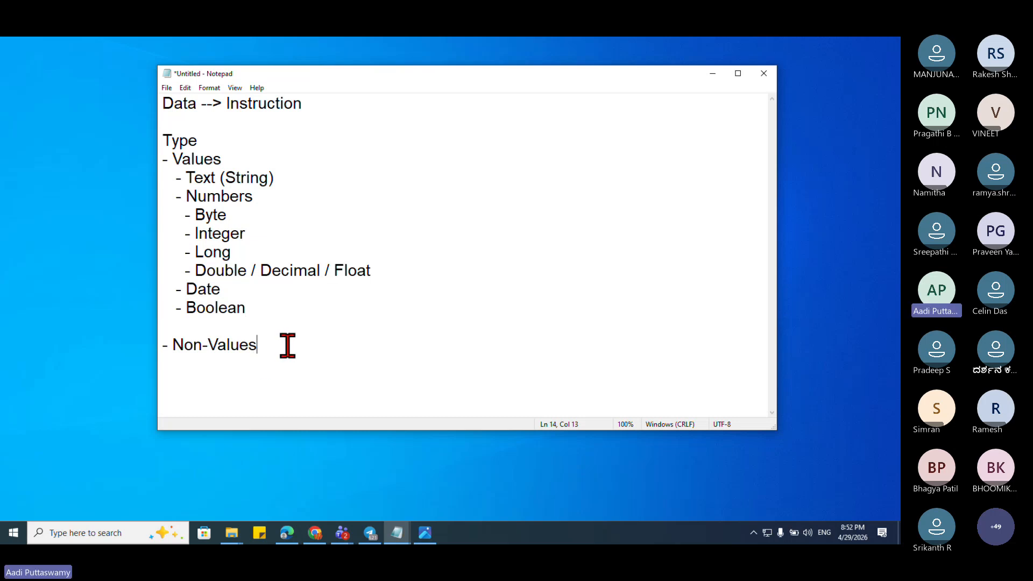
{"action": "key", "text": "Return"}
{"action": "key", "text": "BackSpace"}
{"action": "type", "text": "- MOvi"}
{"action": "key", "text": "BackSpace"}
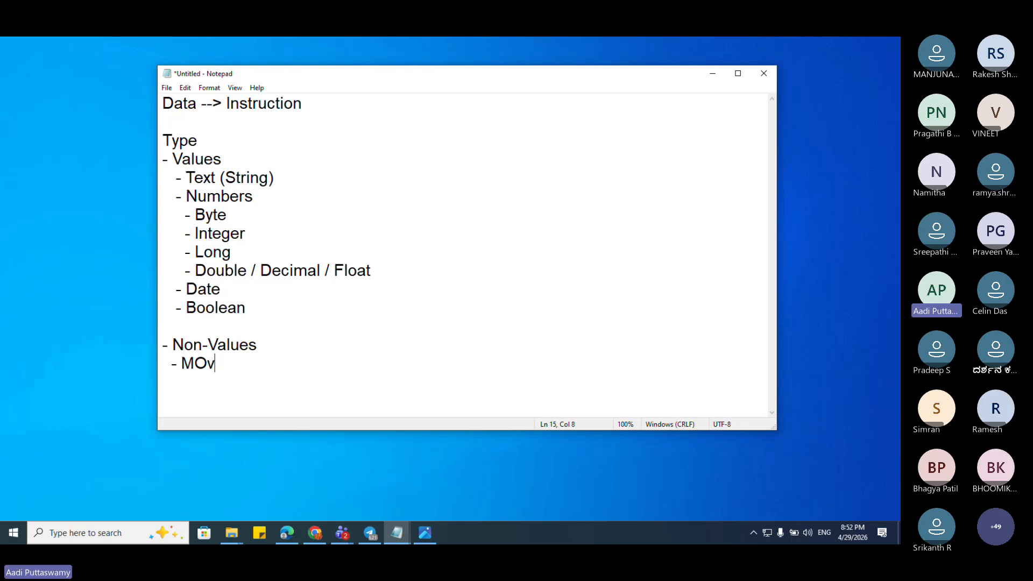
{"action": "key", "text": "BackSpace"}
{"action": "key", "text": "BackSpace"}
{"action": "type", "text": "ovies"}
Step: List '- Songs' and '- Objects' below Movies
{"action": "key", "text": "Return"}
{"action": "type", "text": "- O"}
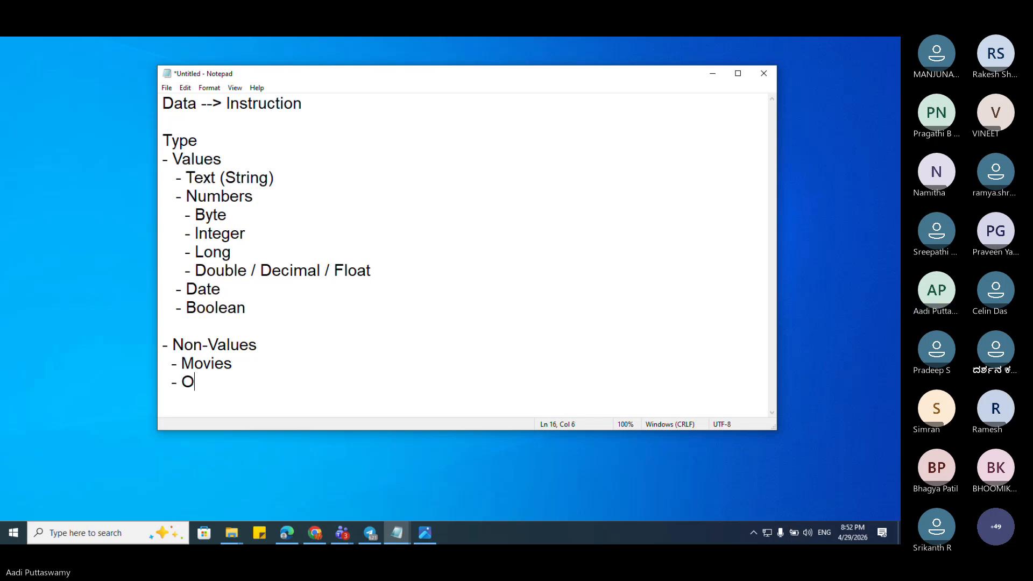
{"action": "key", "text": "BackSpace"}
{"action": "type", "text": "Songs"}
{"action": "key", "text": "Return"}
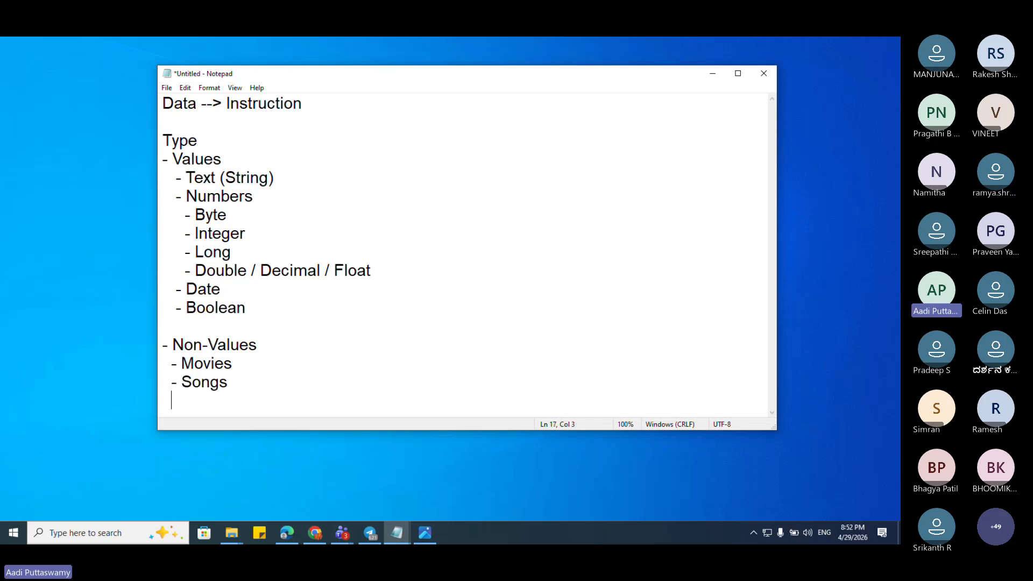
{"action": "type", "text": "- Objects"}
{"action": "key", "text": "Return"}
{"action": "key", "text": "Return"}
{"action": "key", "text": "Return"}
{"action": "key", "text": "Return"}
{"action": "key", "text": "Return"}
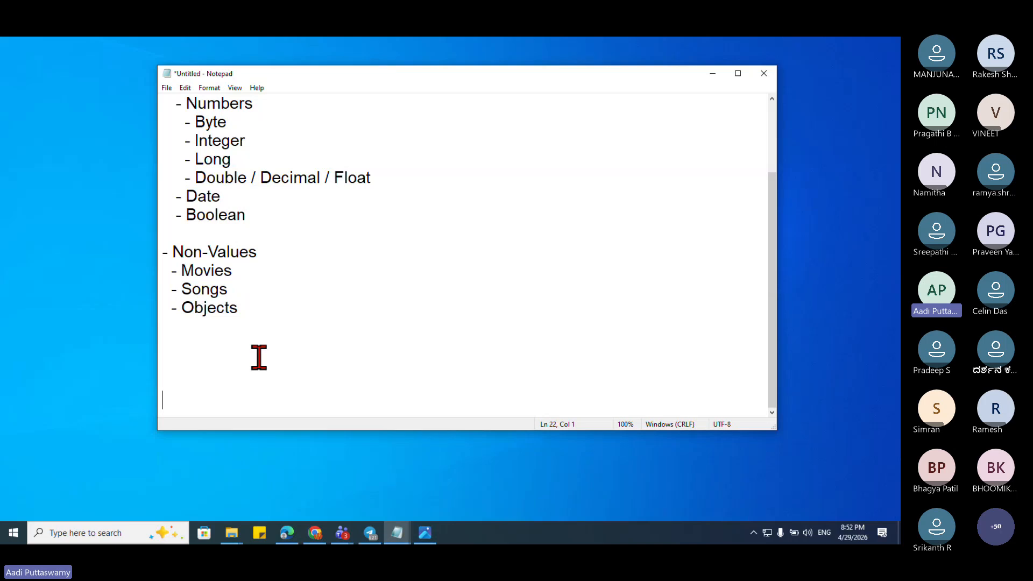
{"action": "scroll", "coordinate": [258, 358], "scroll_direction": "up", "scroll_amount": 2}
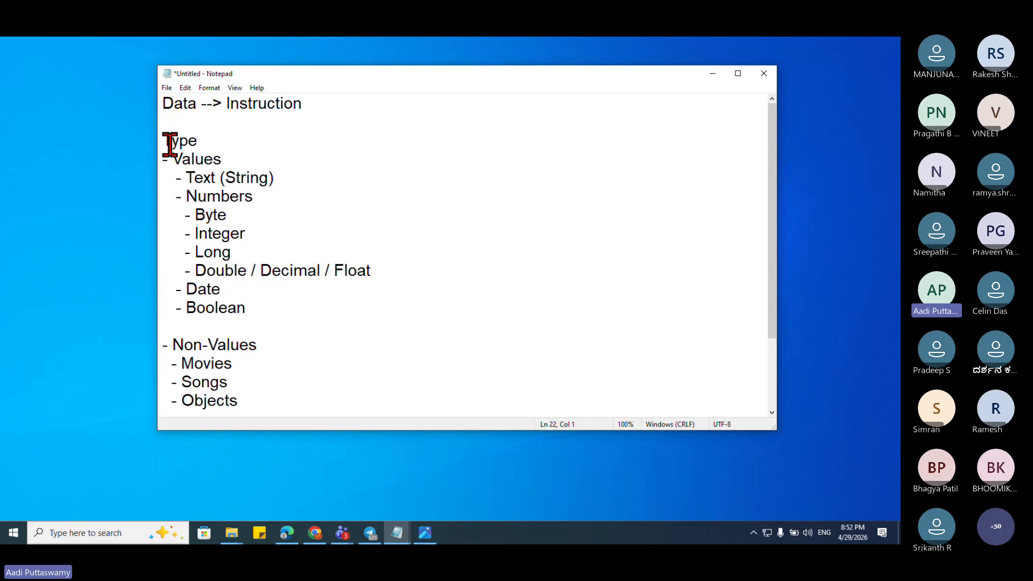
Step: Highlight the list from Type to Songs while explaining, then minimize Notepad
{"action": "left_click_drag", "start_coordinate": [163, 104], "coordinate": [205, 109]}
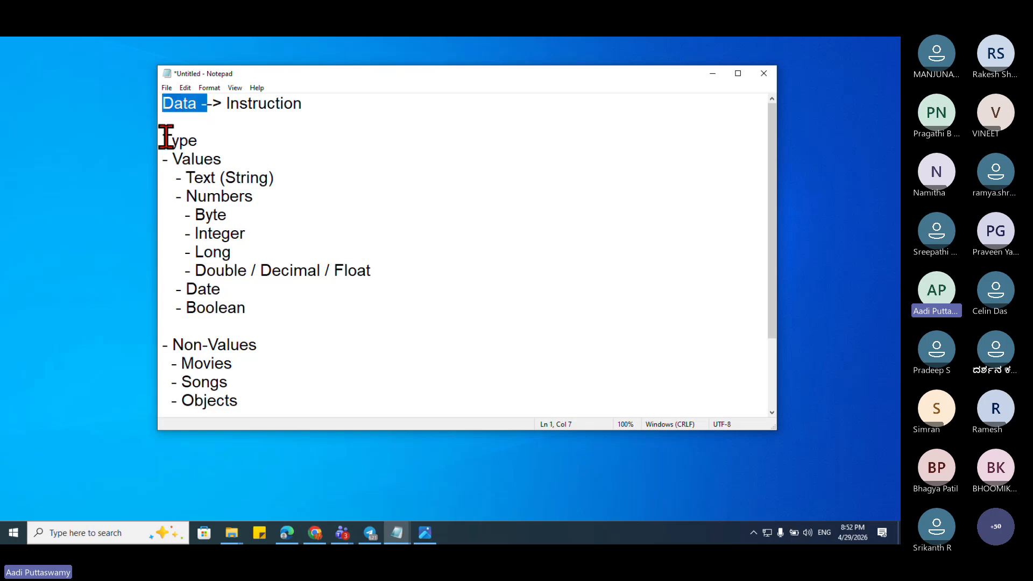
{"action": "left_click_drag", "start_coordinate": [164, 138], "coordinate": [251, 398]}
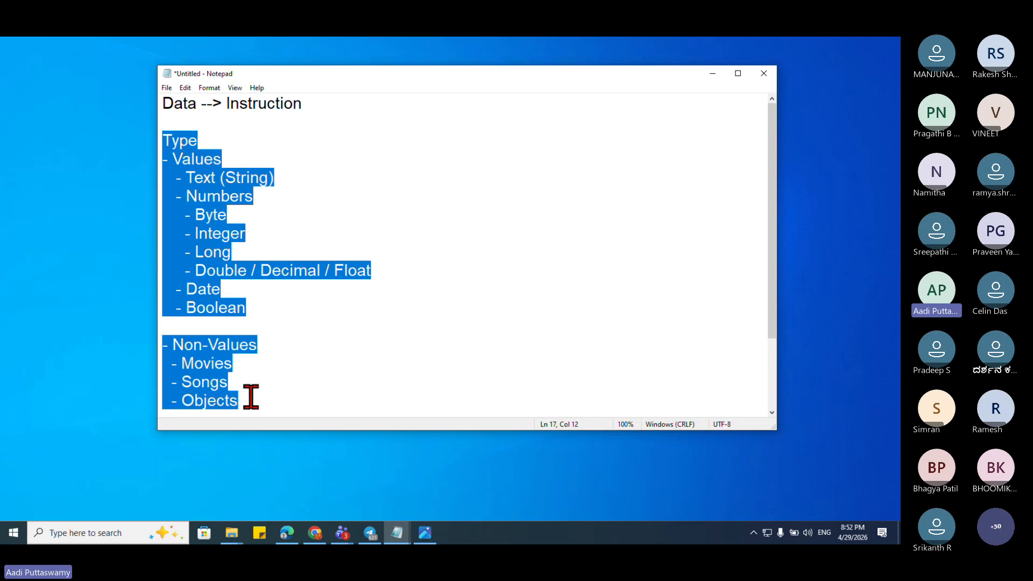
{"action": "left_click", "coordinate": [315, 296]}
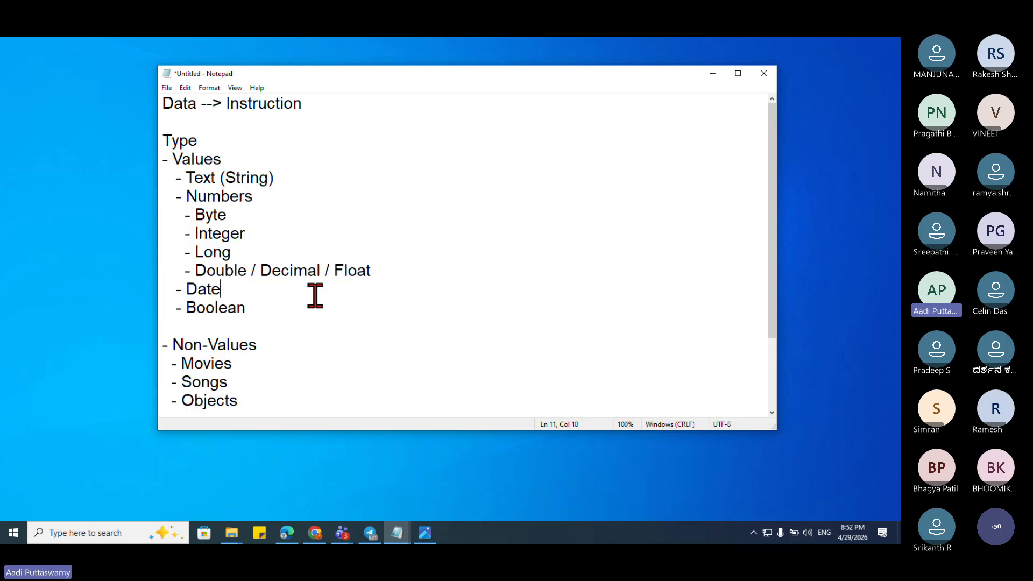
{"action": "left_click_drag", "start_coordinate": [161, 139], "coordinate": [260, 390]}
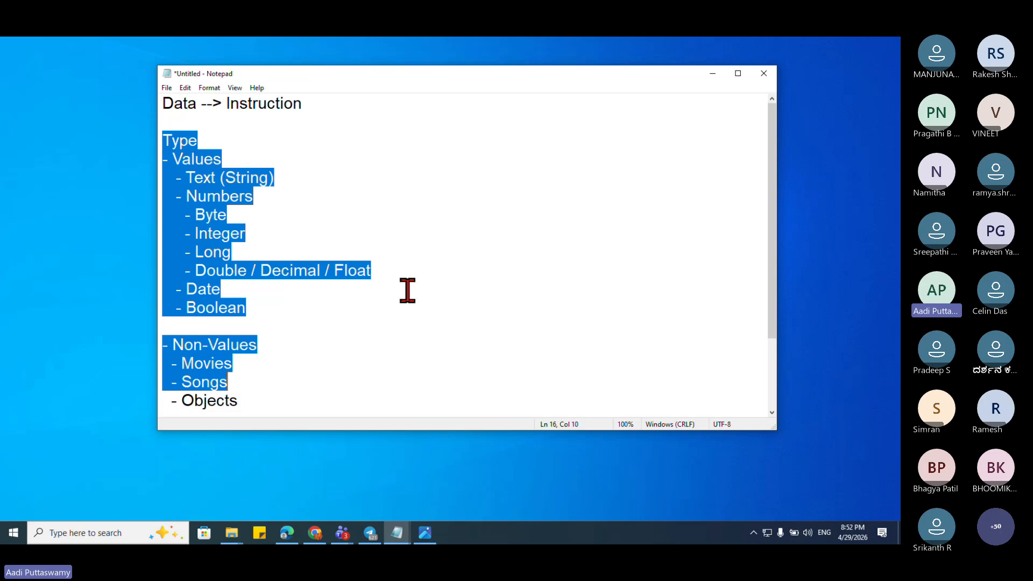
{"action": "left_click", "coordinate": [285, 182]}
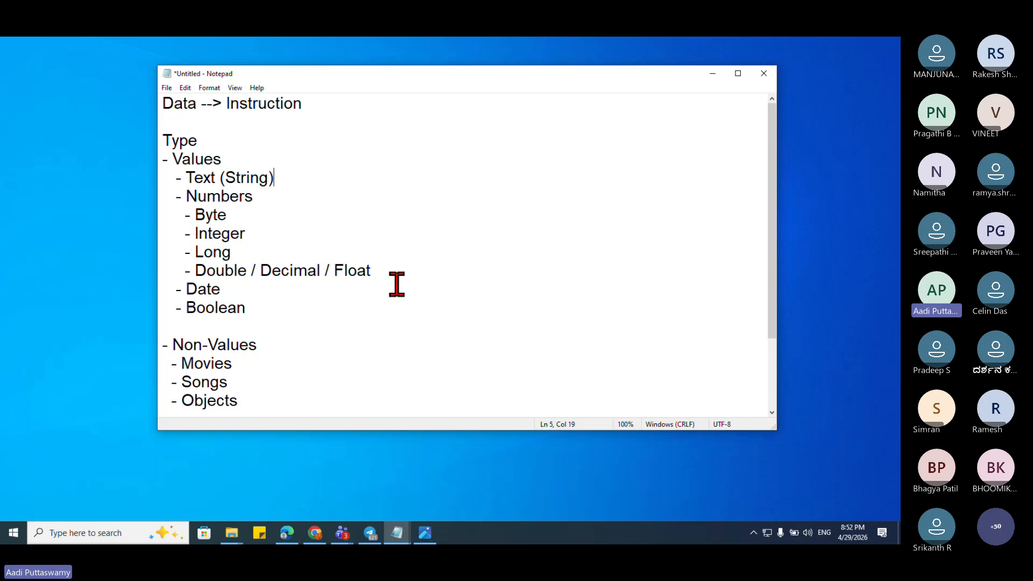
{"action": "left_click", "coordinate": [712, 74]}
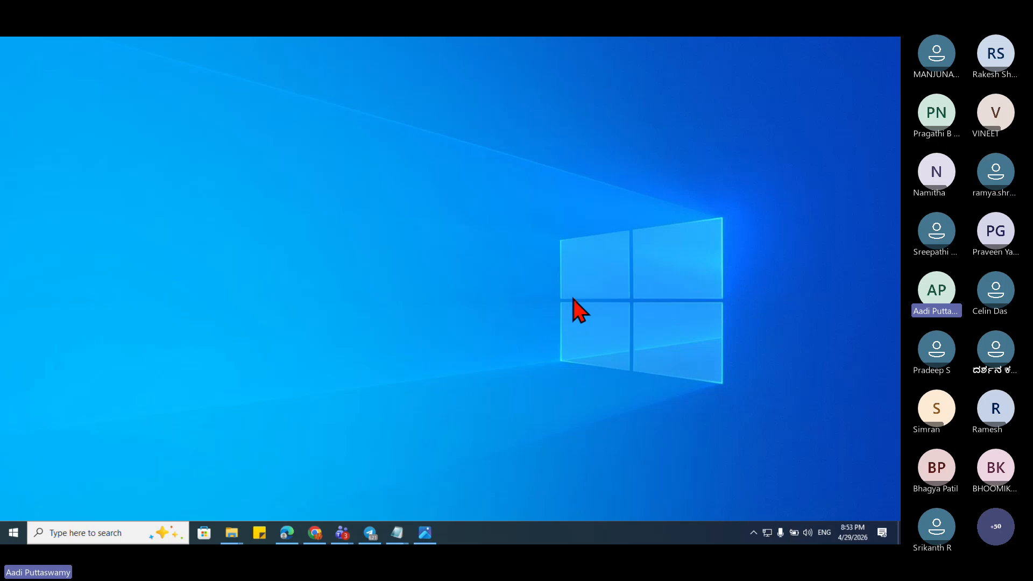
Step: Launch Excel by running 'excel' from the Run box
{"action": "key", "text": "super+r"}
{"action": "type", "text": "excel"}
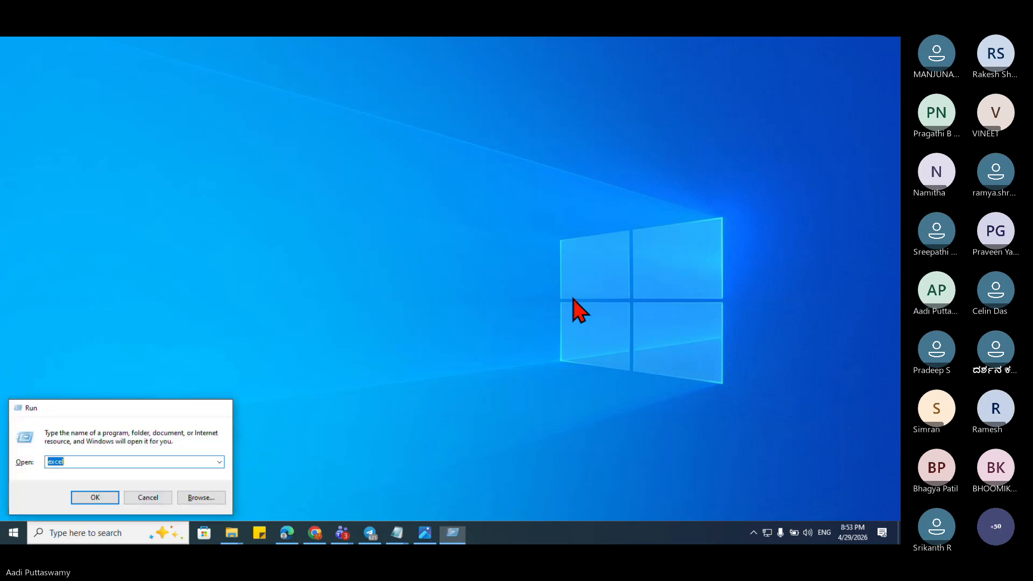
{"action": "key", "text": "Return"}
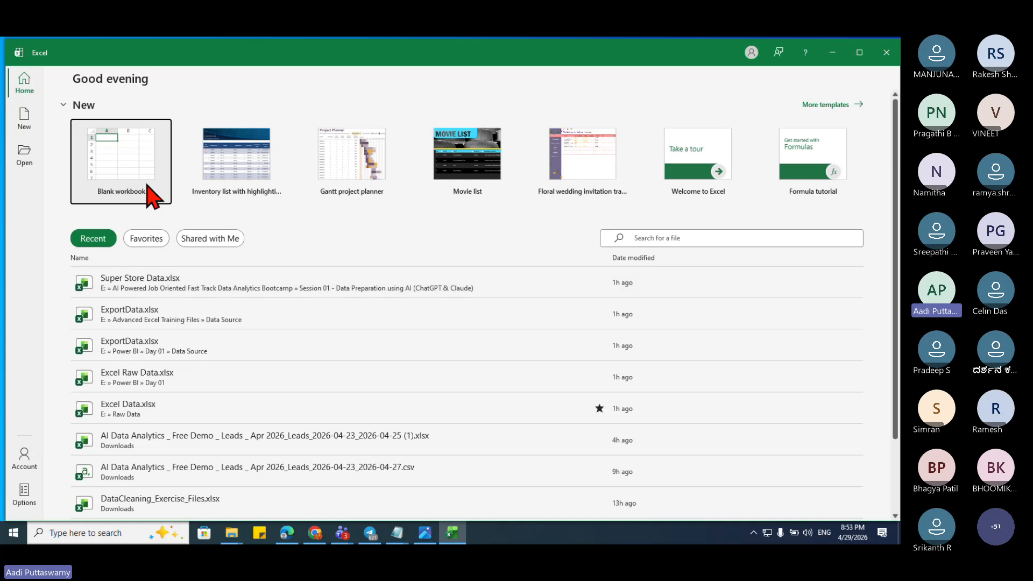
Step: Create a blank workbook, Book1, and select a cell on its empty Sheet1
{"action": "left_click", "coordinate": [143, 180]}
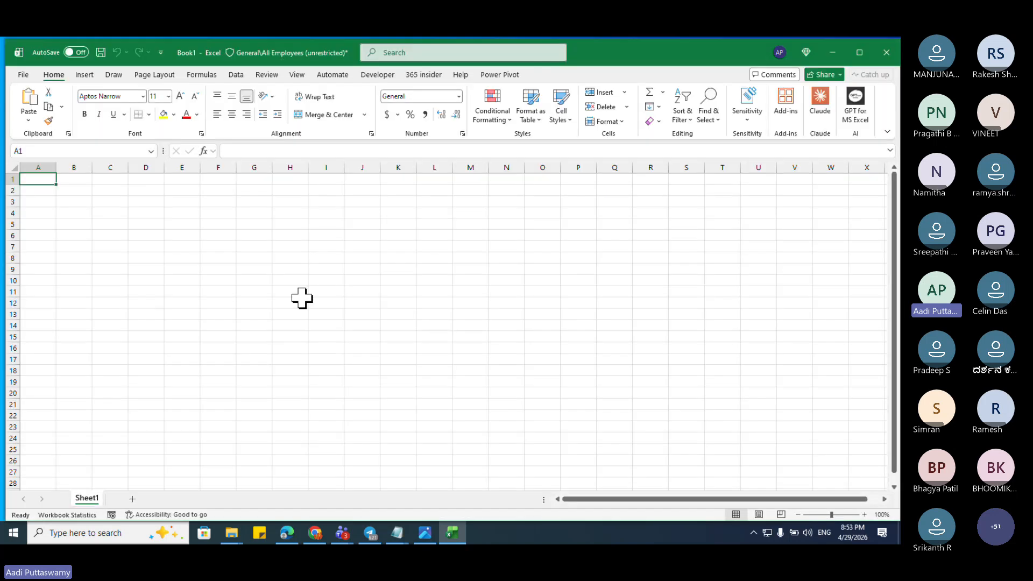
{"action": "left_click", "coordinate": [213, 225]}
{"action": "scroll", "coordinate": [392, 311], "scroll_direction": "up", "scroll_amount": 5}
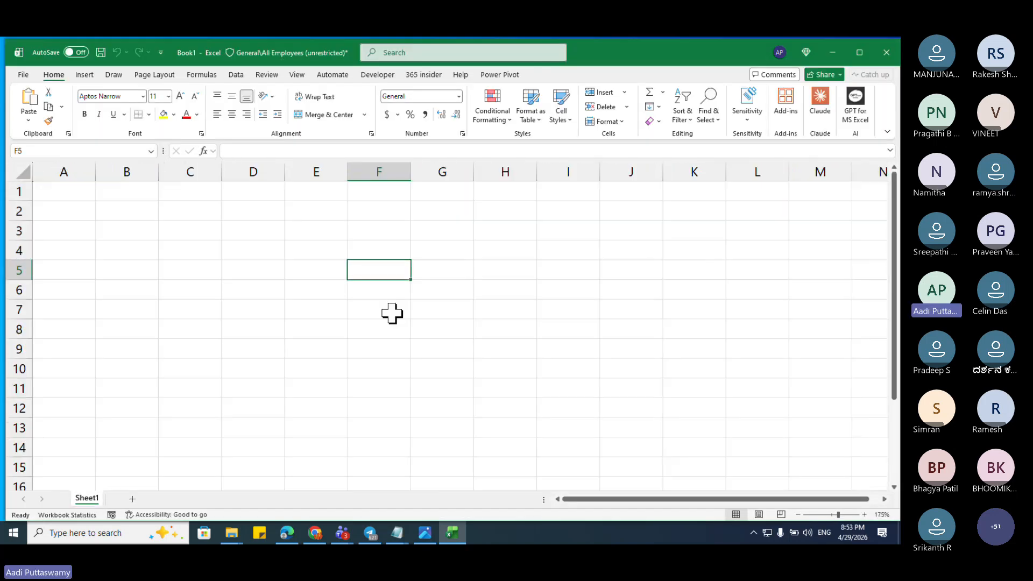
{"action": "key", "text": "Left"}
{"action": "key", "text": "Left"}
{"action": "key", "text": "Left"}
{"action": "key", "text": "Up"}
{"action": "key", "text": "Up"}
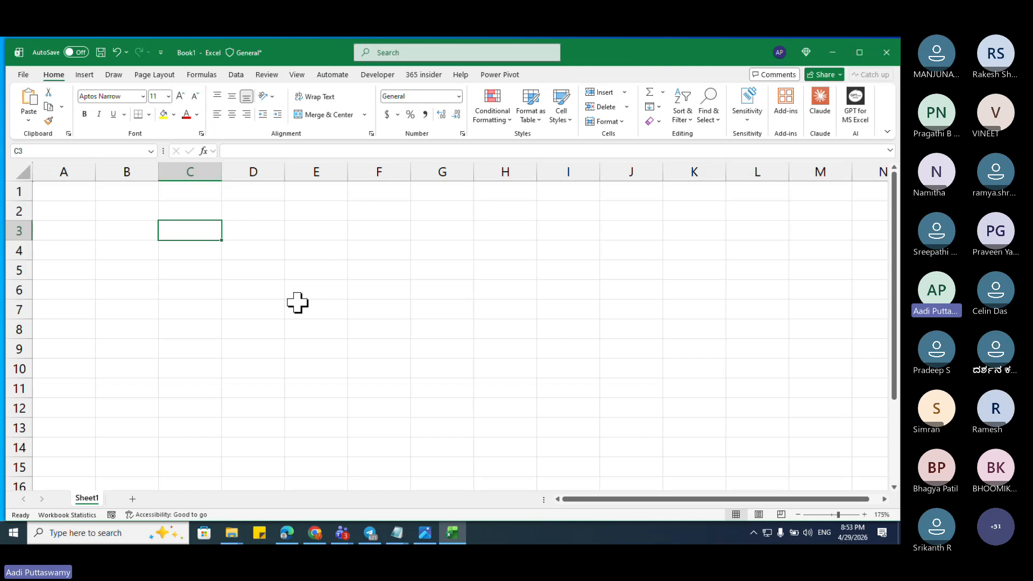
{"action": "left_click", "coordinate": [298, 296]}
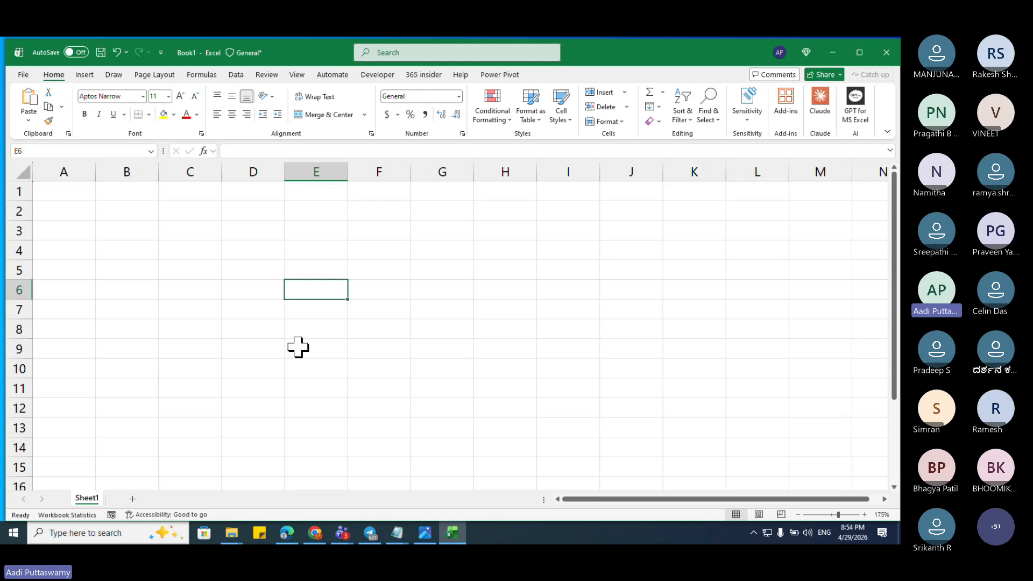
Step: Enter the headers Name, Mobile and Email in C3:E3
{"action": "left_click", "coordinate": [176, 234]}
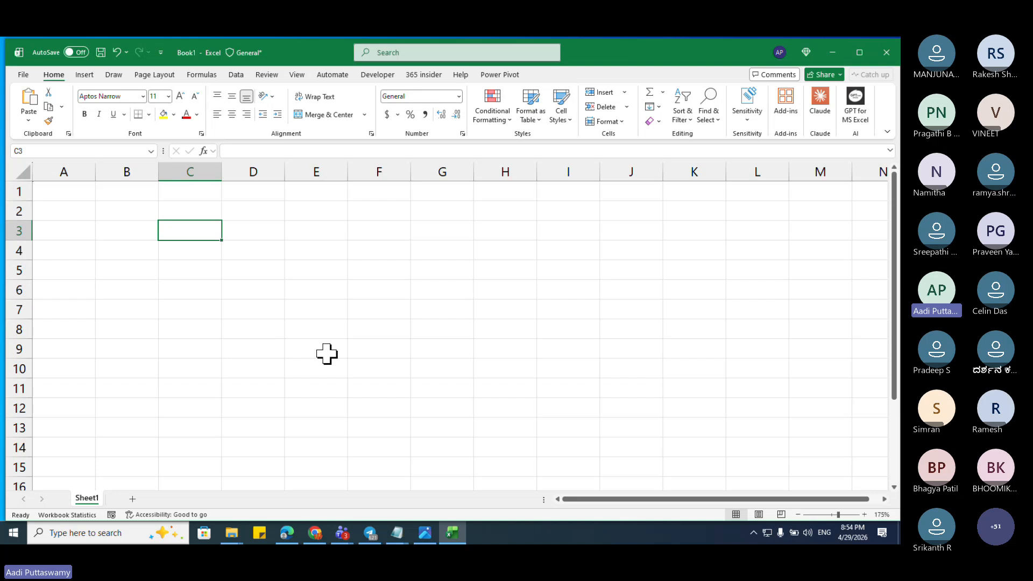
{"action": "type", "text": "Name"}
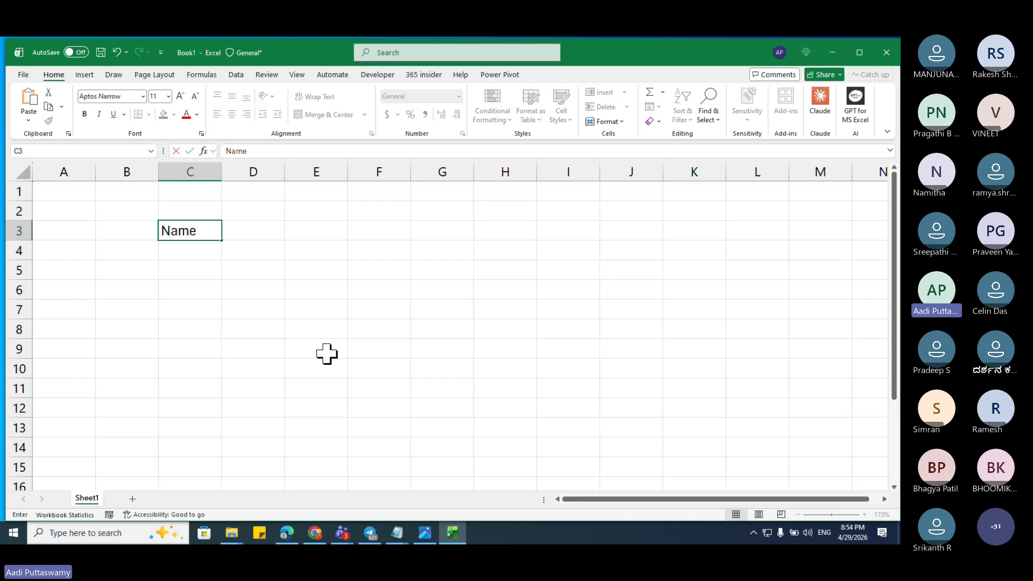
{"action": "key", "text": "Tab"}
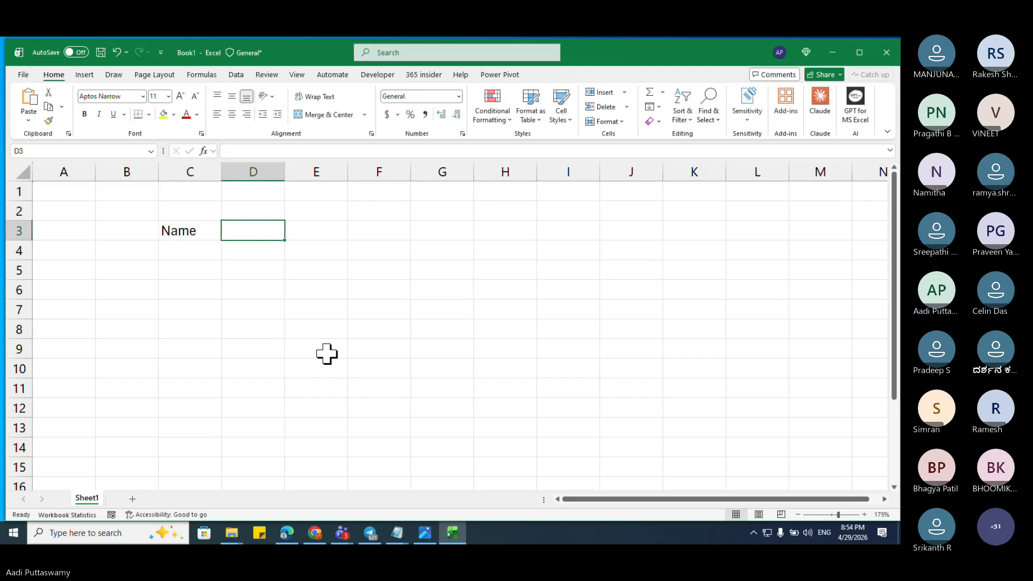
{"action": "type", "text": "Mobile"}
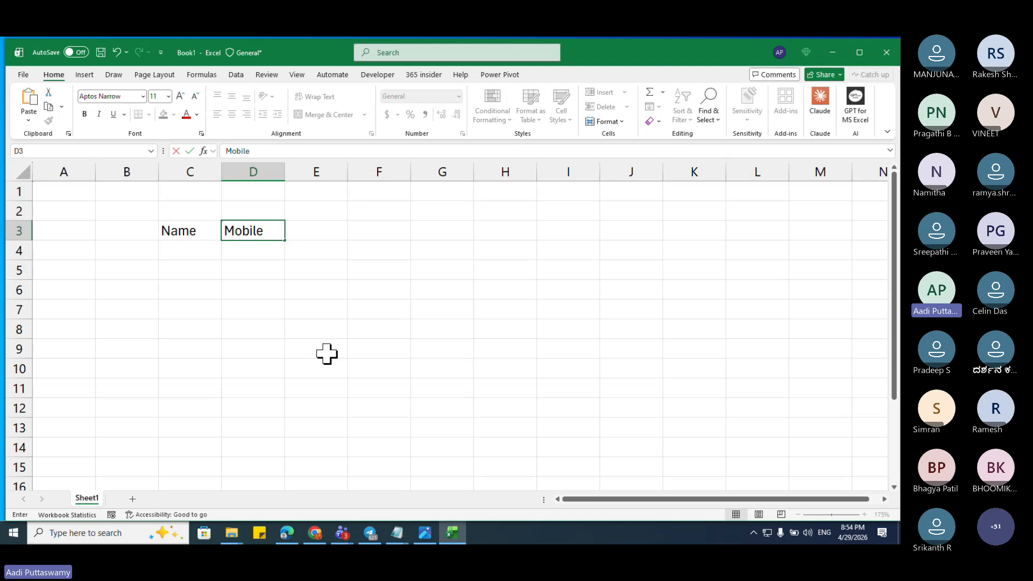
{"action": "key", "text": "Return"}
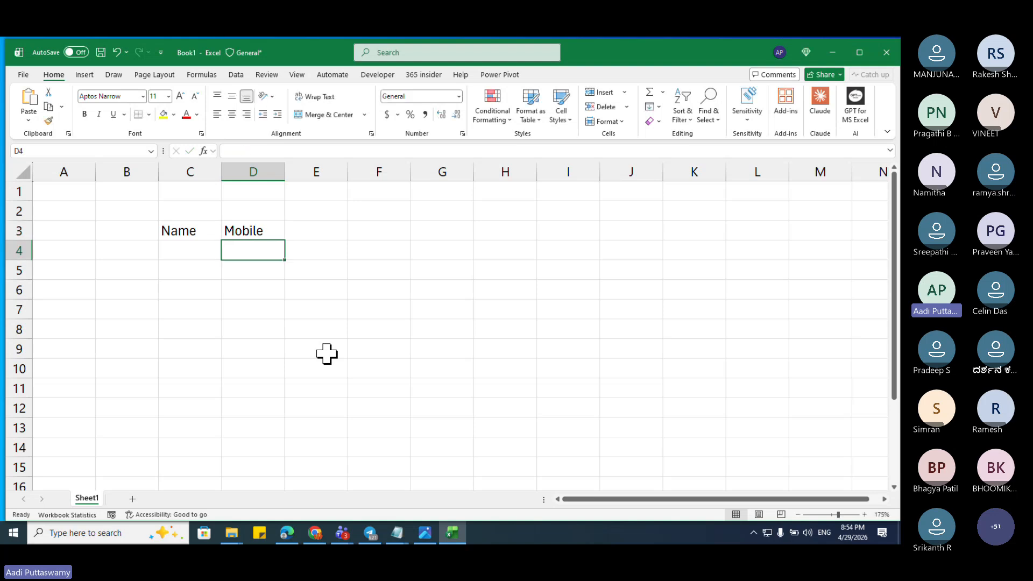
{"action": "key", "text": "Up"}
{"action": "key", "text": "Right"}
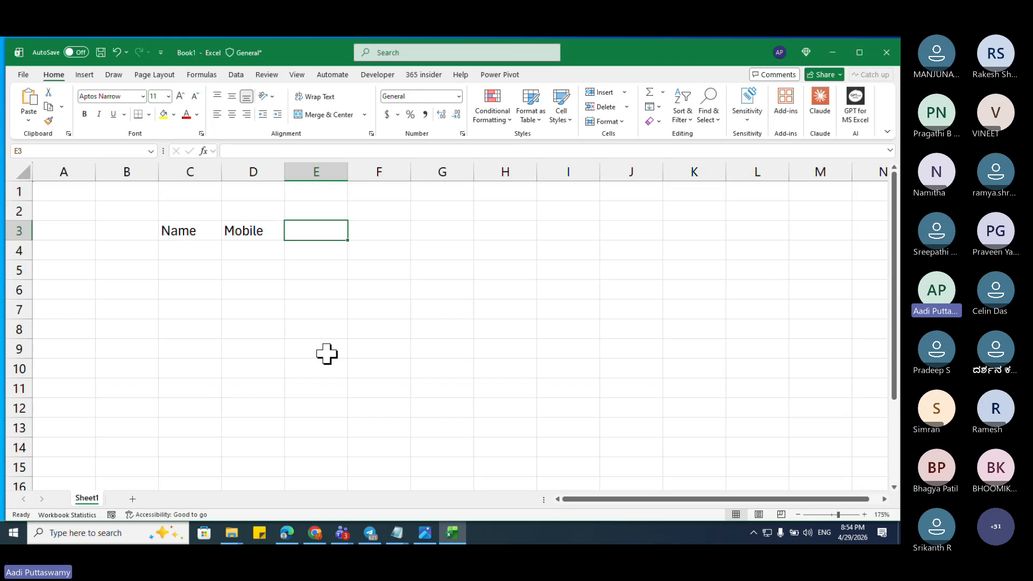
{"action": "type", "text": "Email"}
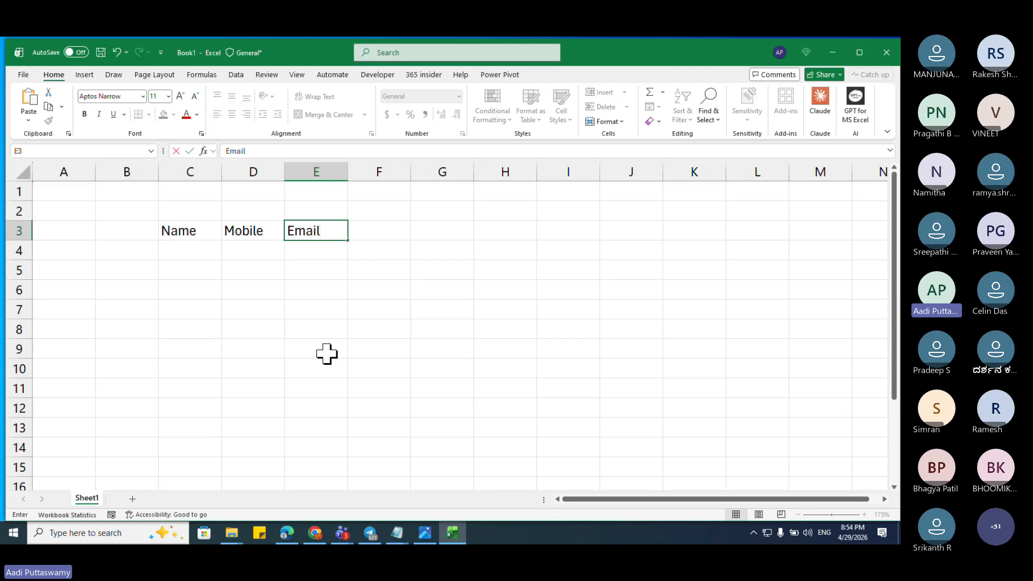
{"action": "key", "text": "Return"}
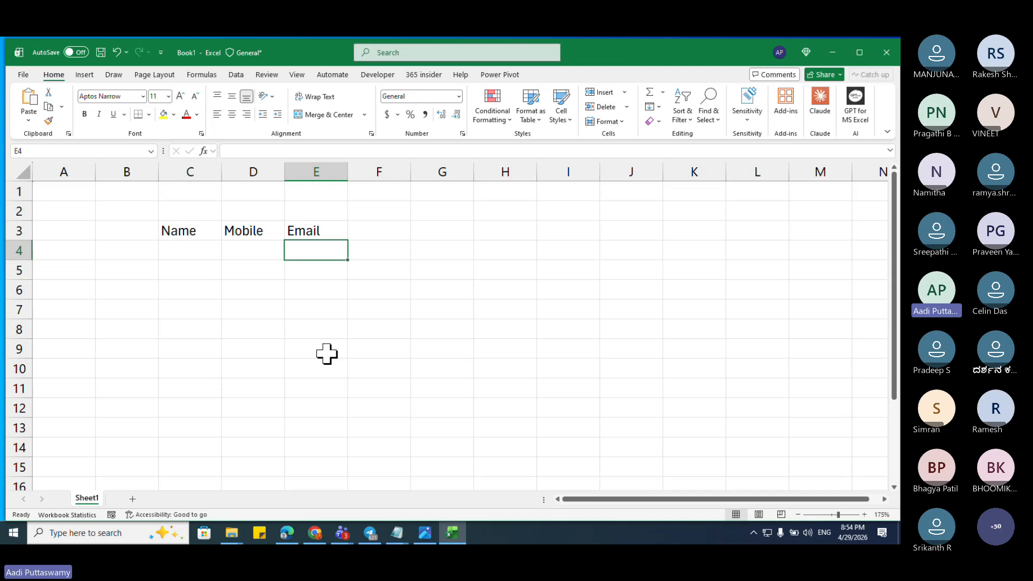
{"action": "key", "text": "Up"}
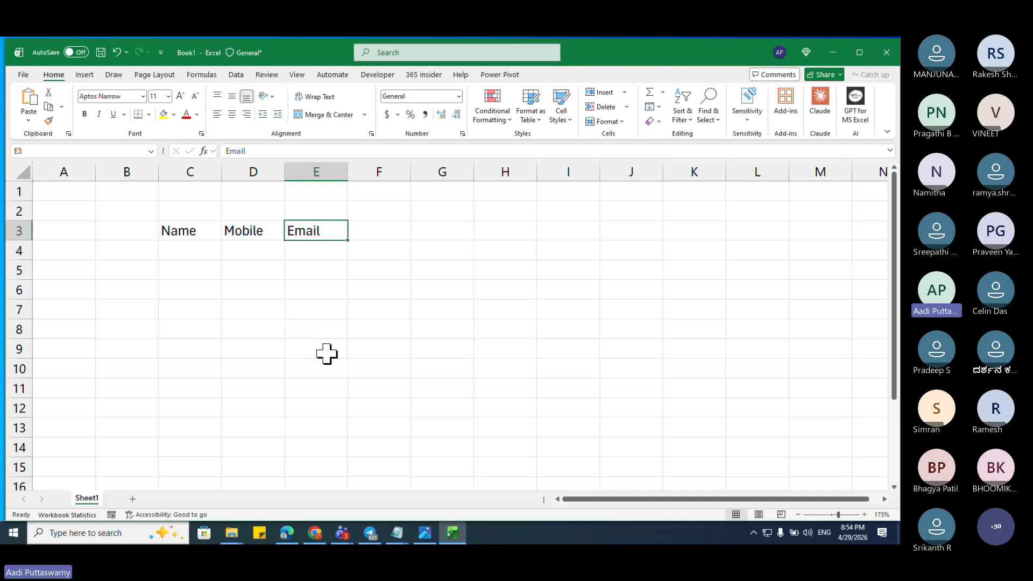
{"action": "key", "text": "Right"}
Step: Enter Address in F3, fixing typos, and select the headers Name through Address
{"action": "type", "text": "Add"}
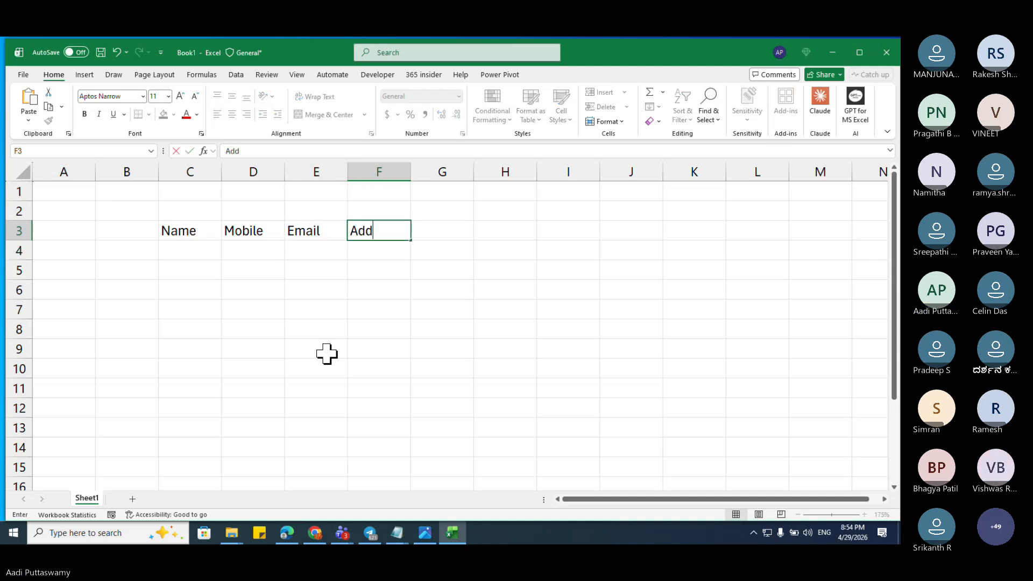
{"action": "type", "text": "reses"}
{"action": "key", "text": "BackSpace"}
{"action": "key", "text": "BackSpace"}
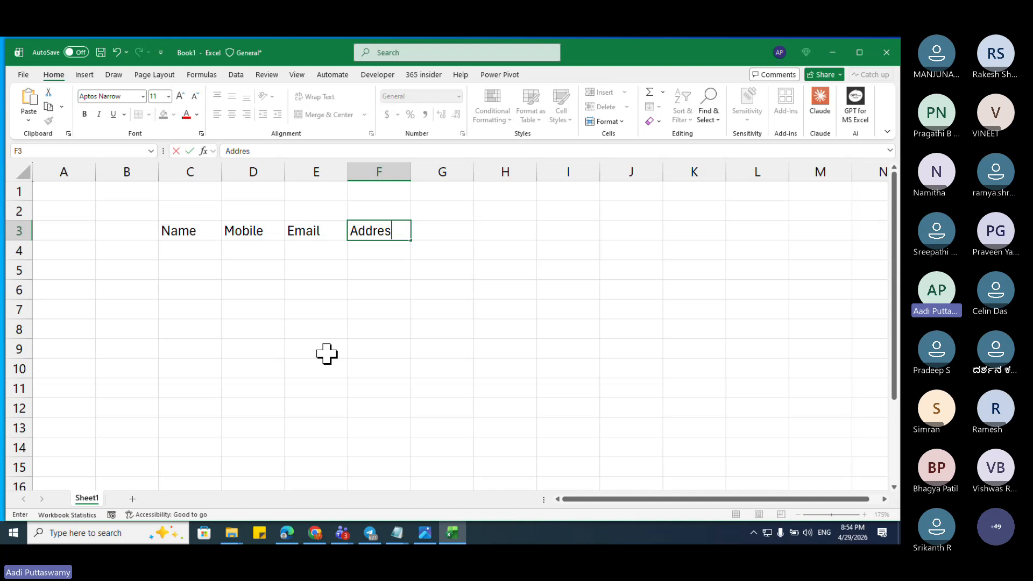
{"action": "type", "text": "ss"}
{"action": "key", "text": "BackSpace"}
{"action": "type", "text": "es"}
{"action": "key", "text": "BackSpace"}
{"action": "key", "text": "BackSpace"}
{"action": "key", "text": "Return"}
{"action": "key", "text": "Up"}
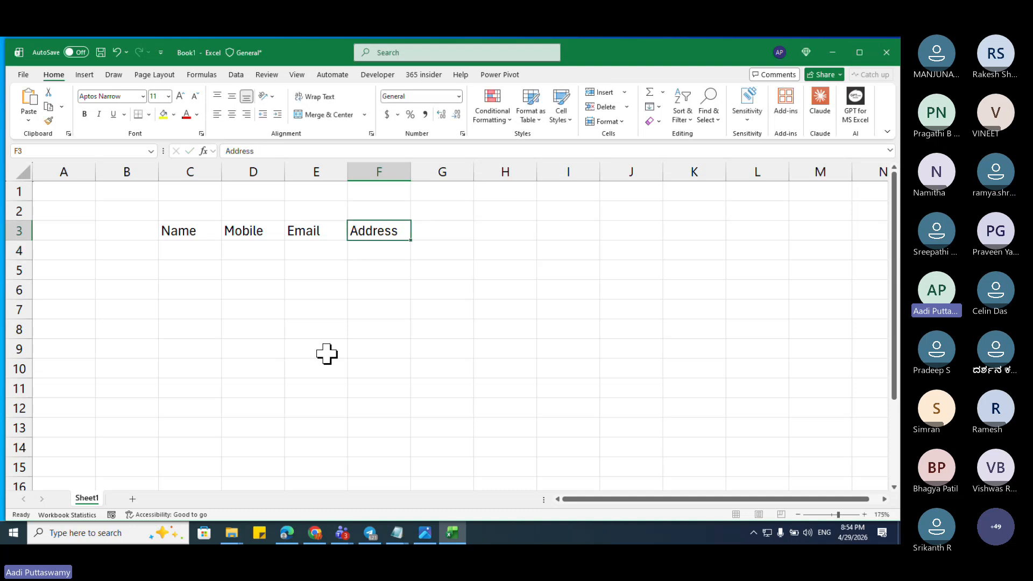
{"action": "key", "text": "Left"}
{"action": "key", "text": "Left"}
{"action": "key", "text": "Left"}
{"action": "key", "text": "ctrl+shift+Right"}
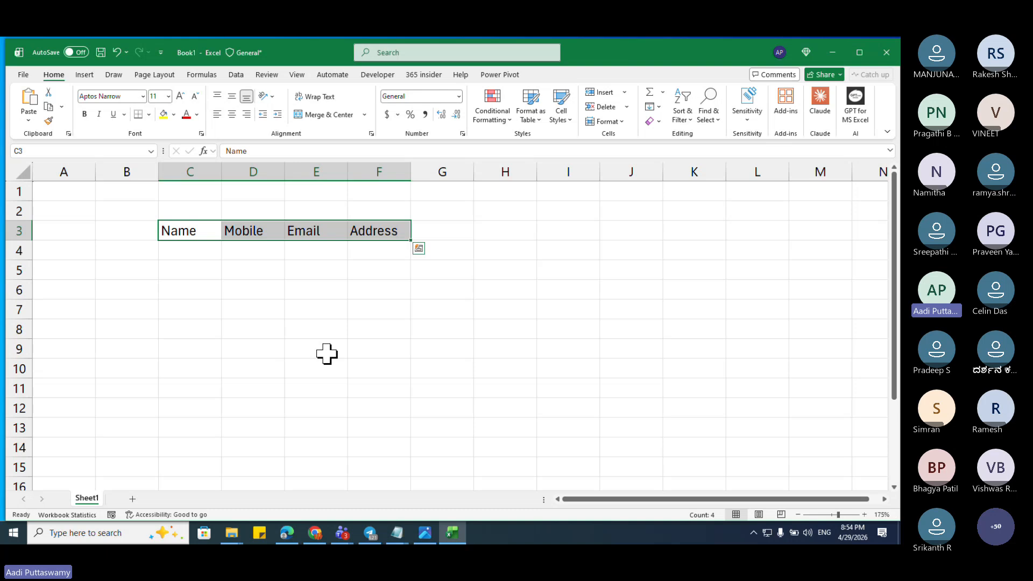
Step: Enter the headers Age in G3 and DOB in H3
{"action": "key", "text": "Right"}
{"action": "key", "text": "Right"}
{"action": "key", "text": "Right"}
{"action": "key", "text": "Right"}
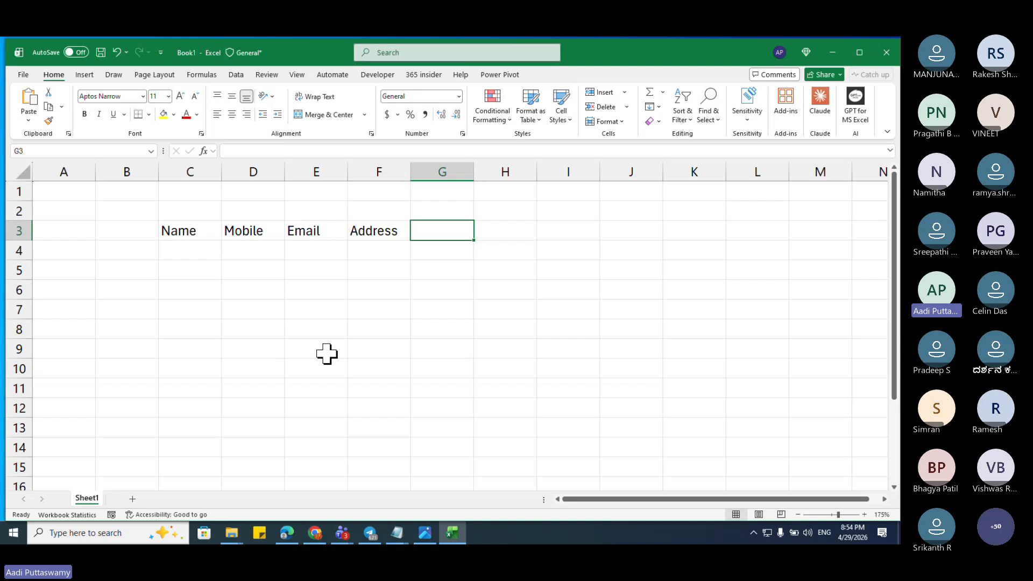
{"action": "type", "text": "Age"}
{"action": "key", "text": "Right"}
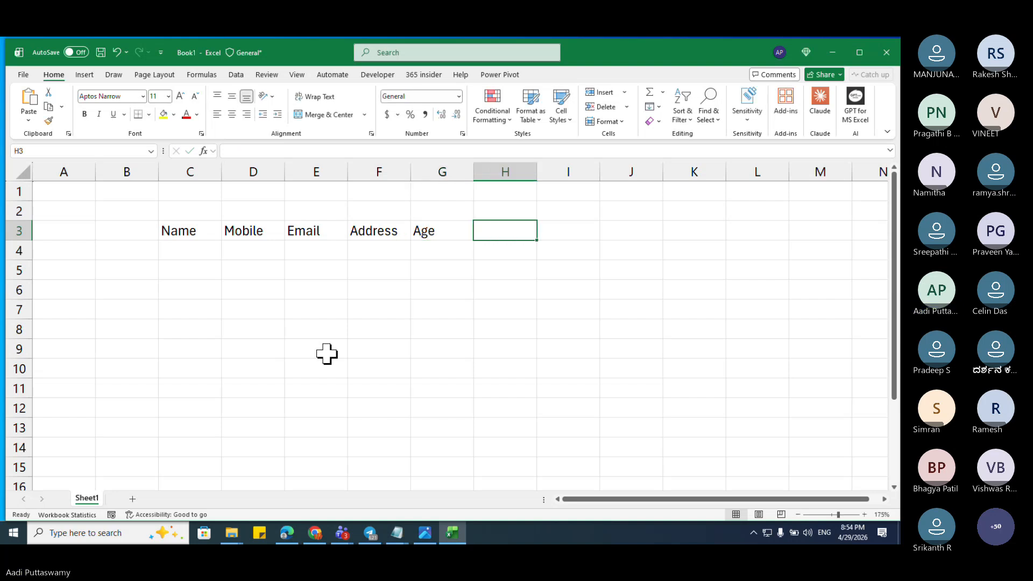
{"action": "type", "text": "DOB"}
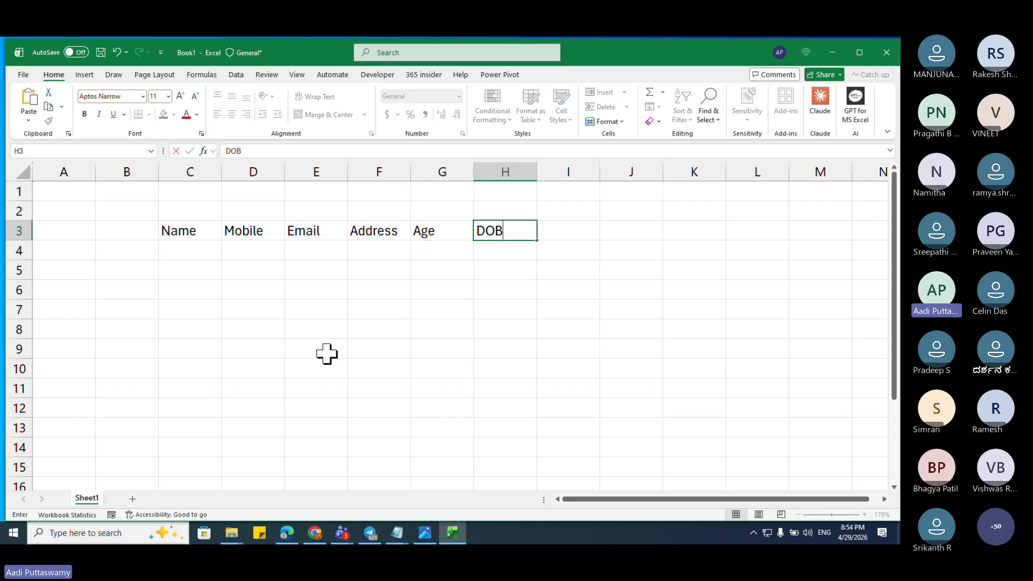
{"action": "key", "text": "Left"}
{"action": "key", "text": "Down"}
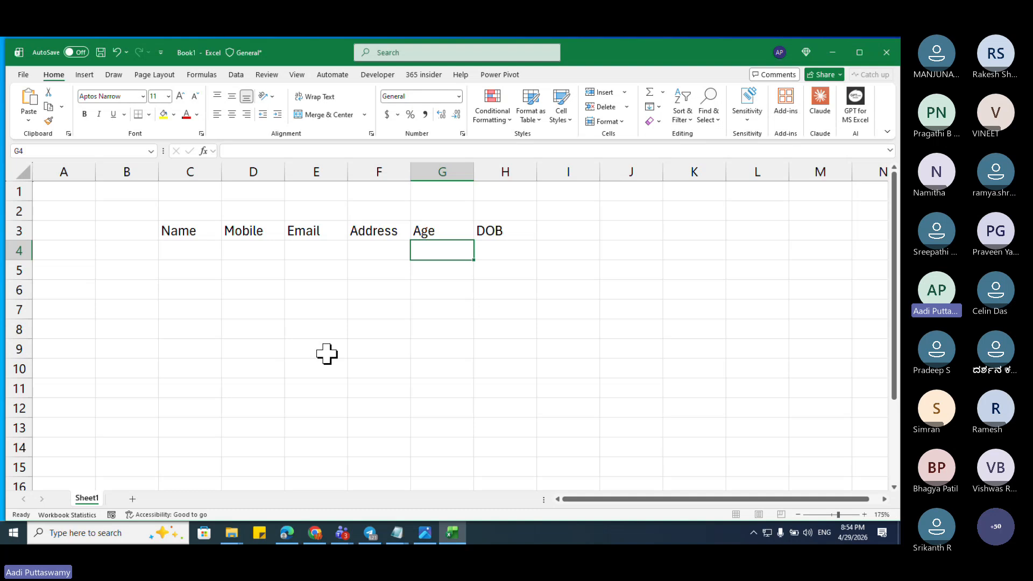
{"action": "key", "text": "Up"}
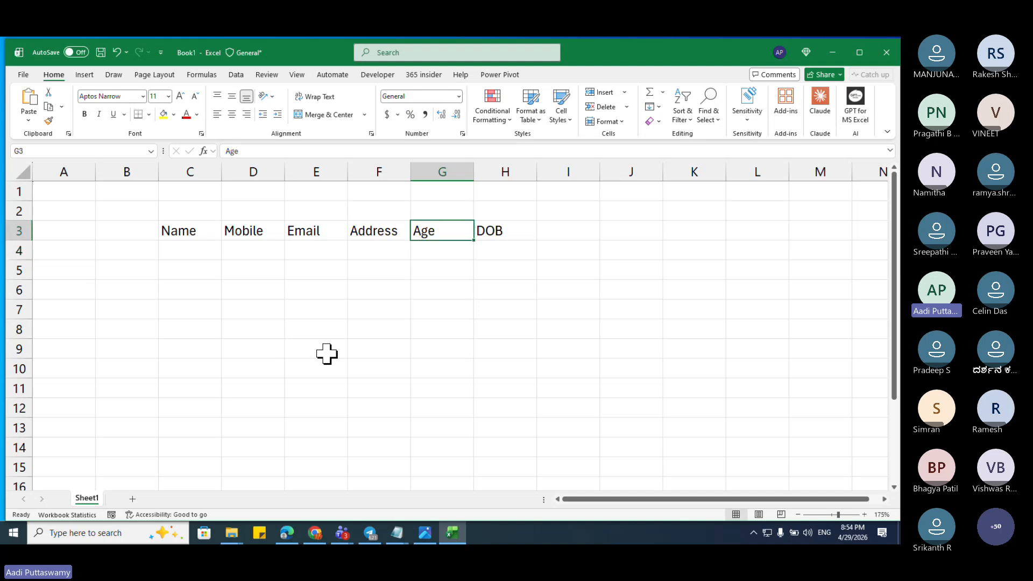
{"action": "key", "text": "Right"}
{"action": "key", "text": "Right"}
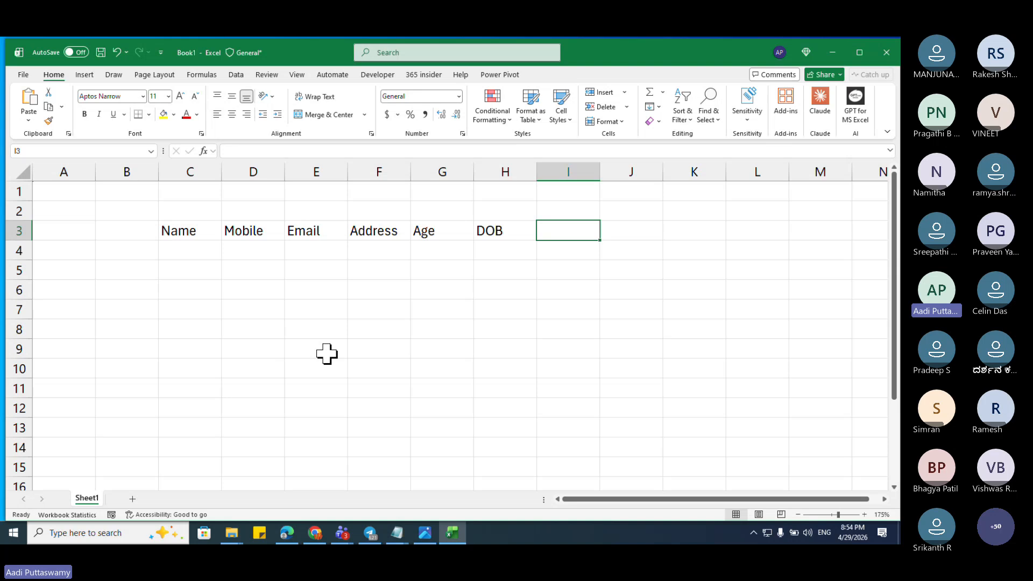
Step: Enter Gender, Course and Branch in I3:K3, then select the header row C3:K3
{"action": "type", "text": "Gen"}
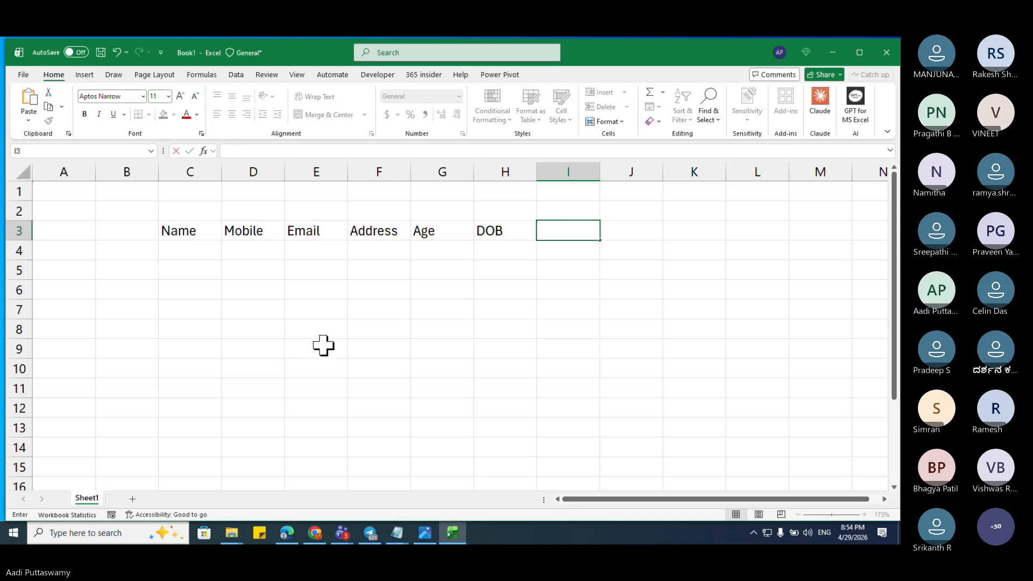
{"action": "type", "text": "der"}
{"action": "key", "text": "Return"}
{"action": "key", "text": "Up"}
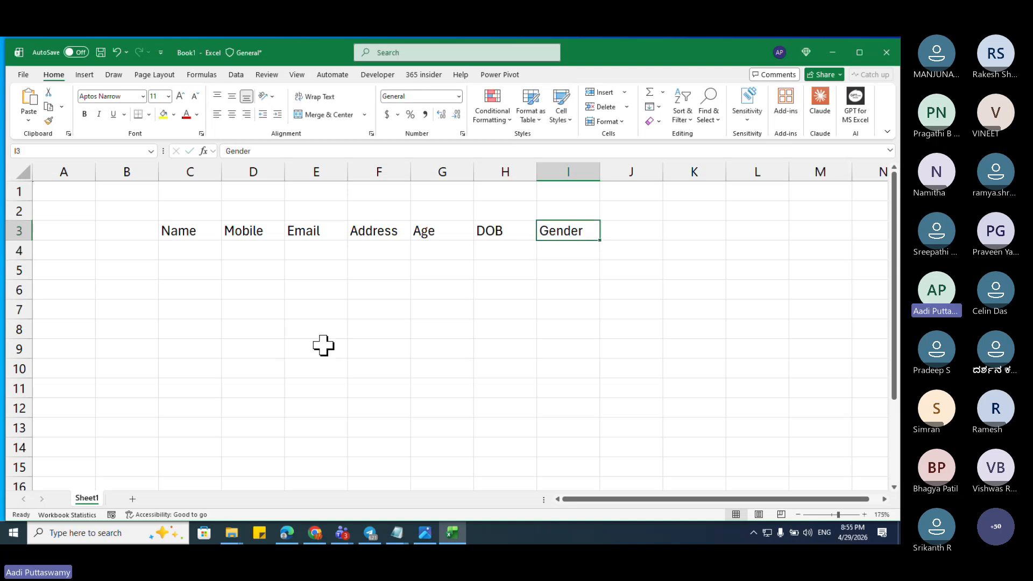
{"action": "key", "text": "Right"}
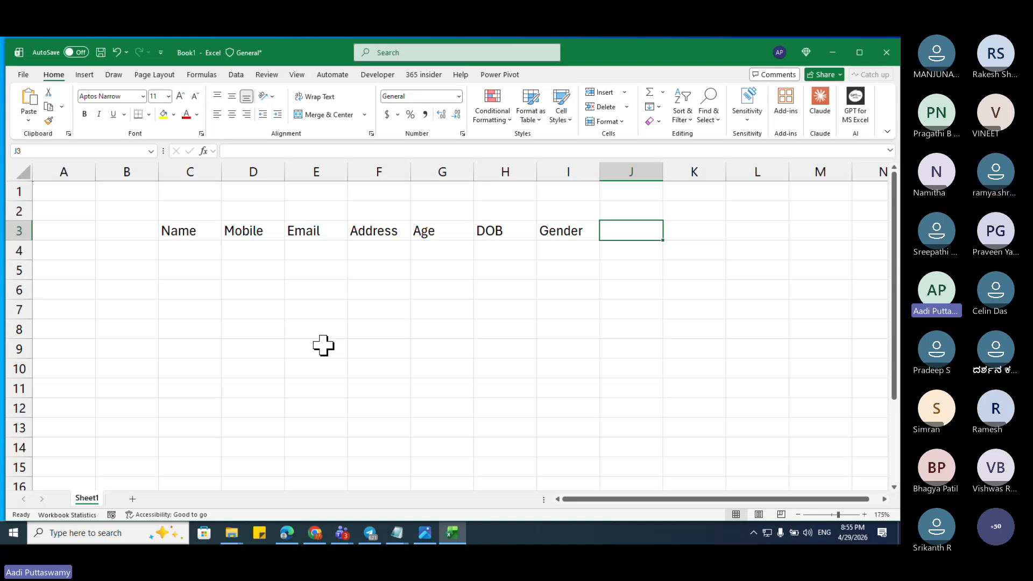
{"action": "type", "text": "Course"}
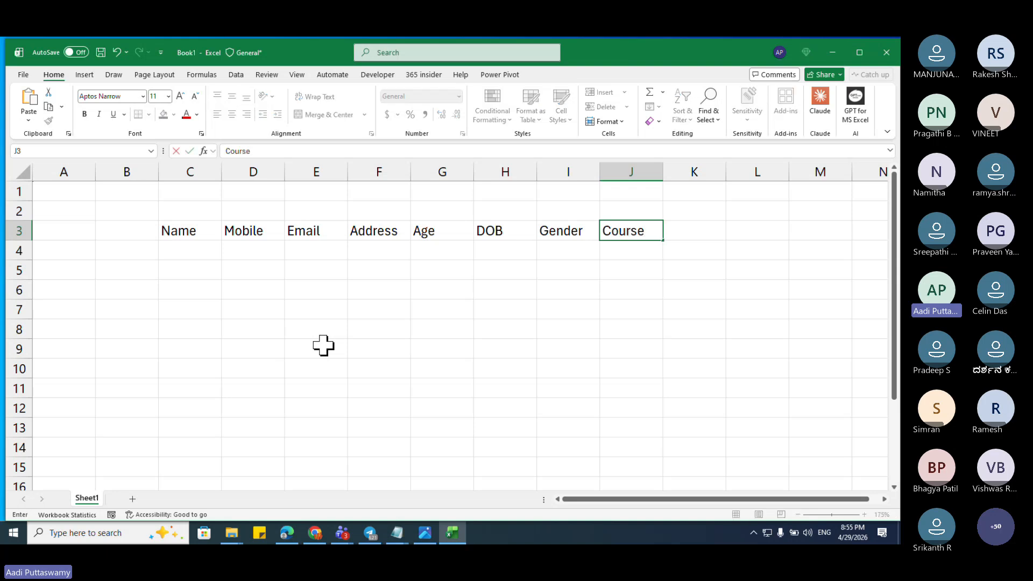
{"action": "key", "text": "Right"}
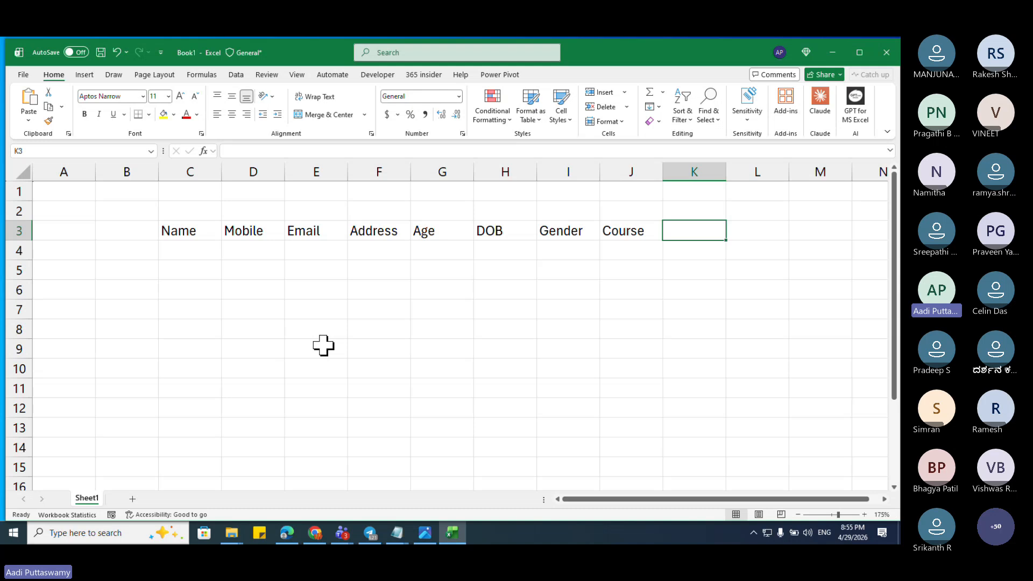
{"action": "type", "text": "Branch"}
{"action": "key", "text": "Return"}
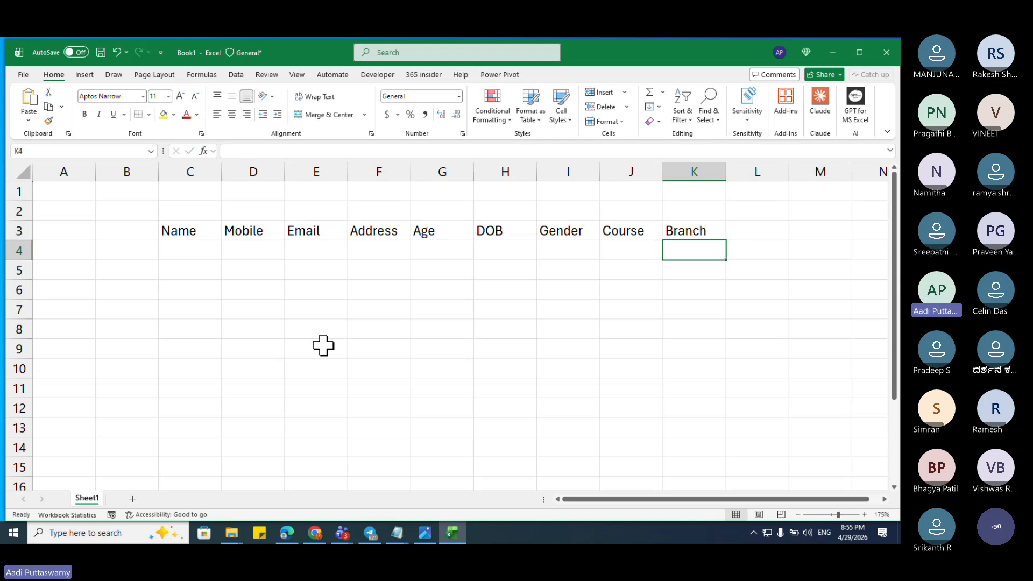
{"action": "key", "text": "Up"}
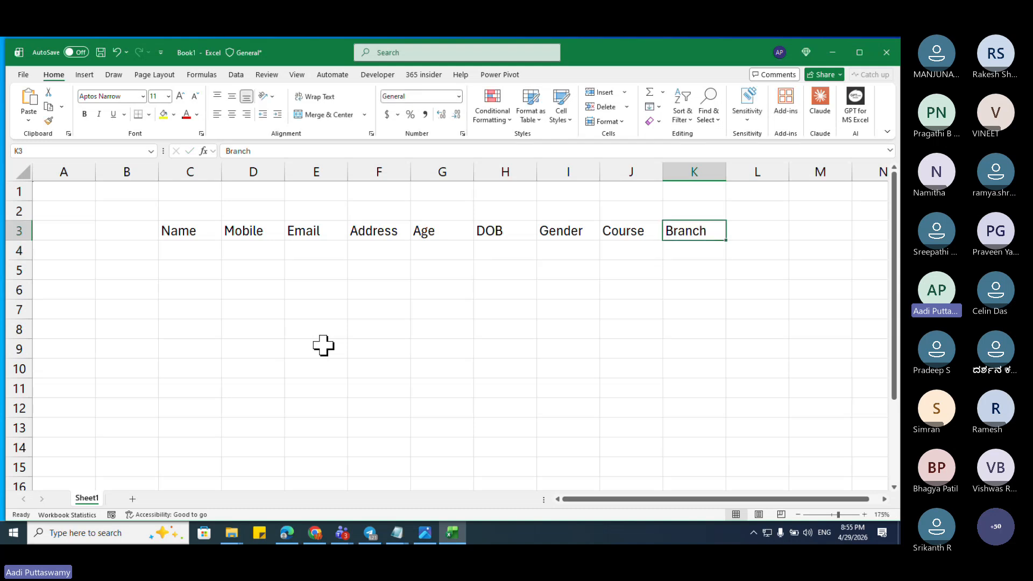
{"action": "key", "text": "ctrl+shift+Left"}
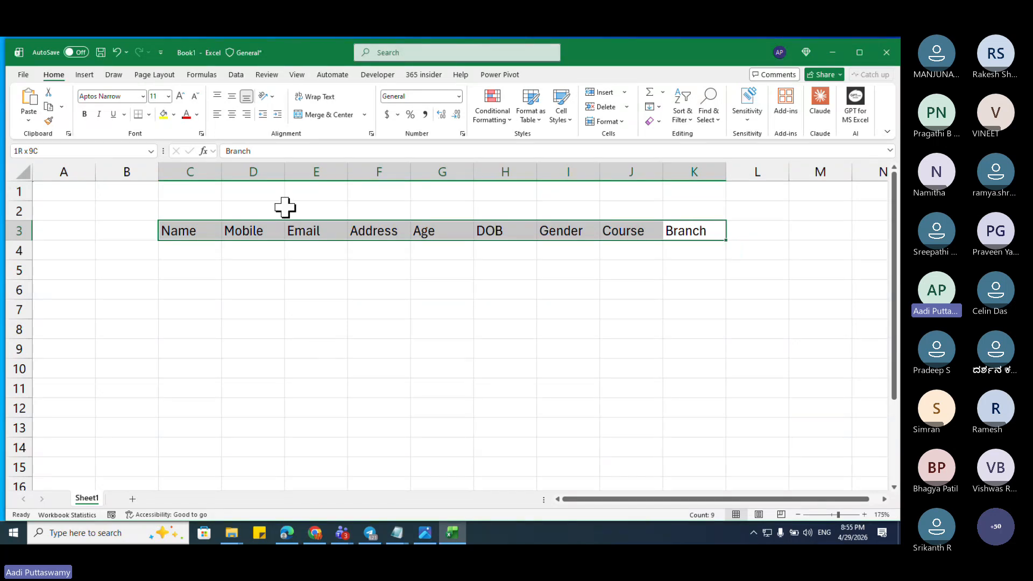
Step: Centre and bold the C3:K3 headers, and widen column C for names
{"action": "left_click", "coordinate": [232, 115]}
{"action": "left_click", "coordinate": [232, 96]}
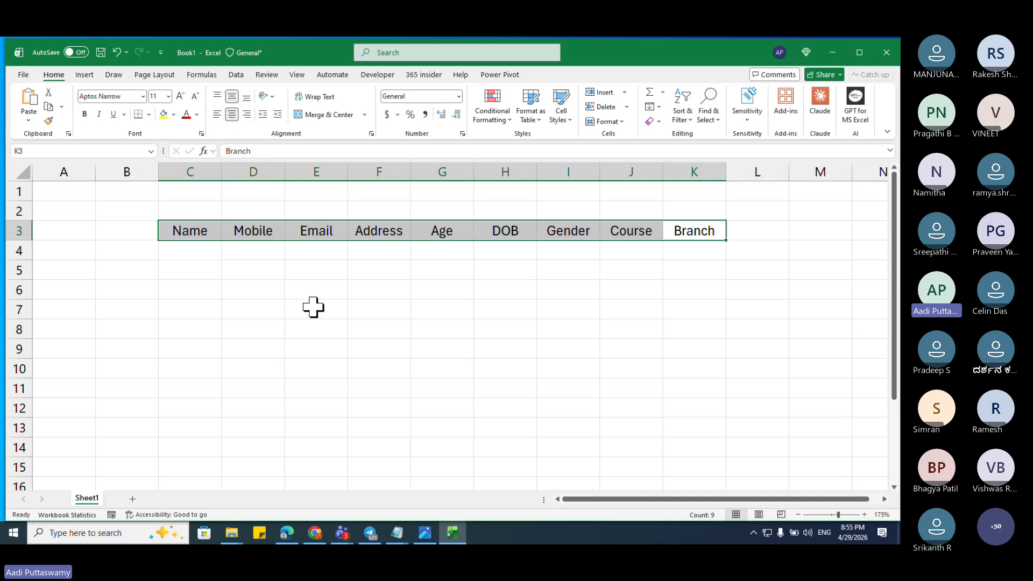
{"action": "left_click", "coordinate": [84, 115]}
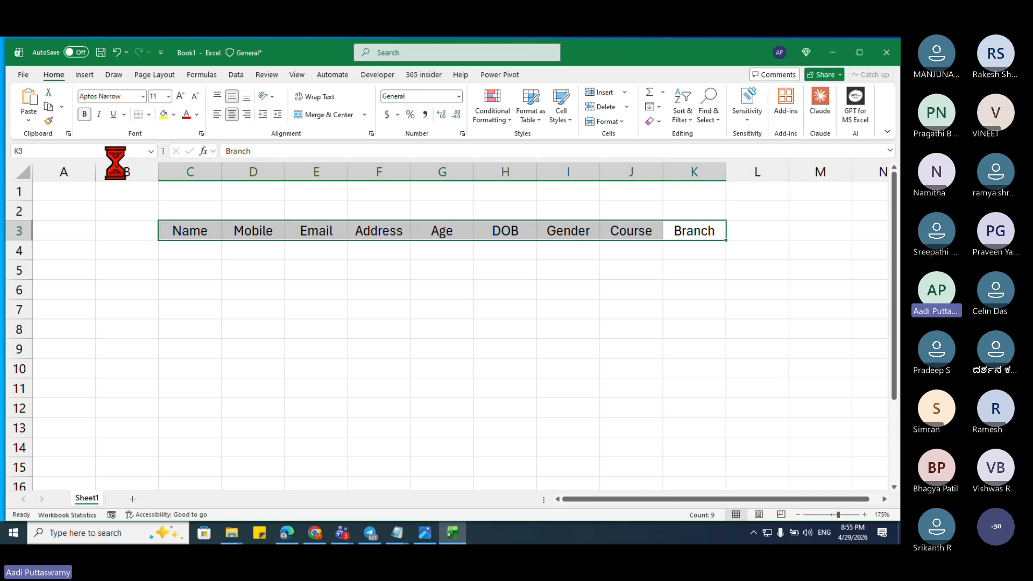
{"action": "left_click", "coordinate": [212, 256]}
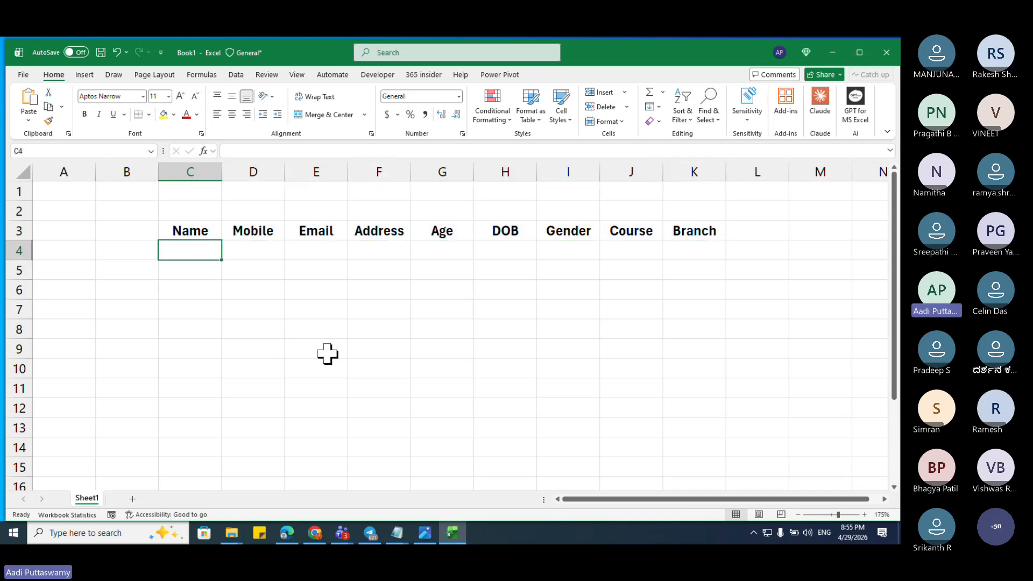
{"action": "left_click_drag", "start_coordinate": [221, 175], "coordinate": [266, 177]}
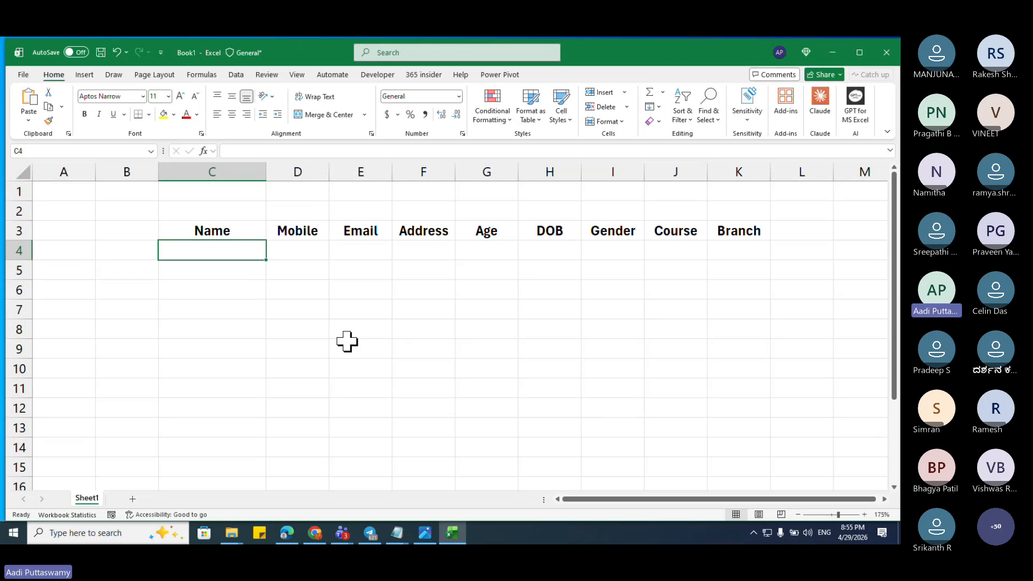
Step: Enter iTech with its mobile number and e-mail in row 4, then widen the Email column to fit
{"action": "type", "text": "iTech"}
{"action": "key", "text": "Tab"}
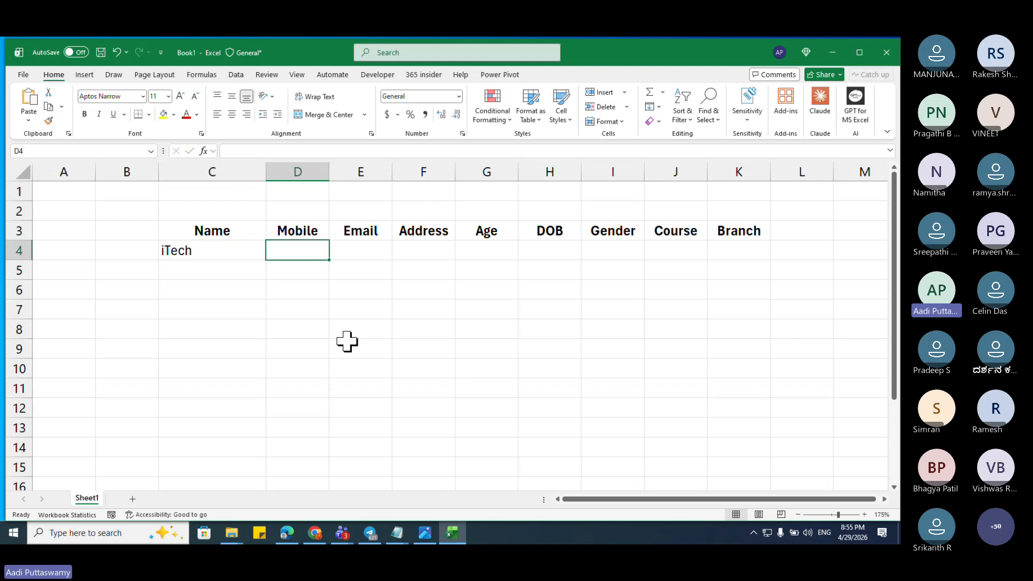
{"action": "type", "text": "9999999"}
{"action": "key", "text": "Tab"}
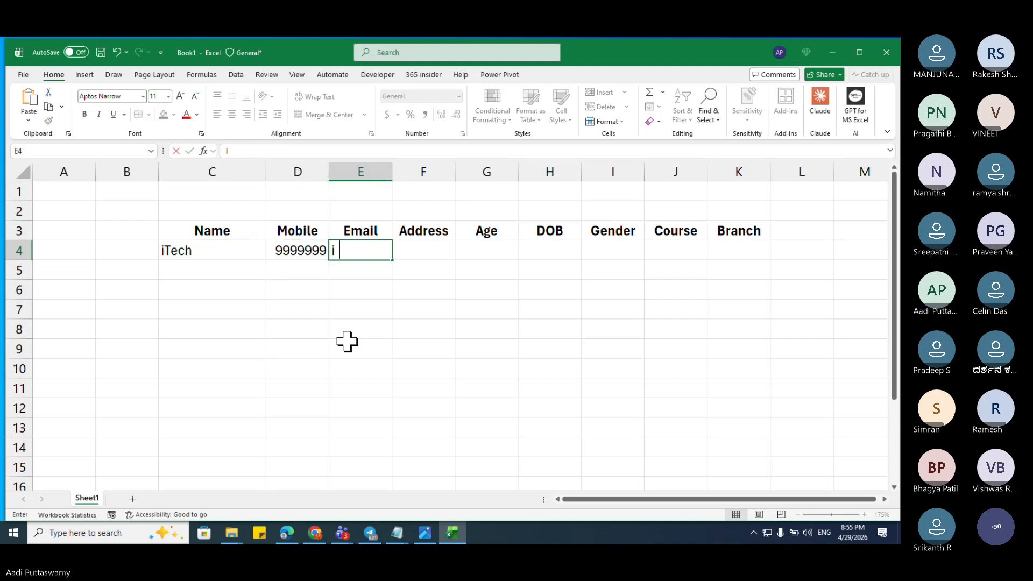
{"action": "key", "text": "Return"}
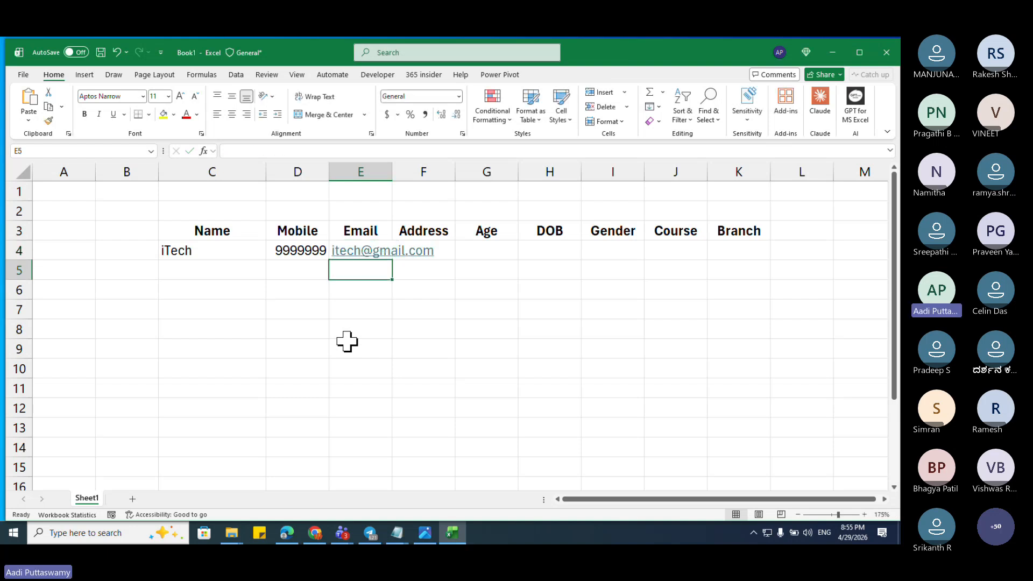
{"action": "left_click_drag", "start_coordinate": [392, 173], "coordinate": [443, 173]}
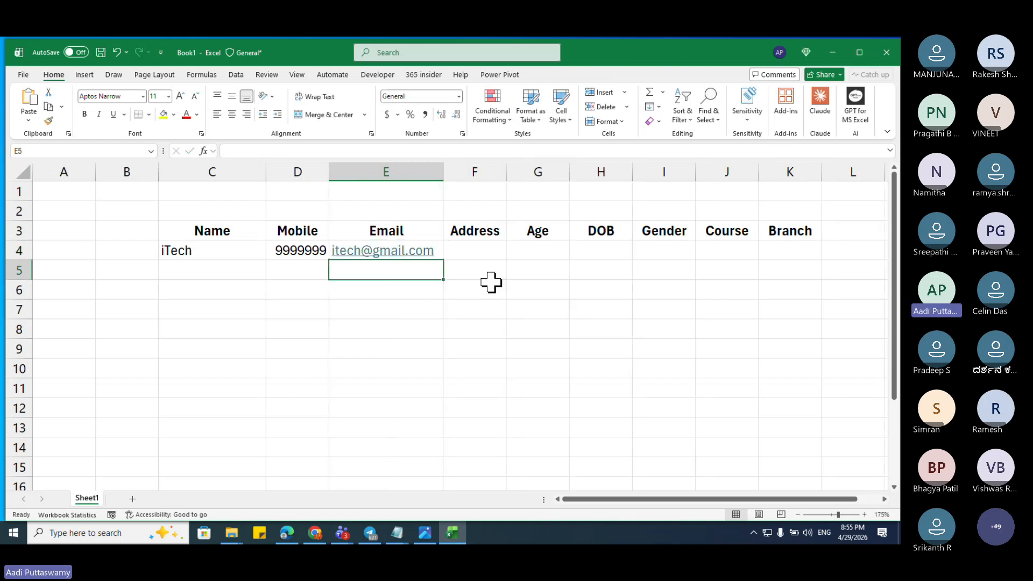
{"action": "left_click", "coordinate": [481, 255]}
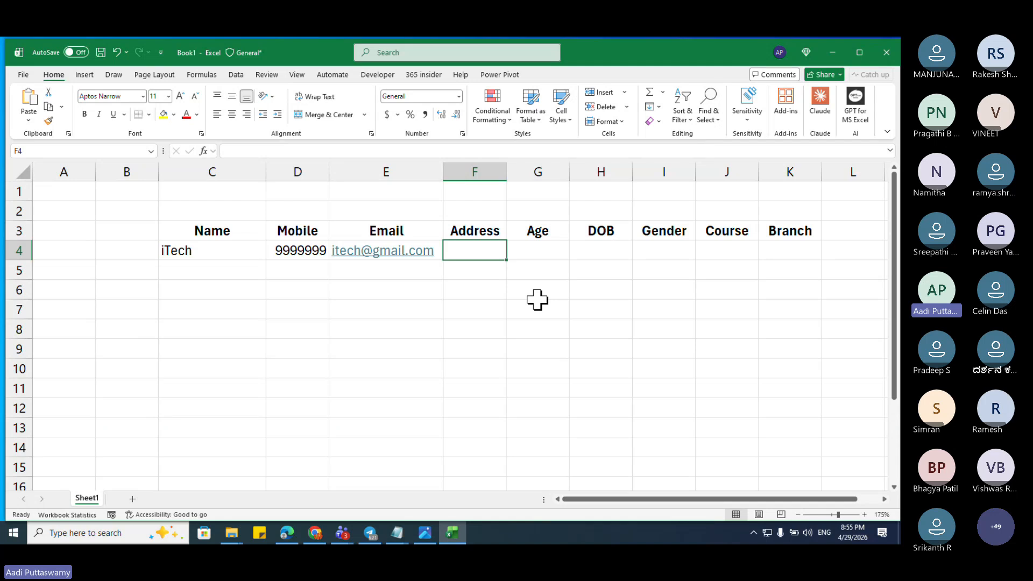
Step: Delete the empty column B, then enter address Bangalore, age 30 and DOB 1/1/1995
{"action": "left_click", "coordinate": [136, 170]}
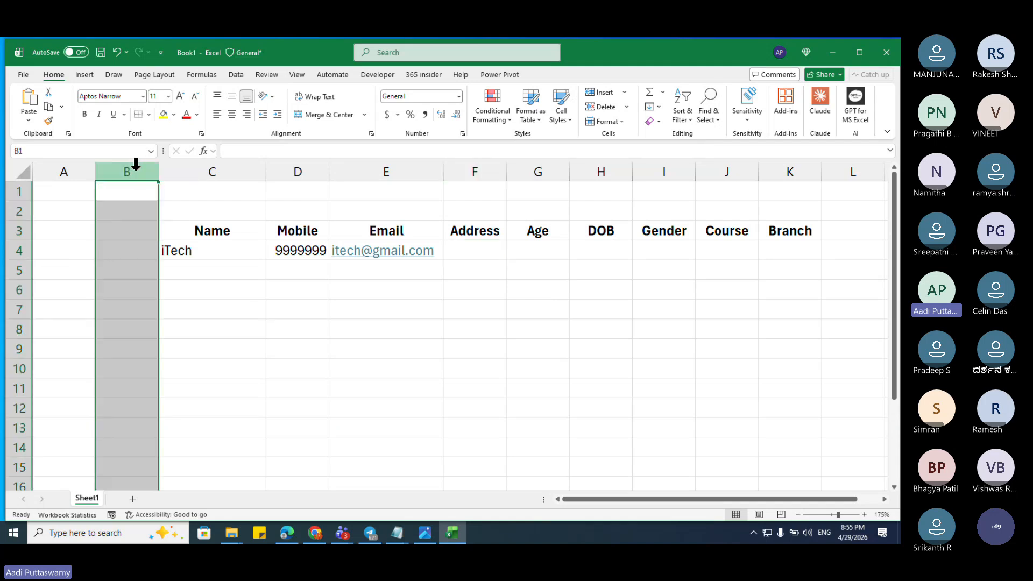
{"action": "key", "text": "ctrl+minus"}
{"action": "left_click", "coordinate": [438, 257]}
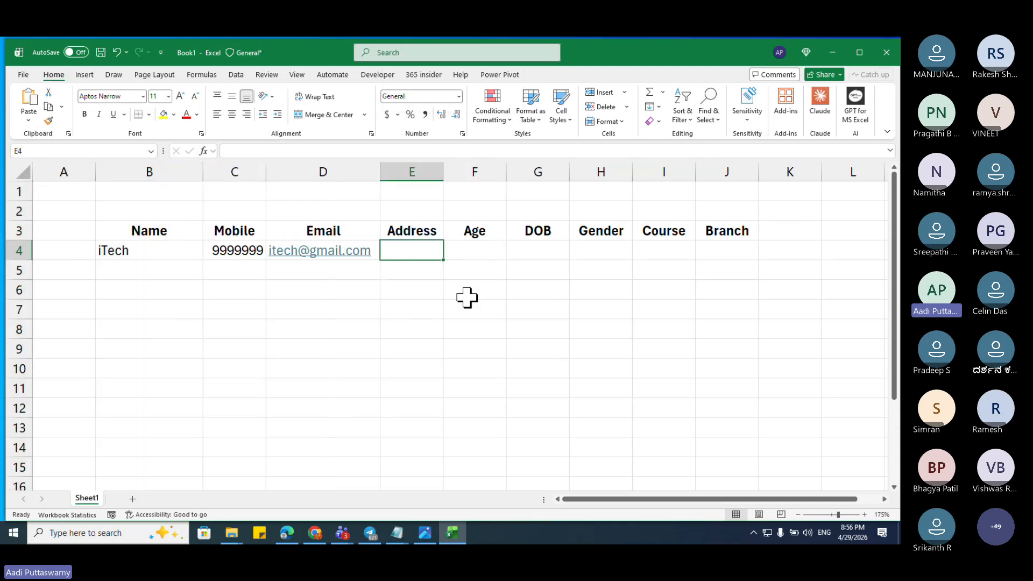
{"action": "type", "text": "Bangalore"}
{"action": "key", "text": "Tab"}
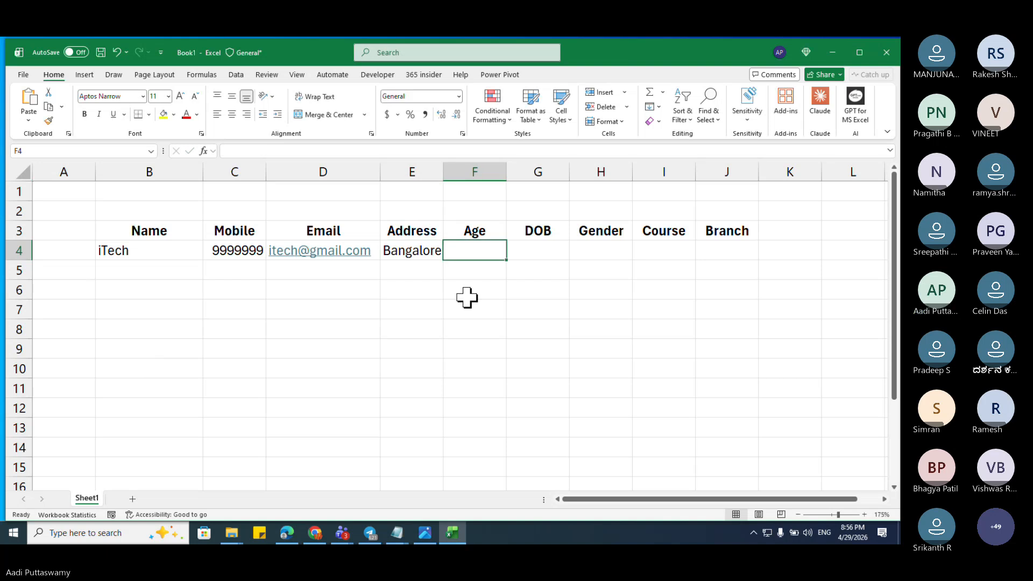
{"action": "type", "text": "30"}
{"action": "key", "text": "Tab"}
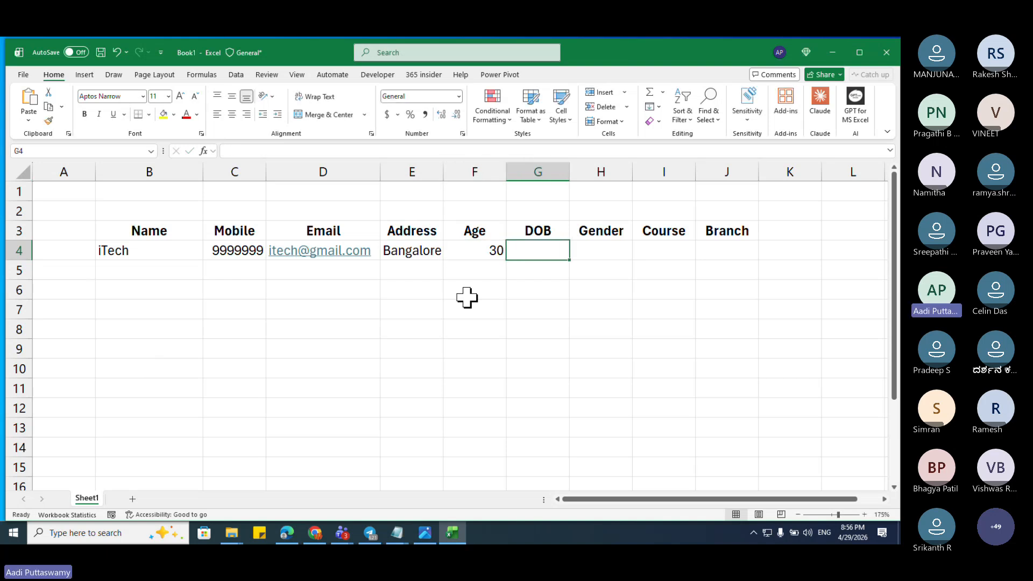
{"action": "type", "text": "1-1-"}
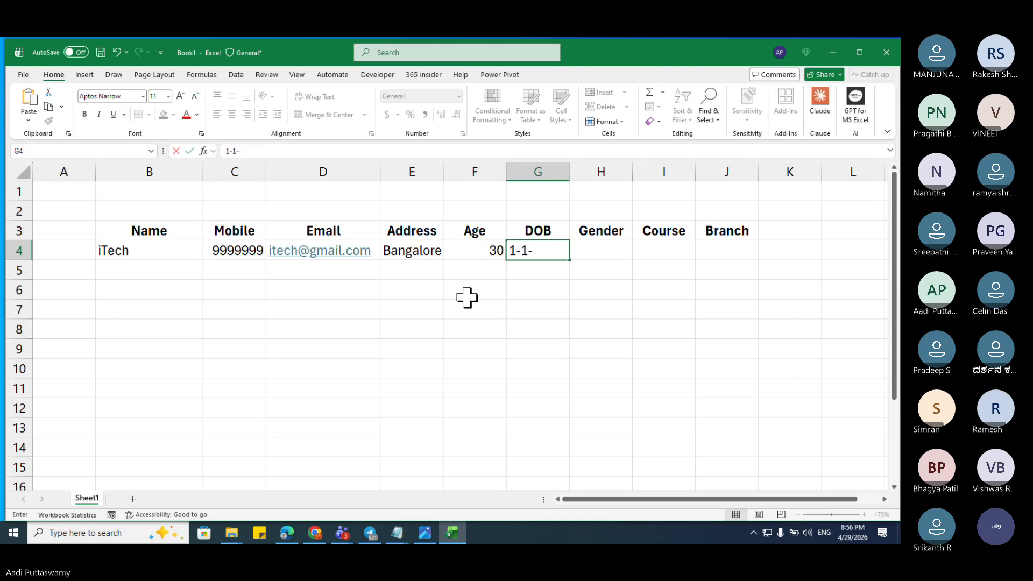
{"action": "type", "text": "1995"}
{"action": "key", "text": "Tab"}
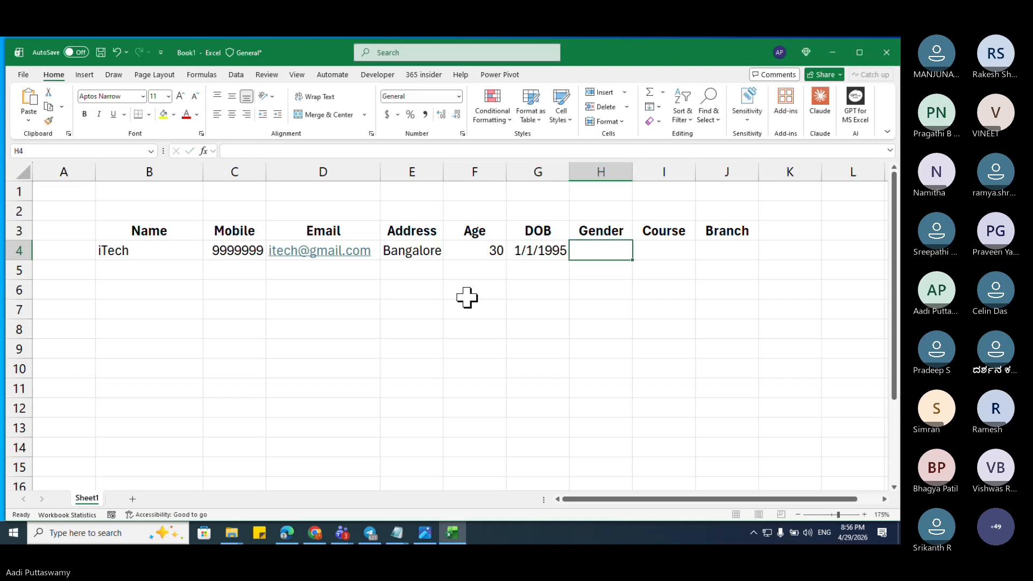
Step: Enter gender Male, course Excel and branch Rajajinagar to finish the first student row
{"action": "type", "text": "Male"}
{"action": "key", "text": "Tab"}
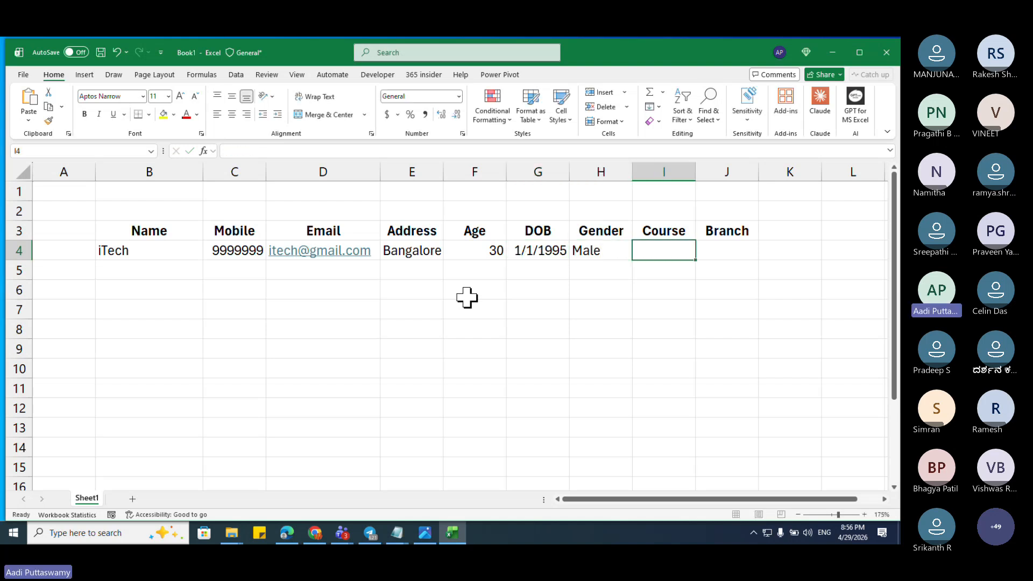
{"action": "type", "text": "Exce"}
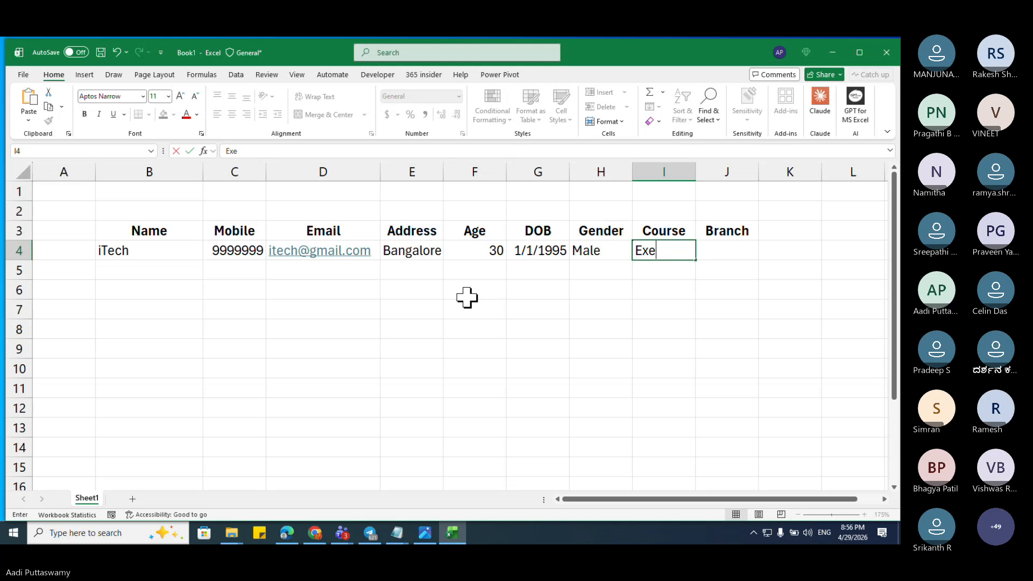
{"action": "type", "text": "l"}
{"action": "key", "text": "Tab"}
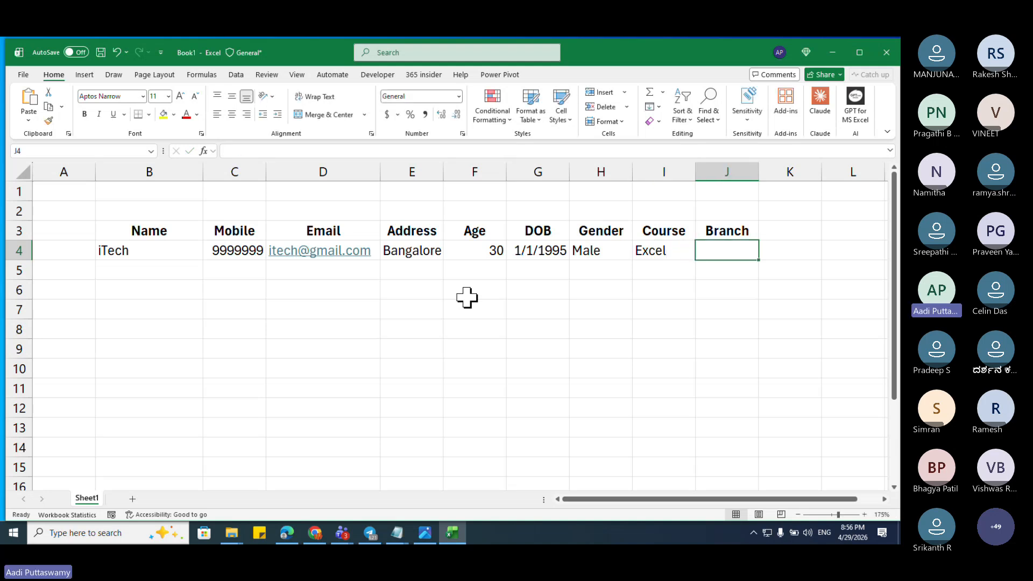
{"action": "type", "text": "Rajajinagar"}
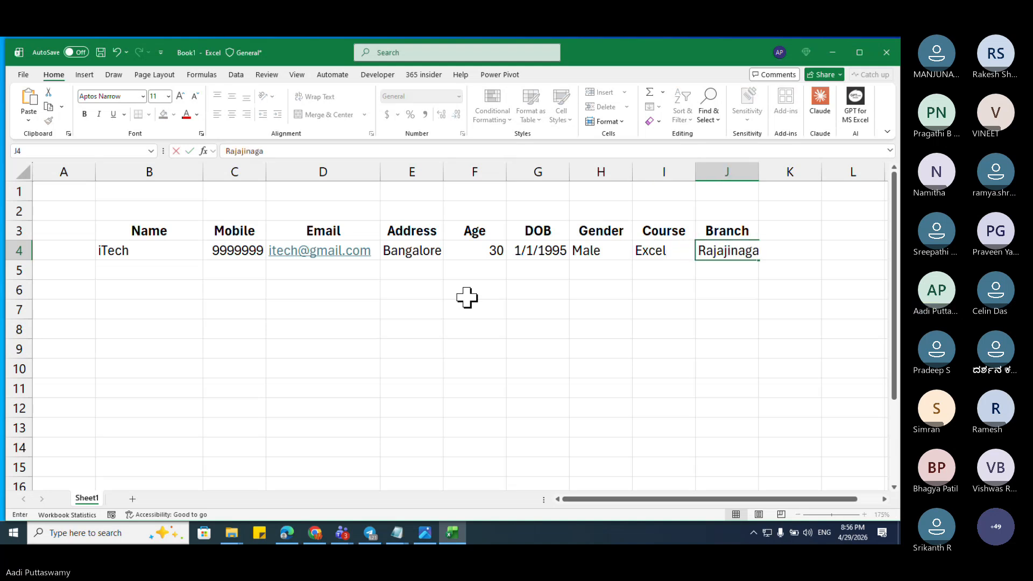
{"action": "key", "text": "Return"}
{"action": "key", "text": "Up"}
{"action": "key", "text": "ctrl+shift+Left"}
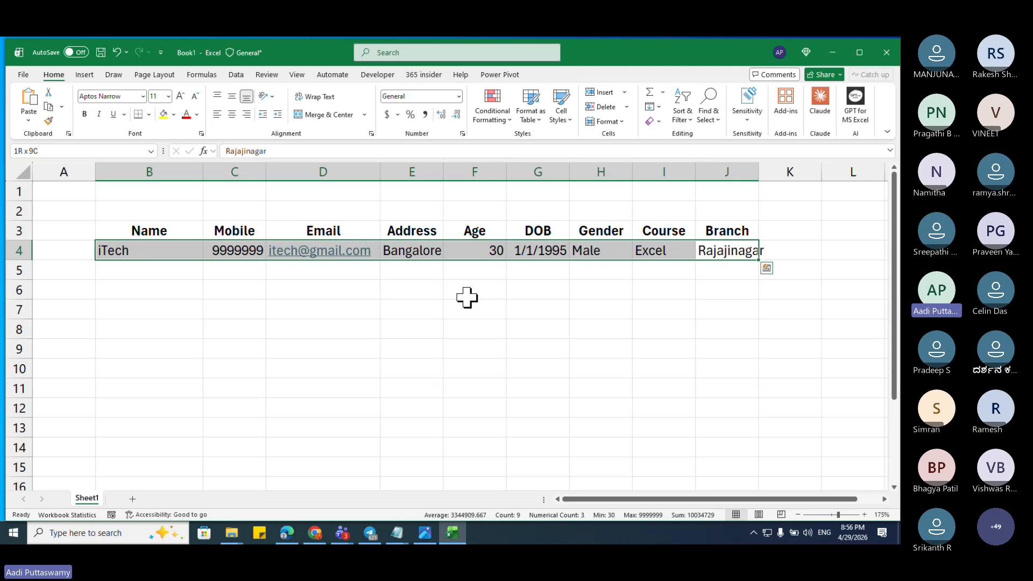
{"action": "key", "text": "Left"}
{"action": "key", "text": "Left"}
{"action": "key", "text": "Left"}
{"action": "key", "text": "Left"}
{"action": "key", "text": "Left"}
{"action": "key", "text": "Left"}
{"action": "key", "text": "Left"}
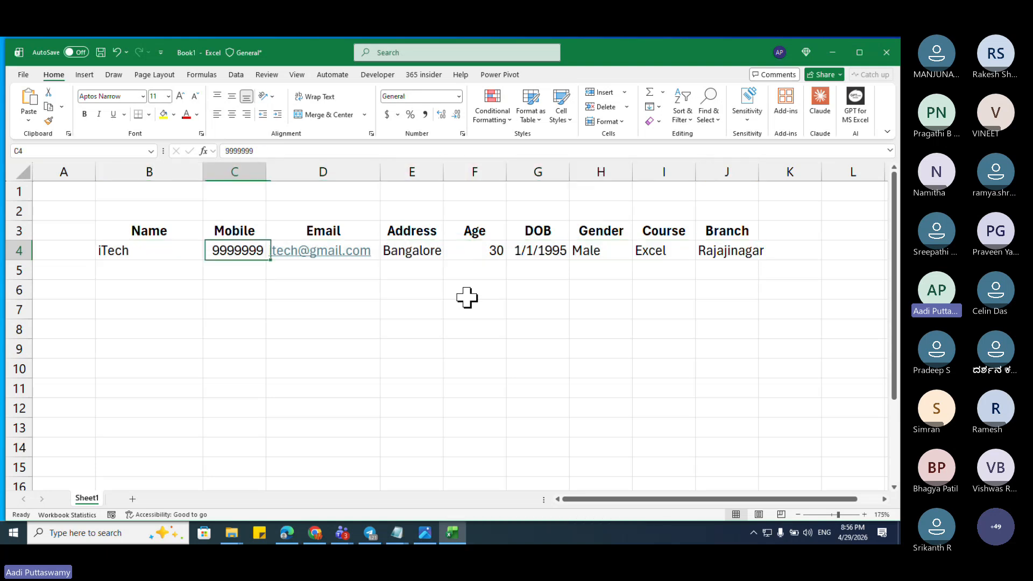
{"action": "key", "text": "Left"}
{"action": "key", "text": "Down"}
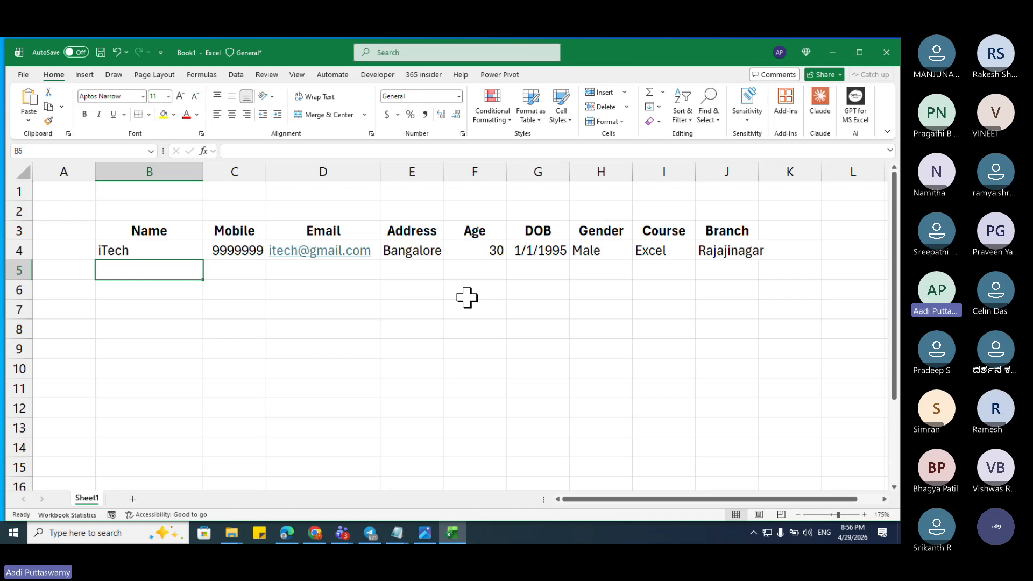
Step: Enter the name iTAS in row 5 with its mobile number and corrected e-mail address
{"action": "type", "text": "iTAS"}
{"action": "key", "text": "Tab"}
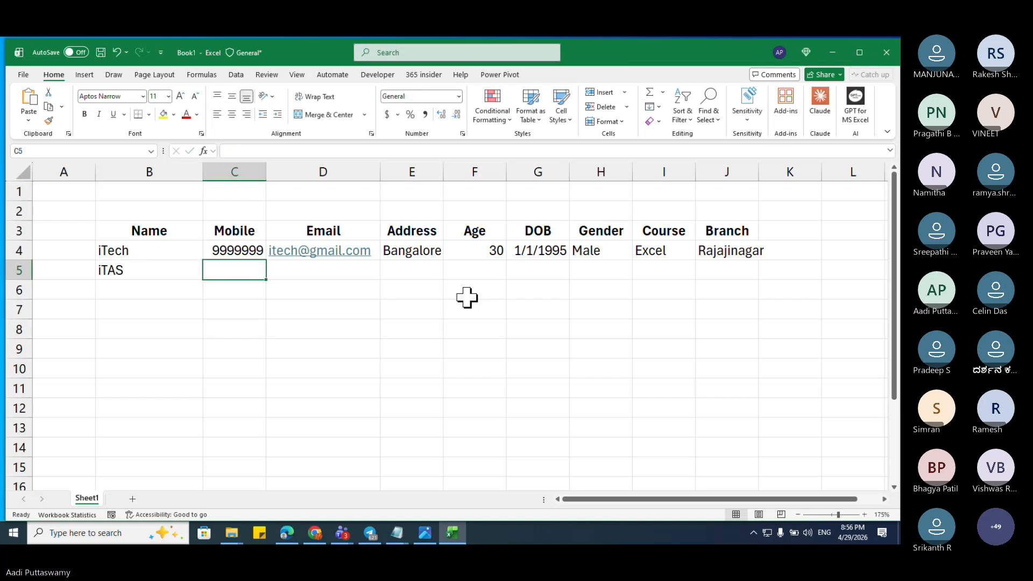
{"action": "type", "text": "9999999"}
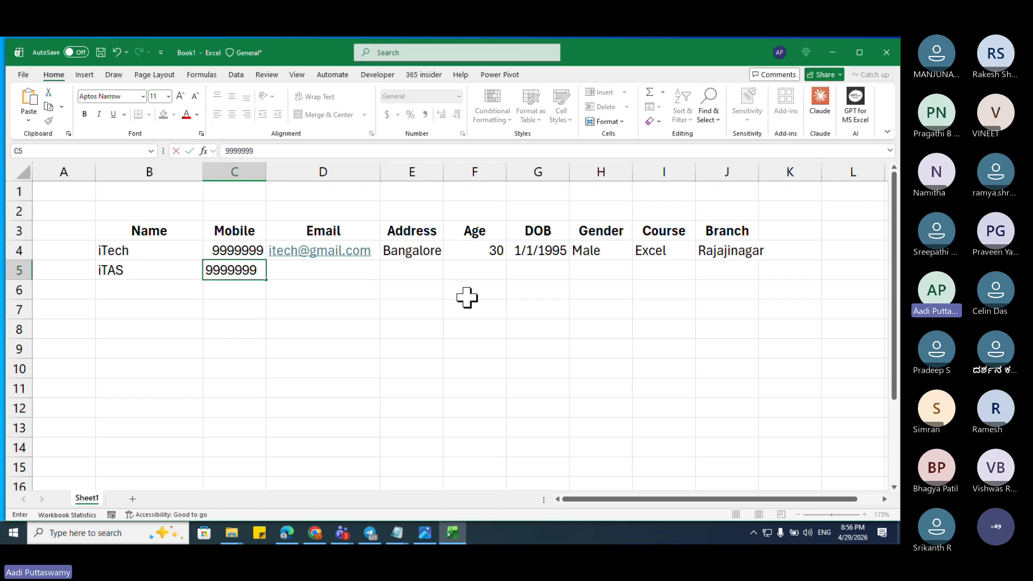
{"action": "type", "text": "12"}
{"action": "key", "text": "Tab"}
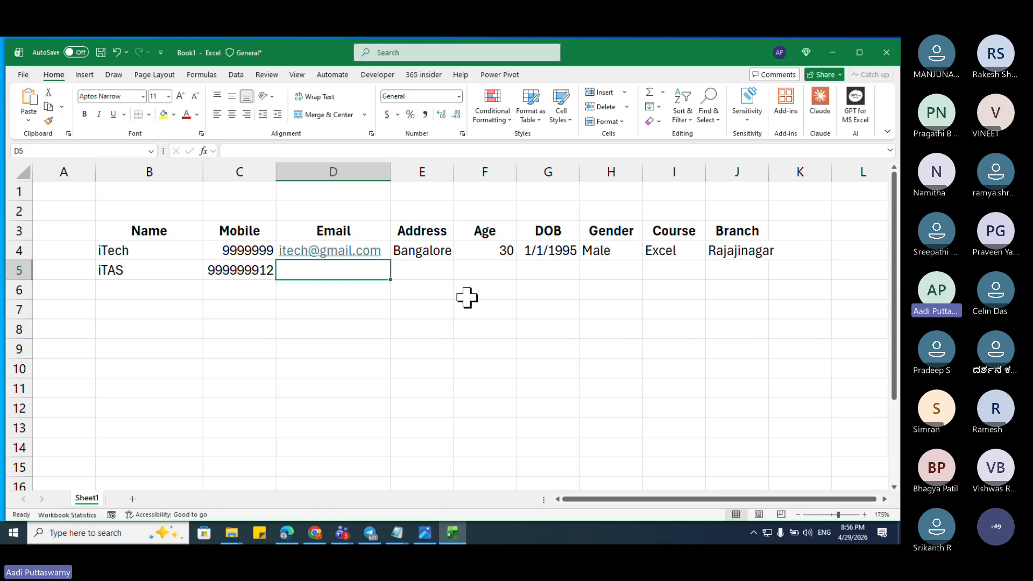
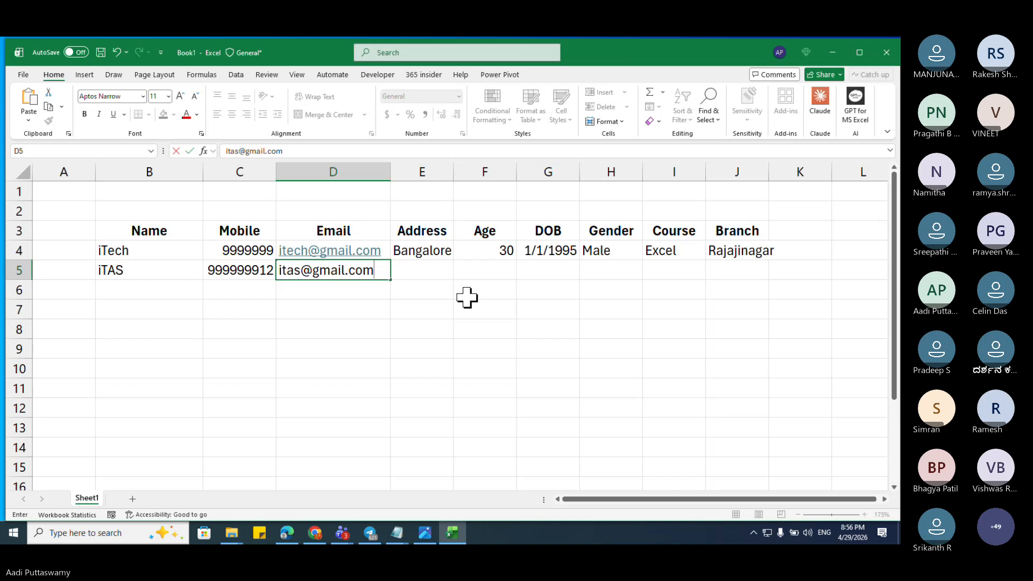
{"action": "key", "text": "Tab"}
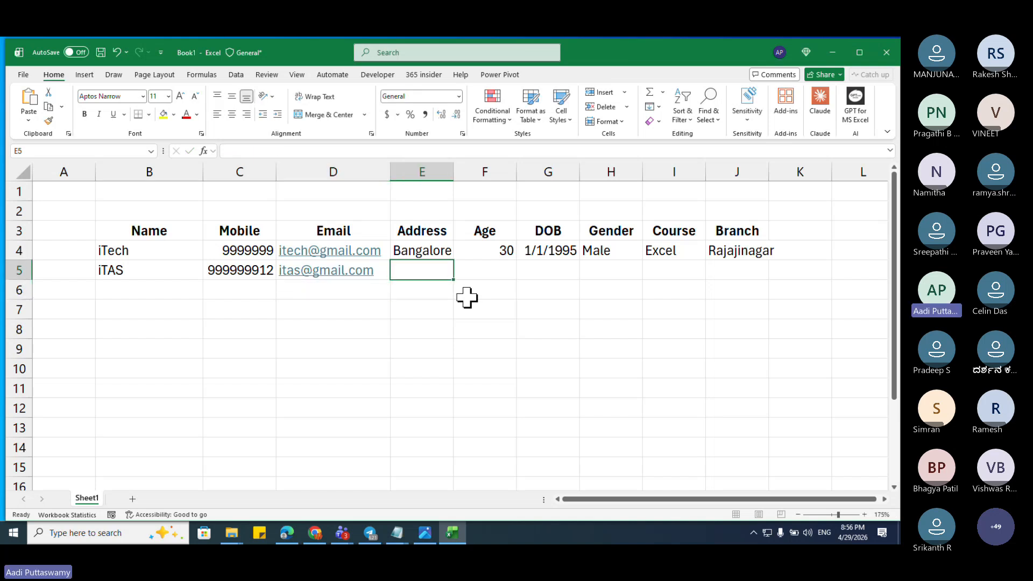
Step: Enter address Bangalore, age 27 and DOB 1/1/1998 for iTAS
{"action": "type", "text": "Bangalore"}
{"action": "key", "text": "Tab"}
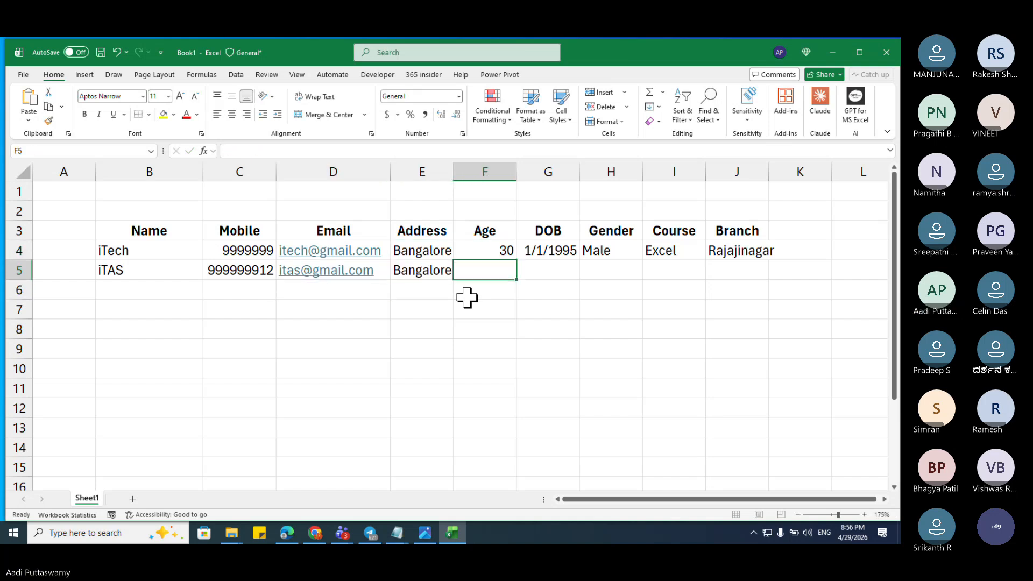
{"action": "key", "text": "Up"}
{"action": "key", "text": "shift+Down"}
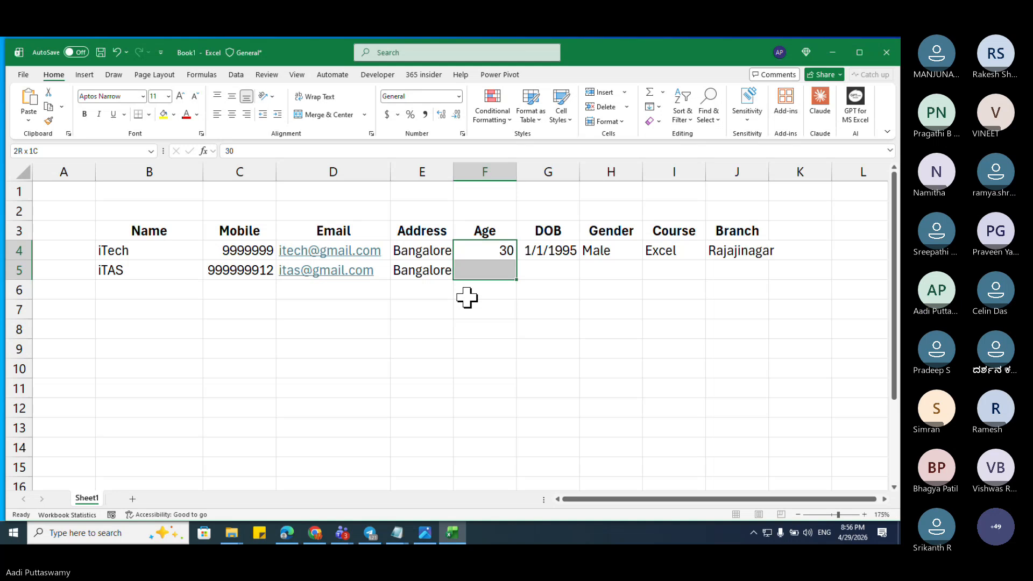
{"action": "key", "text": "Down"}
{"action": "type", "text": "27"}
{"action": "key", "text": "Tab"}
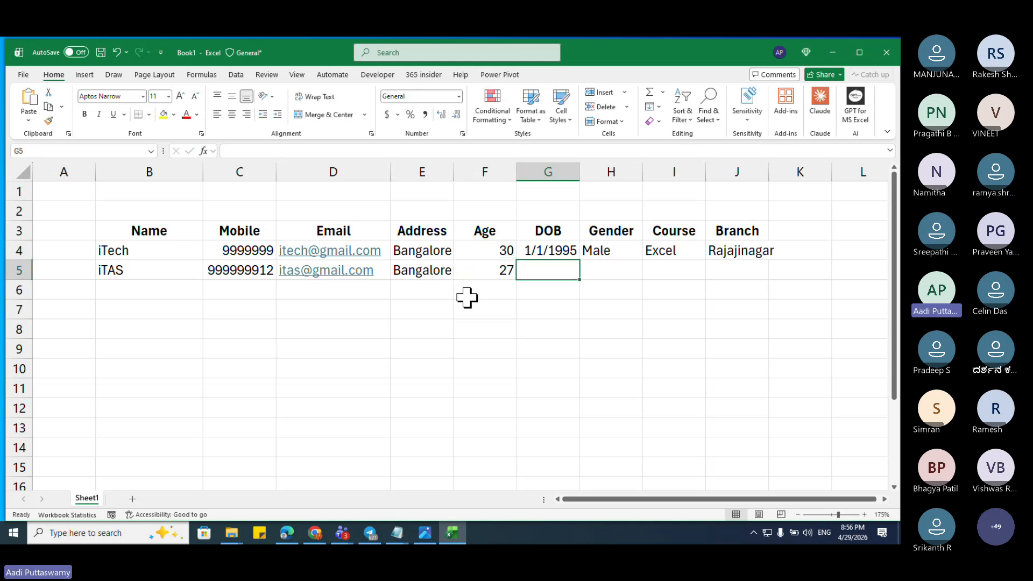
{"action": "type", "text": "1-1-"}
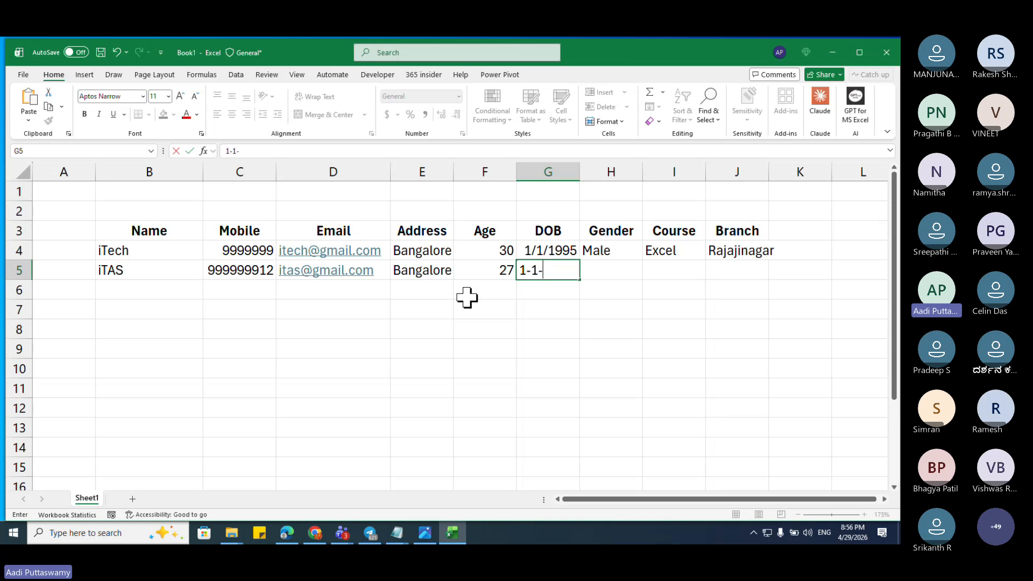
{"action": "type", "text": "1998"}
{"action": "key", "text": "Tab"}
Step: Enter gender Femail, course SQL and branch Mathikere, then select the iTAS row
{"action": "type", "text": "Fma"}
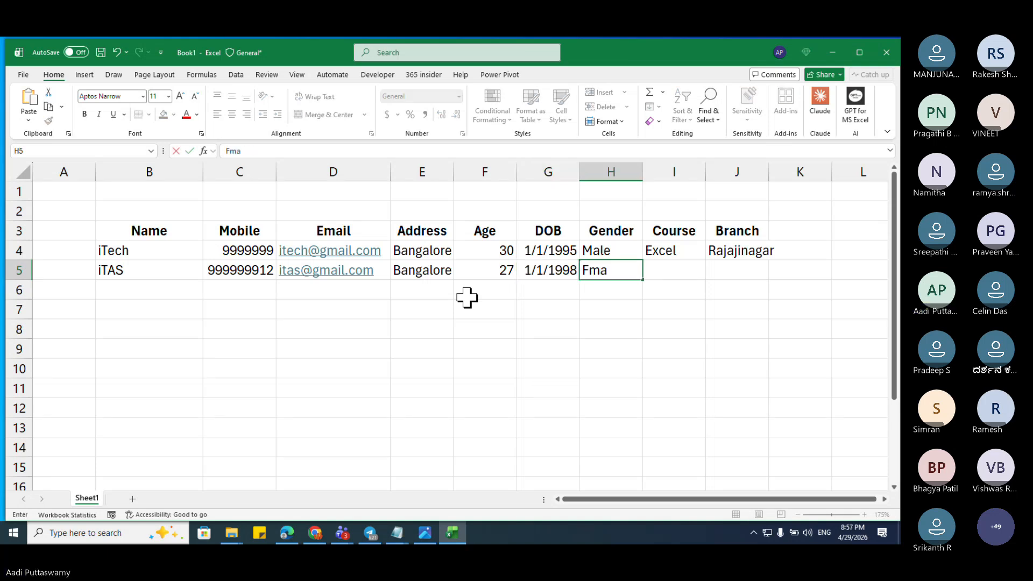
{"action": "key", "text": "BackSpace"}
{"action": "key", "text": "BackSpace"}
{"action": "type", "text": "il"}
{"action": "key", "text": "Tab"}
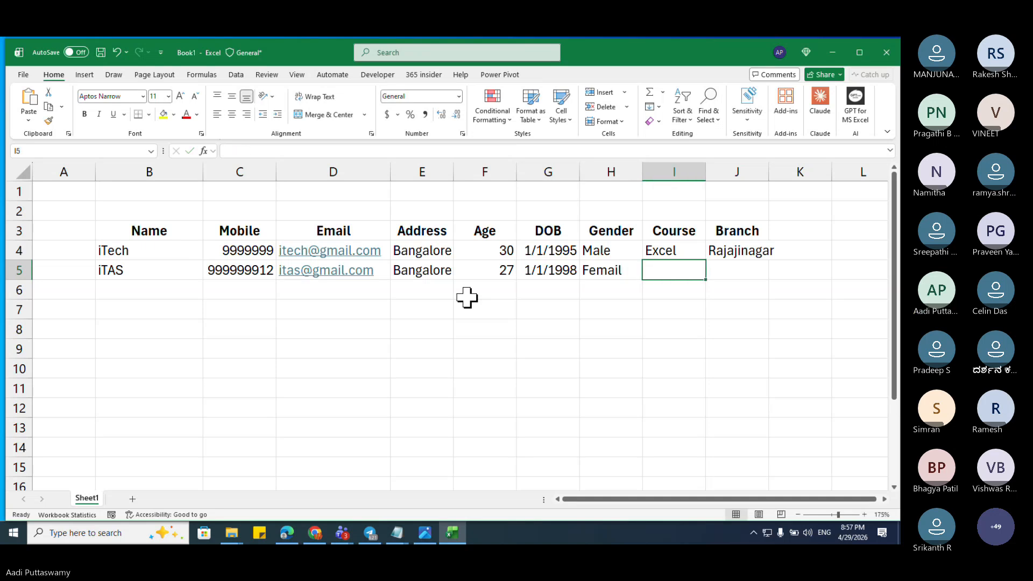
{"action": "type", "text": "SQL"}
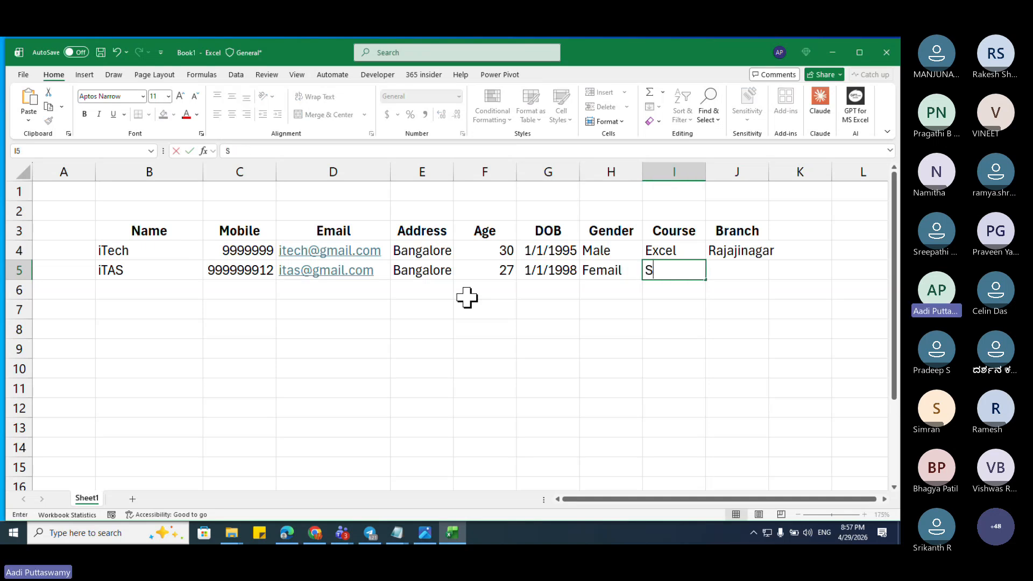
{"action": "key", "text": "Tab"}
{"action": "type", "text": "Math"}
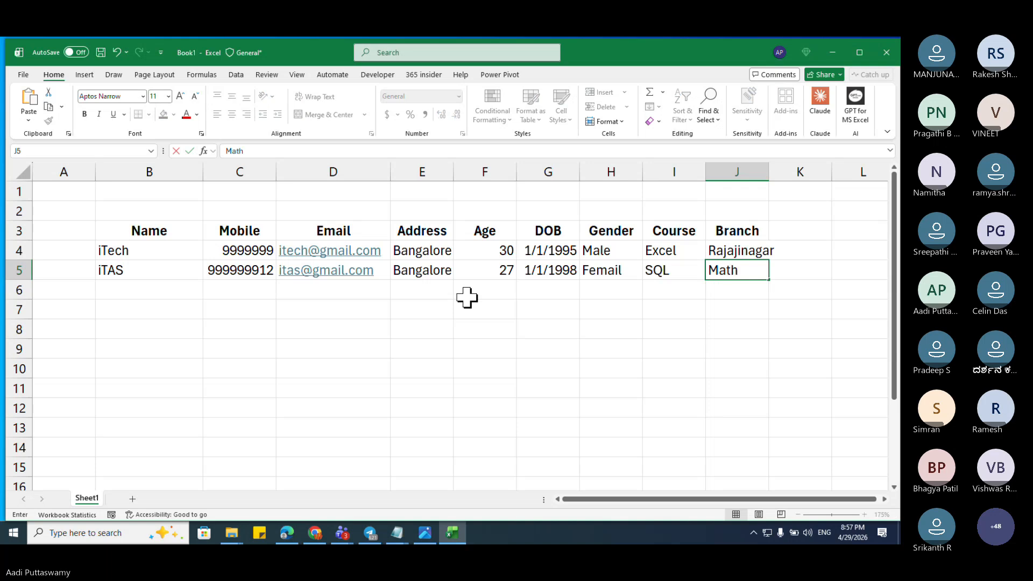
{"action": "type", "text": "ikere"}
{"action": "key", "text": "Return"}
{"action": "key", "text": "Up"}
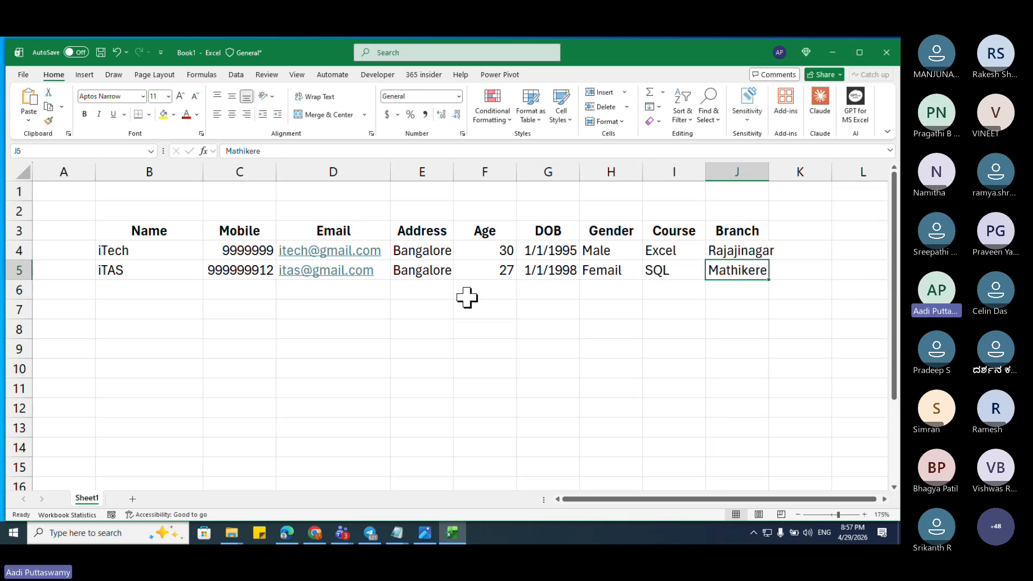
{"action": "key", "text": "ctrl+shift+Left"}
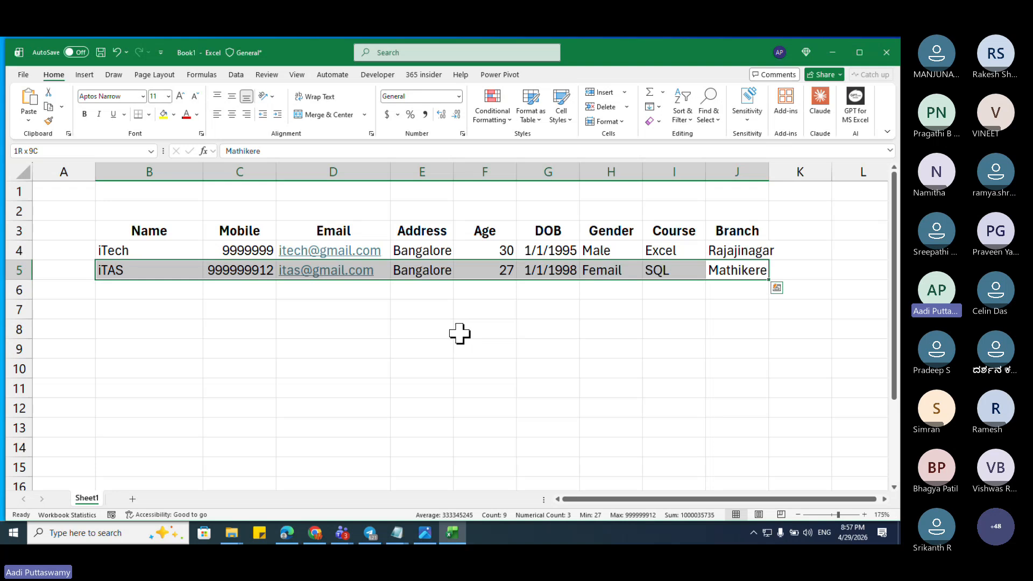
{"action": "left_click", "coordinate": [547, 351]}
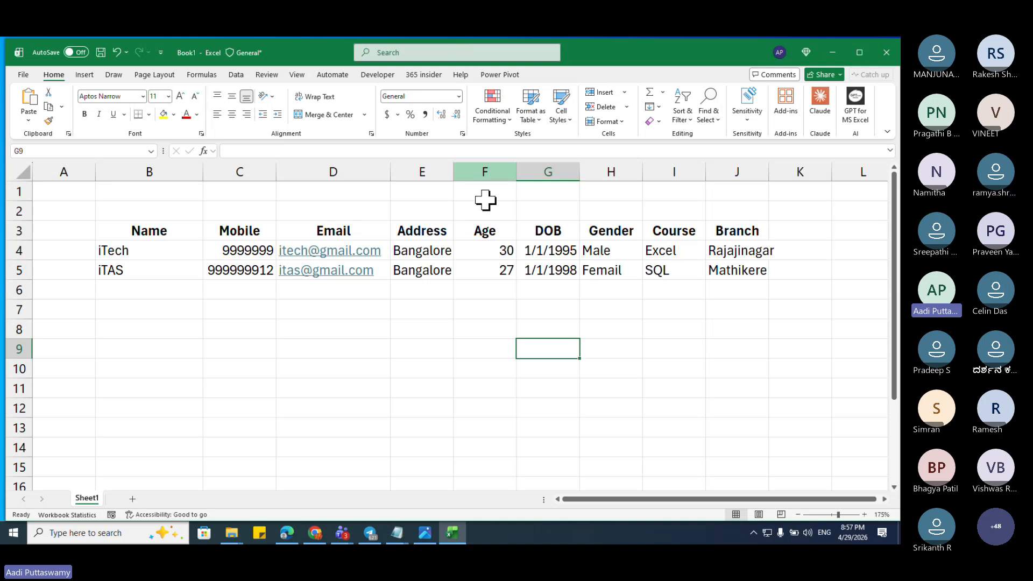
{"action": "left_click", "coordinate": [561, 63]}
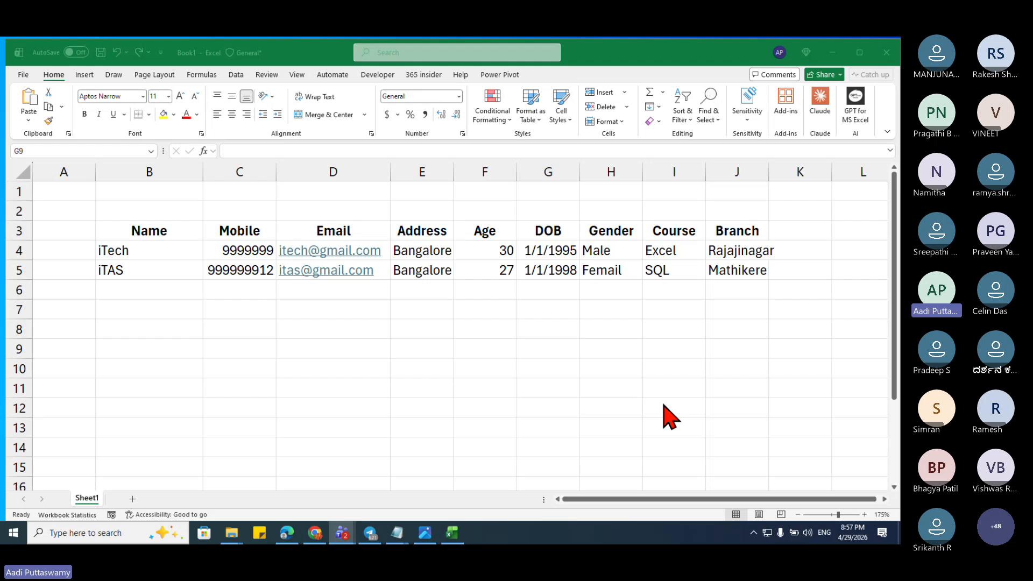
{"action": "left_click", "coordinate": [200, 302]}
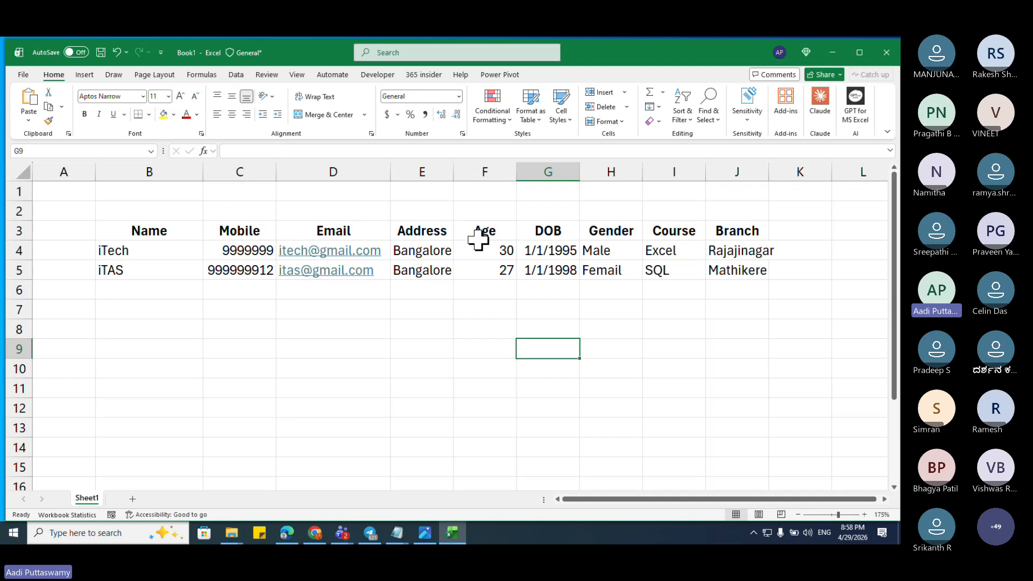
{"action": "left_click_drag", "start_coordinate": [145, 277], "coordinate": [749, 272]}
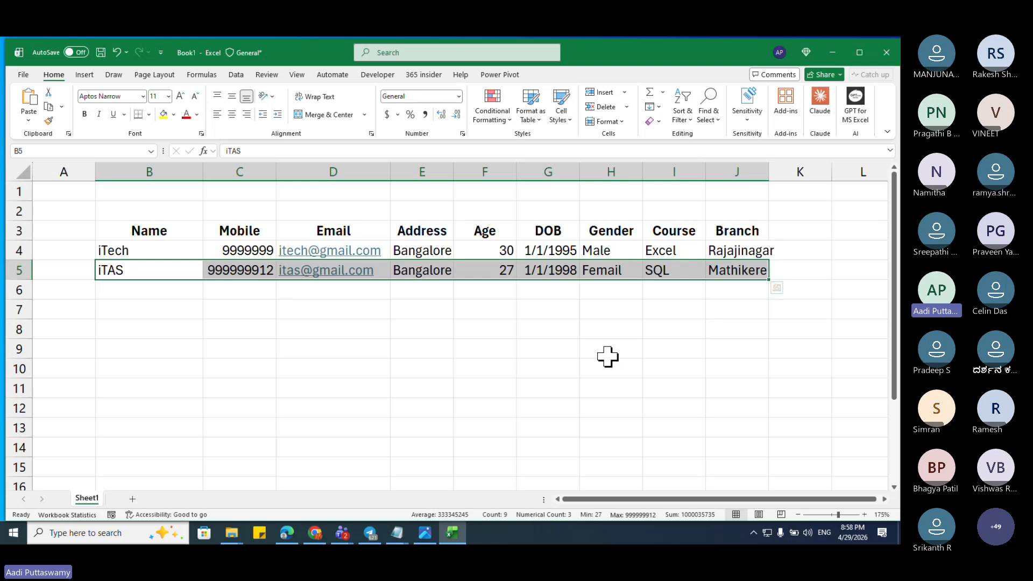
{"action": "left_click", "coordinate": [152, 293]}
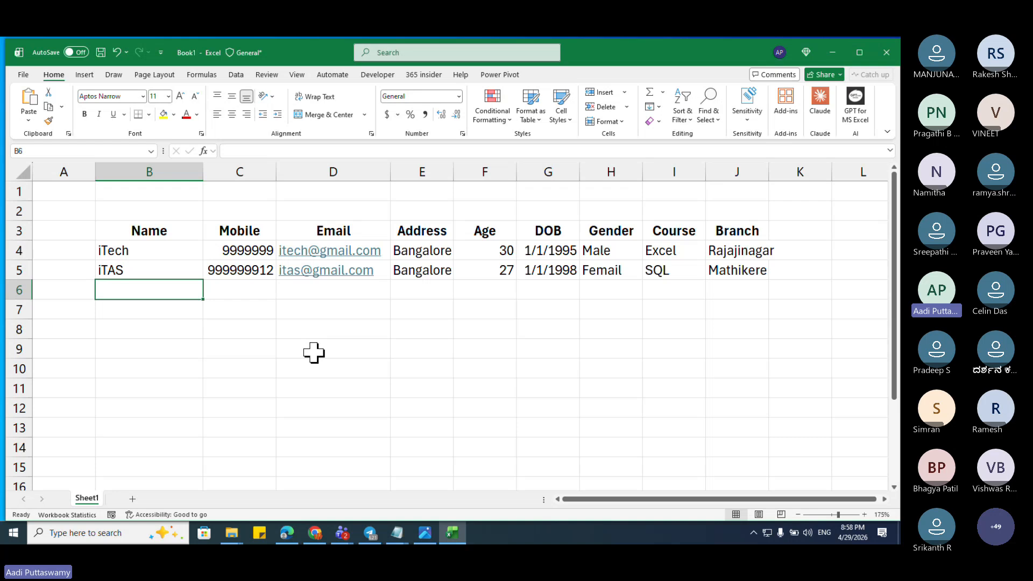
Step: Enter the name iTech AI Lab in row 6 with a mobile number and corrected e-mail
{"action": "type", "text": "iTech"}
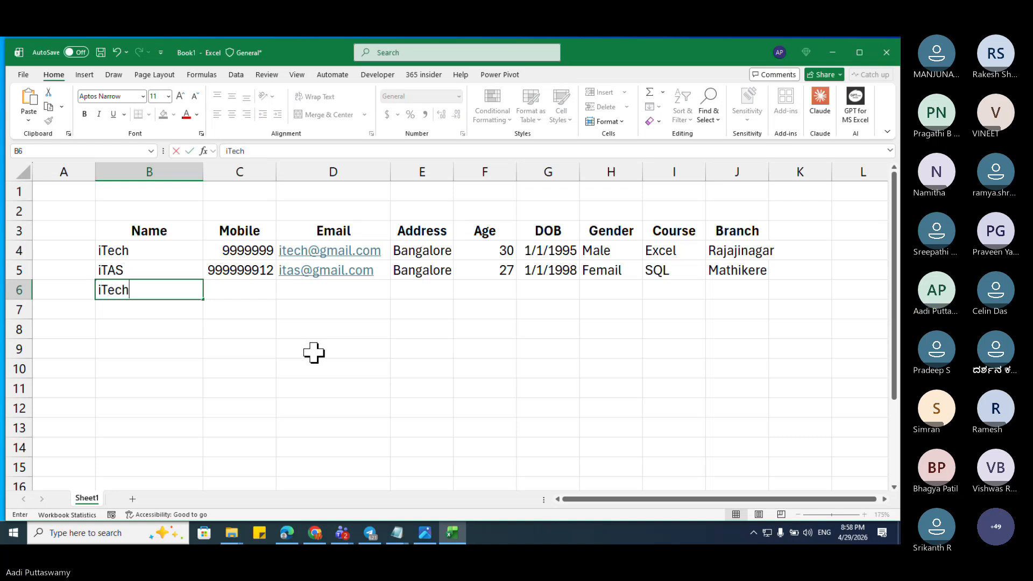
{"action": "type", "text": " AI Lab"}
{"action": "key", "text": "Tab"}
{"action": "key", "text": "Up"}
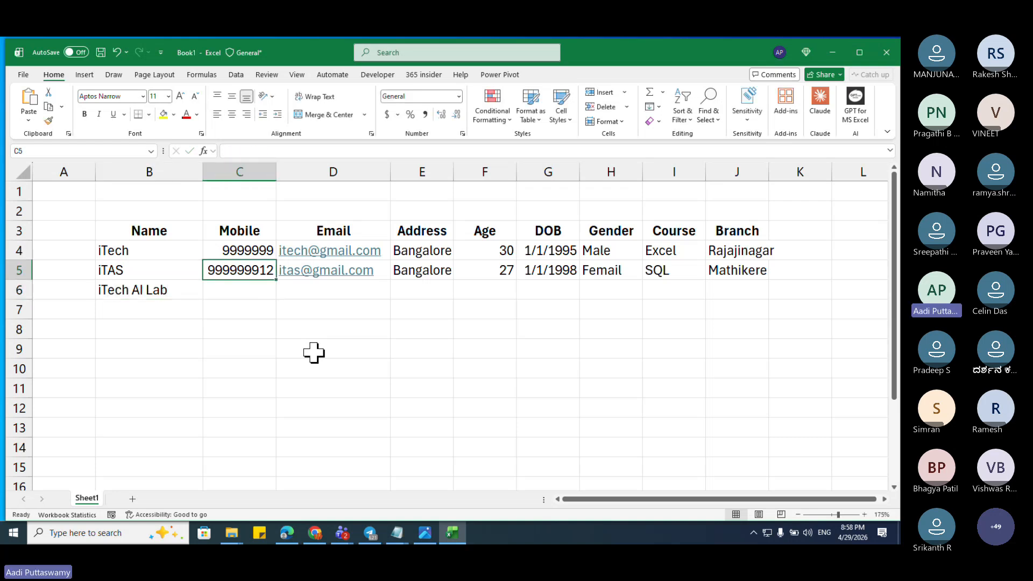
{"action": "key", "text": "Down"}
{"action": "type", "text": "9999999"}
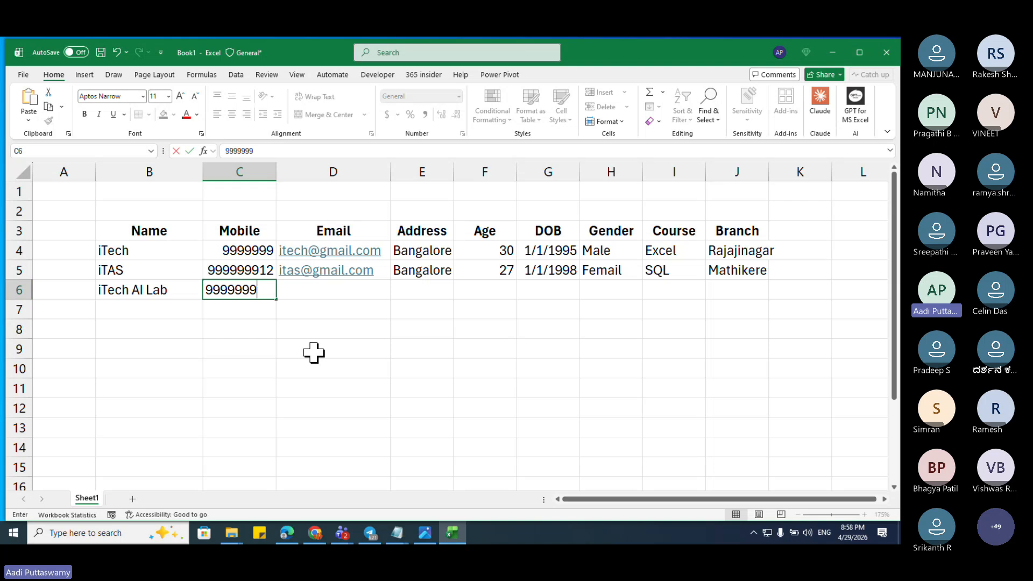
{"action": "key", "text": "Tab"}
{"action": "key", "text": "Left"}
{"action": "key", "text": "Tab"}
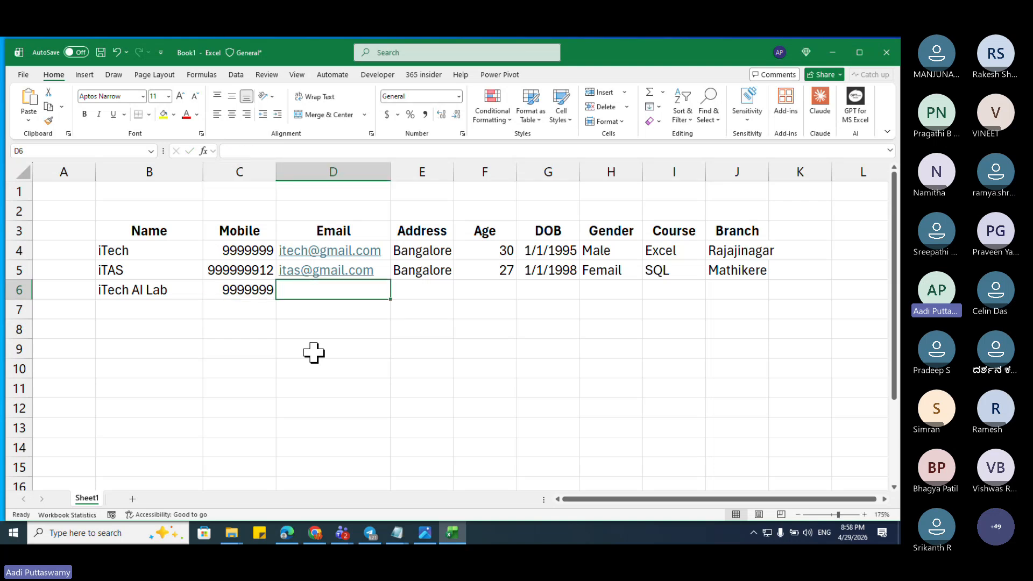
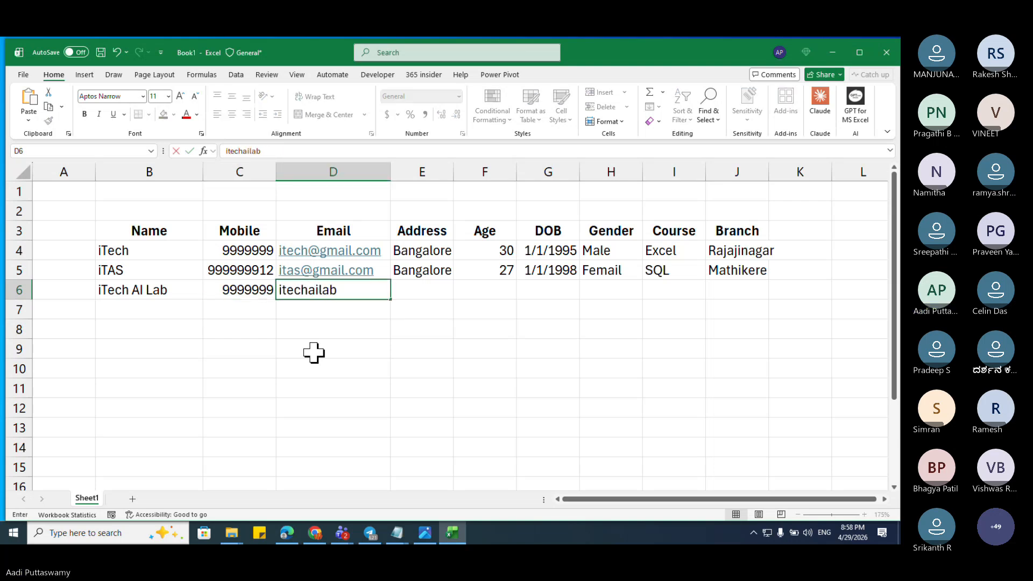
{"action": "key", "text": "Return"}
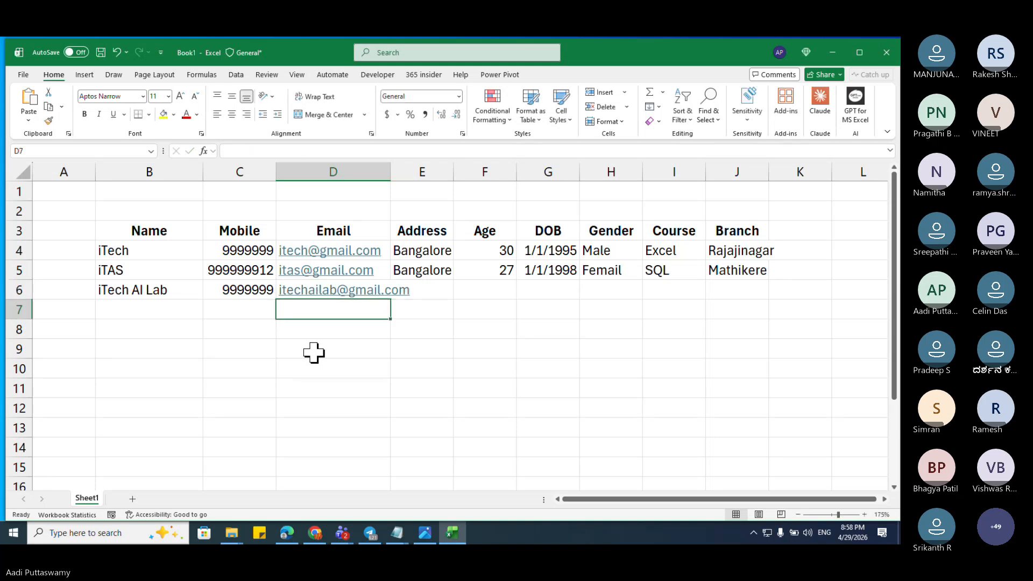
Step: Enter address Tumkur, age 1789, DOB 2-5-1098 and gender mail for row 6
{"action": "key", "text": "Up"}
{"action": "key", "text": "Right"}
{"action": "type", "text": "Tumku"}
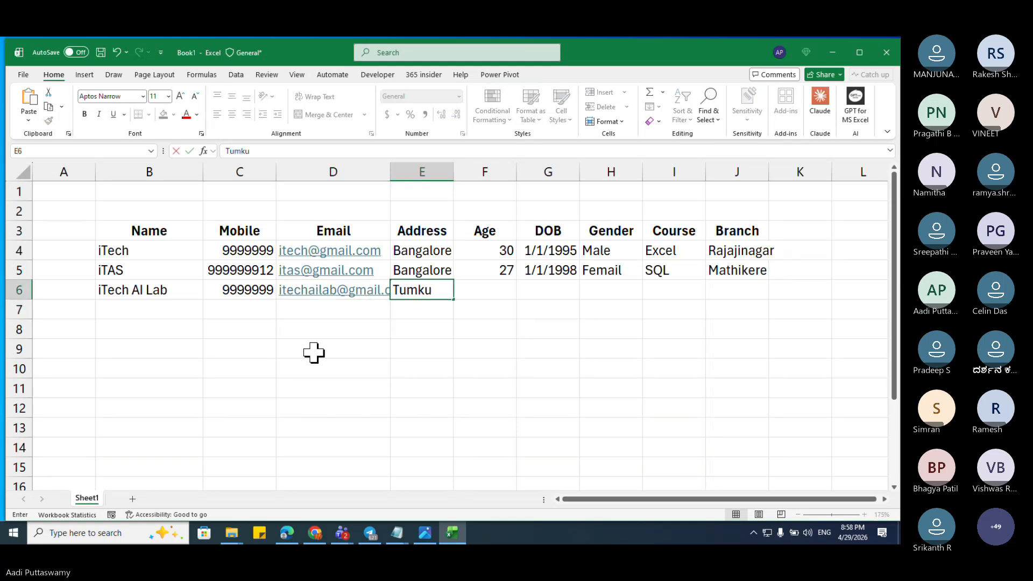
{"action": "type", "text": "r"}
{"action": "key", "text": "Tab"}
{"action": "type", "text": "1789"}
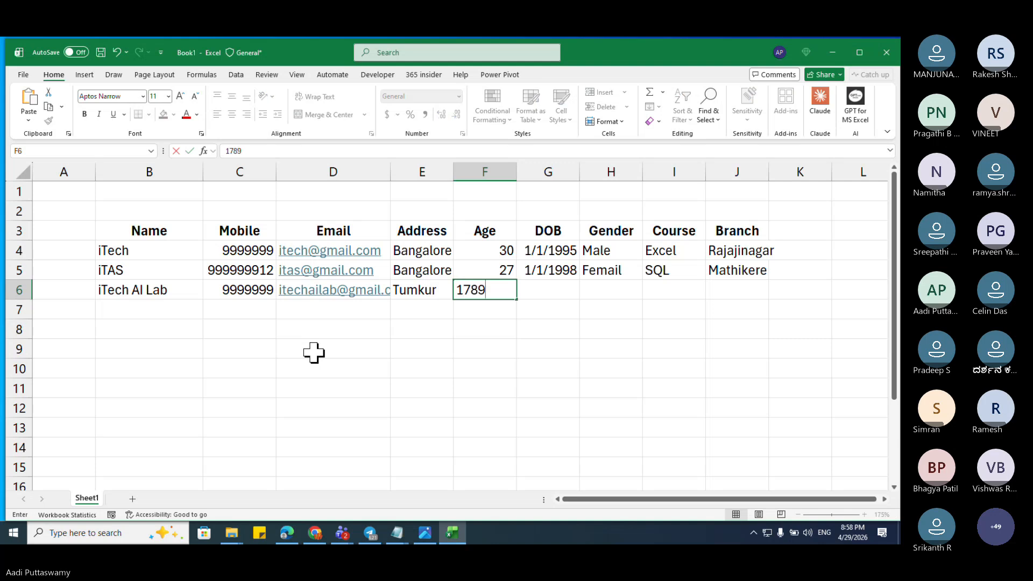
{"action": "key", "text": "Tab"}
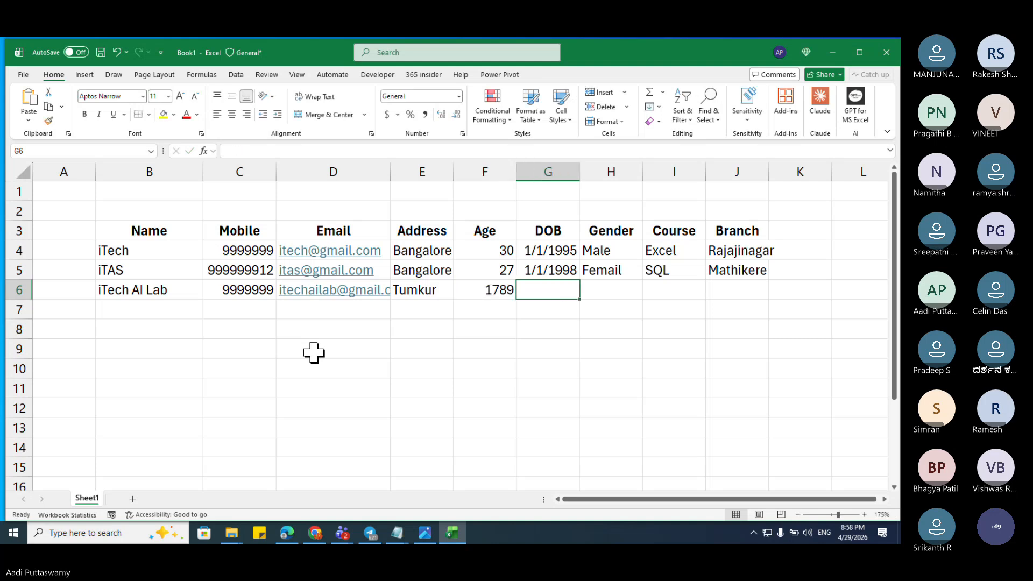
{"action": "type", "text": "2"}
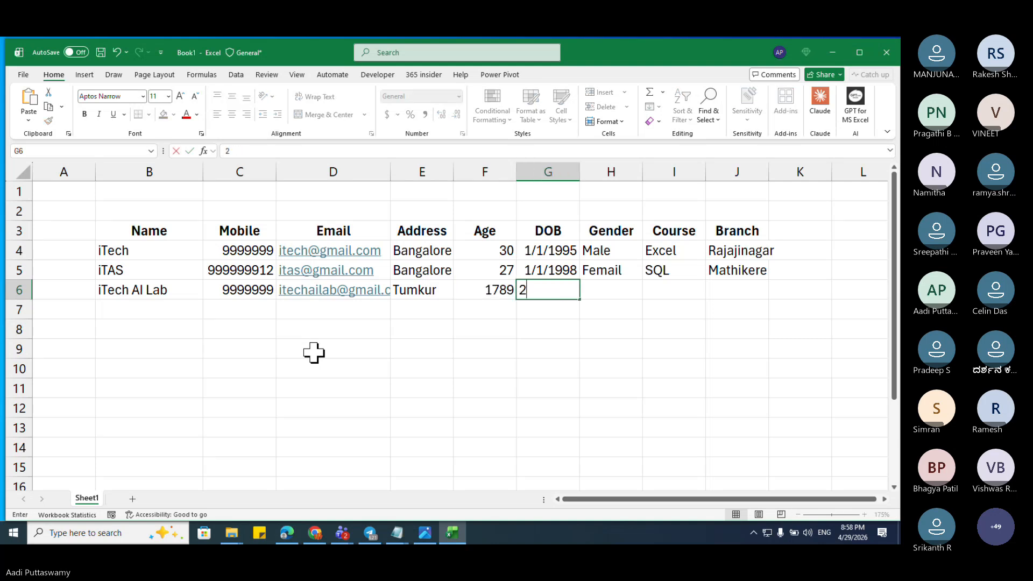
{"action": "type", "text": "-5-1"}
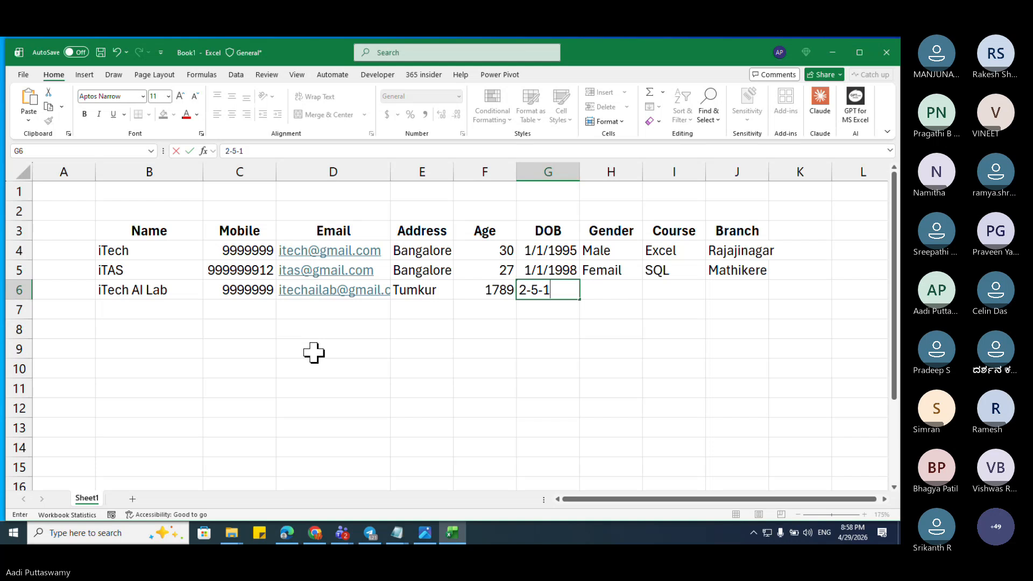
{"action": "type", "text": "098"}
{"action": "key", "text": "Tab"}
{"action": "type", "text": "mail"}
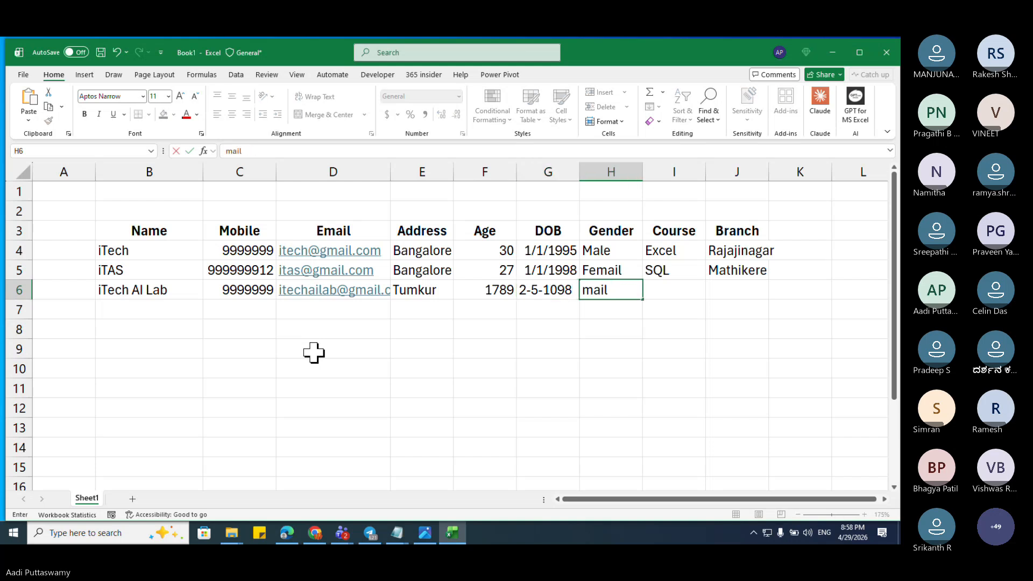
{"action": "key", "text": "Tab"}
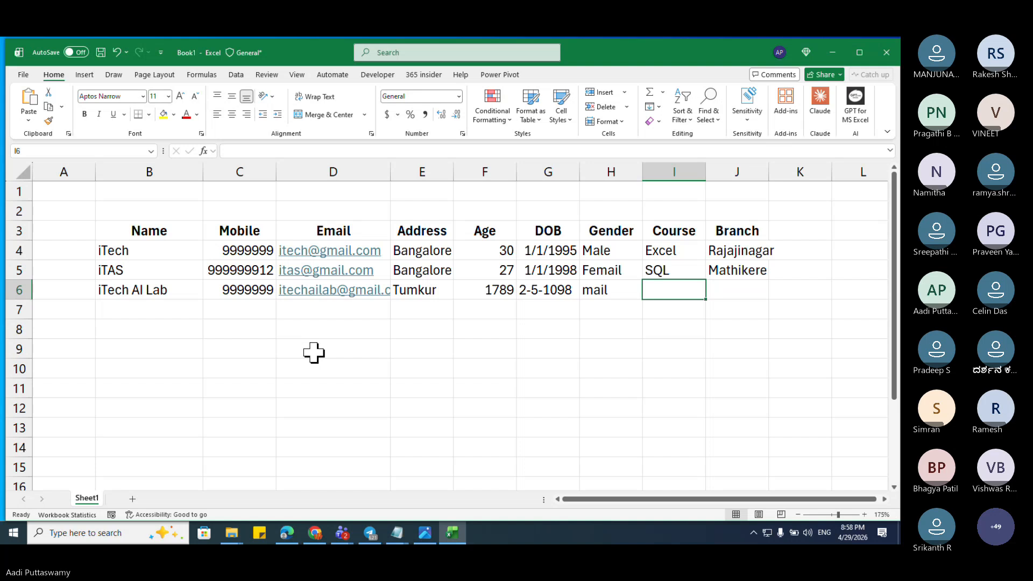
Step: Select the three data rows to review them, then move to the row 7 Email cell
{"action": "key", "text": "Right"}
{"action": "key", "text": "Right"}
{"action": "key", "text": "Left"}
{"action": "key", "text": "Left"}
{"action": "key", "text": "Left"}
{"action": "key", "text": "Left"}
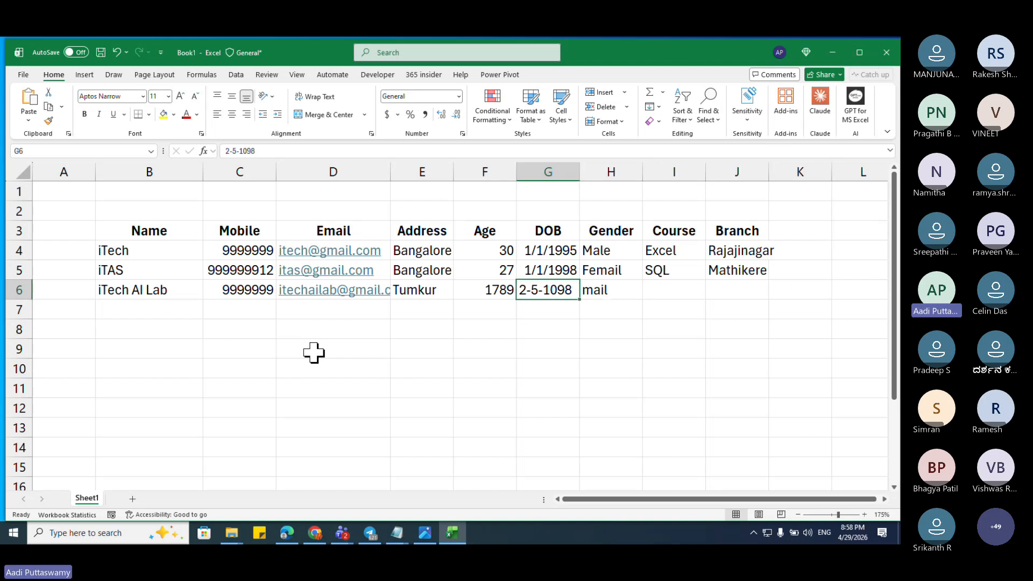
{"action": "left_click", "coordinate": [131, 251]}
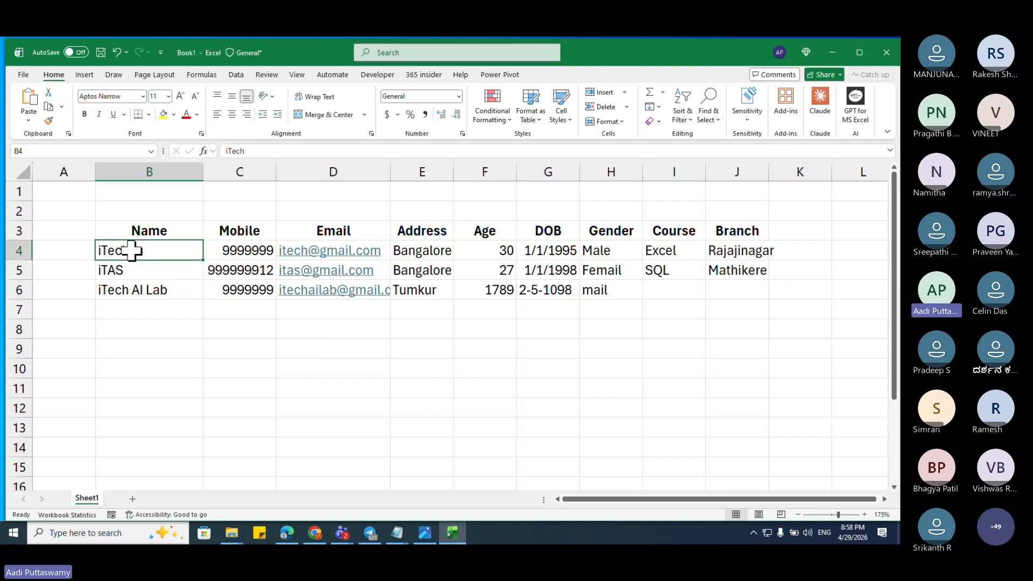
{"action": "left_click_drag", "start_coordinate": [136, 249], "coordinate": [723, 290]}
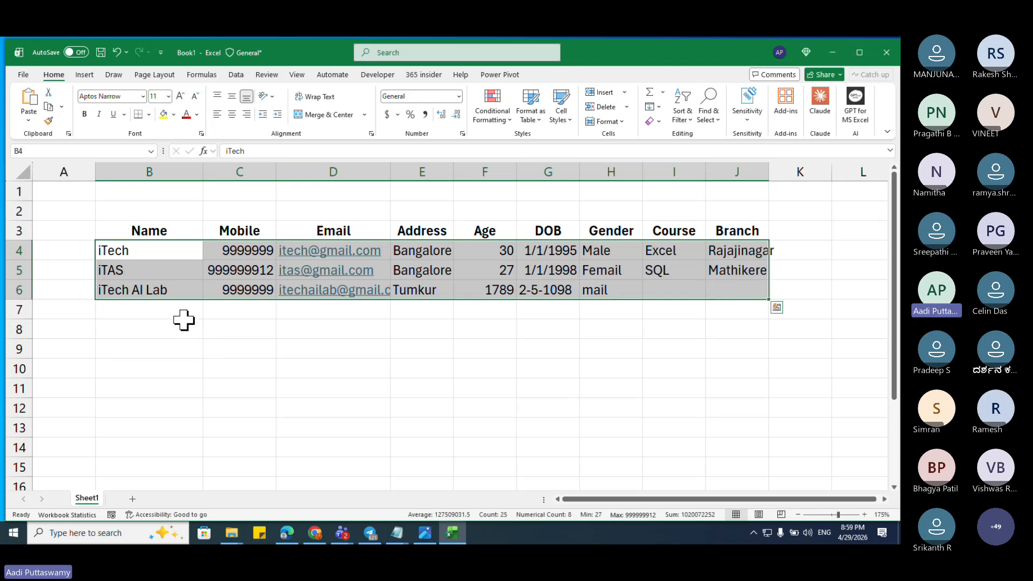
{"action": "left_click", "coordinate": [224, 315]}
{"action": "key", "text": "Right"}
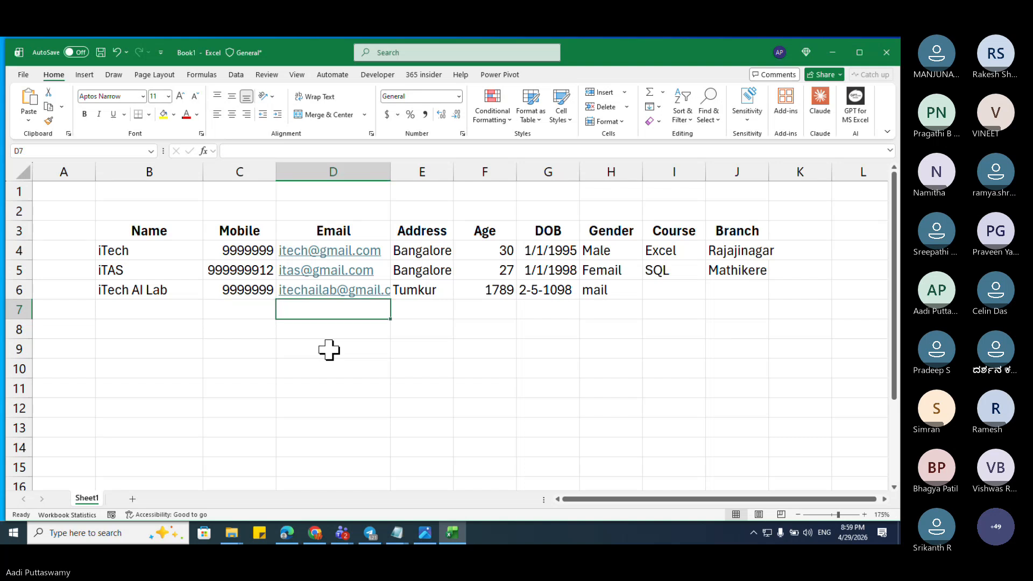
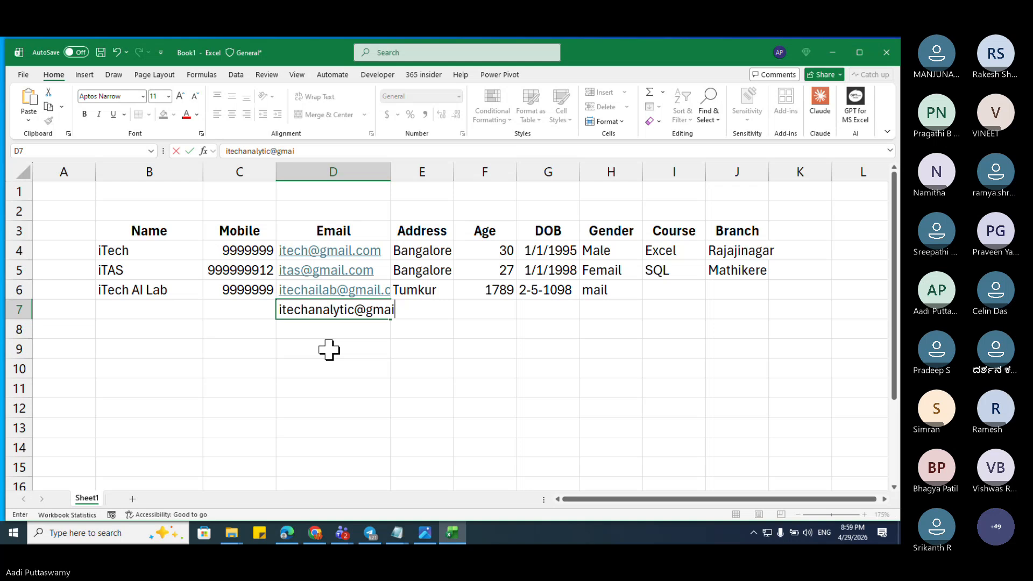
Step: Fill row 7 with an e-mail address, Kolar, age 30, DOB 123-56-390 and gender male
{"action": "key", "text": "Tab"}
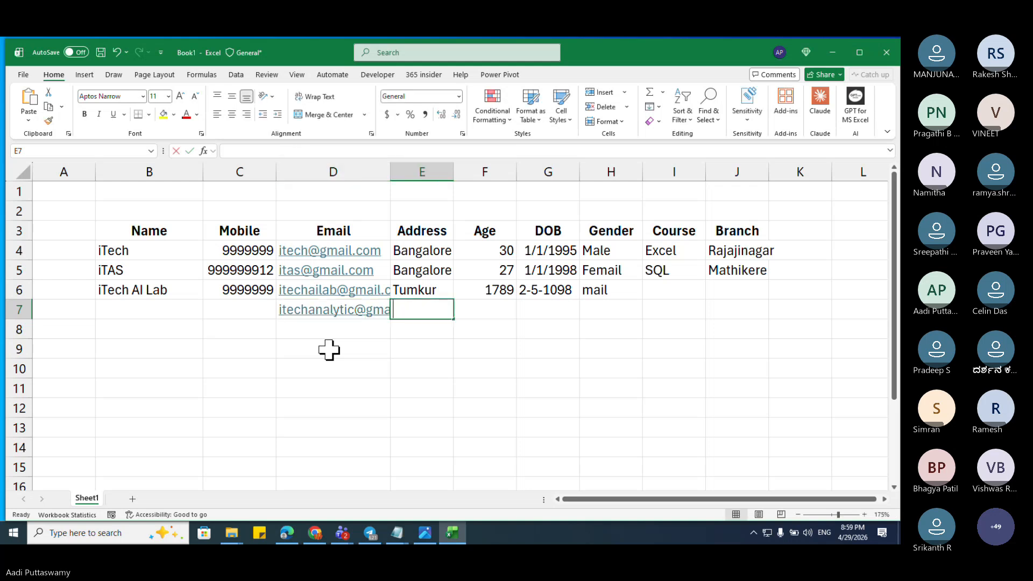
{"action": "type", "text": "Kolar"}
{"action": "key", "text": "Tab"}
{"action": "type", "text": "30"}
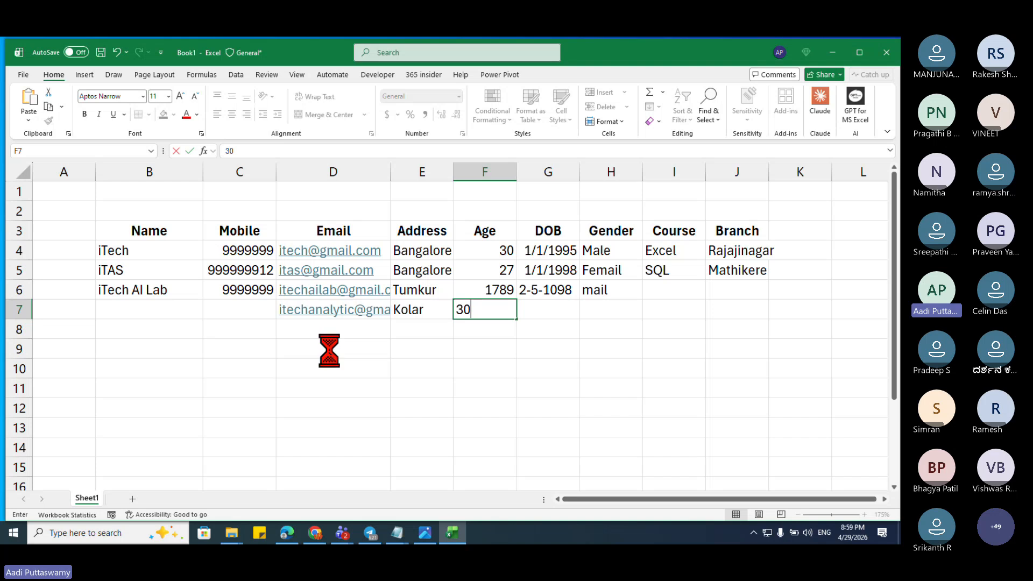
{"action": "key", "text": "Tab"}
{"action": "type", "text": "1"}
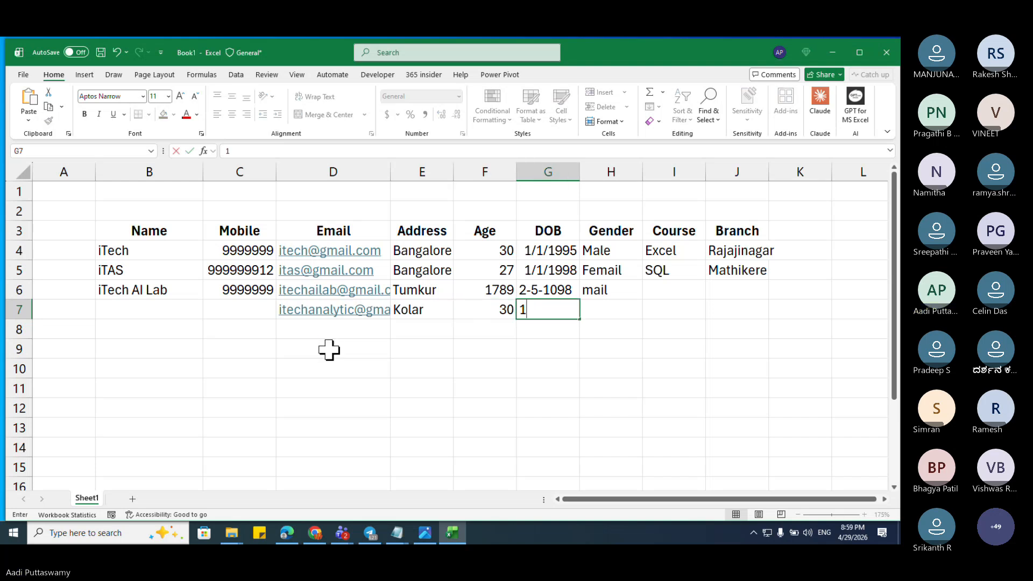
{"action": "type", "text": "23-56-390"}
{"action": "key", "text": "Tab"}
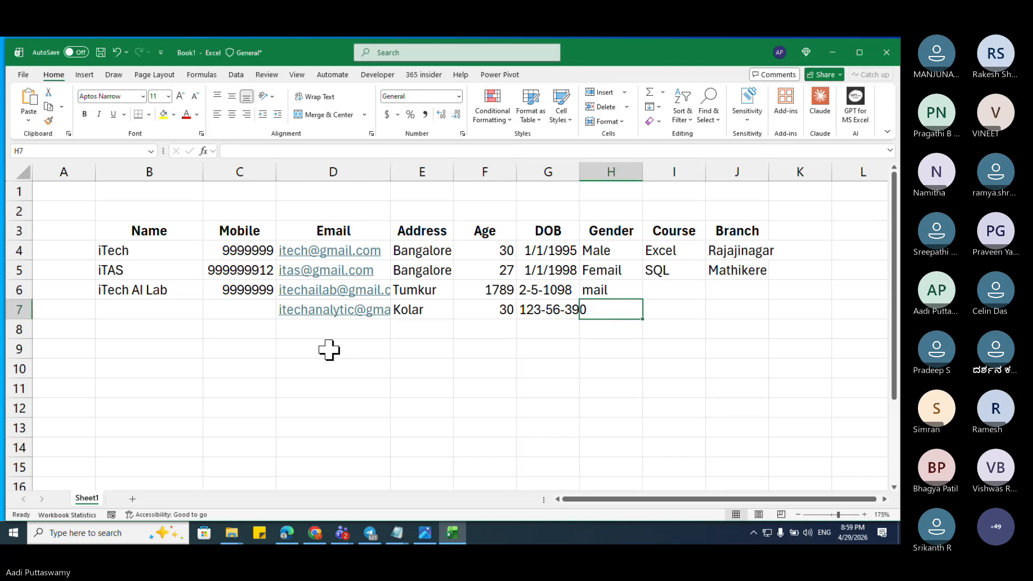
{"action": "type", "text": "male"}
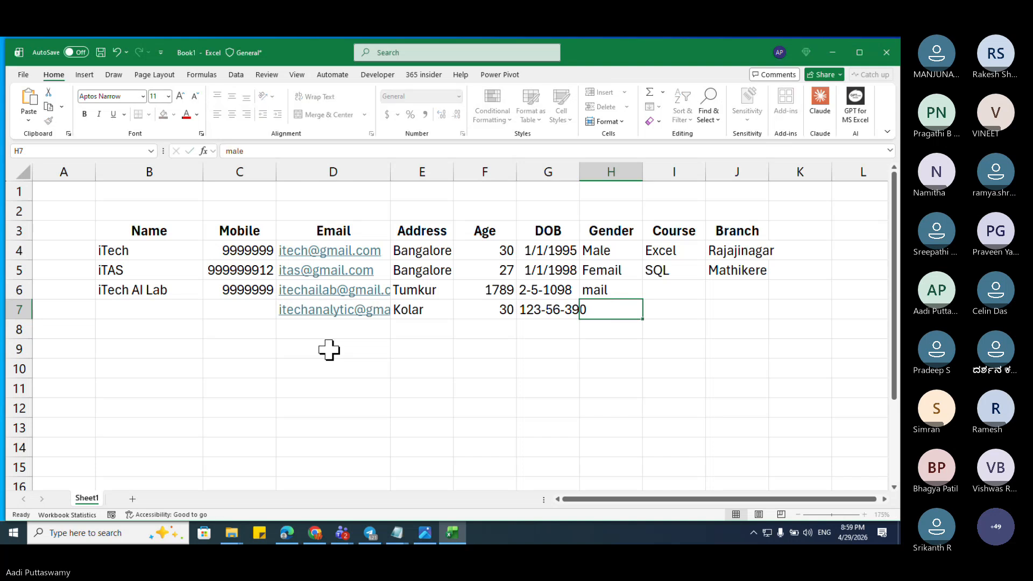
{"action": "key", "text": "Tab"}
{"action": "key", "text": "Tab"}
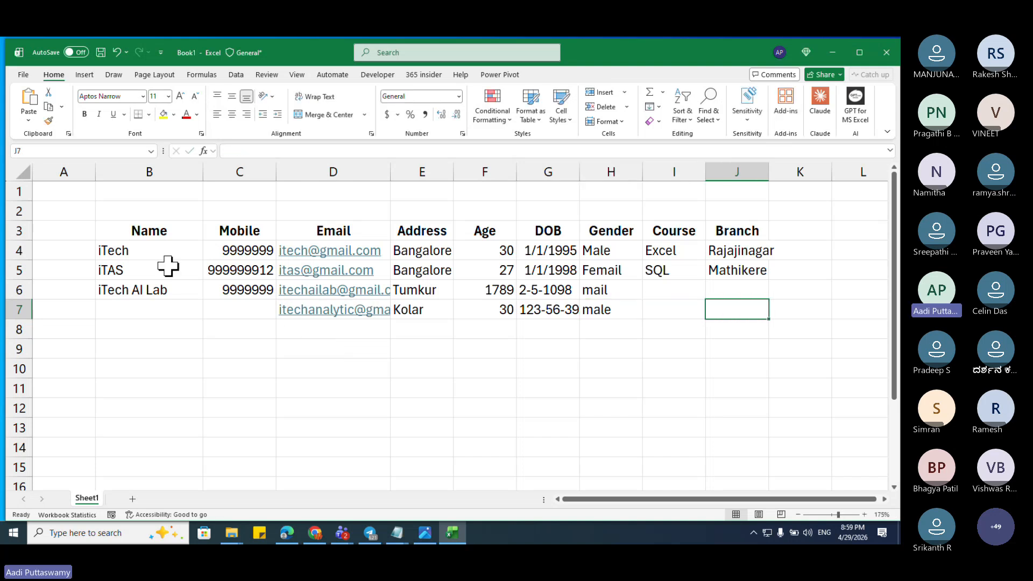
{"action": "left_click_drag", "start_coordinate": [161, 252], "coordinate": [727, 307]}
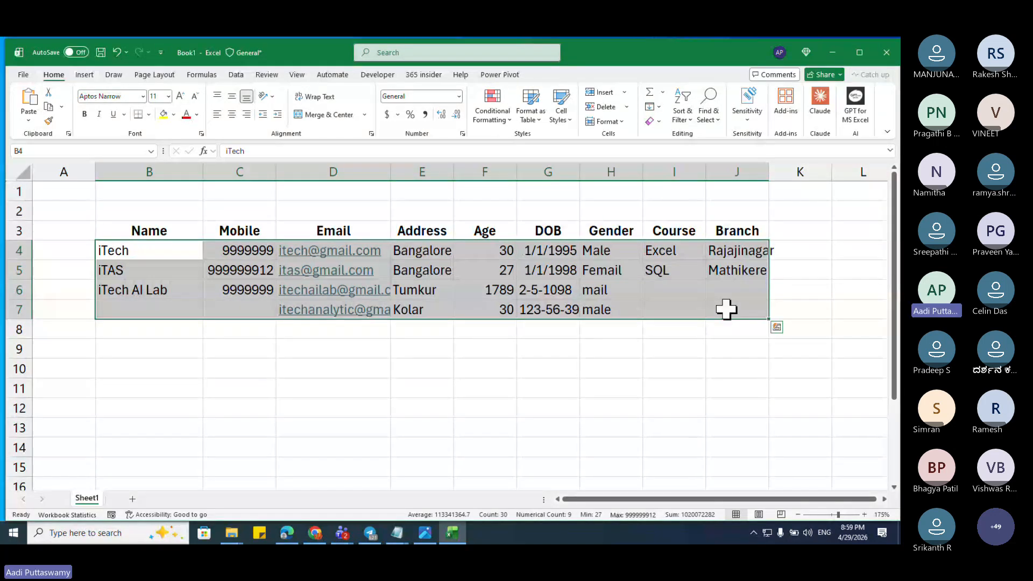
{"action": "left_click_drag", "start_coordinate": [170, 228], "coordinate": [718, 239]}
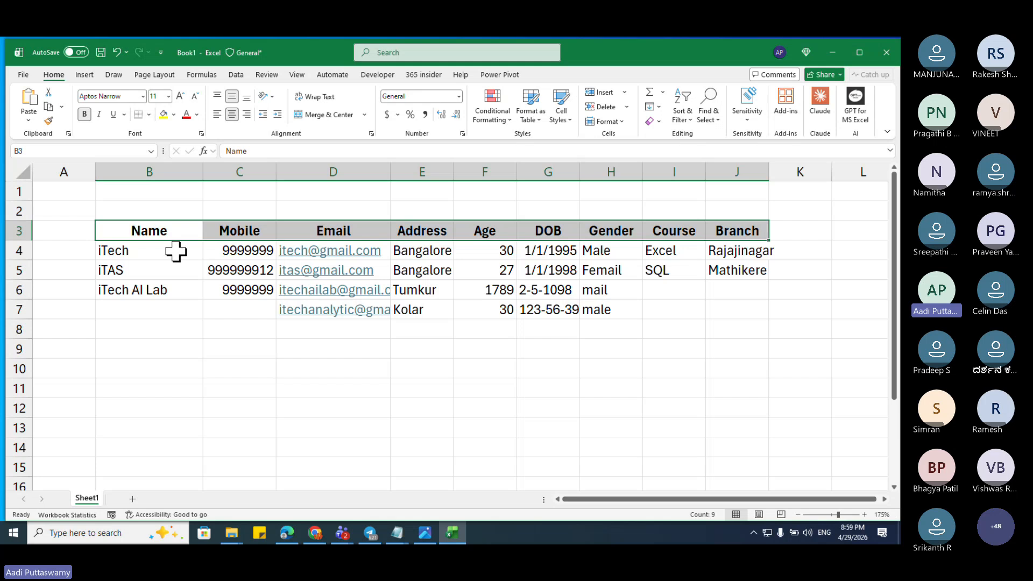
{"action": "left_click_drag", "start_coordinate": [178, 252], "coordinate": [760, 247]}
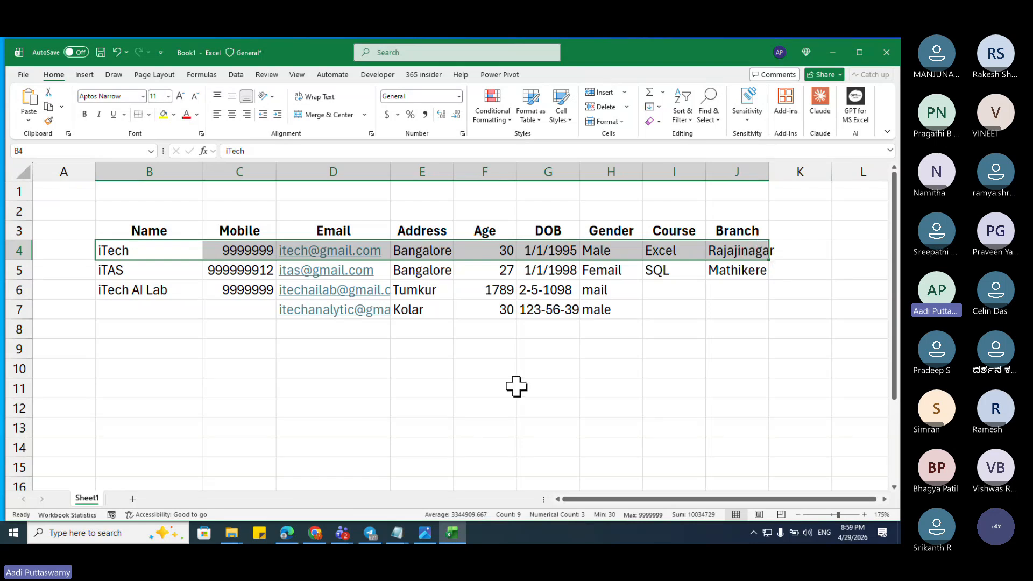
{"action": "left_click_drag", "start_coordinate": [172, 250], "coordinate": [734, 252]}
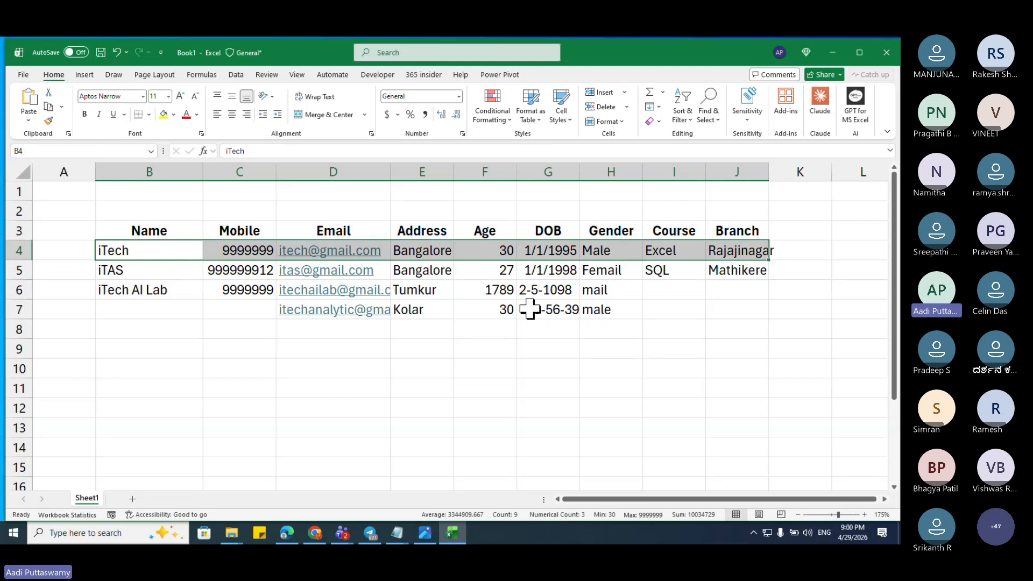
{"action": "left_click", "coordinate": [623, 270]}
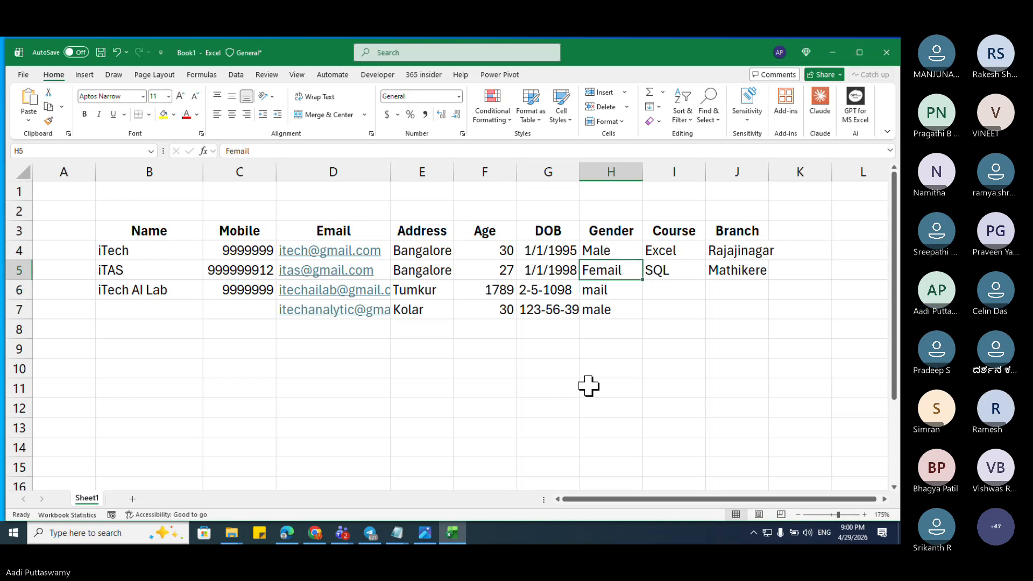
Step: Move to Age cell F7 and overwrite 30 with the text bangalore
{"action": "key", "text": "Left"}
{"action": "key", "text": "Left"}
{"action": "key", "text": "Left"}
{"action": "key", "text": "Left"}
{"action": "key", "text": "Left"}
{"action": "key", "text": "Left"}
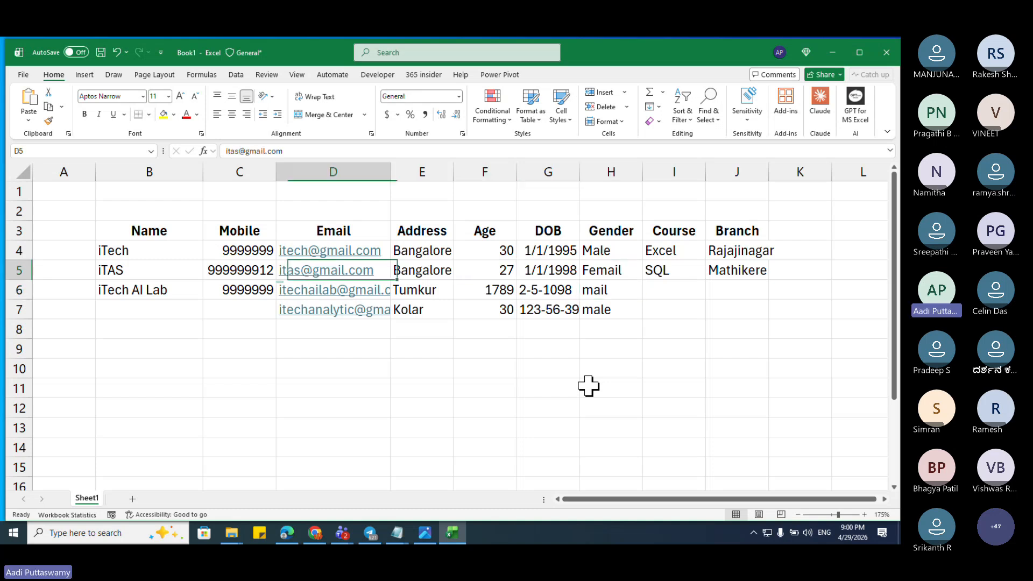
{"action": "key", "text": "Down"}
{"action": "key", "text": "Right"}
{"action": "key", "text": "Right"}
{"action": "key", "text": "Right"}
{"action": "key", "text": "Right"}
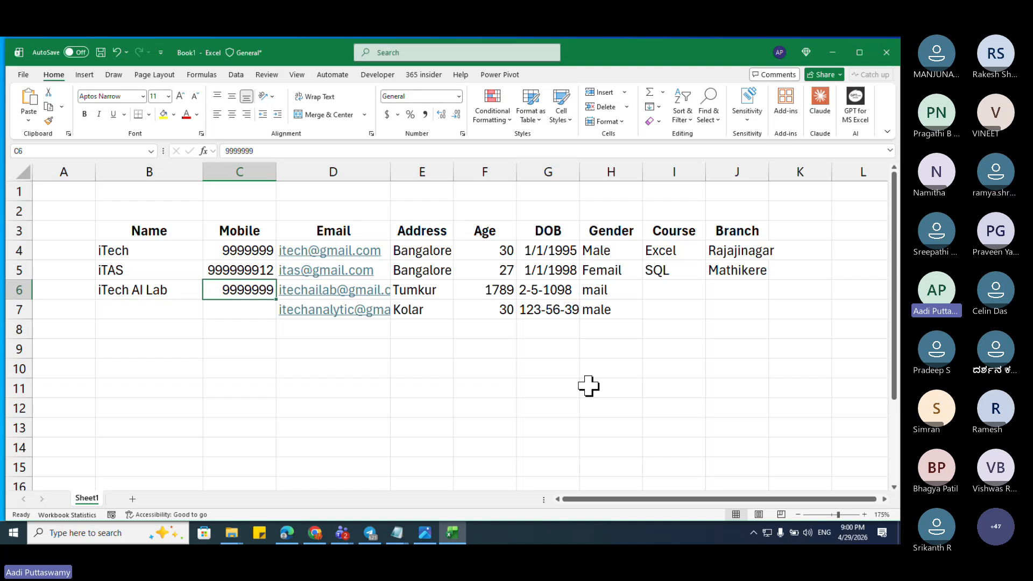
{"action": "key", "text": "Down"}
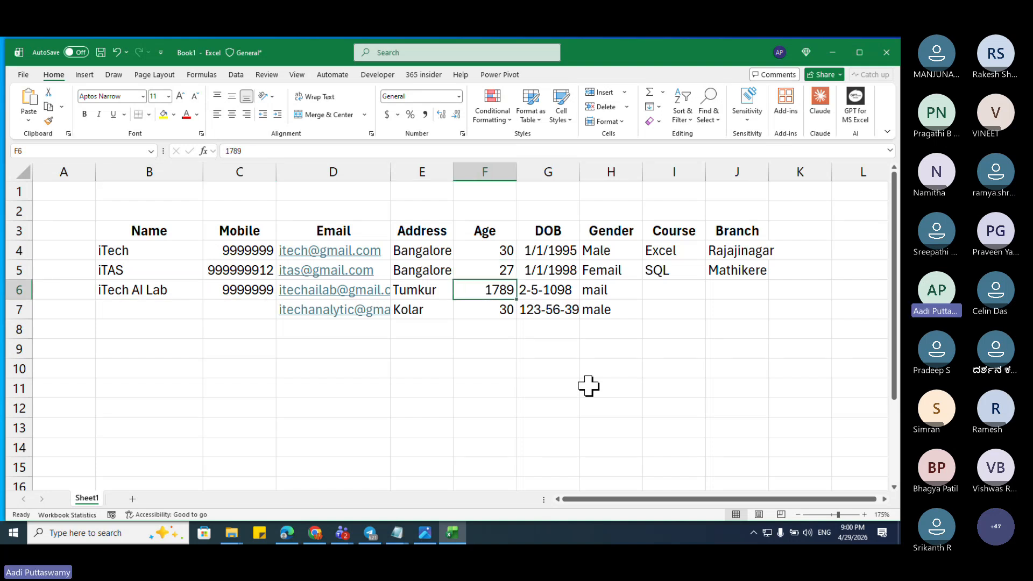
{"action": "key", "text": "Up"}
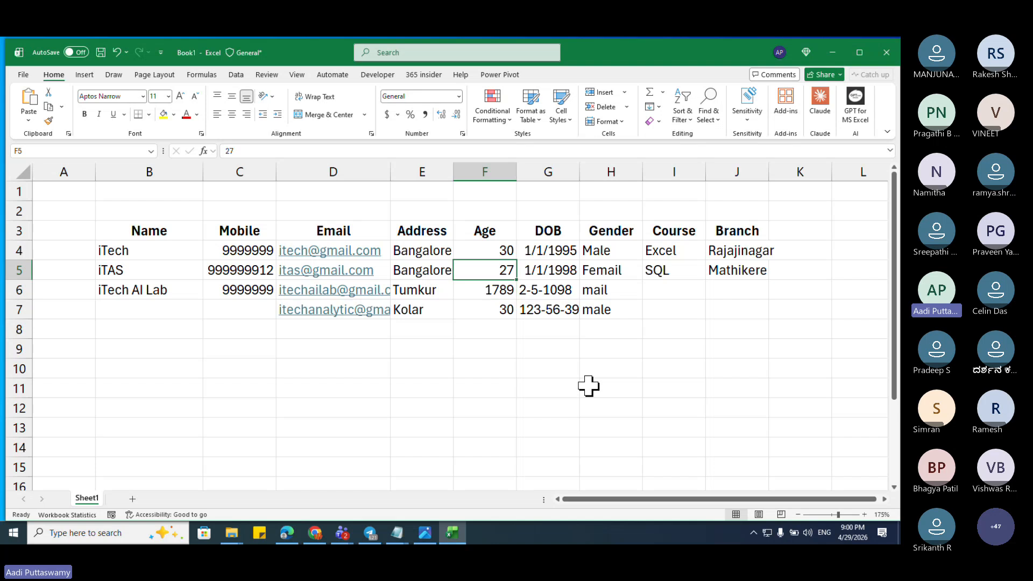
{"action": "key", "text": "Down"}
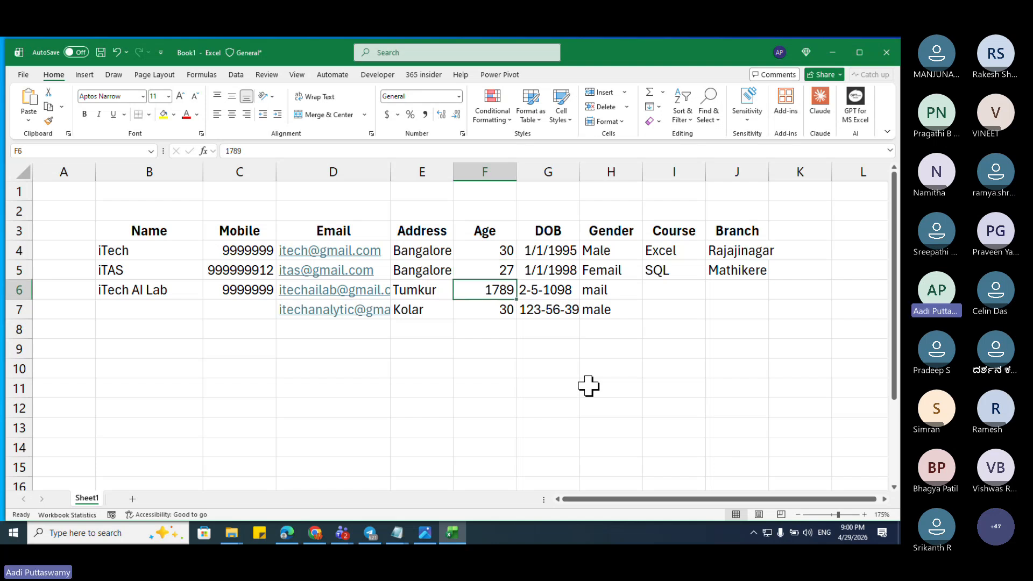
{"action": "key", "text": "Down"}
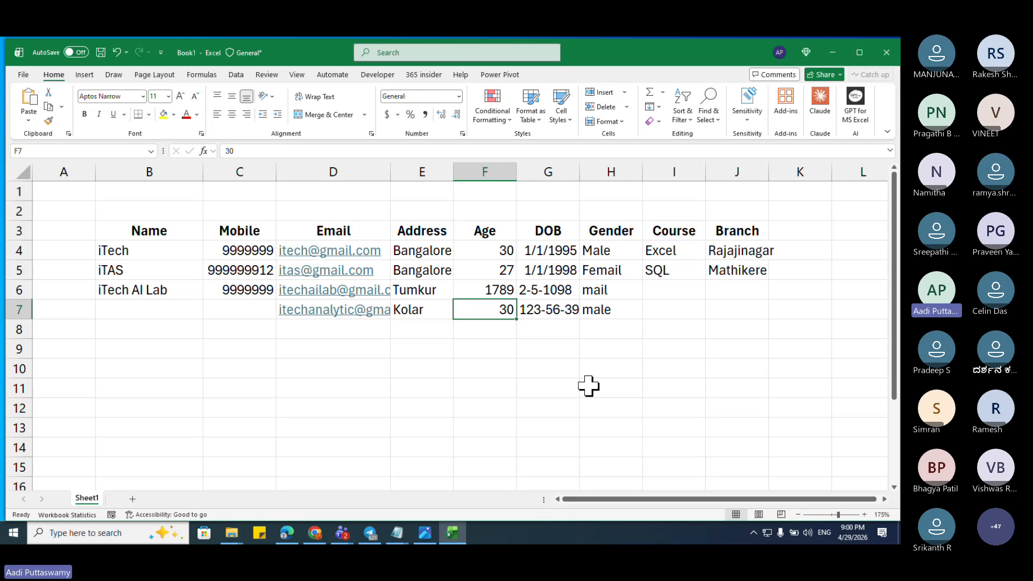
{"action": "type", "text": "bangalore"}
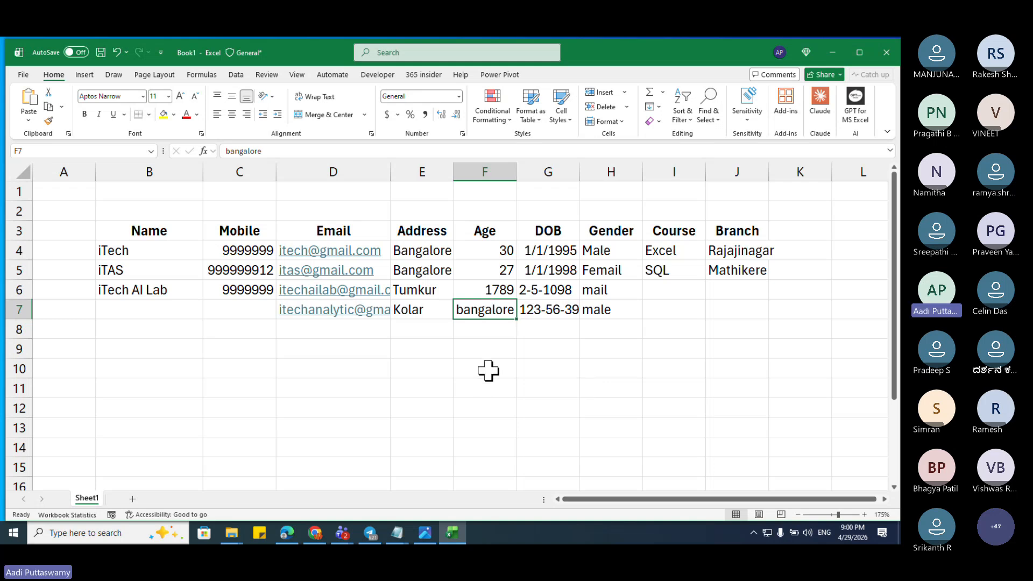
Step: Select cells F6 and F7, then the first student's name and mobile cells to review entries
{"action": "left_click", "coordinate": [481, 290]}
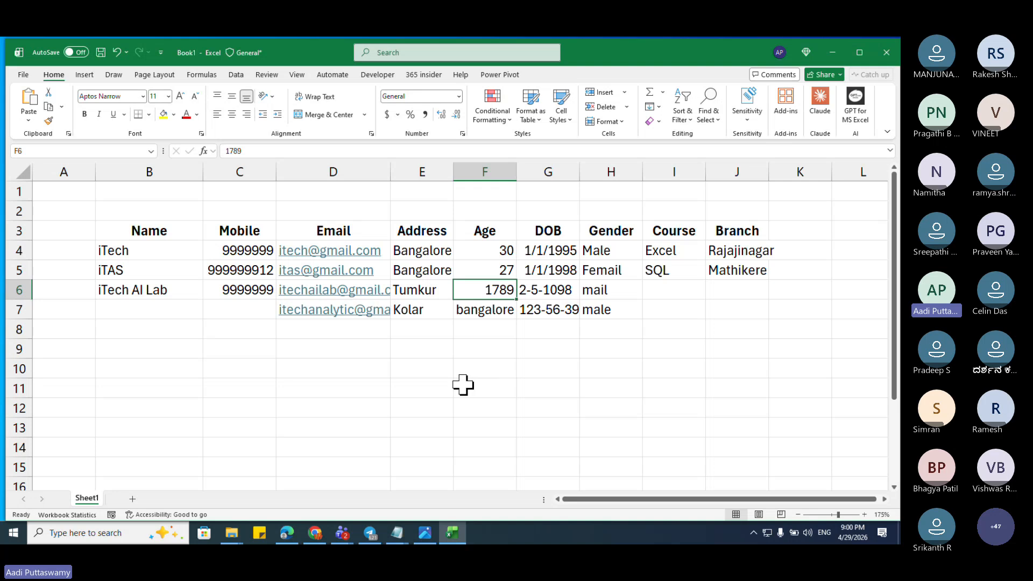
{"action": "left_click", "coordinate": [487, 309]}
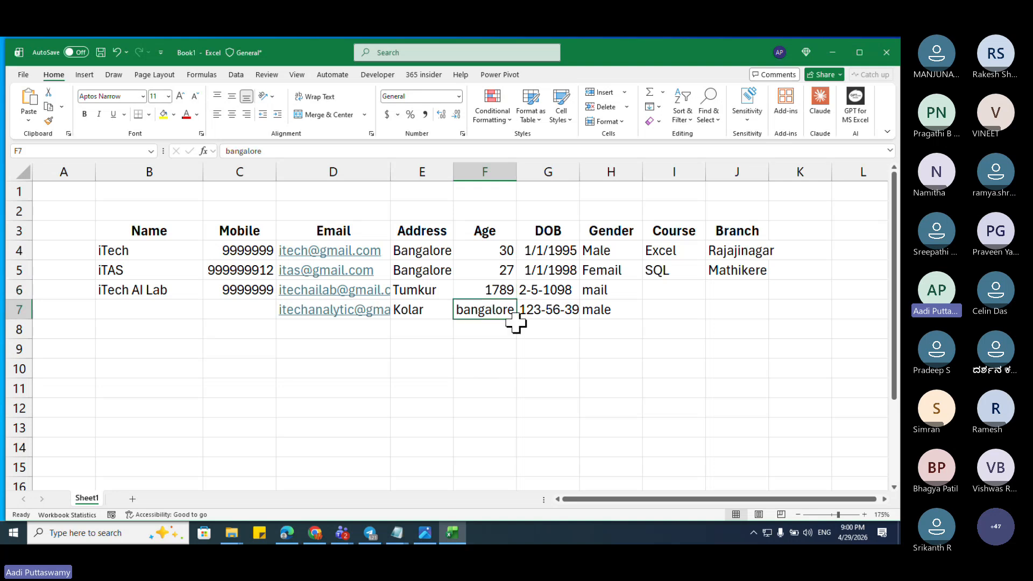
{"action": "left_click", "coordinate": [488, 288]}
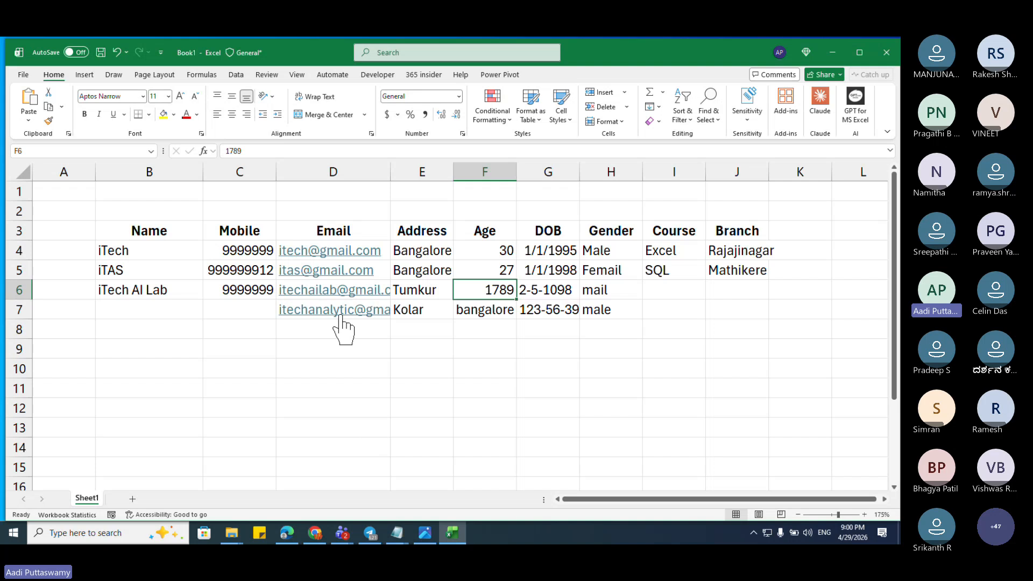
{"action": "left_click_drag", "start_coordinate": [144, 249], "coordinate": [715, 250]}
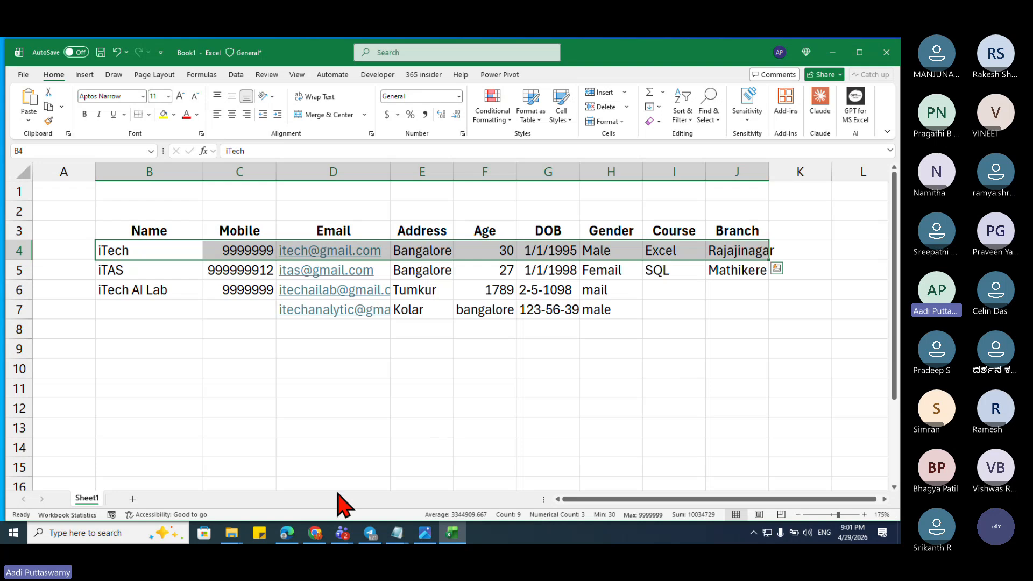
{"action": "mouse_move", "coordinate": [326, 537]}
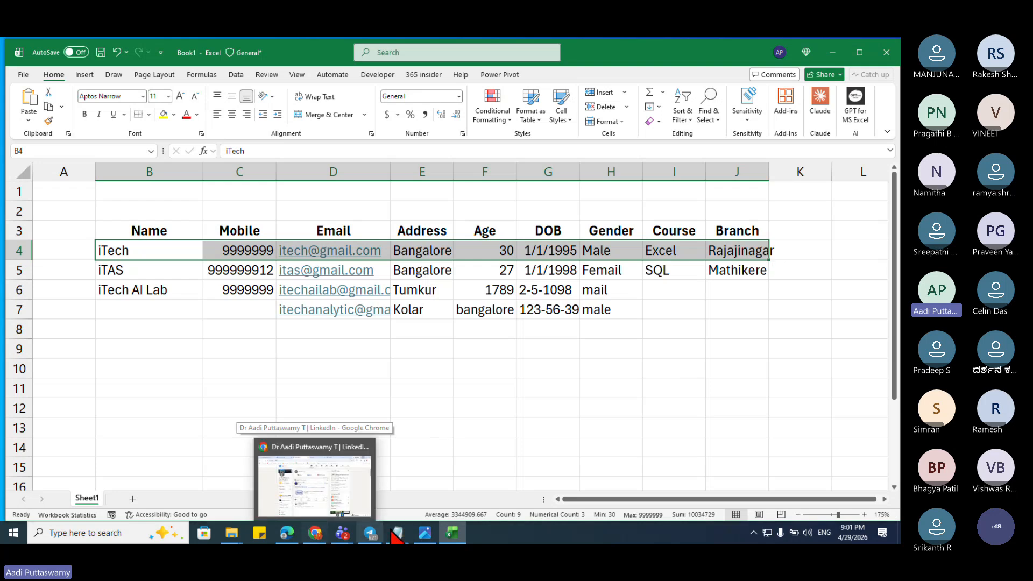
{"action": "left_click", "coordinate": [290, 534]}
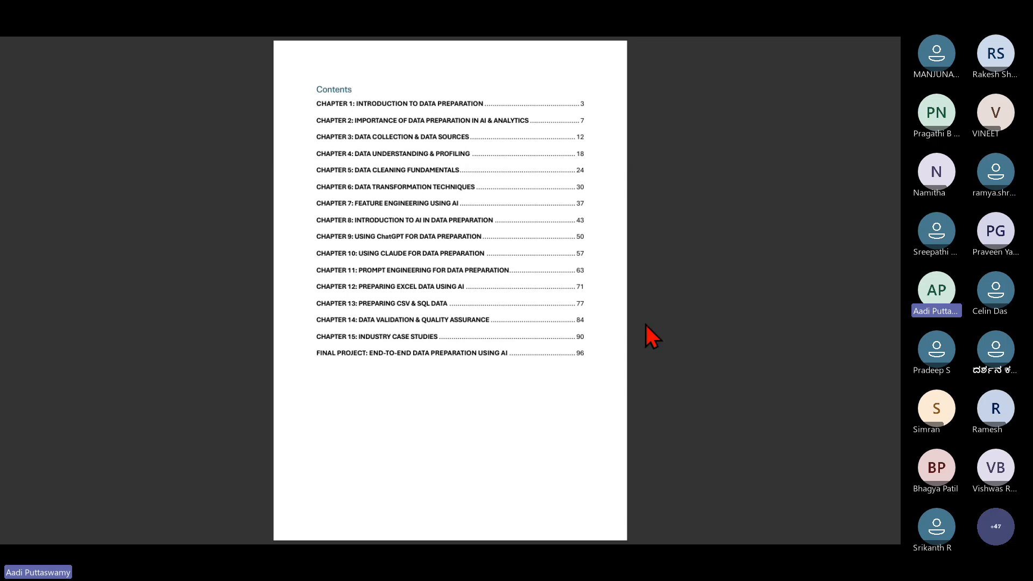
{"action": "key", "text": "super+d"}
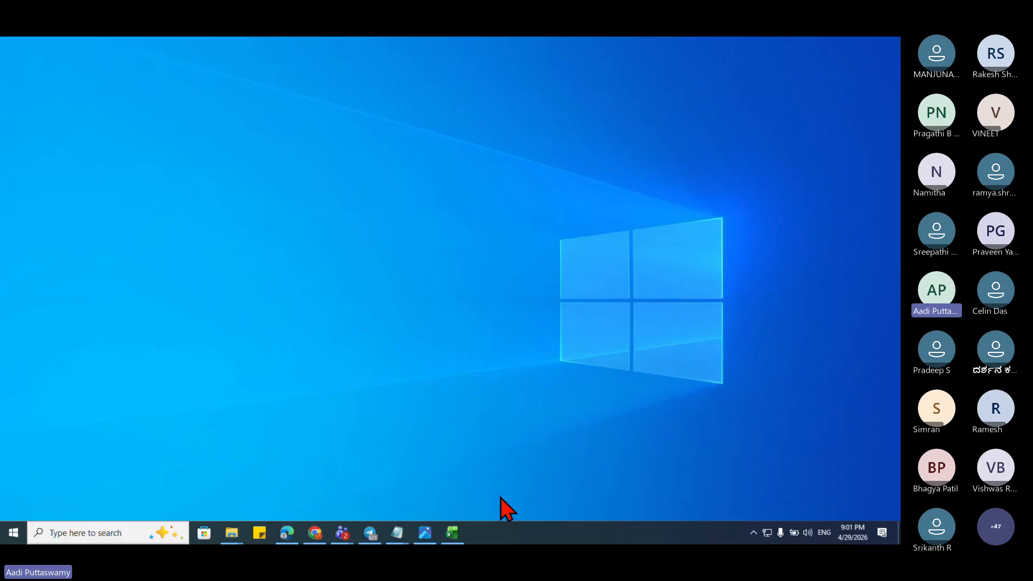
{"action": "left_click", "coordinate": [452, 533]}
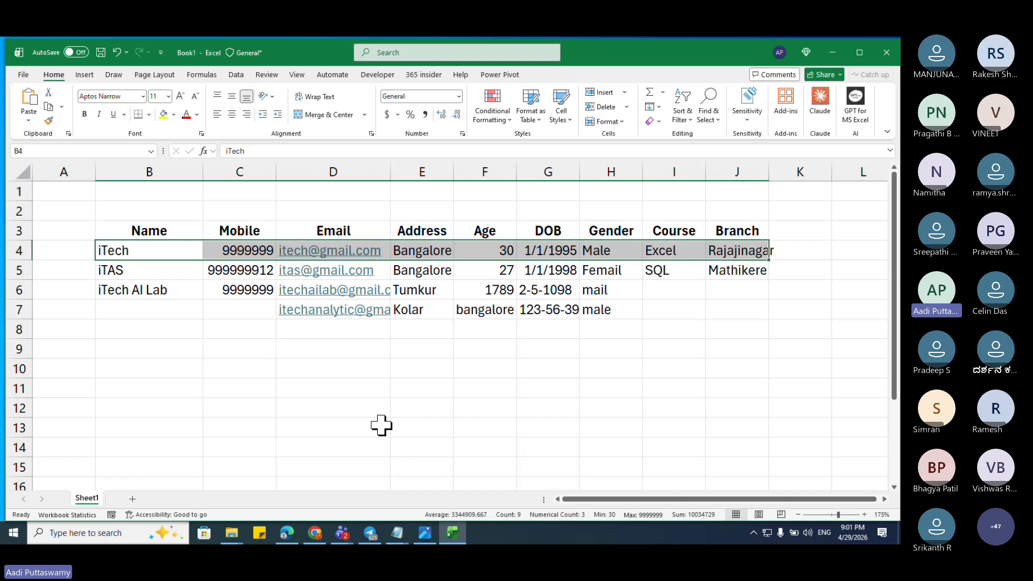
Step: Select various ranges of the student table, including row 7 and the Name and Mobile cells
{"action": "left_click_drag", "start_coordinate": [133, 251], "coordinate": [761, 307]}
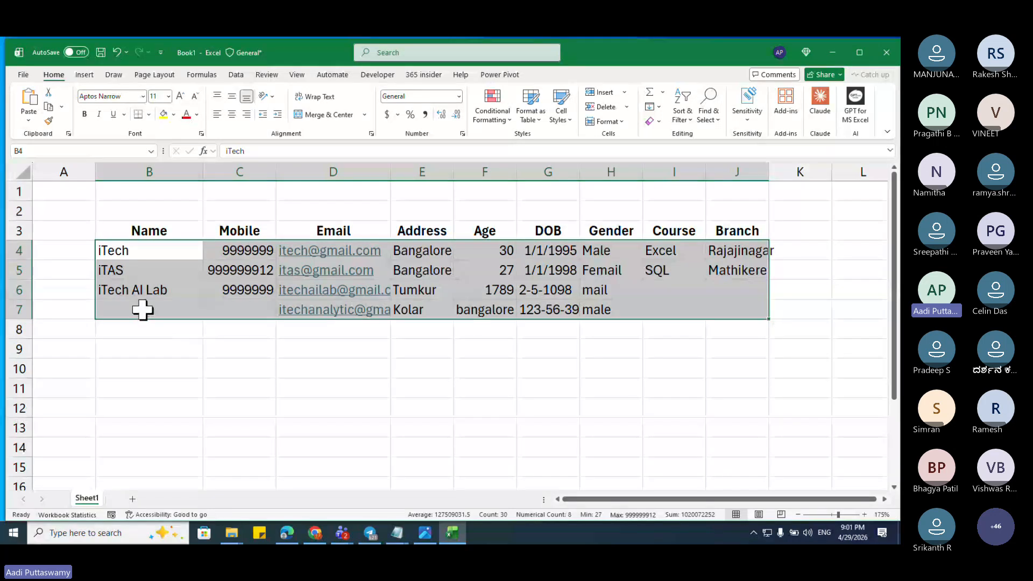
{"action": "left_click_drag", "start_coordinate": [143, 306], "coordinate": [230, 303]}
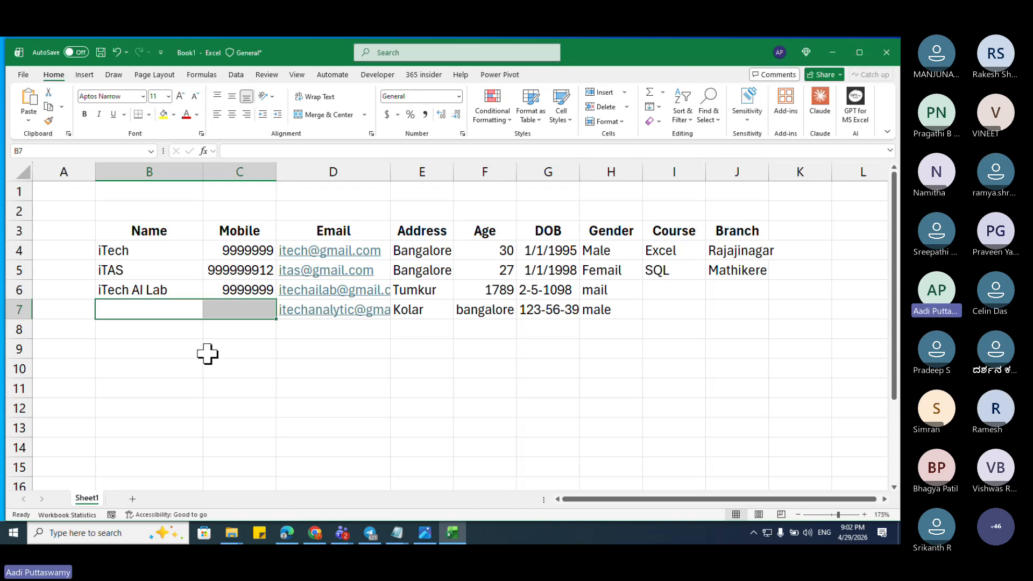
{"action": "left_click", "coordinate": [171, 348]}
{"action": "left_click_drag", "start_coordinate": [155, 308], "coordinate": [211, 311]}
{"action": "left_click_drag", "start_coordinate": [150, 248], "coordinate": [237, 306]}
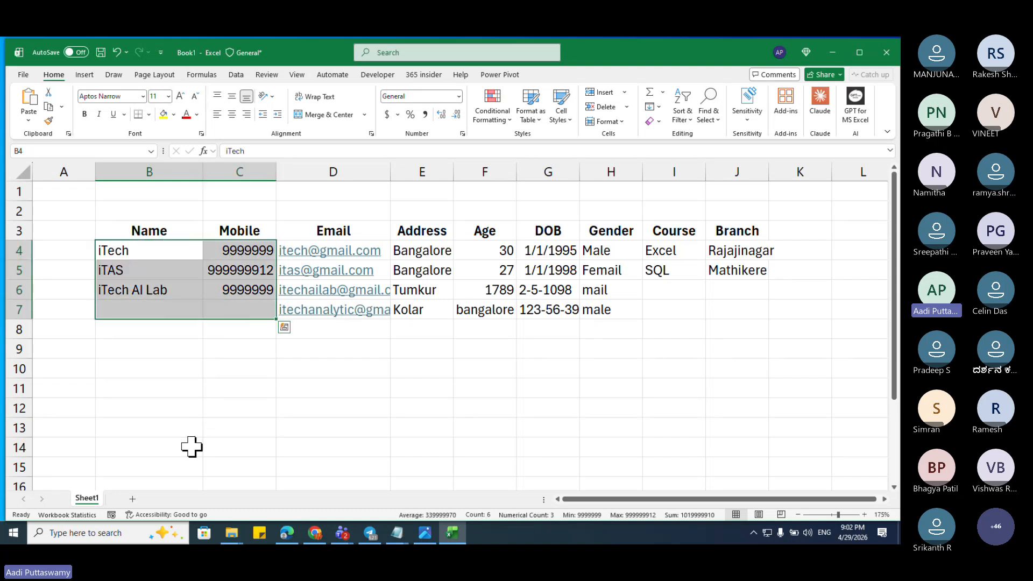
{"action": "left_click_drag", "start_coordinate": [156, 309], "coordinate": [748, 309]}
{"action": "left_click", "coordinate": [210, 316]}
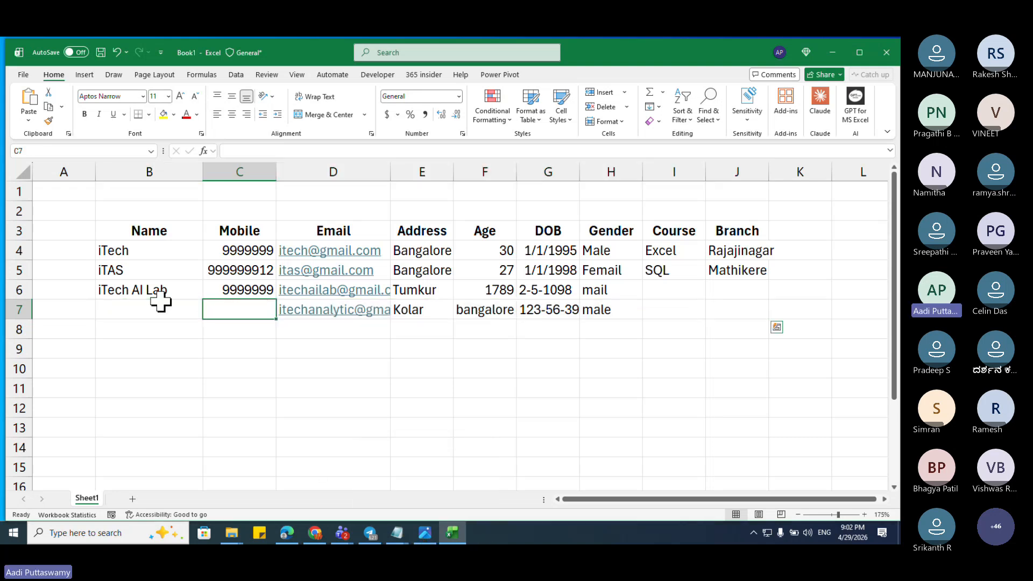
{"action": "left_click_drag", "start_coordinate": [90, 313], "coordinate": [785, 301]}
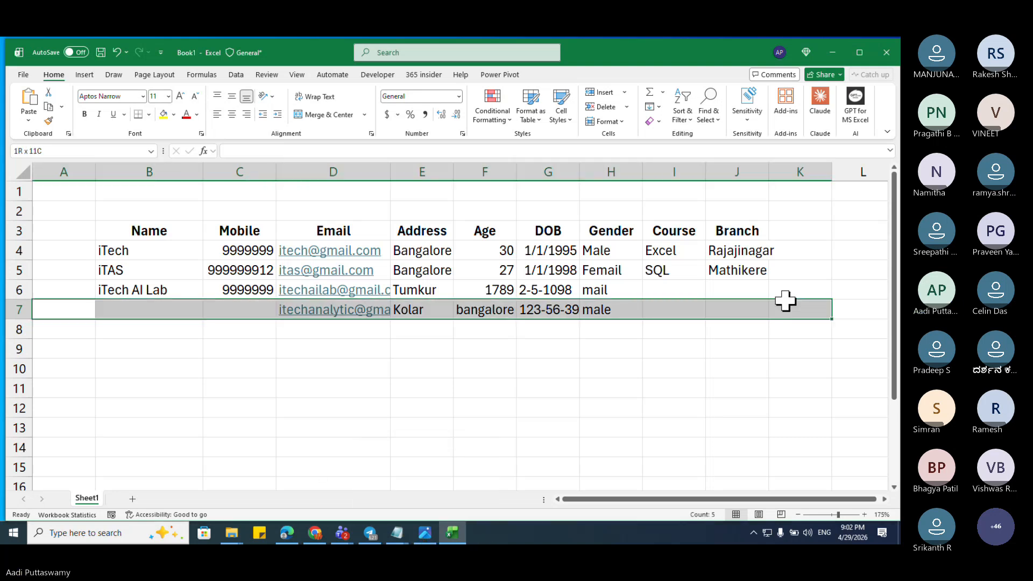
{"action": "left_click_drag", "start_coordinate": [157, 290], "coordinate": [156, 301]}
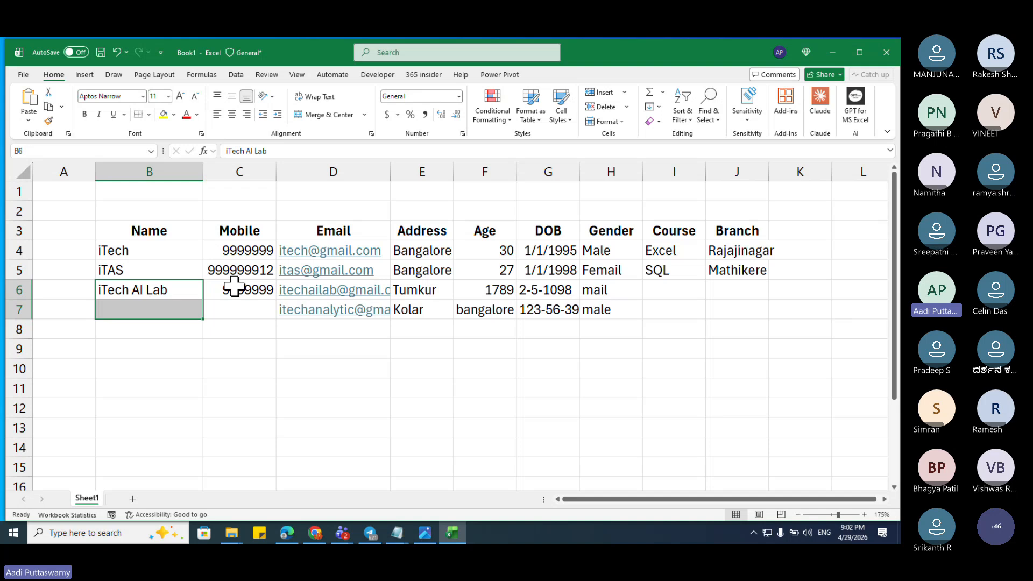
{"action": "left_click_drag", "start_coordinate": [234, 287], "coordinate": [240, 302]}
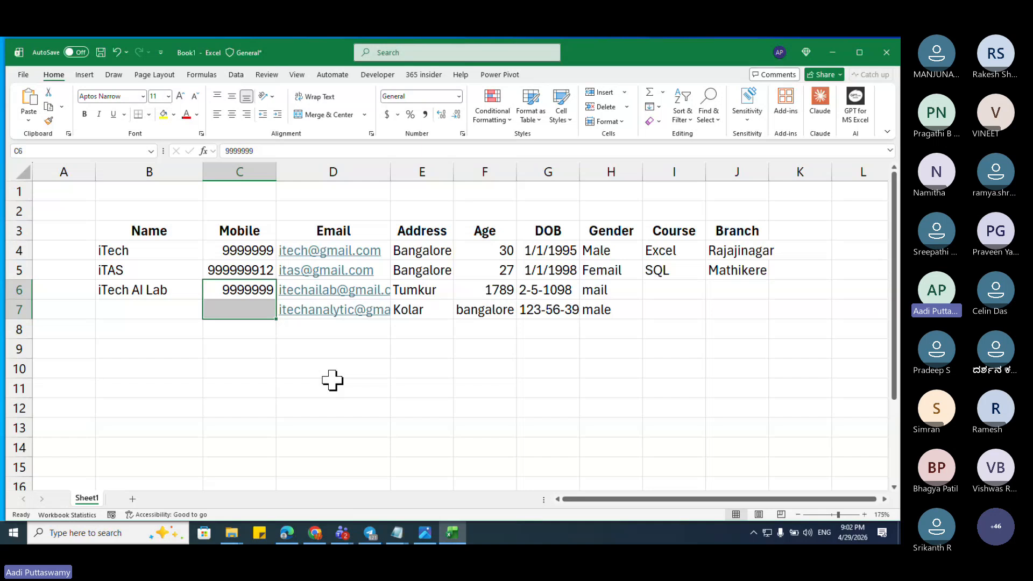
Step: Select the empty Age cell F8 and bring up the Data ribbon tools
{"action": "key", "text": "shift+Up"}
{"action": "key", "text": "Up"}
{"action": "key", "text": "Left"}
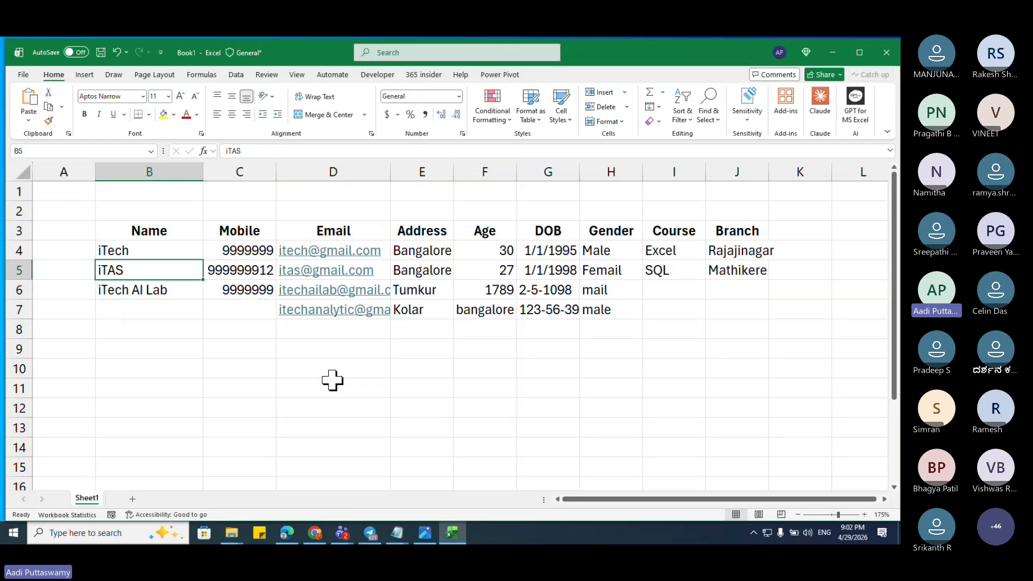
{"action": "key", "text": "Down"}
{"action": "key", "text": "Down"}
{"action": "key", "text": "Down"}
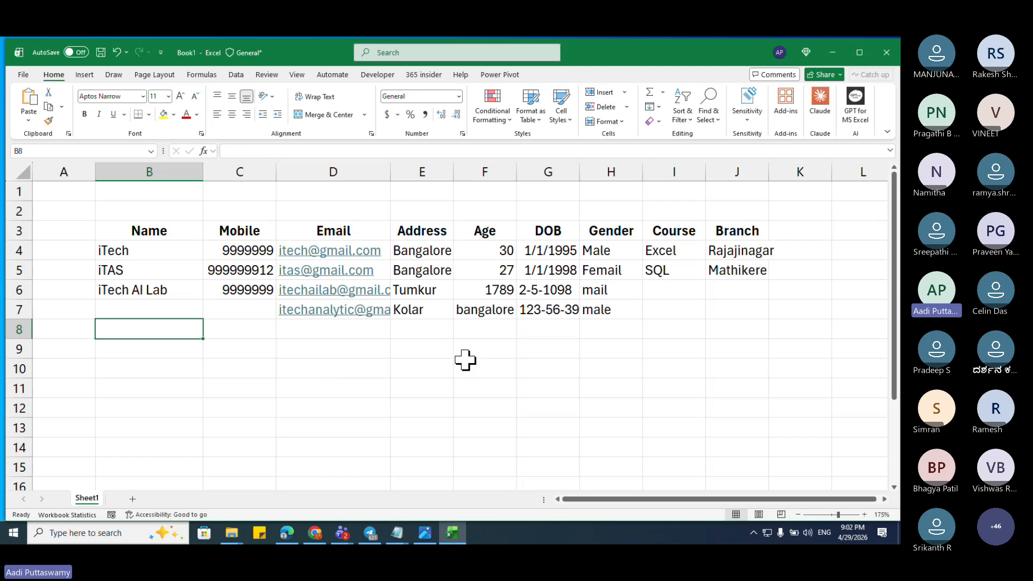
{"action": "left_click", "coordinate": [508, 329]}
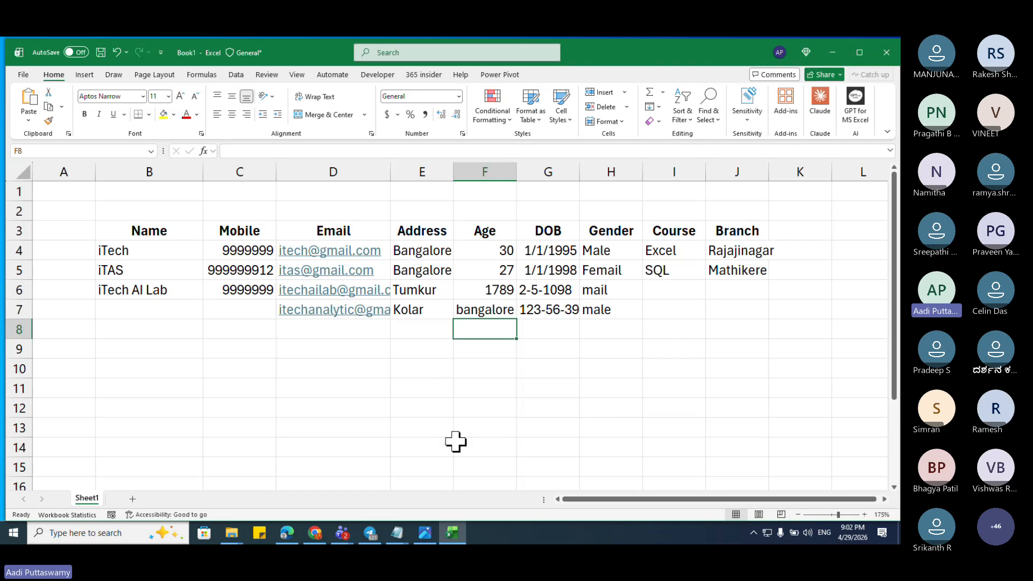
{"action": "left_click", "coordinate": [238, 76]}
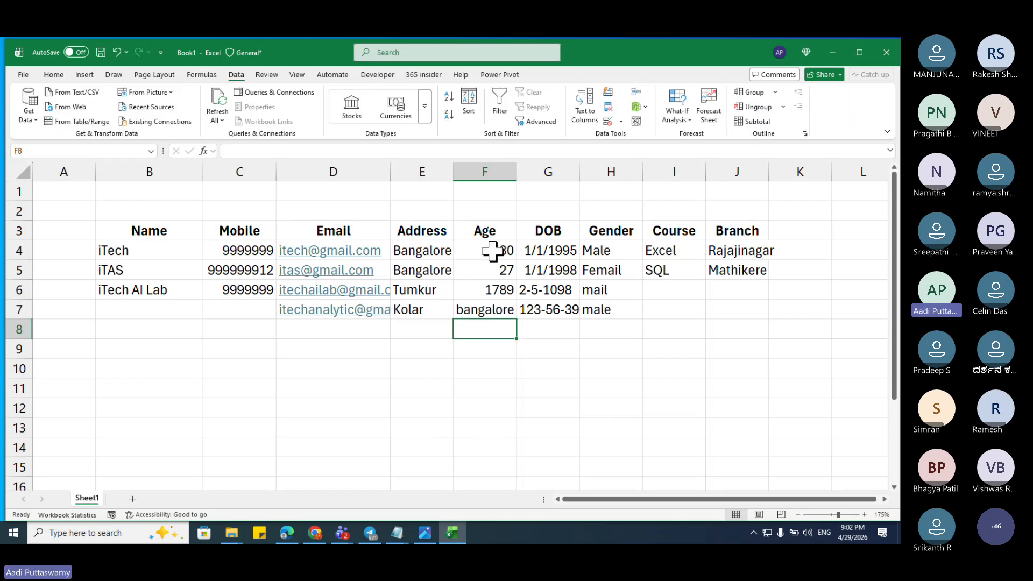
Step: Give F4:F15 a Data Validation rule allowing whole numbers from minimum 18 to maximum 60
{"action": "left_click_drag", "start_coordinate": [493, 251], "coordinate": [501, 464]}
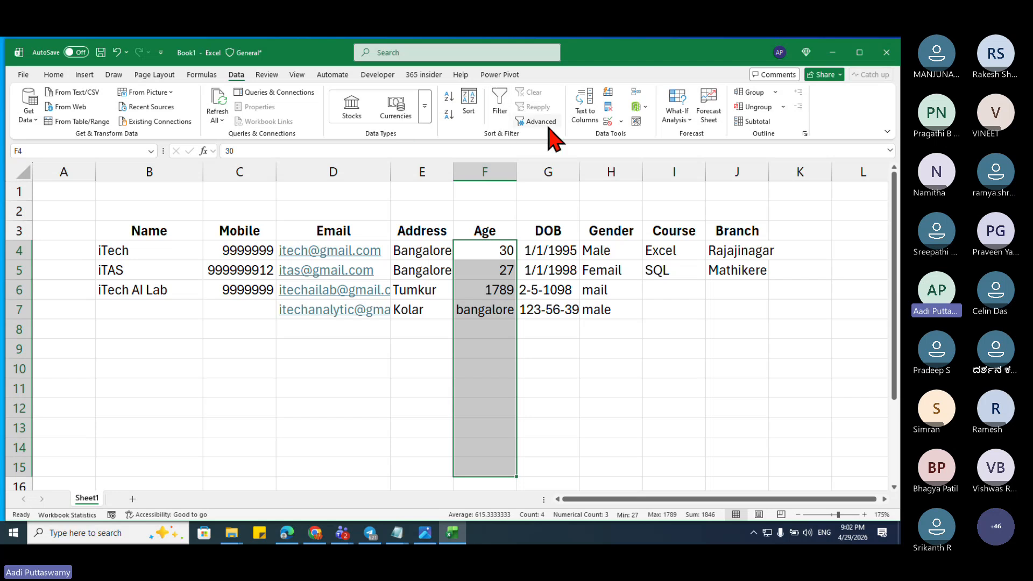
{"action": "left_click", "coordinate": [620, 121]}
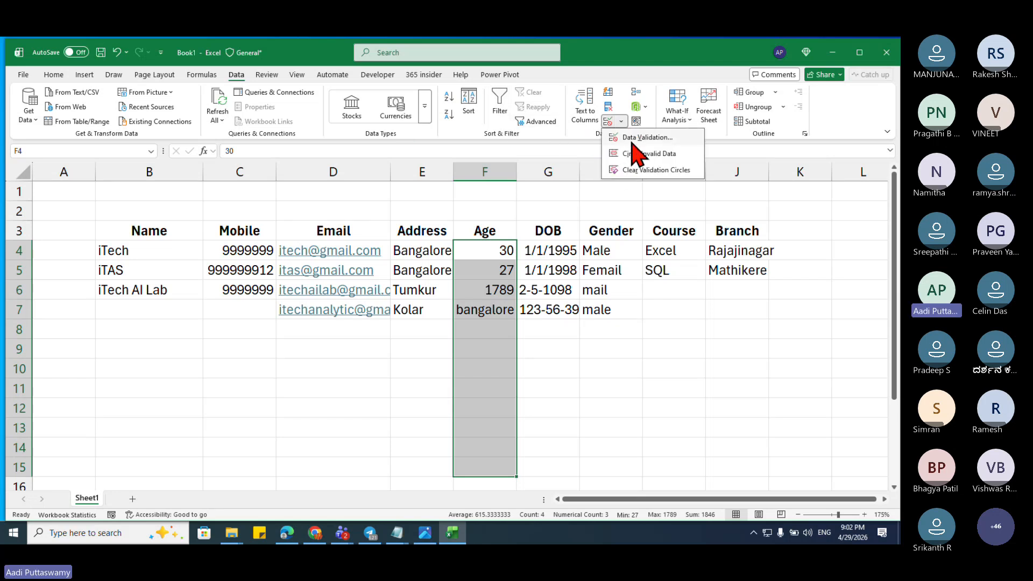
{"action": "left_click", "coordinate": [643, 137]}
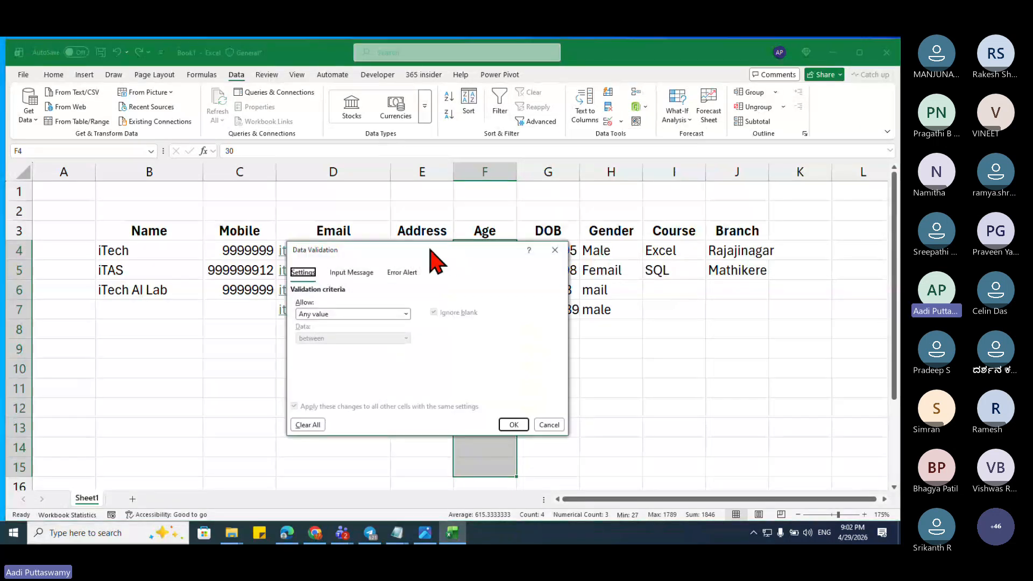
{"action": "left_click_drag", "start_coordinate": [431, 250], "coordinate": [717, 163]}
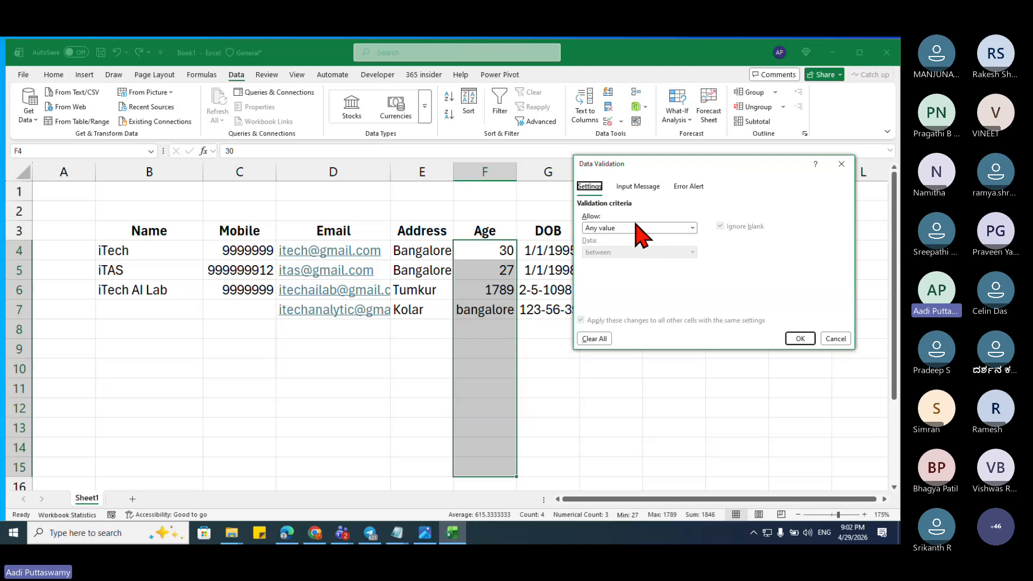
{"action": "left_click", "coordinate": [636, 227]}
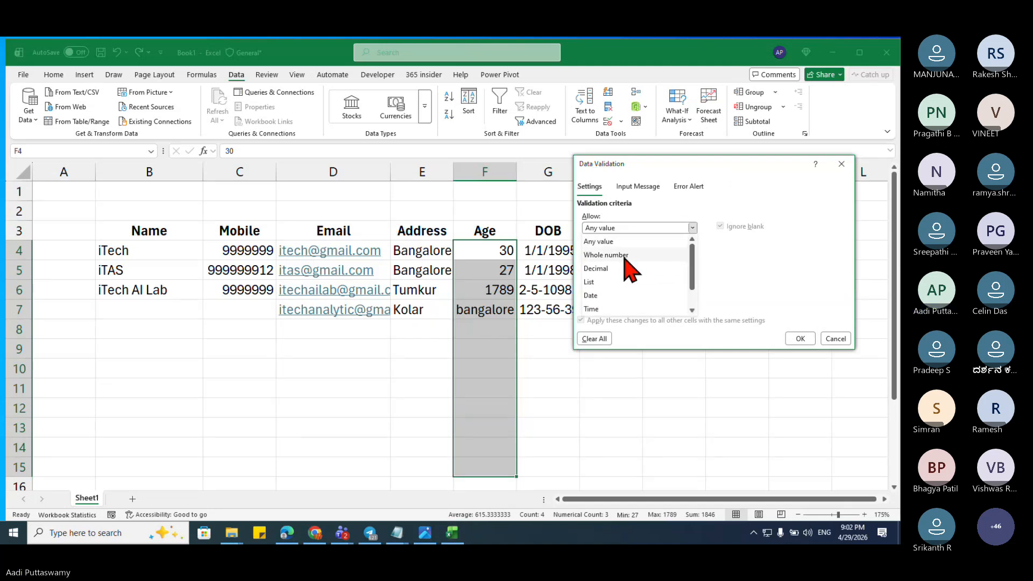
{"action": "left_click", "coordinate": [624, 256]}
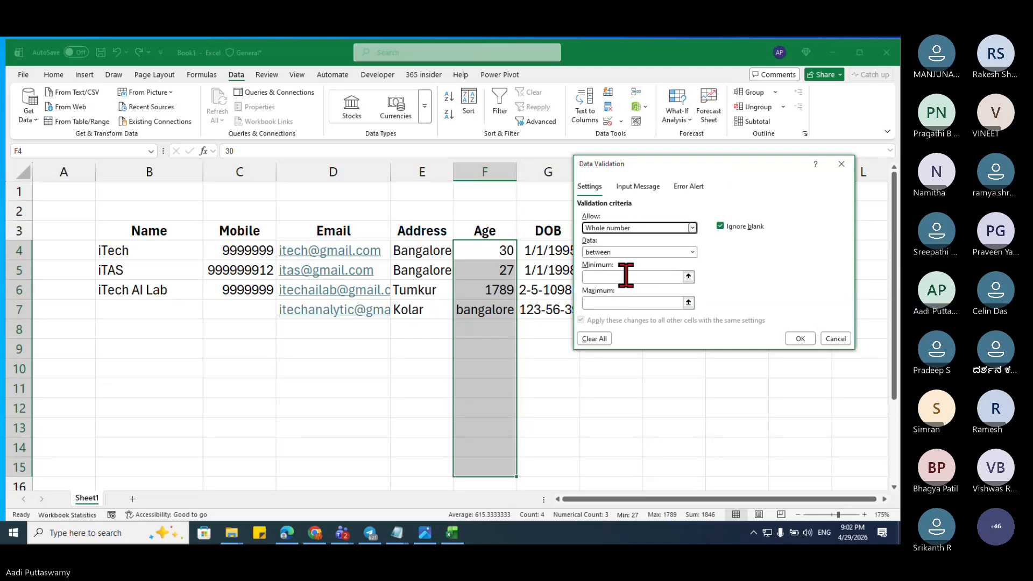
{"action": "left_click", "coordinate": [621, 277]}
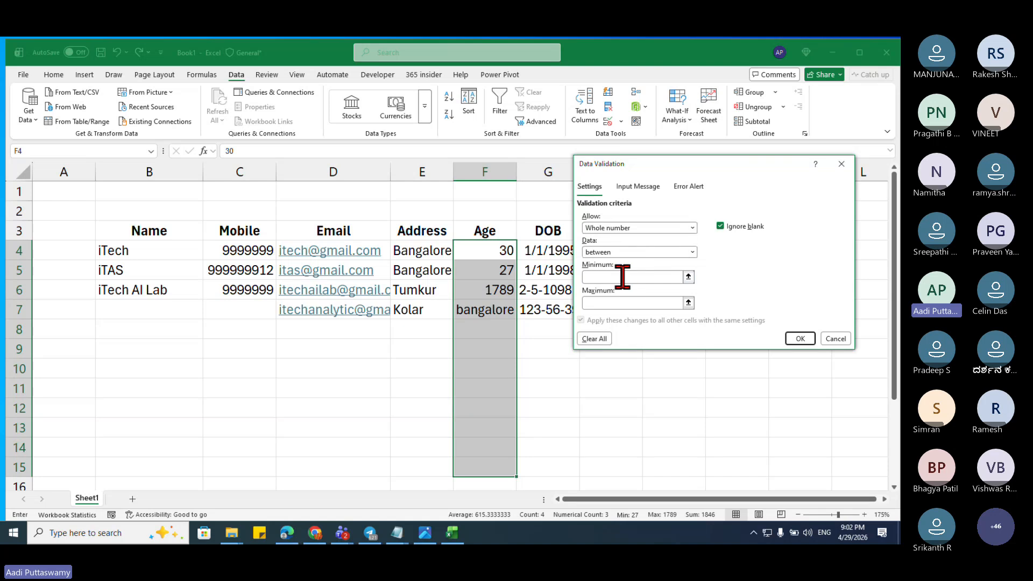
{"action": "type", "text": "0"}
{"action": "left_click", "coordinate": [621, 303]}
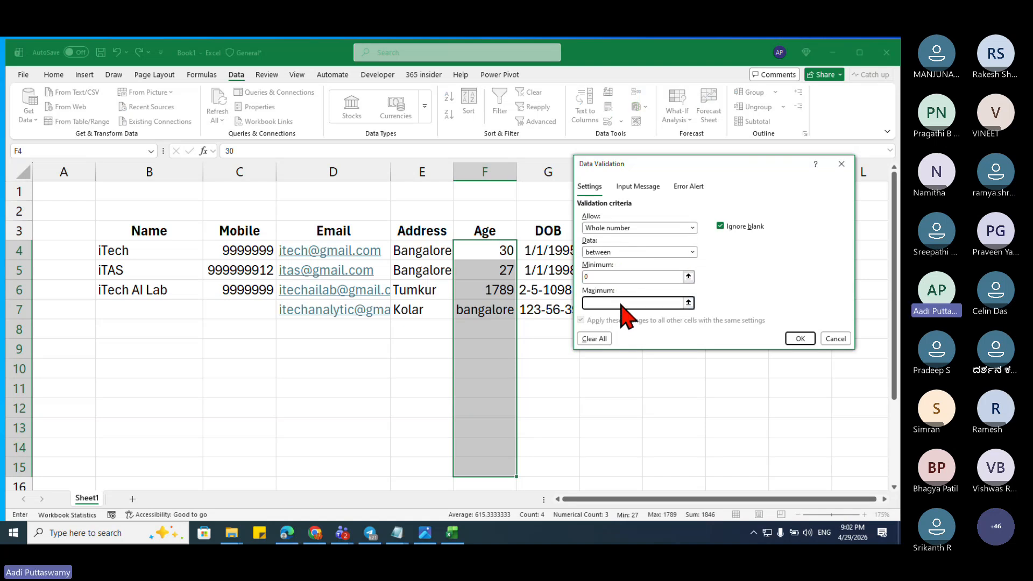
{"action": "left_click", "coordinate": [616, 277]}
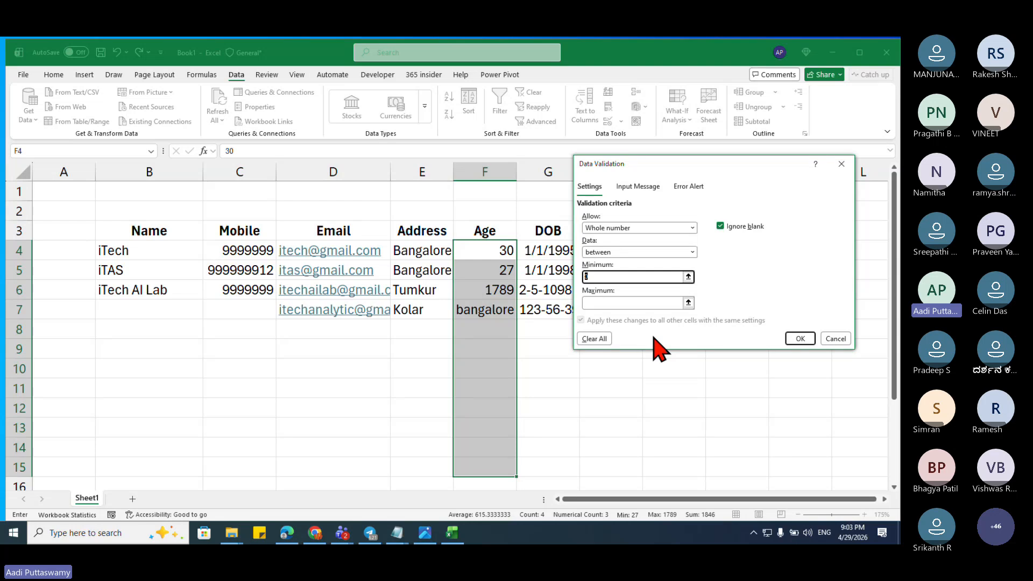
{"action": "type", "text": "18"}
{"action": "left_click", "coordinate": [642, 303]}
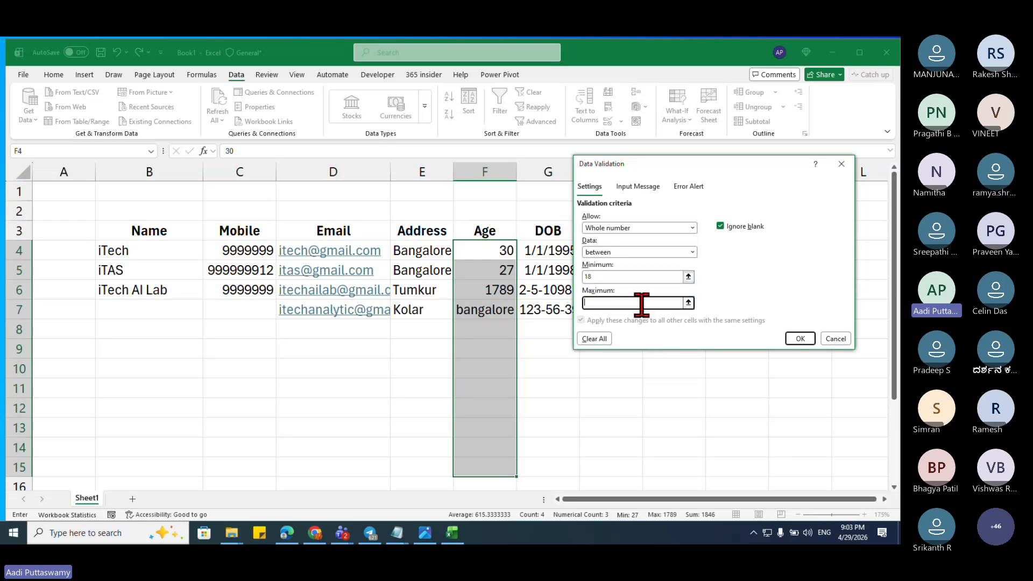
{"action": "type", "text": "60"}
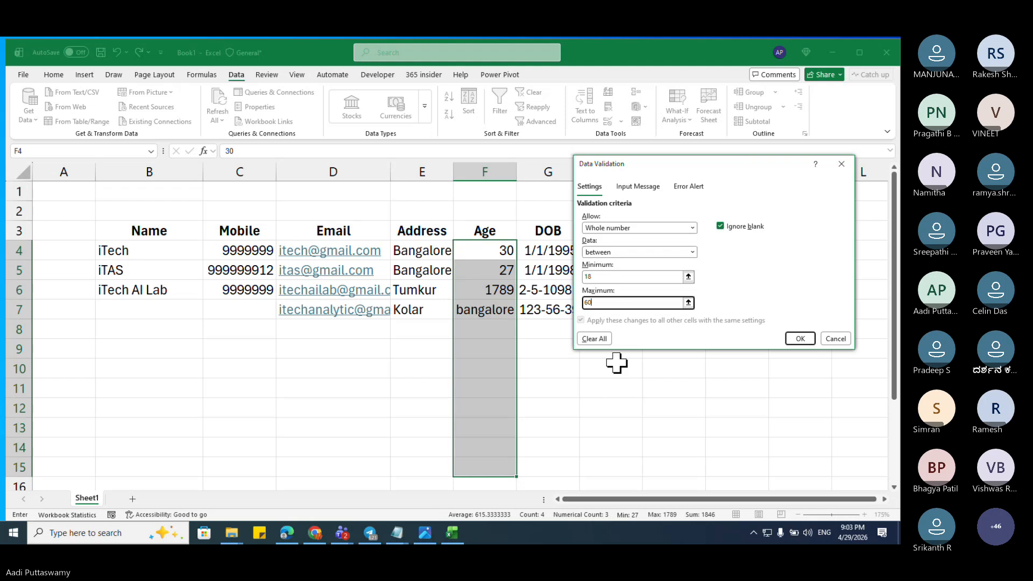
{"action": "left_click", "coordinate": [806, 340]}
Step: Enter an age of 100 in F8 and cancel the rejection alert, leaving F8 empty
{"action": "left_click", "coordinate": [495, 330]}
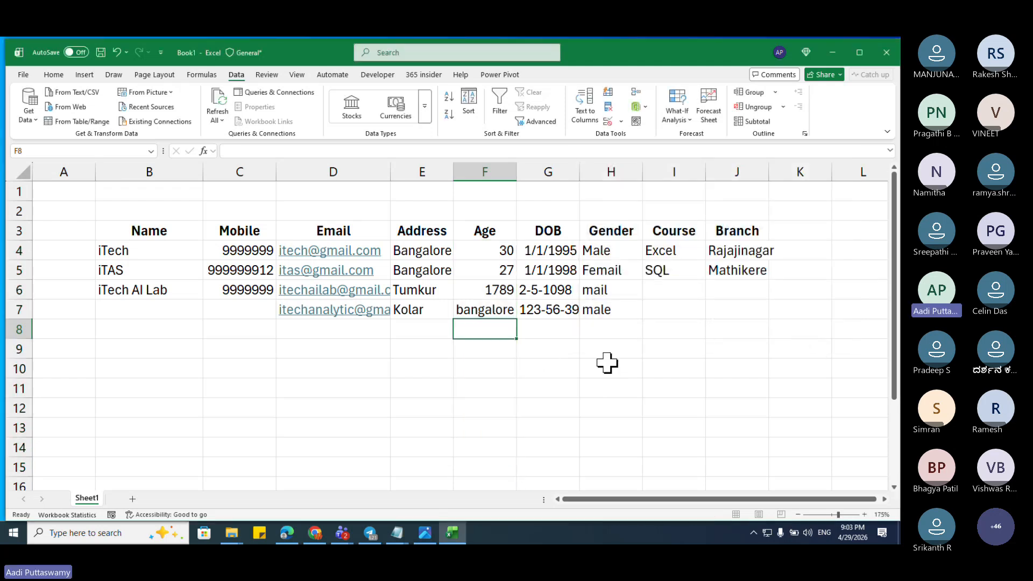
{"action": "type", "text": "100"}
{"action": "key", "text": "Return"}
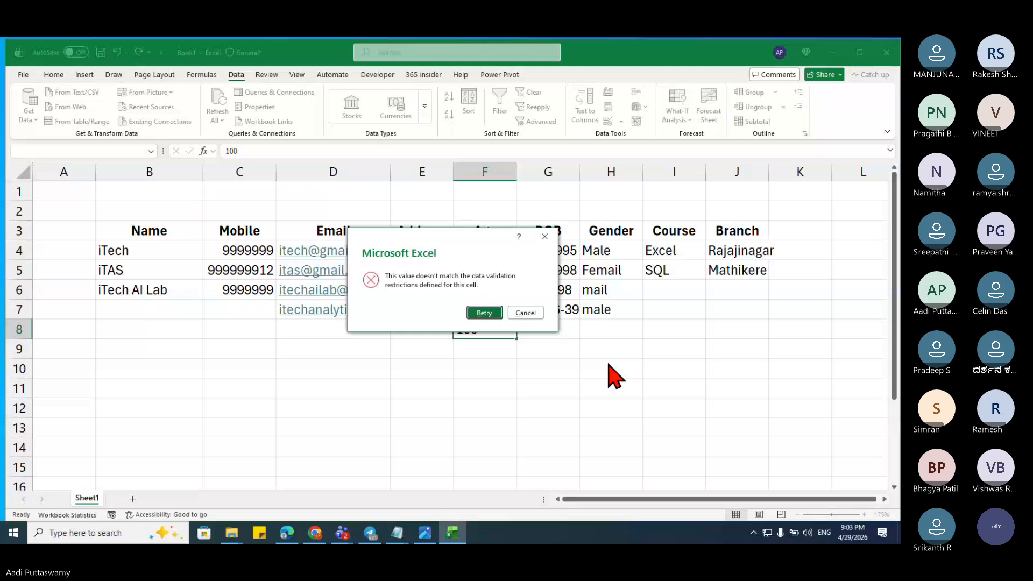
{"action": "key", "text": "Escape"}
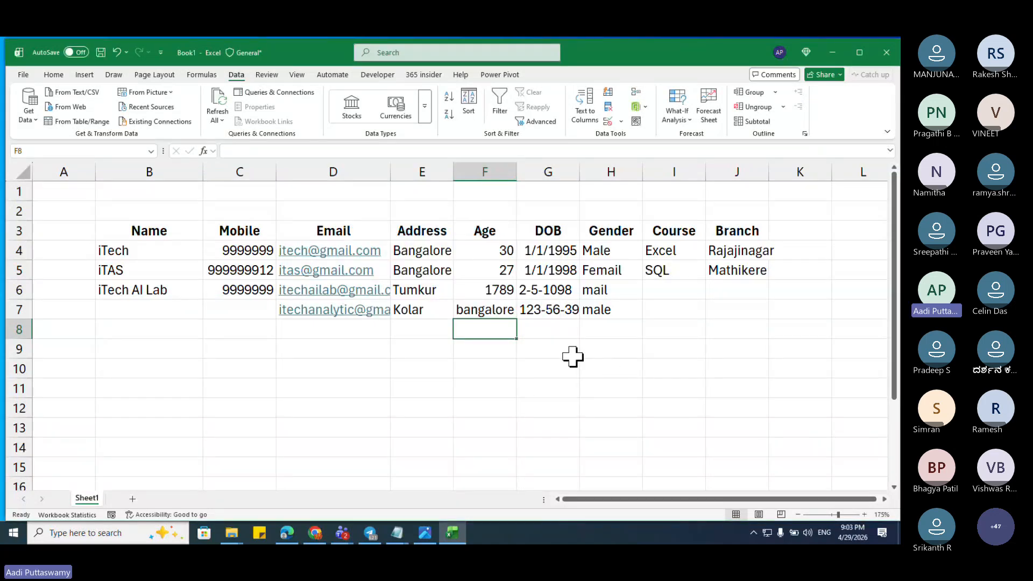
Step: Turn on Circle Invalid Data so the Age entries 1789 and bangalore get red circles
{"action": "left_click", "coordinate": [620, 121]}
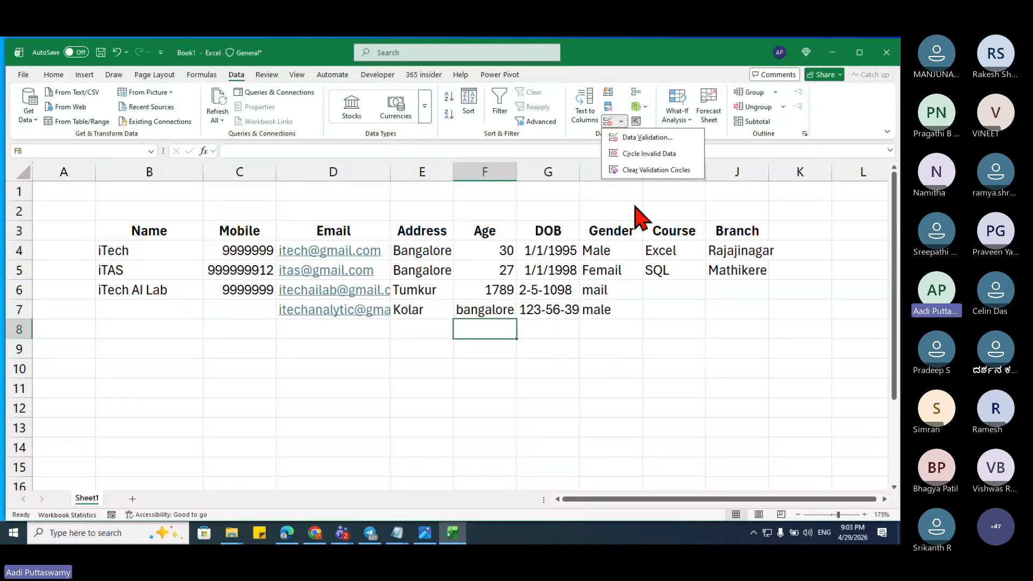
{"action": "left_click", "coordinate": [648, 153]}
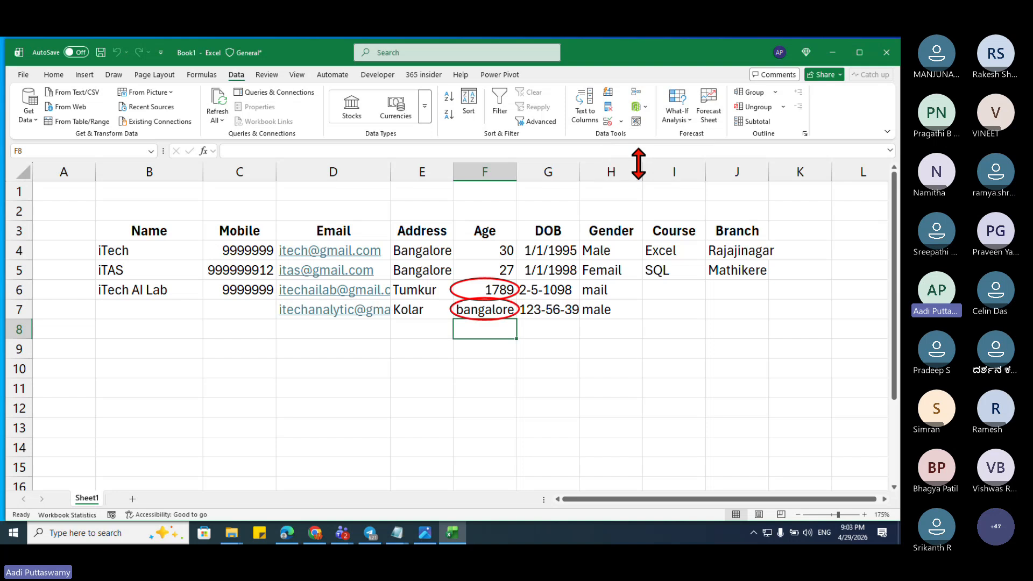
{"action": "left_click", "coordinate": [598, 370]}
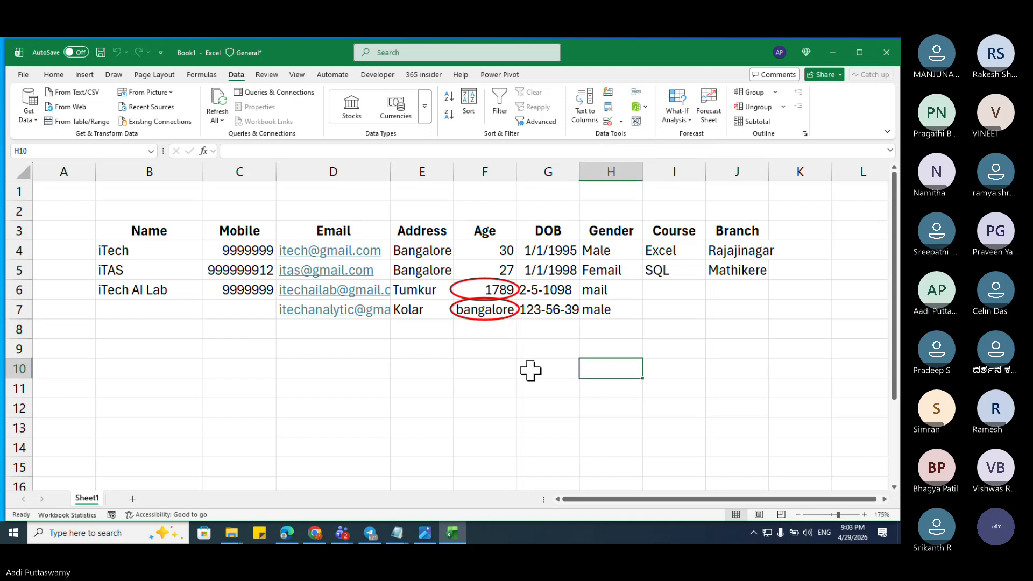
Step: Select F6, then the Age cells F4:F9, then the whole student table from the Name header
{"action": "left_click", "coordinate": [495, 289]}
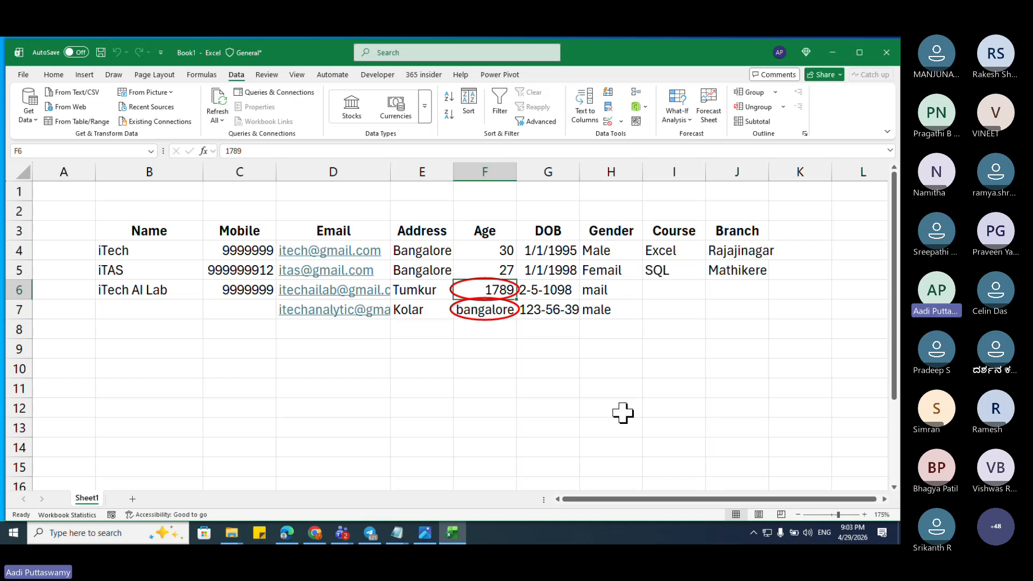
{"action": "left_click_drag", "start_coordinate": [502, 250], "coordinate": [500, 350]}
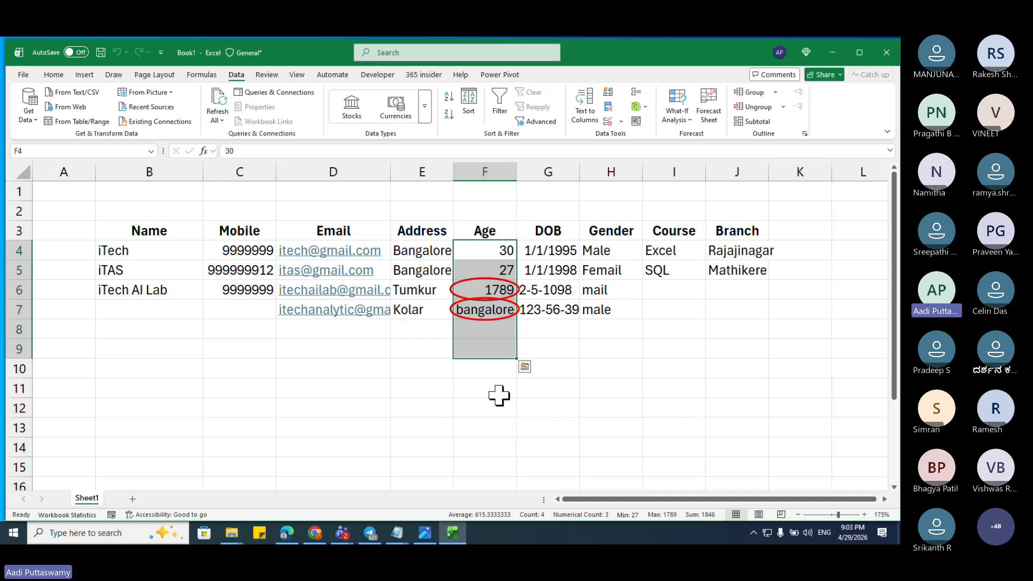
{"action": "left_click_drag", "start_coordinate": [166, 230], "coordinate": [727, 379]}
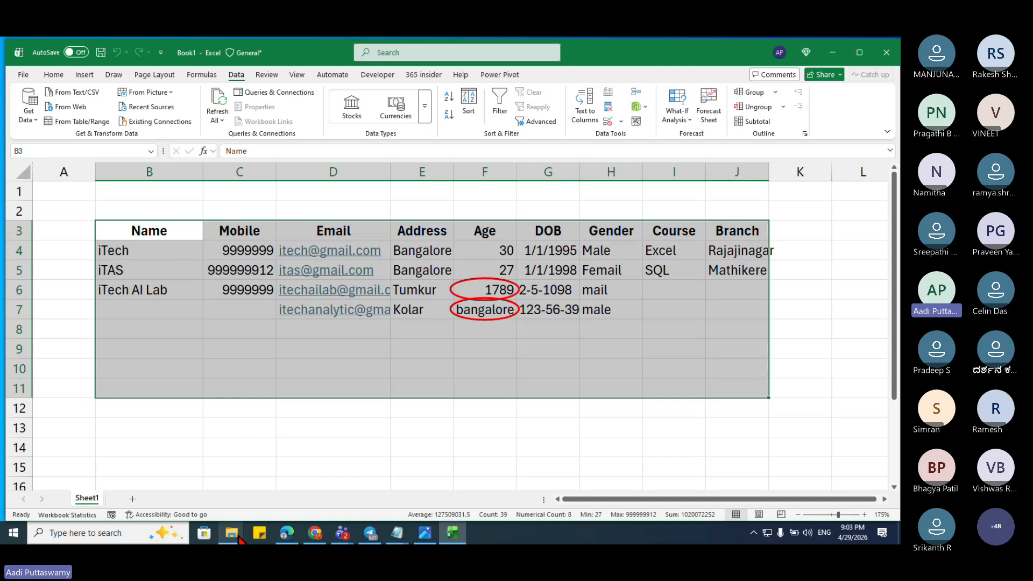
Step: Open 100_Data_Preparation_Prompts.docx from the Session 01 folder in Word, cancelling the accidental rename
{"action": "mouse_move", "coordinate": [232, 532]}
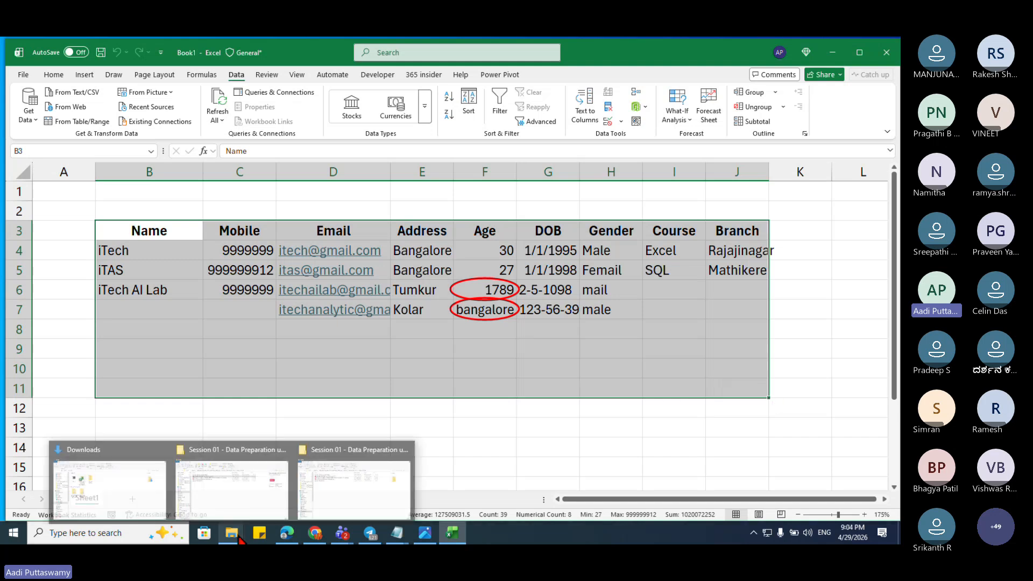
{"action": "left_click", "coordinate": [253, 497]}
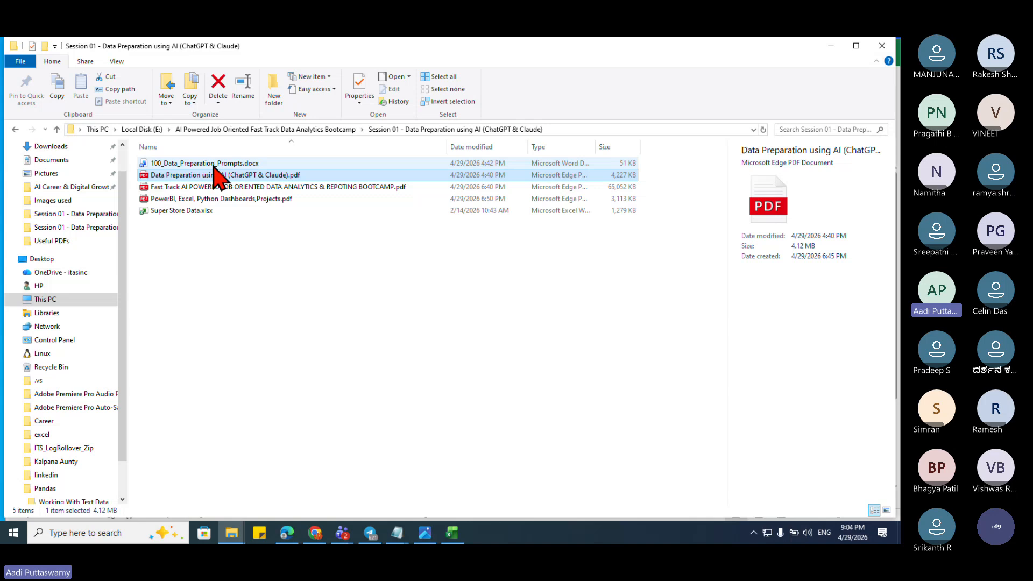
{"action": "left_click", "coordinate": [215, 163]}
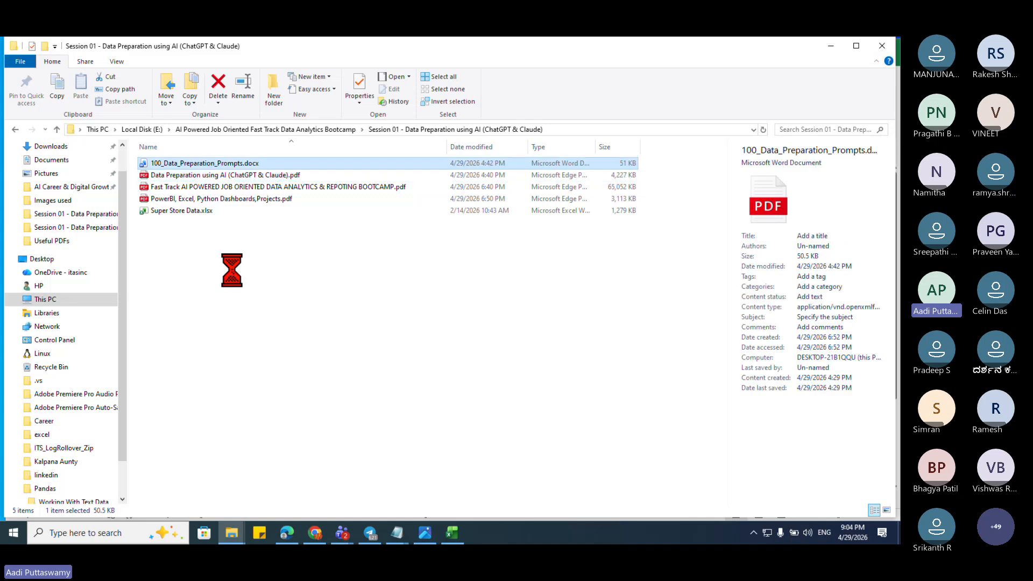
{"action": "left_click", "coordinate": [215, 164]}
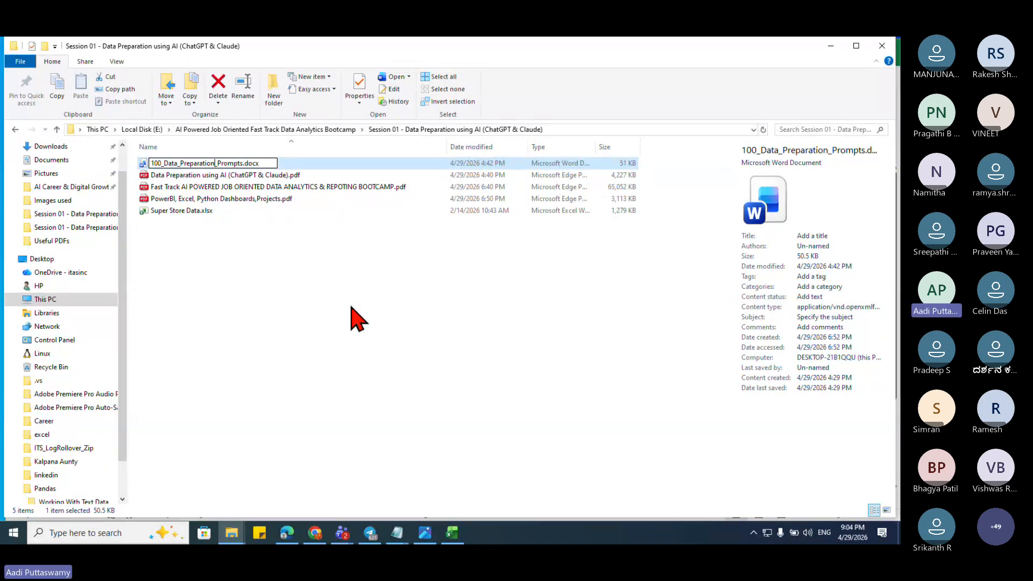
{"action": "left_click", "coordinate": [291, 236]}
{"action": "double_click", "coordinate": [245, 163]}
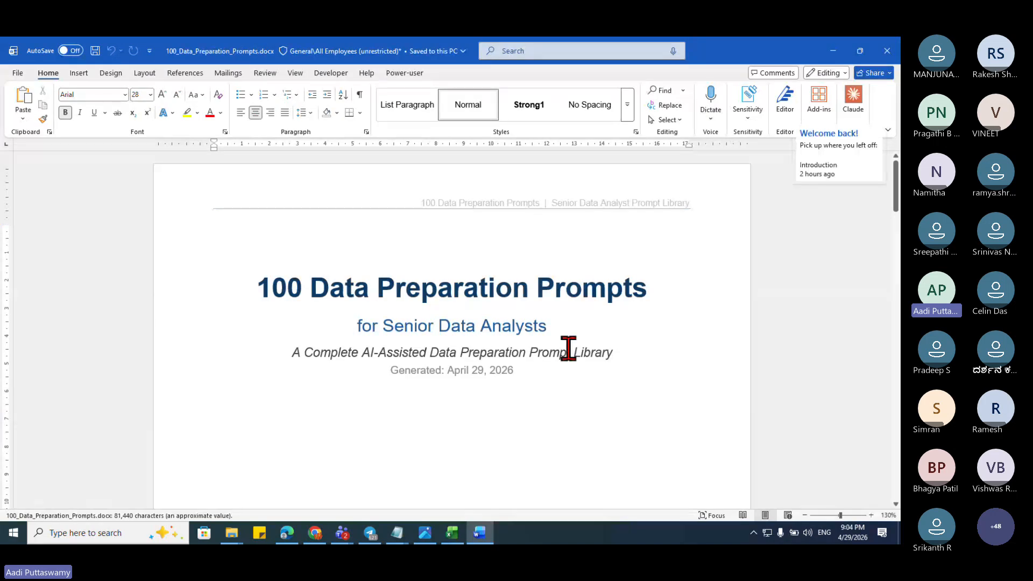
Step: Scroll down through the prompts document in Word, then close it
{"action": "scroll", "coordinate": [568, 348], "scroll_direction": "down", "scroll_amount": 5}
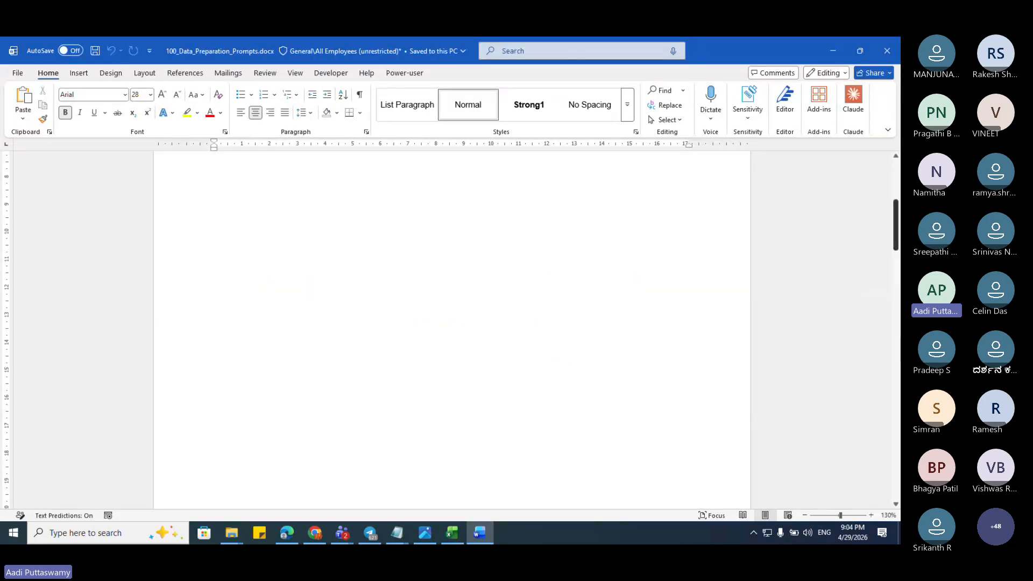
{"action": "scroll", "coordinate": [654, 356], "scroll_direction": "down", "scroll_amount": 5}
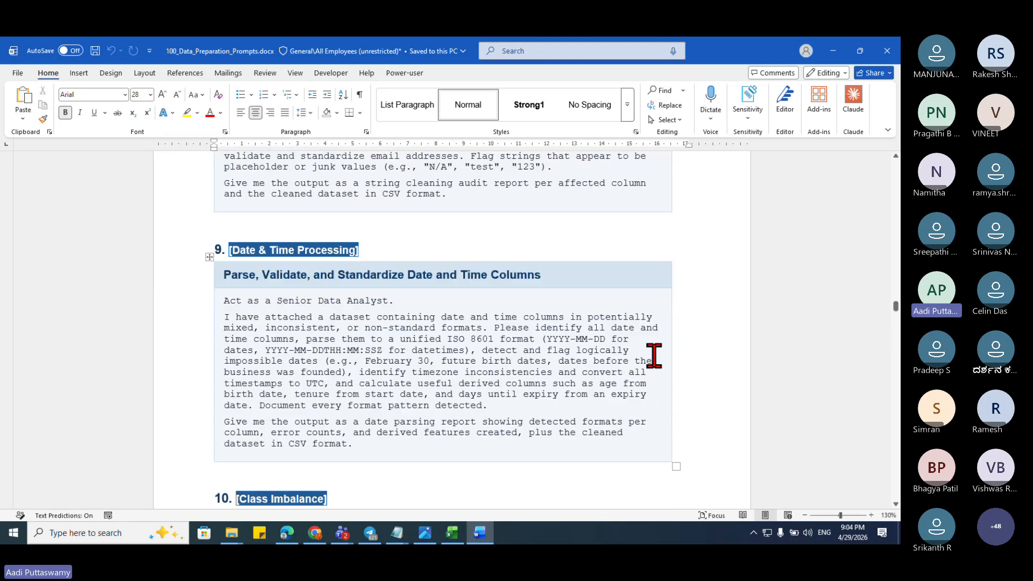
{"action": "scroll", "coordinate": [682, 330], "scroll_direction": "down", "scroll_amount": 7}
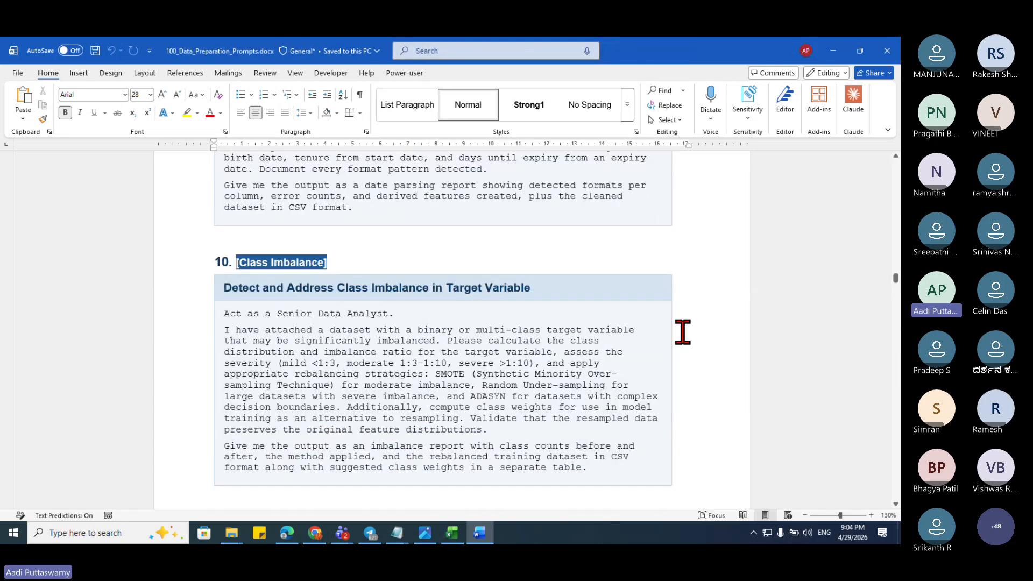
{"action": "scroll", "coordinate": [554, 378], "scroll_direction": "down", "scroll_amount": 15}
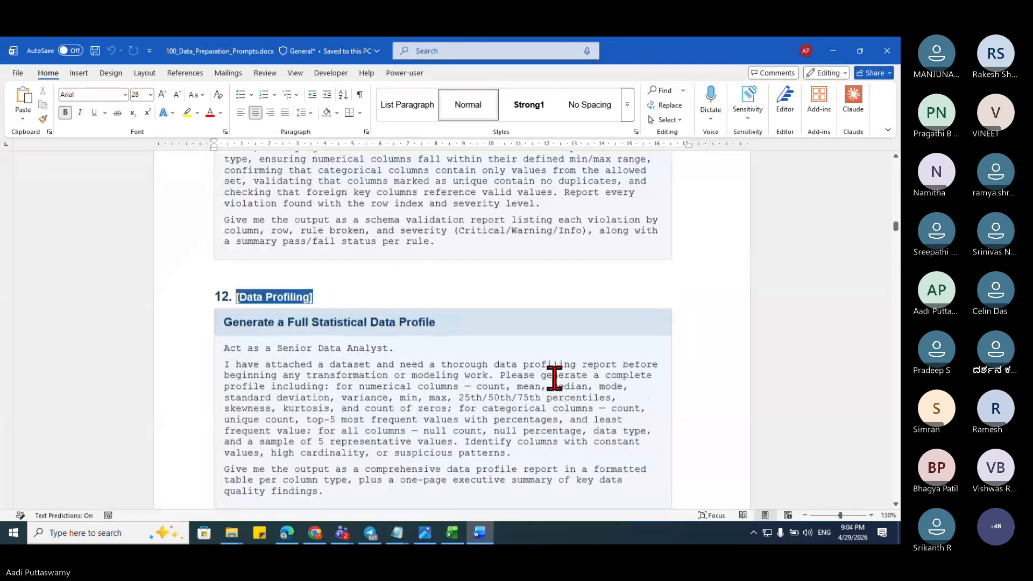
{"action": "scroll", "coordinate": [554, 378], "scroll_direction": "down", "scroll_amount": 1}
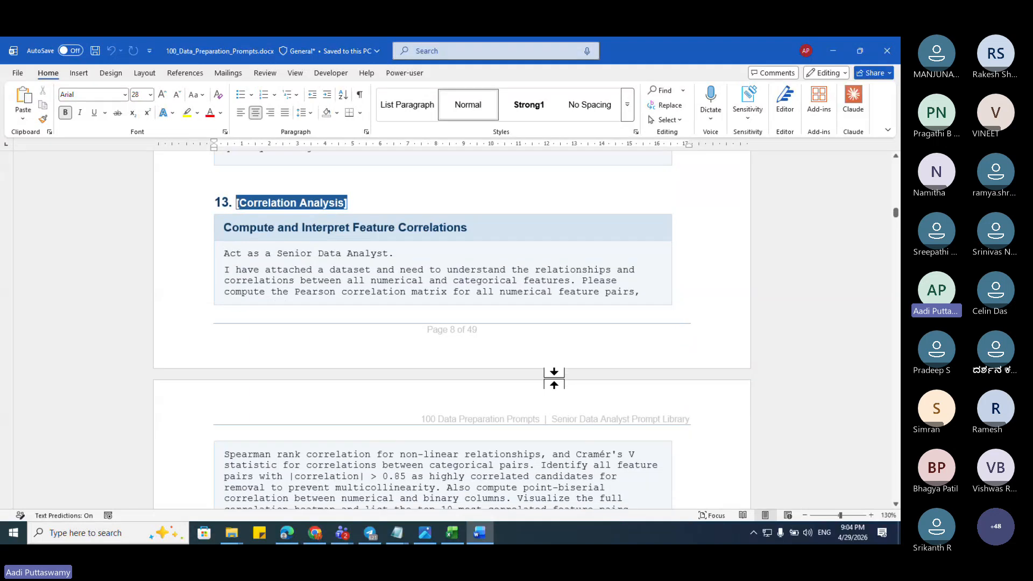
{"action": "left_click", "coordinate": [886, 51]}
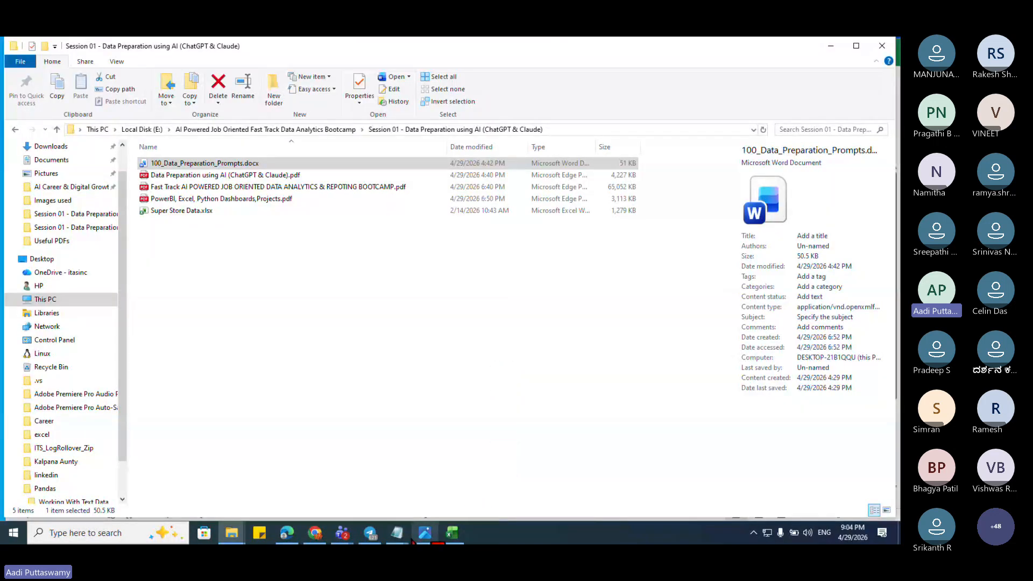
Step: Switch back to Excel's Book1 and select the student table's data rows B4:J10
{"action": "left_click", "coordinate": [452, 533]}
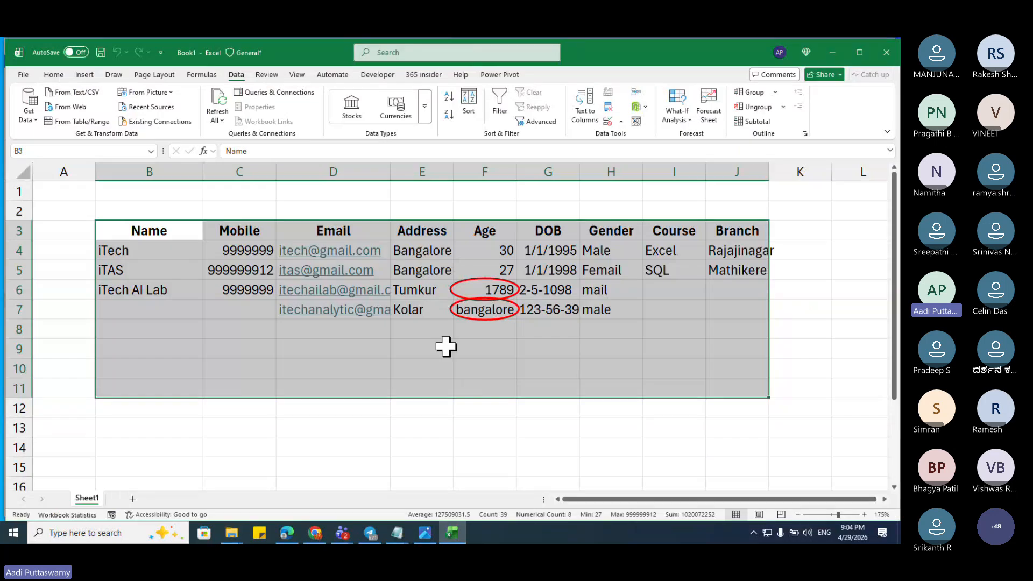
{"action": "left_click", "coordinate": [444, 346]}
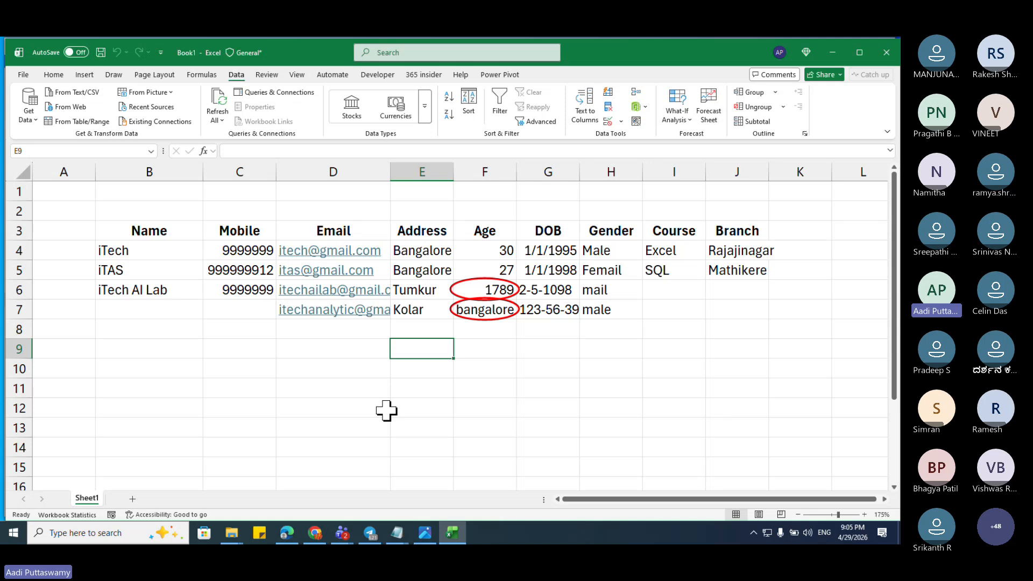
{"action": "left_click", "coordinate": [651, 374]}
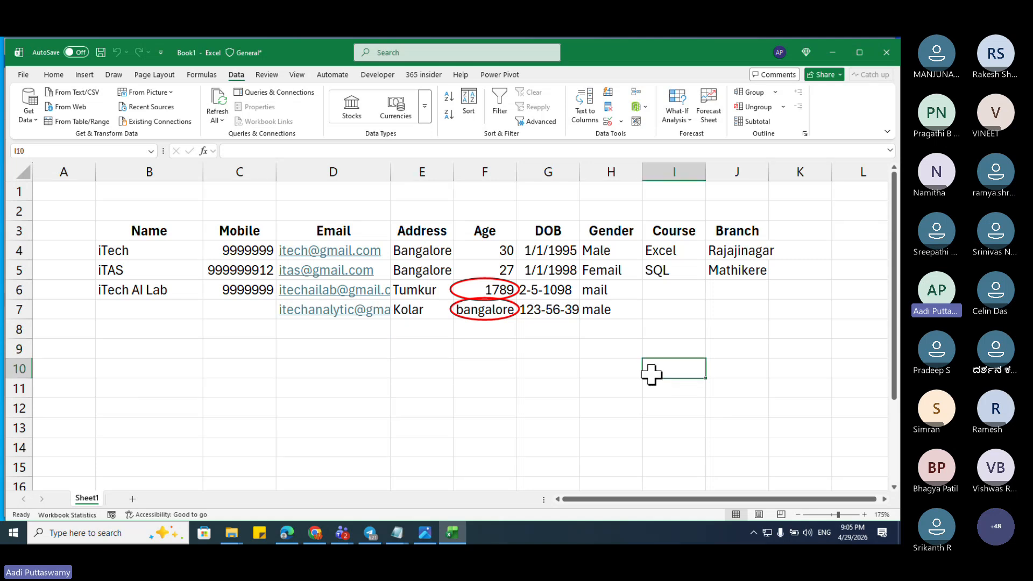
{"action": "left_click_drag", "start_coordinate": [144, 248], "coordinate": [745, 444]}
{"action": "left_click", "coordinate": [548, 407]}
{"action": "left_click_drag", "start_coordinate": [154, 252], "coordinate": [766, 369]}
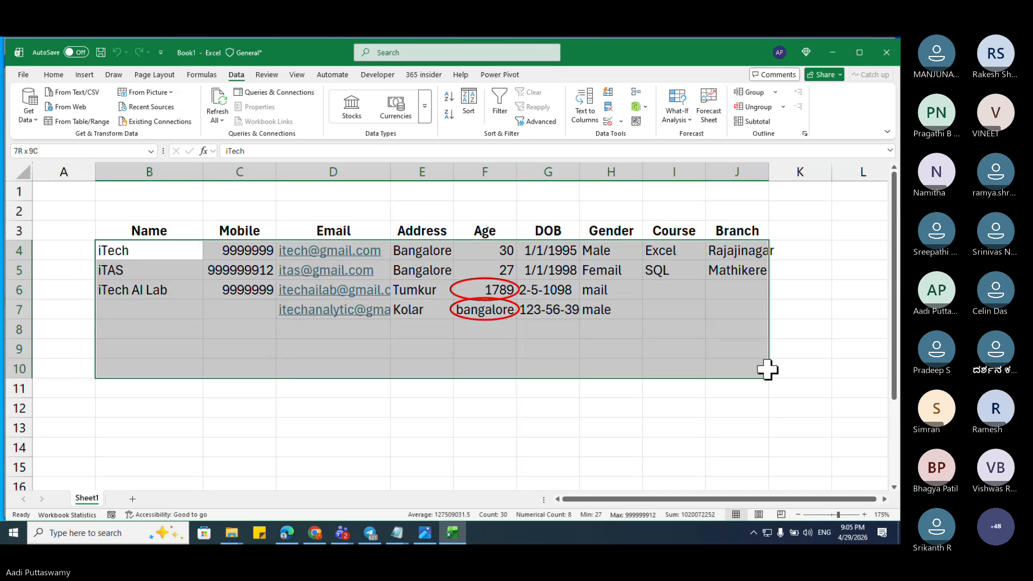
Step: Copy Sheet1 to create Sheet1 (2) and delete its data in B4:K13
{"action": "right_click", "coordinate": [88, 499]}
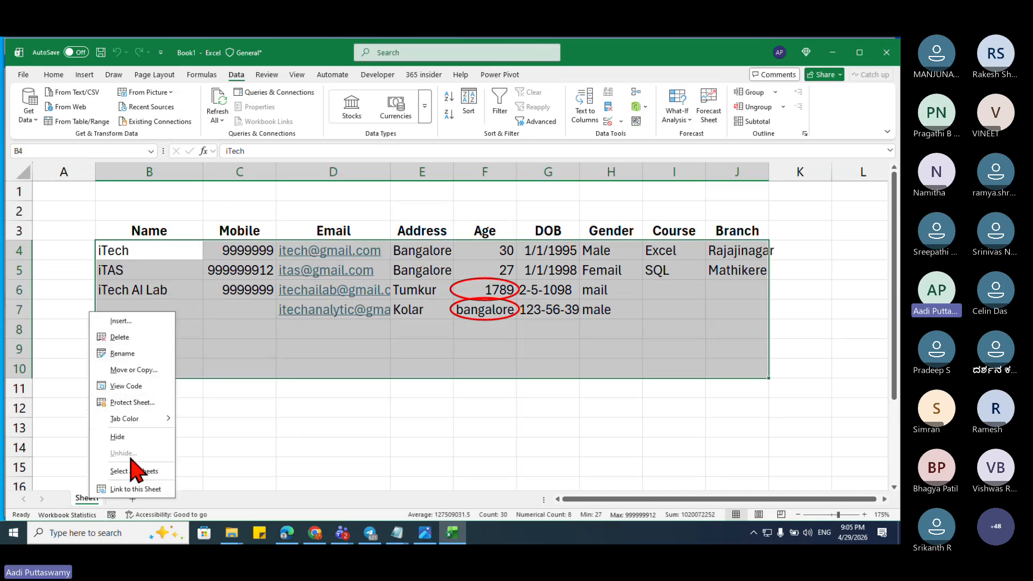
{"action": "left_click", "coordinate": [141, 370]}
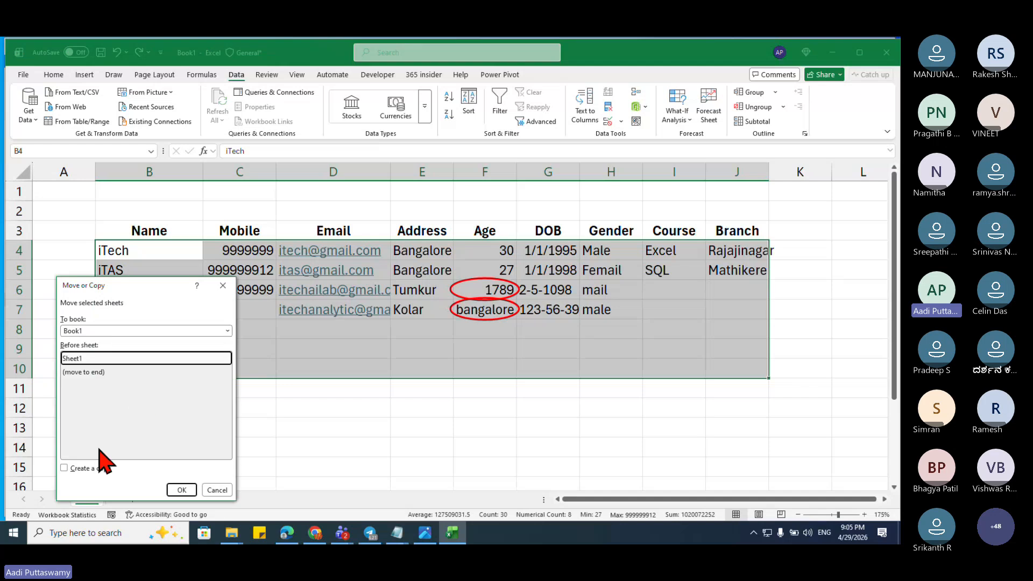
{"action": "left_click", "coordinate": [89, 468]}
{"action": "left_click", "coordinate": [181, 489]}
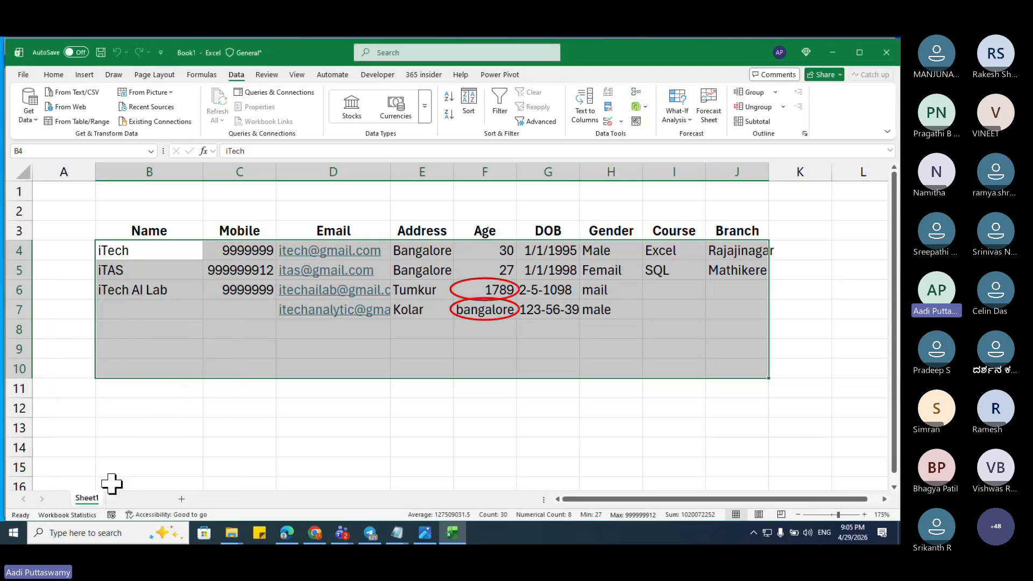
{"action": "left_click_drag", "start_coordinate": [151, 253], "coordinate": [811, 433]}
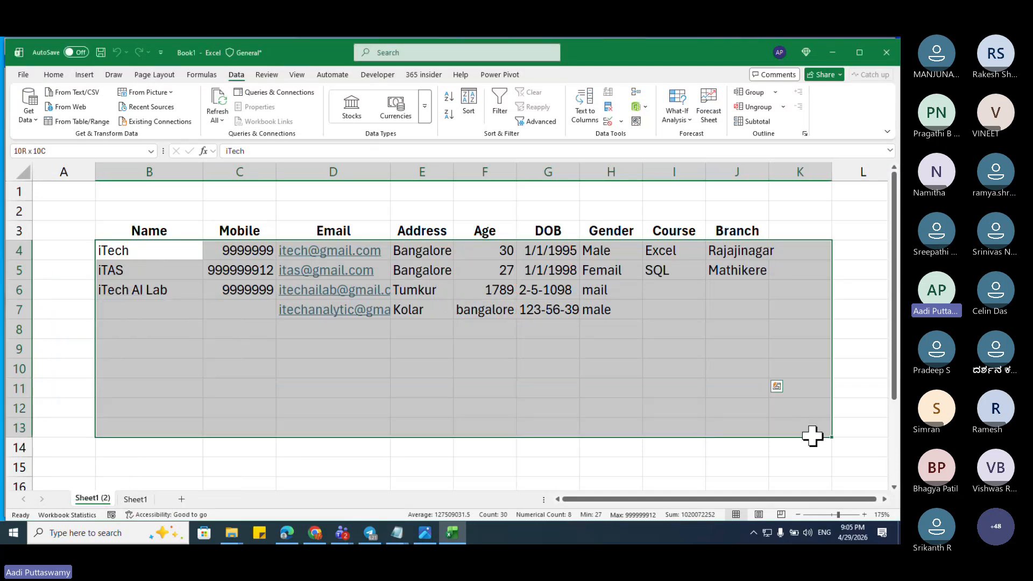
{"action": "key", "text": "Delete"}
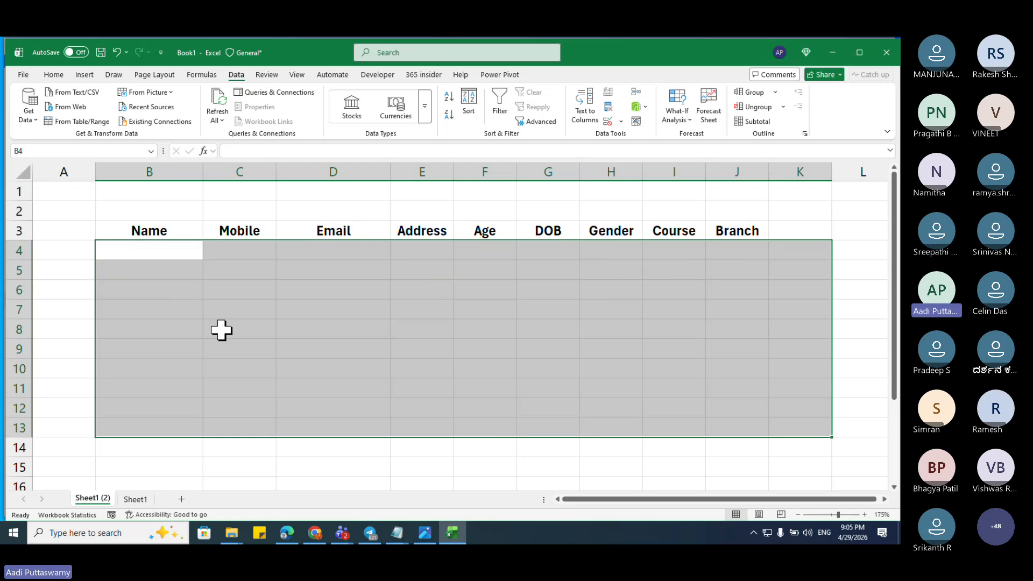
Step: Select the first data row, then the Name and Mobile columns, ending on cell C4
{"action": "left_click", "coordinate": [221, 329]}
{"action": "left_click_drag", "start_coordinate": [168, 254], "coordinate": [758, 258]}
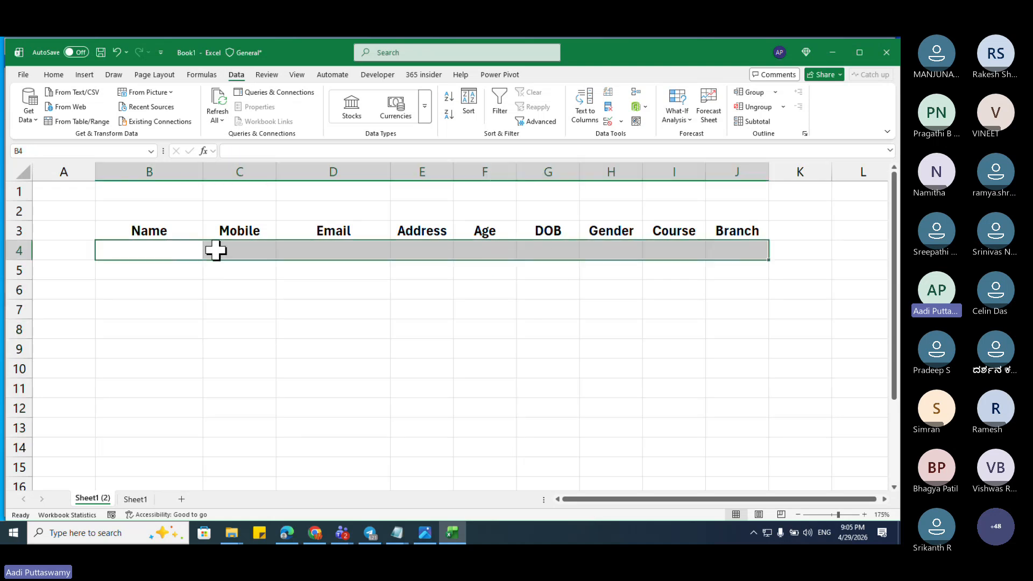
{"action": "left_click", "coordinate": [178, 232]}
{"action": "left_click_drag", "start_coordinate": [178, 231], "coordinate": [176, 411]}
{"action": "left_click_drag", "start_coordinate": [250, 231], "coordinate": [252, 441]}
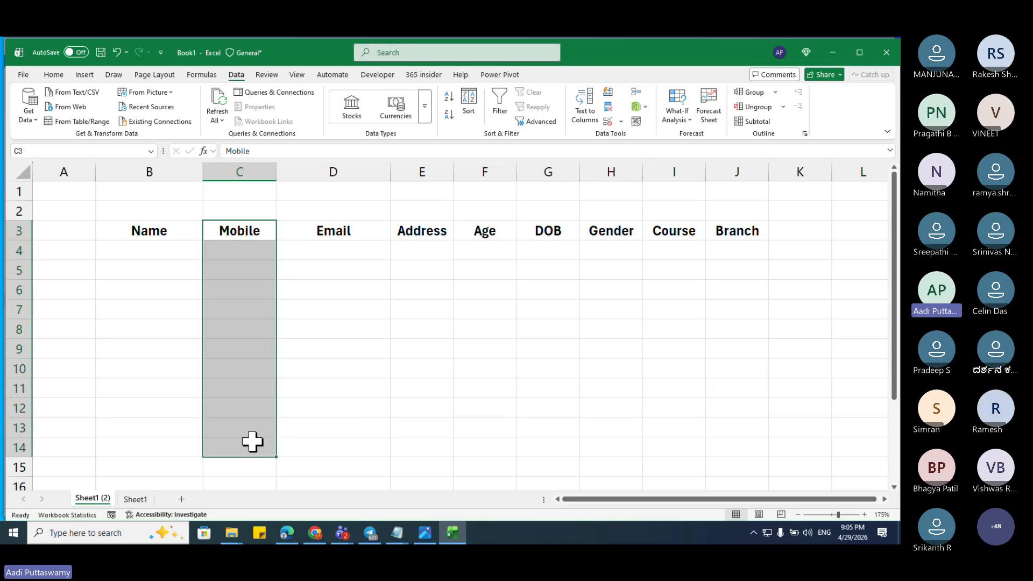
{"action": "left_click", "coordinate": [233, 250]}
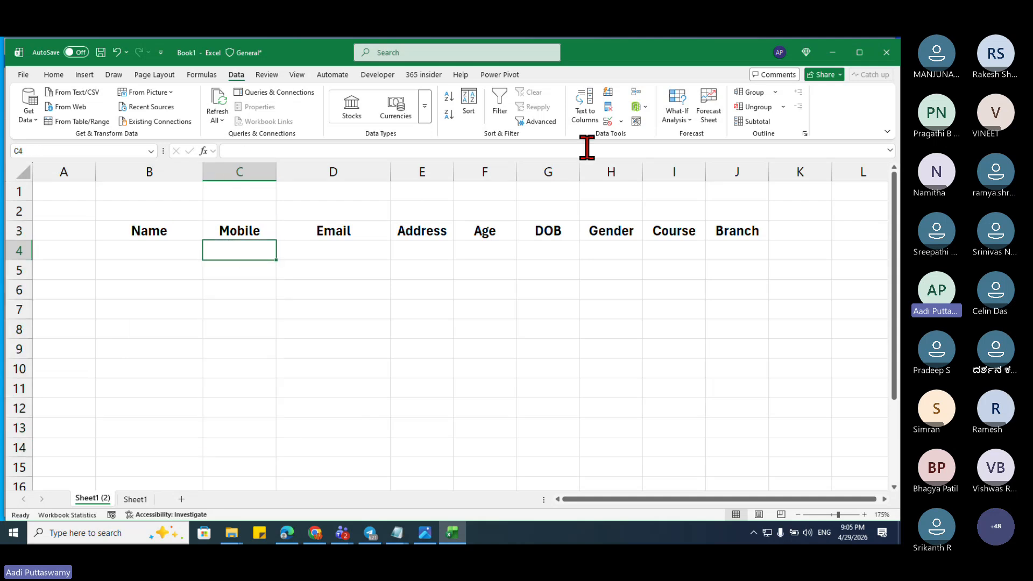
{"action": "left_click", "coordinate": [621, 123]}
{"action": "left_click", "coordinate": [620, 154]}
{"action": "left_click", "coordinate": [595, 228]}
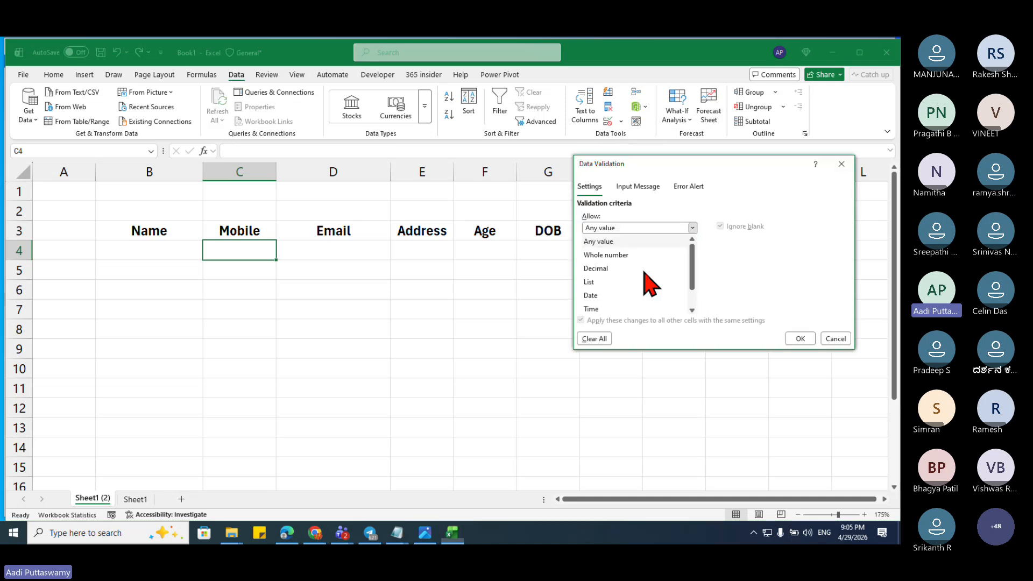
{"action": "scroll", "coordinate": [609, 301], "scroll_direction": "down", "scroll_amount": 2}
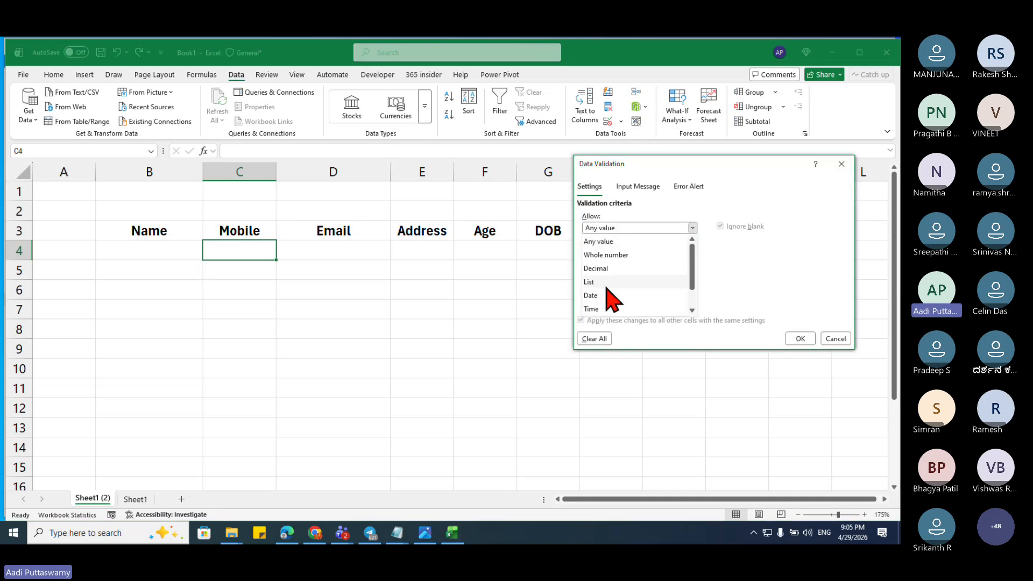
{"action": "left_click", "coordinate": [610, 296]}
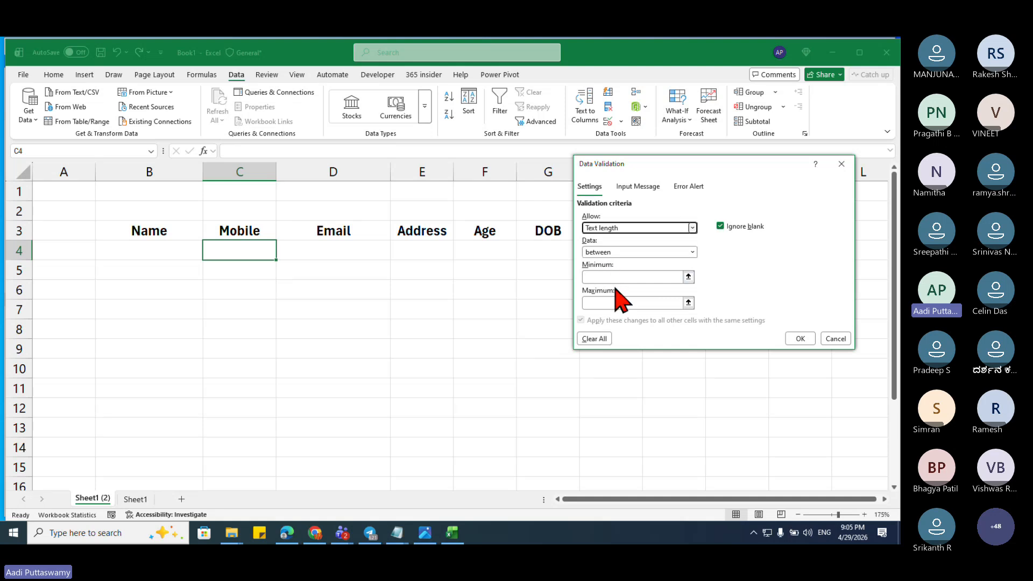
{"action": "key", "text": "Escape"}
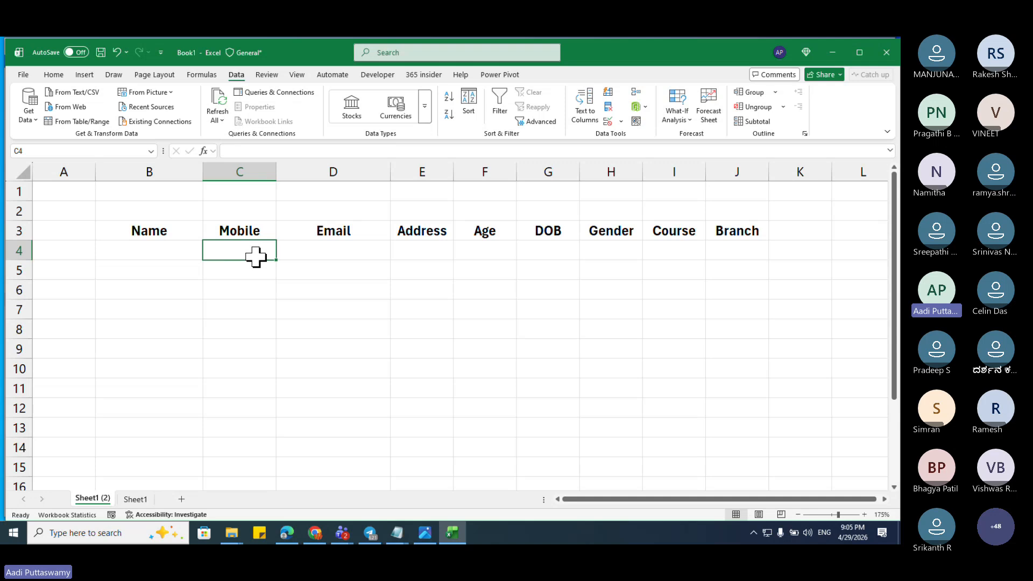
{"action": "left_click_drag", "start_coordinate": [254, 253], "coordinate": [255, 414]}
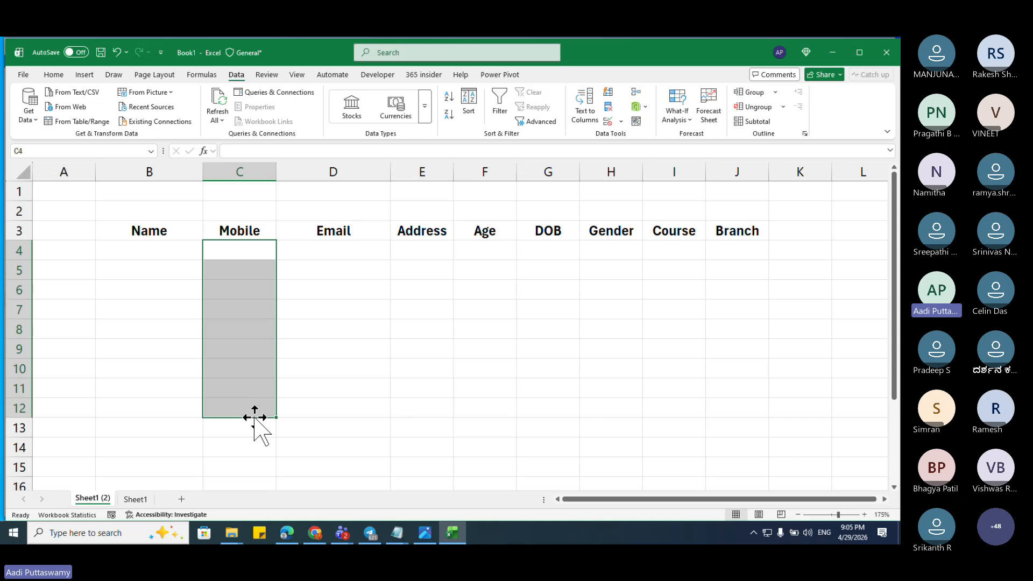
{"action": "left_click_drag", "start_coordinate": [353, 249], "coordinate": [371, 431]}
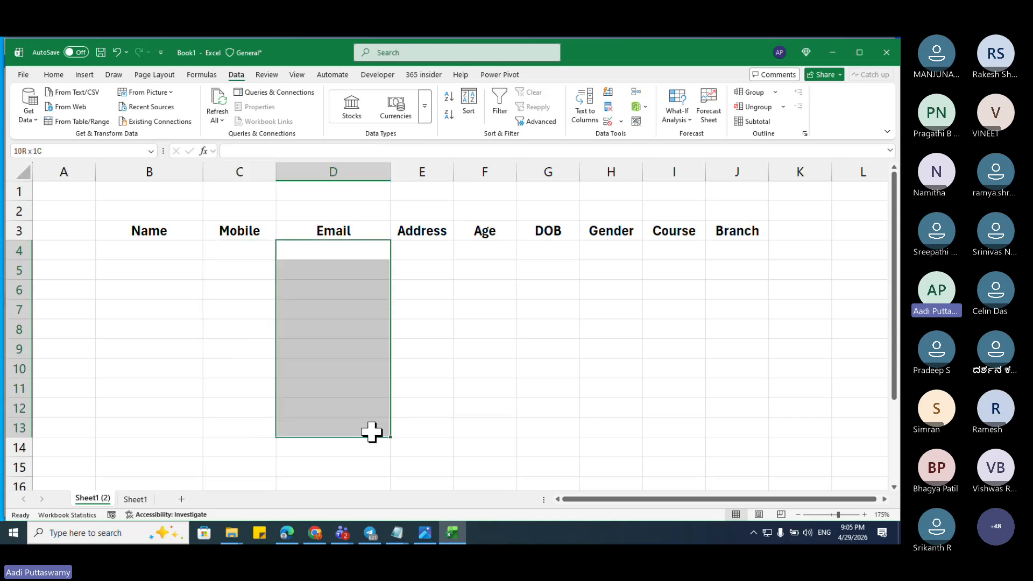
{"action": "left_click_drag", "start_coordinate": [425, 250], "coordinate": [430, 433]}
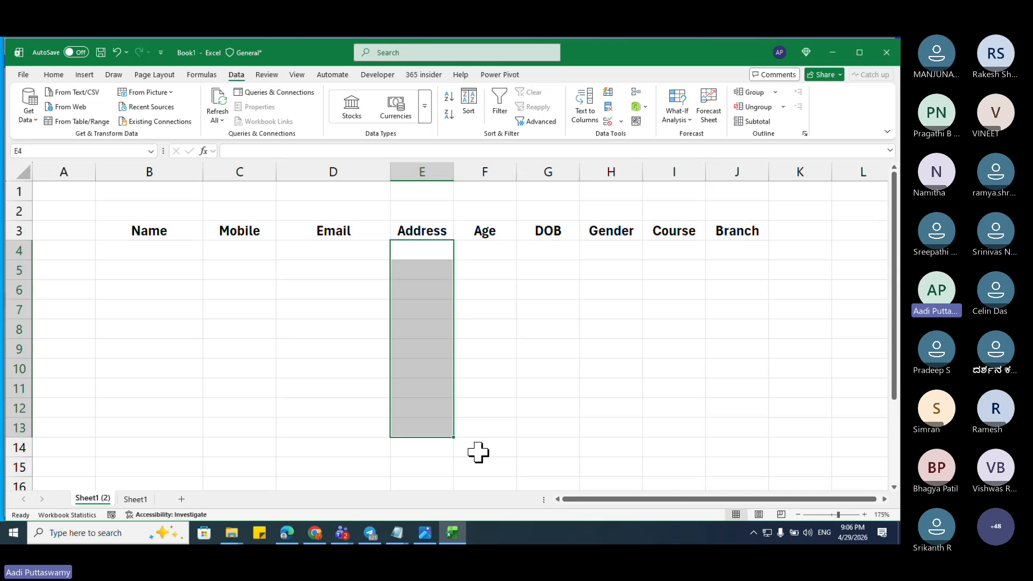
{"action": "left_click", "coordinate": [433, 250]}
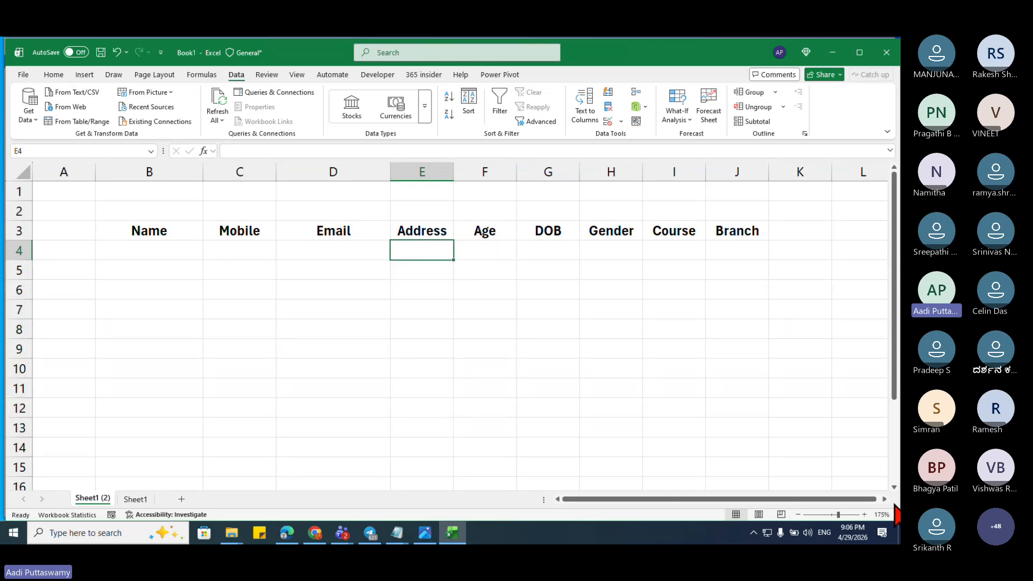
Step: Enter sample Gender values Mail and Female in H4:H5
{"action": "left_click", "coordinate": [884, 499]}
{"action": "left_click", "coordinate": [883, 499]}
{"action": "left_click", "coordinate": [884, 500]}
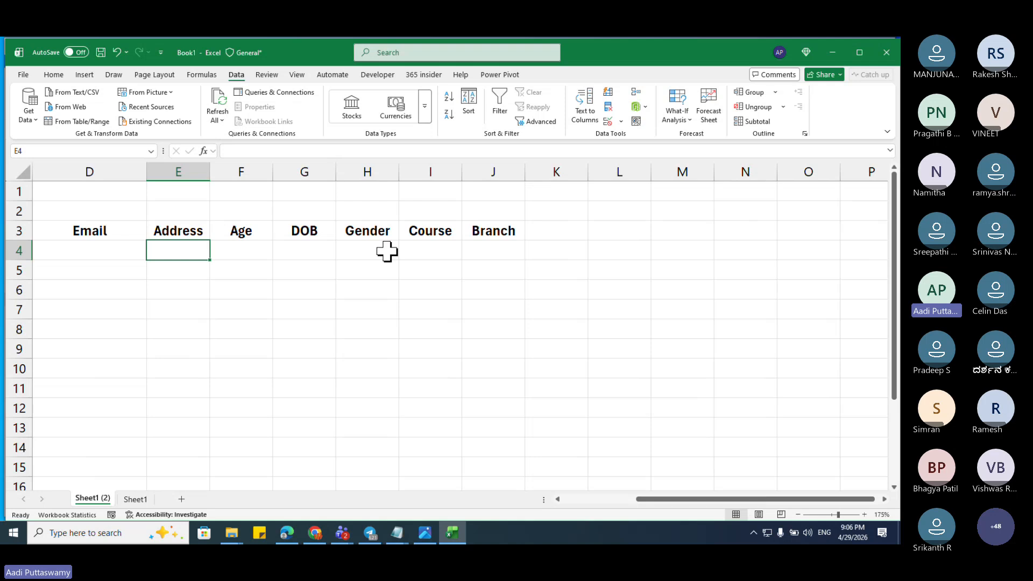
{"action": "mouse_move", "coordinate": [385, 249]}
{"action": "left_mouse_down"}
{"action": "mouse_move", "coordinate": [393, 341]}
{"action": "mouse_move", "coordinate": [381, 260]}
{"action": "left_mouse_up"}
{"action": "left_click", "coordinate": [380, 266]}
{"action": "key", "text": "Up"}
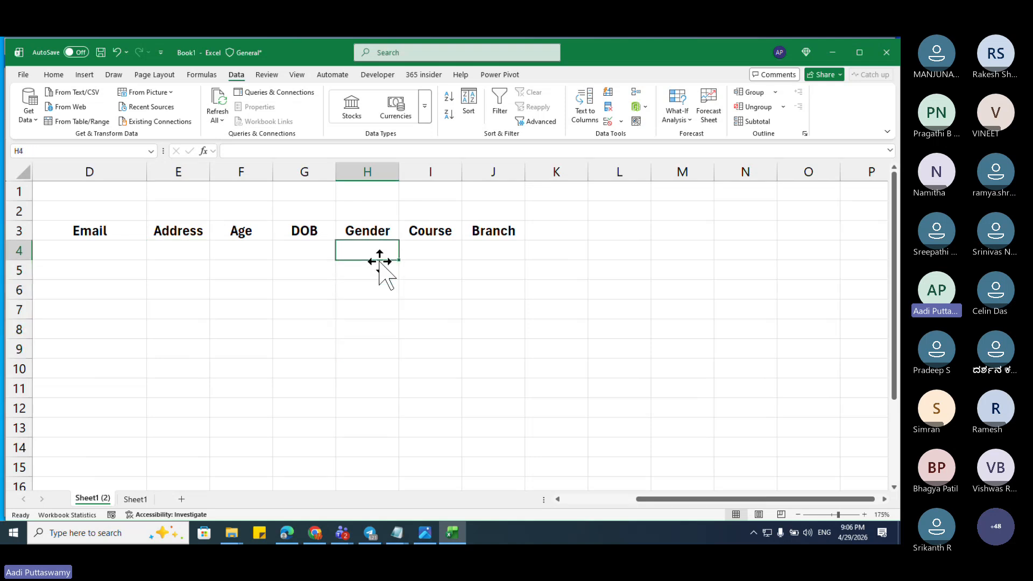
{"action": "type", "text": "Mail"}
{"action": "key", "text": "Return"}
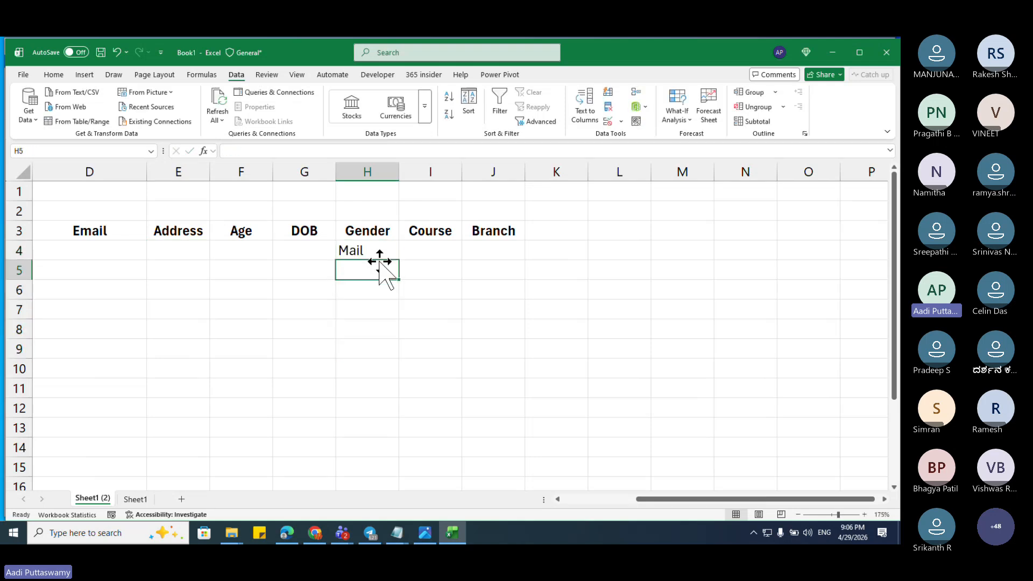
{"action": "type", "text": "Female"}
{"action": "key", "text": "Return"}
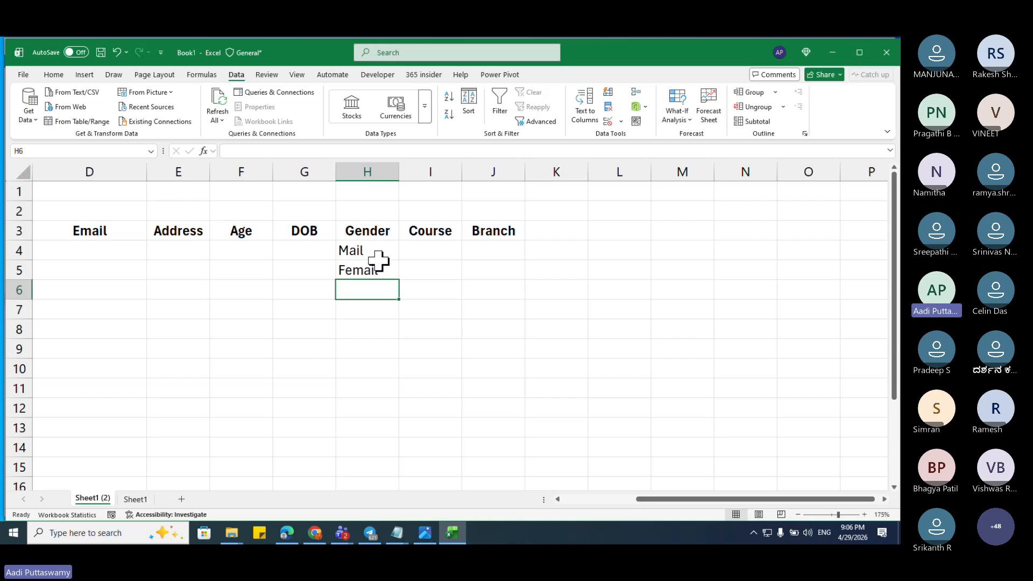
Step: Enter helper values Male and Female in L4:L5, then select the Gender cells H4:H17
{"action": "key", "text": "Up"}
{"action": "key", "text": "Up"}
{"action": "key", "text": "Right"}
{"action": "key", "text": "Right"}
{"action": "key", "text": "Right"}
{"action": "key", "text": "Right"}
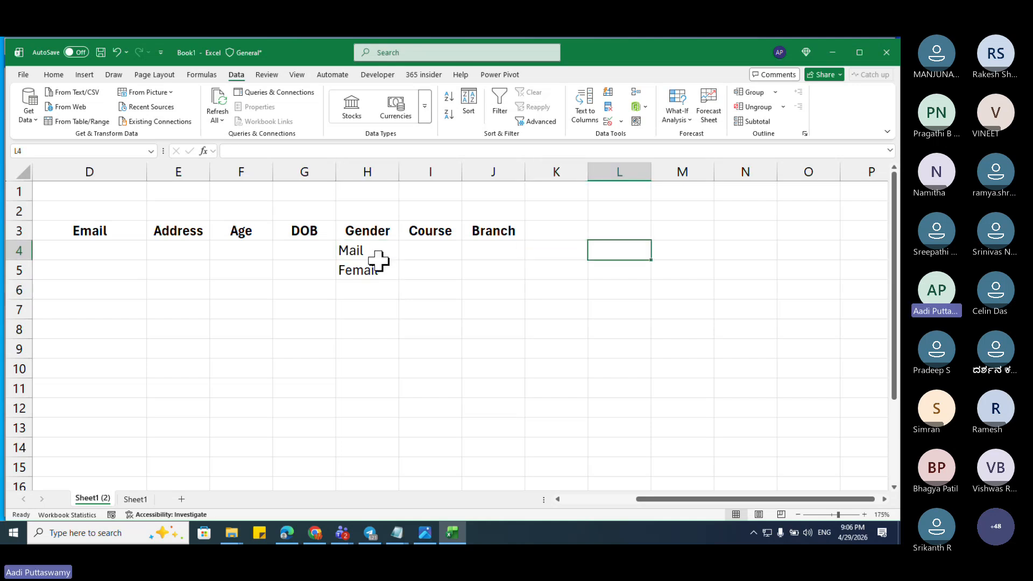
{"action": "type", "text": "Male"}
{"action": "key", "text": "Return"}
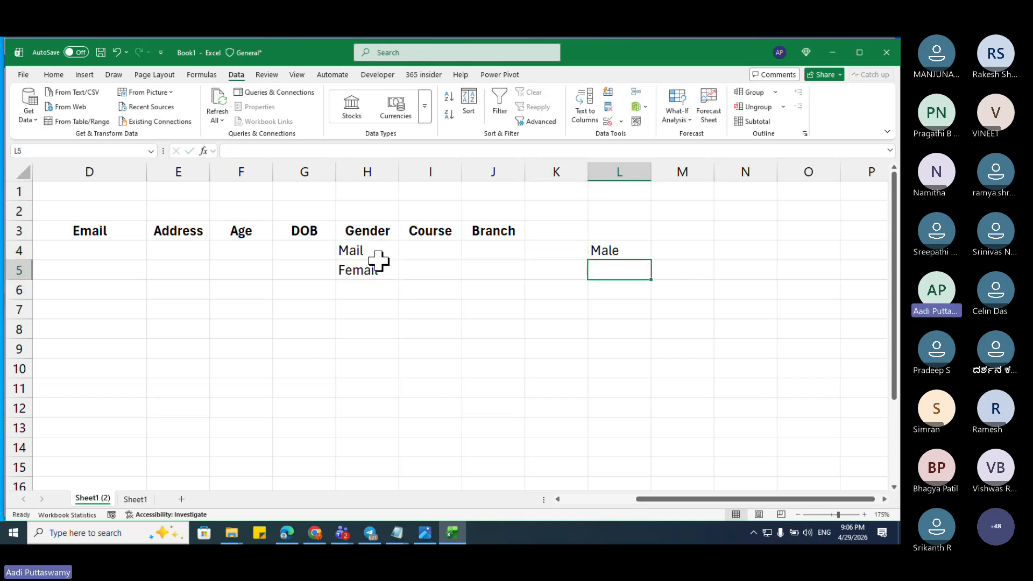
{"action": "type", "text": "Female"}
{"action": "key", "text": "Return"}
{"action": "key", "text": "Up"}
{"action": "key", "text": "Up"}
{"action": "key", "text": "Left"}
{"action": "key", "text": "Left"}
{"action": "key", "text": "Left"}
{"action": "key", "text": "Left"}
{"action": "key", "text": "shift+Down"}
{"action": "key", "text": "shift+Down"}
{"action": "key", "text": "shift+Down"}
{"action": "key", "text": "shift+Down"}
{"action": "key", "text": "shift+Down"}
{"action": "key", "text": "shift+Down"}
{"action": "key", "text": "shift+Down"}
{"action": "key", "text": "shift+Down"}
{"action": "key", "text": "shift+Down"}
{"action": "key", "text": "shift+Down"}
{"action": "key", "text": "shift+Down"}
{"action": "key", "text": "shift+Down"}
{"action": "key", "text": "shift+Down"}
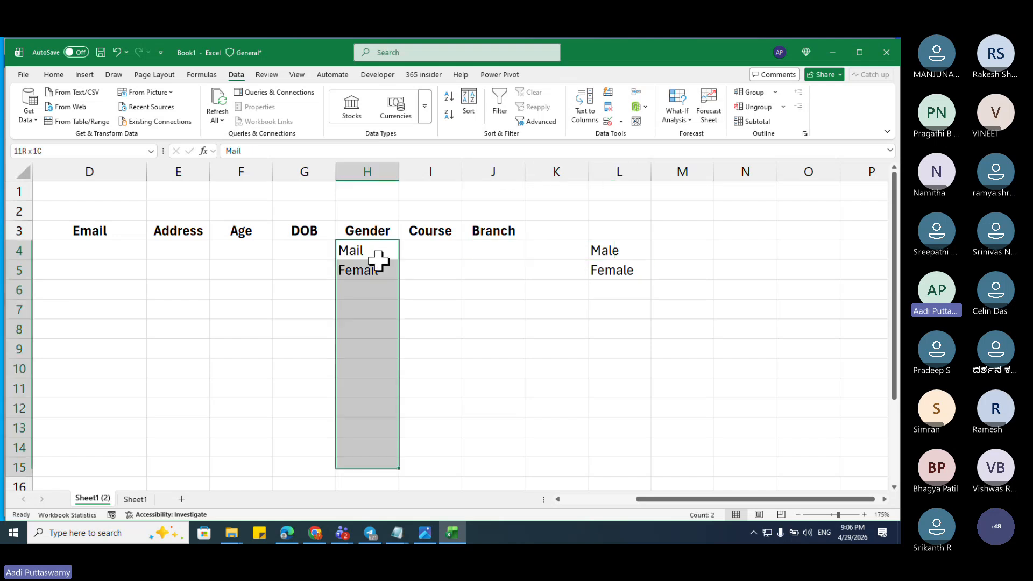
Step: Restrict H4:H17 with List validation sourced from =$L$4:$L$5
{"action": "left_click", "coordinate": [619, 122]}
{"action": "left_click", "coordinate": [640, 138]}
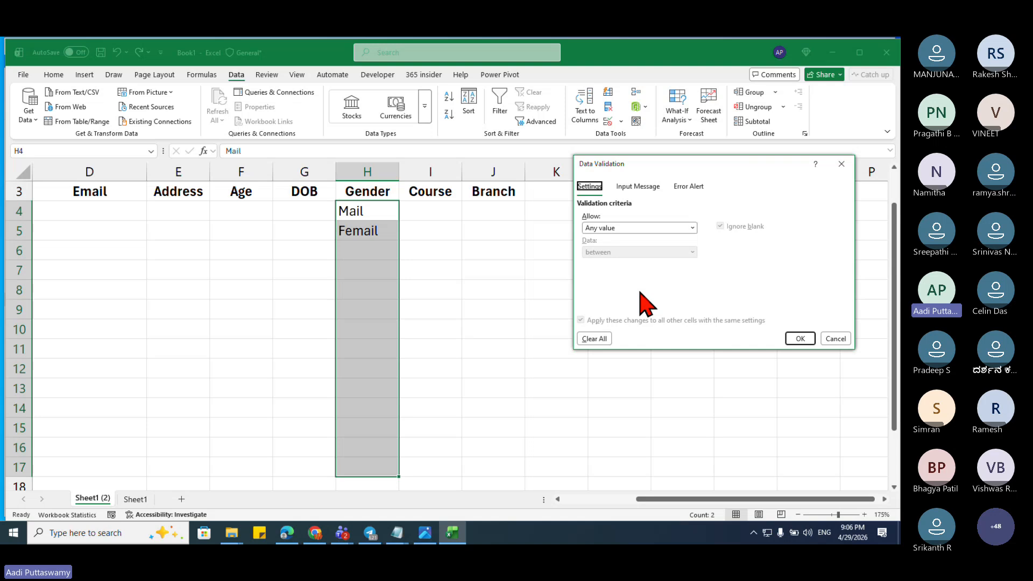
{"action": "left_click", "coordinate": [624, 228]}
{"action": "left_click", "coordinate": [603, 287]}
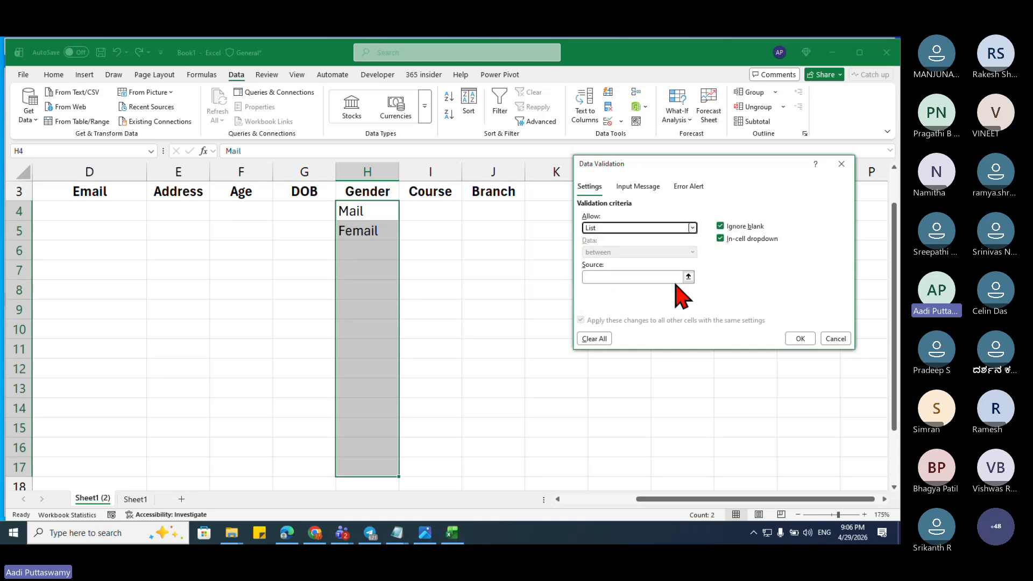
{"action": "left_click", "coordinate": [688, 277]}
{"action": "left_click_drag", "start_coordinate": [633, 214], "coordinate": [635, 223]}
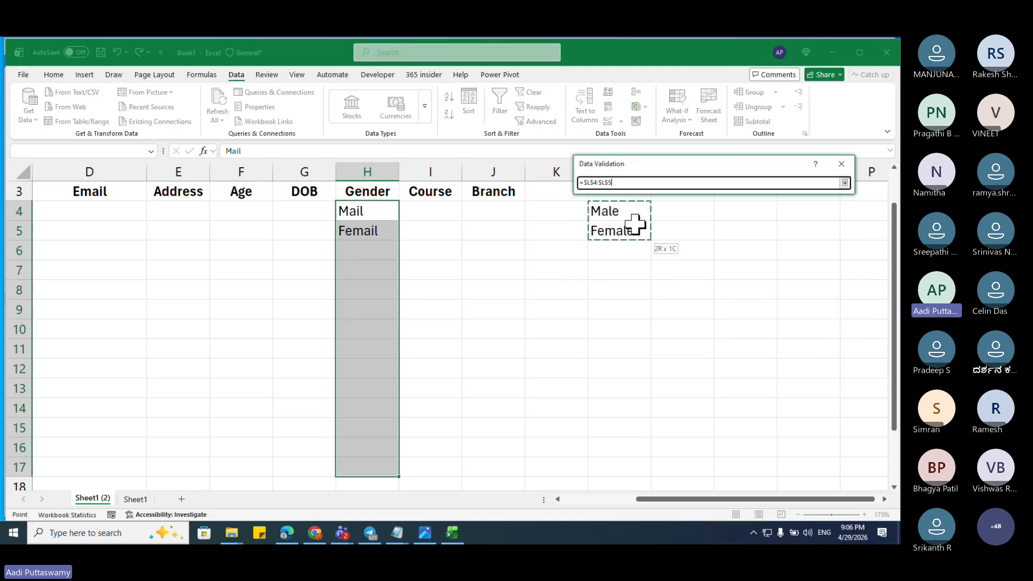
{"action": "left_click", "coordinate": [844, 183]}
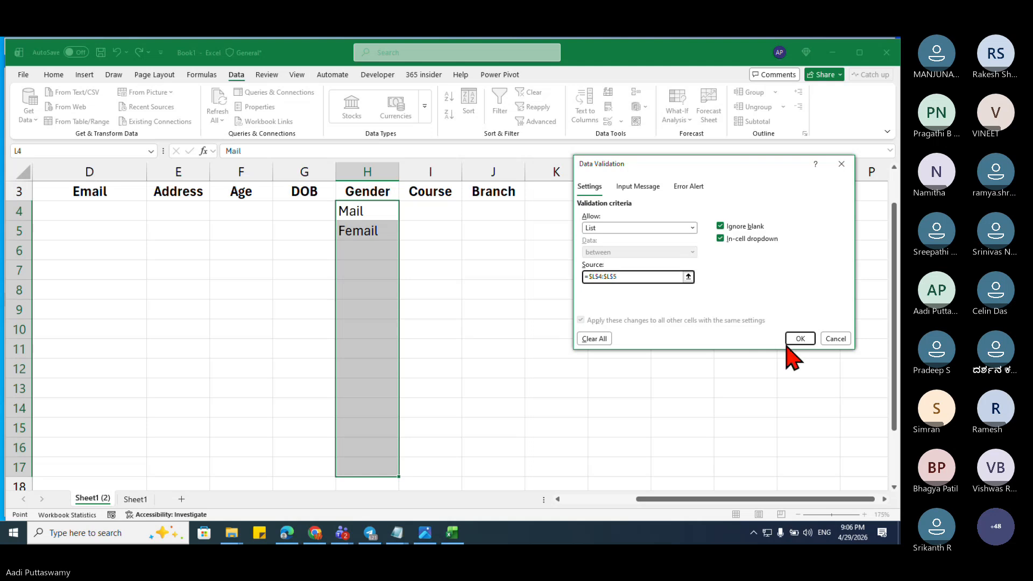
{"action": "left_click", "coordinate": [799, 338]}
Step: Pick Female in H6 from the dropdown, then test Femail in H7 and retry when rejected
{"action": "left_click", "coordinate": [388, 249]}
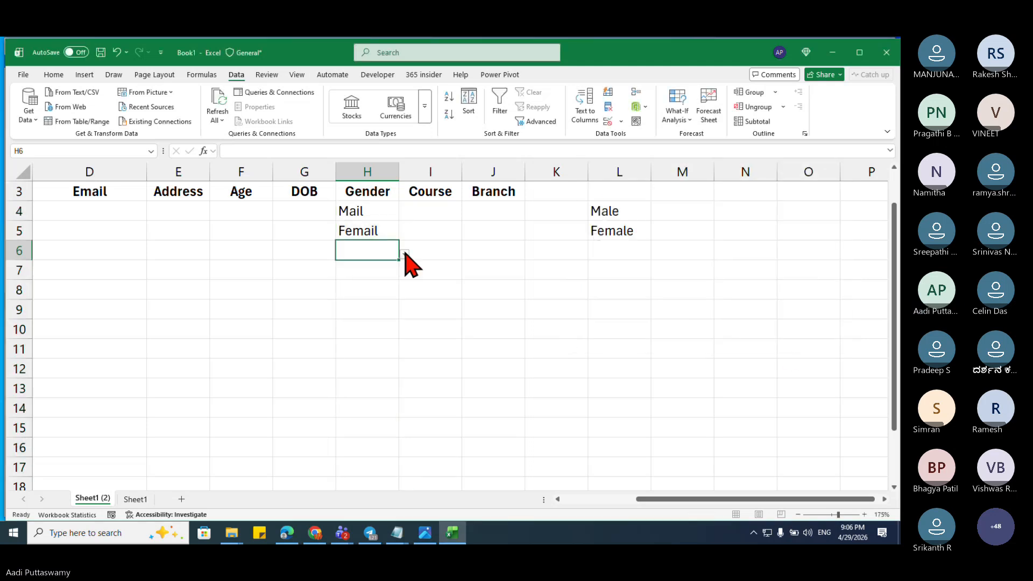
{"action": "left_click", "coordinate": [404, 254]}
{"action": "left_click", "coordinate": [377, 276]}
{"action": "key", "text": "Return"}
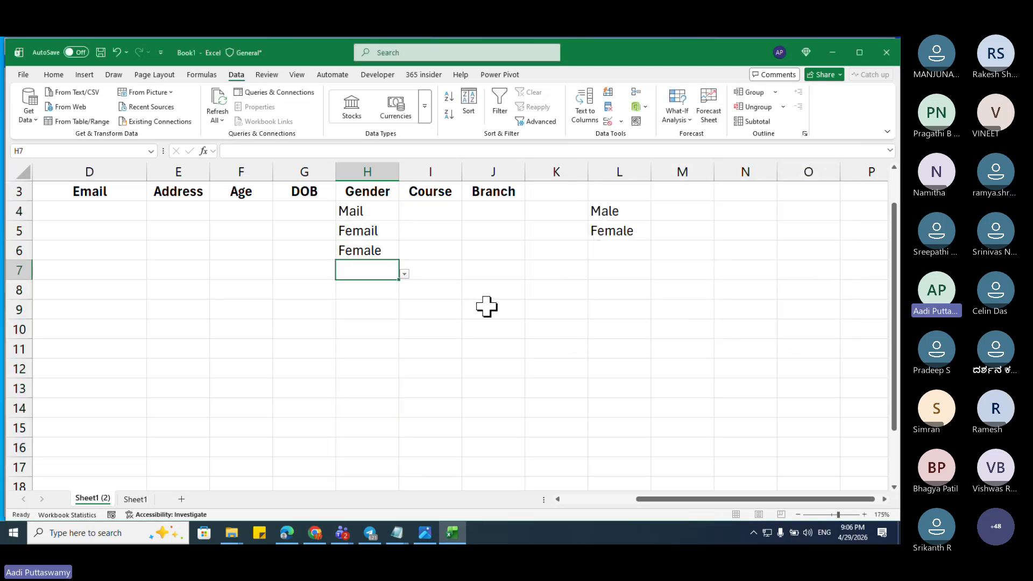
{"action": "type", "text": "Femail"}
{"action": "key", "text": "Return"}
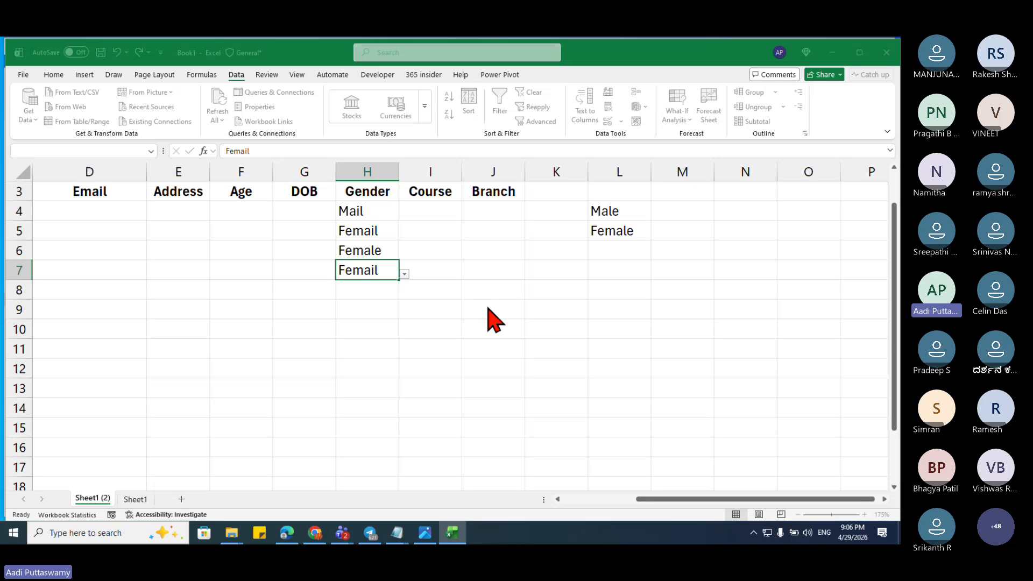
{"action": "left_click", "coordinate": [485, 313]}
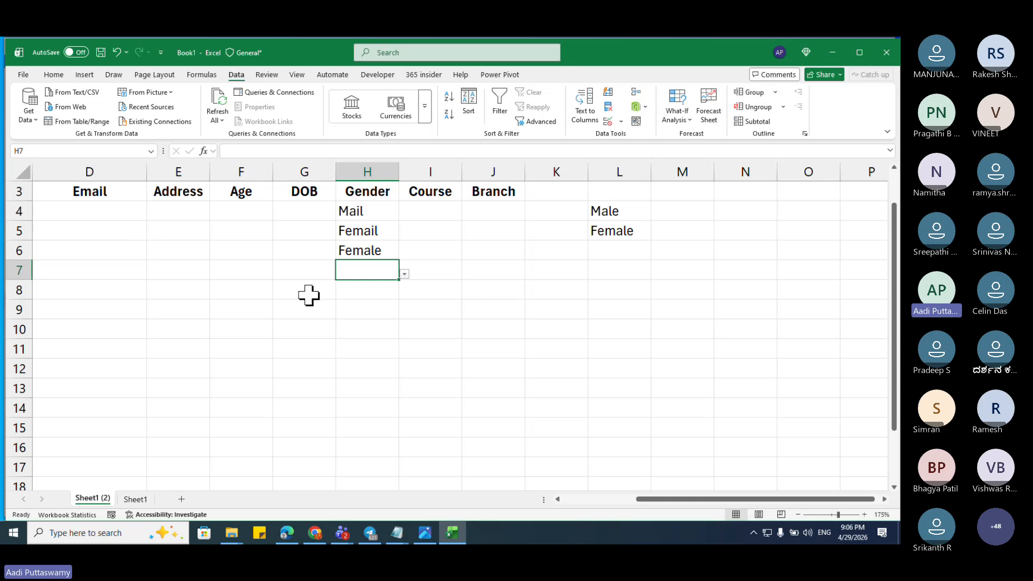
{"action": "key", "text": "Up"}
{"action": "key", "text": "ctrl+Left"}
{"action": "key", "text": "Right"}
{"action": "key", "text": "Right"}
{"action": "key", "text": "Up"}
{"action": "key", "text": "Up"}
{"action": "key", "text": "Up"}
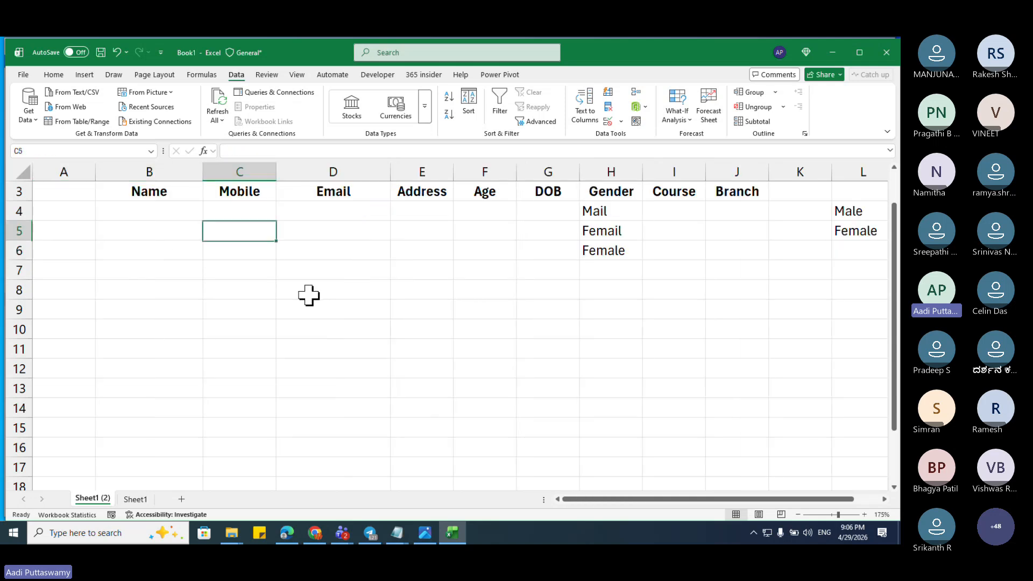
{"action": "key", "text": "Up"}
{"action": "key", "text": "Down"}
{"action": "key", "text": "Down"}
{"action": "key", "text": "Left"}
{"action": "key", "text": "shift+Right"}
{"action": "key", "text": "shift+Right"}
{"action": "key", "text": "shift+Right"}
{"action": "key", "text": "shift+Right"}
{"action": "key", "text": "shift+Right"}
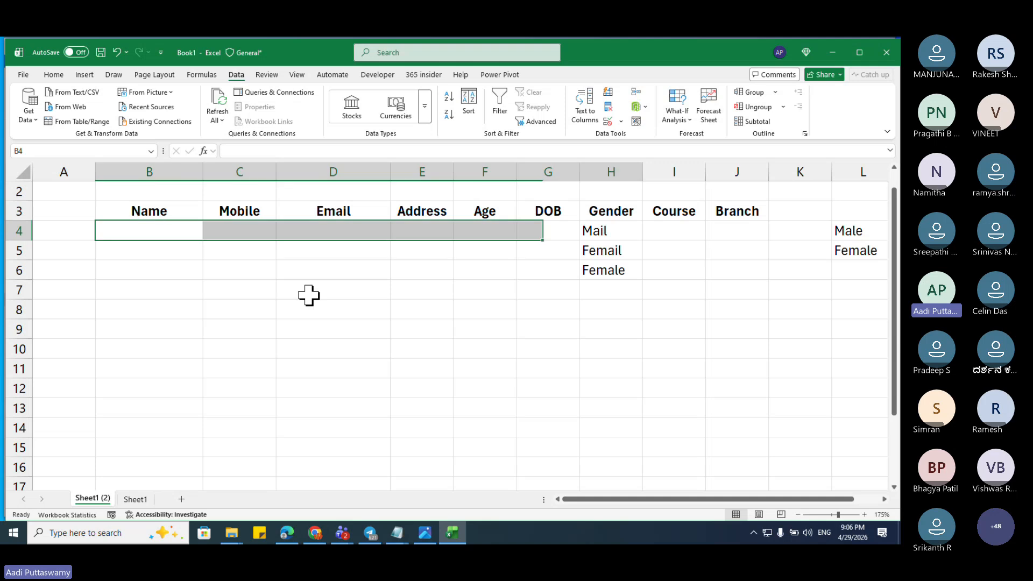
{"action": "key", "text": "shift+Right"}
{"action": "key", "text": "shift+Right"}
{"action": "key", "text": "shift+Right"}
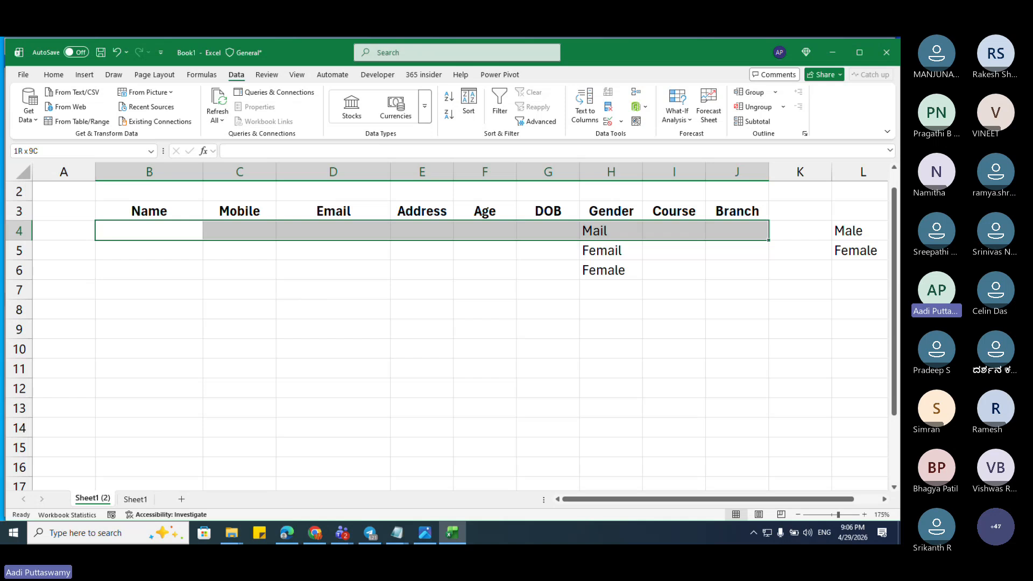
{"action": "mouse_move", "coordinate": [316, 538]}
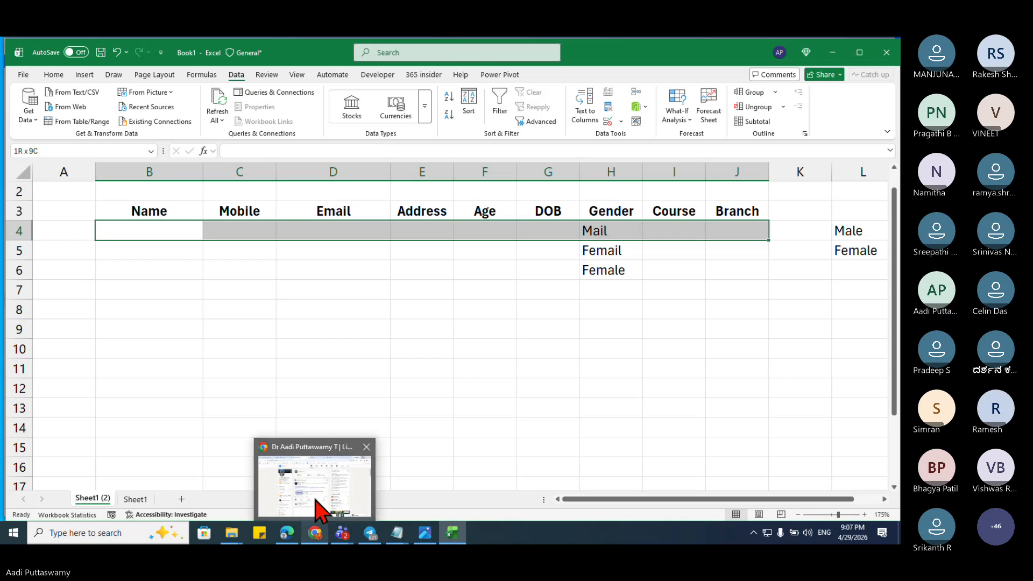
{"action": "left_click", "coordinate": [286, 513]}
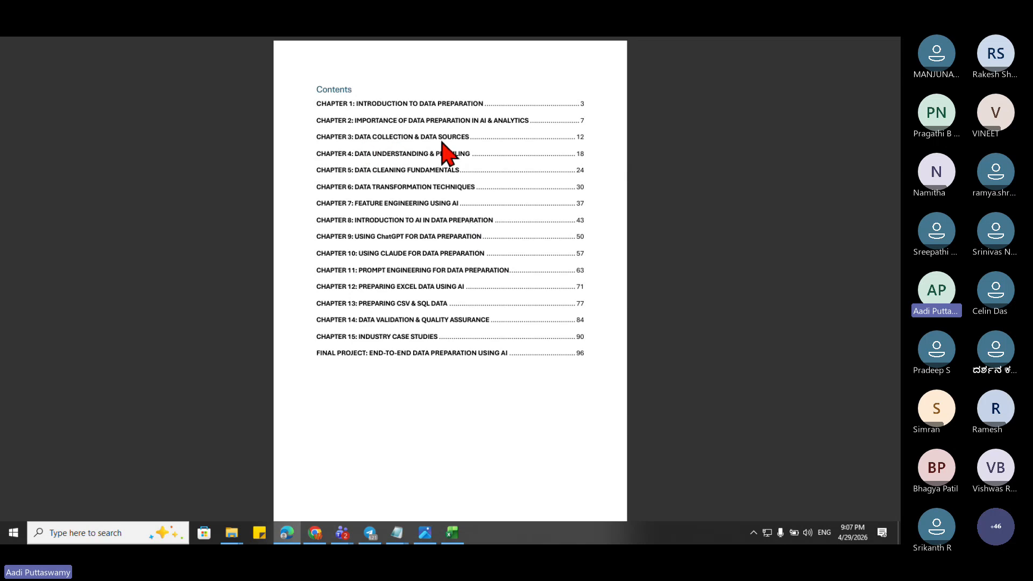
{"action": "key", "text": "alt+Tab"}
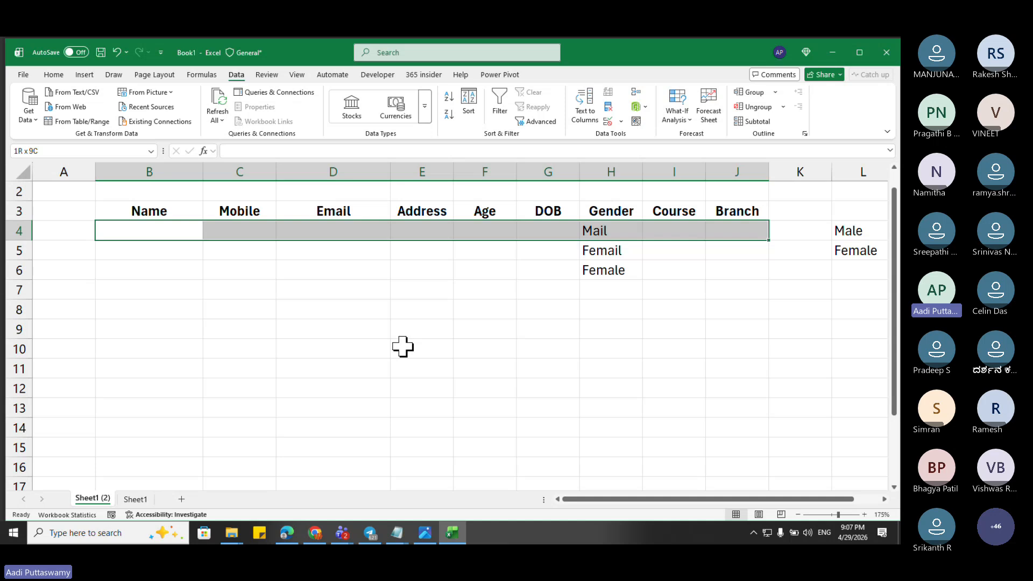
Step: Select the empty table rows from B4, then switch back to the Data Preparation PDF
{"action": "left_click_drag", "start_coordinate": [185, 233], "coordinate": [720, 391]}
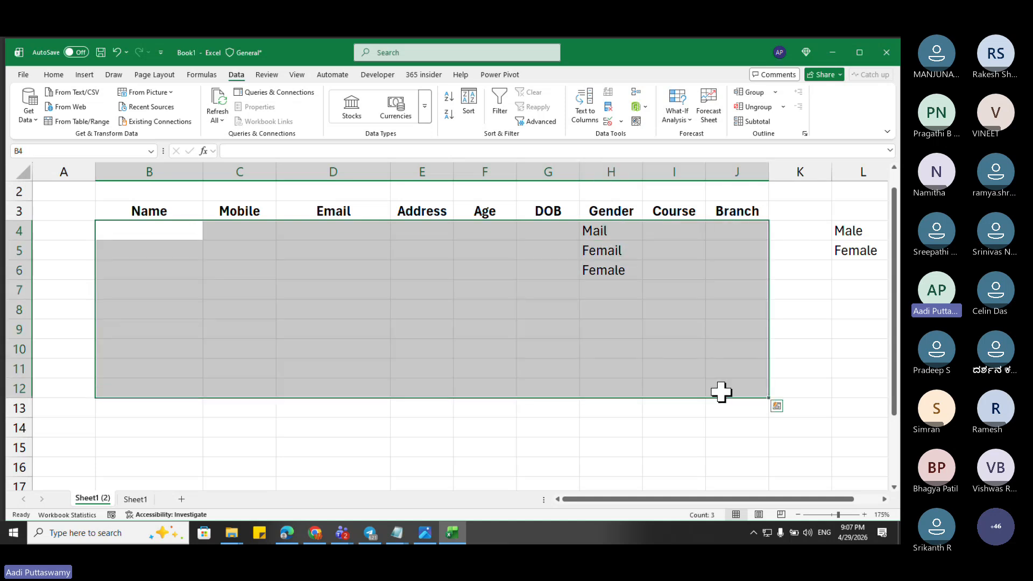
{"action": "key", "text": "alt+Tab"}
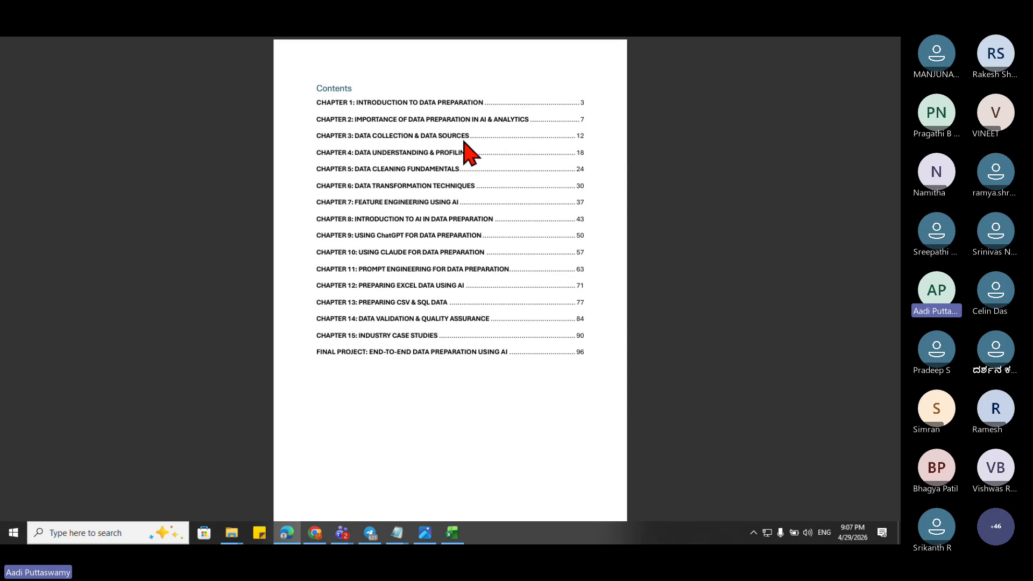
{"action": "left_click", "coordinate": [427, 531]}
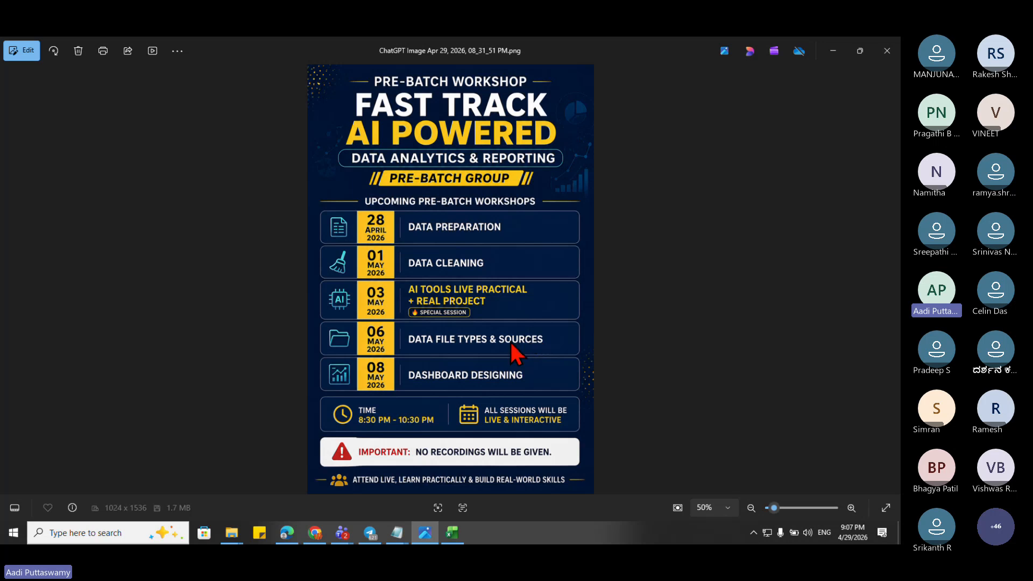
{"action": "left_click", "coordinate": [833, 50]}
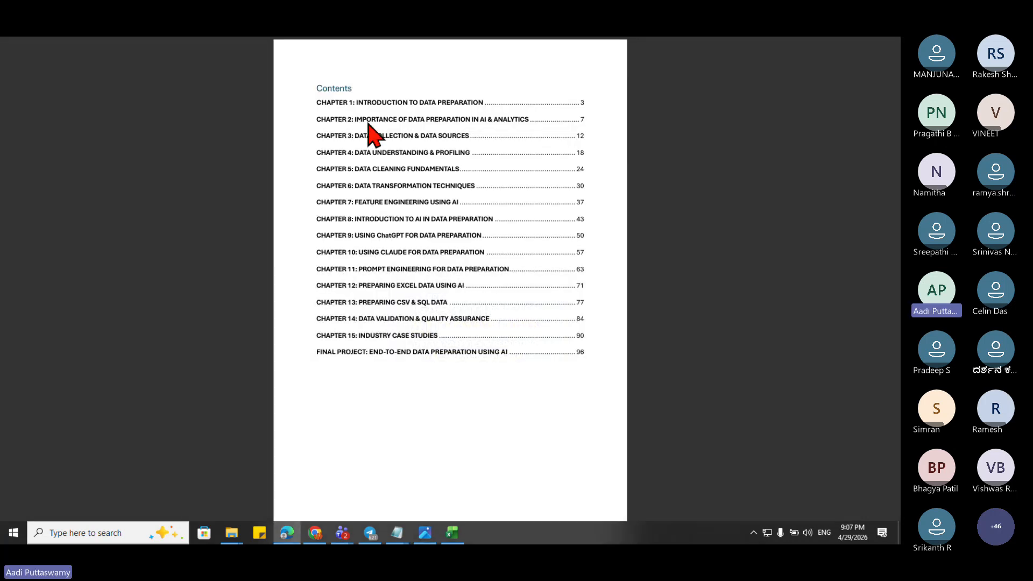
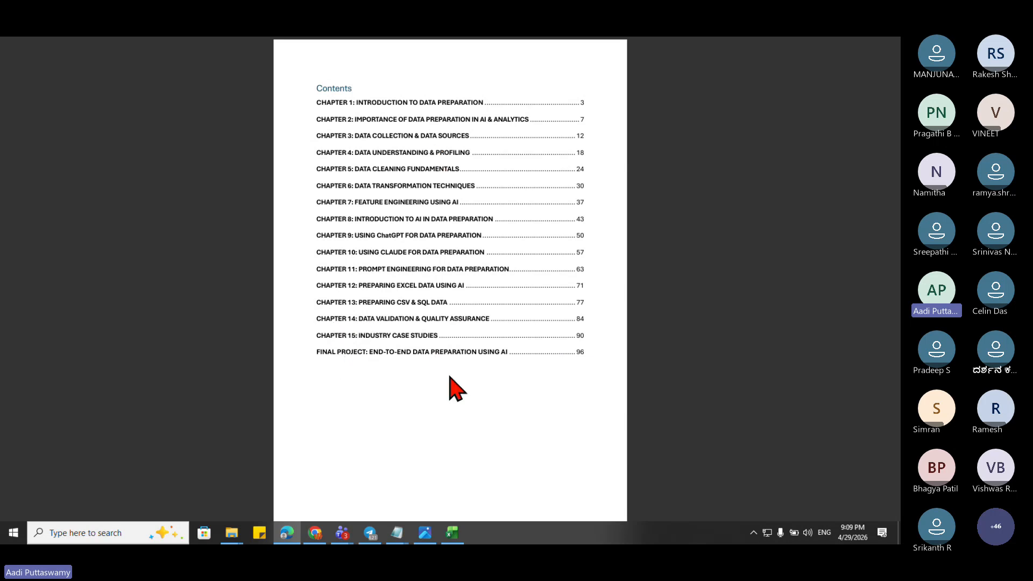
Step: Put the Acrobat course contents page aside by showing the Windows desktop, then refresh the desktop
{"action": "key", "text": "super+d"}
{"action": "right_click", "coordinate": [409, 301]}
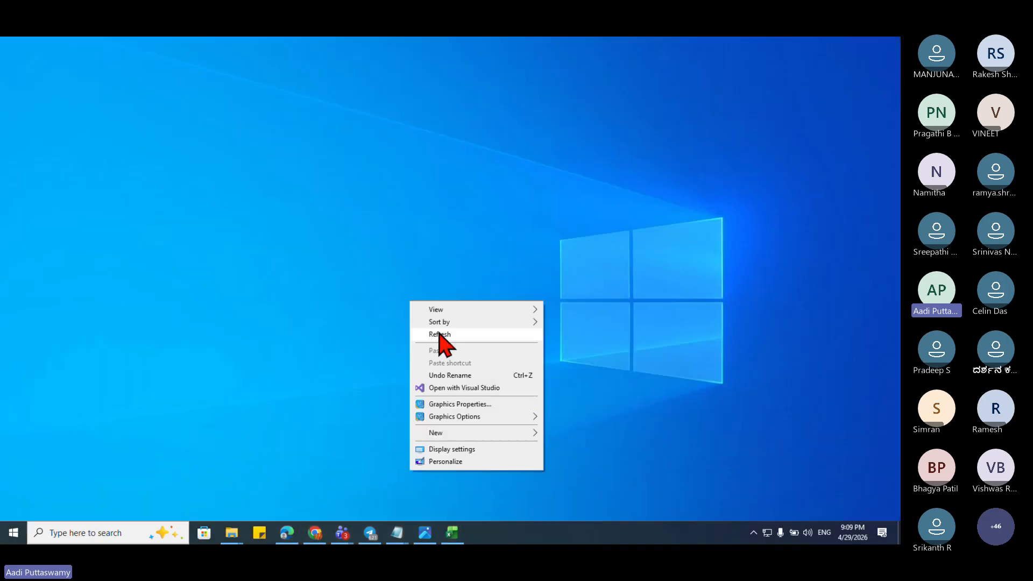
{"action": "left_click", "coordinate": [439, 333]}
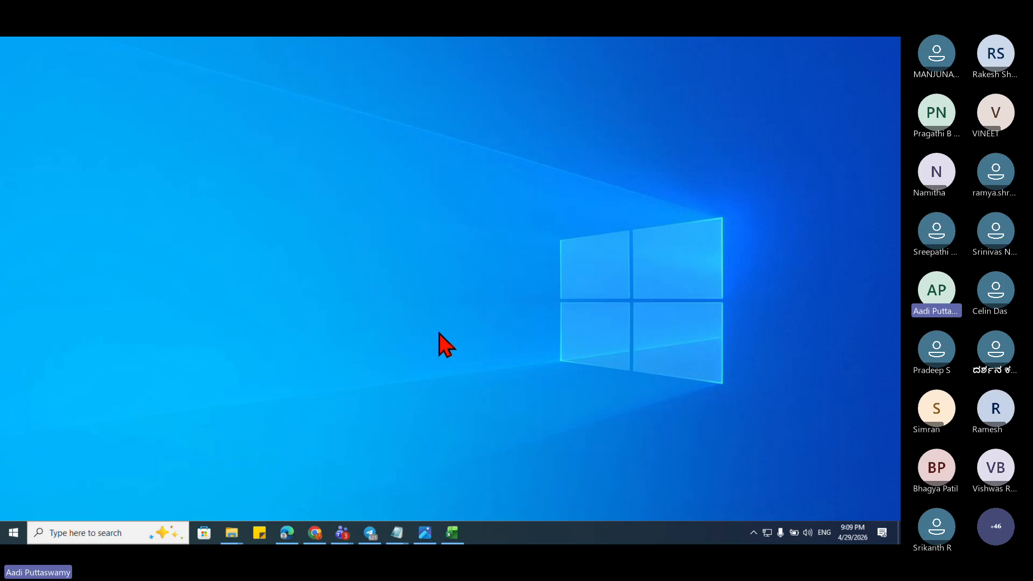
Step: Back in Book1, clear the stray gender entries from B4:K14
{"action": "left_click", "coordinate": [451, 532]}
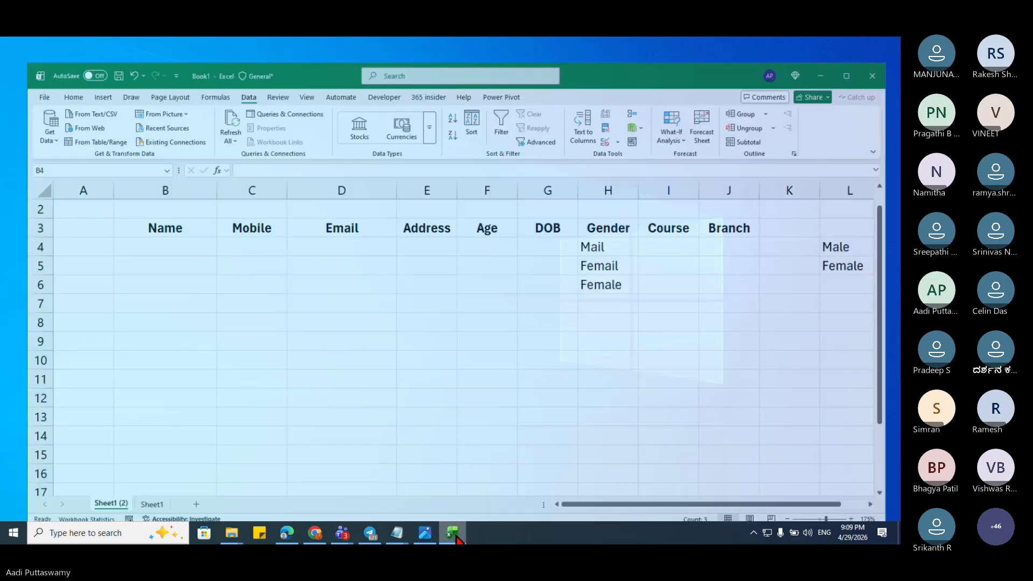
{"action": "left_click_drag", "start_coordinate": [162, 235], "coordinate": [831, 426]}
{"action": "key", "text": "Delete"}
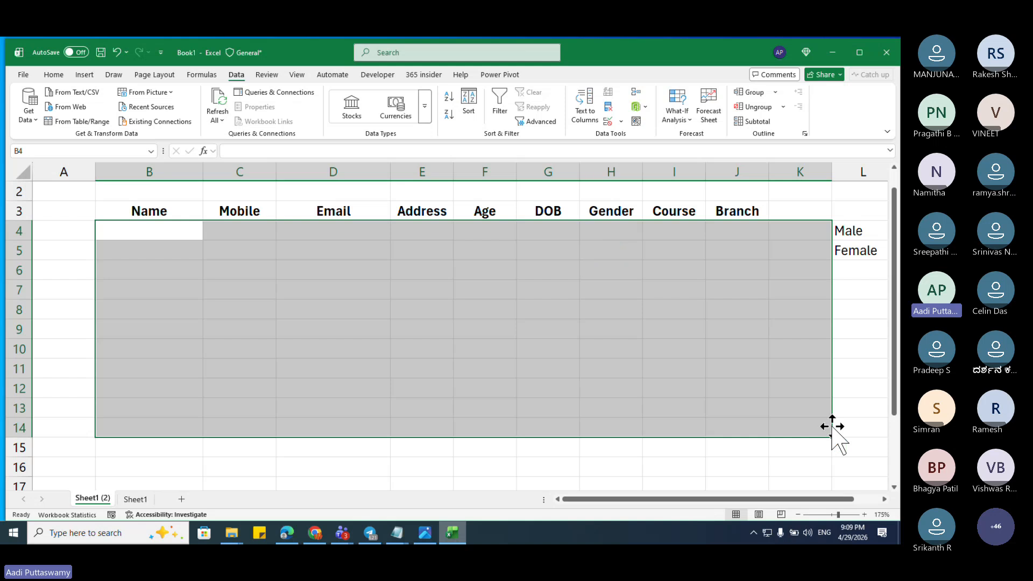
{"action": "key", "text": "Right"}
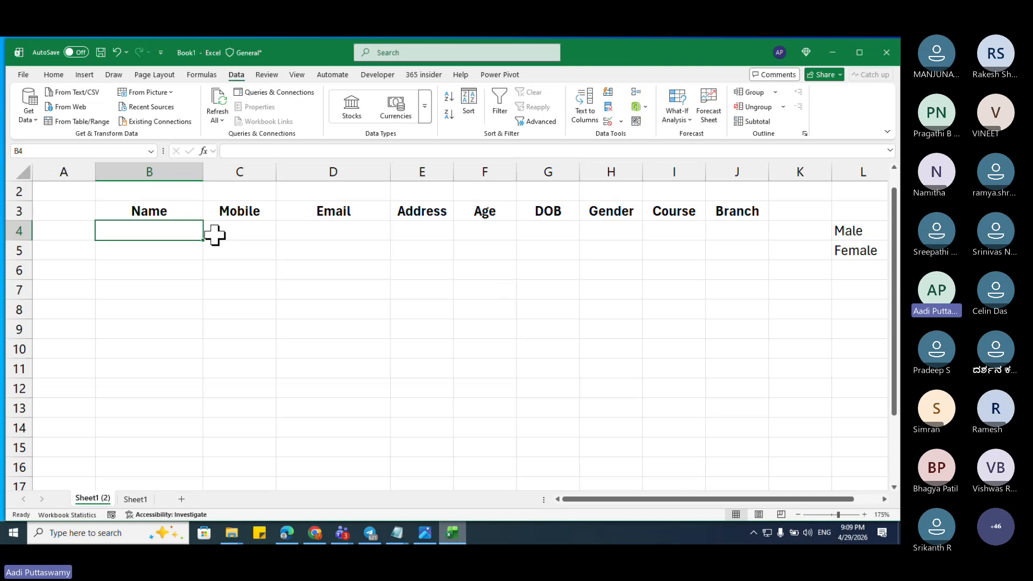
{"action": "left_click_drag", "start_coordinate": [177, 212], "coordinate": [446, 294]}
{"action": "left_click_drag", "start_coordinate": [490, 321], "coordinate": [728, 411]}
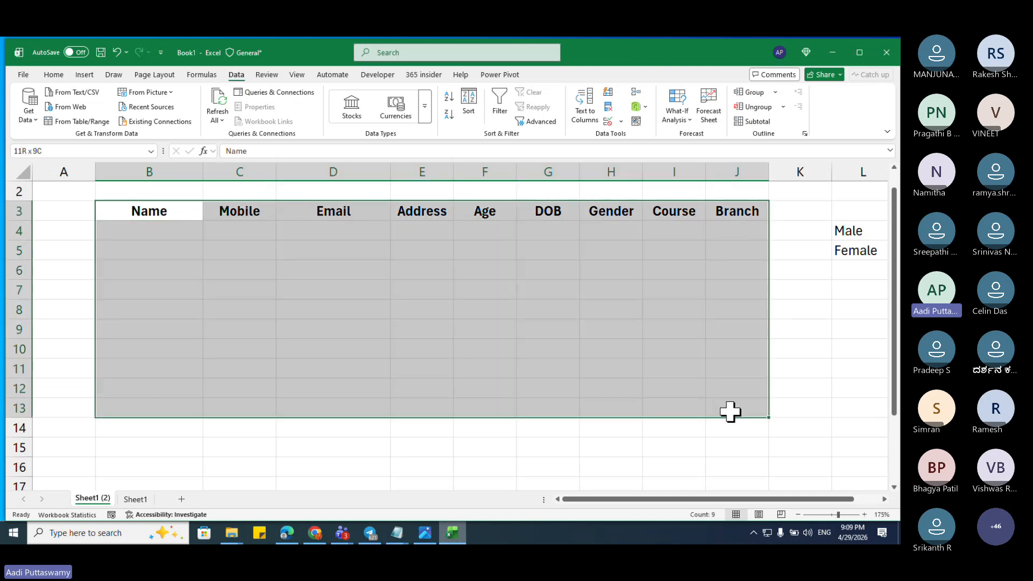
{"action": "left_click", "coordinate": [472, 339]}
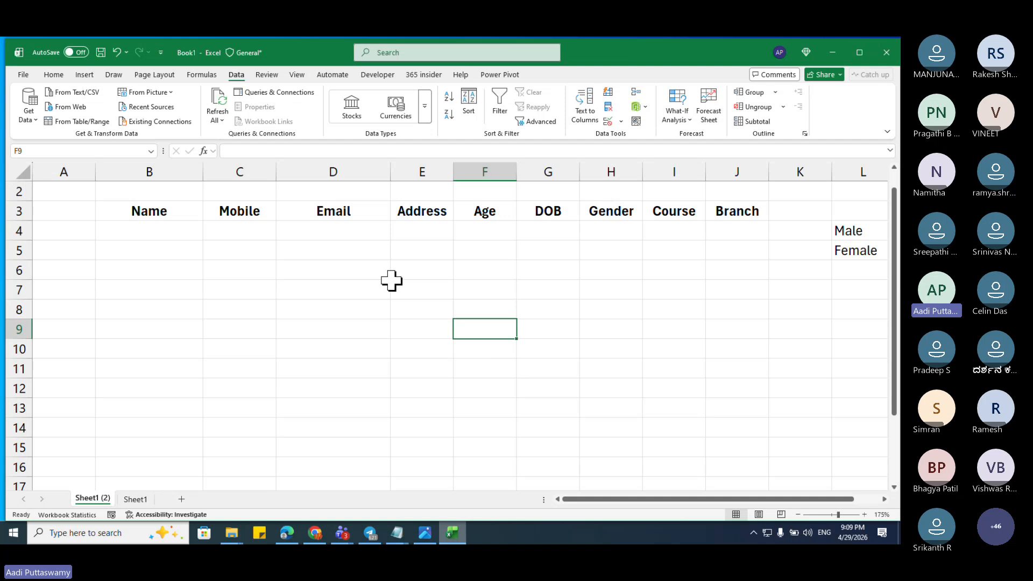
Step: Move the Male/Female list from L4:L5 to P4:P5 and return to cell B4
{"action": "left_click_drag", "start_coordinate": [860, 232], "coordinate": [860, 262]}
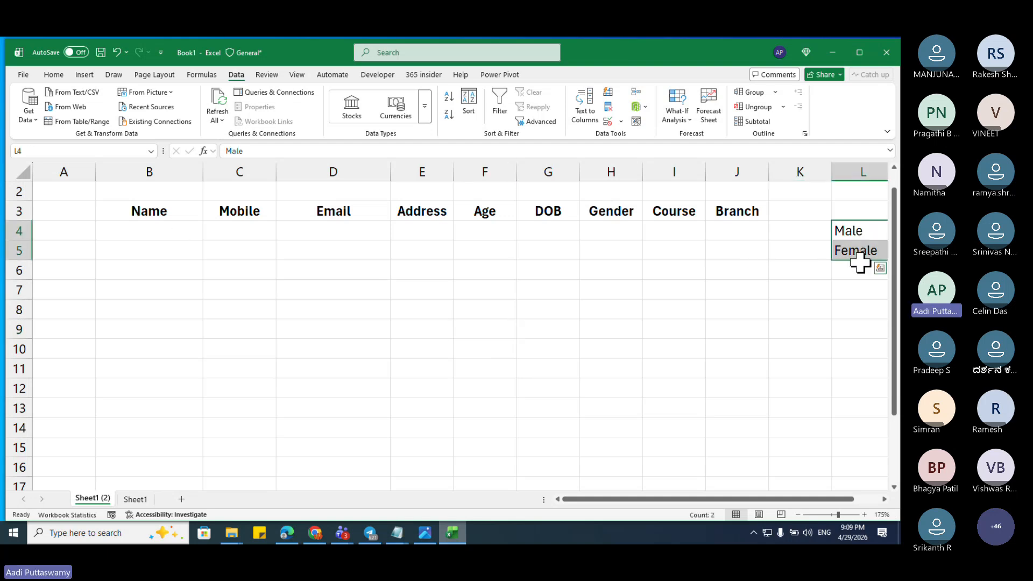
{"action": "left_click_drag", "start_coordinate": [846, 221], "coordinate": [304, 244]}
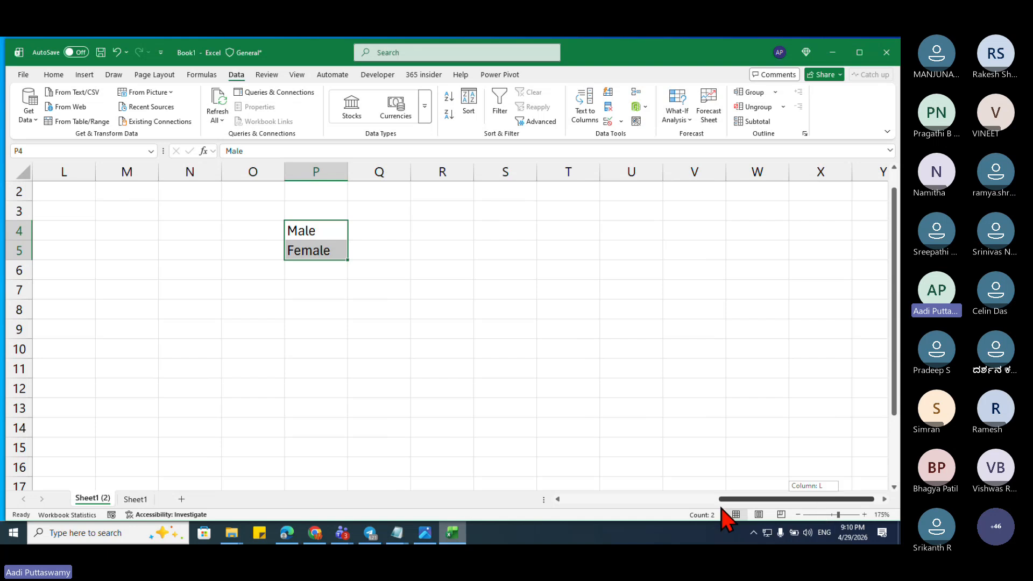
{"action": "left_click_drag", "start_coordinate": [722, 508], "coordinate": [544, 511]}
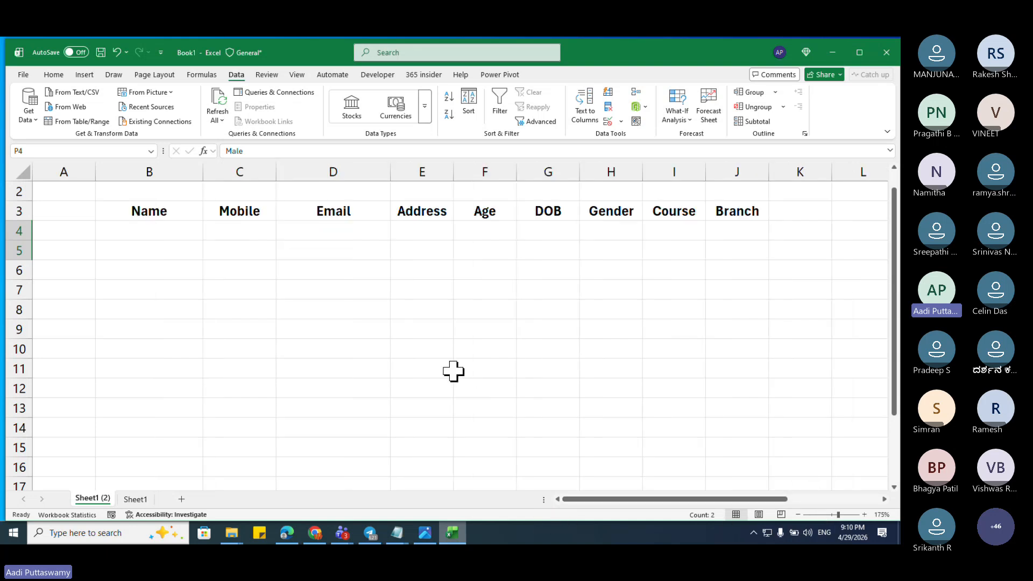
{"action": "left_click", "coordinate": [187, 247]}
{"action": "key", "text": "Up"}
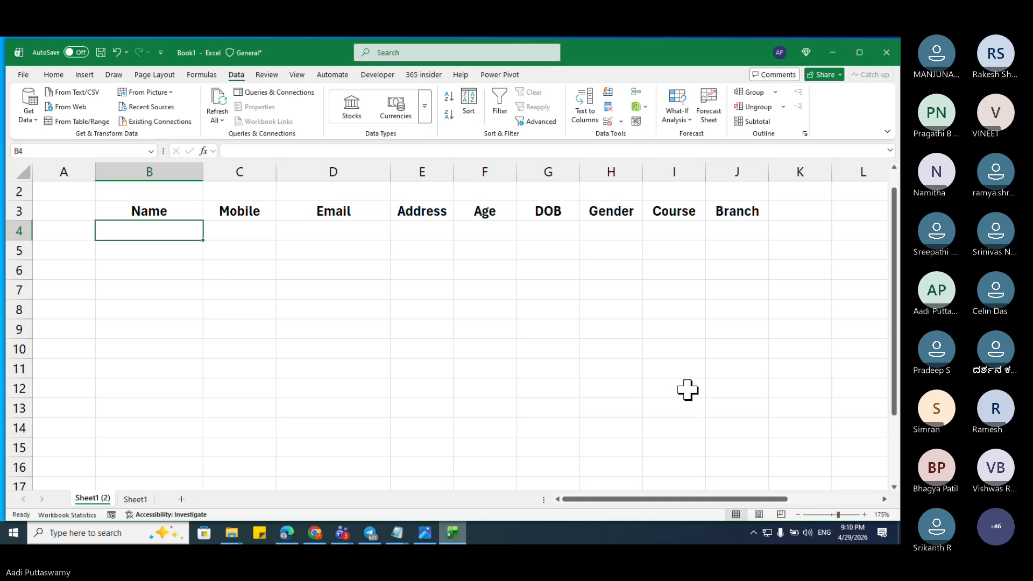
Step: Enter Name01 in B4 and autofill the series down to Name20 in B23
{"action": "left_click_drag", "start_coordinate": [155, 234], "coordinate": [157, 330]}
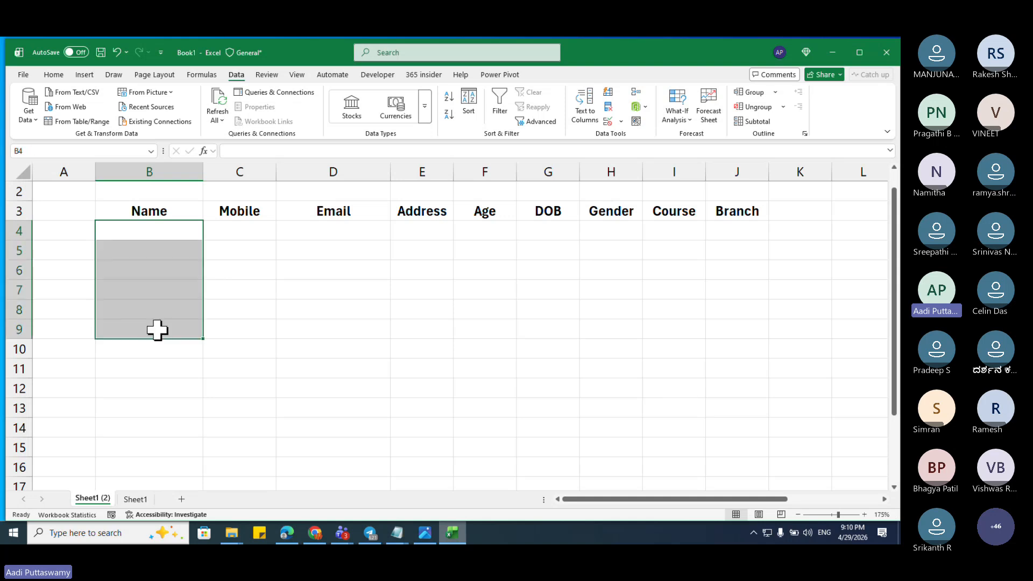
{"action": "left_click", "coordinate": [162, 233]}
{"action": "type", "text": "Name"}
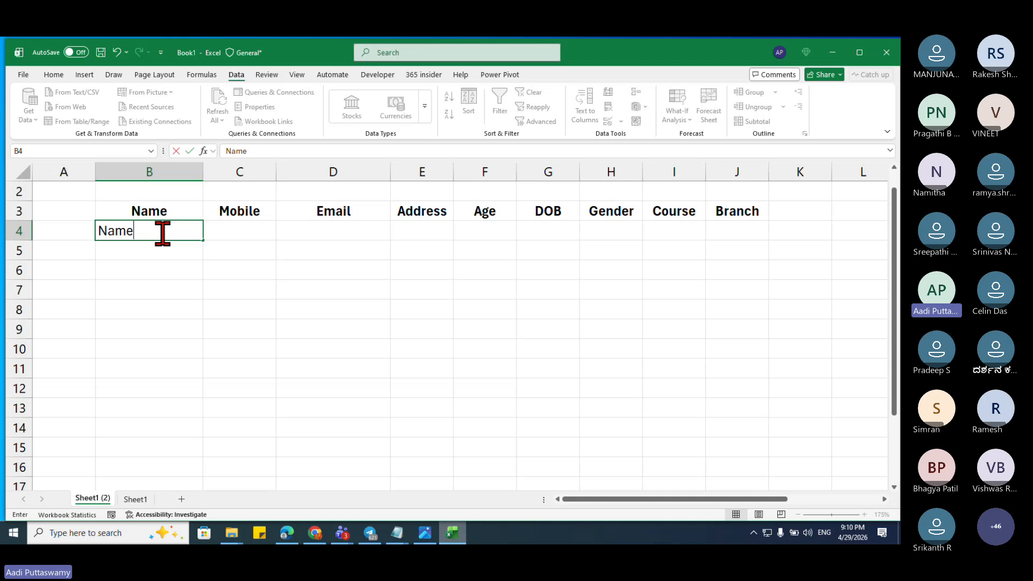
{"action": "type", "text": "01"}
{"action": "key", "text": "Return"}
{"action": "left_click", "coordinate": [177, 233]}
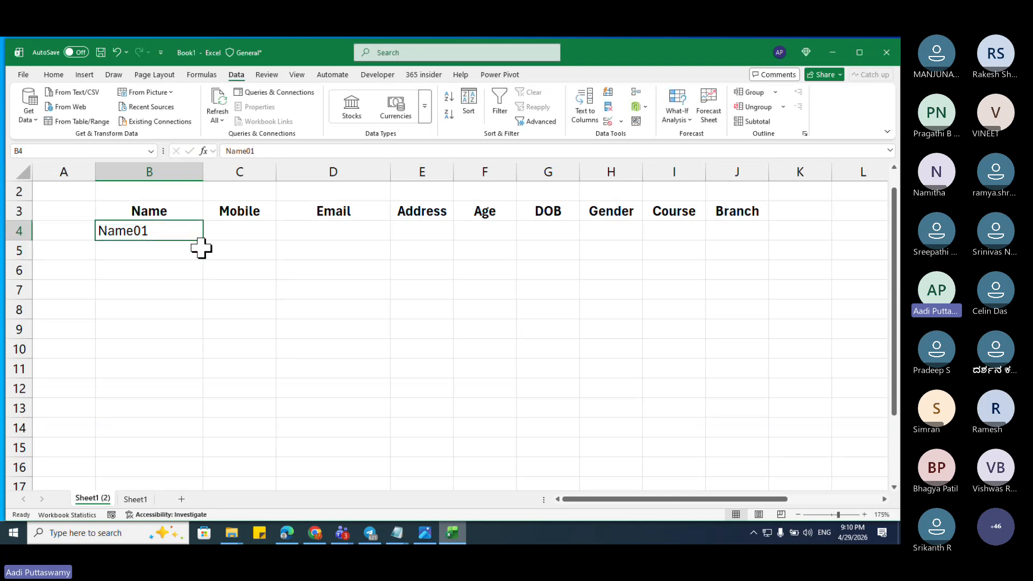
{"action": "left_click_drag", "start_coordinate": [204, 244], "coordinate": [219, 473]}
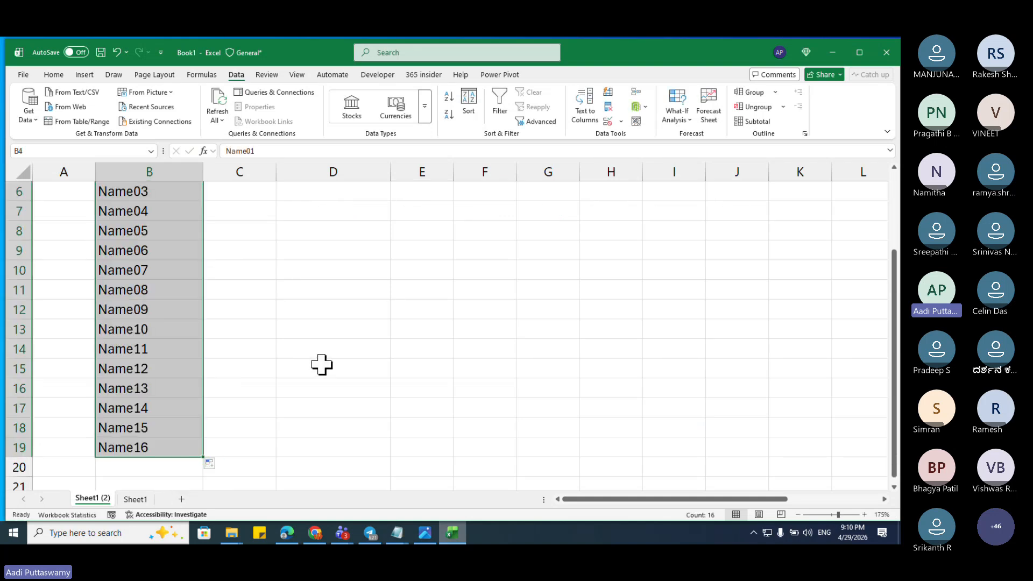
{"action": "scroll", "coordinate": [321, 365], "scroll_direction": "up", "scroll_amount": 2}
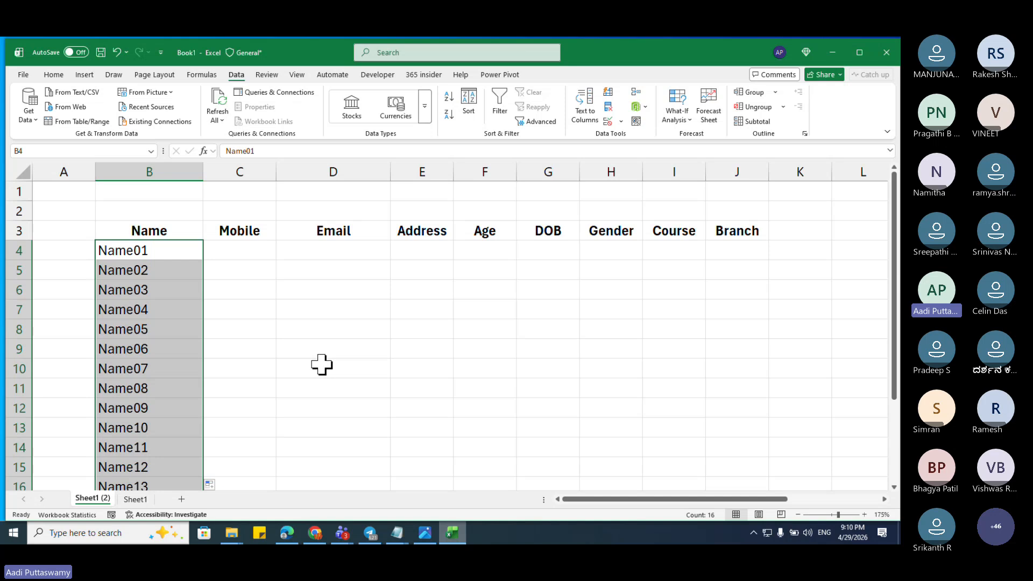
{"action": "scroll", "coordinate": [321, 364], "scroll_direction": "down", "scroll_amount": 6}
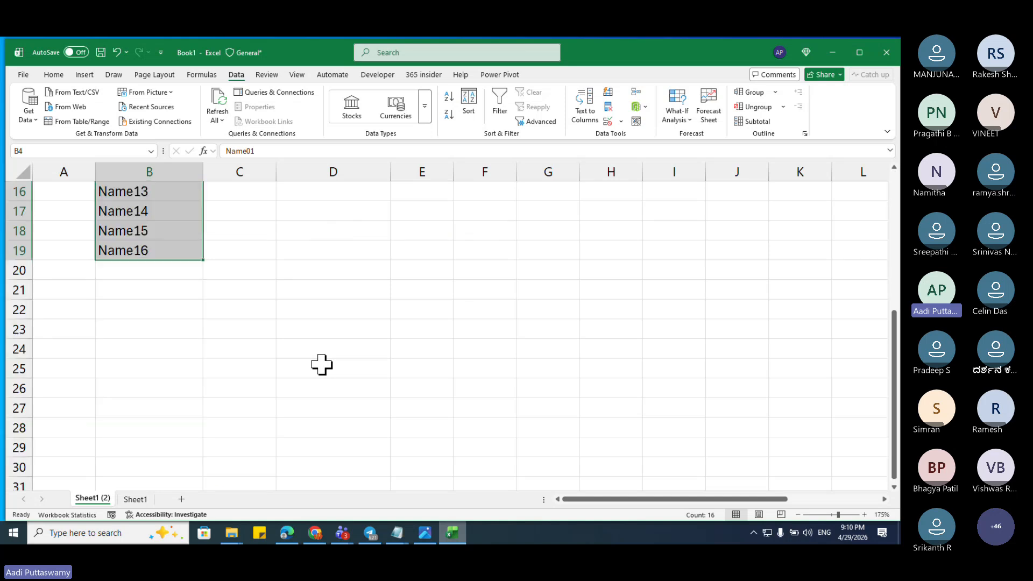
{"action": "left_click_drag", "start_coordinate": [202, 201], "coordinate": [205, 277]}
{"action": "scroll", "coordinate": [312, 300], "scroll_direction": "up", "scroll_amount": 6}
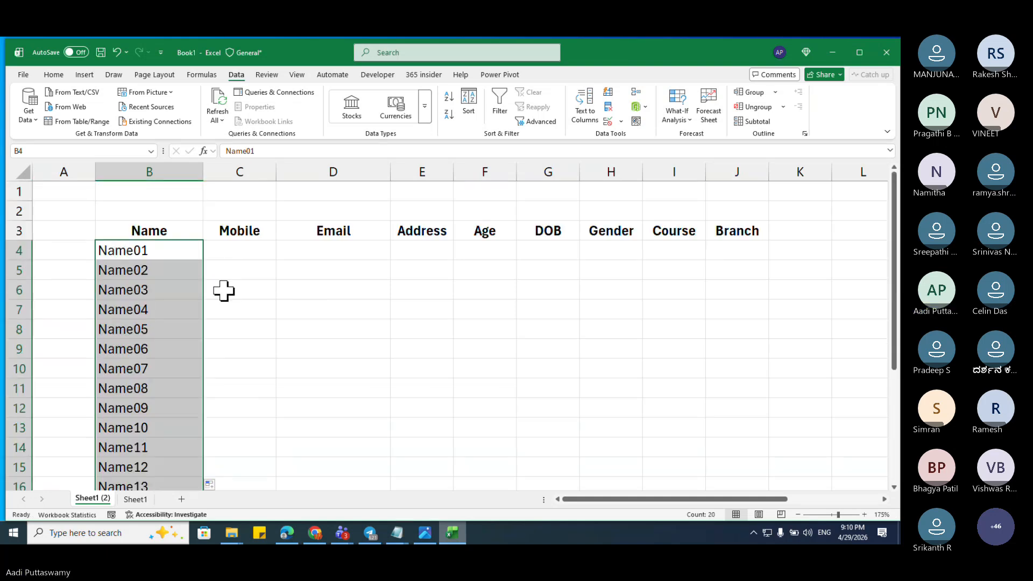
{"action": "left_click", "coordinate": [242, 261]}
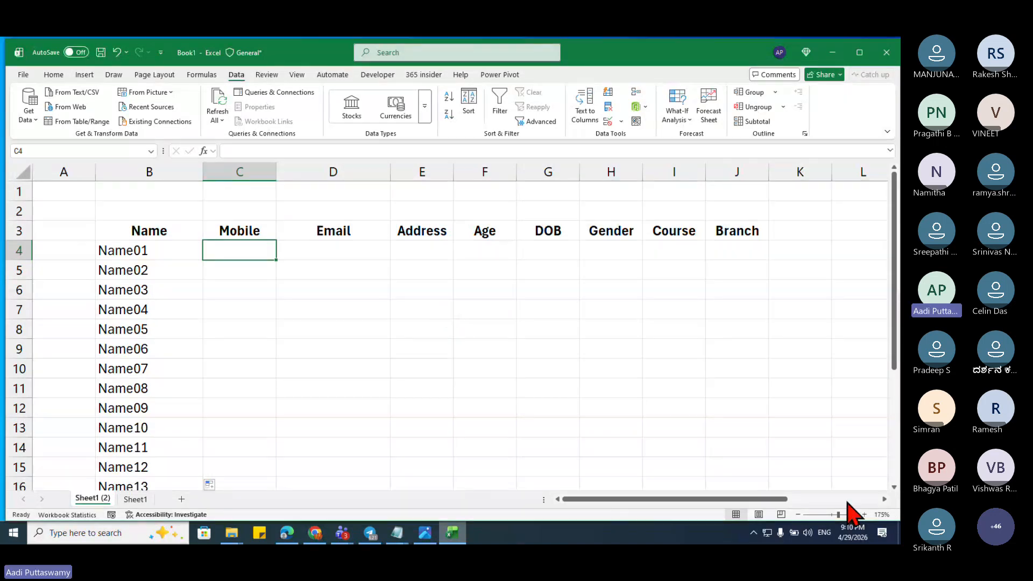
{"action": "scroll", "coordinate": [885, 499], "scroll_direction": "right", "scroll_amount": 10}
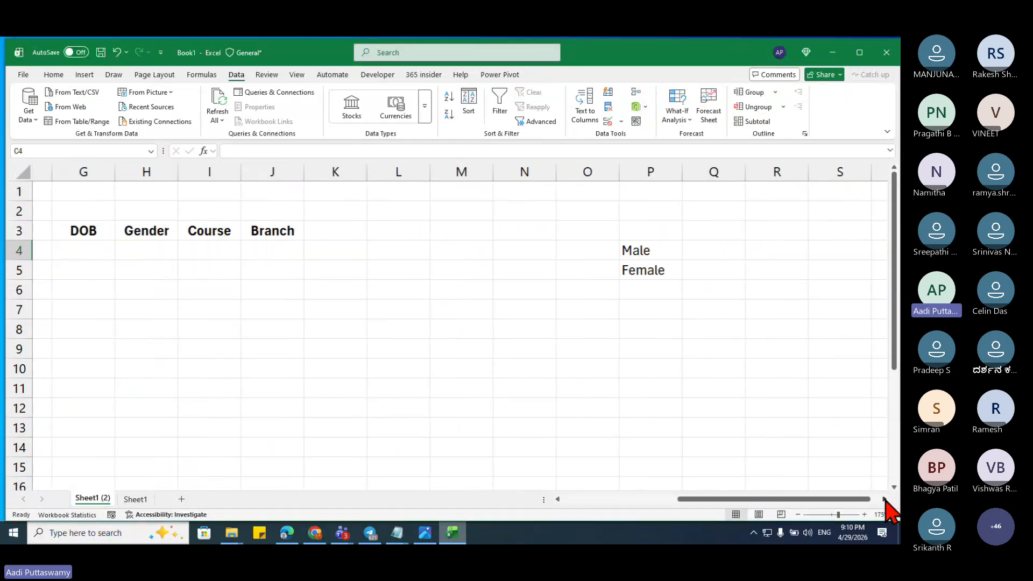
{"action": "left_click", "coordinate": [554, 249]}
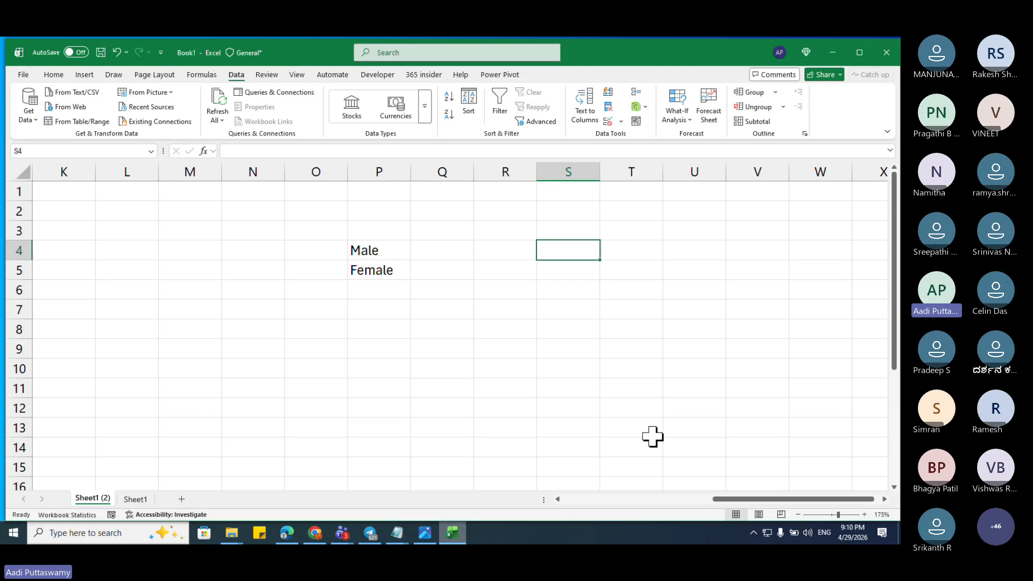
{"action": "type", "text": "7"}
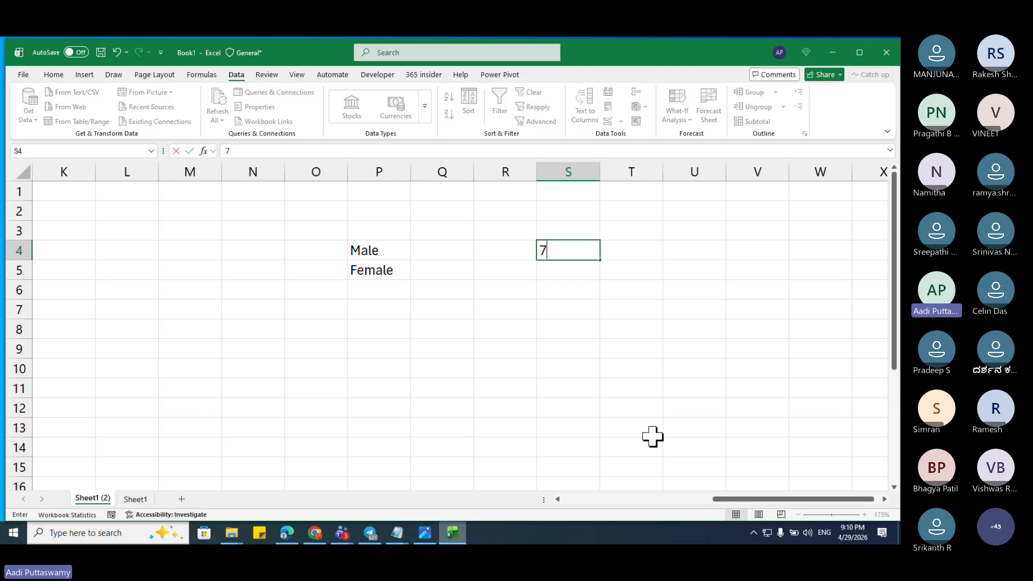
{"action": "type", "text": "0"}
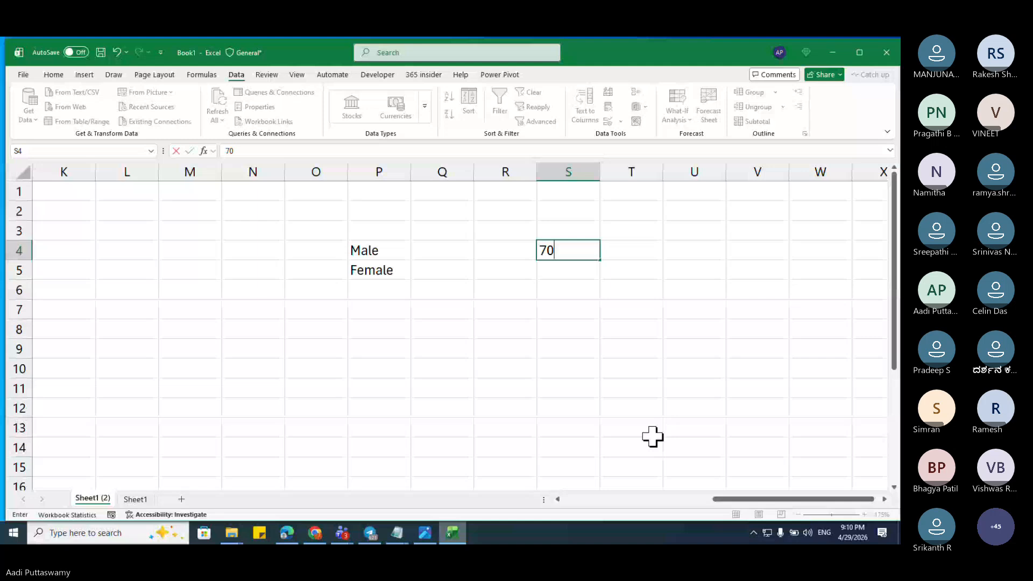
{"action": "type", "text": "00"}
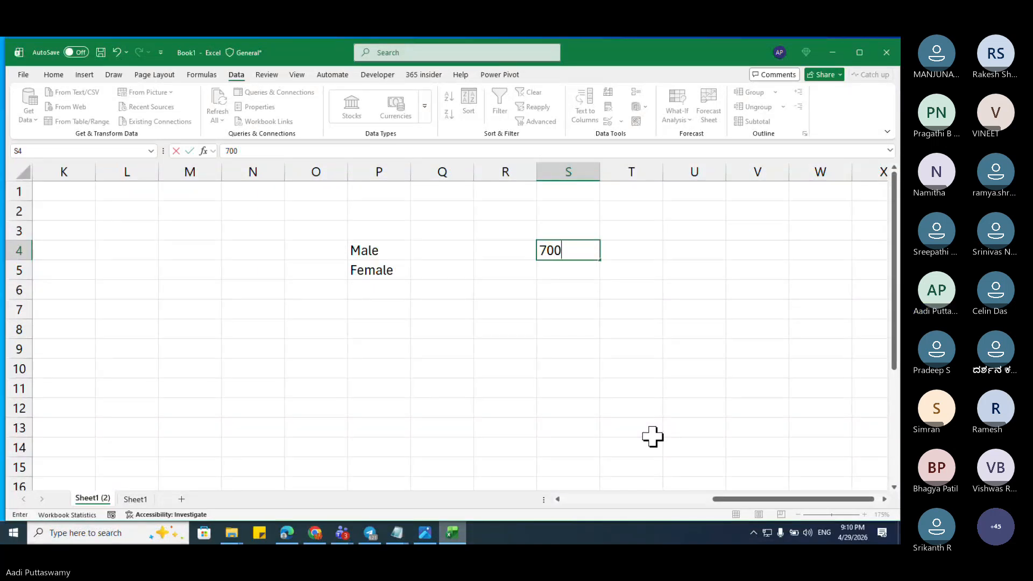
{"action": "type", "text": "000000"}
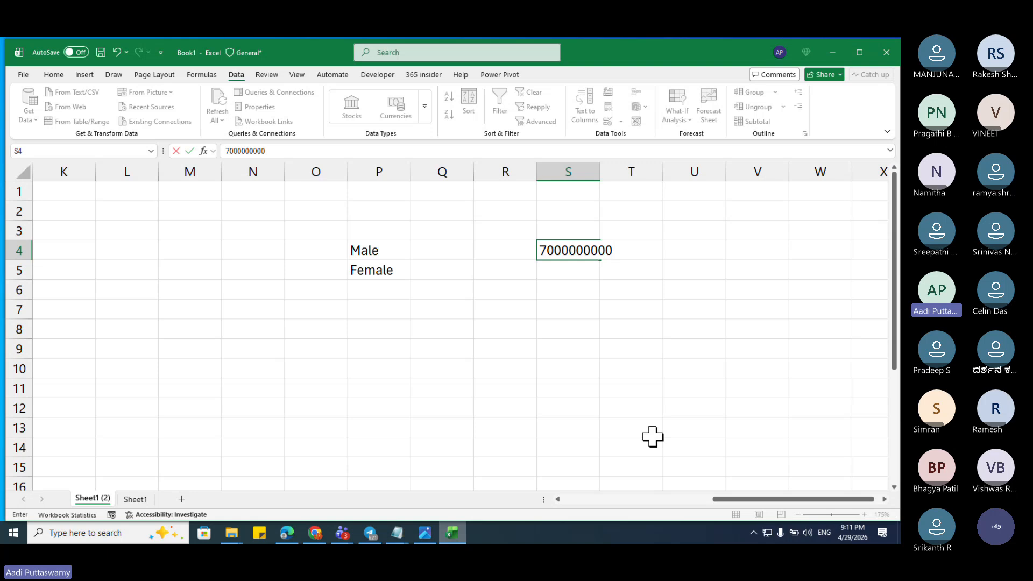
{"action": "key", "text": "Return"}
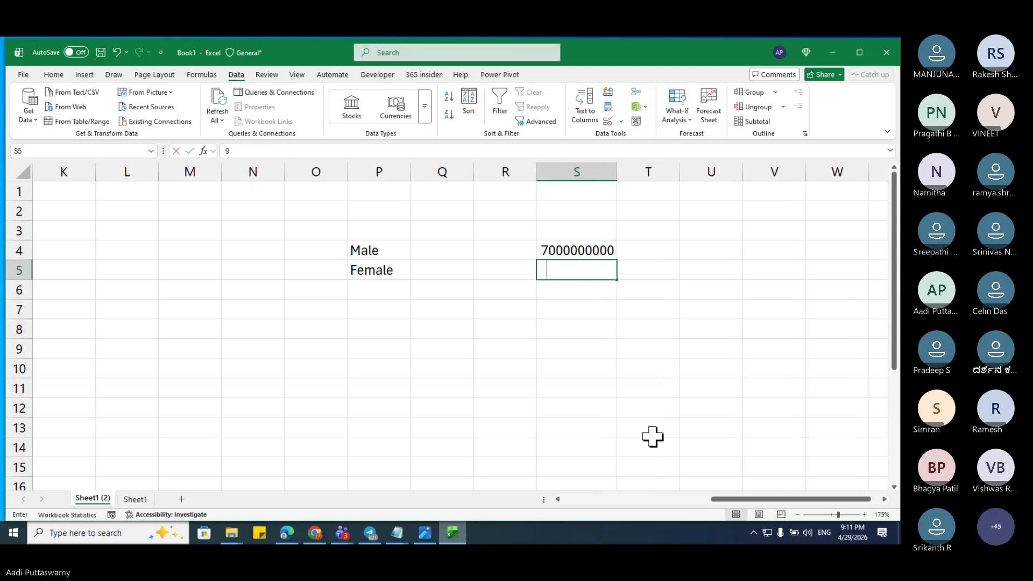
{"action": "type", "text": "999999999"}
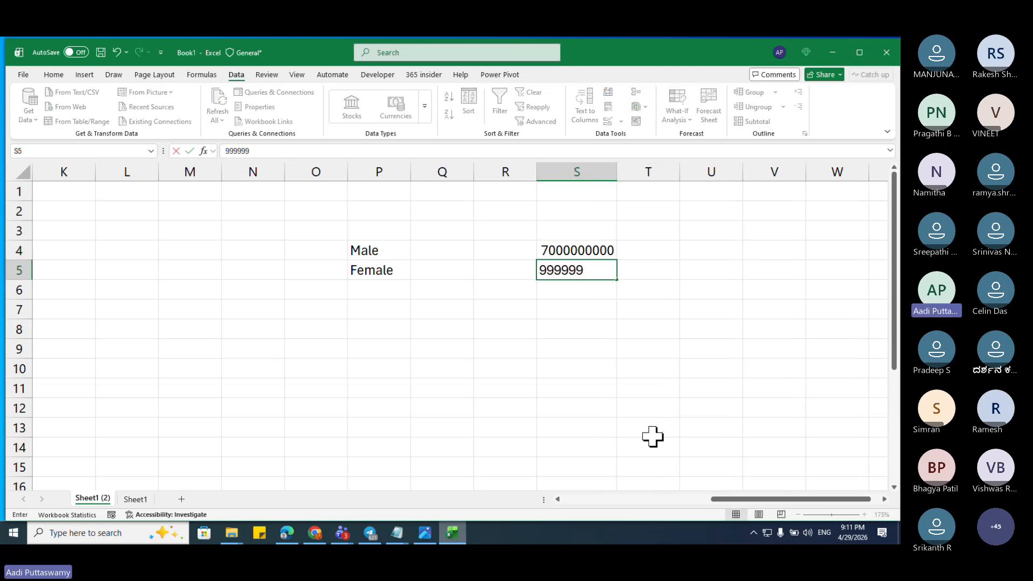
{"action": "type", "text": "9"}
{"action": "key", "text": "ctrl+Return"}
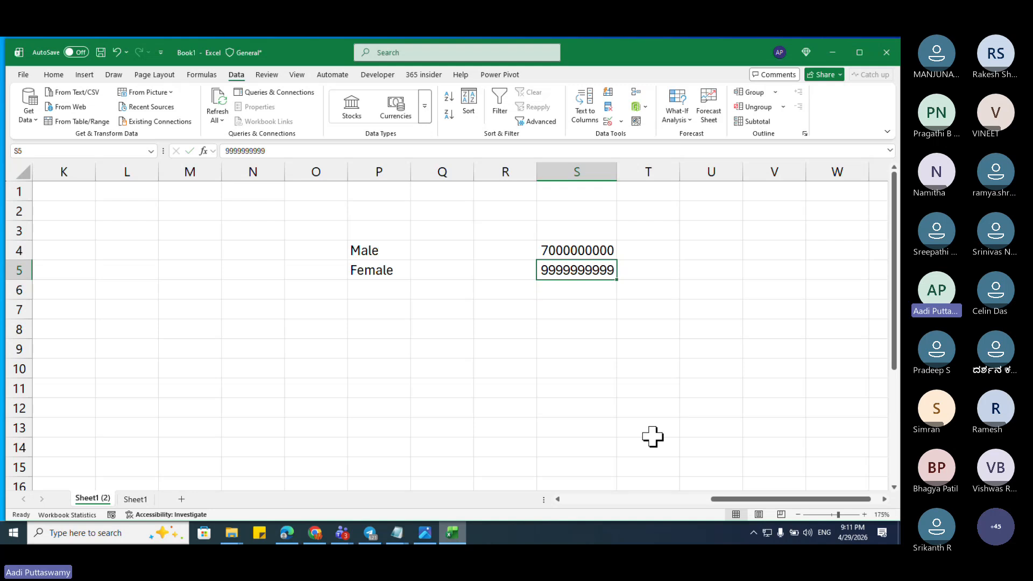
{"action": "key", "text": "Home"}
{"action": "key", "text": "Right"}
{"action": "key", "text": "Right"}
{"action": "key", "text": "Up"}
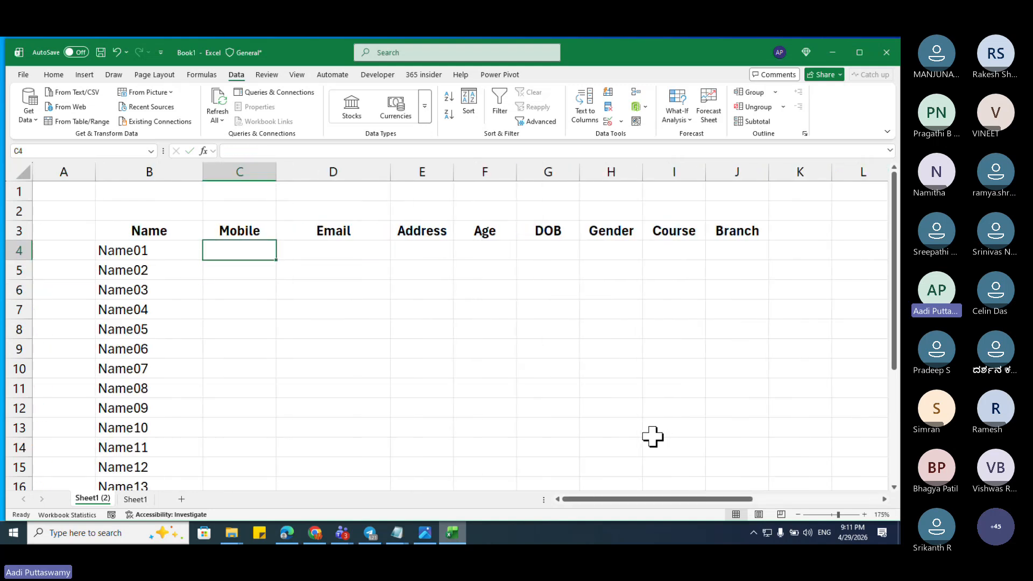
Step: Enter =RANDBETWEEN(S4,S5) in C4 and fill it down C4:C23
{"action": "type", "text": "=ran"}
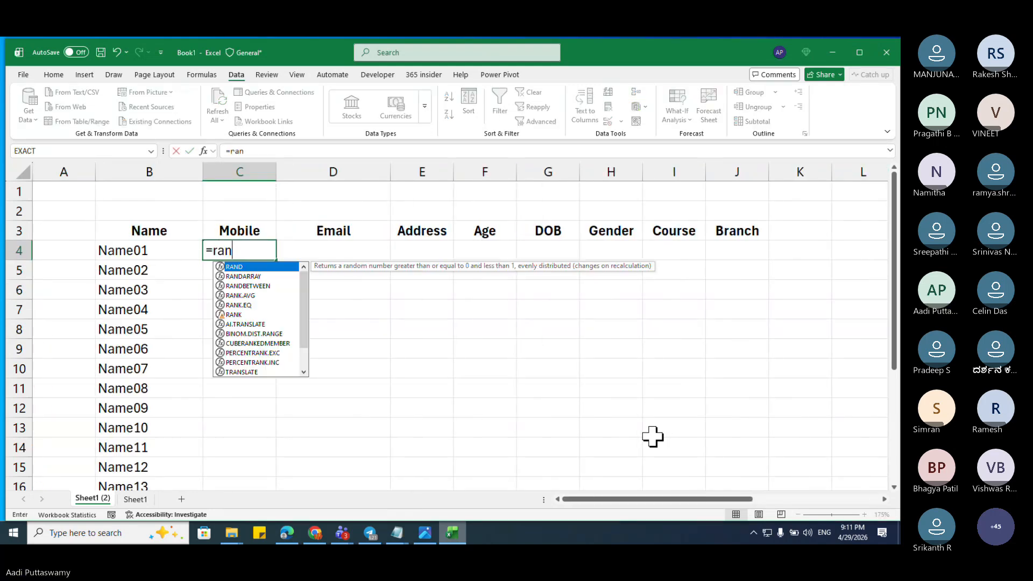
{"action": "key", "text": "Down"}
{"action": "key", "text": "Down"}
{"action": "key", "text": "Tab"}
{"action": "key", "text": "Right"}
{"action": "key", "text": "Right"}
{"action": "key", "text": "Right"}
{"action": "key", "text": "Right"}
{"action": "key", "text": "Right"}
{"action": "key", "text": "Right"}
{"action": "key", "text": "Right"}
{"action": "key", "text": "Right"}
{"action": "key", "text": "Right"}
{"action": "key", "text": "Right"}
{"action": "key", "text": "Right"}
{"action": "key", "text": "Right"}
{"action": "key", "text": "Right"}
{"action": "key", "text": "Right"}
{"action": "key", "text": "Right"}
{"action": "key", "text": "Right"}
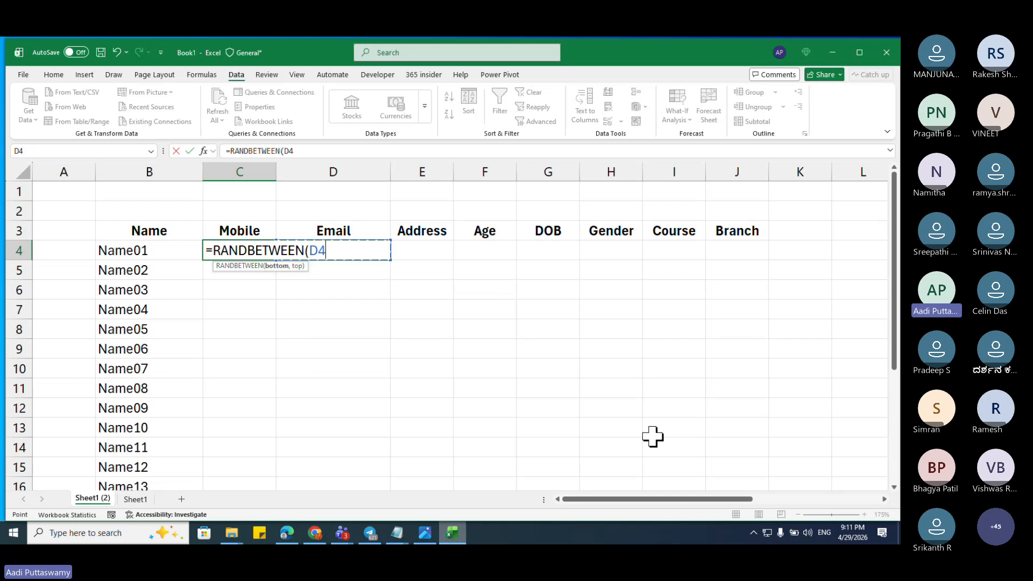
{"action": "key", "text": "Right"}
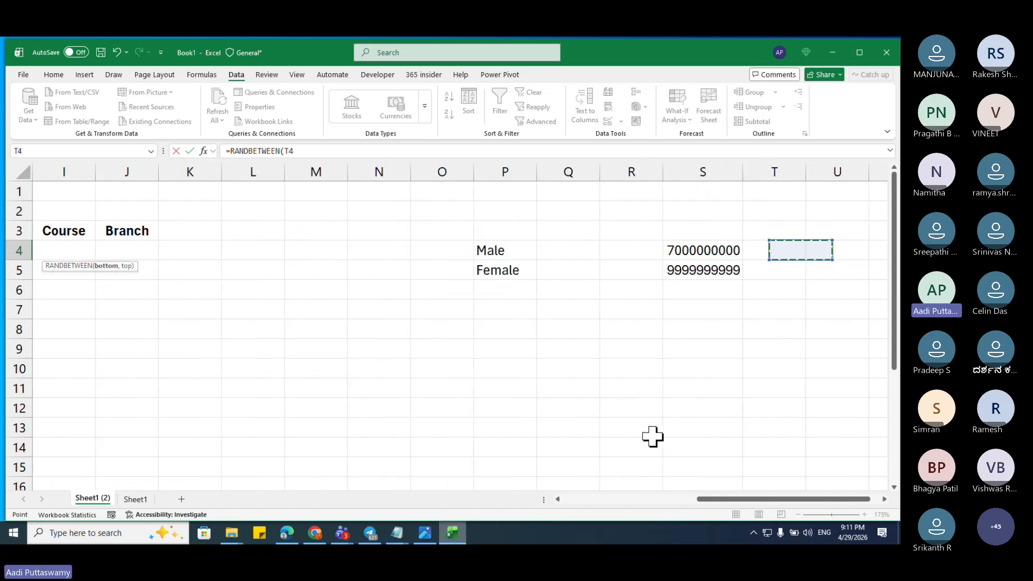
{"action": "key", "text": "Left"}
{"action": "type", "text": ","}
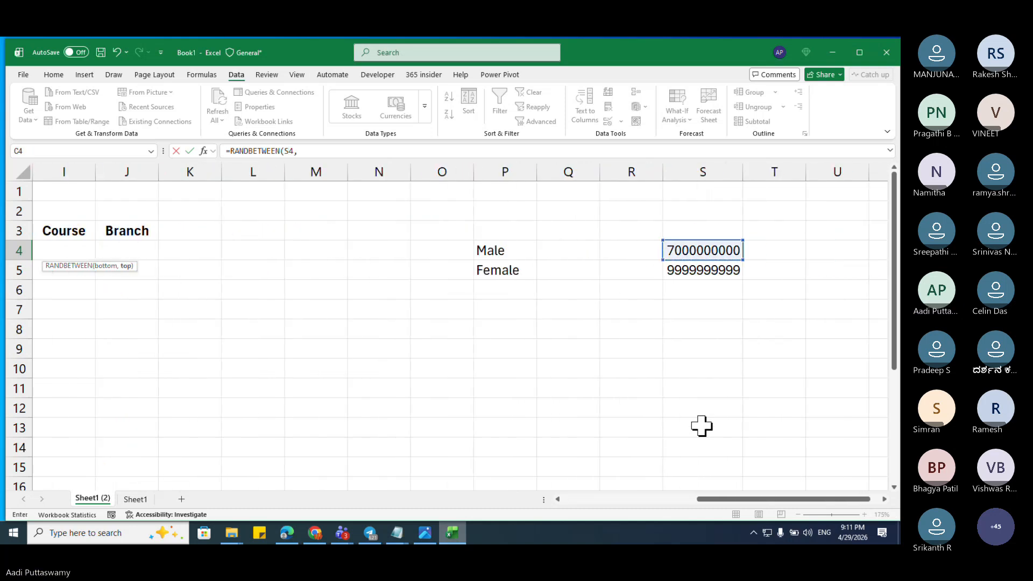
{"action": "left_click", "coordinate": [726, 275]}
{"action": "key", "text": "Return"}
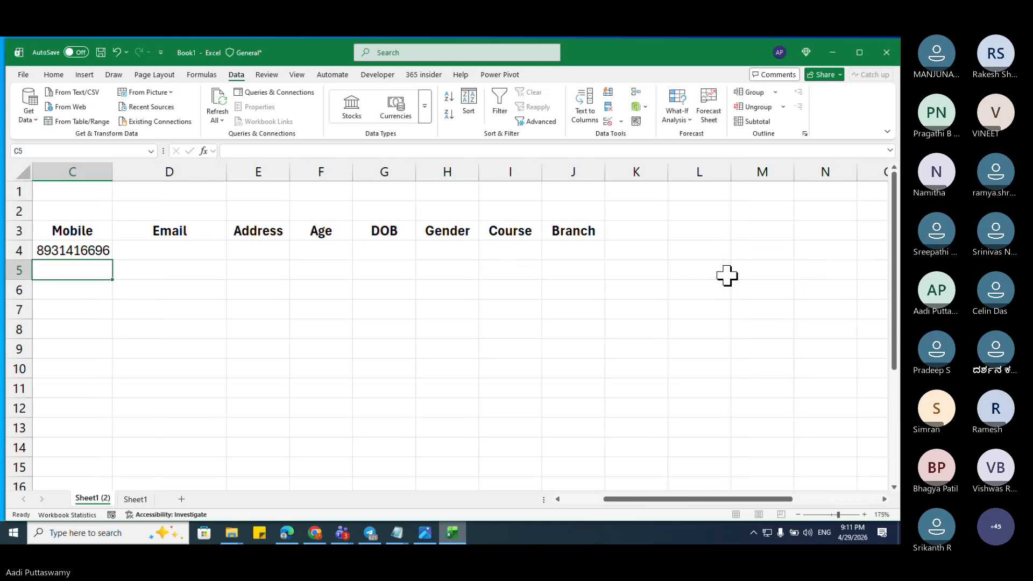
{"action": "key", "text": "Up"}
{"action": "key", "text": "Left"}
{"action": "key", "text": "Right"}
{"action": "key", "text": "Left"}
{"action": "key", "text": "ctrl+Down"}
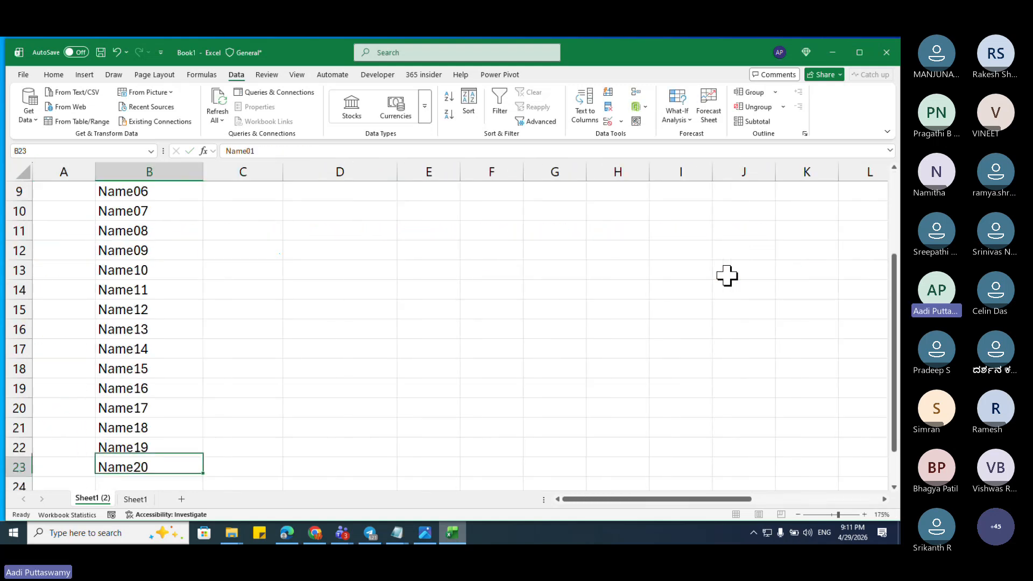
{"action": "key", "text": "Right"}
{"action": "key", "text": "ctrl+shift+Up"}
{"action": "key", "text": "ctrl+d"}
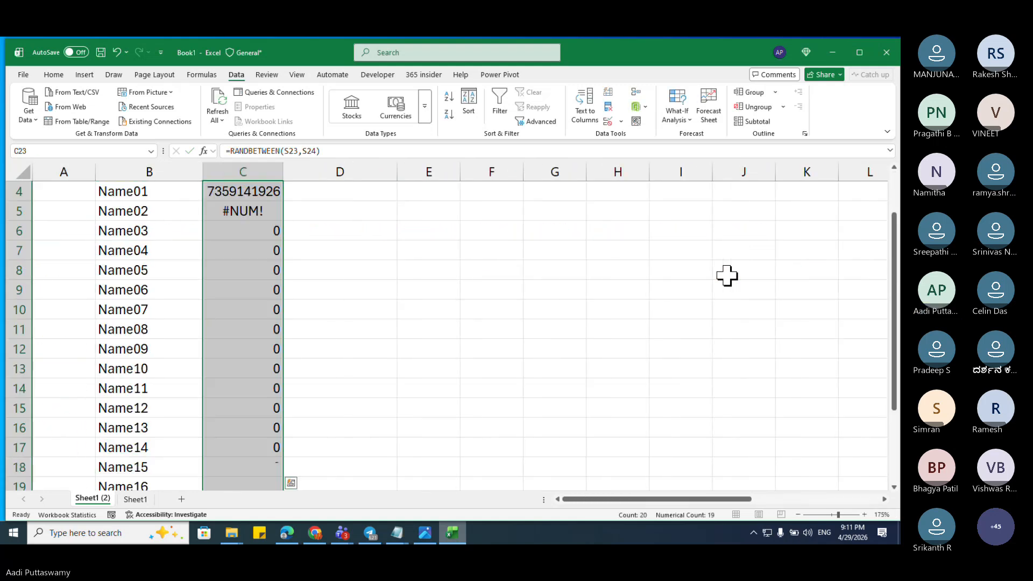
Step: Make the formula's bounds absolute as $S$4 and $S$5, then refill C4:C23
{"action": "key", "text": "Up"}
{"action": "key", "text": "Up"}
{"action": "key", "text": "Up"}
{"action": "key", "text": "ctrl+Up"}
{"action": "key", "text": "ctrl+Up"}
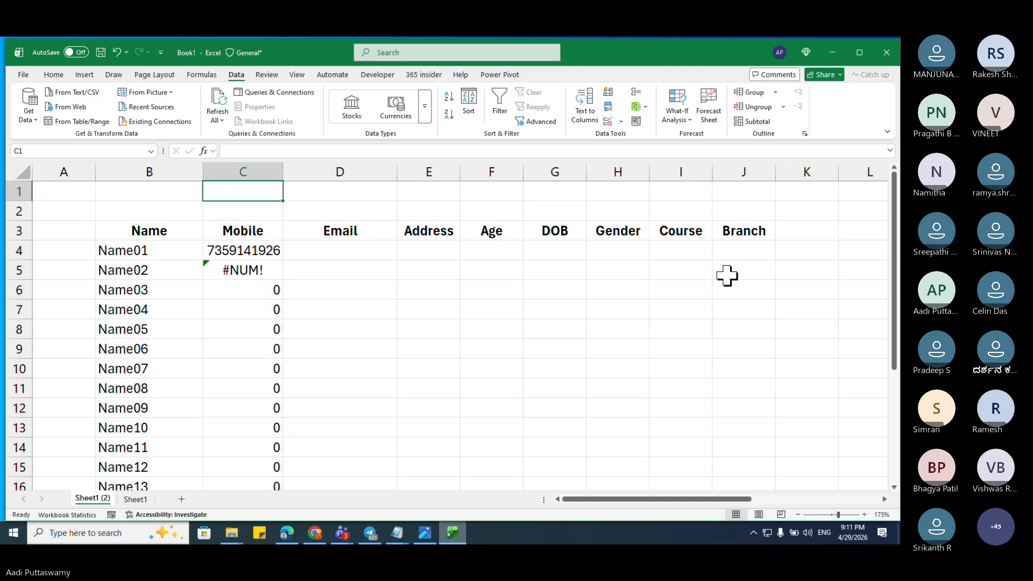
{"action": "double_click", "coordinate": [236, 253]}
{"action": "left_click", "coordinate": [320, 251]}
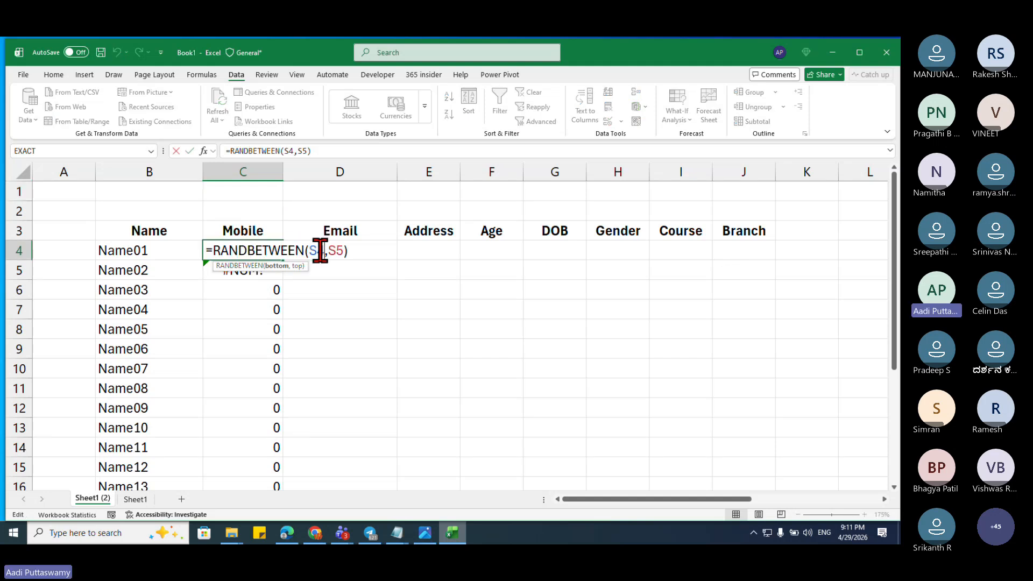
{"action": "key", "text": "F4"}
{"action": "left_click", "coordinate": [357, 250]}
{"action": "key", "text": "F4"}
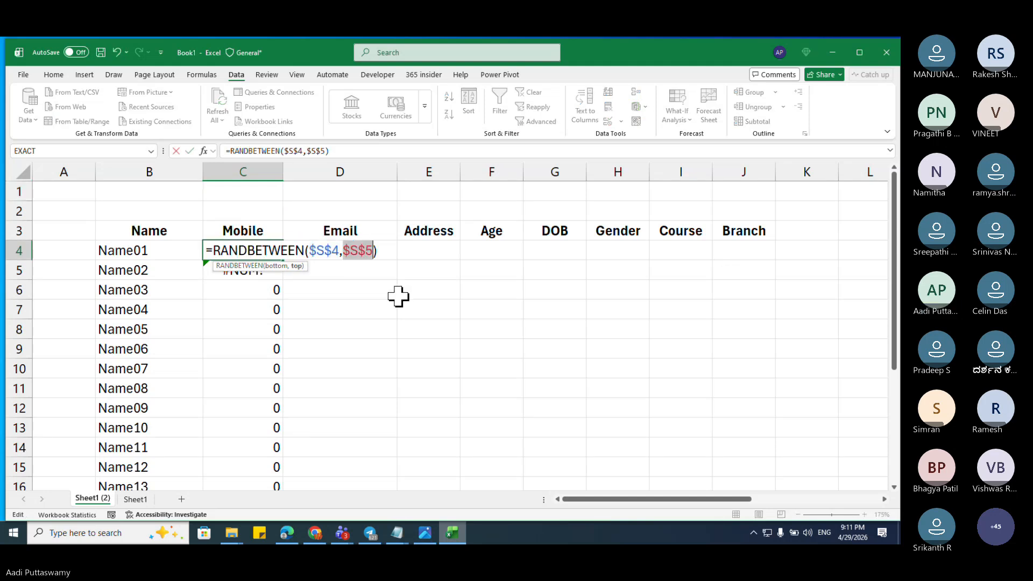
{"action": "key", "text": "Return"}
{"action": "key", "text": "Down"}
{"action": "key", "text": "Up"}
{"action": "key", "text": "Up"}
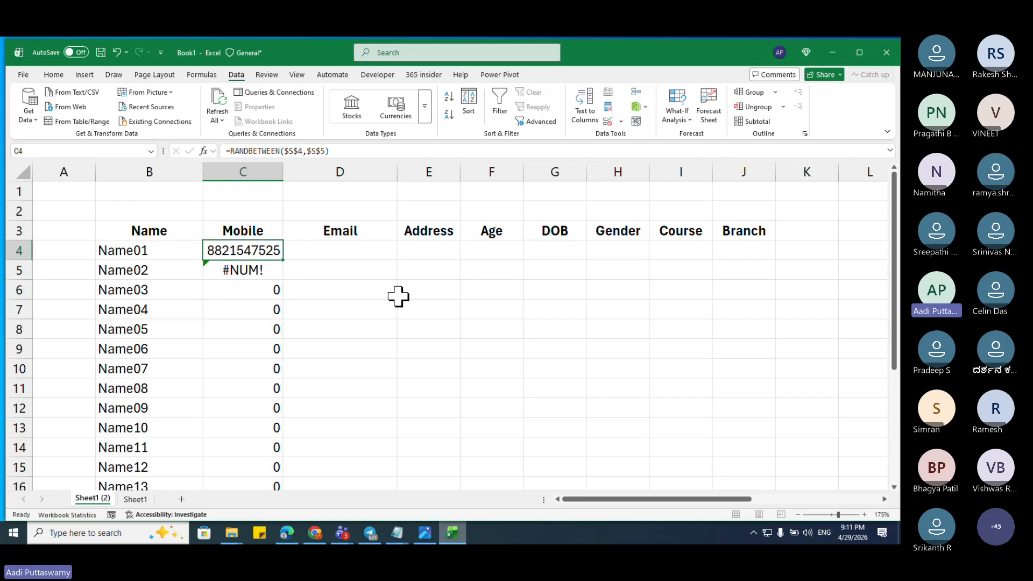
{"action": "key", "text": "ctrl+shift+Down"}
{"action": "key", "text": "ctrl+d"}
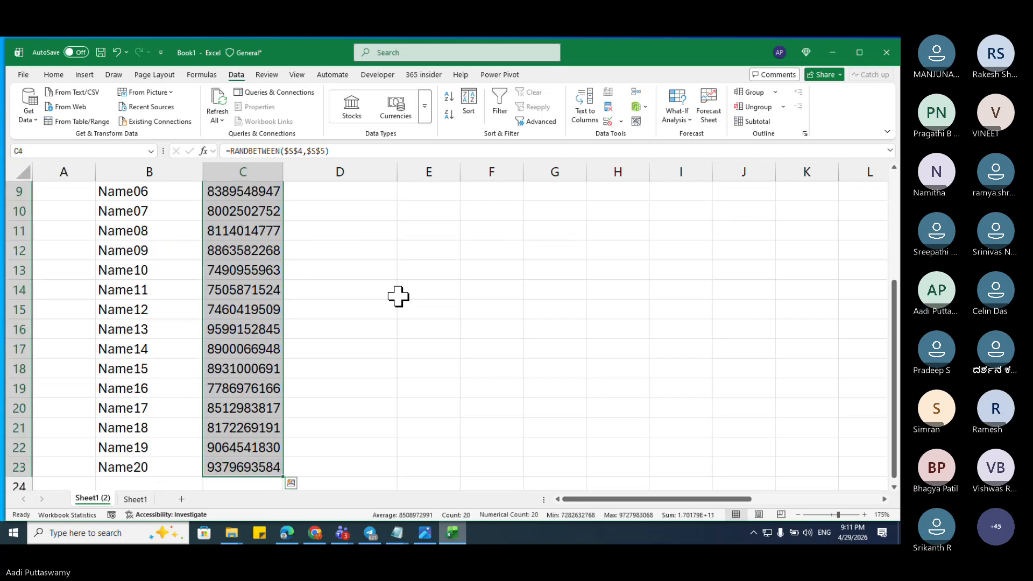
Step: Convert the mobile numbers in C4:C23 to fixed values with Paste Special
{"action": "key", "text": "ctrl+c"}
{"action": "scroll", "coordinate": [399, 298], "scroll_direction": "up", "scroll_amount": 3}
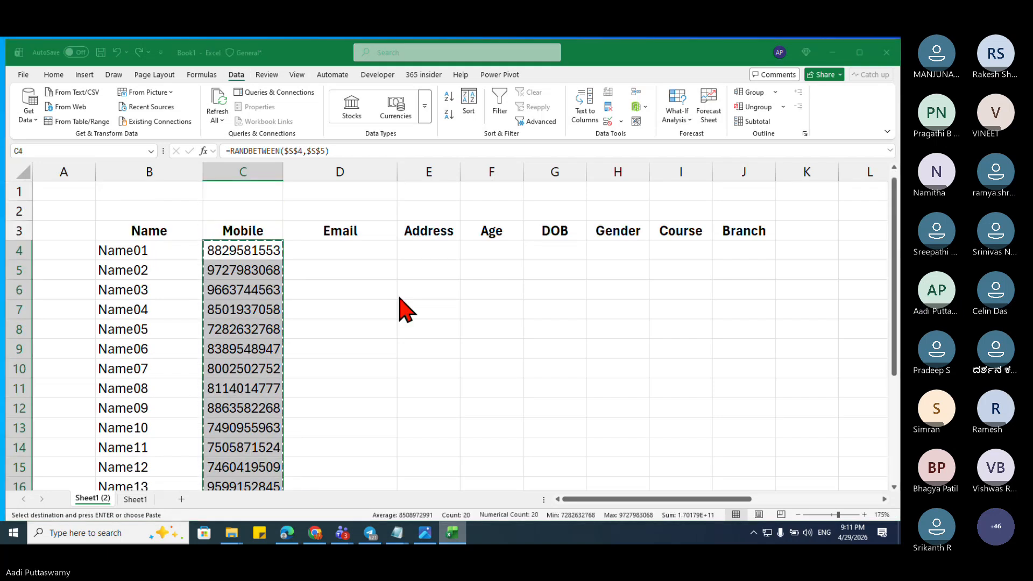
{"action": "key", "text": "v"}
{"action": "key", "text": "Return"}
{"action": "key", "text": "Escape"}
{"action": "key", "text": "Down"}
{"action": "key", "text": "Up"}
{"action": "key", "text": "ctrl+Down"}
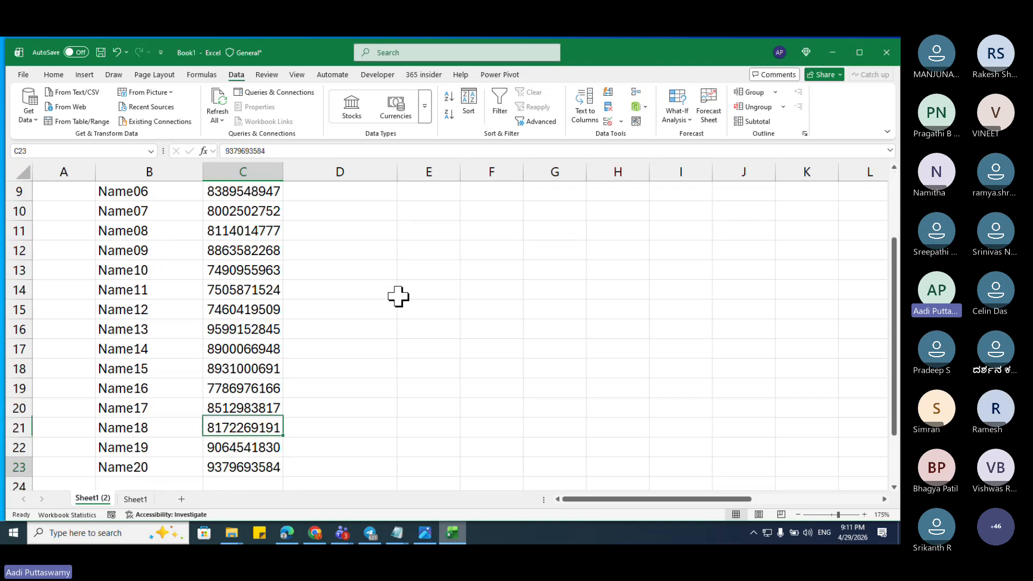
{"action": "key", "text": "ctrl+Up"}
{"action": "key", "text": "Down"}
Step: Enter email01 in D4 and fill the series down to email20
{"action": "key", "text": "Right"}
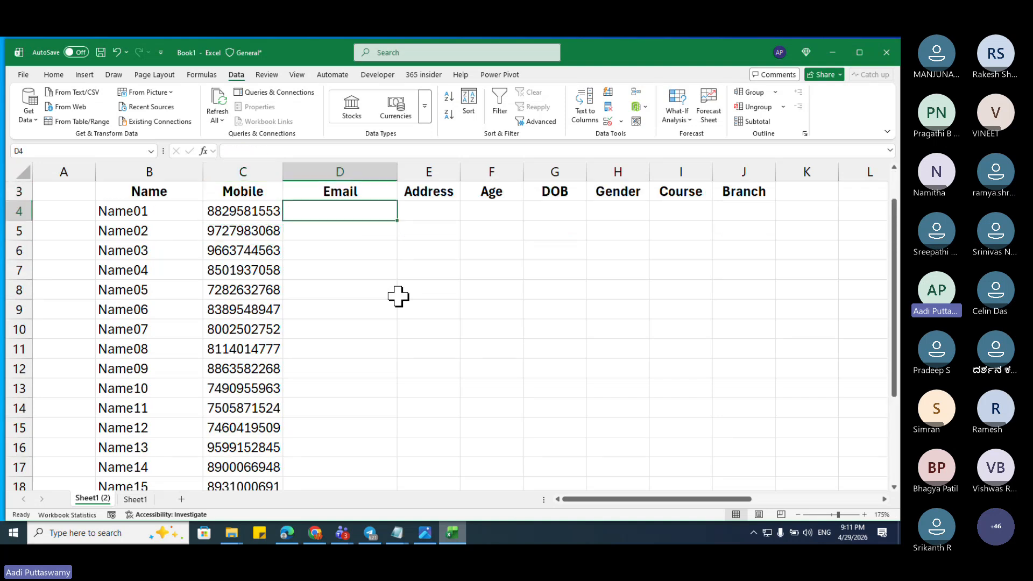
{"action": "key", "text": "Up"}
{"action": "key", "text": "Up"}
{"action": "key", "text": "Up"}
{"action": "key", "text": "Down"}
{"action": "key", "text": "Down"}
{"action": "key", "text": "Down"}
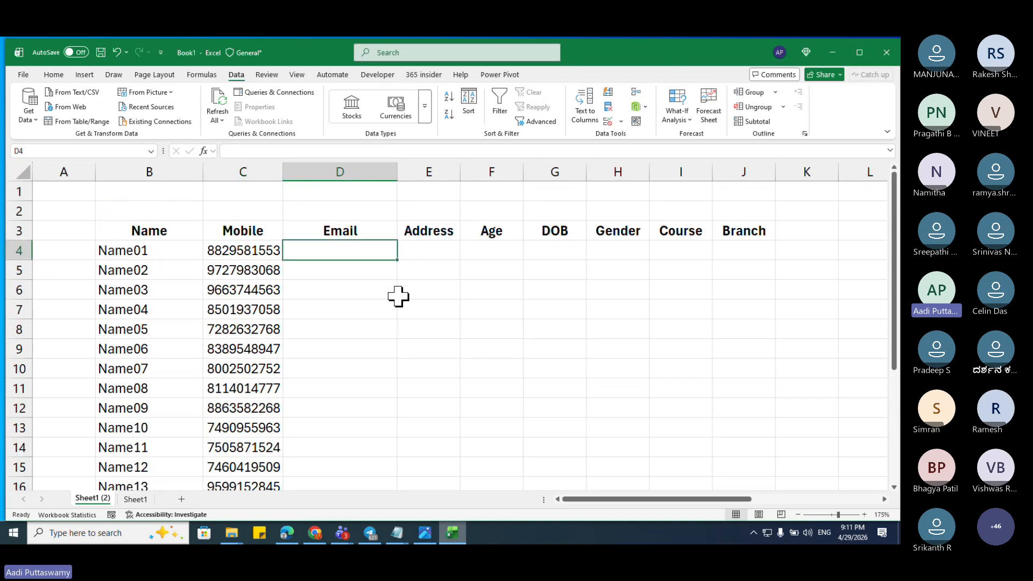
{"action": "type", "text": "eami"}
{"action": "key", "text": "BackSpace"}
{"action": "key", "text": "BackSpace"}
{"action": "key", "text": "BackSpace"}
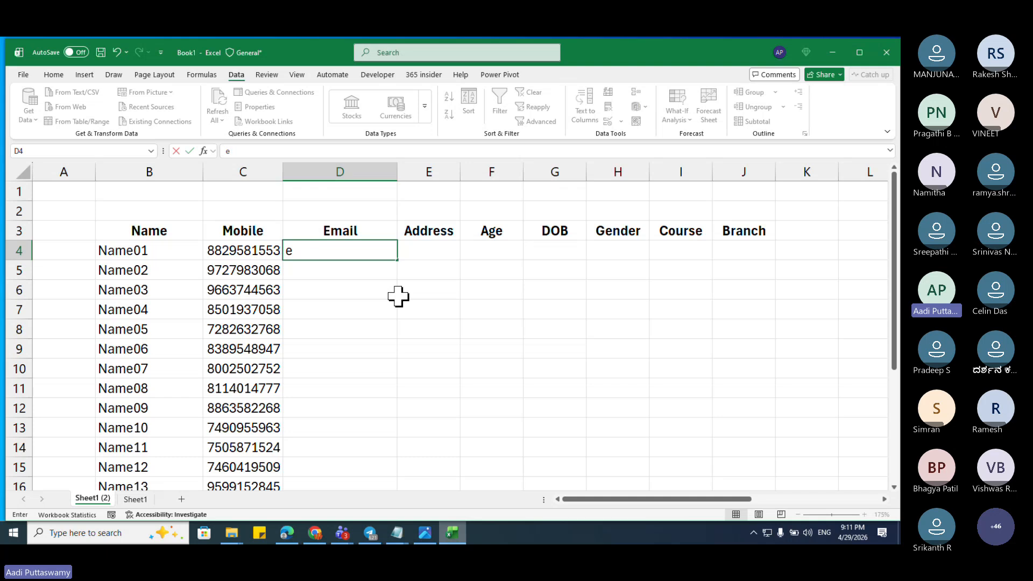
{"action": "type", "text": "mail01"}
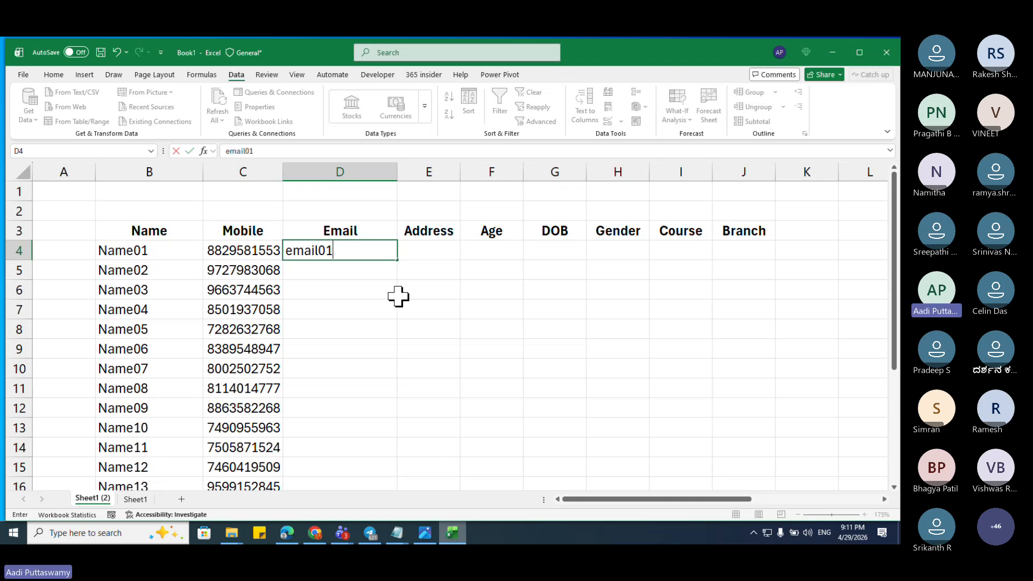
{"action": "key", "text": "Return"}
{"action": "left_click", "coordinate": [369, 246]}
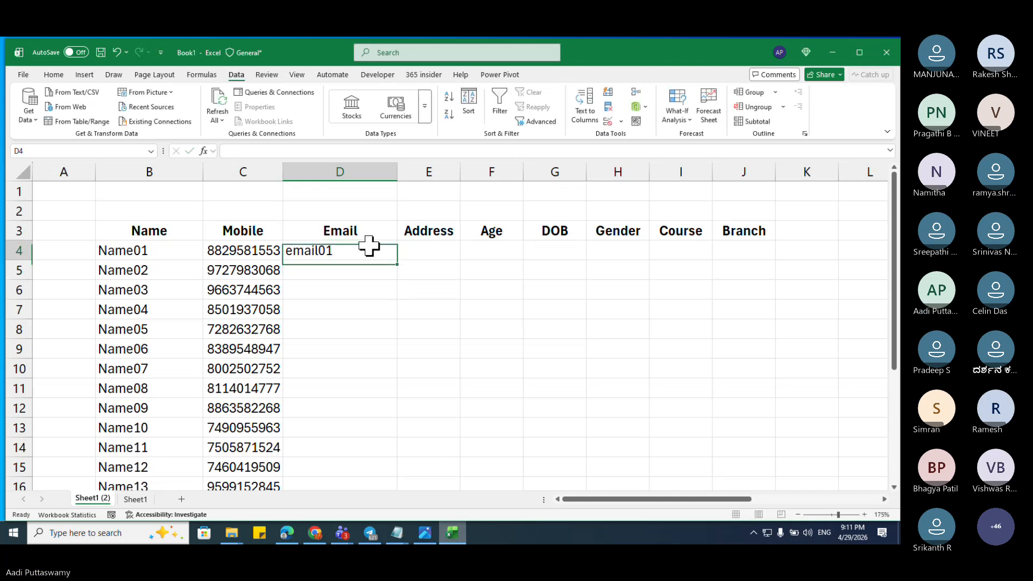
{"action": "double_click", "coordinate": [398, 263]}
{"action": "key", "text": "Right"}
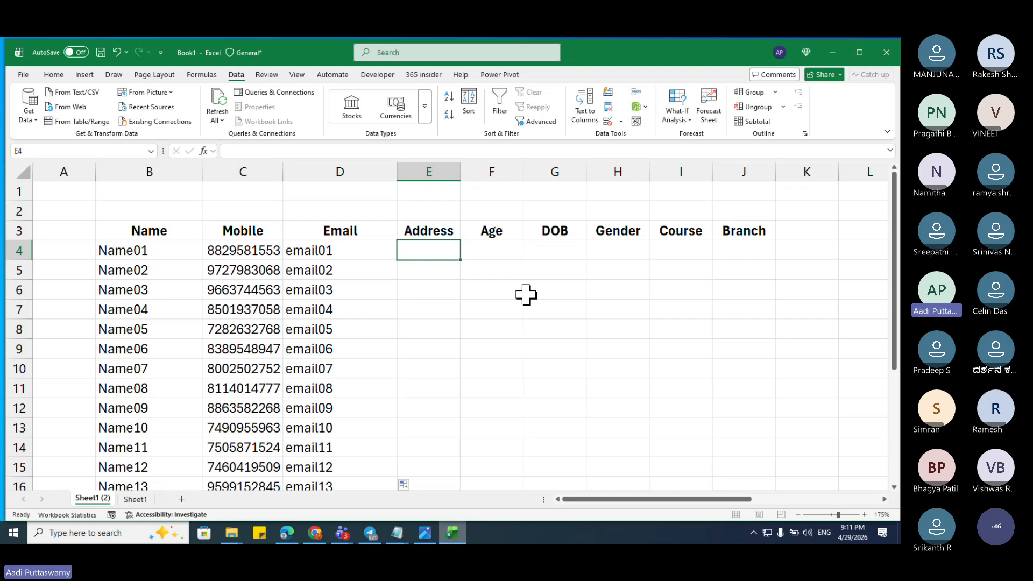
{"action": "type", "text": "="}
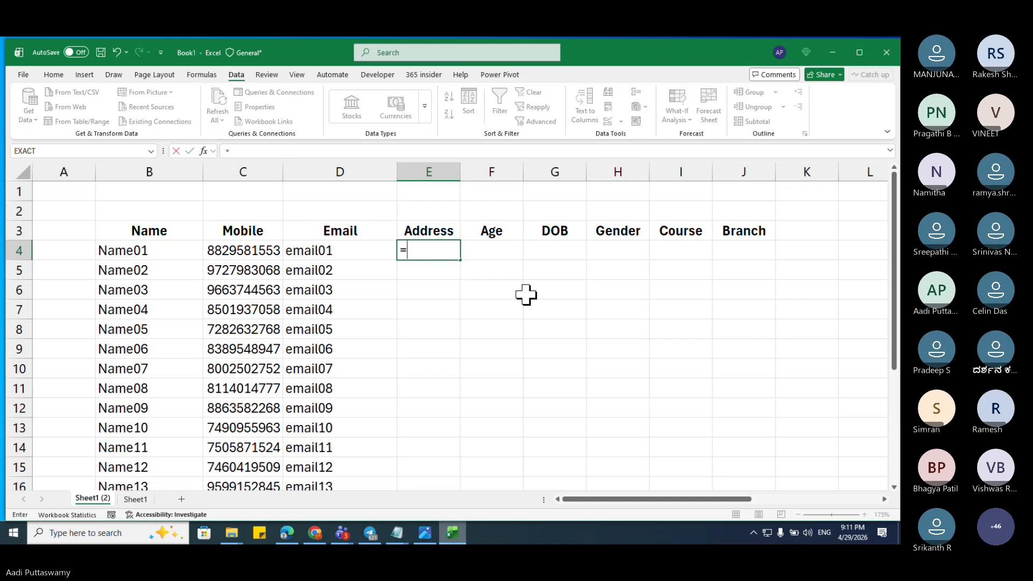
{"action": "key", "text": "Left"}
{"action": "type", "text": "&"}
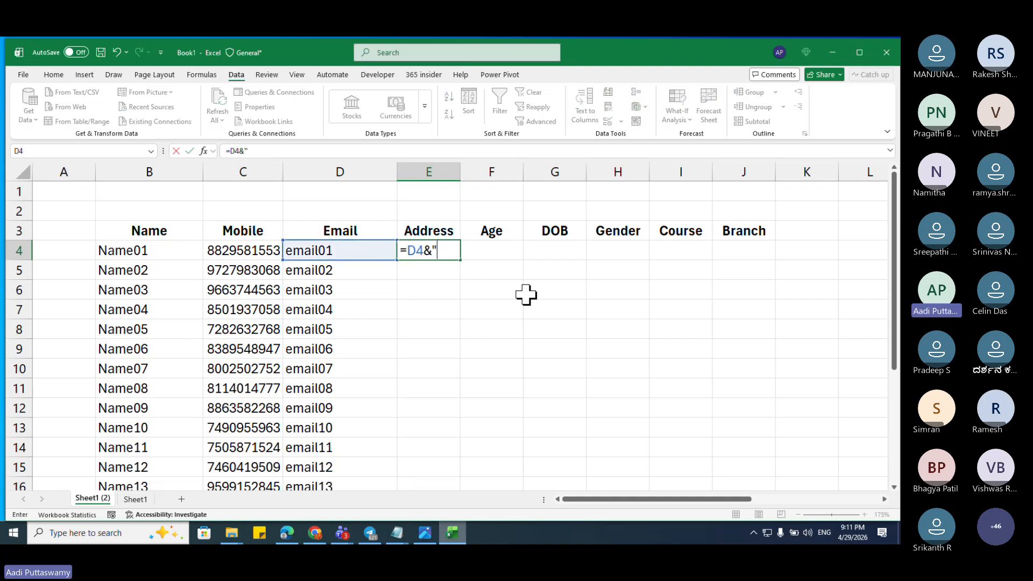
{"action": "type", "text": "\"@gma"}
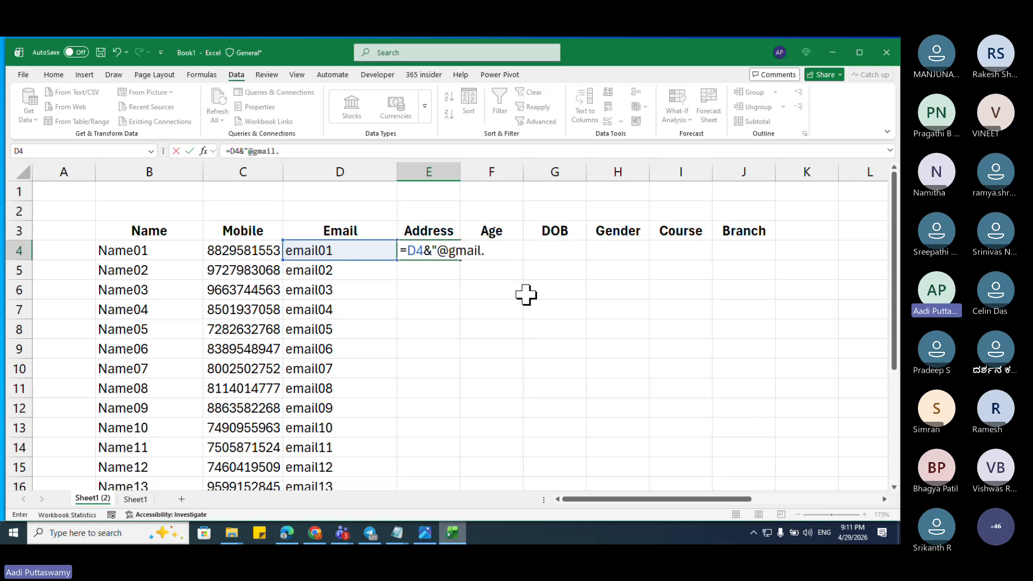
{"action": "type", "text": "il.com\""}
{"action": "key", "text": "Return"}
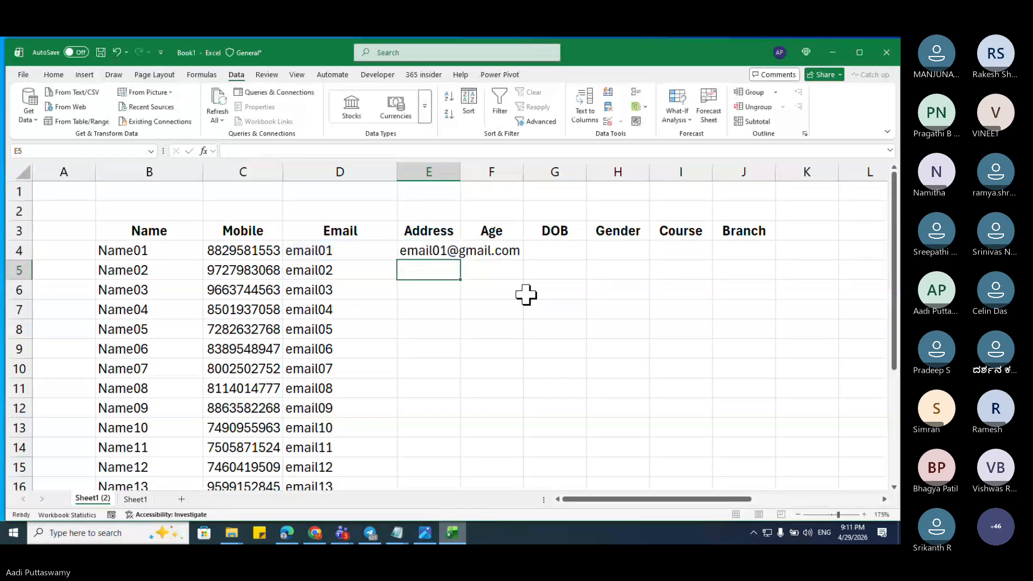
{"action": "key", "text": "Up"}
{"action": "key", "text": "ctrl+c"}
{"action": "key", "text": "Left"}
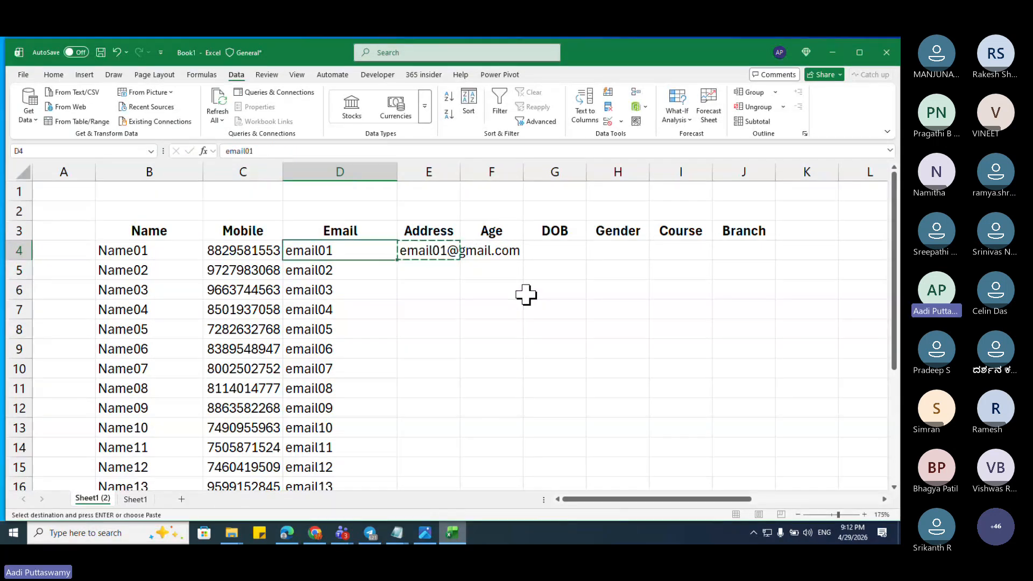
{"action": "type", "text": "`"}
{"action": "key", "text": "ctrl+Return"}
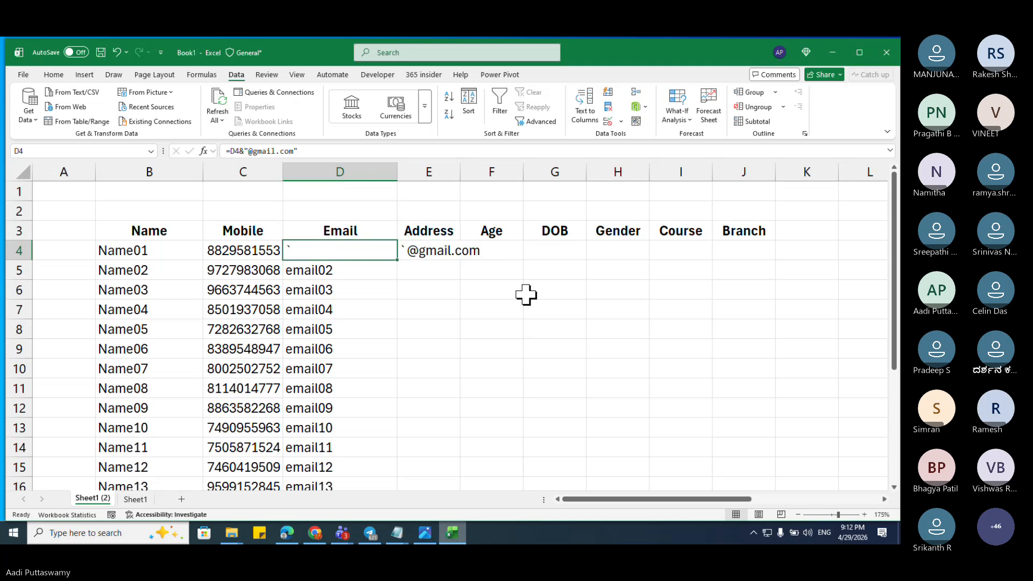
{"action": "key", "text": "ctrl+z"}
{"action": "key", "text": "ctrl+Down"}
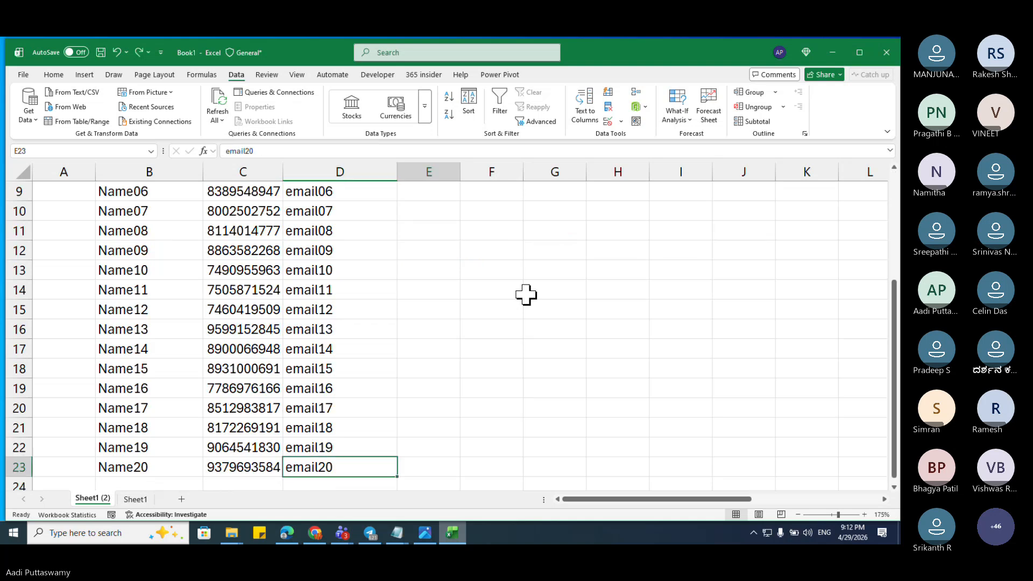
{"action": "key", "text": "Right"}
{"action": "key", "text": "ctrl+shift+Up"}
{"action": "key", "text": "ctrl+d"}
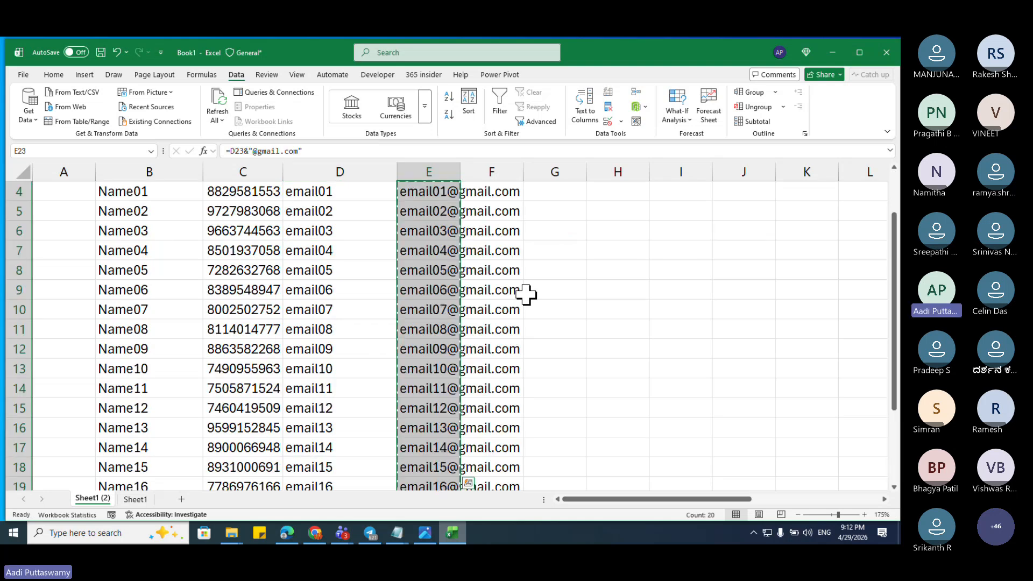
Step: Paste the generated gmail addresses as values into the Email column D4:D23
{"action": "key", "text": "ctrl+c"}
{"action": "key", "text": "ctrl+Up"}
{"action": "key", "text": "ctrl+Up"}
{"action": "key", "text": "Down"}
{"action": "key", "text": "Down"}
{"action": "key", "text": "Down"}
{"action": "key", "text": "Left"}
{"action": "key", "text": "Left"}
{"action": "key", "text": "Right"}
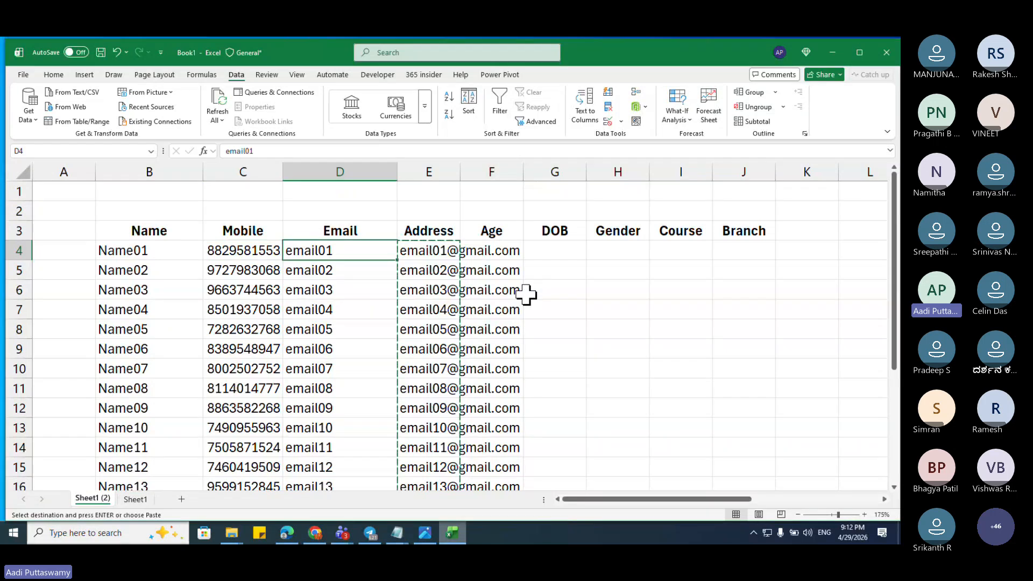
{"action": "key", "text": "ctrl+alt+v"}
{"action": "key", "text": "v"}
{"action": "key", "text": "Return"}
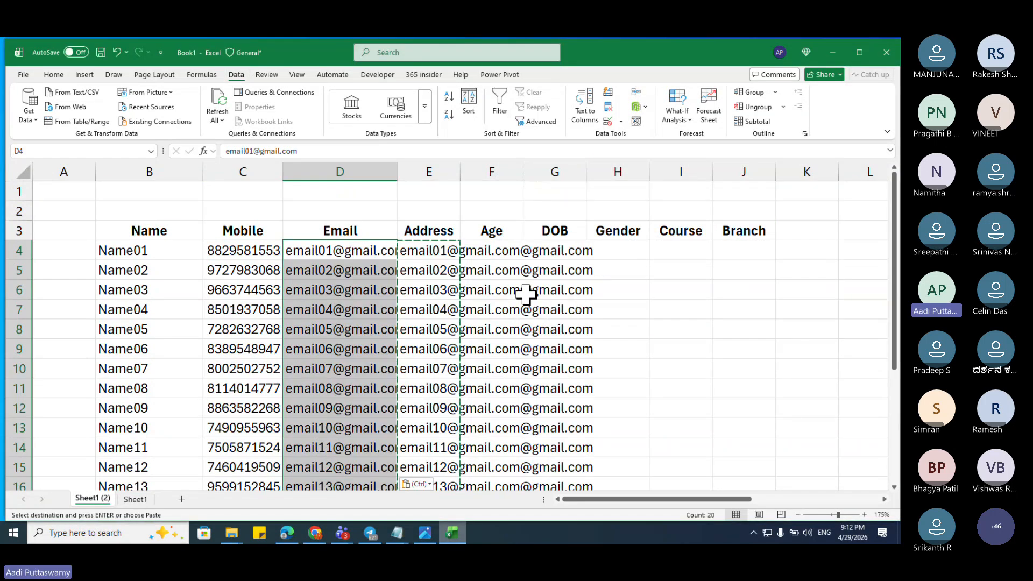
Step: Delete the helper gmail formulas from the Address column E4:E23
{"action": "key", "text": "Right"}
{"action": "key", "text": "ctrl+shift+Down"}
{"action": "key", "text": "Delete"}
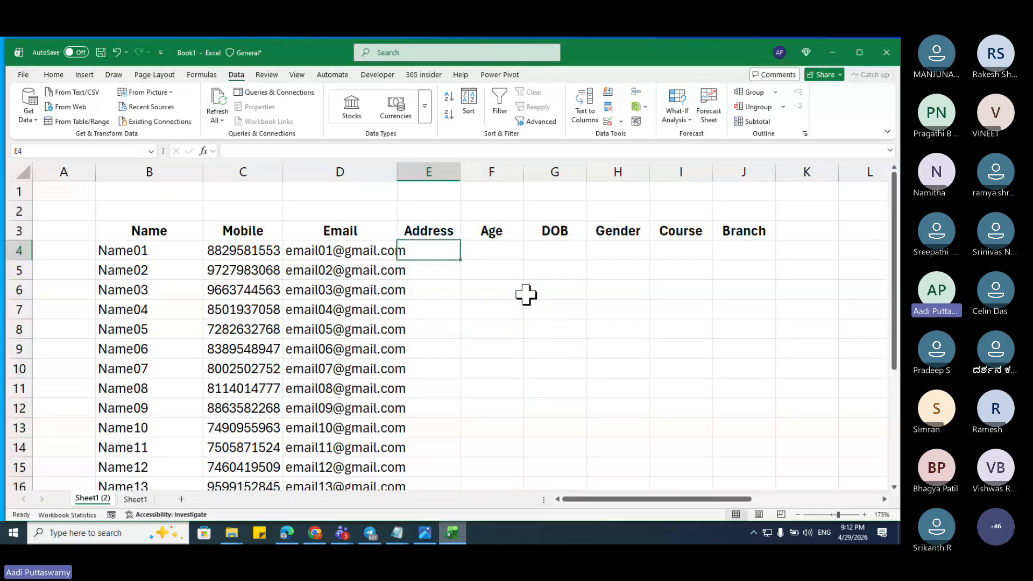
{"action": "key", "text": "Right"}
Step: Enter =RANDBETWEEN(18,60) in F4 and fill it down to F23
{"action": "type", "text": "=ra"}
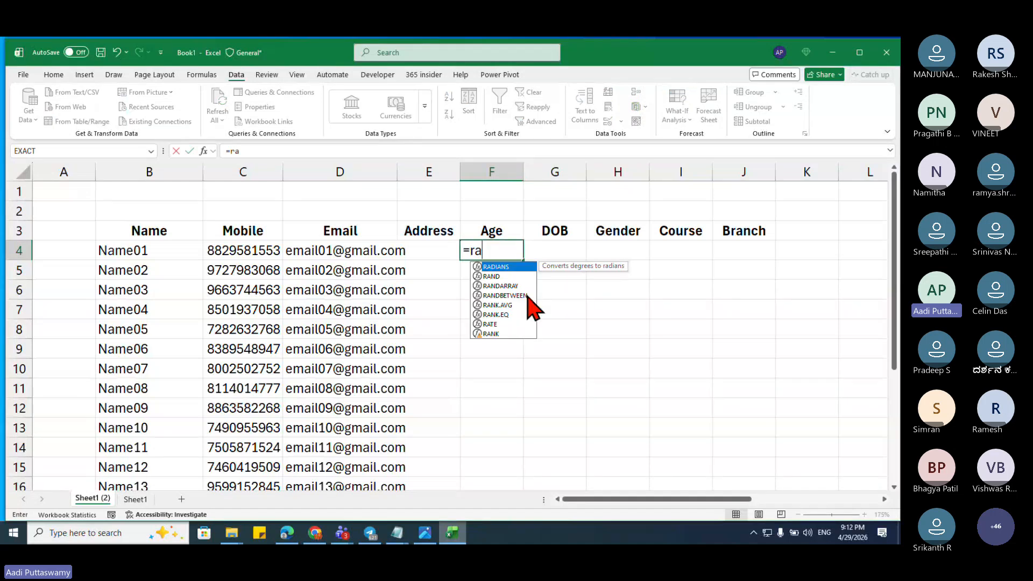
{"action": "double_click", "coordinate": [505, 295]}
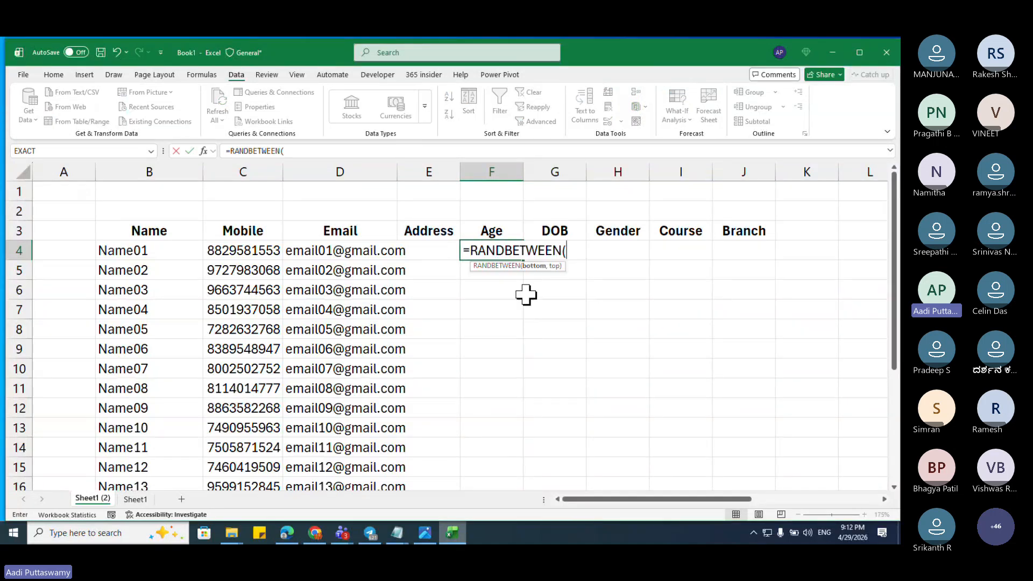
{"action": "type", "text": "18,60"}
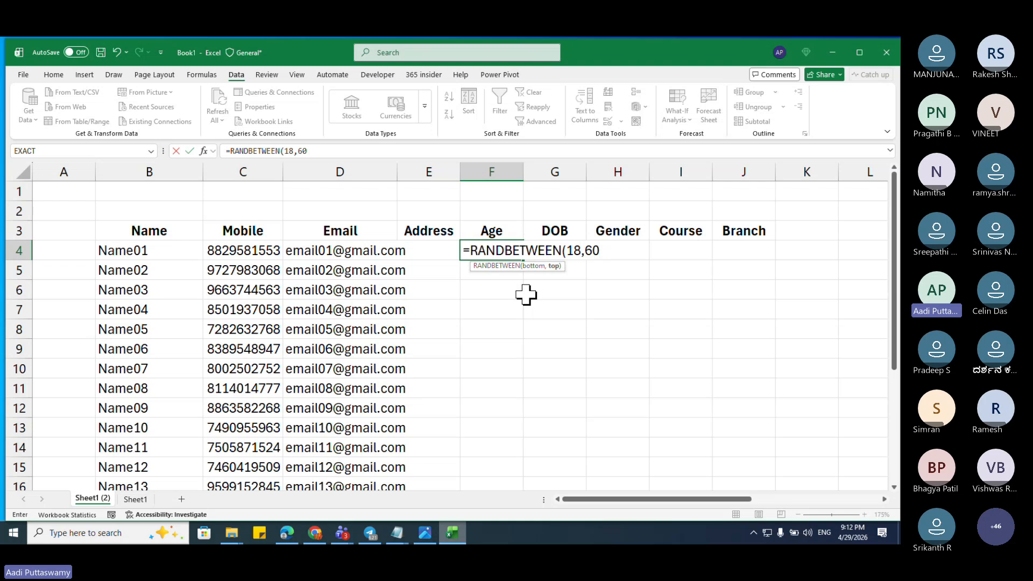
{"action": "type", "text": ")"}
{"action": "key", "text": "Return"}
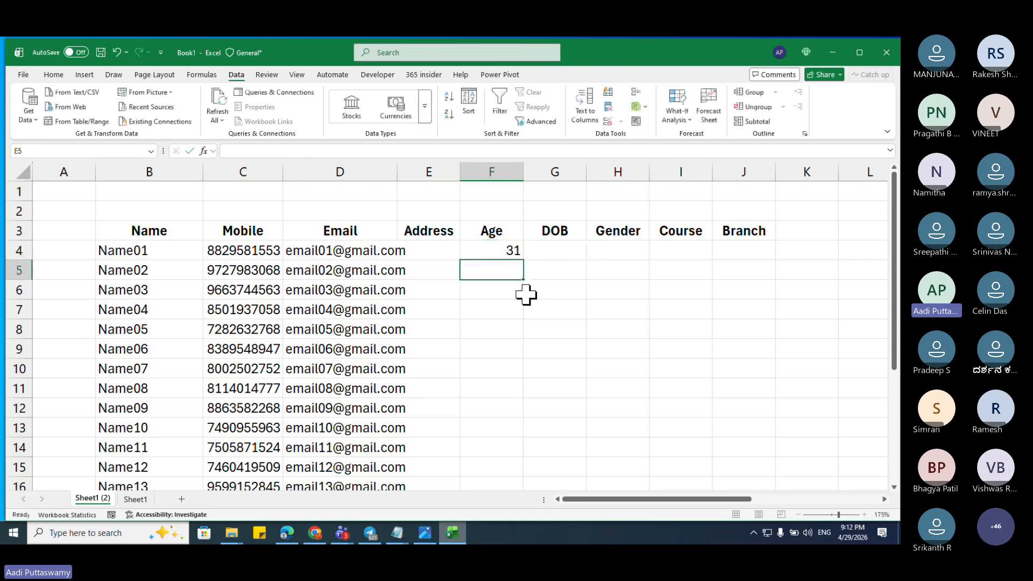
{"action": "key", "text": "Left"}
{"action": "key", "text": "Left"}
{"action": "key", "text": "ctrl+Down"}
{"action": "key", "text": "Right"}
{"action": "key", "text": "Right"}
{"action": "key", "text": "ctrl+shift+Up"}
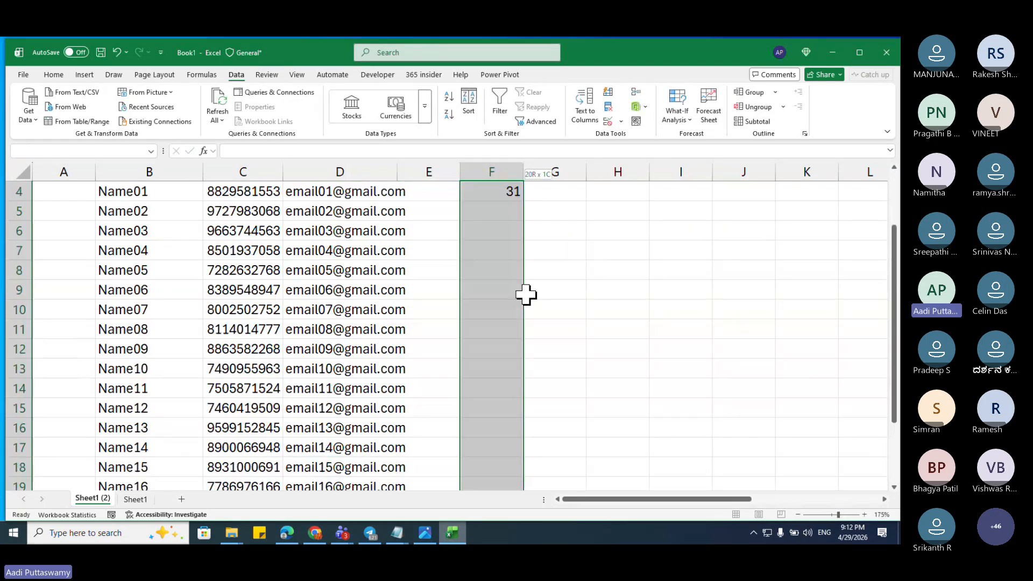
{"action": "key", "text": "ctrl+d"}
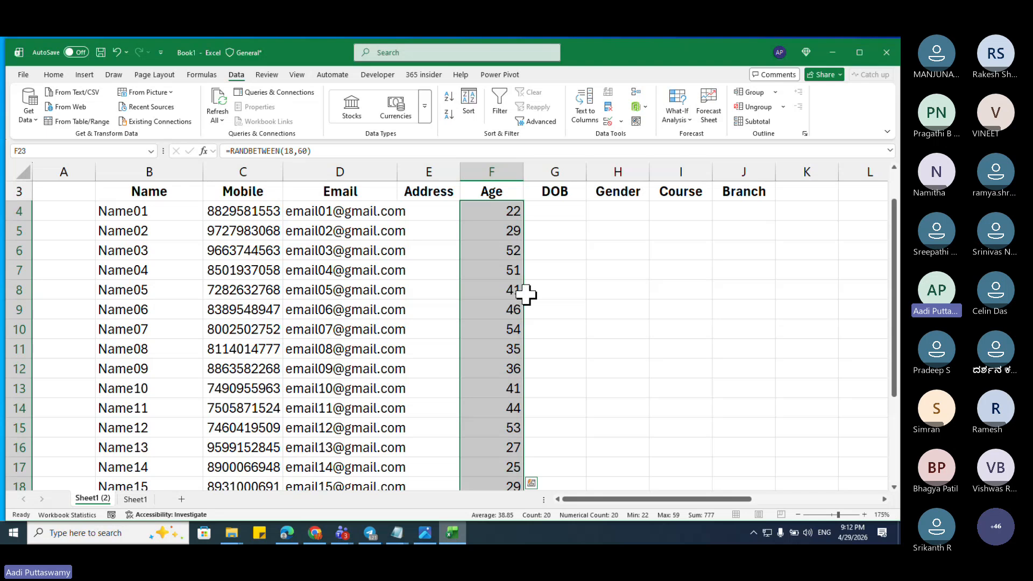
Step: Convert the ages in F4:F23 to fixed values with Paste Special
{"action": "key", "text": "ctrl+Up"}
{"action": "key", "text": "ctrl+shift+Down"}
{"action": "key", "text": "ctrl+c"}
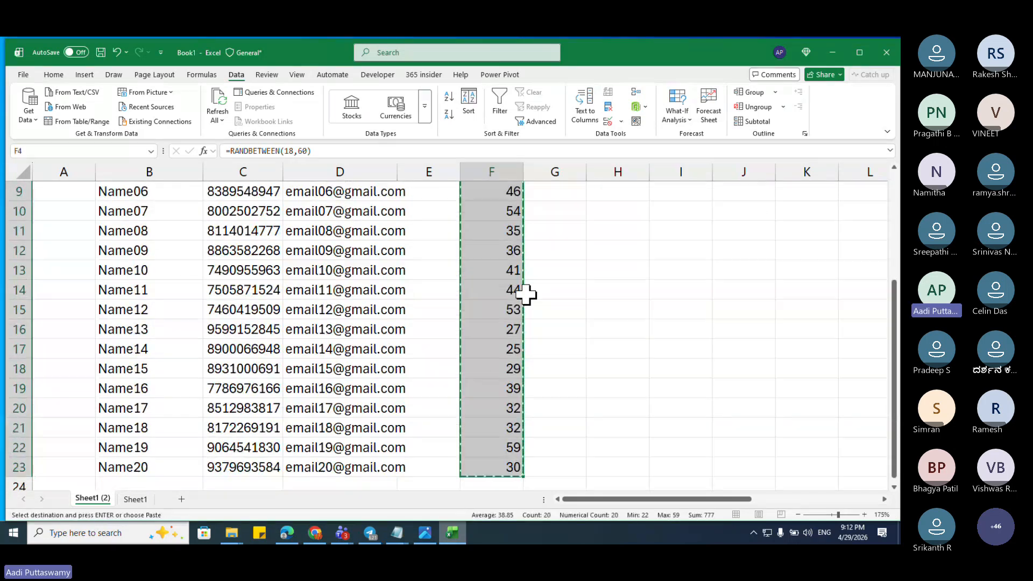
{"action": "key", "text": "ctrl+alt+v"}
{"action": "key", "text": "v"}
{"action": "key", "text": "Return"}
{"action": "key", "text": "Escape"}
{"action": "key", "text": "Right"}
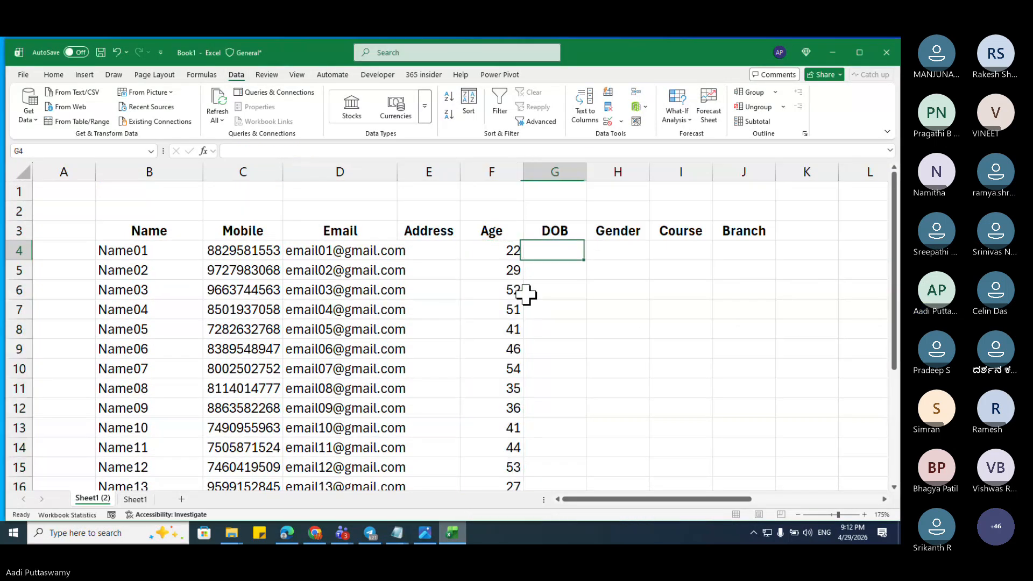
{"action": "key", "text": "Left"}
{"action": "key", "text": "Right"}
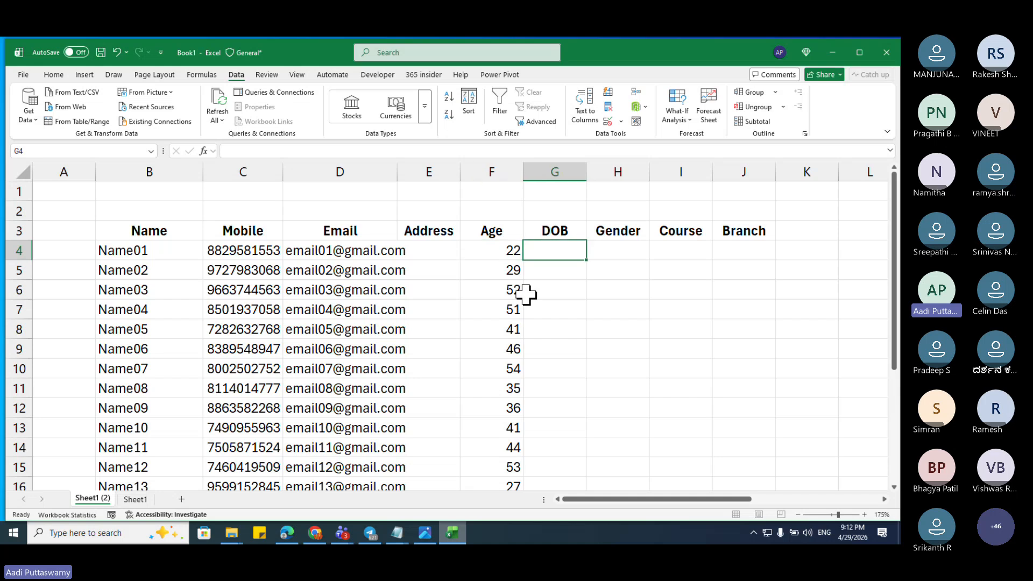
Step: Enter the birth-date formula =TODAY()+F4*365 in G4
{"action": "type", "text": "="}
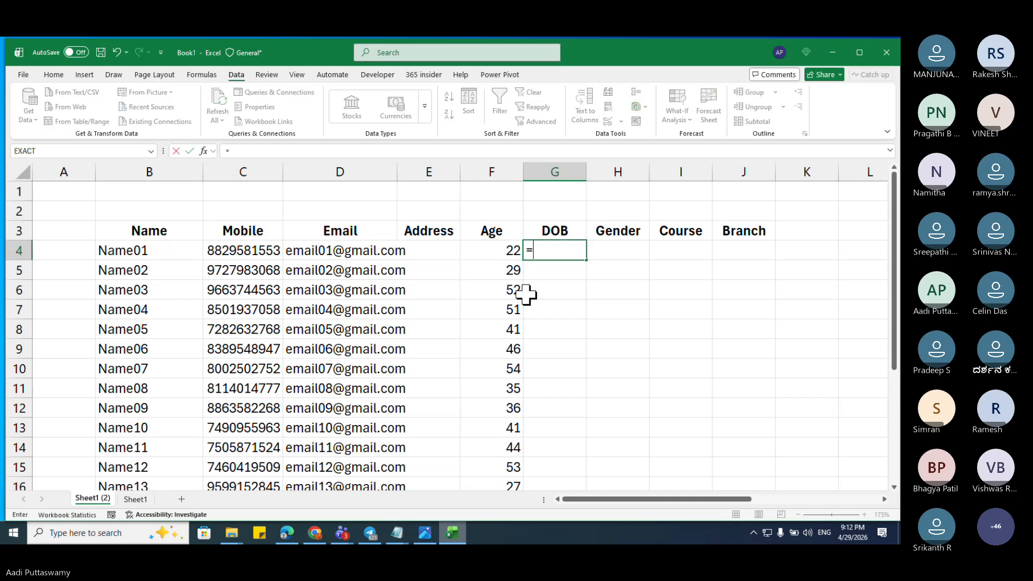
{"action": "type", "text": "toda"}
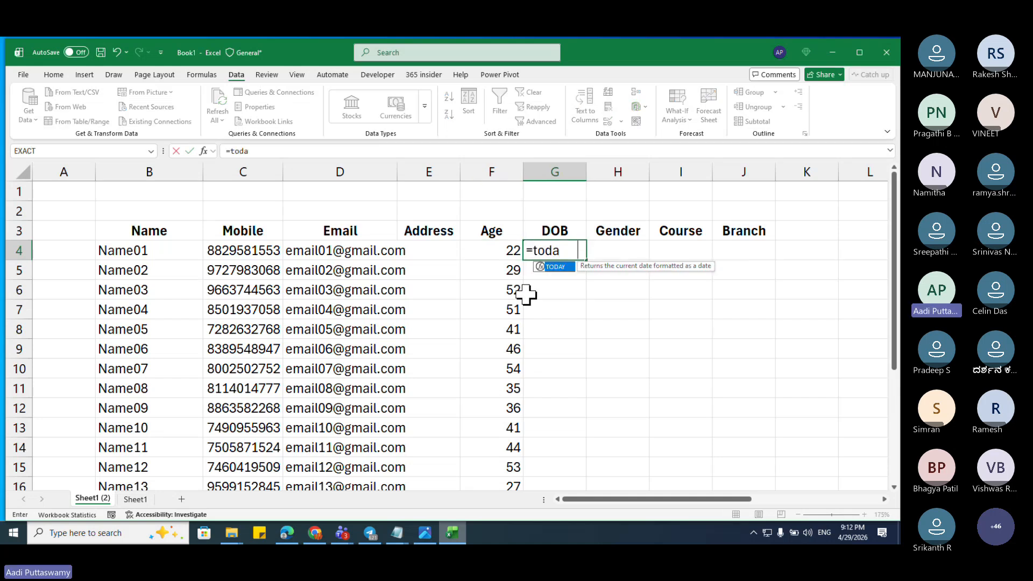
{"action": "key", "text": "Tab"}
{"action": "type", "text": ")+"}
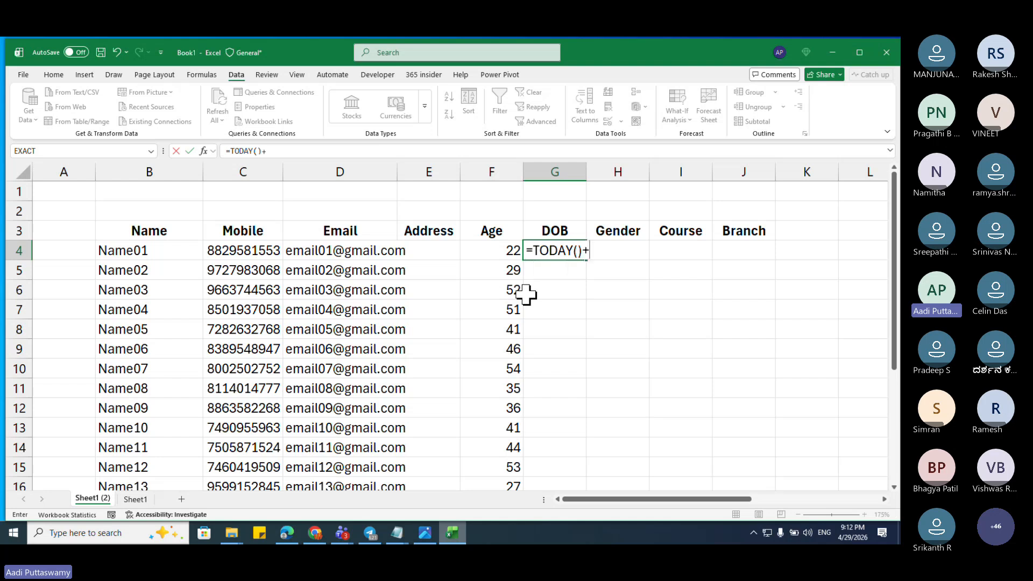
{"action": "key", "text": "Left"}
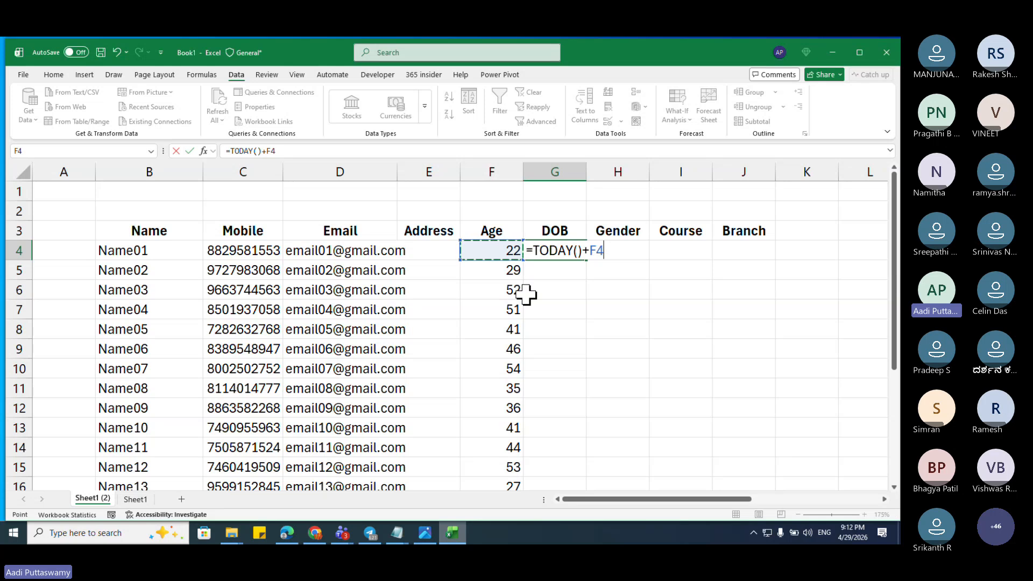
{"action": "type", "text": "*365"}
{"action": "key", "text": "Return"}
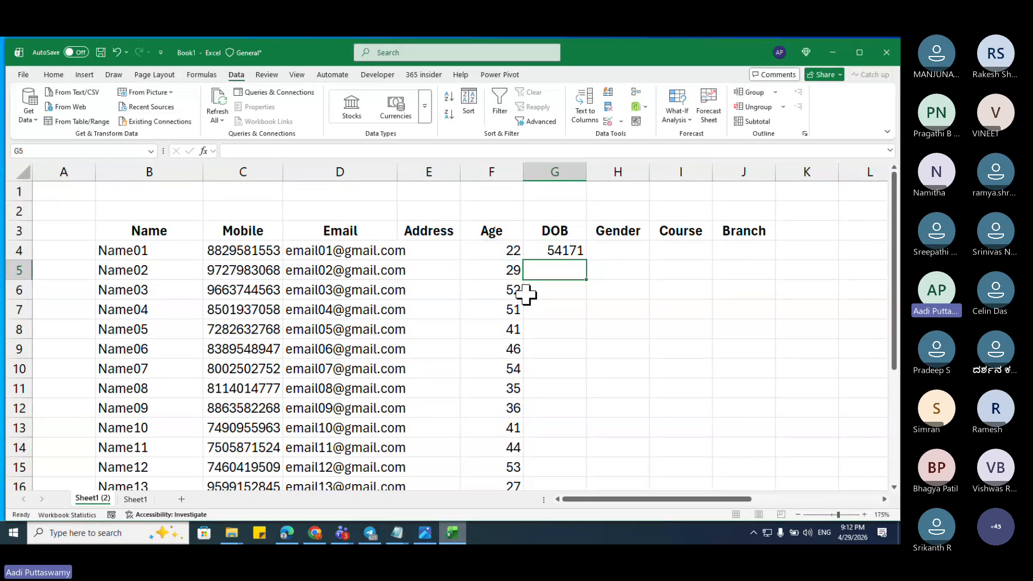
{"action": "key", "text": "Up"}
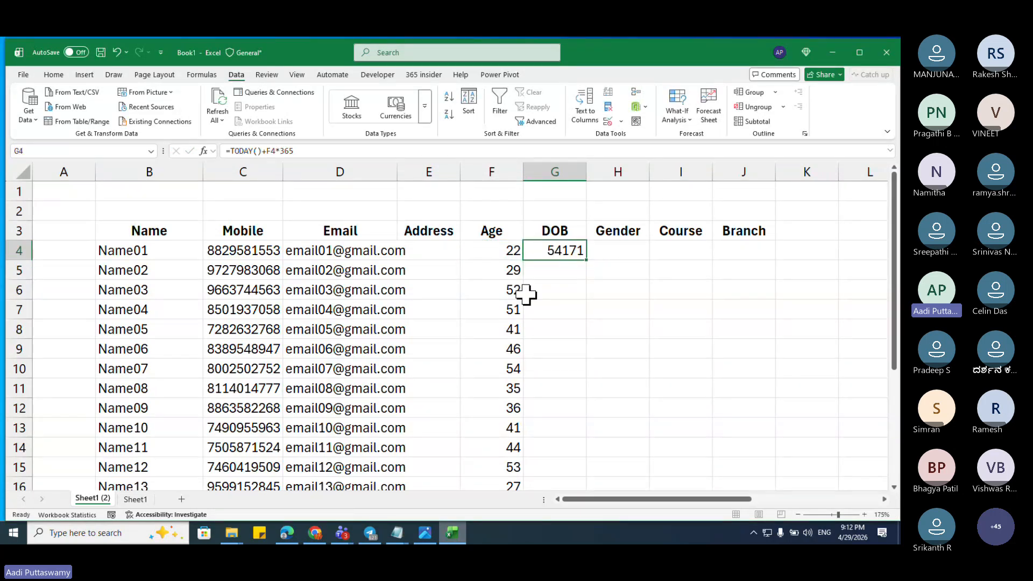
Step: Correct G4's formula to =TODAY()-F4*365 and bring up Format Cells for it
{"action": "key", "text": "ctrl+1"}
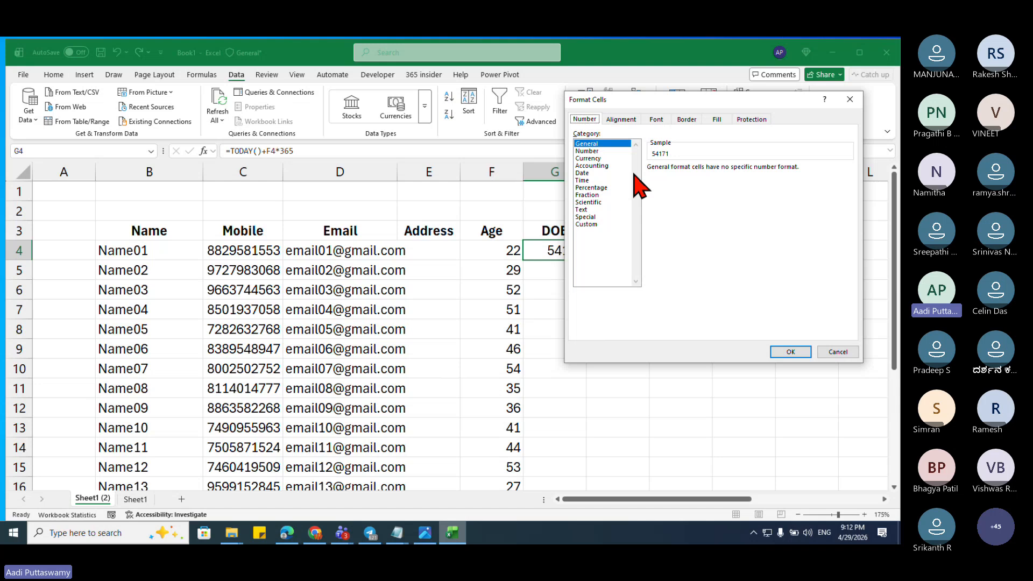
{"action": "key", "text": "Escape"}
{"action": "double_click", "coordinate": [560, 251]}
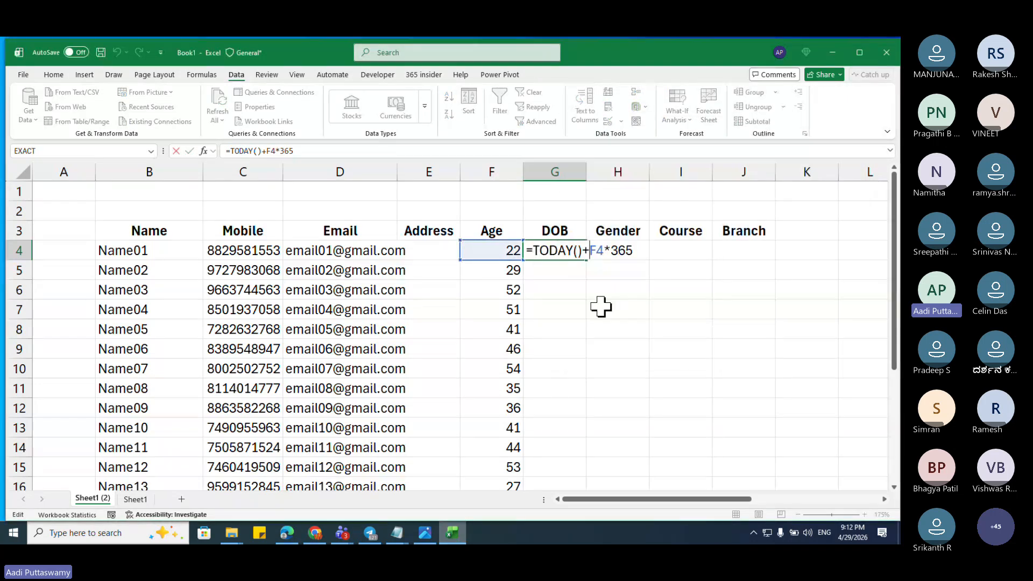
{"action": "key", "text": "BackSpace"}
{"action": "type", "text": "-"}
{"action": "key", "text": "Return"}
{"action": "key", "text": "Up"}
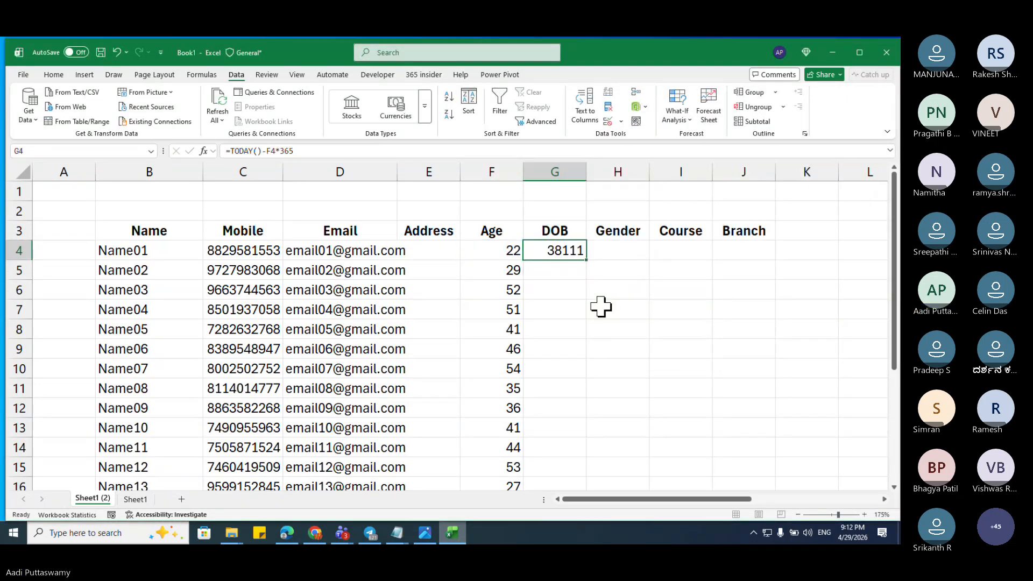
{"action": "key", "text": "ctrl+1"}
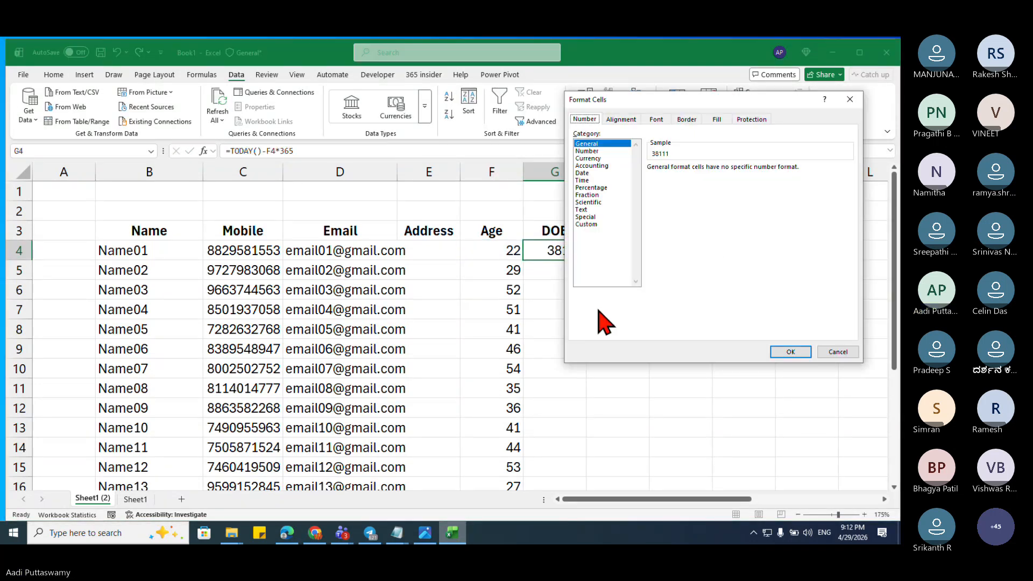
Step: Format G4 as a Date in the 14-Mar-12 (d-mmm-yy) style
{"action": "left_click", "coordinate": [621, 120]}
{"action": "left_click", "coordinate": [597, 118]}
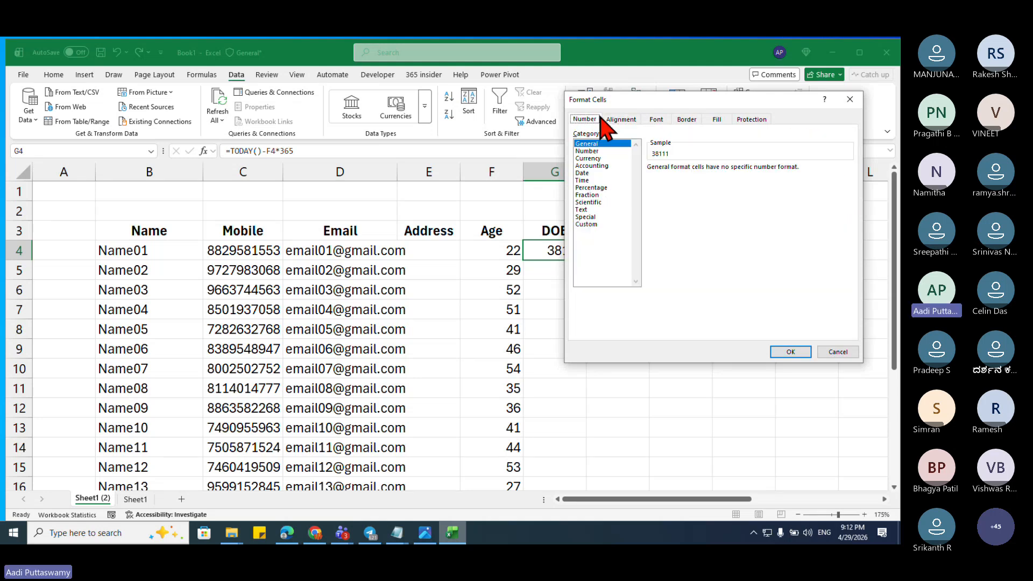
{"action": "left_click", "coordinate": [592, 172]}
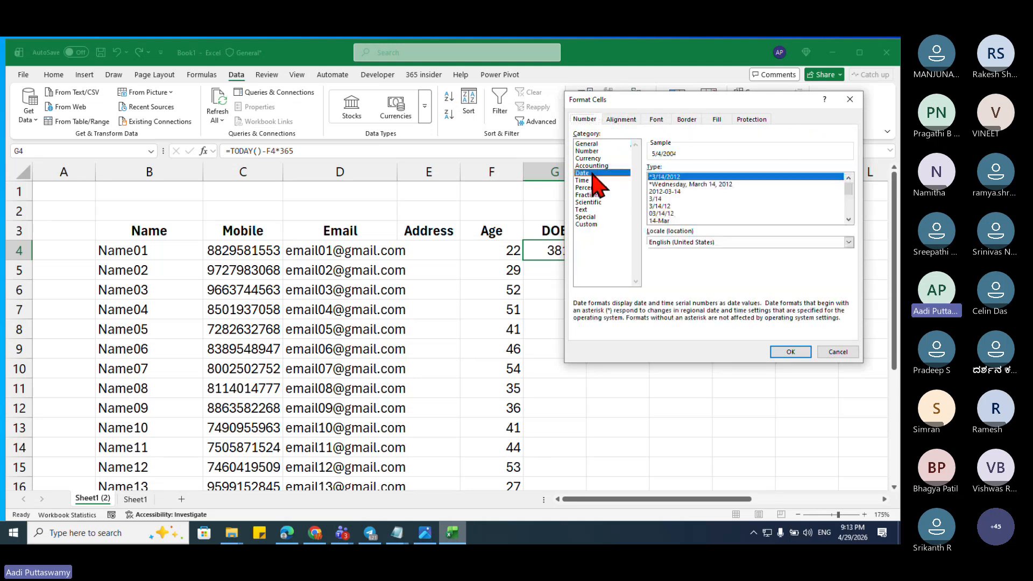
{"action": "left_click", "coordinate": [662, 221]}
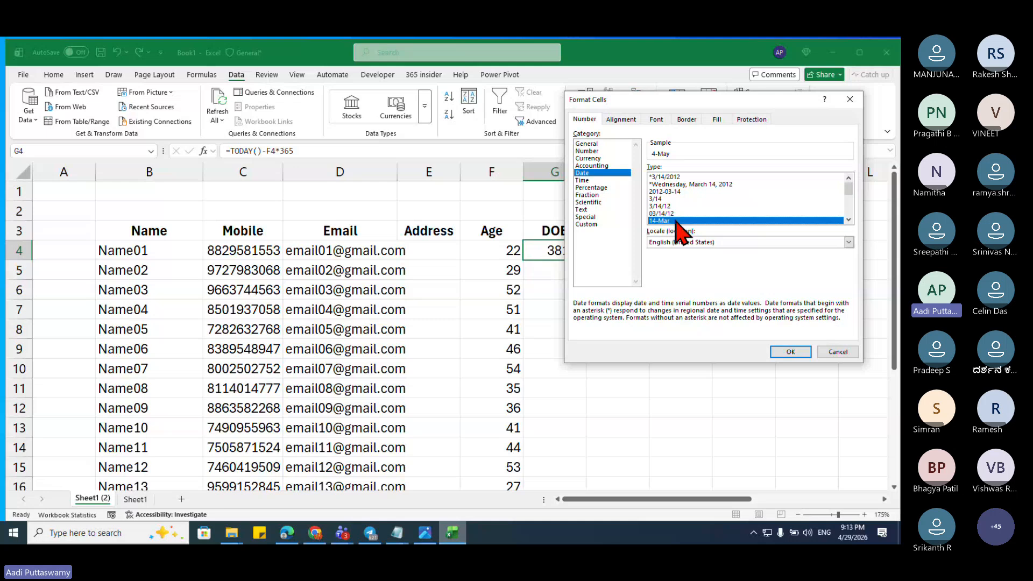
{"action": "scroll", "coordinate": [681, 204], "scroll_direction": "down", "scroll_amount": 2}
{"action": "left_click", "coordinate": [679, 184]}
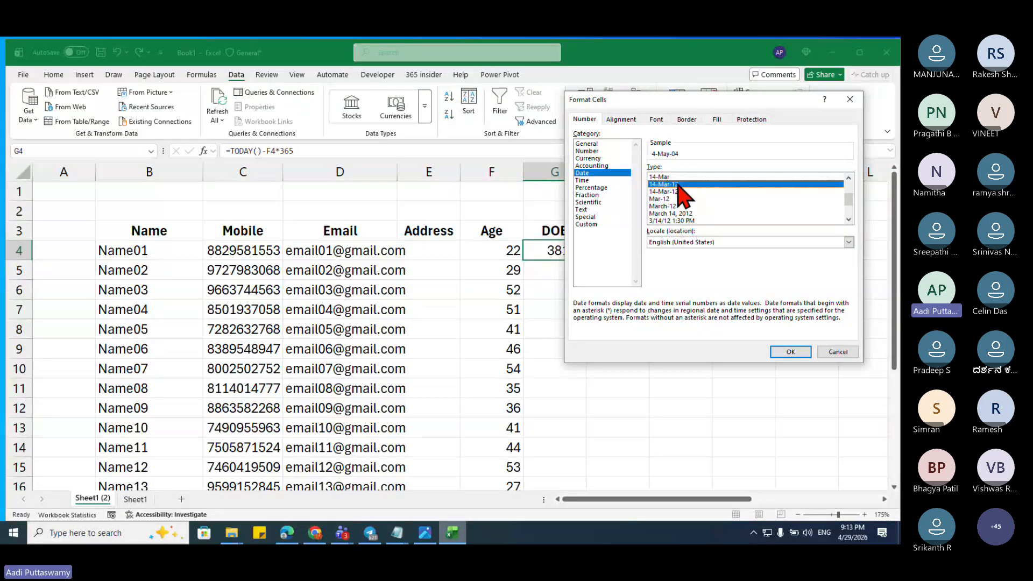
{"action": "left_click", "coordinate": [788, 350]}
Step: Fill the birth-date formula down G4:G23 and paste the results back as fixed values
{"action": "left_click", "coordinate": [505, 253]}
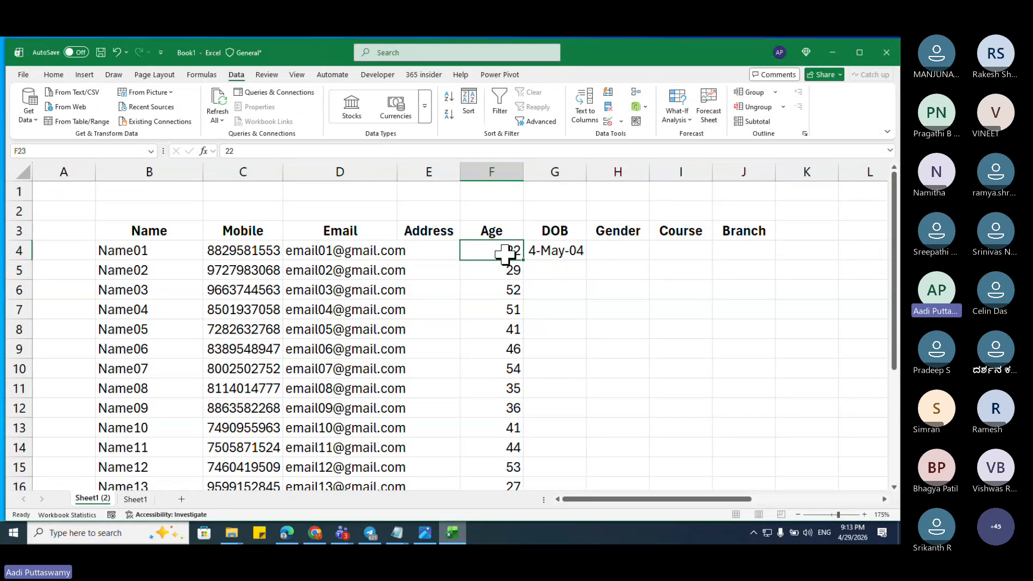
{"action": "key", "text": "Right"}
{"action": "key", "text": "ctrl+shift+Up"}
{"action": "key", "text": "ctrl+d"}
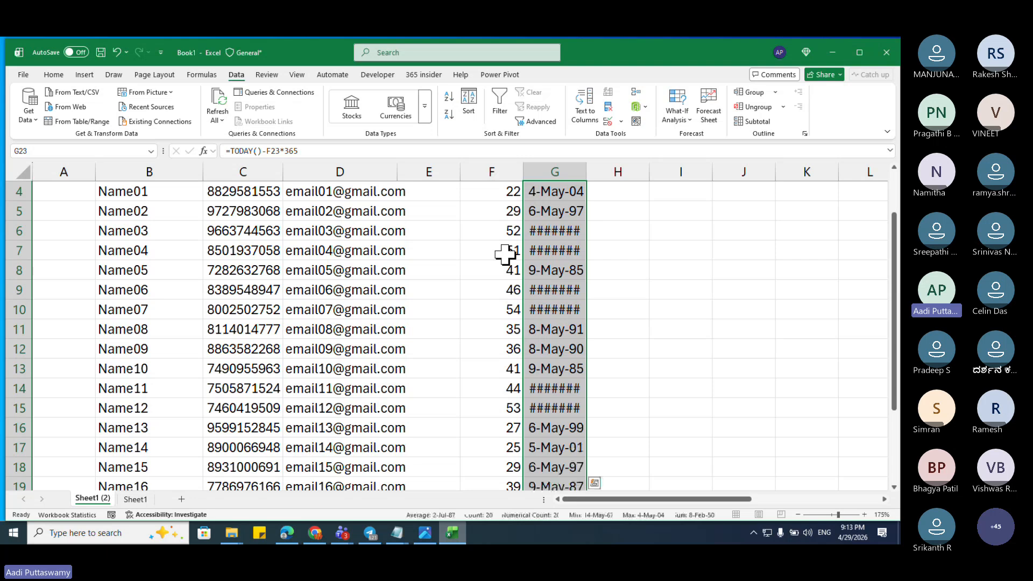
{"action": "key", "text": "ctrl+c"}
{"action": "key", "text": "e"}
{"action": "key", "text": "s"}
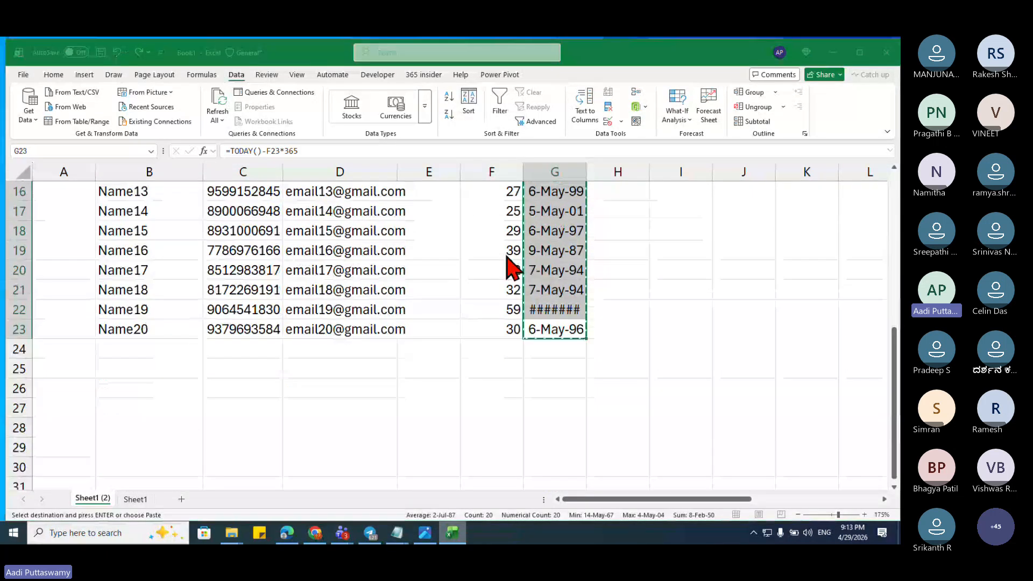
{"action": "key", "text": "v"}
{"action": "key", "text": "Return"}
{"action": "key", "text": "Escape"}
Step: Widen column G so all the DOB dates display
{"action": "key", "text": "shift+BackSpace"}
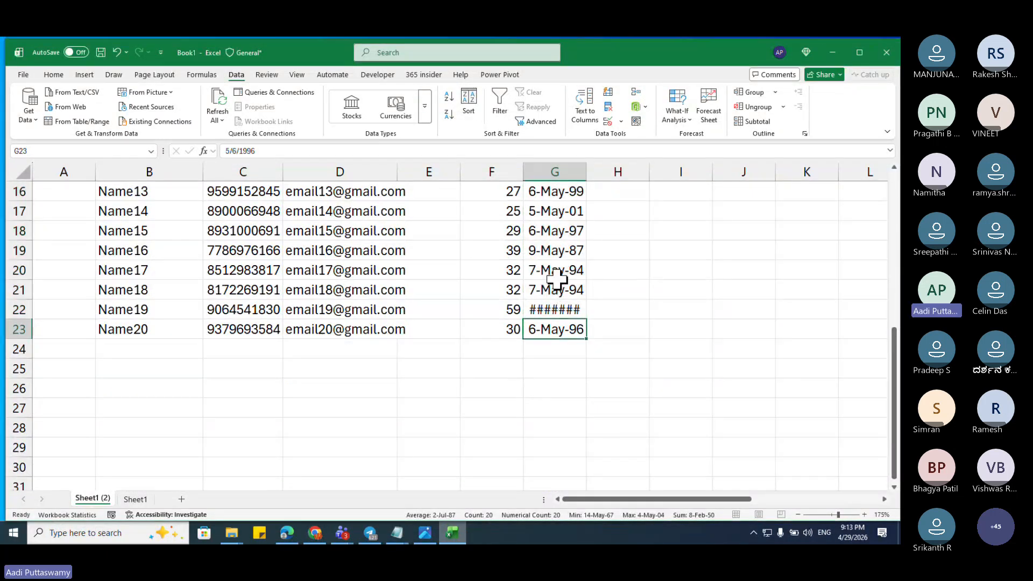
{"action": "key", "text": "ctrl+Up"}
{"action": "key", "text": "Up"}
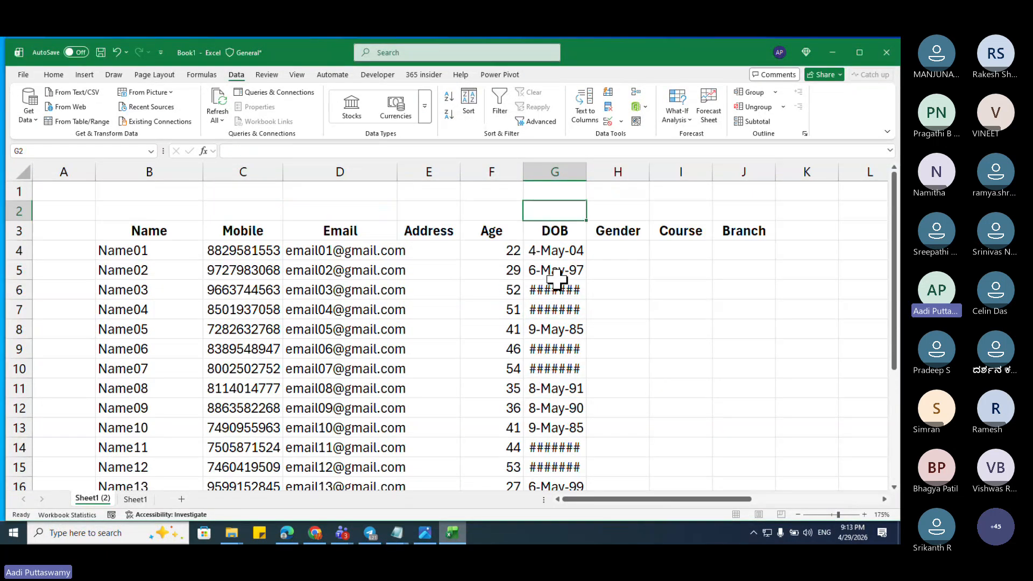
{"action": "double_click", "coordinate": [592, 165]}
{"action": "left_click", "coordinate": [630, 249]}
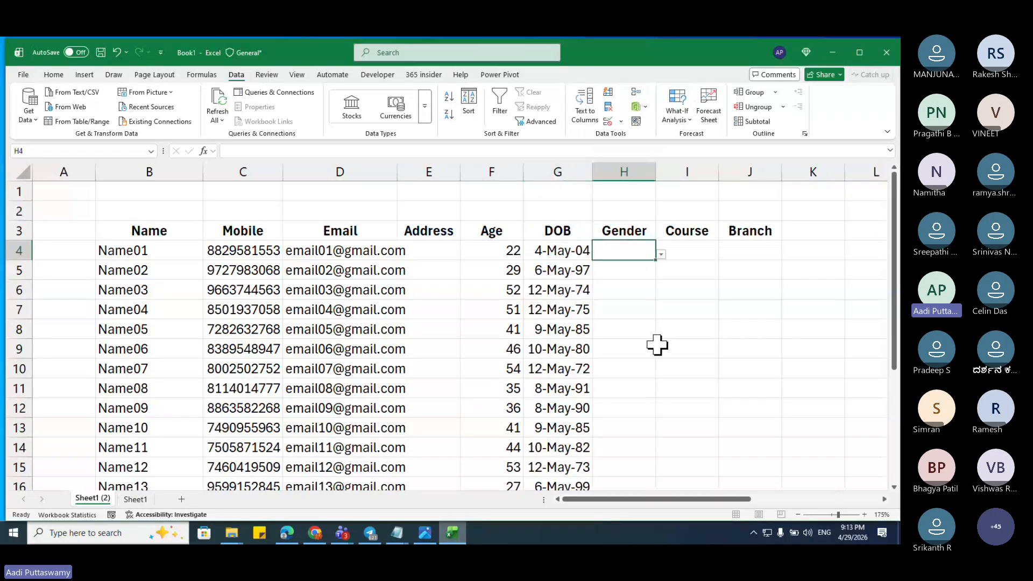
Step: Choose Male in H4 and Female in H5 from the Gender dropdown
{"action": "left_click", "coordinate": [661, 254]}
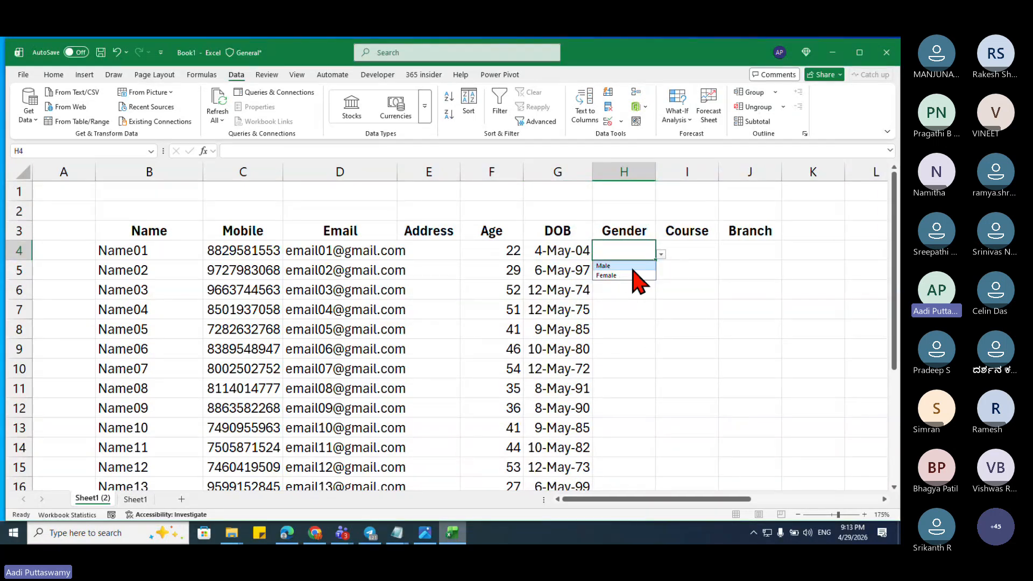
{"action": "left_click", "coordinate": [630, 266]}
{"action": "left_click", "coordinate": [630, 272]}
{"action": "left_click", "coordinate": [662, 274]}
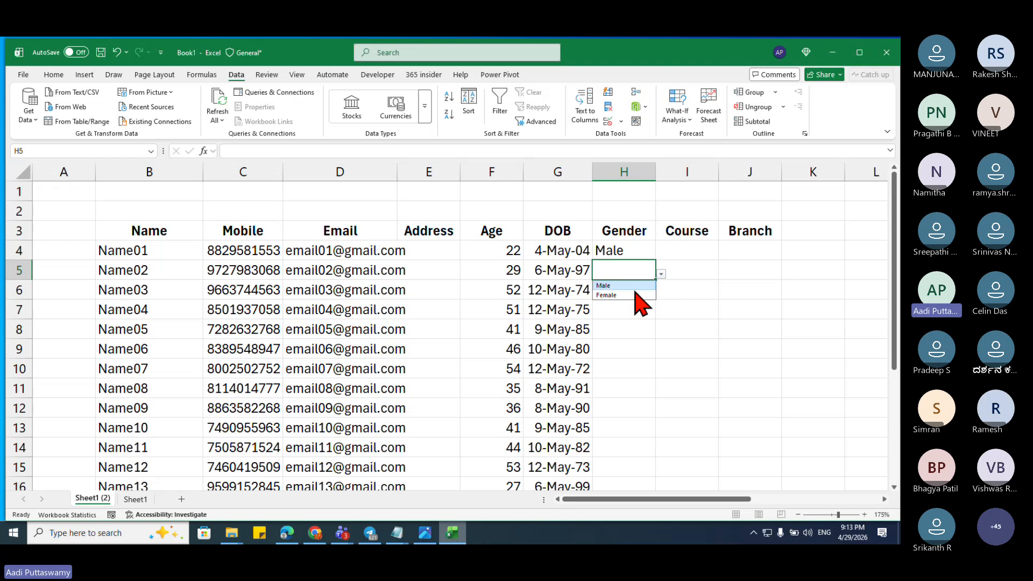
{"action": "left_click", "coordinate": [635, 295]}
{"action": "left_click", "coordinate": [640, 294]}
Step: Enter =H4 in H6 and fill it down to H23 to alternate Male and Female
{"action": "key", "text": "F2"}
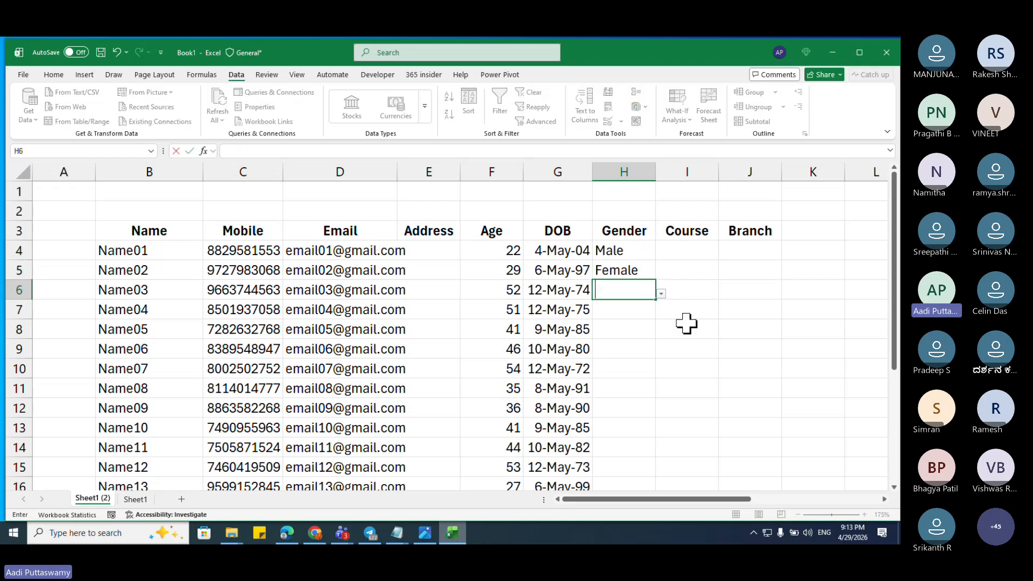
{"action": "type", "text": "="}
{"action": "key", "text": "Up"}
{"action": "key", "text": "Up"}
{"action": "key", "text": "Return"}
{"action": "key", "text": "Left"}
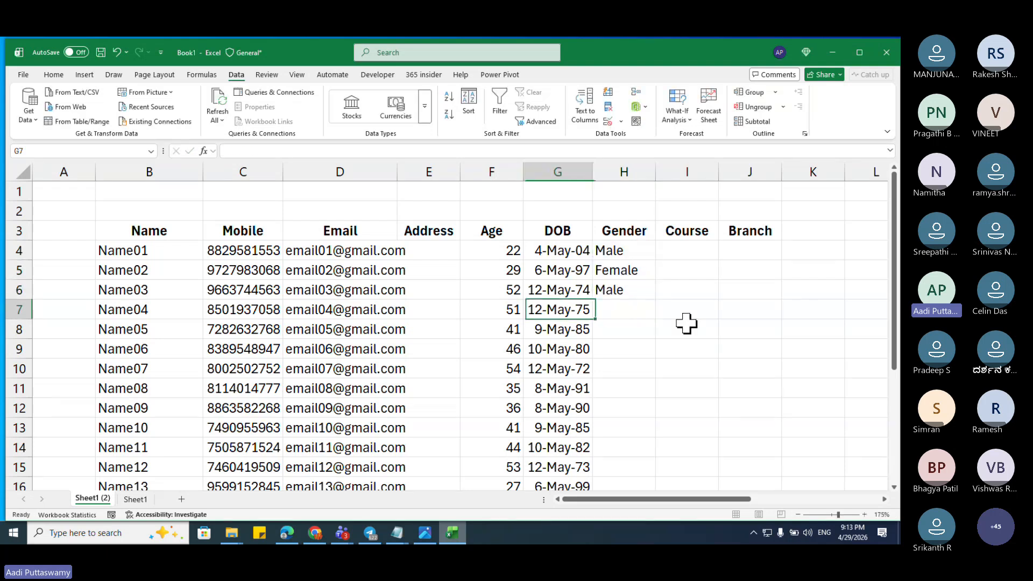
{"action": "key", "text": "ctrl+Down"}
{"action": "key", "text": "Right"}
{"action": "key", "text": "ctrl+shift+Up"}
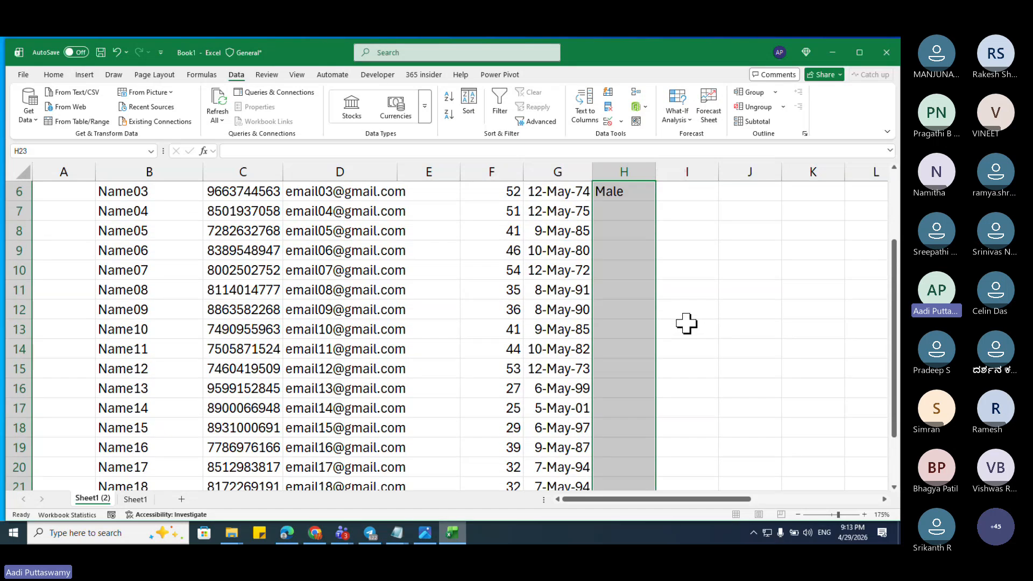
{"action": "key", "text": "ctrl+d"}
Step: Convert the Gender entries H4:H23 to fixed values with Paste Special
{"action": "key", "text": "ctrl+Up"}
{"action": "key", "text": "Down"}
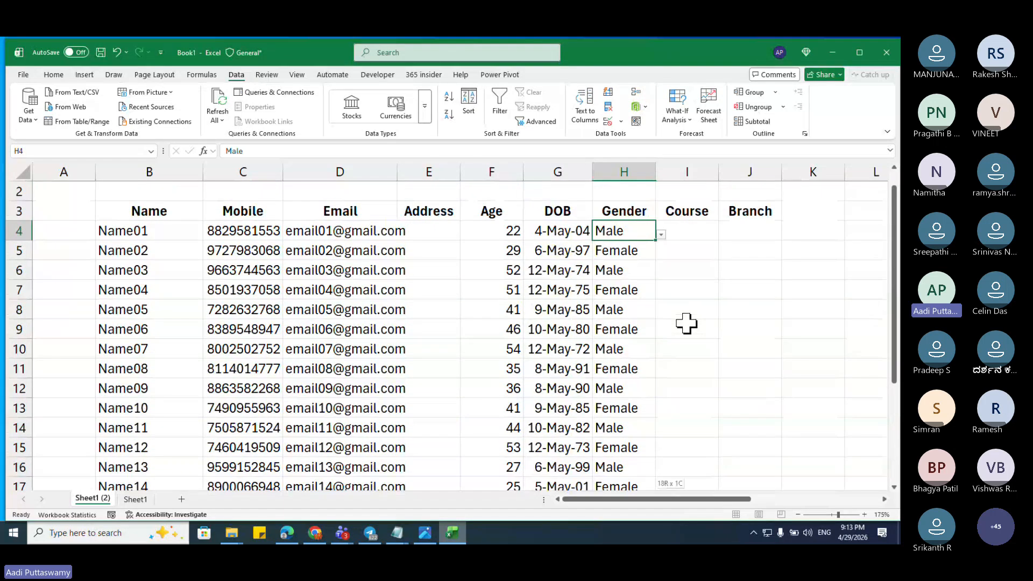
{"action": "key", "text": "ctrl+shift+Down"}
{"action": "key", "text": "ctrl+c"}
{"action": "key", "text": "ctrl+alt+v"}
{"action": "key", "text": "v"}
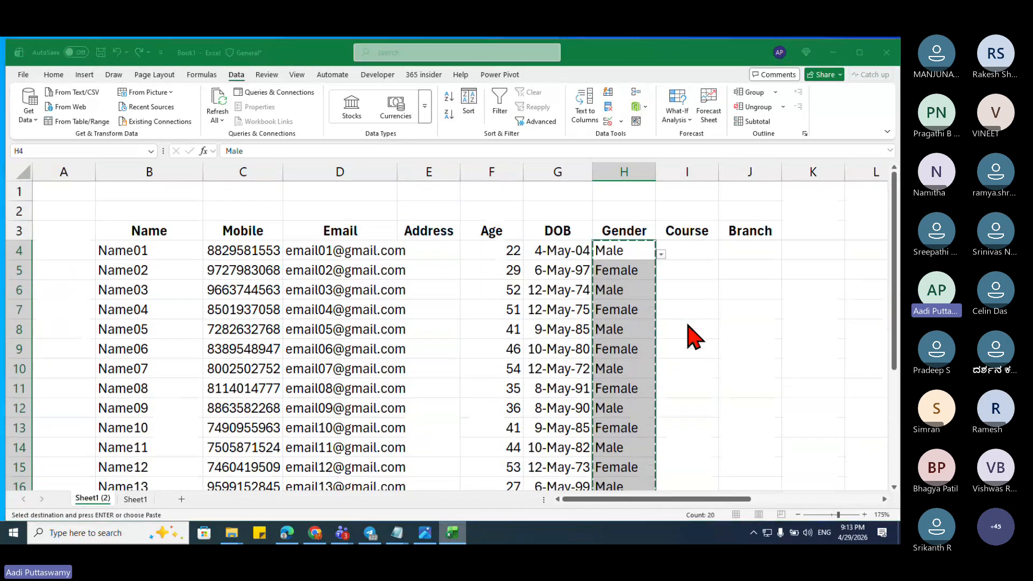
{"action": "key", "text": "Return"}
{"action": "key", "text": "Escape"}
{"action": "key", "text": "Up"}
{"action": "key", "text": "Down"}
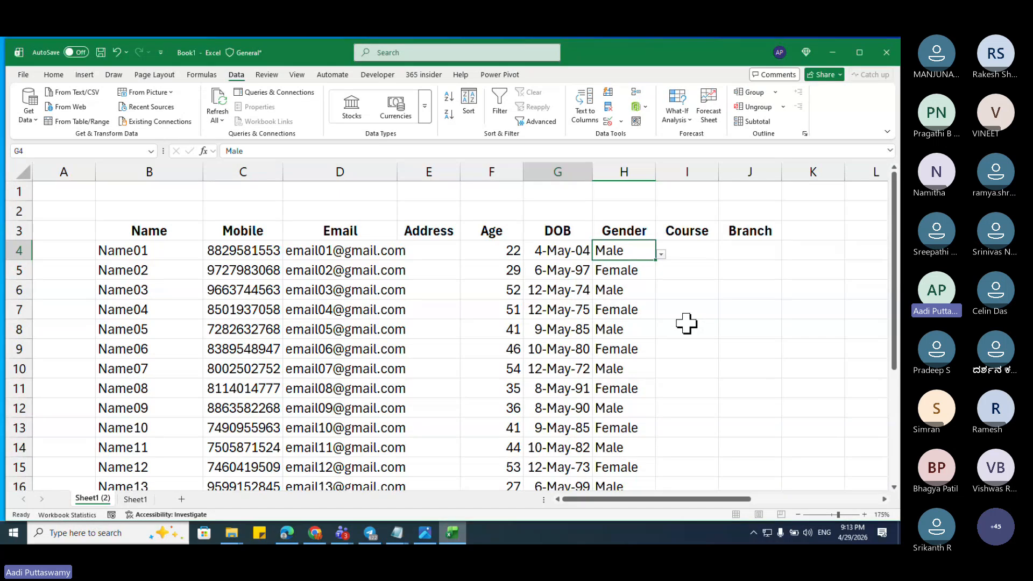
{"action": "key", "text": "Left"}
{"action": "key", "text": "Left"}
{"action": "key", "text": "Right"}
{"action": "key", "text": "Right"}
{"action": "key", "text": "Left"}
{"action": "key", "text": "Left"}
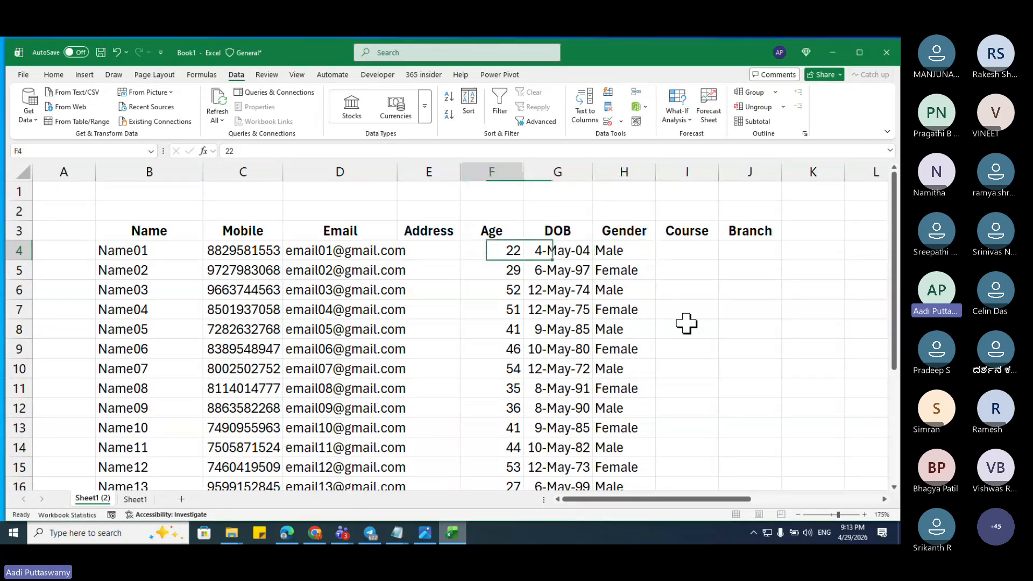
{"action": "key", "text": "Left"}
{"action": "key", "text": "Left"}
{"action": "key", "text": "Left"}
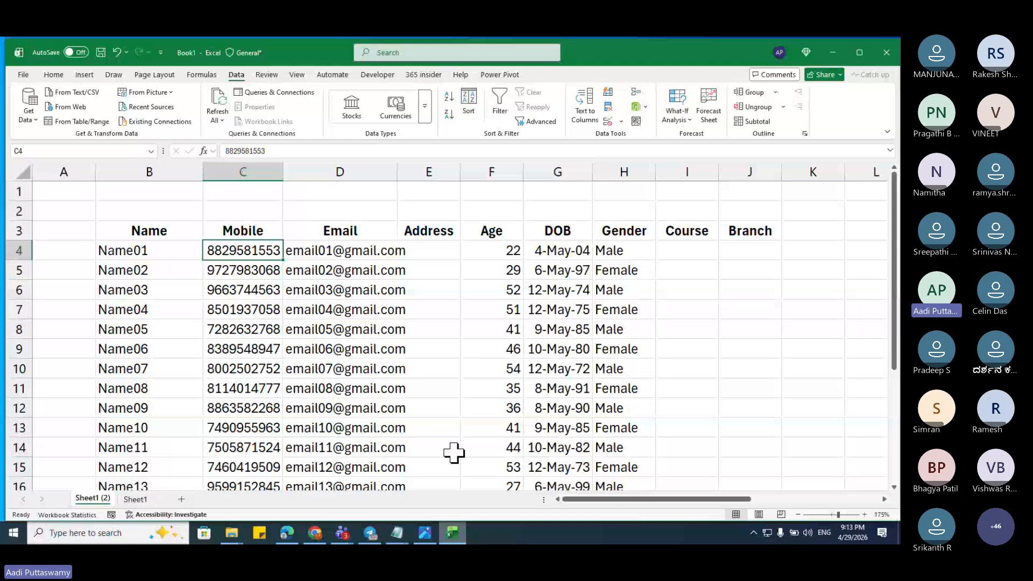
Step: Switch to the ChatGPT tab in Chrome and close the chat history sidebar
{"action": "left_click", "coordinate": [322, 535]}
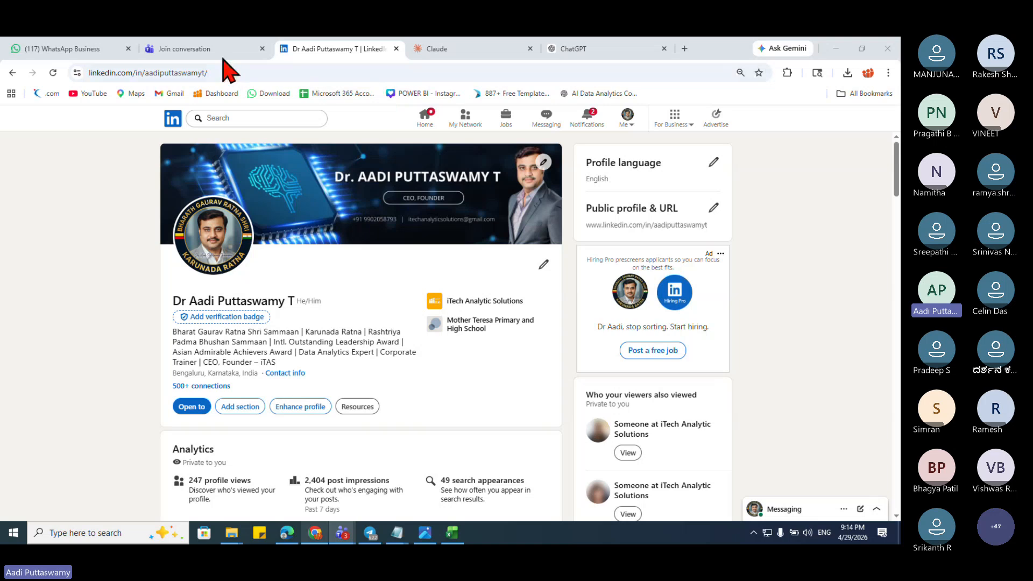
{"action": "left_click", "coordinate": [575, 49]}
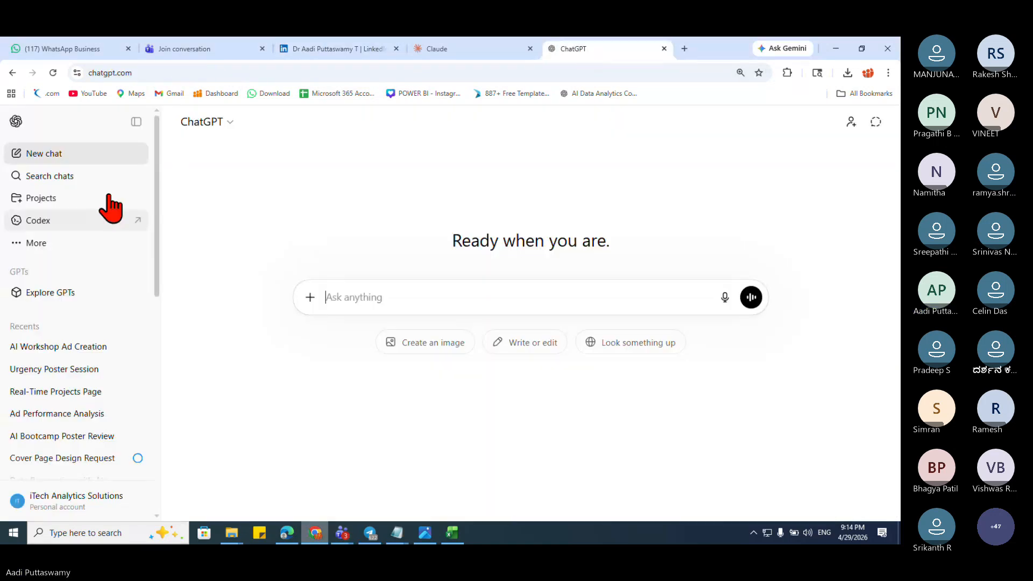
{"action": "left_click", "coordinate": [138, 121]}
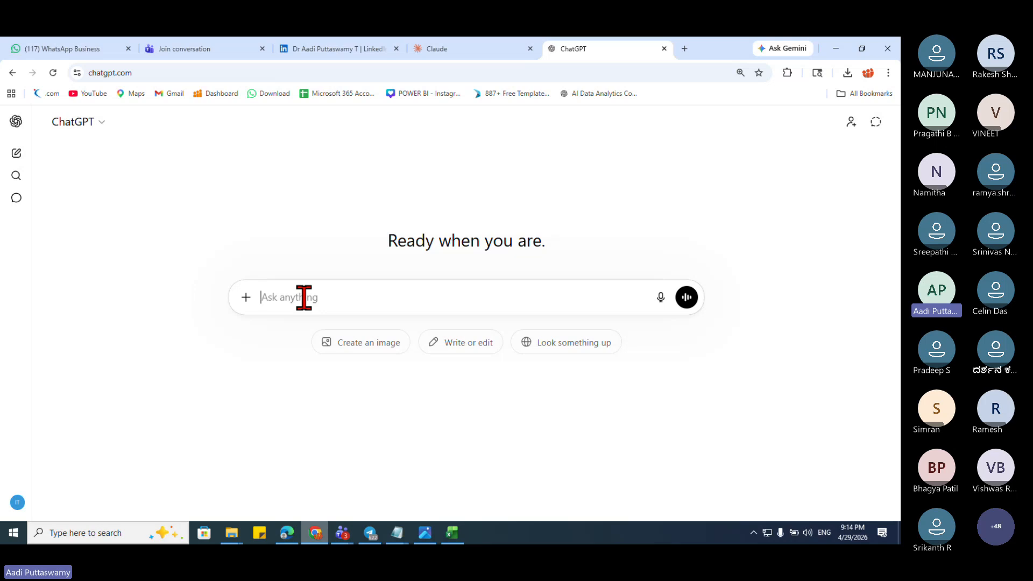
Step: Copy the Excel header row B3:J3, Name through Branch
{"action": "key", "text": "alt+Tab"}
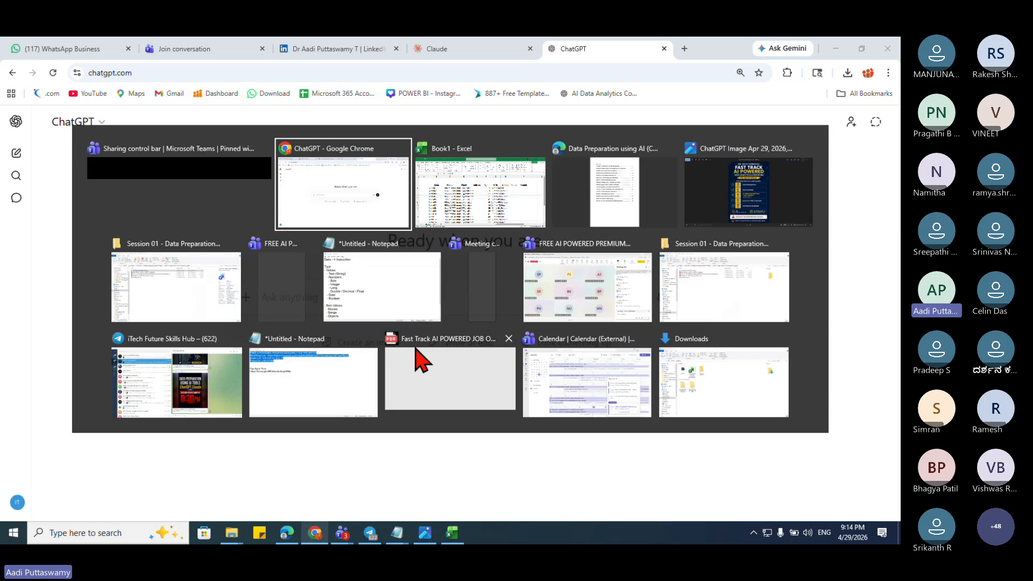
{"action": "key", "text": "alt+Tab"}
{"action": "left_click_drag", "start_coordinate": [173, 230], "coordinate": [721, 230]}
{"action": "key", "text": "ctrl+c"}
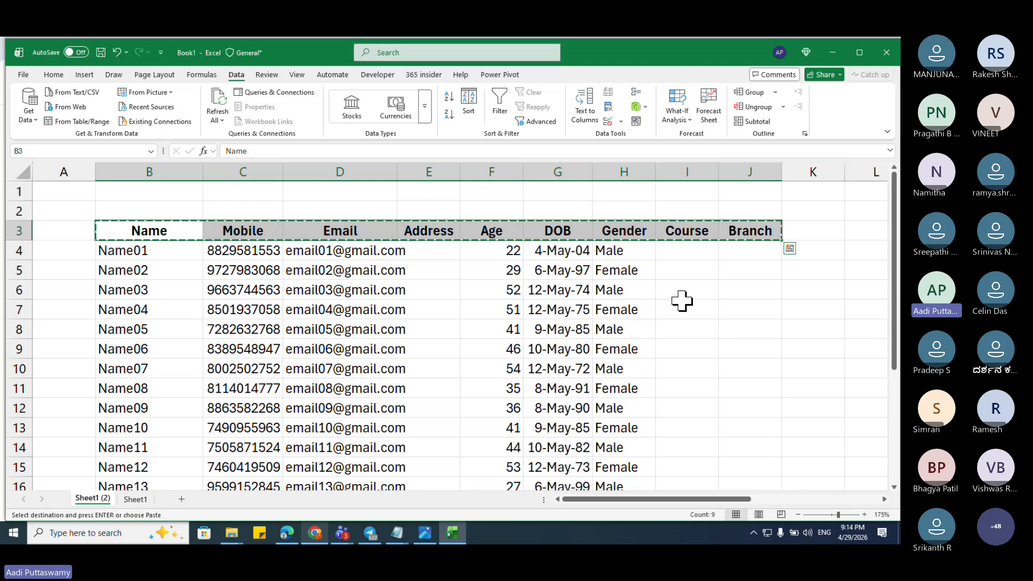
Step: Paste the headers into the ChatGPT prompt as text, drop the image, and put Name on its own line
{"action": "key", "text": "alt+Tab"}
{"action": "key", "text": "alt+Tab"}
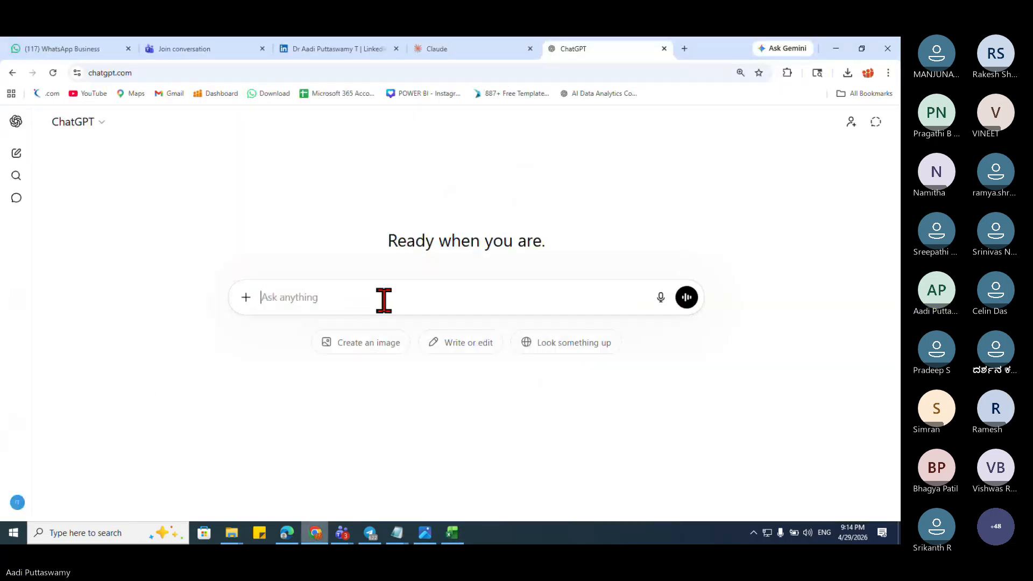
{"action": "right_click", "coordinate": [384, 300]}
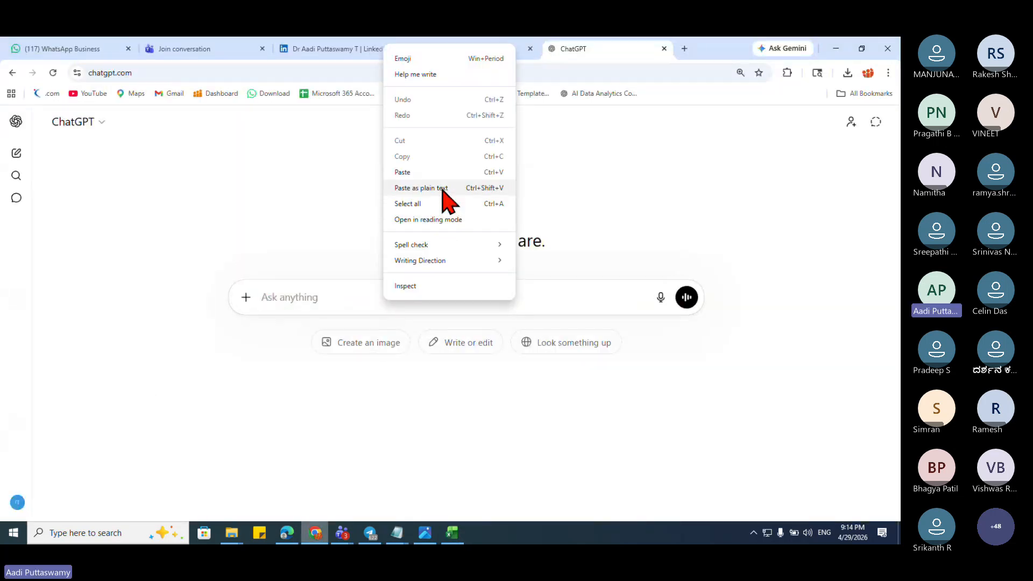
{"action": "left_click", "coordinate": [421, 187]}
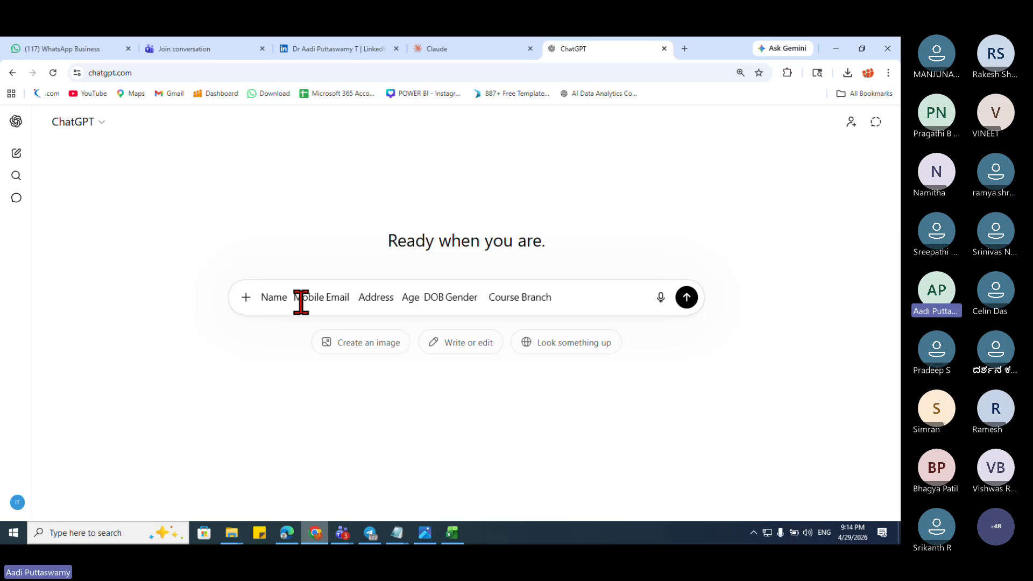
{"action": "key", "text": "ctrl+a"}
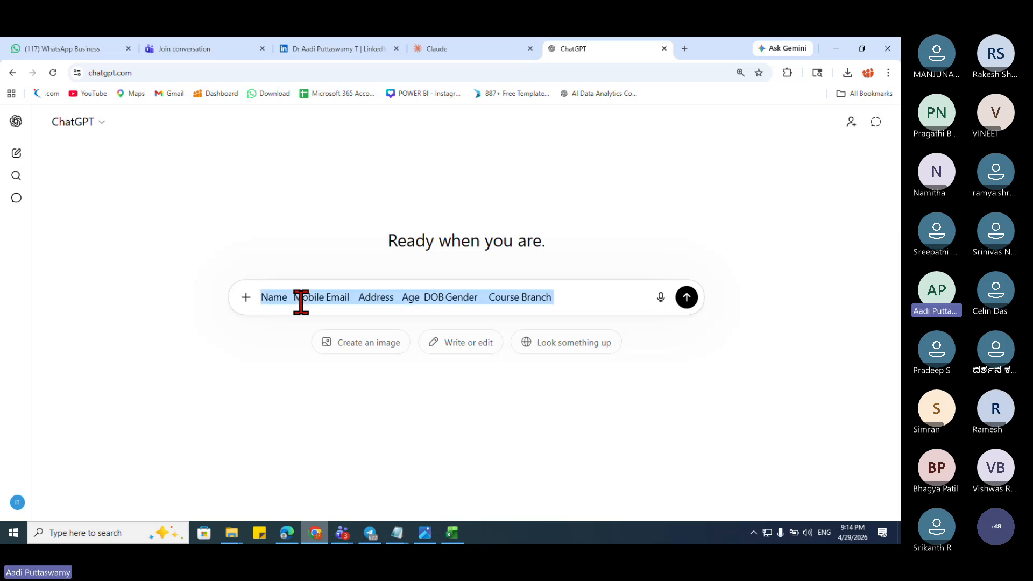
{"action": "key", "text": "BackSpace"}
{"action": "key", "text": "ctrl+v"}
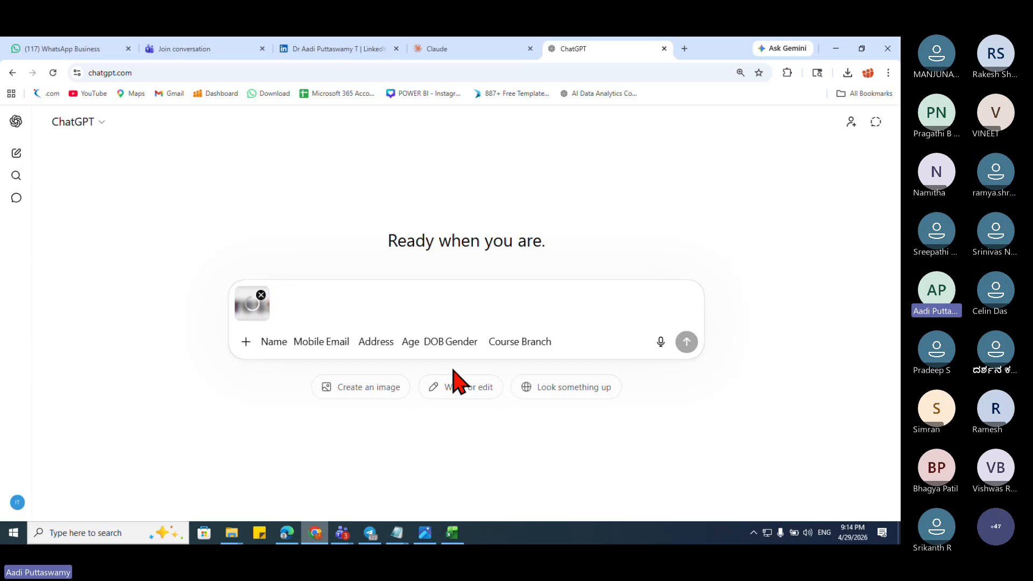
{"action": "left_click", "coordinate": [261, 295]}
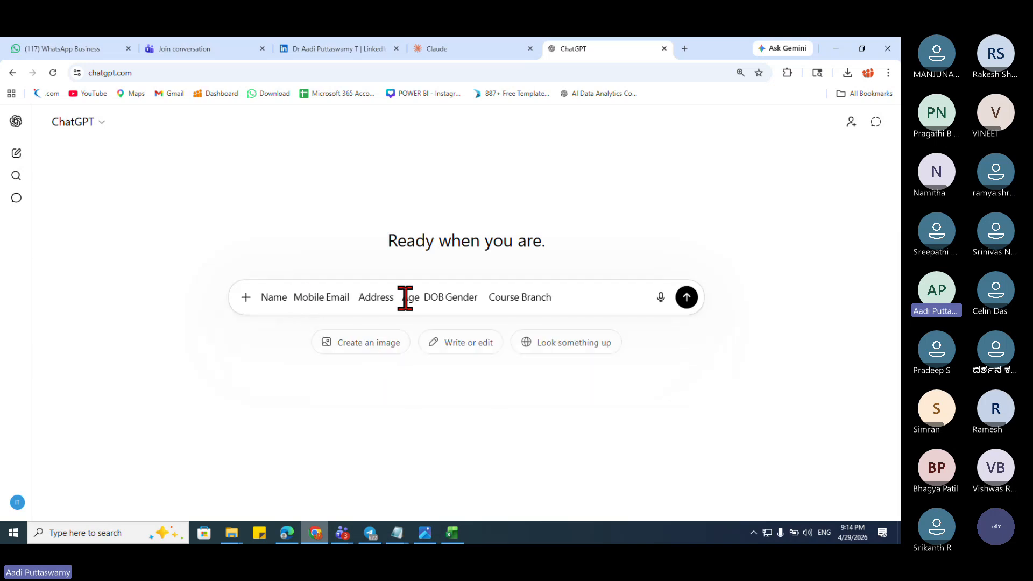
{"action": "key", "text": "BackSpace"}
{"action": "key", "text": "shift+Return"}
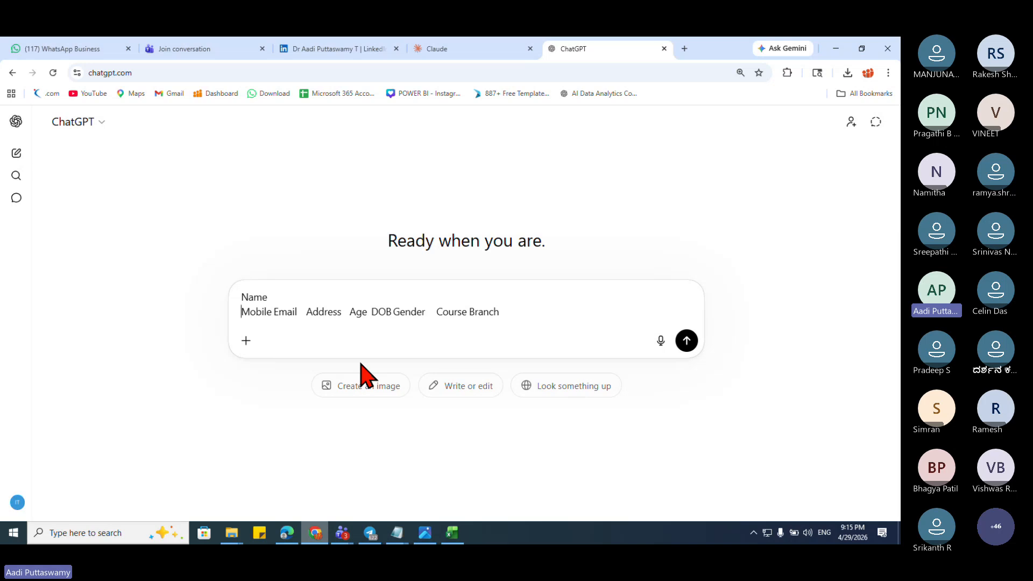
Step: Open Notepad and paste the copied header row into it
{"action": "key", "text": "super+r"}
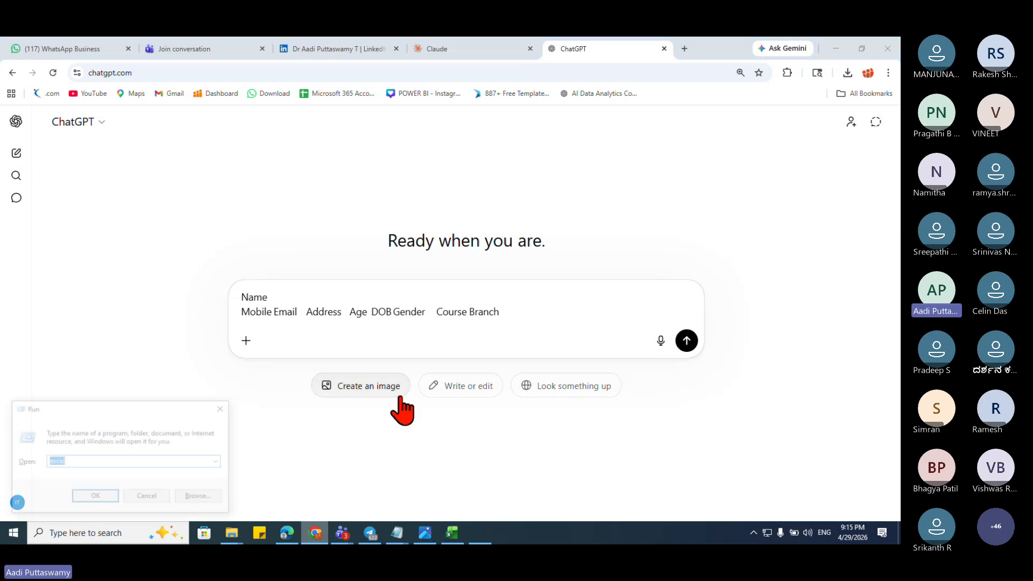
{"action": "type", "text": "notepad"}
{"action": "key", "text": "Return"}
{"action": "key", "text": "ctrl+v"}
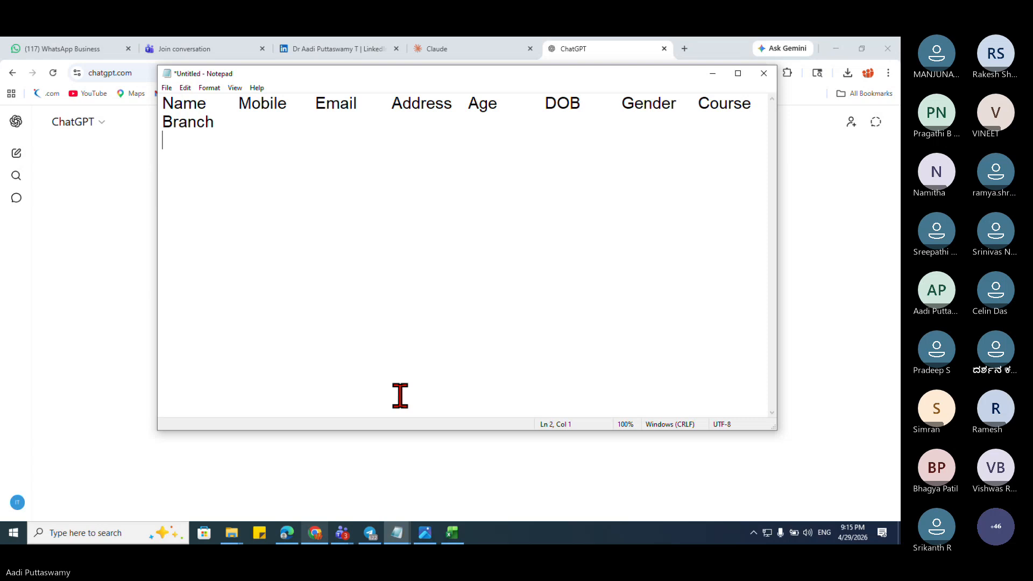
Step: Break Mobile and Email onto their own lines
{"action": "left_click", "coordinate": [236, 111]}
{"action": "key", "text": "Return"}
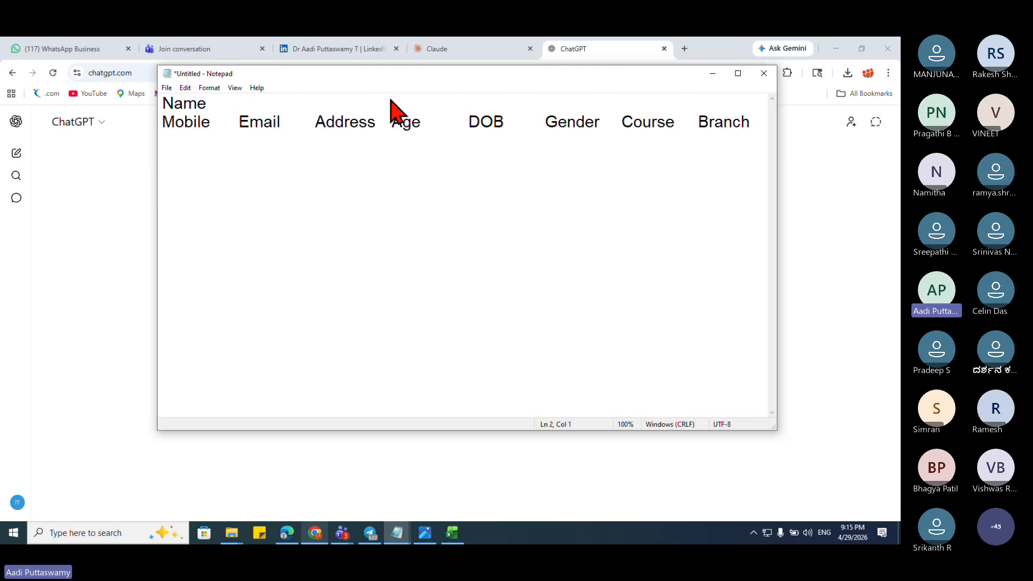
{"action": "left_click", "coordinate": [237, 122]}
{"action": "key", "text": "Return"}
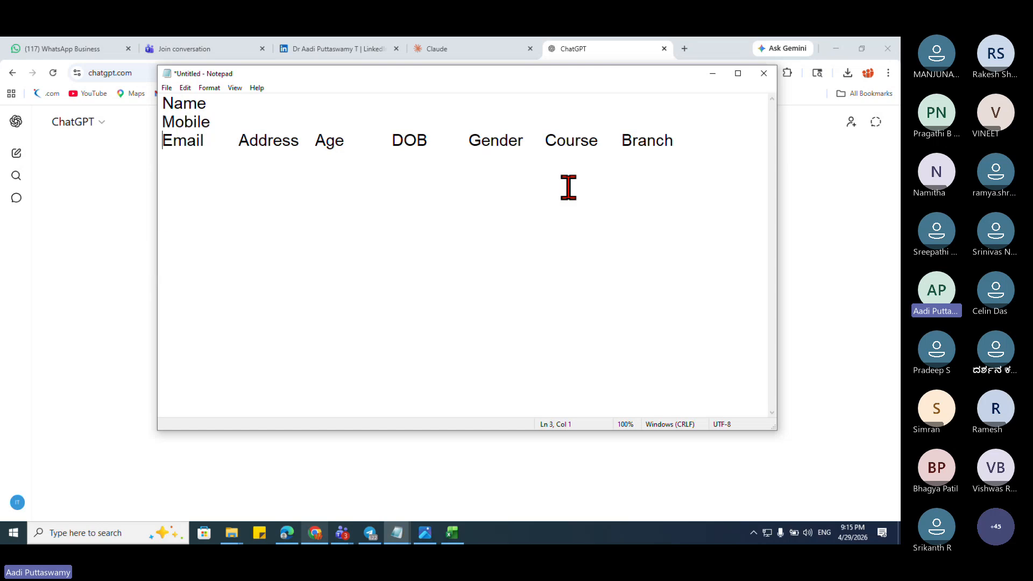
Step: Clear all text from the ChatGPT prompt box
{"action": "left_click", "coordinate": [894, 231]}
{"action": "left_click", "coordinate": [429, 327]}
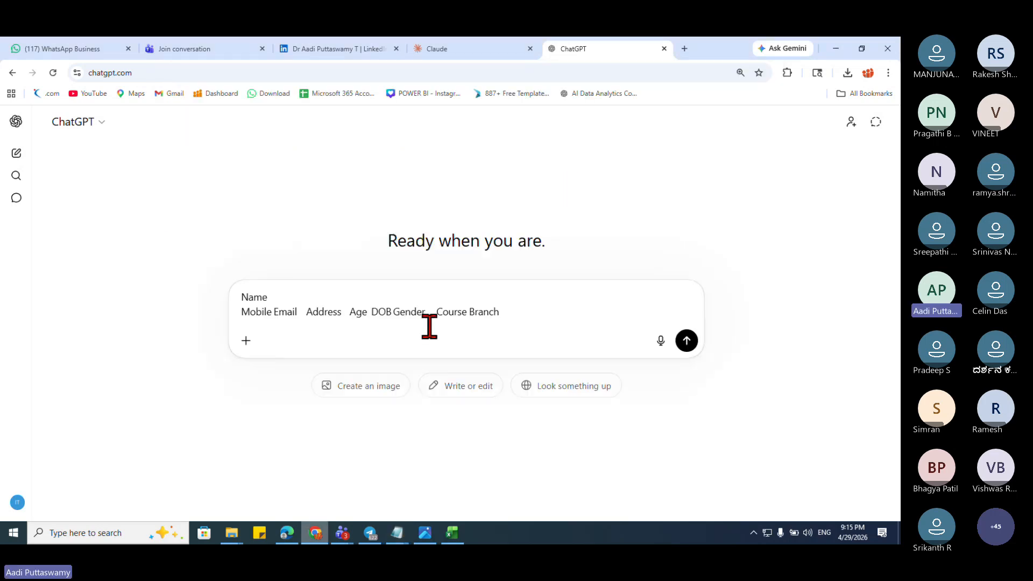
{"action": "key", "text": "ctrl+a"}
{"action": "key", "text": "BackSpace"}
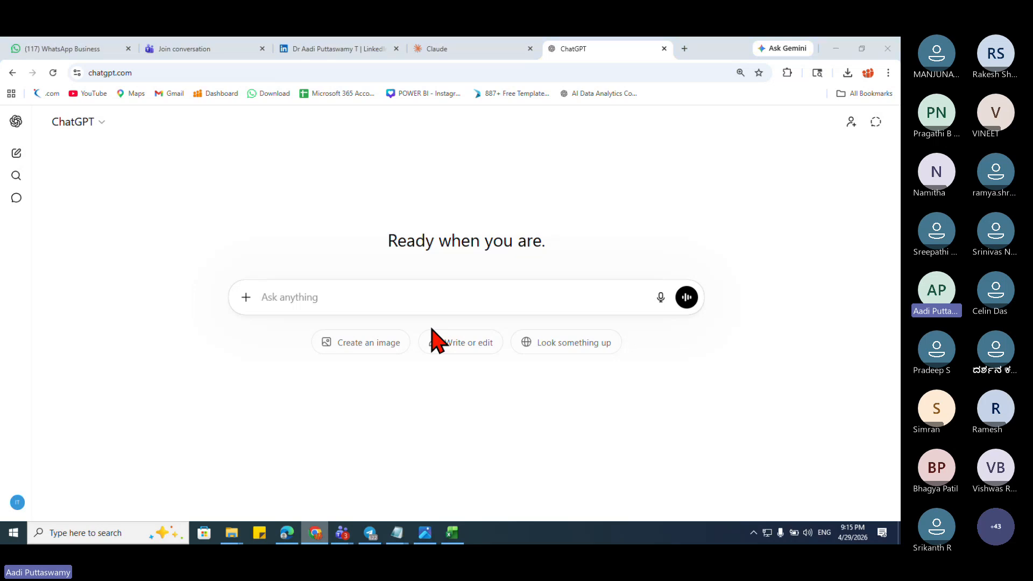
Step: Put Address, Age, DOB, Gender, Course and Branch each on a separate line
{"action": "key", "text": "alt+Tab"}
{"action": "left_click", "coordinate": [240, 141]}
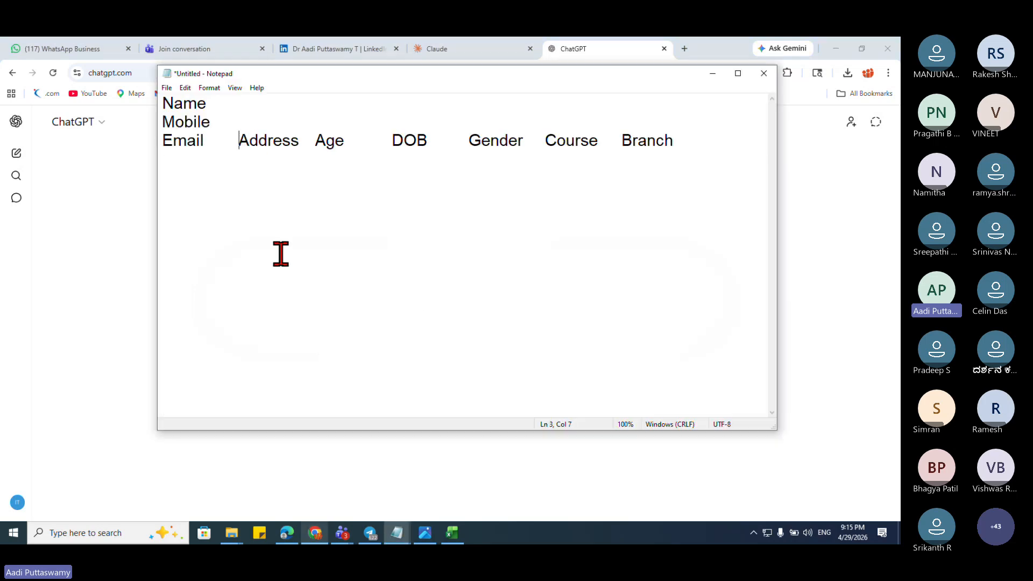
{"action": "key", "text": "Return"}
{"action": "left_click", "coordinate": [240, 159]}
{"action": "key", "text": "Return"}
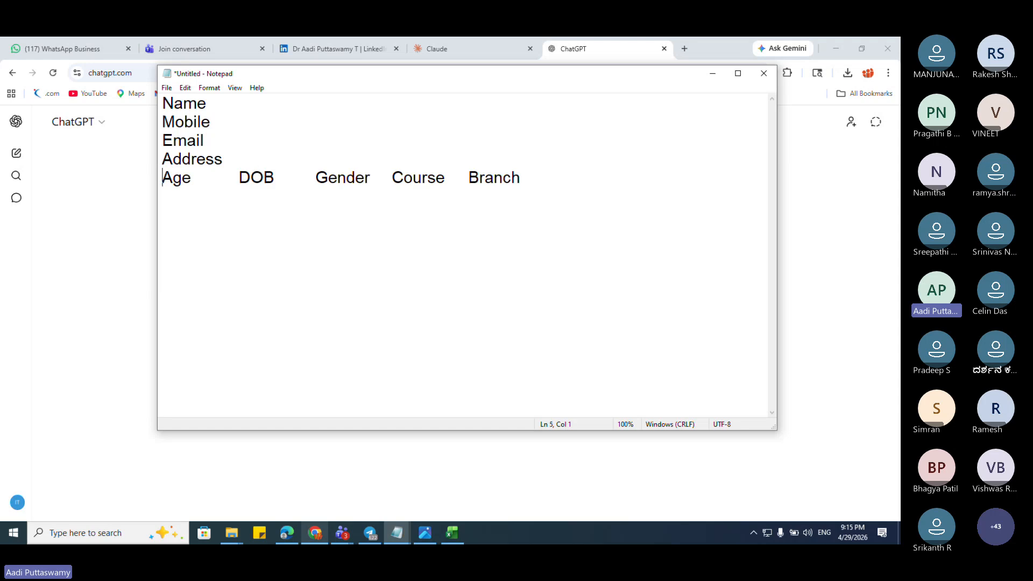
{"action": "left_click", "coordinate": [240, 177]}
{"action": "key", "text": "Return"}
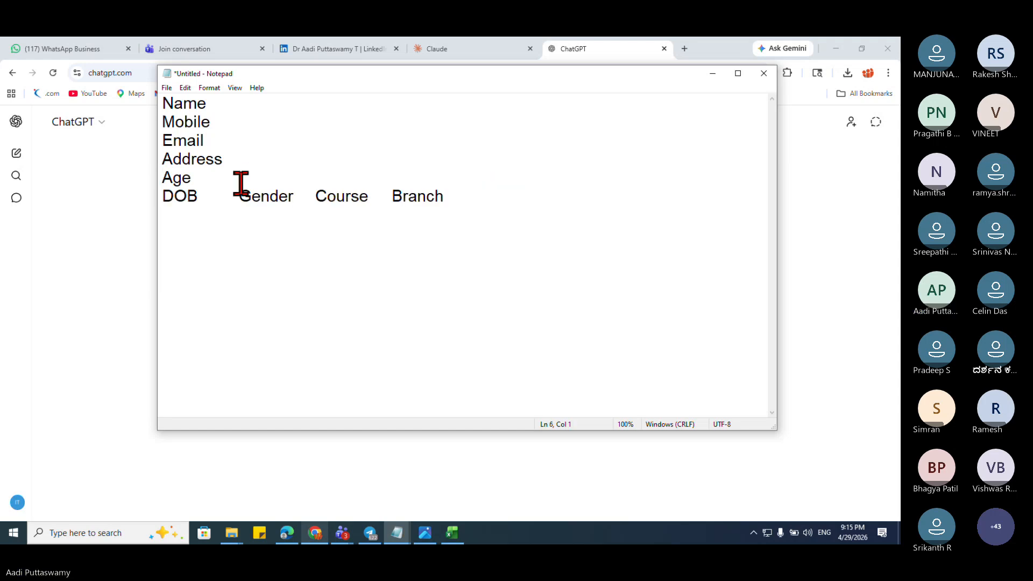
{"action": "left_click", "coordinate": [239, 193]}
{"action": "key", "text": "Return"}
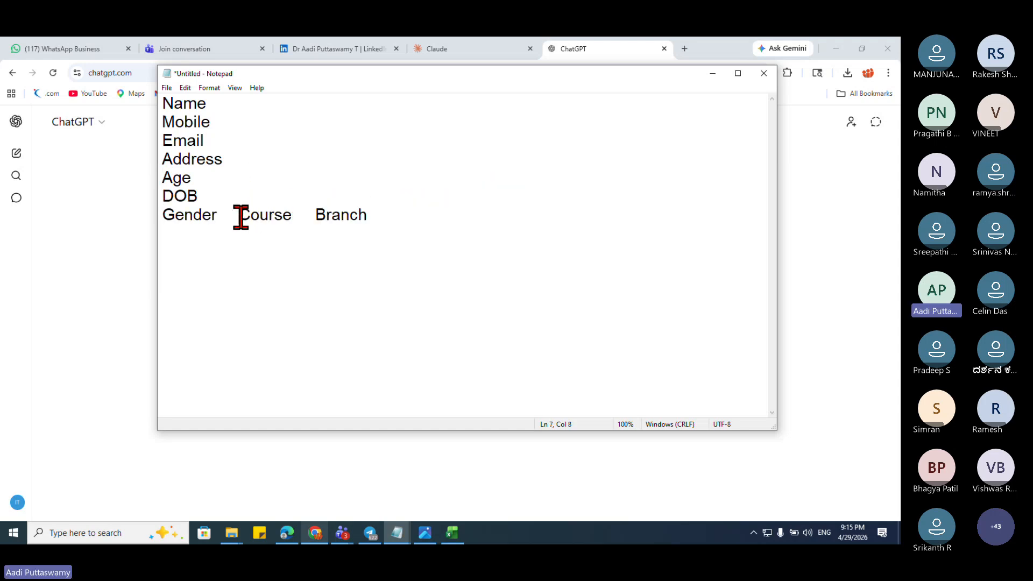
{"action": "left_click", "coordinate": [240, 215]}
{"action": "key", "text": "Return"}
{"action": "left_click", "coordinate": [240, 233]}
{"action": "key", "text": "Return"}
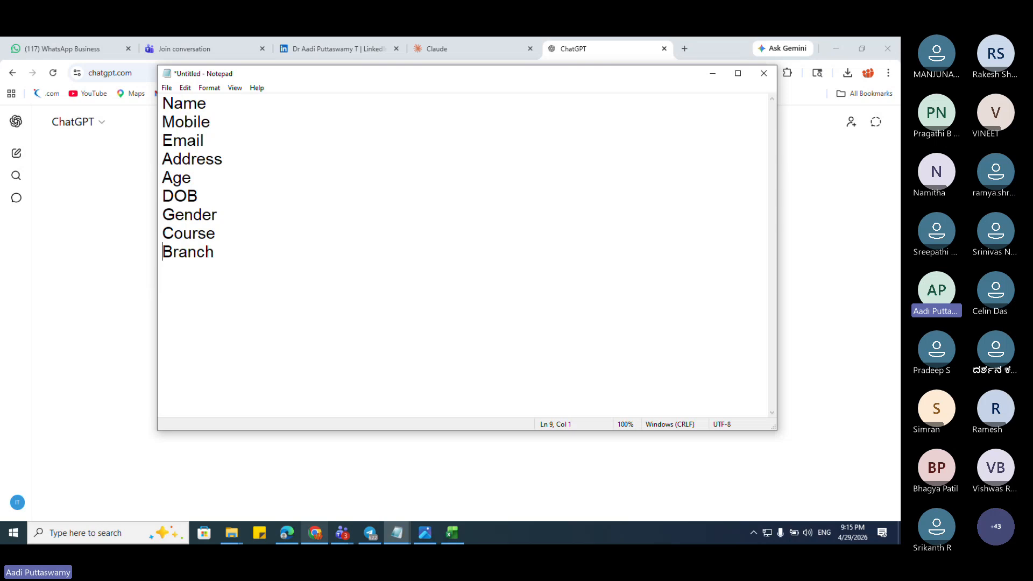
Step: Insert two blank lines above Name
{"action": "left_click", "coordinate": [165, 104]}
{"action": "key", "text": "Return"}
{"action": "key", "text": "Return"}
{"action": "key", "text": "Up"}
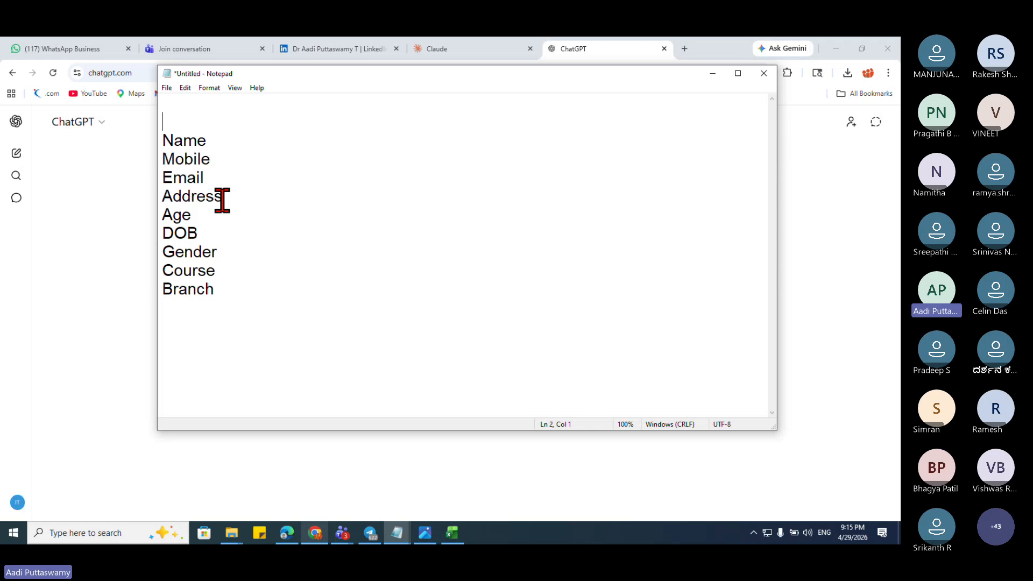
{"action": "left_click", "coordinate": [253, 143]}
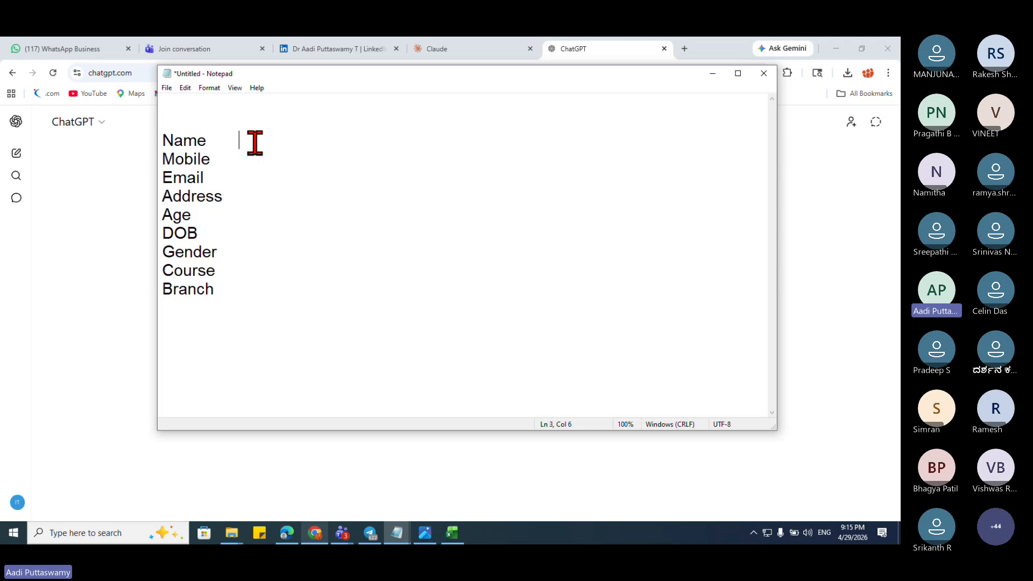
{"action": "left_click", "coordinate": [130, 249]}
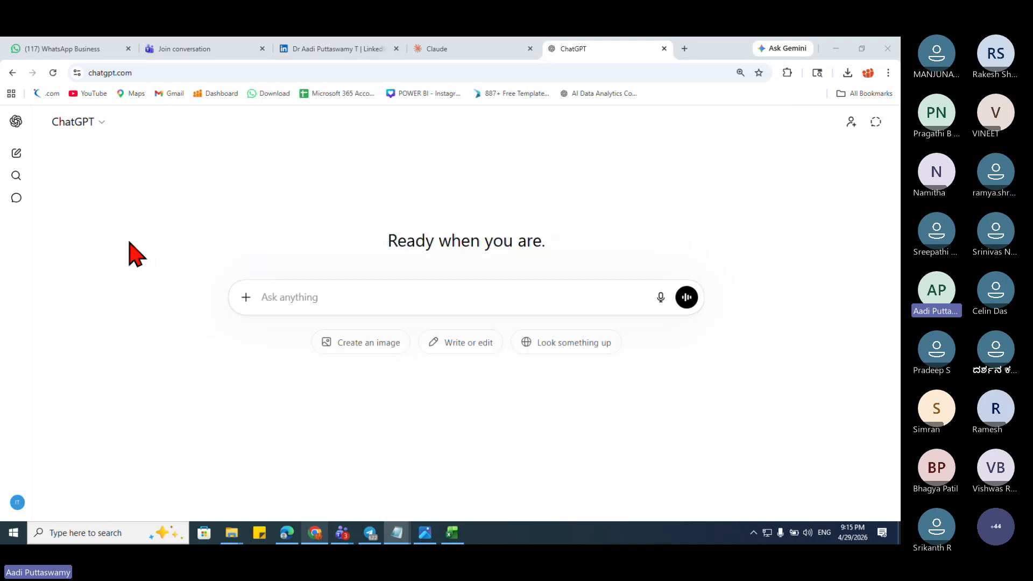
{"action": "left_click", "coordinate": [350, 298]}
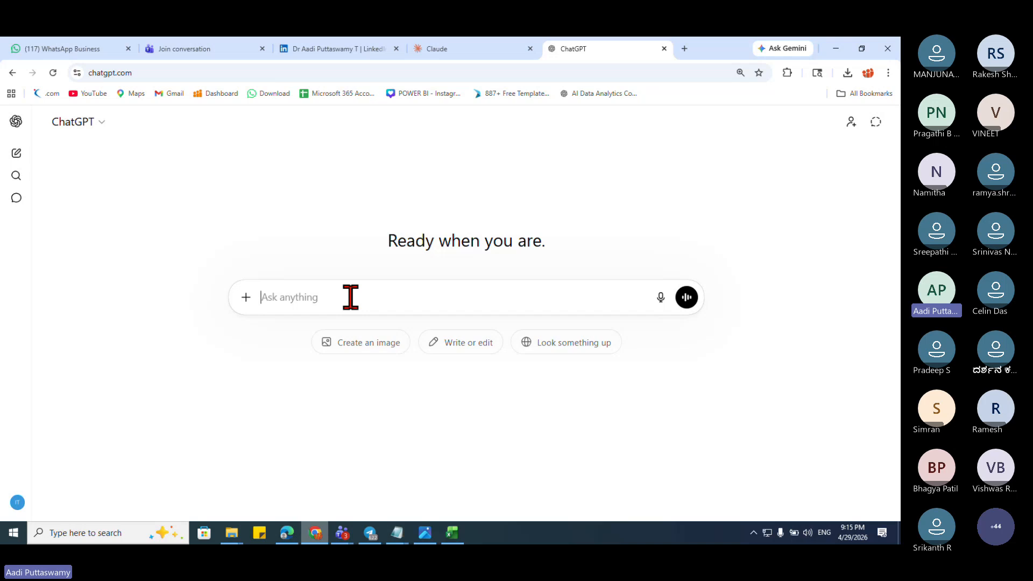
{"action": "right_click", "coordinate": [350, 297]}
{"action": "left_click", "coordinate": [407, 183]}
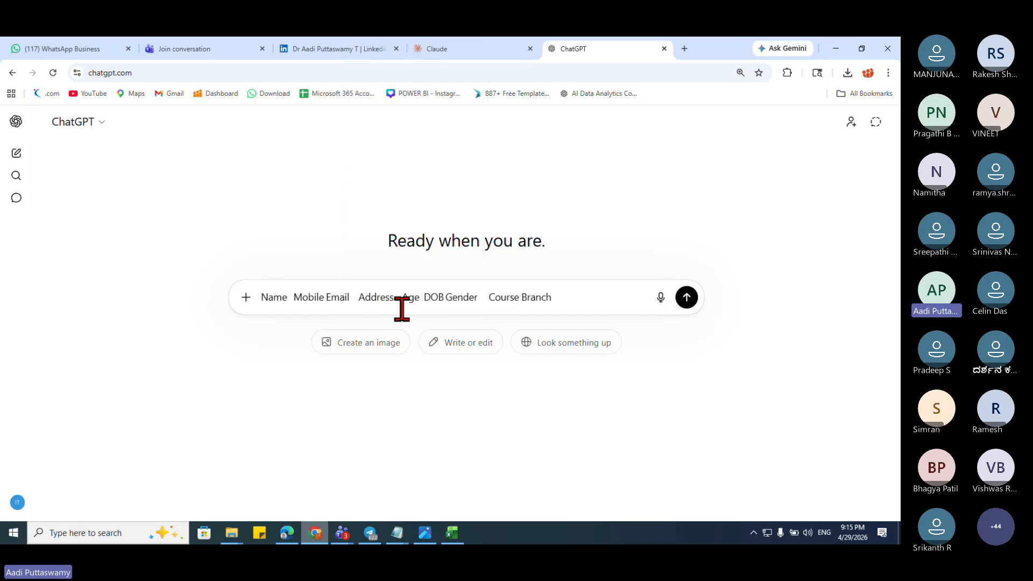
{"action": "left_click", "coordinate": [293, 297]}
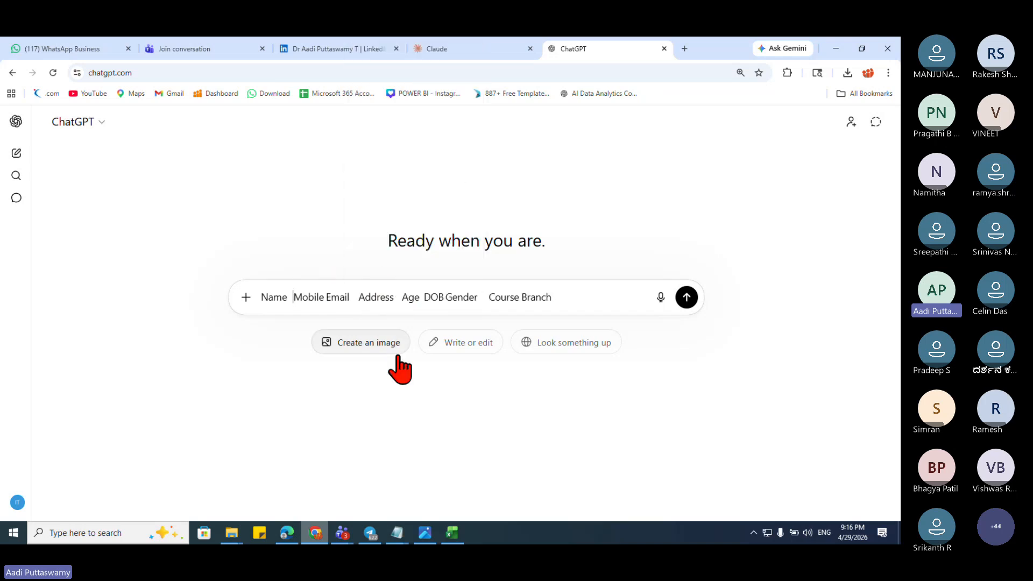
{"action": "key", "text": "shift+Return"}
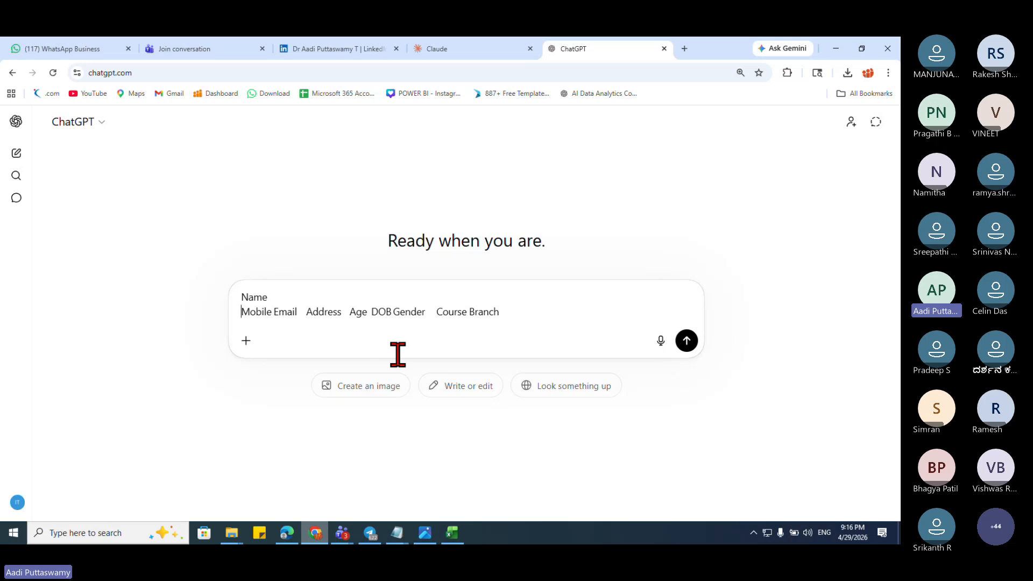
{"action": "key", "text": "ctrl+a"}
{"action": "key", "text": "ctrl+x"}
{"action": "key", "text": "alt+Tab"}
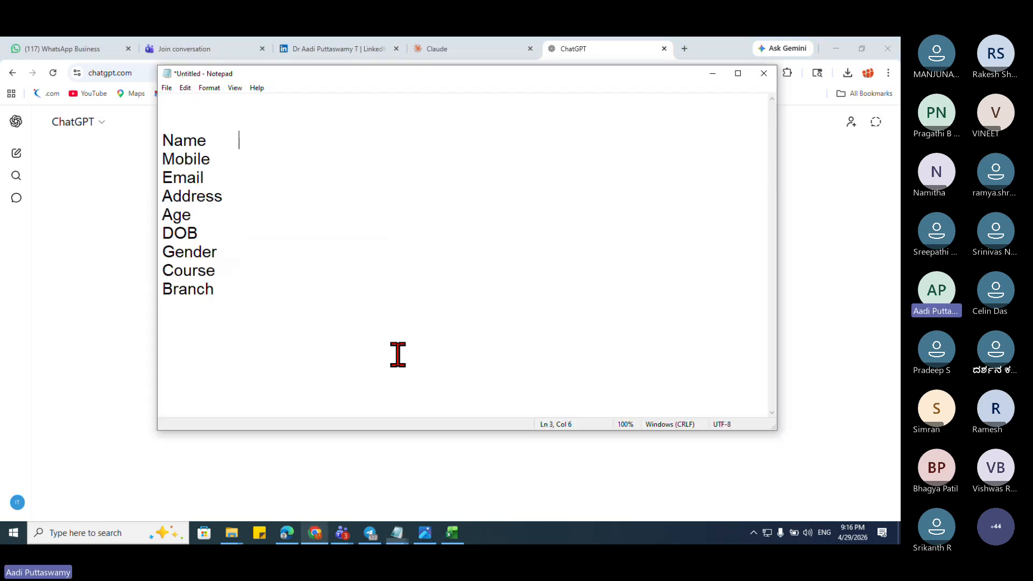
{"action": "left_click", "coordinate": [203, 100]}
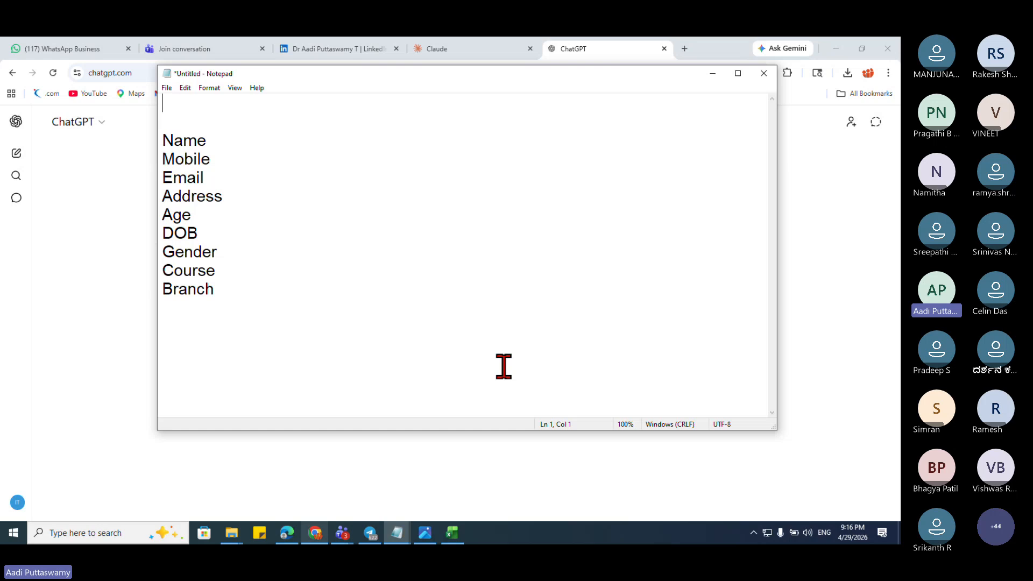
Step: Type 'Act as a Senior Data Analyst' at the top, fixing the typos
{"action": "type", "text": "Act as a Seniour"}
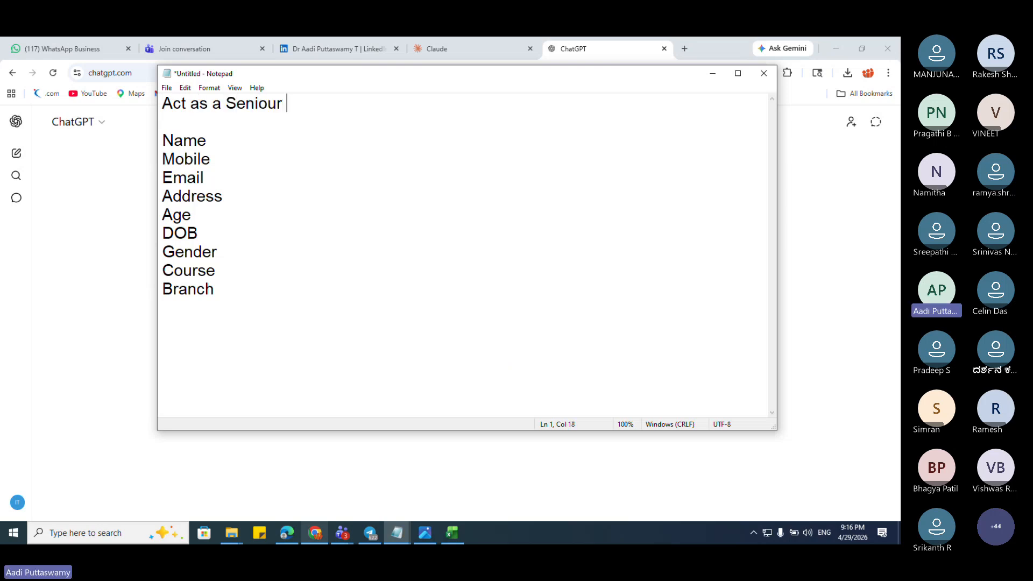
{"action": "key", "text": "BackSpace"}
{"action": "key", "text": "BackSpace"}
{"action": "type", "text": "r Data"}
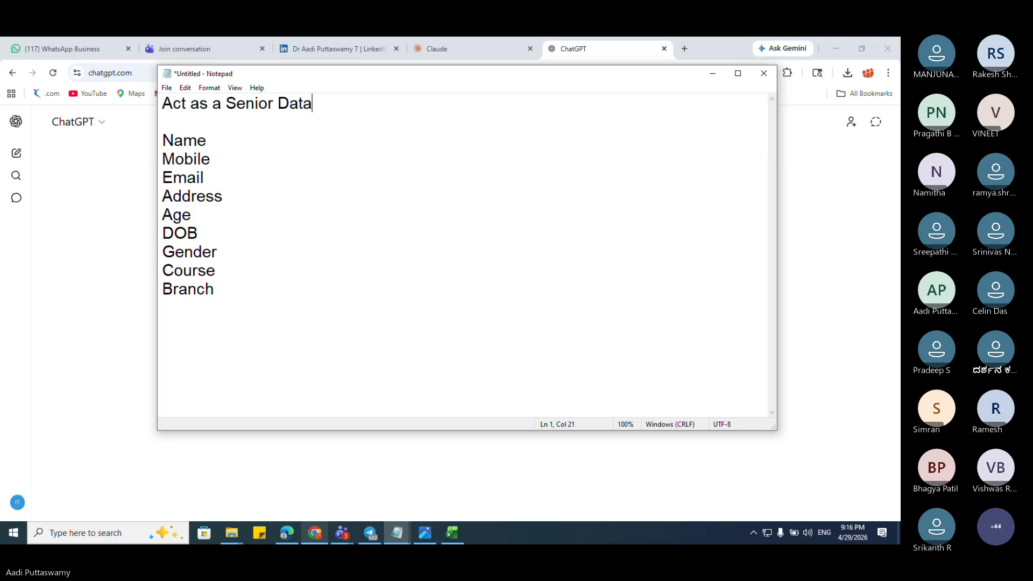
{"action": "type", "text": " Analyast"}
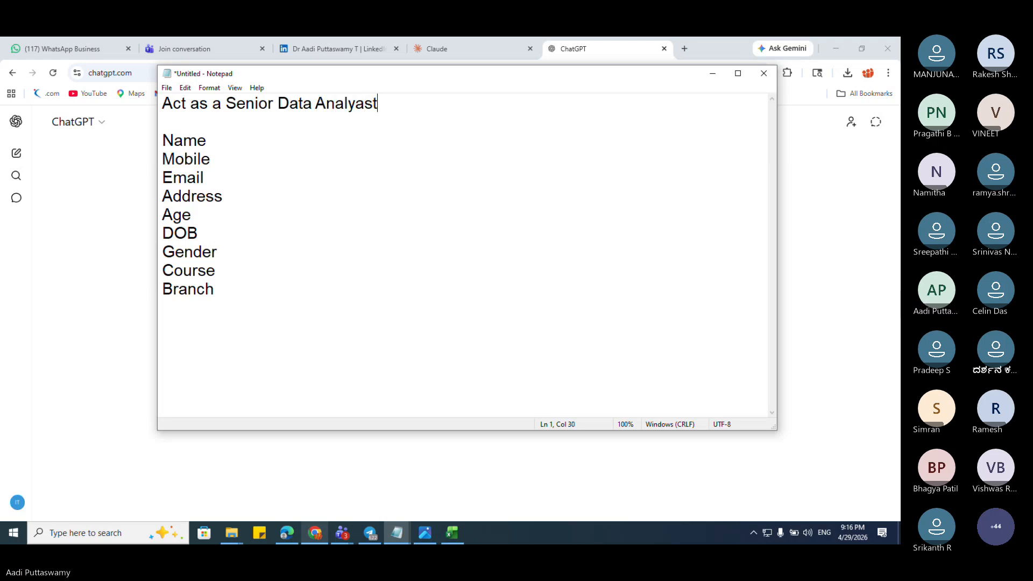
{"action": "left_click", "coordinate": [807, 241]}
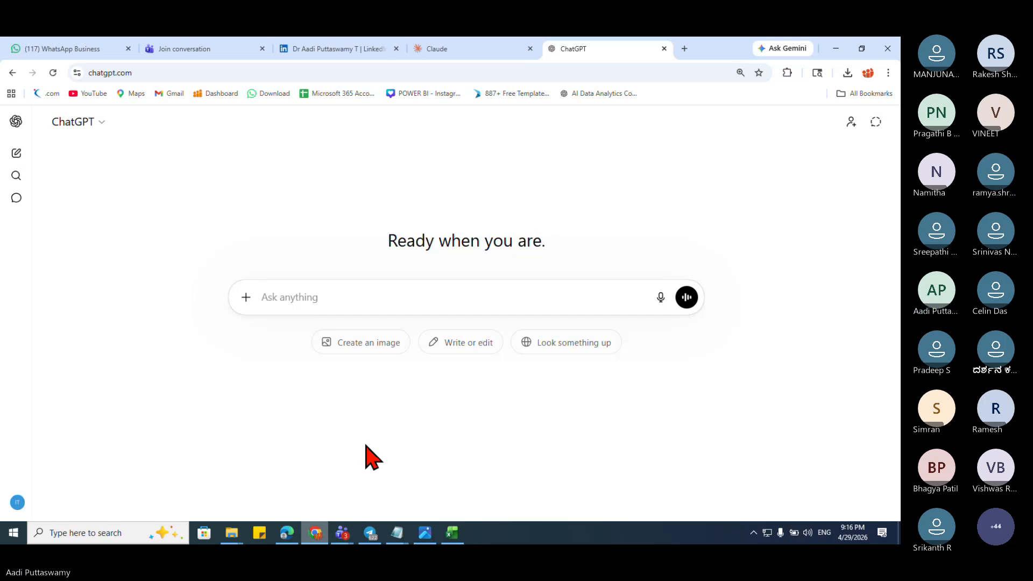
{"action": "left_click", "coordinate": [397, 533]}
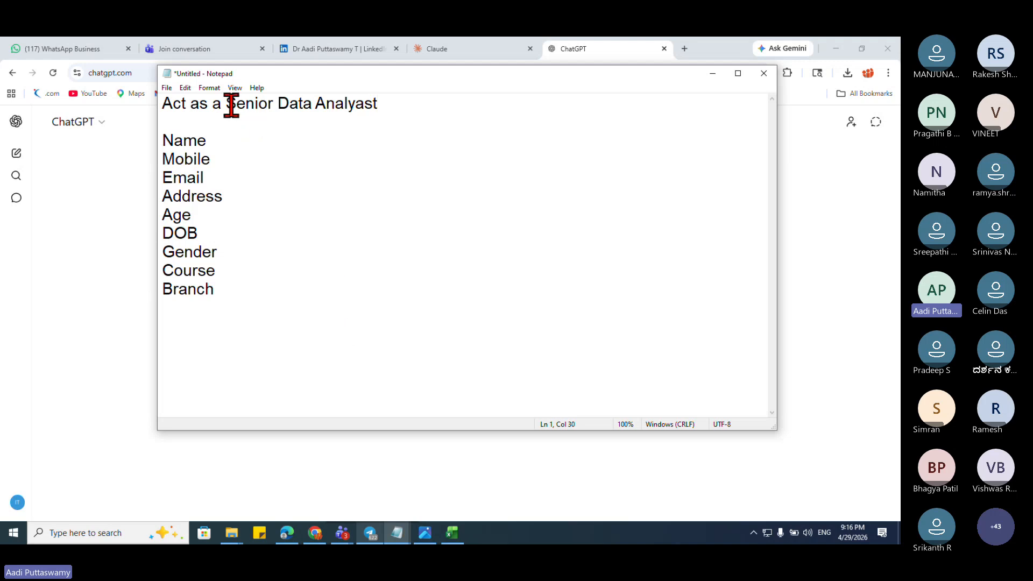
{"action": "left_click_drag", "start_coordinate": [226, 103], "coordinate": [434, 107]}
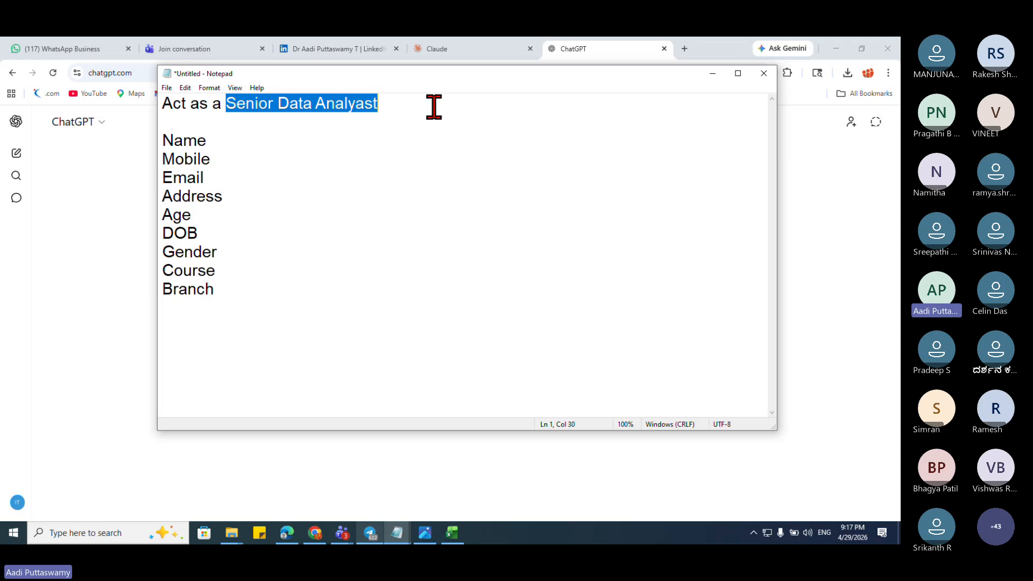
{"action": "left_click", "coordinate": [361, 102]}
{"action": "key", "text": "BackSpace"}
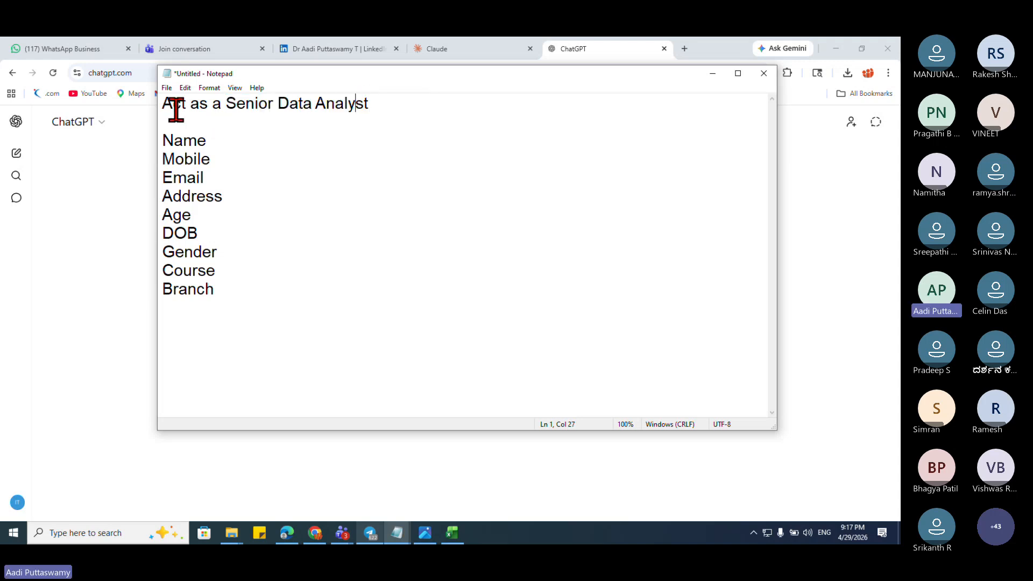
Step: End that line with a period and add 'I want to prepare a database for the following fields'
{"action": "left_click", "coordinate": [396, 106]}
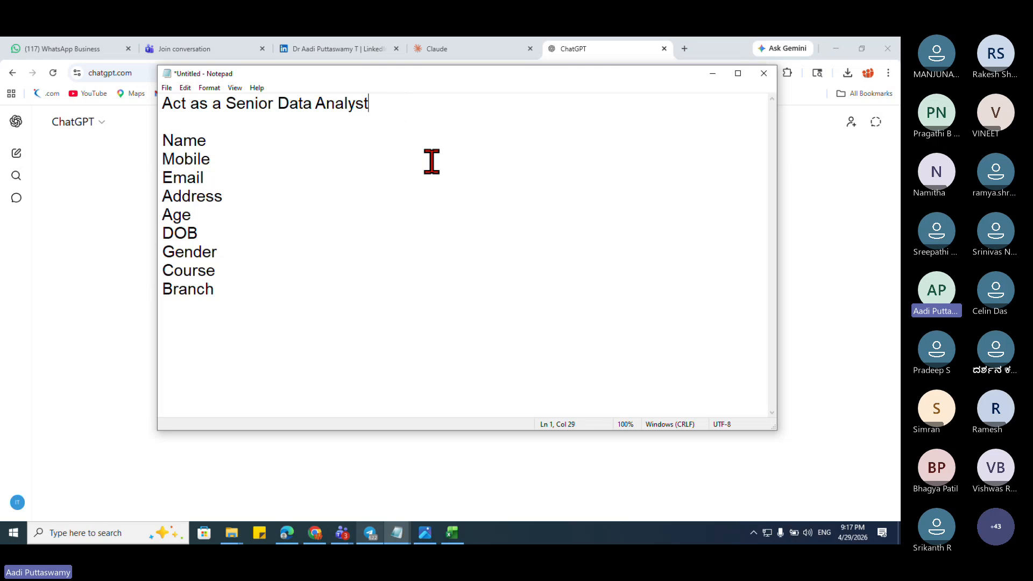
{"action": "type", "text": "."}
{"action": "key", "text": "Return"}
{"action": "type", "text": "I "}
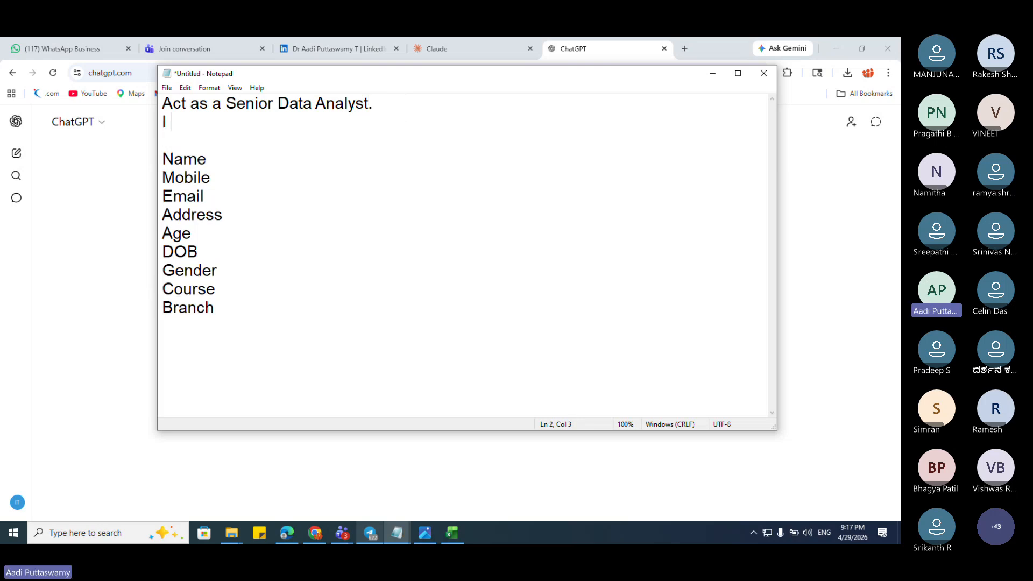
{"action": "type", "text": "want to prepare "}
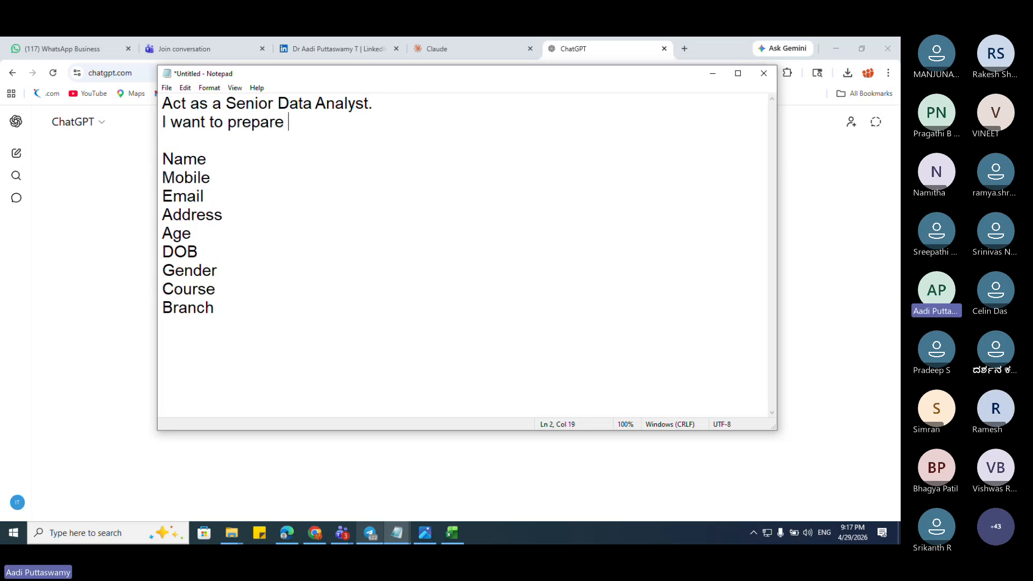
{"action": "type", "text": "a database "}
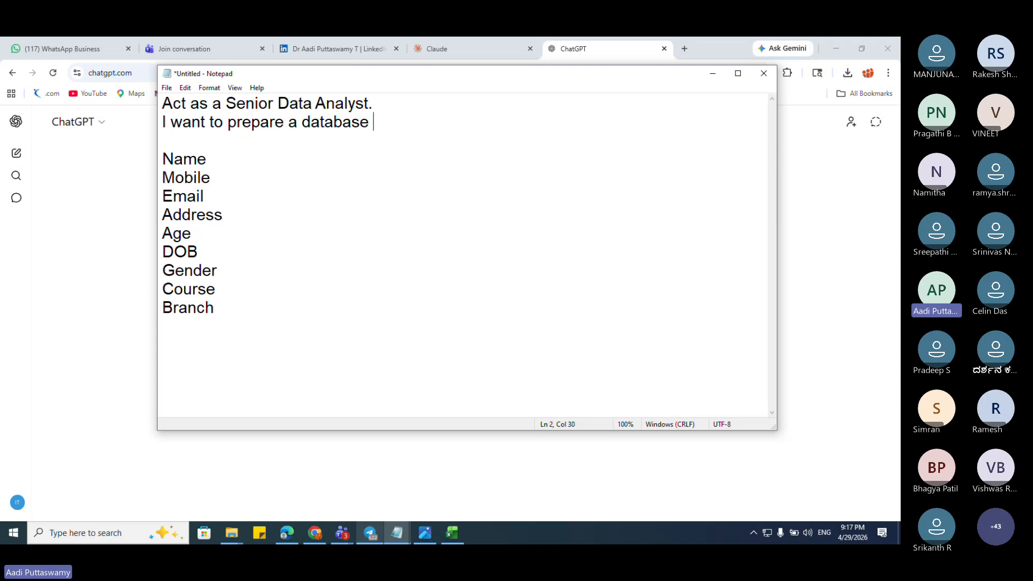
{"action": "type", "text": "for the follow"}
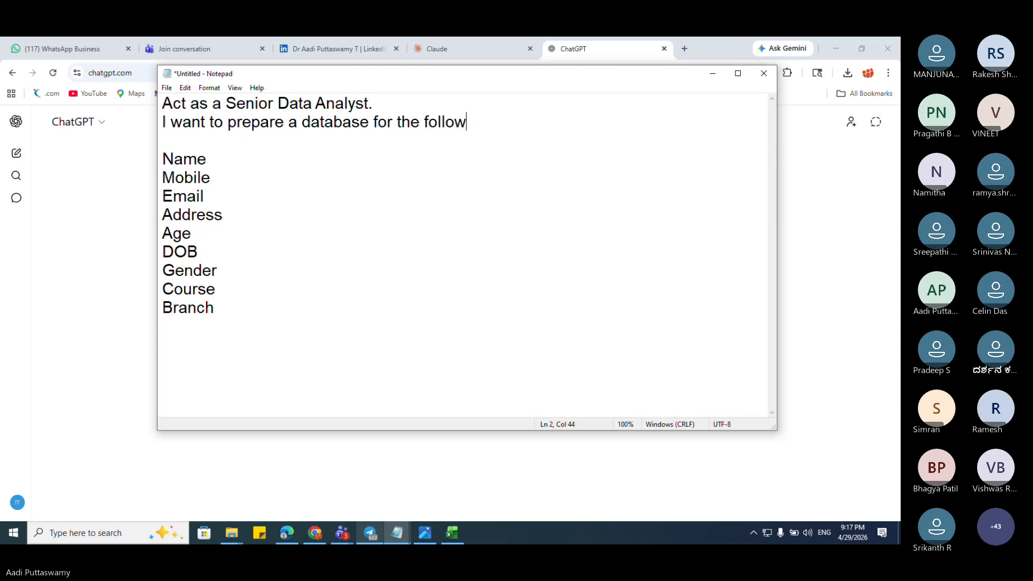
{"action": "type", "text": "ing fields"}
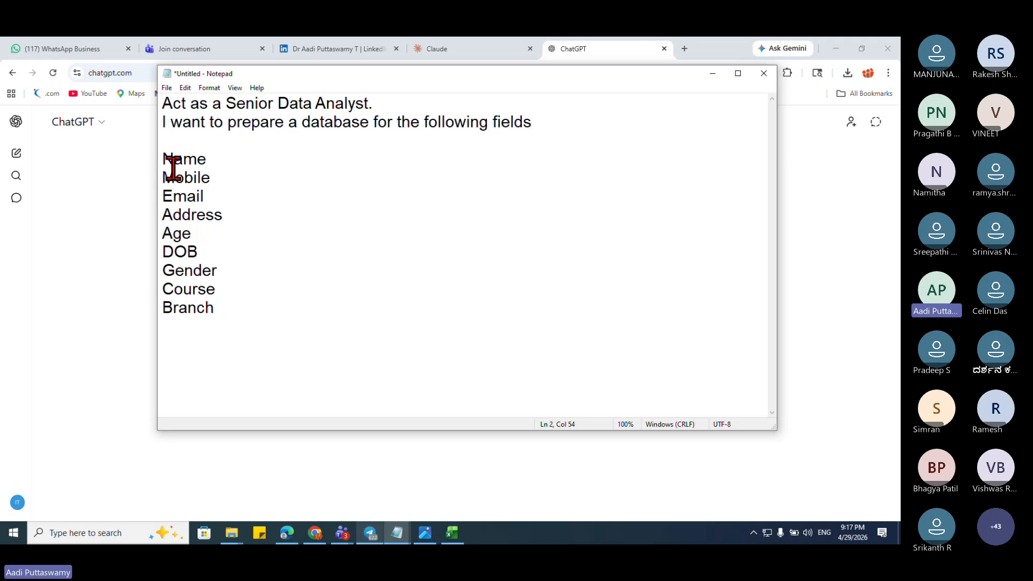
Step: Add 'i want the output in excel with 500 records' below Branch and select the whole prompt
{"action": "left_click", "coordinate": [259, 312]}
{"action": "key", "text": "Return"}
{"action": "key", "text": "Return"}
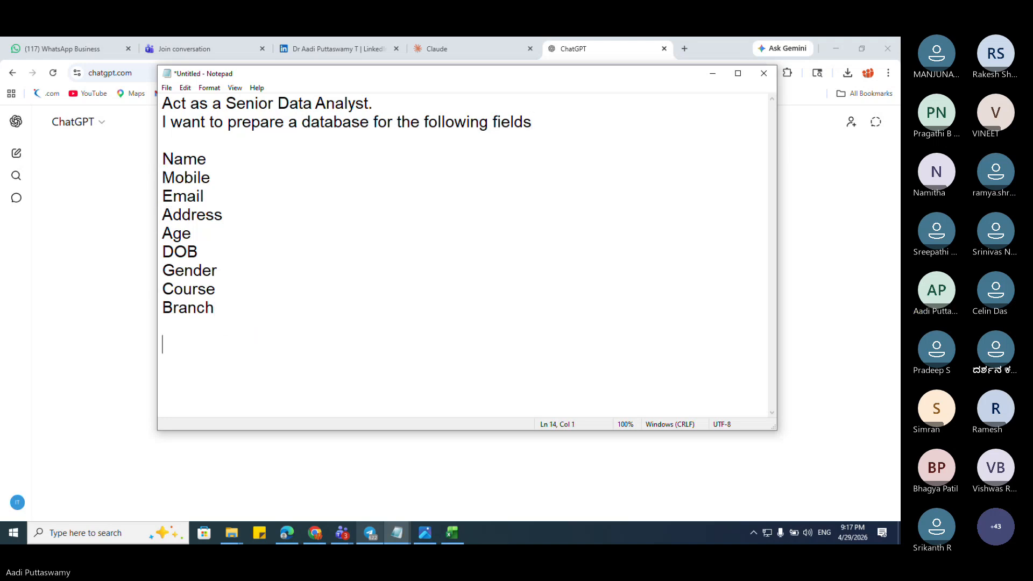
{"action": "type", "text": "i want the "}
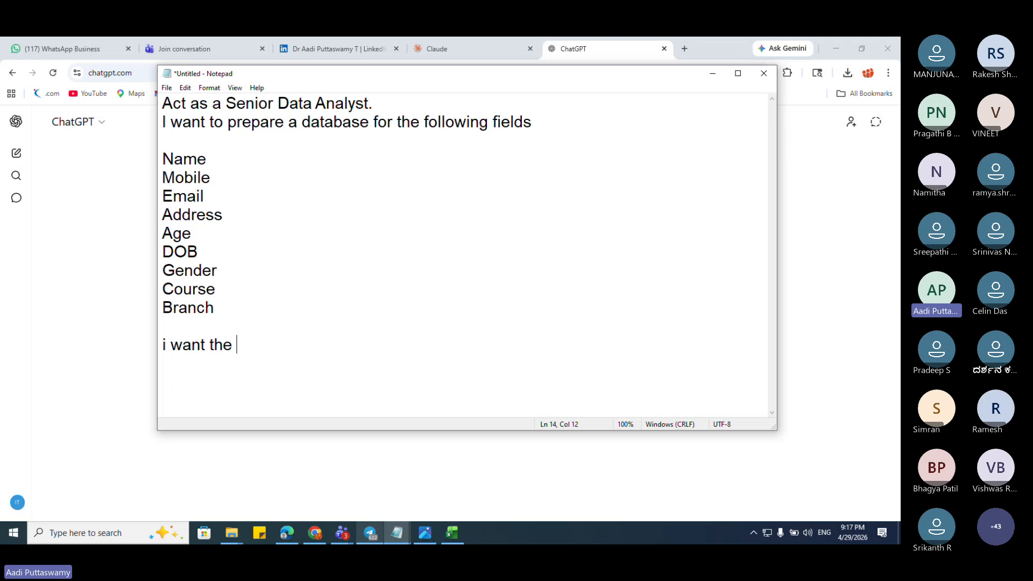
{"action": "type", "text": "output in excel"}
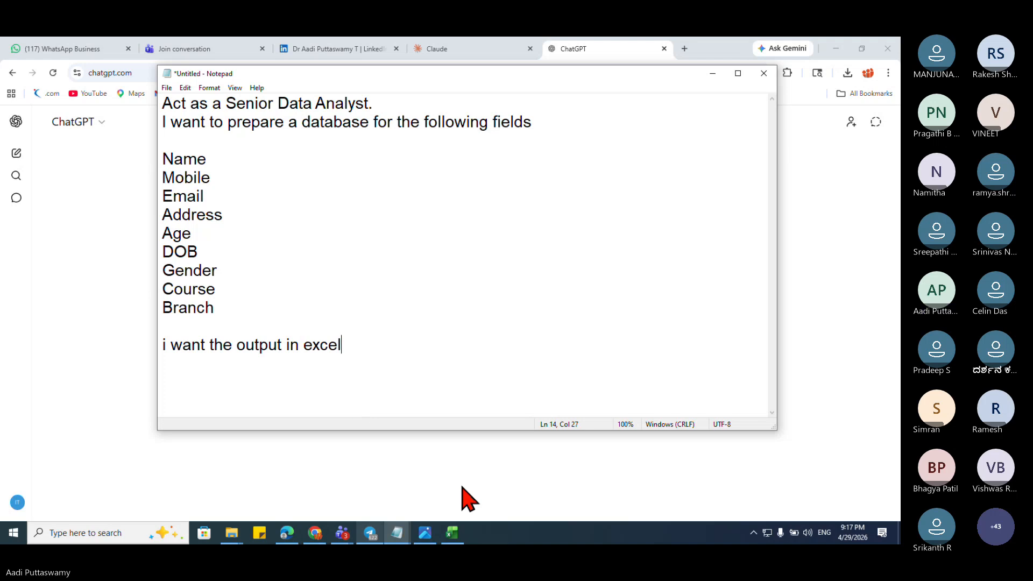
{"action": "type", "text": " with 500 record"}
{"action": "key", "text": "BackSpace"}
{"action": "key", "text": "BackSpace"}
{"action": "type", "text": "or"}
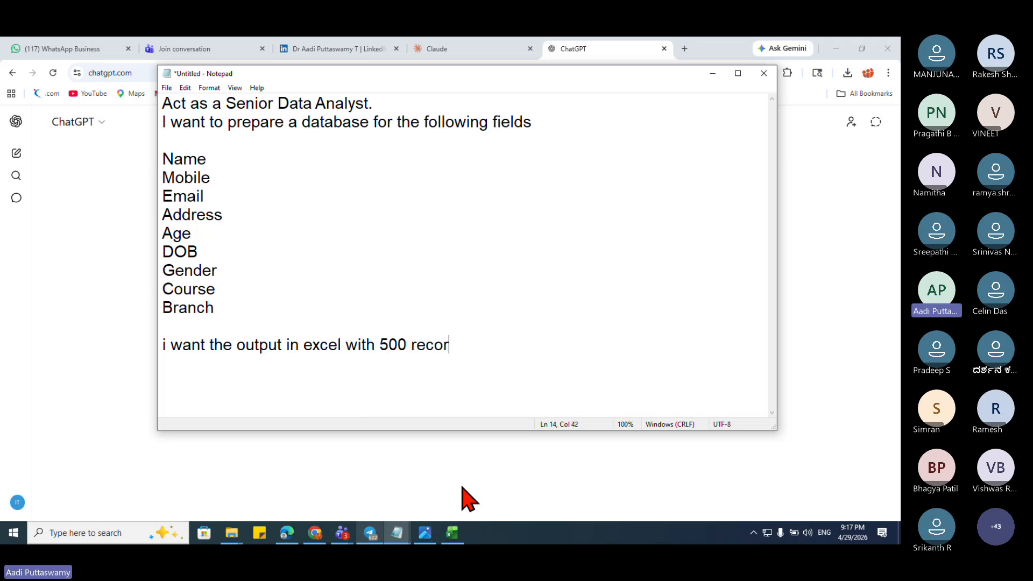
{"action": "type", "text": "ds"}
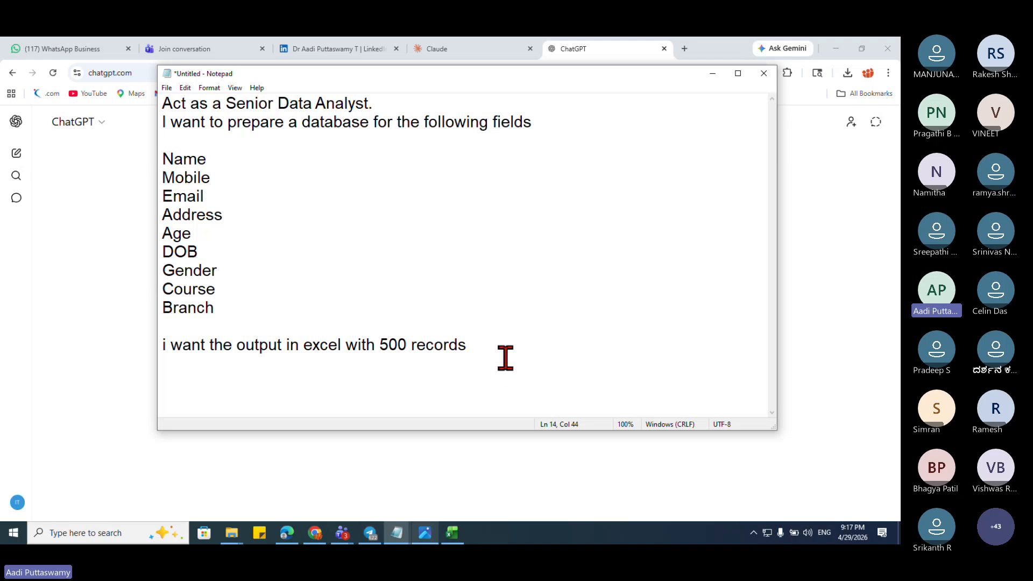
{"action": "left_click_drag", "start_coordinate": [504, 356], "coordinate": [38, 97]}
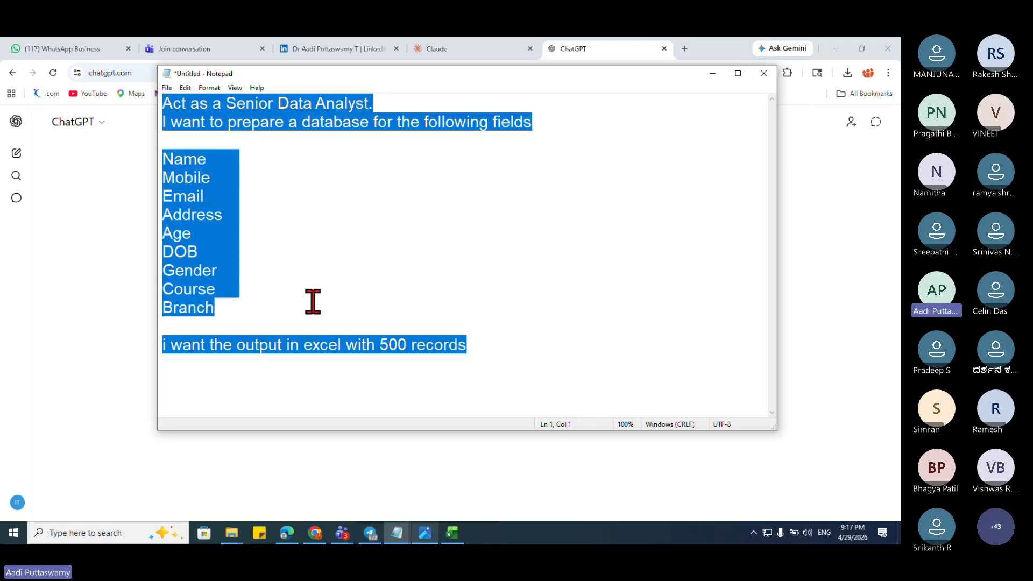
Step: Paste the prompt into ChatGPT, send it, then view the data preparation PDF
{"action": "key", "text": "alt+Tab"}
{"action": "key", "text": "ctrl+v"}
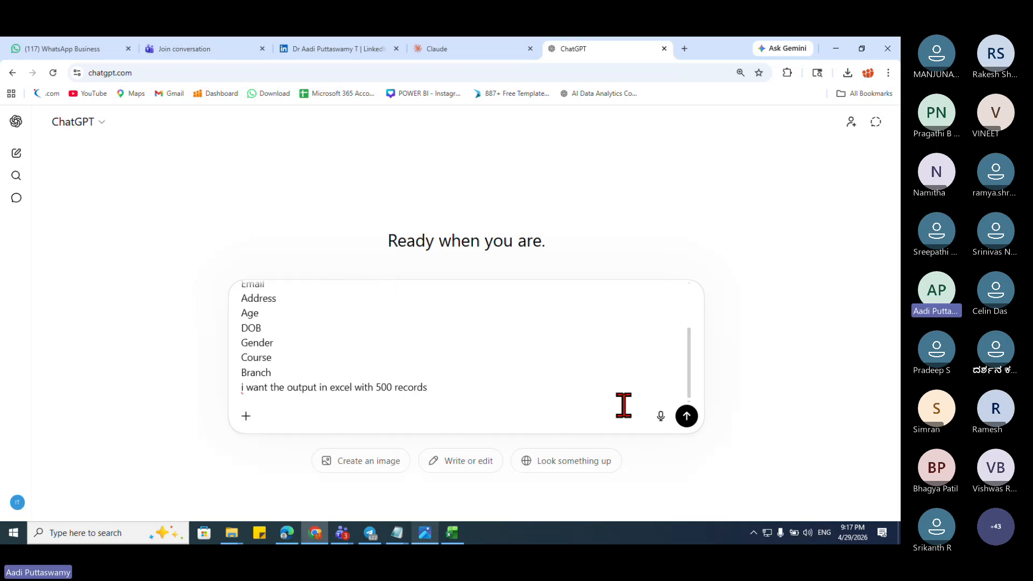
{"action": "left_click", "coordinate": [686, 416]}
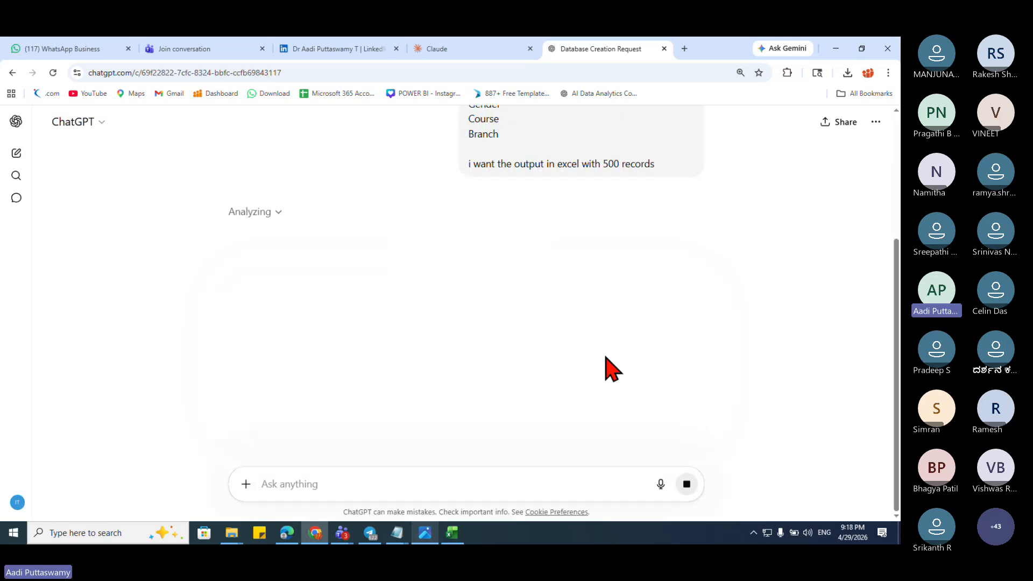
{"action": "scroll", "coordinate": [608, 368], "scroll_direction": "up", "scroll_amount": 2}
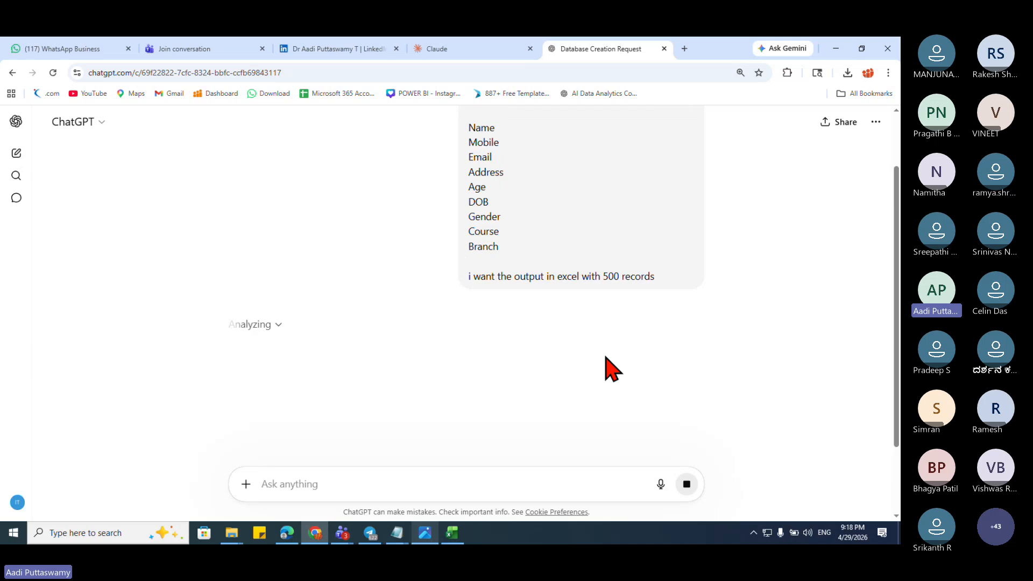
{"action": "scroll", "coordinate": [606, 357], "scroll_direction": "up", "scroll_amount": 1}
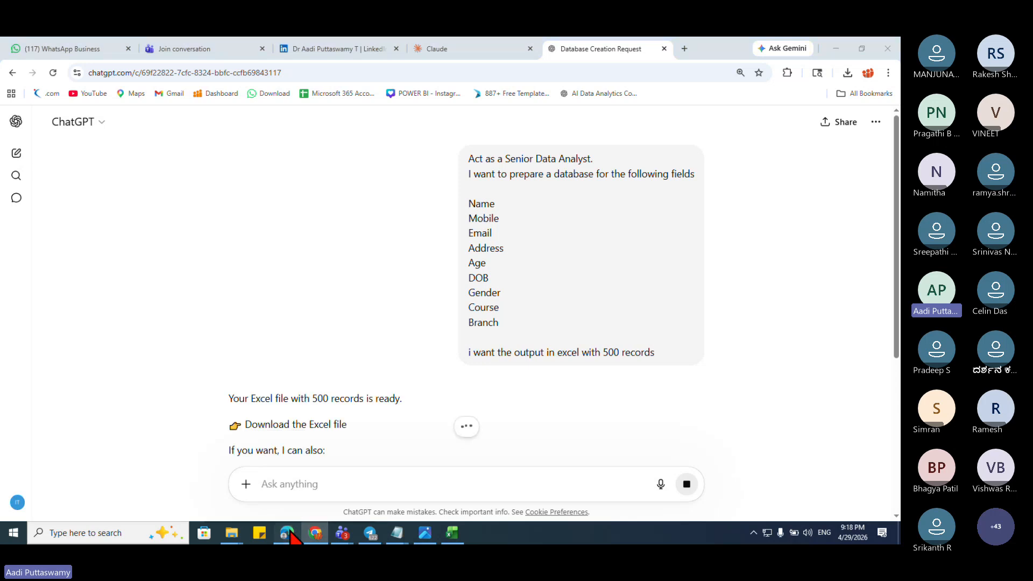
{"action": "left_click", "coordinate": [290, 529]}
Step: Return to the ChatGPT conversation showing the generated student database file
{"action": "scroll", "coordinate": [718, 385], "scroll_direction": "down", "scroll_amount": 4}
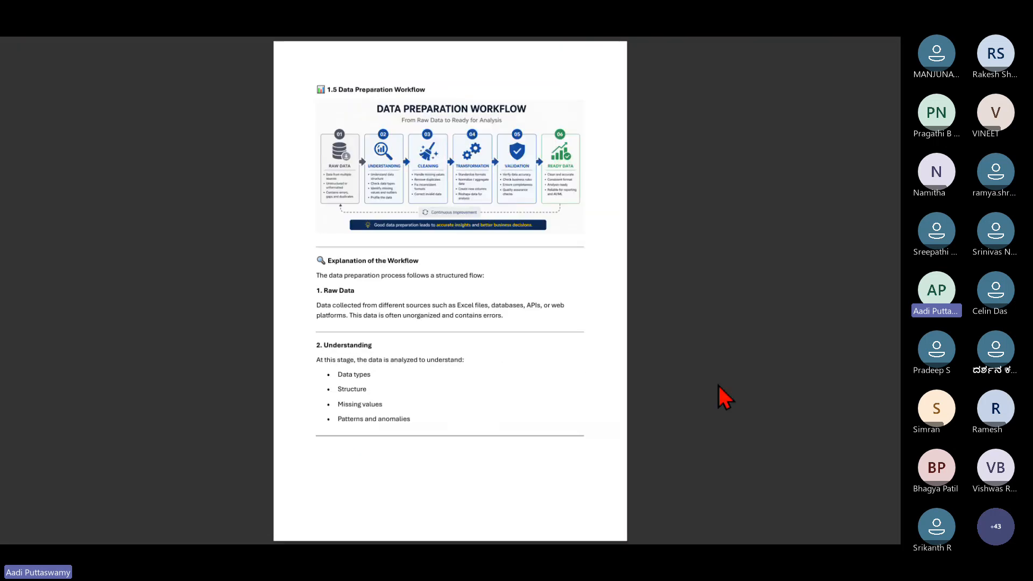
{"action": "scroll", "coordinate": [725, 398], "scroll_direction": "up", "scroll_amount": 2}
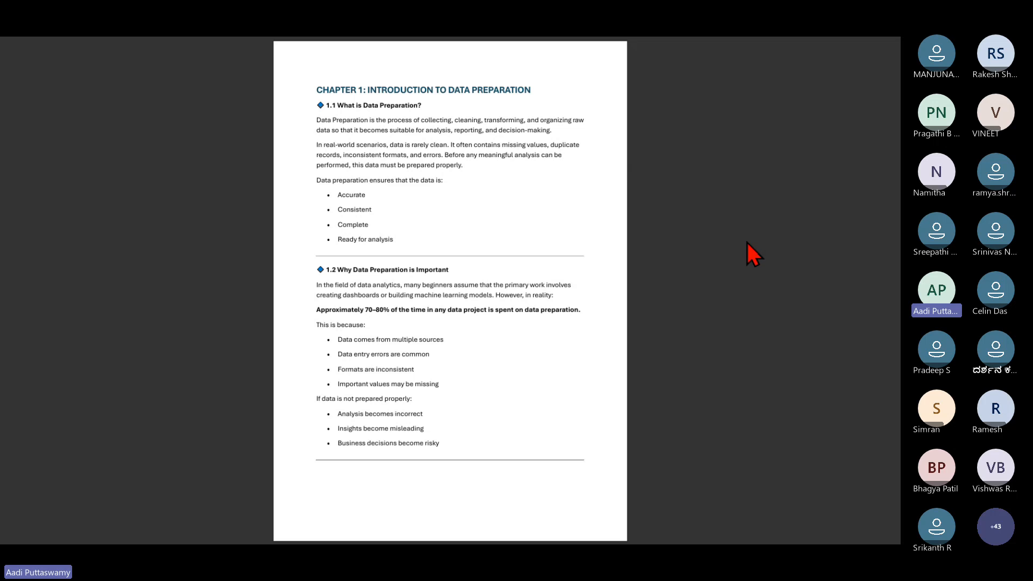
{"action": "key", "text": "super+d"}
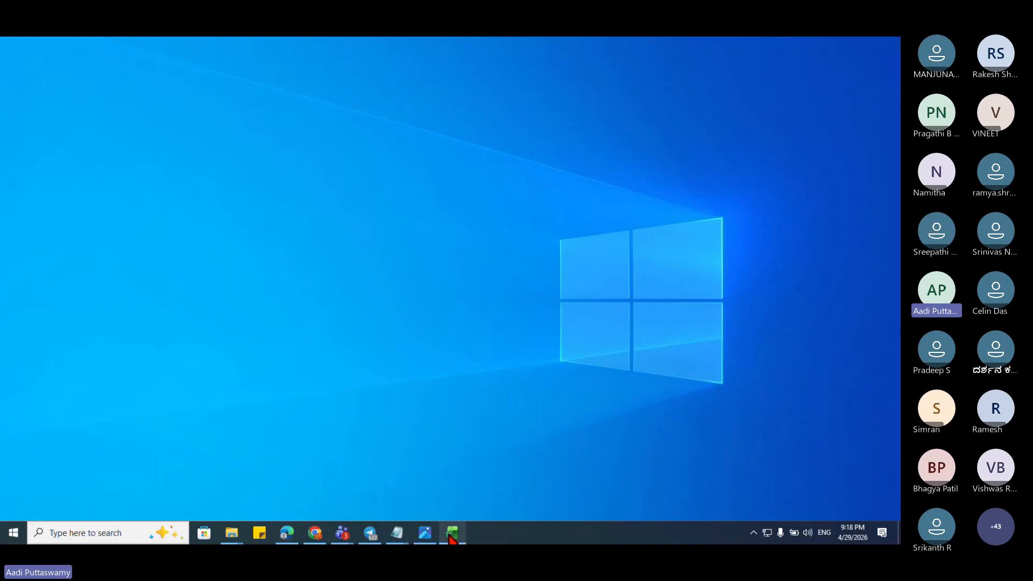
{"action": "left_click", "coordinate": [450, 536]}
{"action": "left_click", "coordinate": [457, 534]}
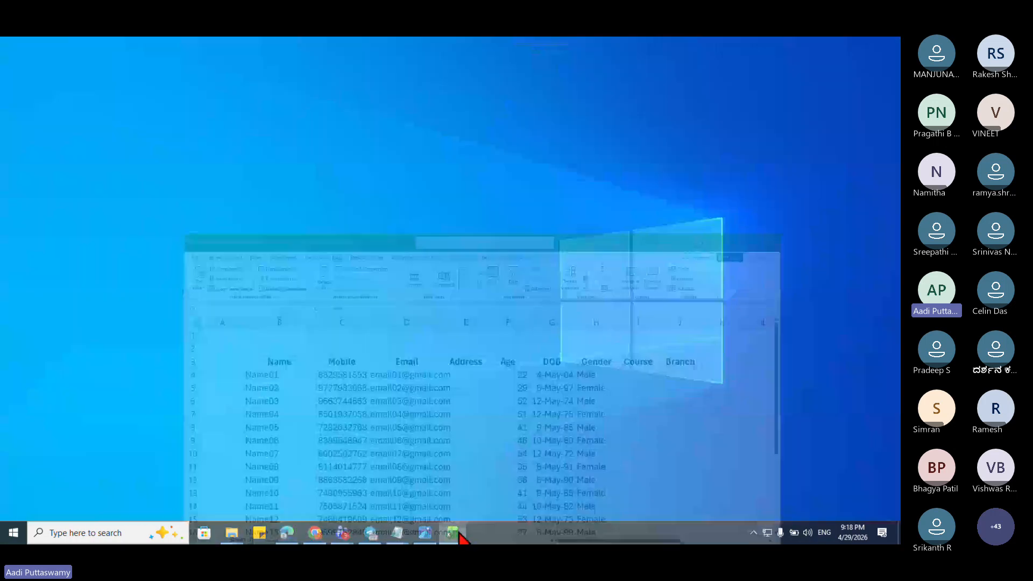
{"action": "left_click", "coordinate": [319, 540]}
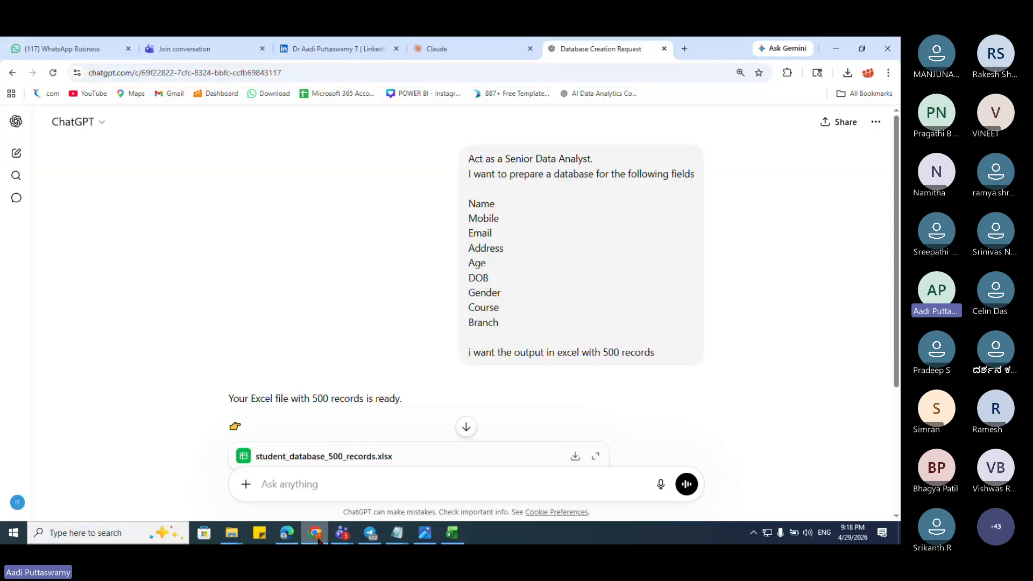
{"action": "scroll", "coordinate": [509, 392], "scroll_direction": "down", "scroll_amount": 3}
{"action": "scroll", "coordinate": [654, 293], "scroll_direction": "down", "scroll_amount": 2}
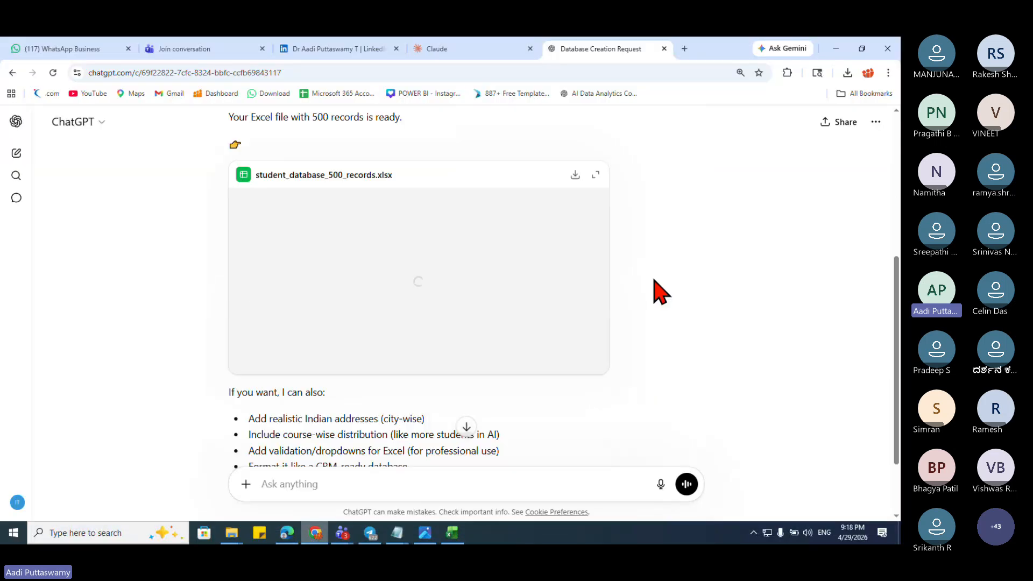
{"action": "scroll", "coordinate": [661, 292], "scroll_direction": "up", "scroll_amount": 2}
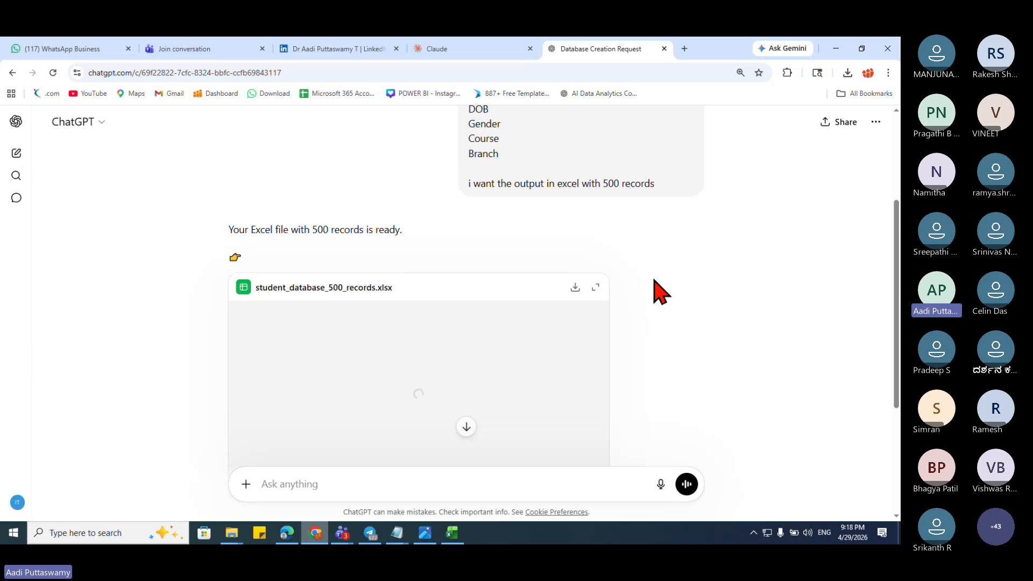
{"action": "scroll", "coordinate": [485, 360], "scroll_direction": "down", "scroll_amount": 4}
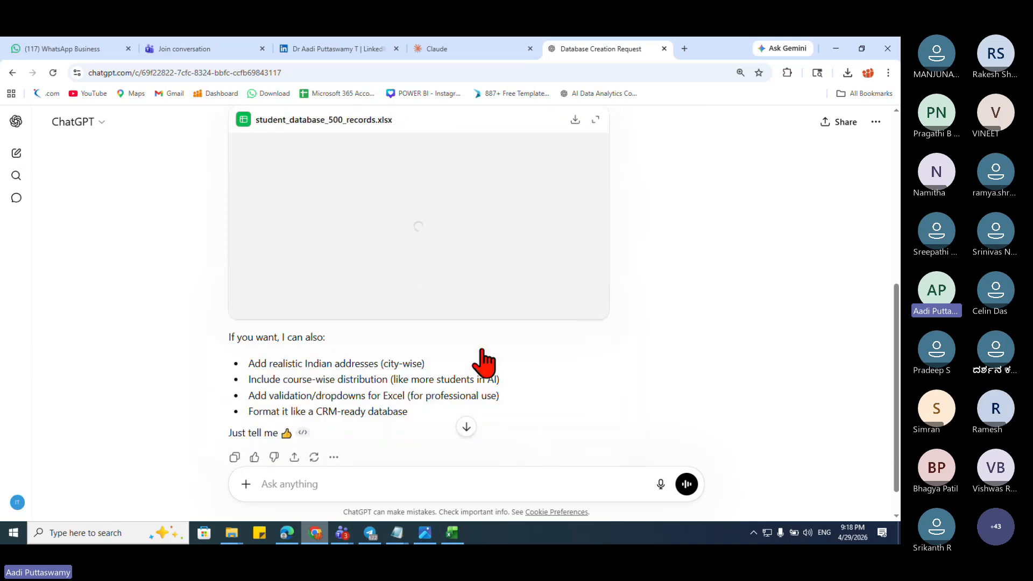
{"action": "scroll", "coordinate": [487, 360], "scroll_direction": "up", "scroll_amount": 3}
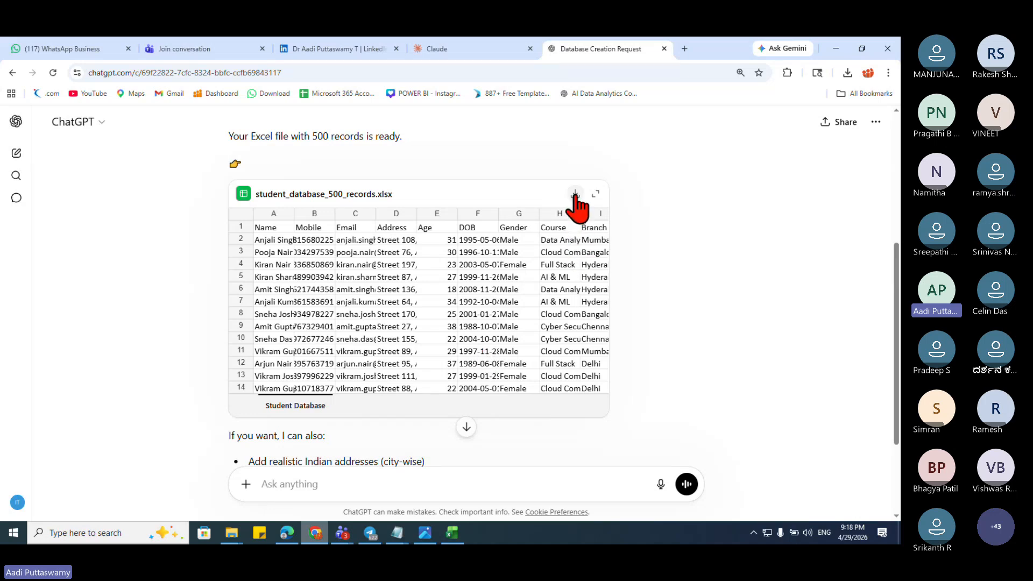
Step: Inspect student_database_500_records.xlsx in full view, then download it as a 33.0 KB file
{"action": "left_click", "coordinate": [595, 195]}
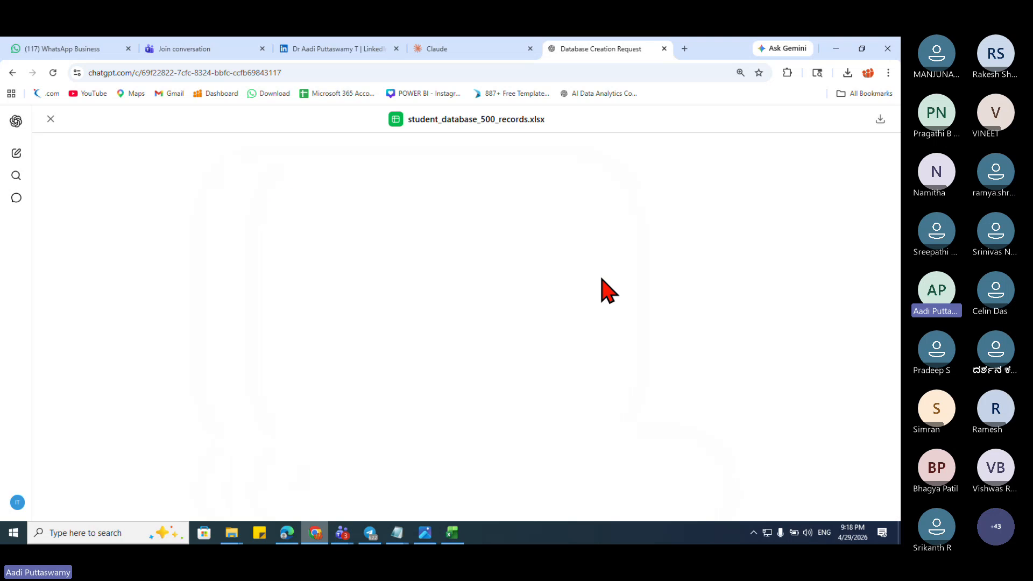
{"action": "left_click", "coordinate": [148, 244]}
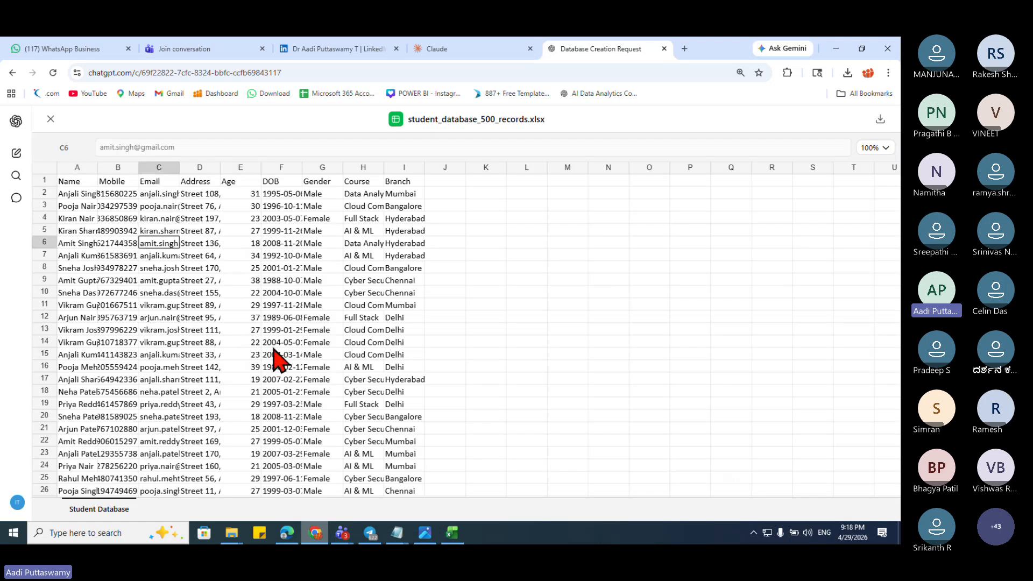
{"action": "key", "text": "Up"}
{"action": "key", "text": "Up"}
{"action": "key", "text": "Up"}
{"action": "key", "text": "Up"}
{"action": "key", "text": "Left"}
{"action": "key", "text": "Left"}
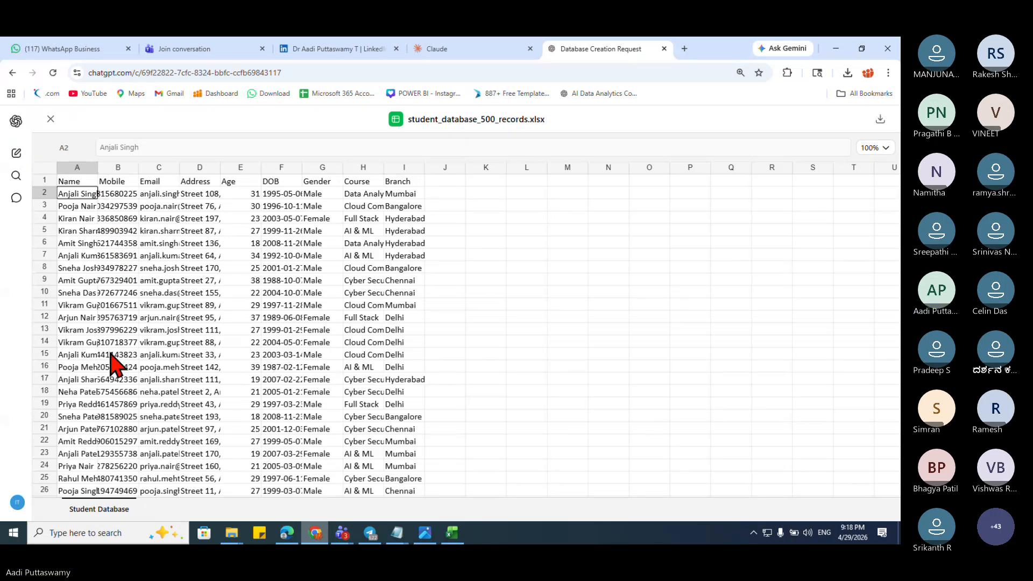
{"action": "key", "text": "Down"}
{"action": "key", "text": "Down"}
{"action": "key", "text": "Down"}
{"action": "key", "text": "Down"}
{"action": "key", "text": "Down"}
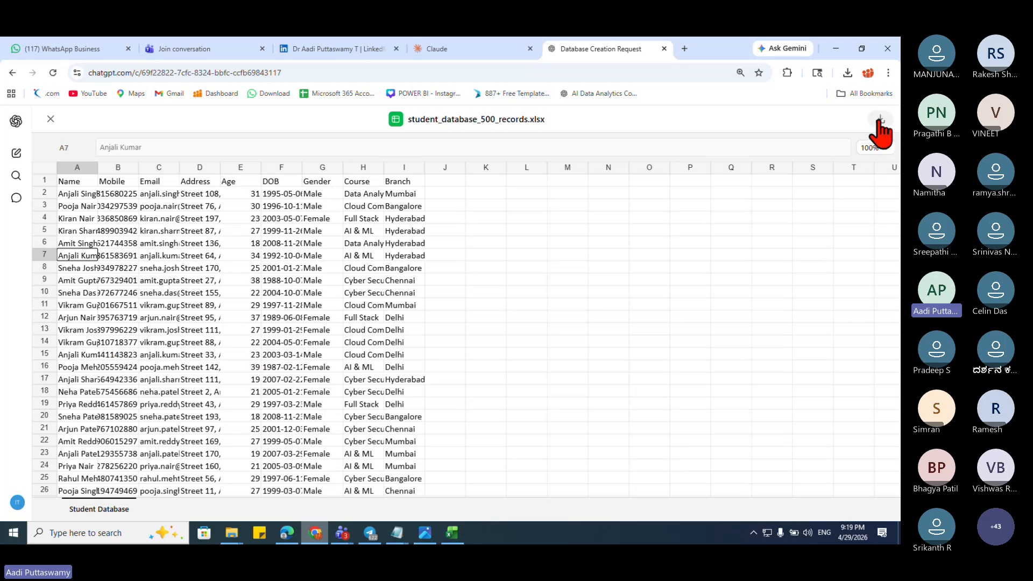
{"action": "left_click", "coordinate": [879, 120]}
{"action": "left_click", "coordinate": [840, 140]}
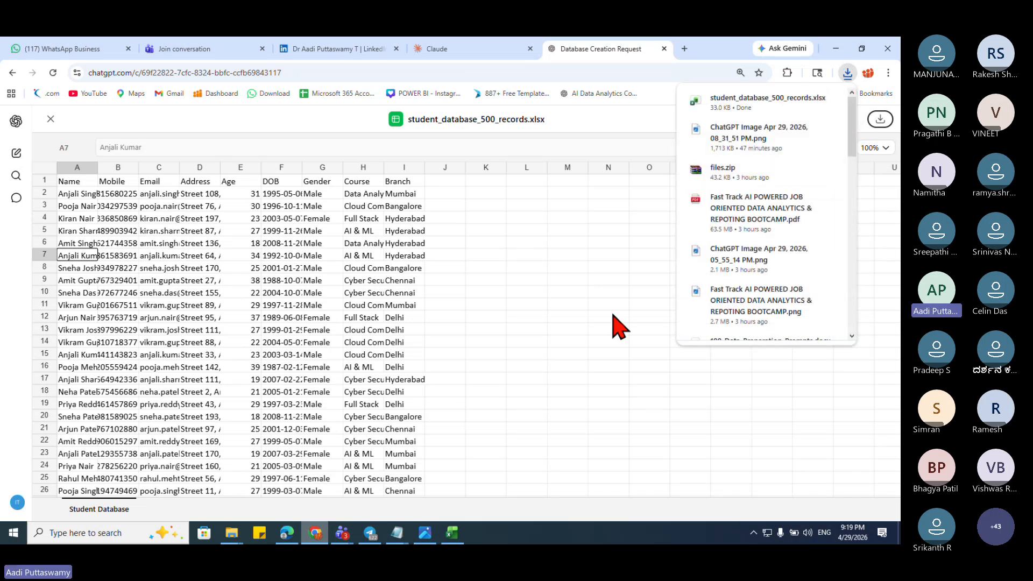
Step: Cut student_database_500_records.xlsx from the Downloads folder
{"action": "key", "text": "super+d"}
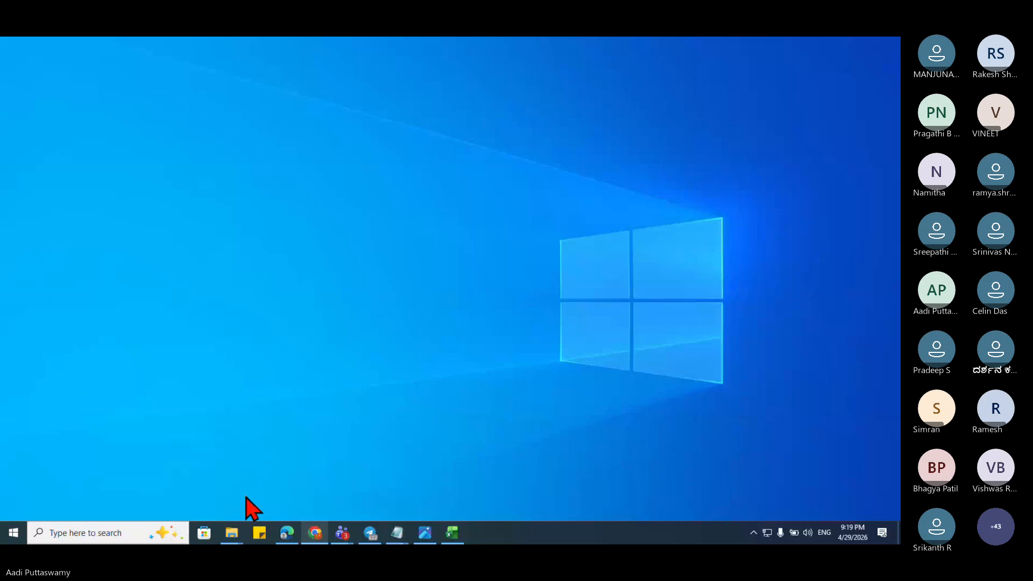
{"action": "mouse_move", "coordinate": [238, 538]}
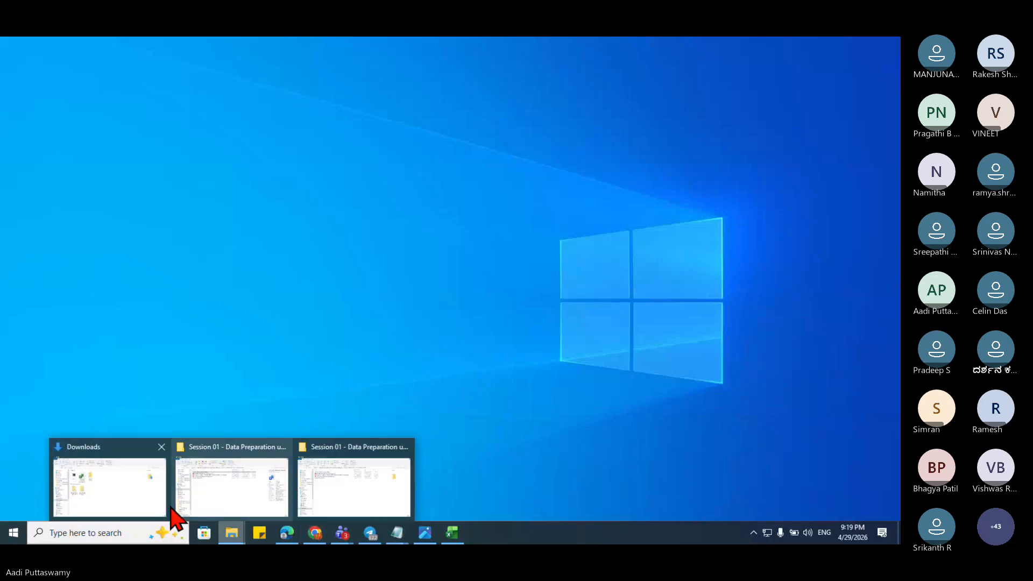
{"action": "left_click", "coordinate": [138, 495]}
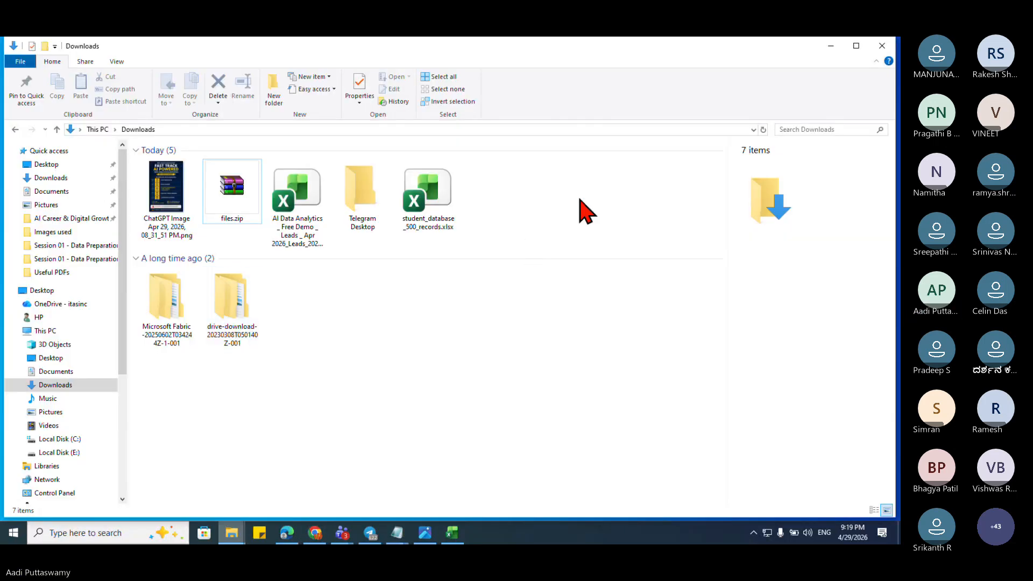
{"action": "left_click", "coordinate": [432, 223]}
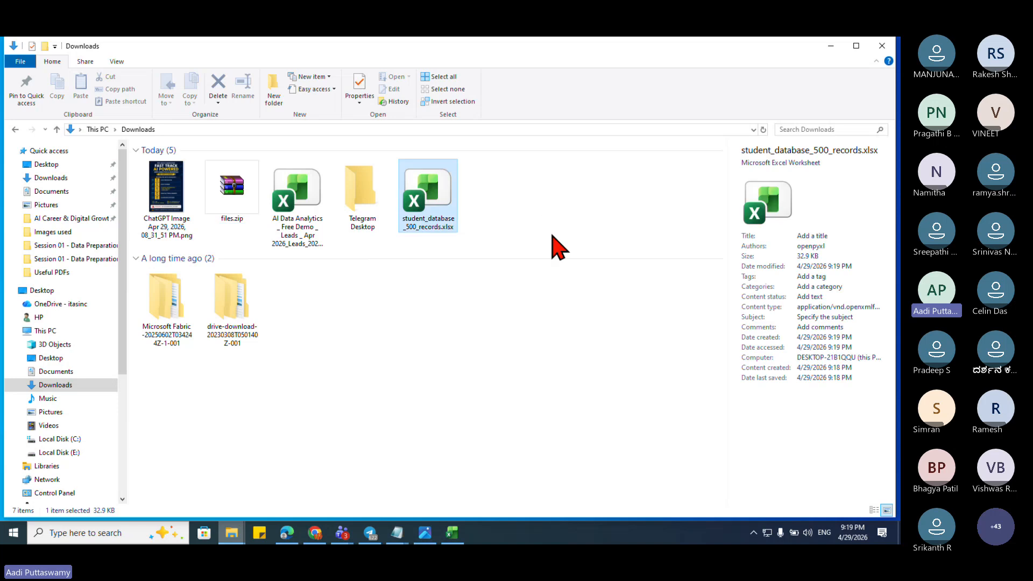
{"action": "key", "text": "ctrl+x"}
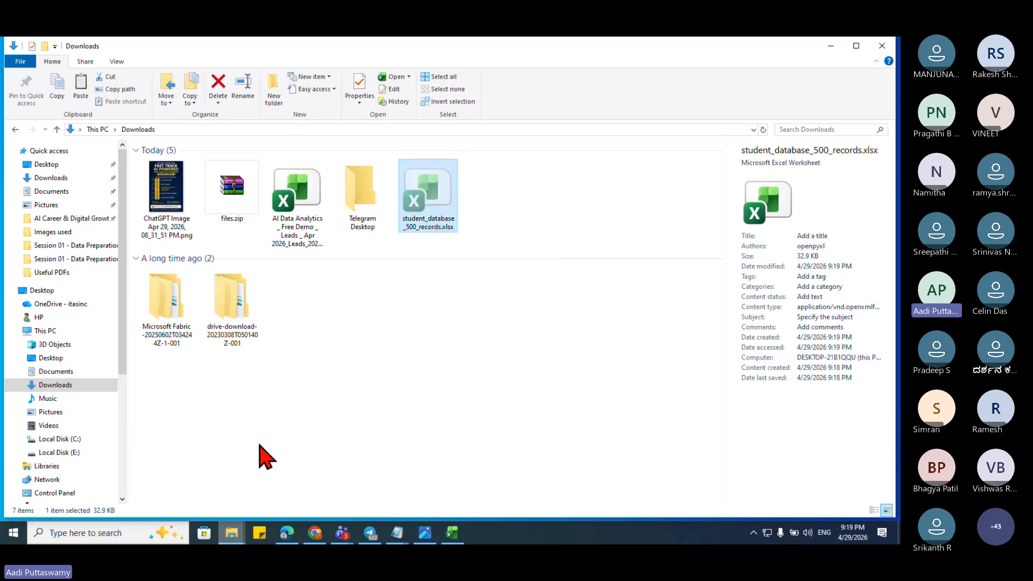
Step: Paste the file into Session 01 - Data Preparation, refresh, and open it in Excel
{"action": "left_click", "coordinate": [231, 531]}
{"action": "left_click", "coordinate": [243, 510]}
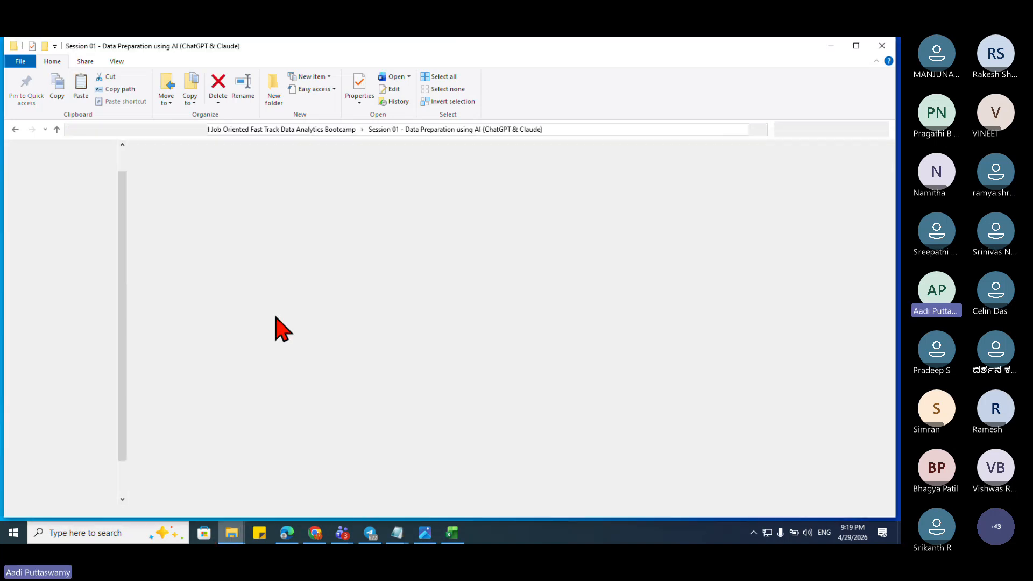
{"action": "key", "text": "ctrl+v"}
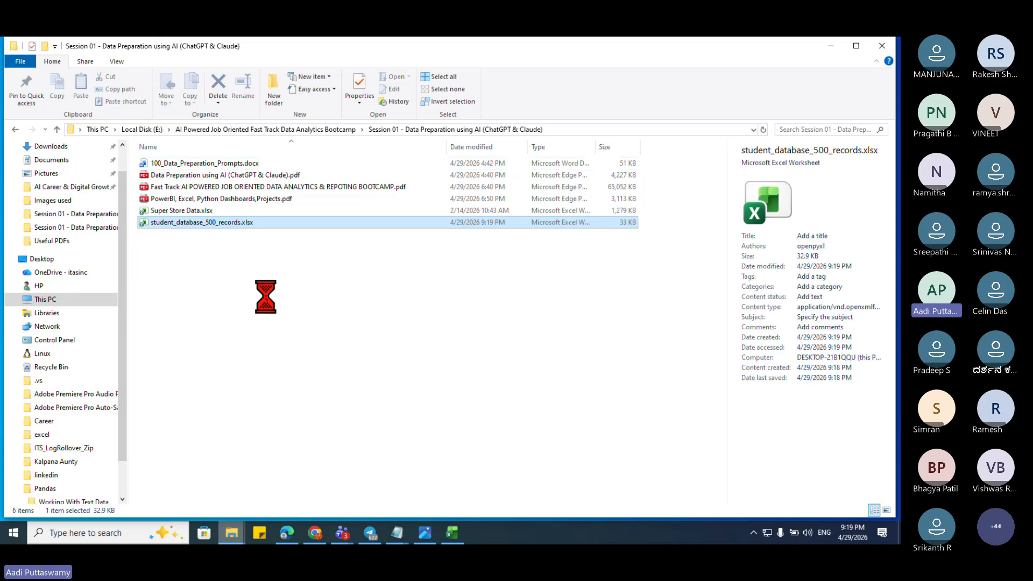
{"action": "right_click", "coordinate": [176, 264]}
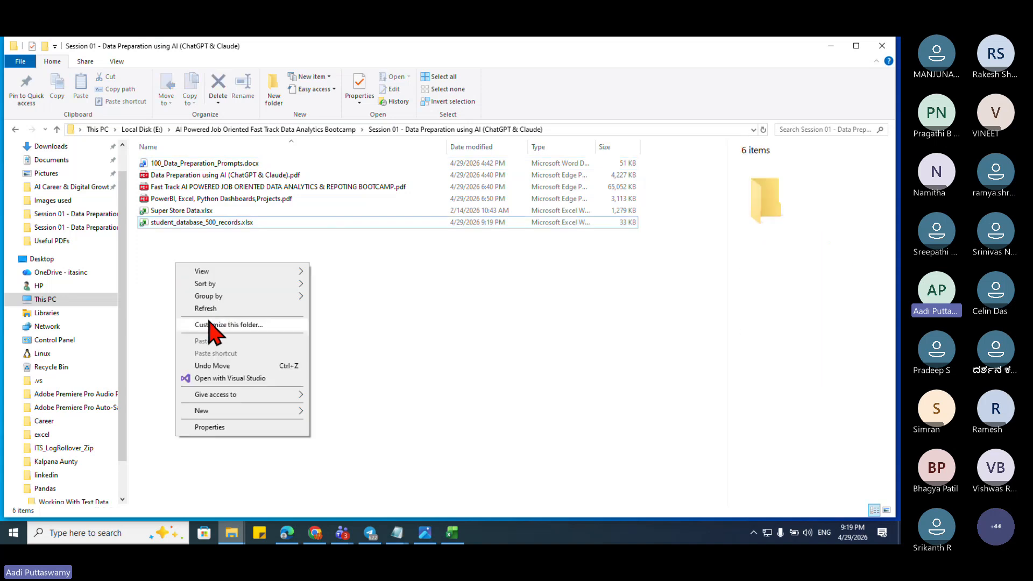
{"action": "left_click", "coordinate": [205, 309]}
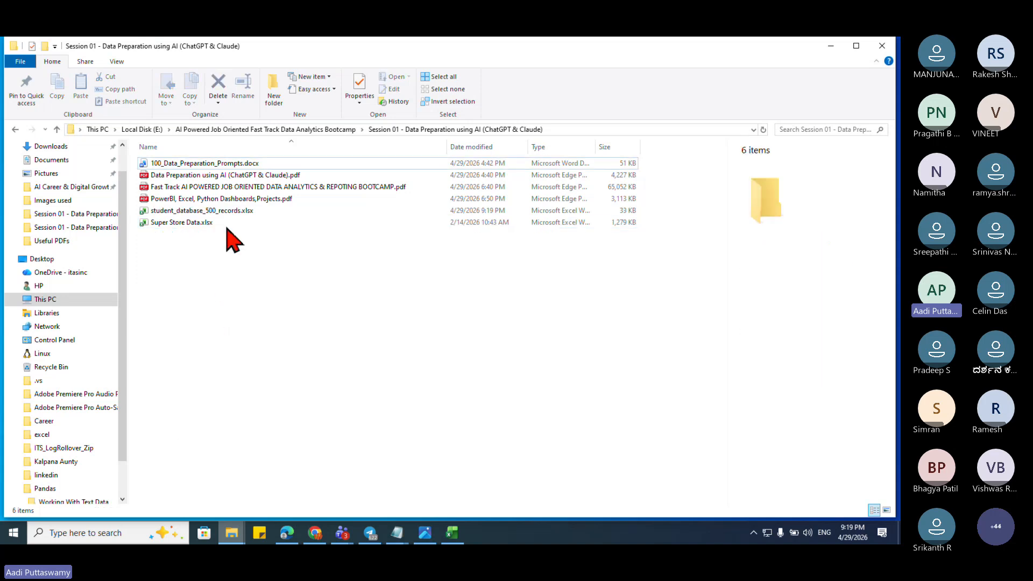
{"action": "double_click", "coordinate": [210, 211]}
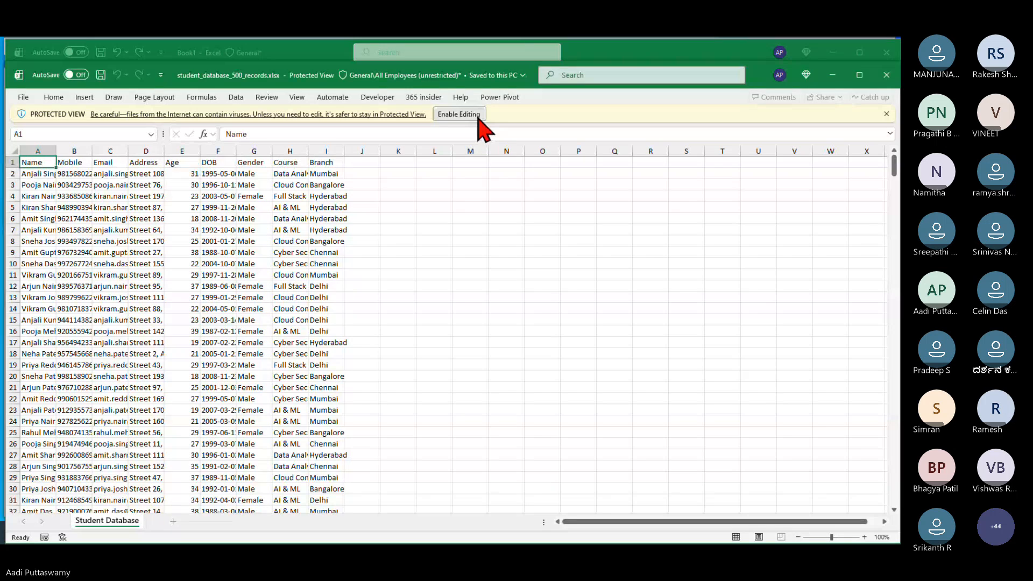
Step: Enable editing and AutoFit columns A through I to their contents
{"action": "left_click", "coordinate": [479, 116]}
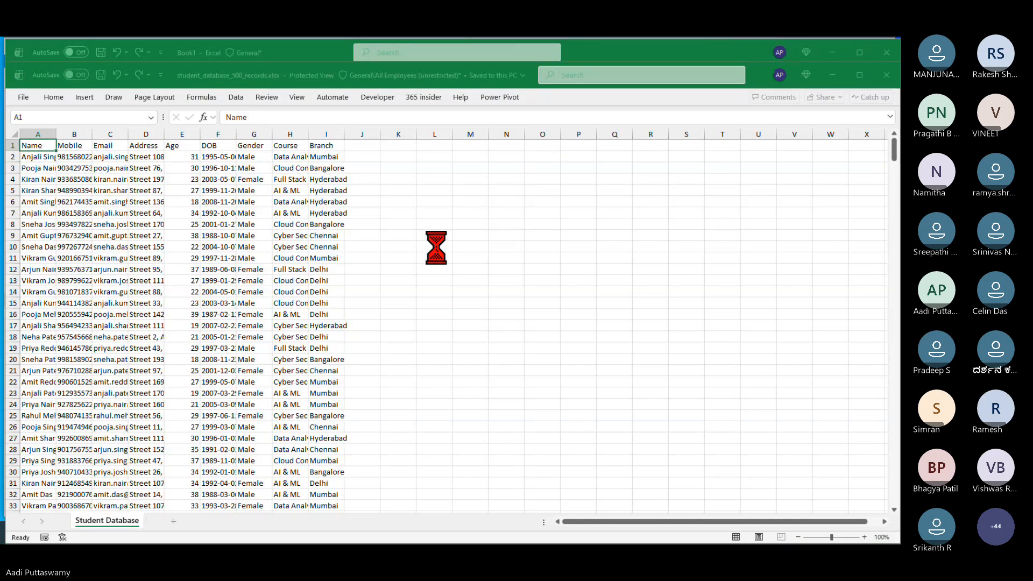
{"action": "left_click", "coordinate": [160, 247]}
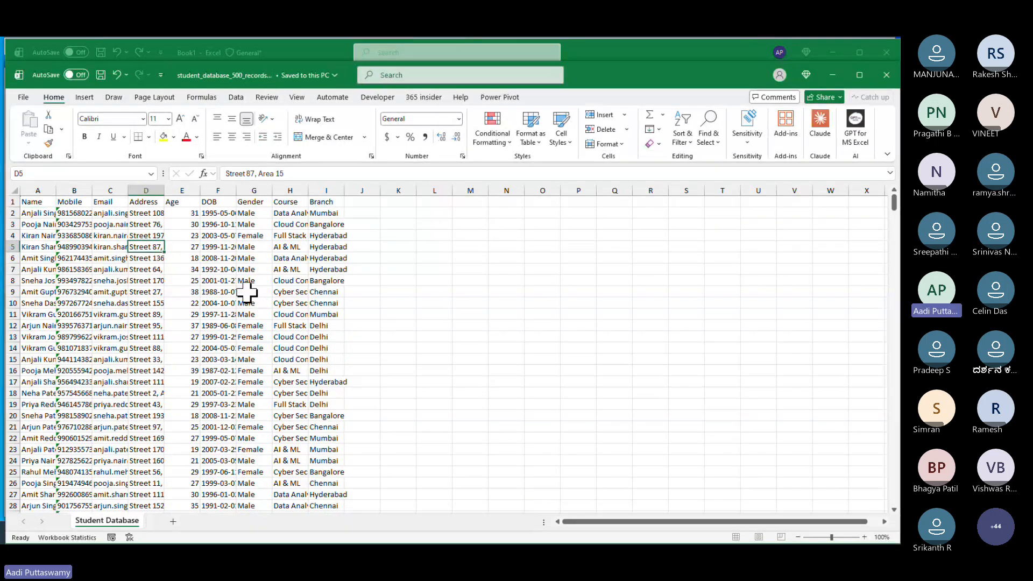
{"action": "key", "text": "ctrl+Home"}
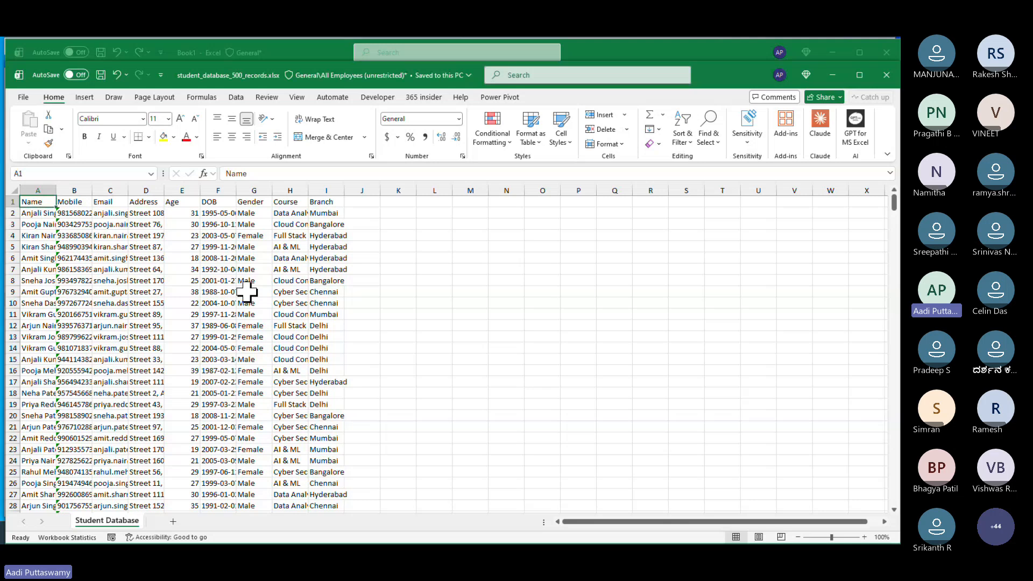
{"action": "double_click", "coordinate": [92, 190]}
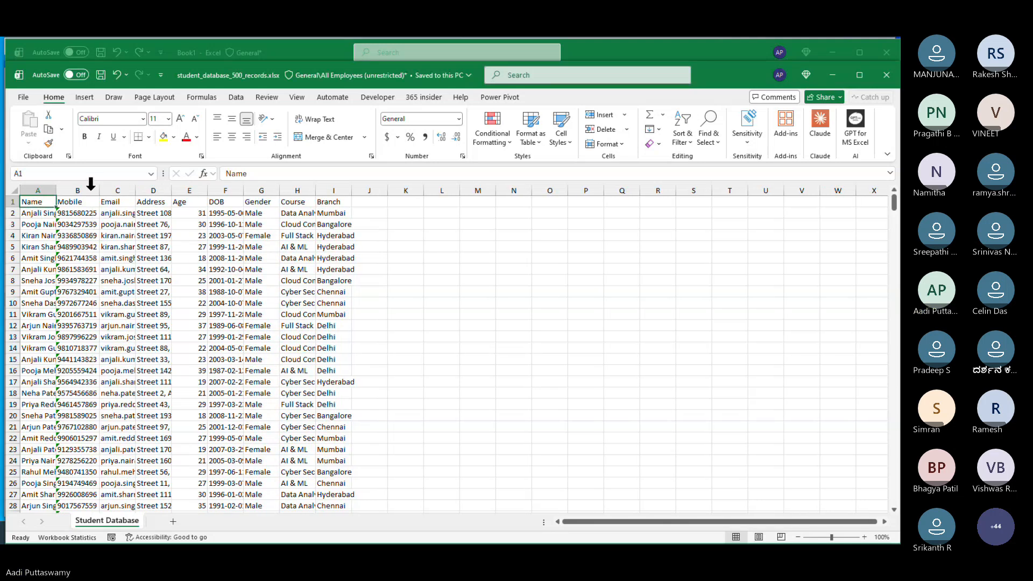
{"action": "left_click_drag", "start_coordinate": [39, 191], "coordinate": [351, 201]}
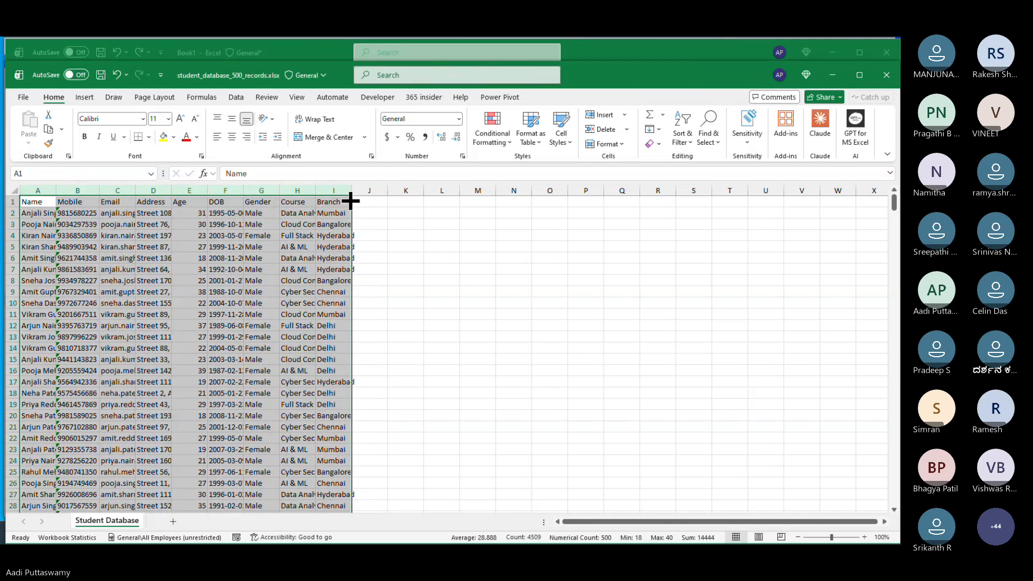
{"action": "double_click", "coordinate": [352, 191]}
{"action": "left_click", "coordinate": [451, 259]}
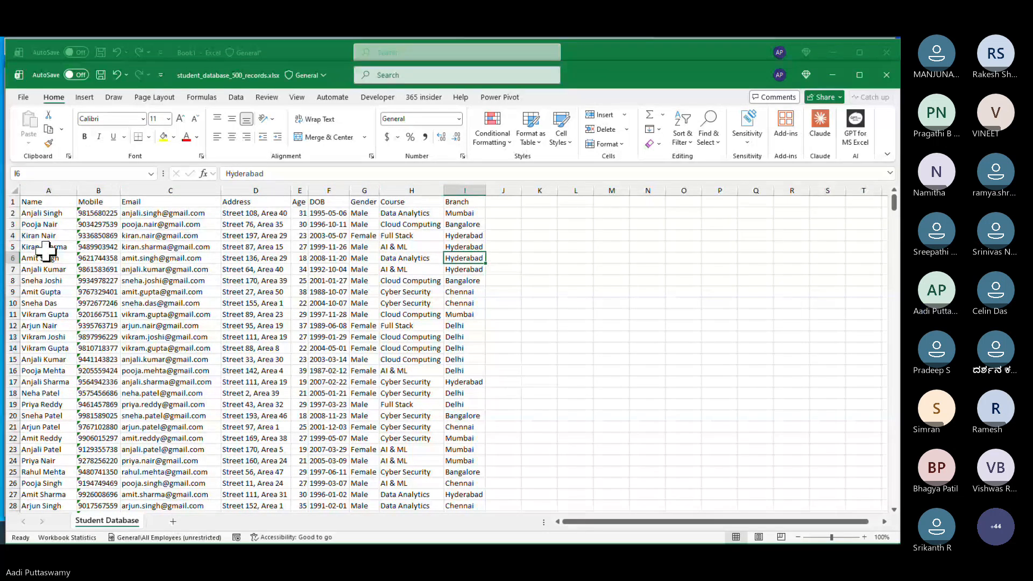
Step: Review the Name and Address columns across all 500 records
{"action": "left_click", "coordinate": [48, 214]}
{"action": "key", "text": "ctrl+Down"}
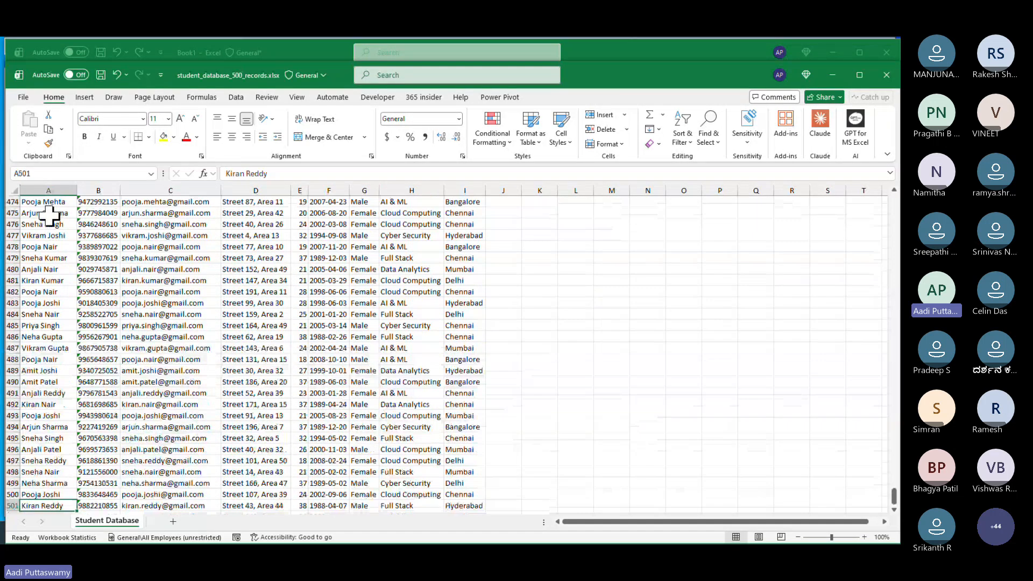
{"action": "key", "text": "ctrl+shift+Up"}
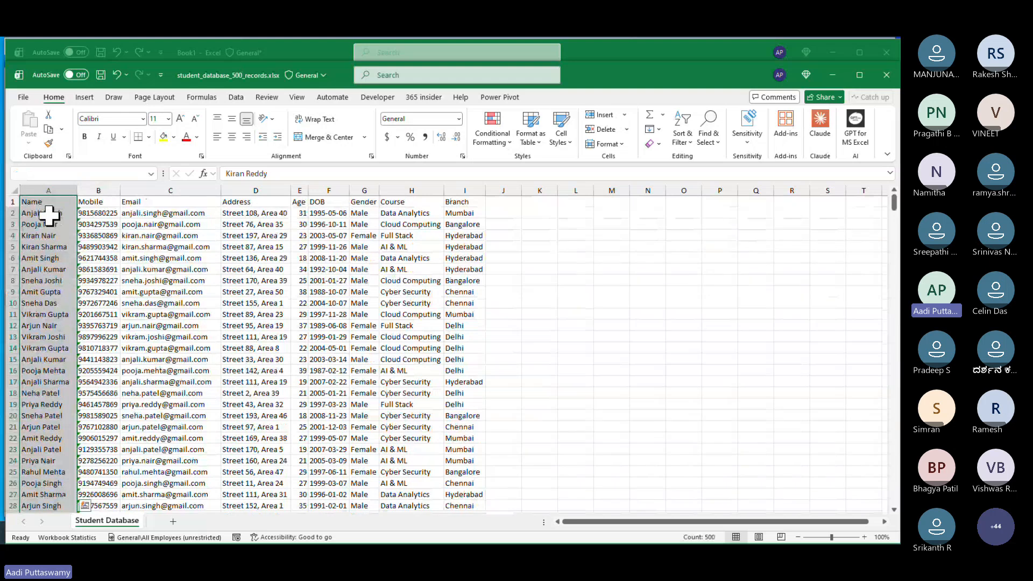
{"action": "key", "text": "shift+Down"}
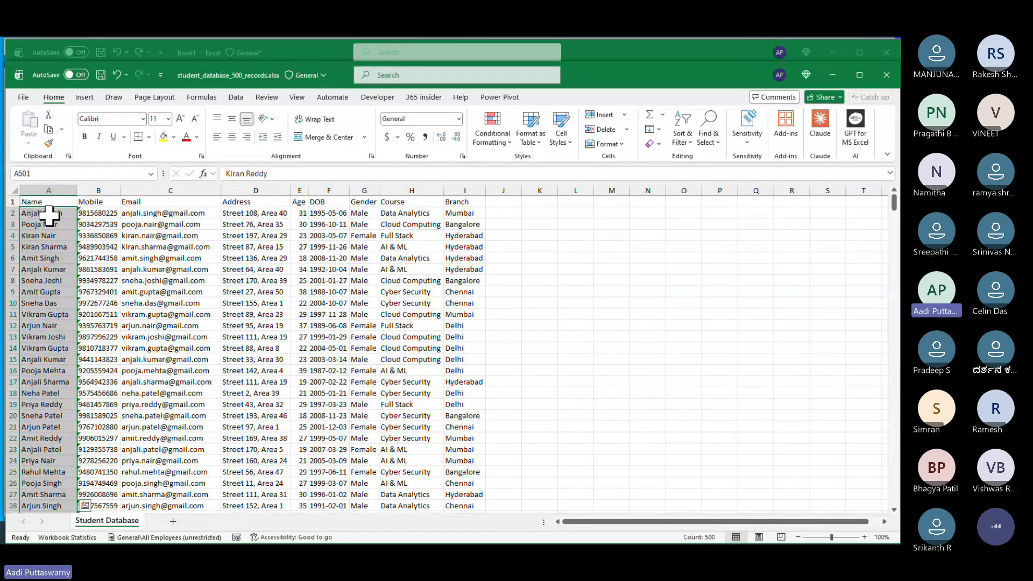
{"action": "key", "text": "ctrl+Up"}
{"action": "key", "text": "Right"}
{"action": "key", "text": "Right"}
{"action": "key", "text": "Right"}
{"action": "key", "text": "Right"}
{"action": "key", "text": "Left"}
{"action": "key", "text": "Down"}
{"action": "key", "text": "Up"}
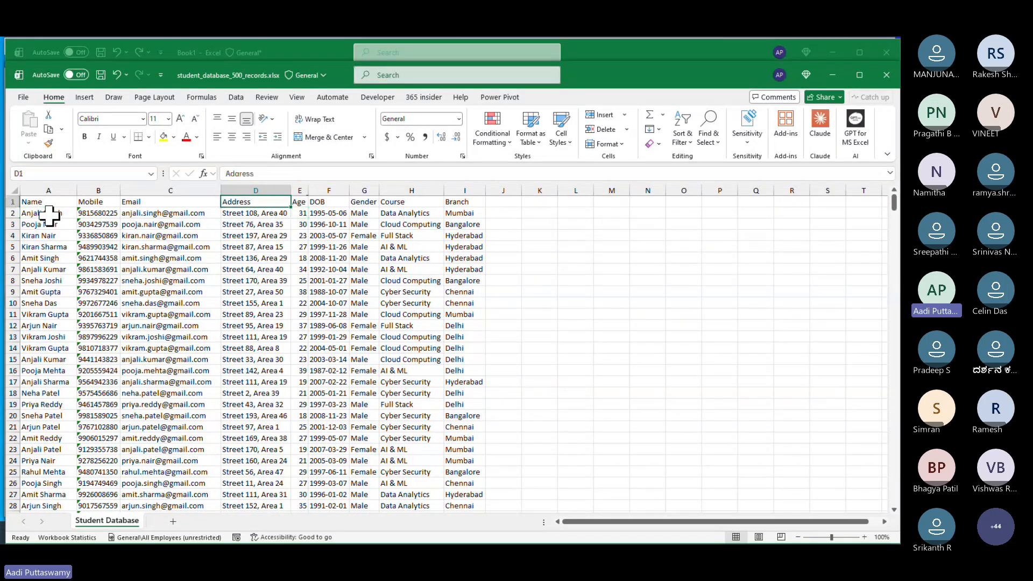
{"action": "key", "text": "Down"}
{"action": "key", "text": "ctrl+shift+Down"}
{"action": "key", "text": "ctrl+shift+Up"}
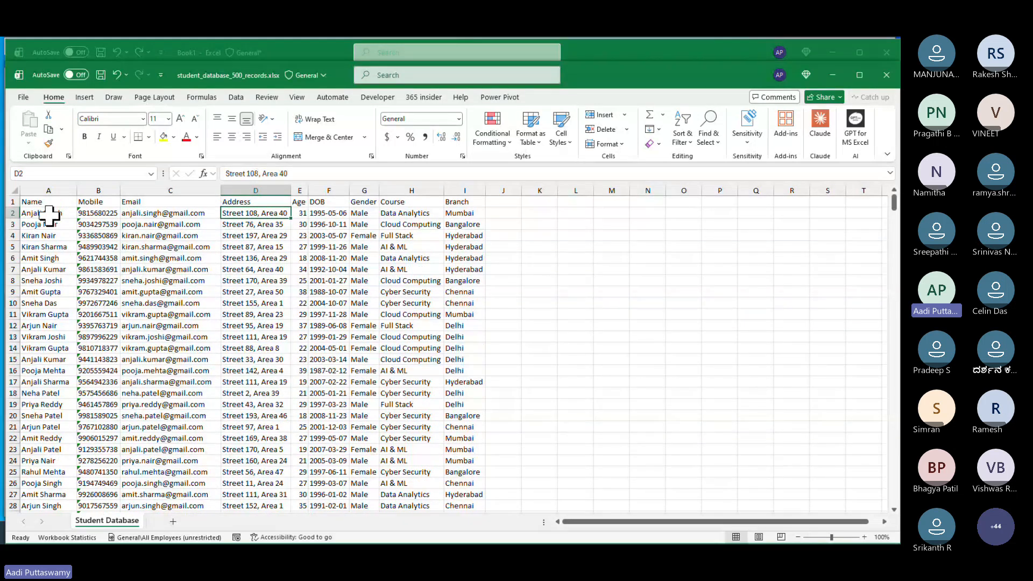
Step: Review the Mobile, Email, Branch and Course values, then switch to the Session 01 folder
{"action": "left_click", "coordinate": [112, 215]}
{"action": "left_click_drag", "start_coordinate": [112, 216], "coordinate": [175, 314]}
{"action": "left_click", "coordinate": [193, 260]}
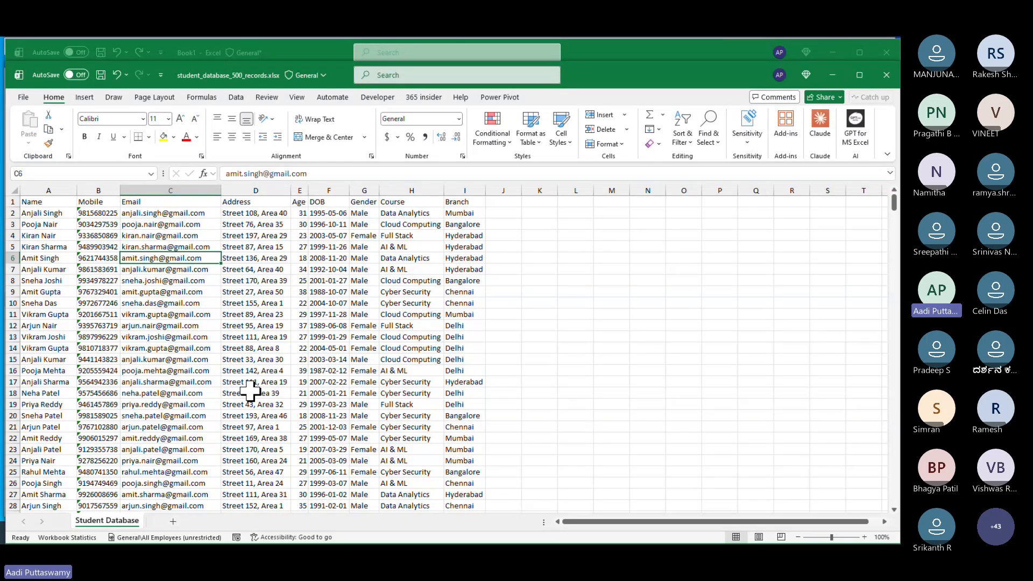
{"action": "key", "text": "Up"}
{"action": "key", "text": "Up"}
{"action": "key", "text": "Up"}
{"action": "key", "text": "Up"}
{"action": "key", "text": "Right"}
{"action": "key", "text": "Right"}
{"action": "key", "text": "Right"}
{"action": "key", "text": "Right"}
{"action": "key", "text": "Right"}
{"action": "key", "text": "Right"}
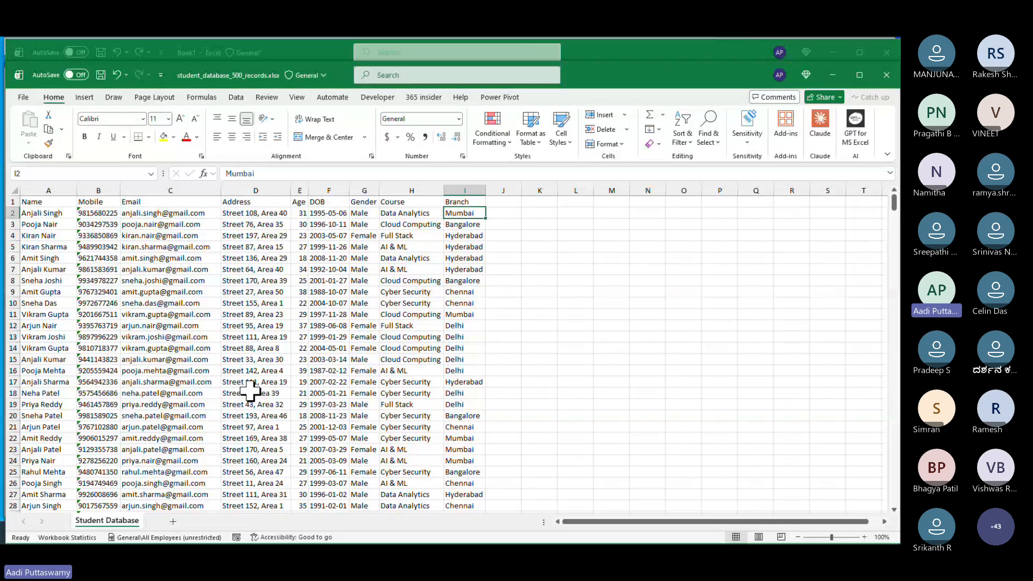
{"action": "key", "text": "Up"}
{"action": "key", "text": "Down"}
{"action": "key", "text": "Down"}
{"action": "key", "text": "Down"}
{"action": "key", "text": "Down"}
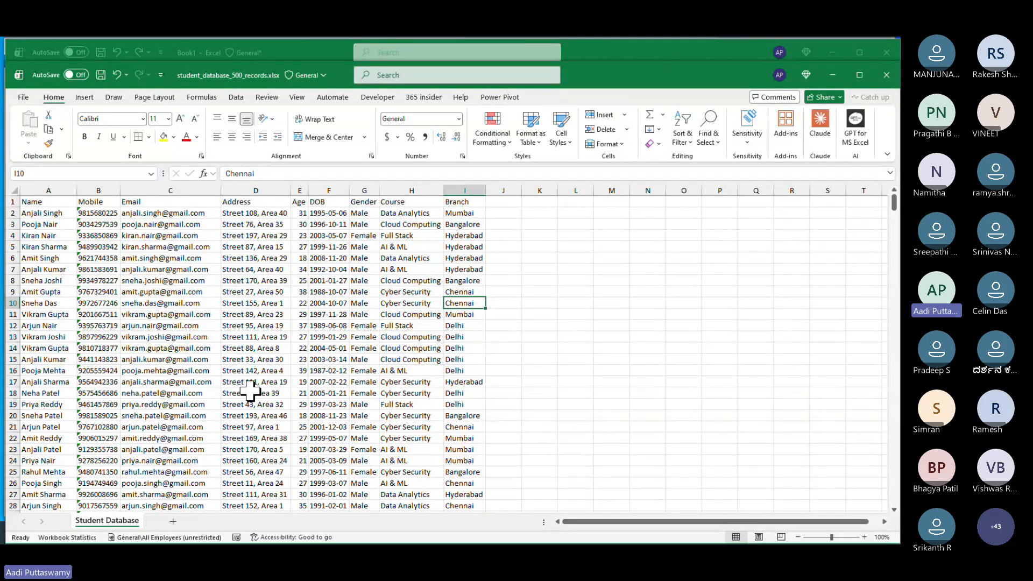
{"action": "key", "text": "Up"}
{"action": "key", "text": "Up"}
{"action": "key", "text": "Up"}
{"action": "key", "text": "Up"}
{"action": "key", "text": "Up"}
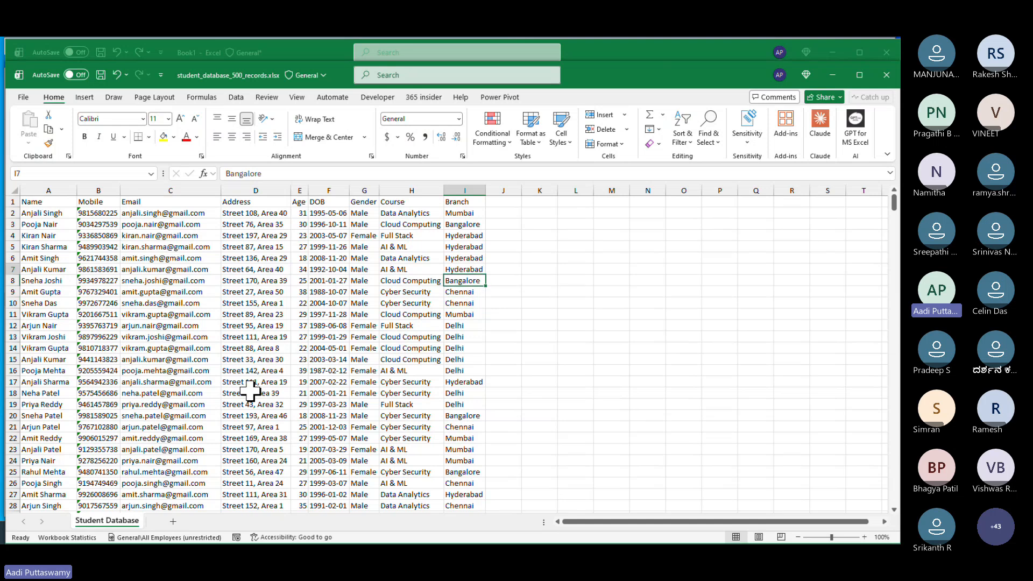
{"action": "key", "text": "Up"}
{"action": "key", "text": "Up"}
{"action": "key", "text": "Up"}
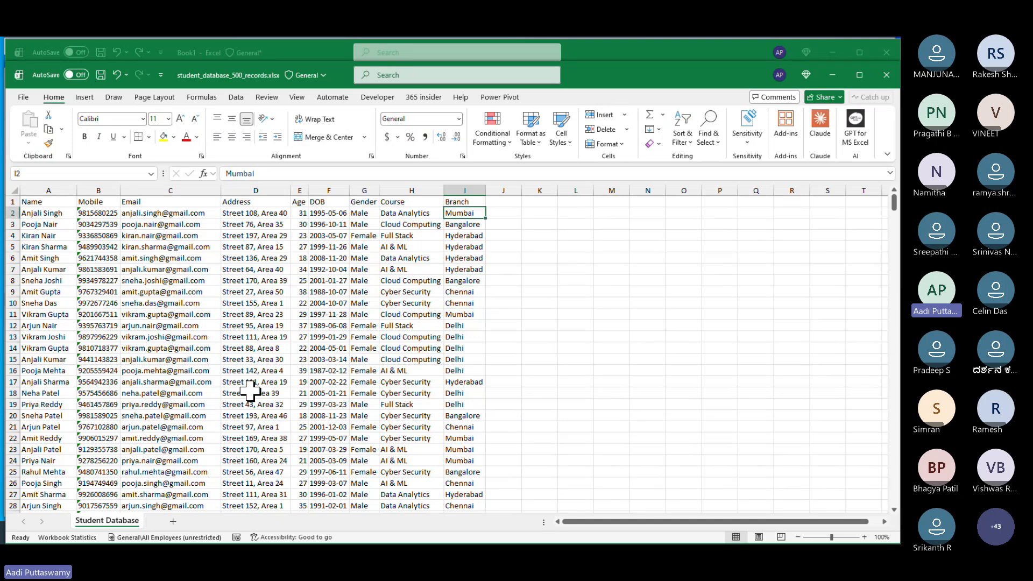
{"action": "key", "text": "Left"}
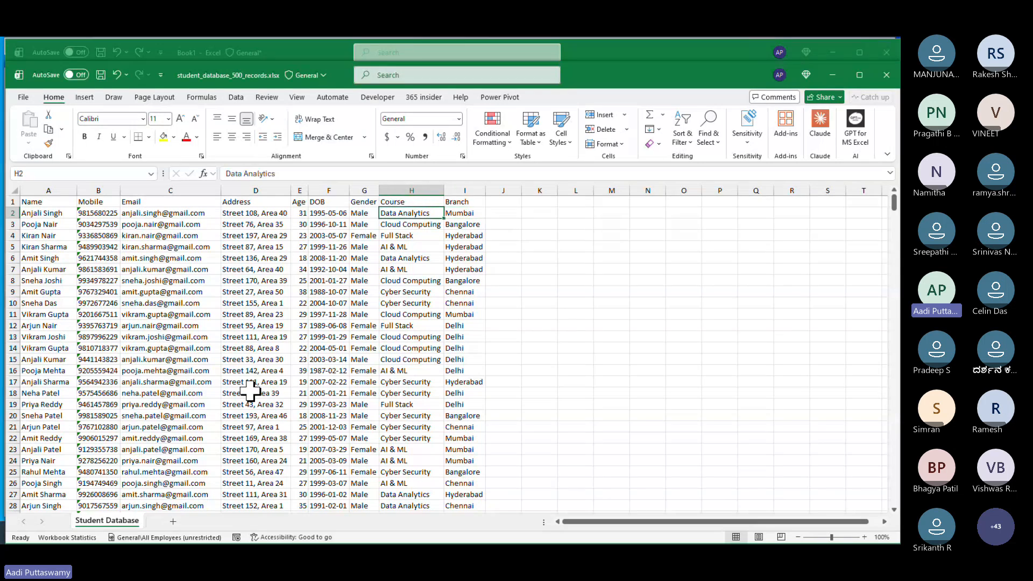
{"action": "key", "text": "Down"}
{"action": "key", "text": "Down"}
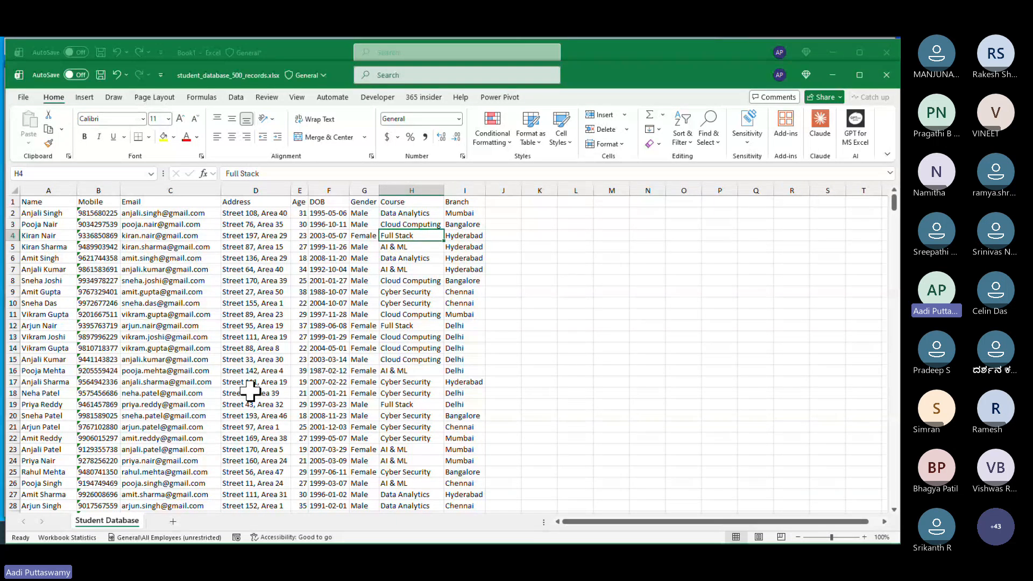
{"action": "key", "text": "alt+Tab"}
{"action": "key", "text": "alt+Tab"}
{"action": "key", "text": "Tab"}
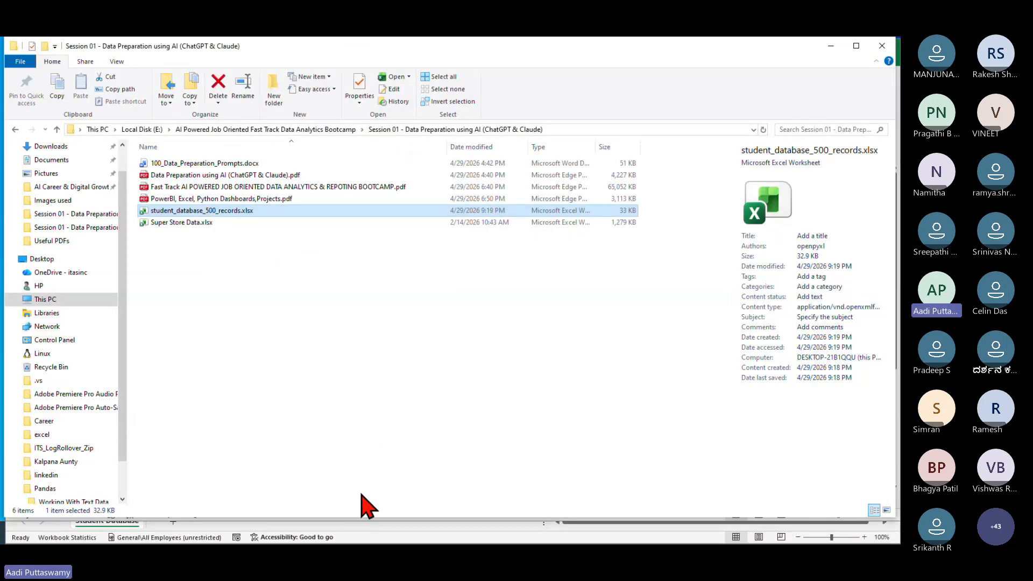
Step: Close the spreadsheet preview in ChatGPT and scroll up to the Senior Data Analyst prompt
{"action": "key", "text": "super+d"}
{"action": "mouse_move", "coordinate": [315, 532]}
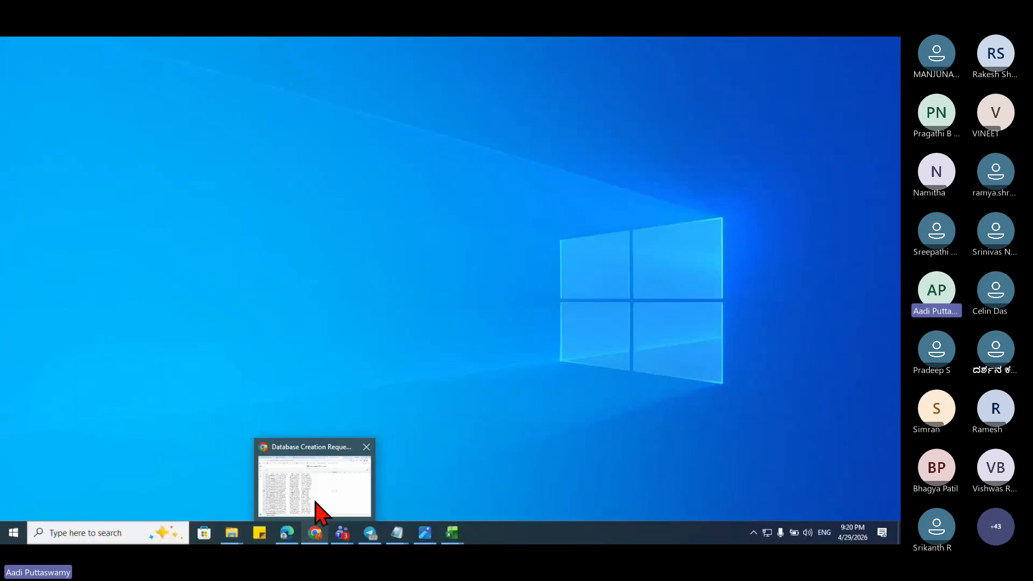
{"action": "left_click", "coordinate": [316, 504]}
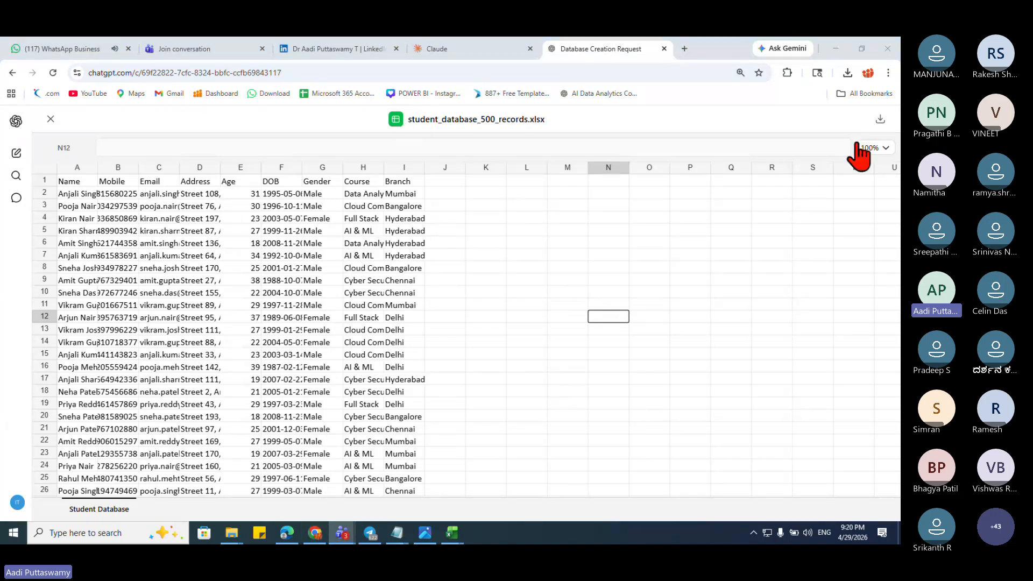
{"action": "left_click", "coordinate": [51, 118]}
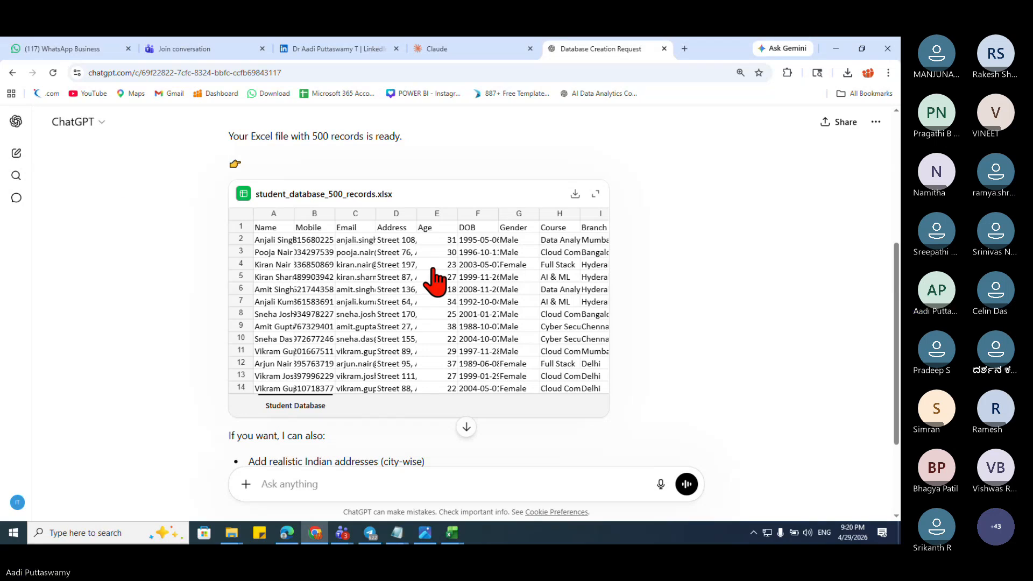
{"action": "scroll", "coordinate": [433, 280], "scroll_direction": "up", "scroll_amount": 1}
{"action": "scroll", "coordinate": [447, 301], "scroll_direction": "down", "scroll_amount": 4}
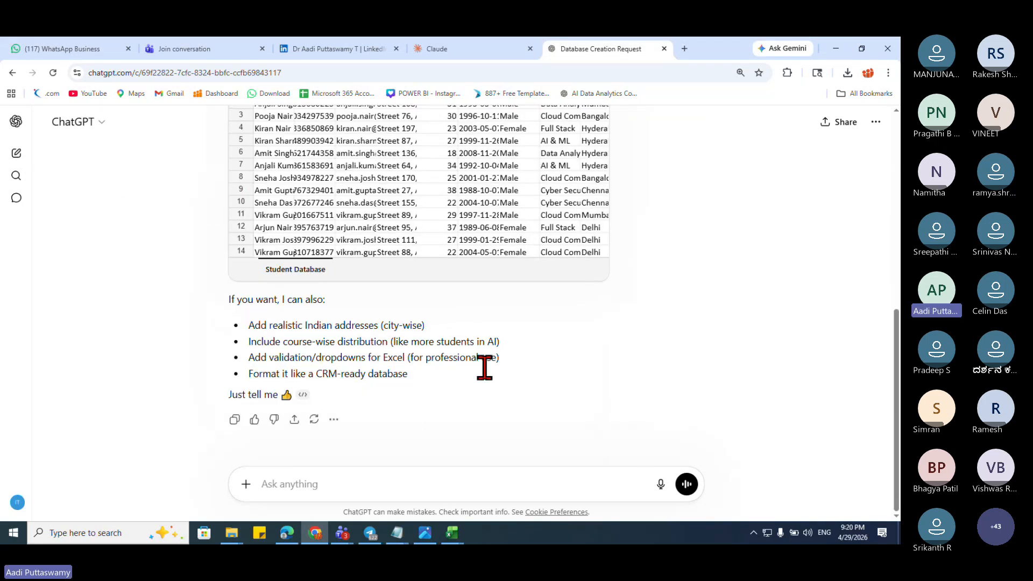
{"action": "scroll", "coordinate": [609, 355], "scroll_direction": "up", "scroll_amount": 8}
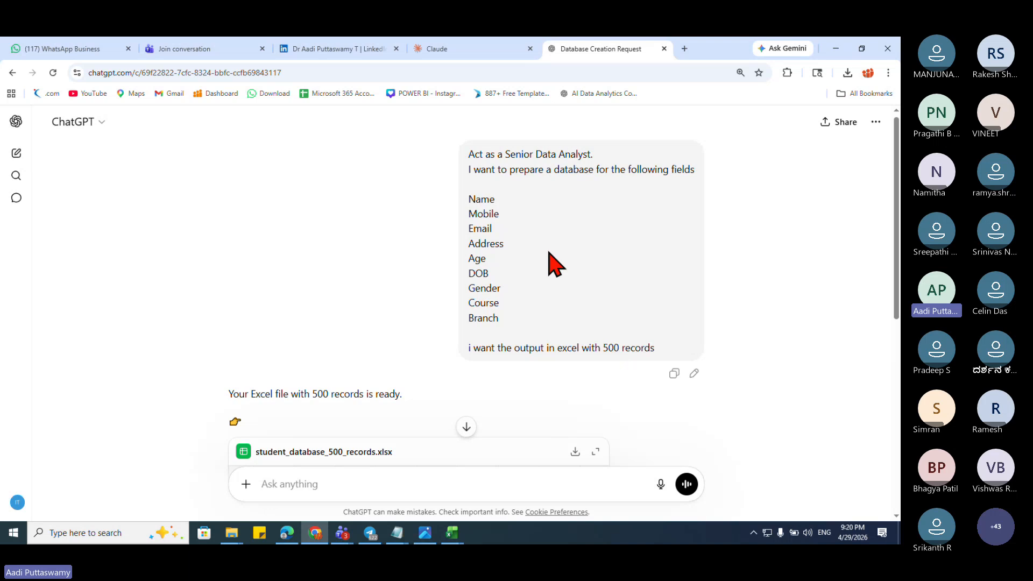
Step: Edit the prompt so the Branch options read (Rajajinagar, Mathikere)
{"action": "left_click", "coordinate": [693, 373]}
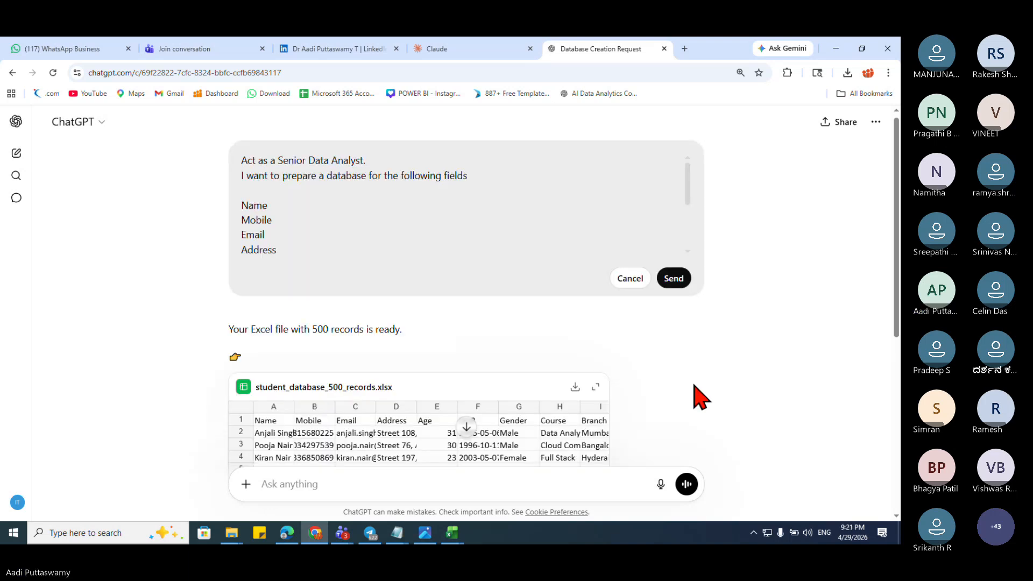
{"action": "left_click", "coordinate": [487, 219]}
{"action": "scroll", "coordinate": [487, 220], "scroll_direction": "down", "scroll_amount": 3}
{"action": "scroll", "coordinate": [488, 221], "scroll_direction": "up", "scroll_amount": 2}
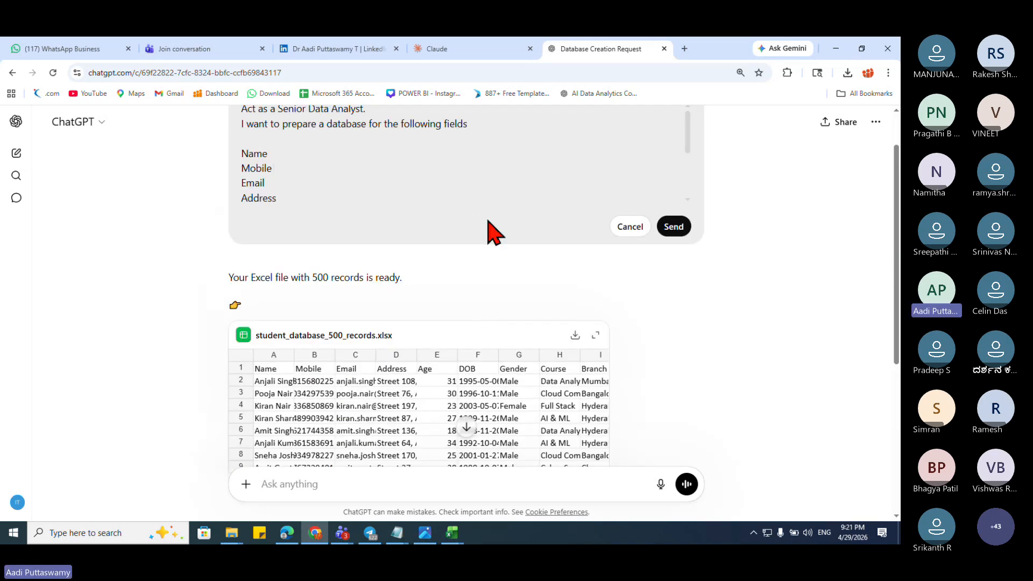
{"action": "scroll", "coordinate": [488, 231], "scroll_direction": "down", "scroll_amount": 3}
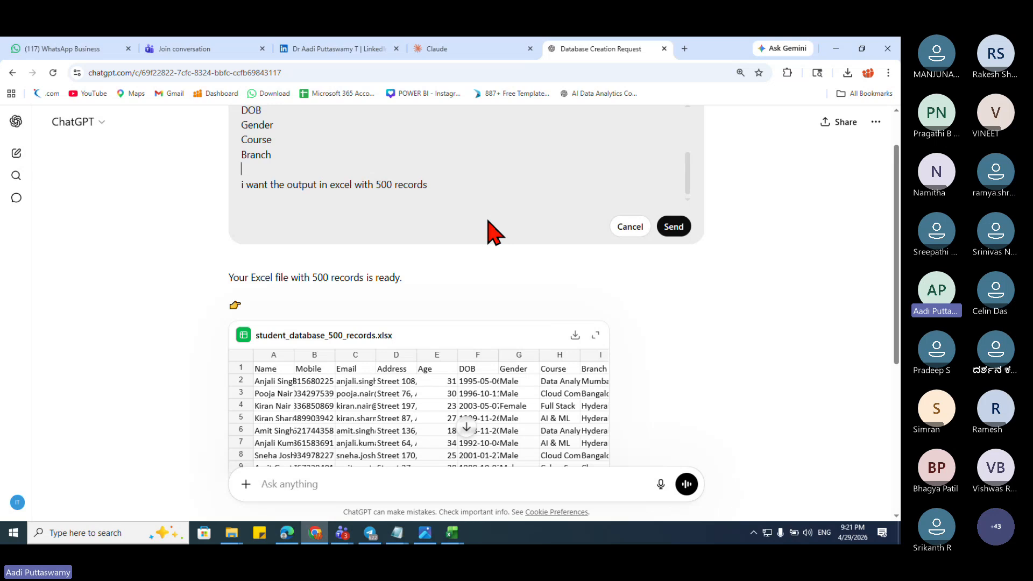
{"action": "key", "text": "Down"}
{"action": "type", "text": "(Rajajinaa"}
{"action": "key", "text": "BackSpace"}
{"action": "type", "text": "ga"}
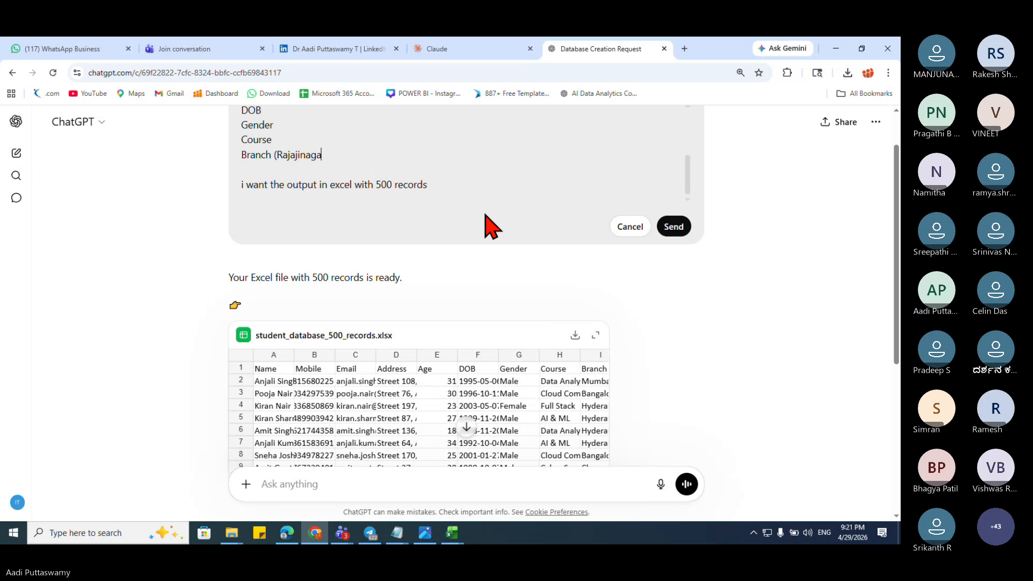
{"action": "type", "text": "r, Mathikere)"}
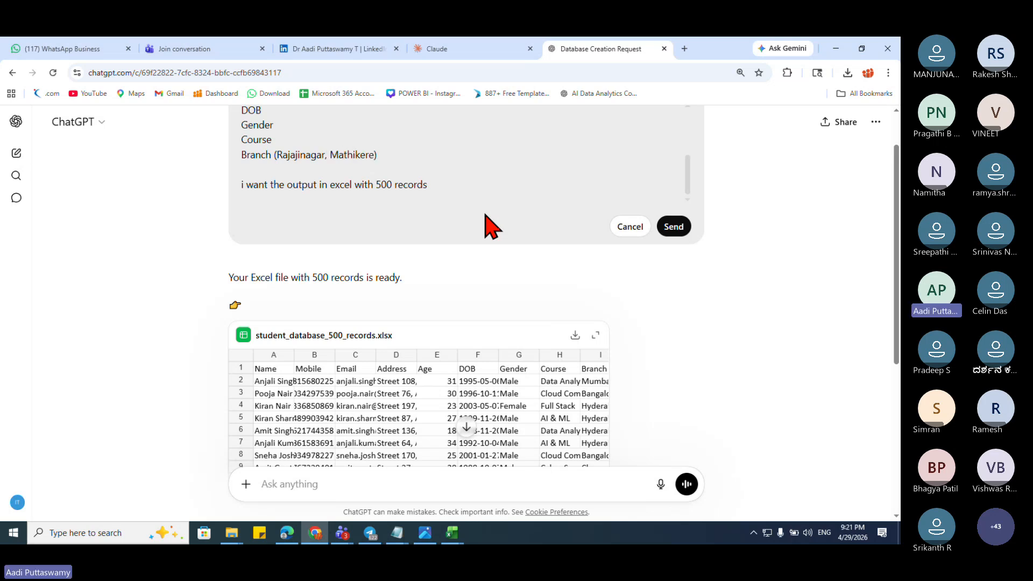
Step: Set the Course options to (Data Analytics, Excel, Python, Tableau, VBA, SQL)
{"action": "scroll", "coordinate": [491, 225], "scroll_direction": "up", "scroll_amount": 1}
{"action": "scroll", "coordinate": [391, 226], "scroll_direction": "up", "scroll_amount": 1}
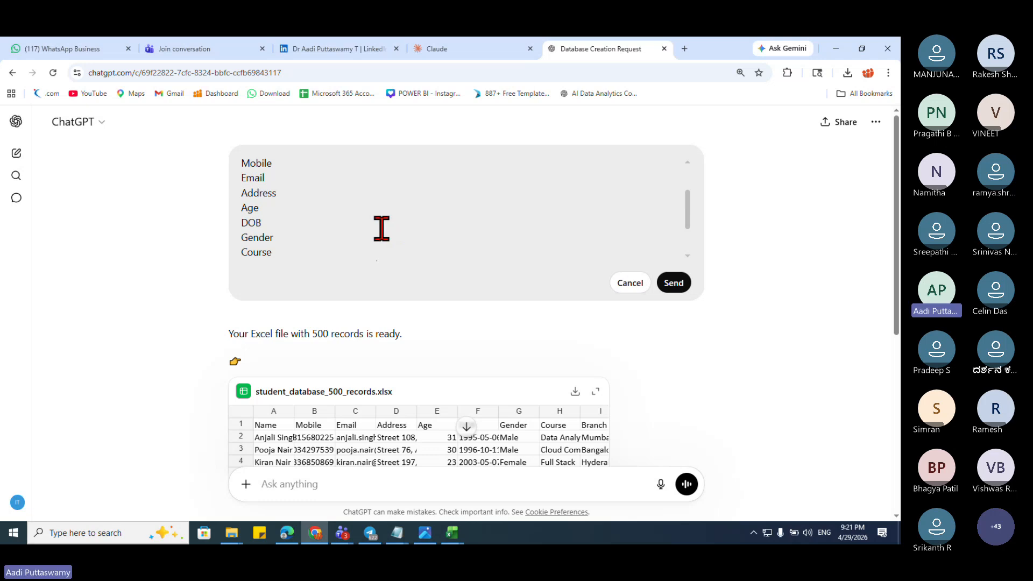
{"action": "scroll", "coordinate": [405, 233], "scroll_direction": "down", "scroll_amount": 1}
{"action": "type", "text": "("}
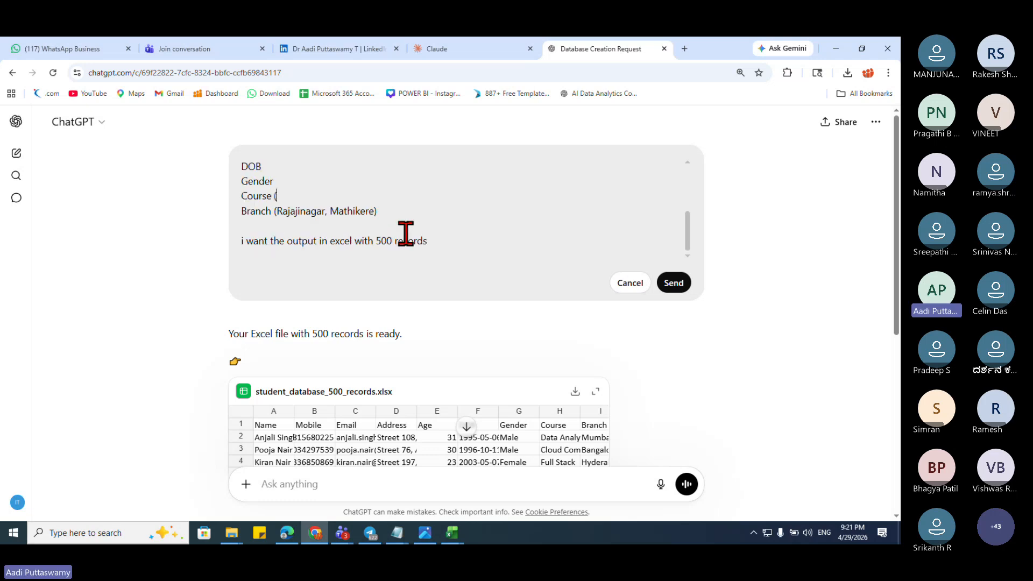
{"action": "type", "text": "Data Analytics, Exce"}
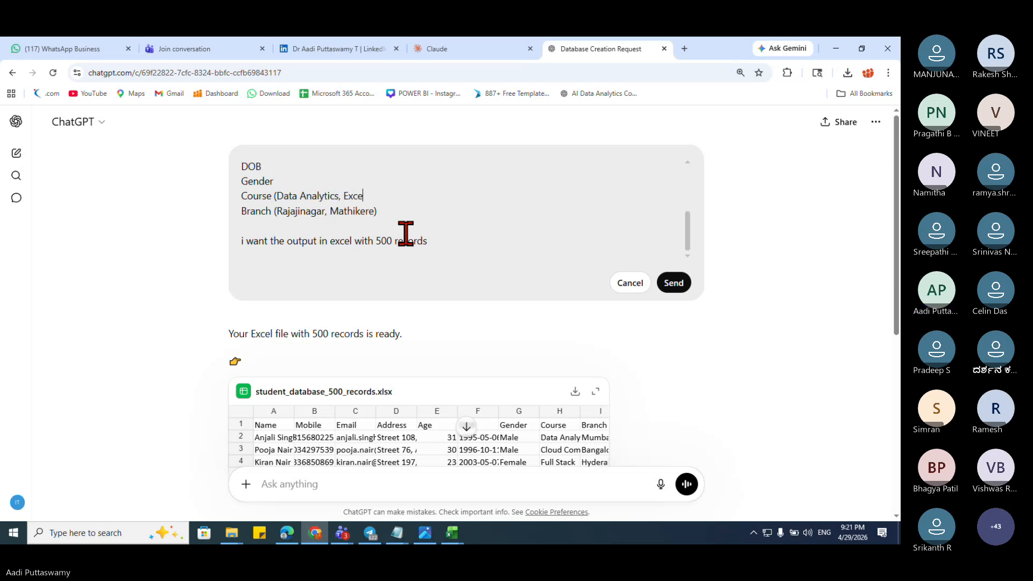
{"action": "type", "text": "l, Python, Tableau, VBA<"}
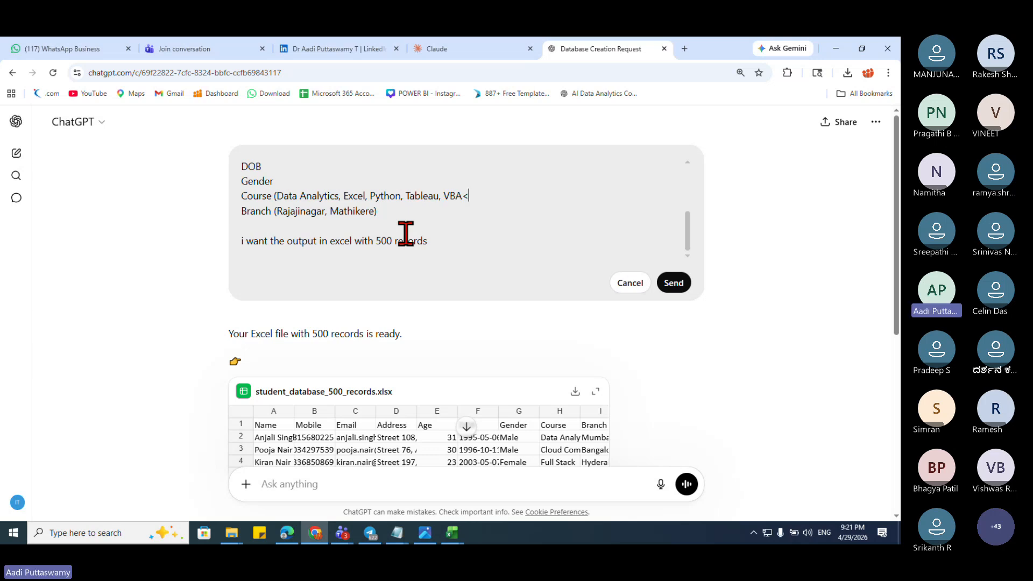
{"action": "key", "text": "BackSpace"}
{"action": "type", "text": ", "}
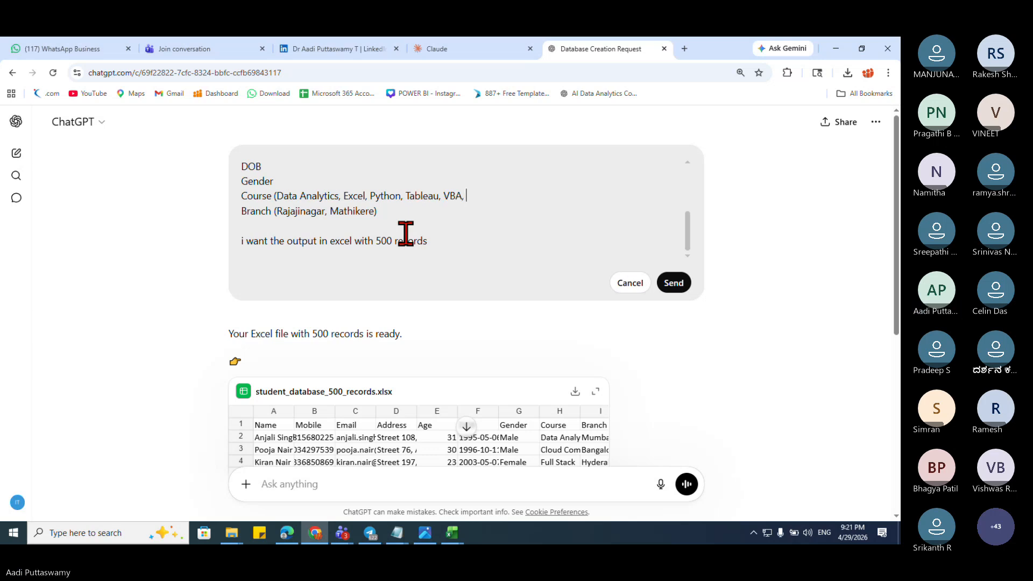
{"action": "type", "text": "SQL)"}
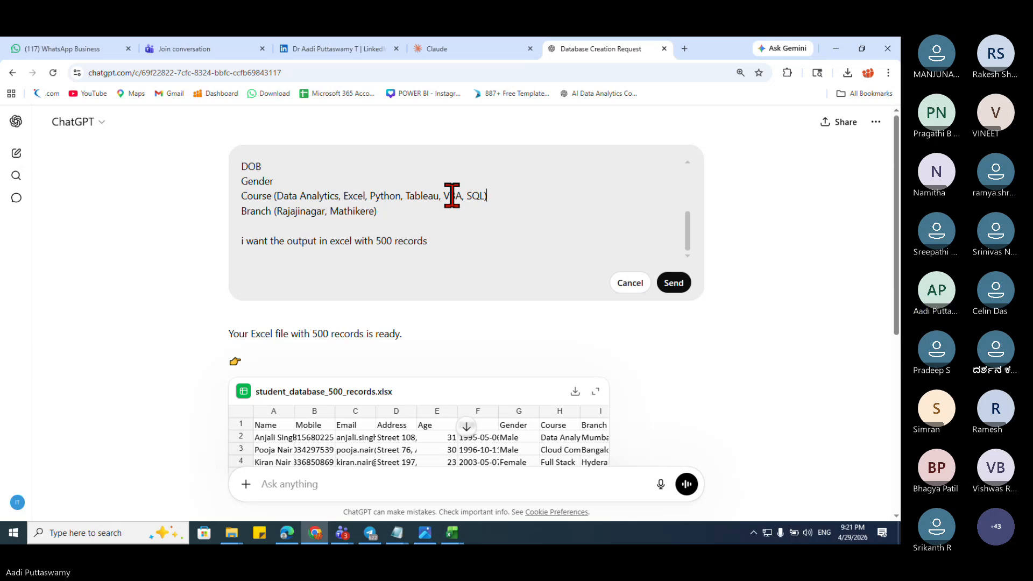
{"action": "scroll", "coordinate": [452, 195], "scroll_direction": "up", "scroll_amount": 3}
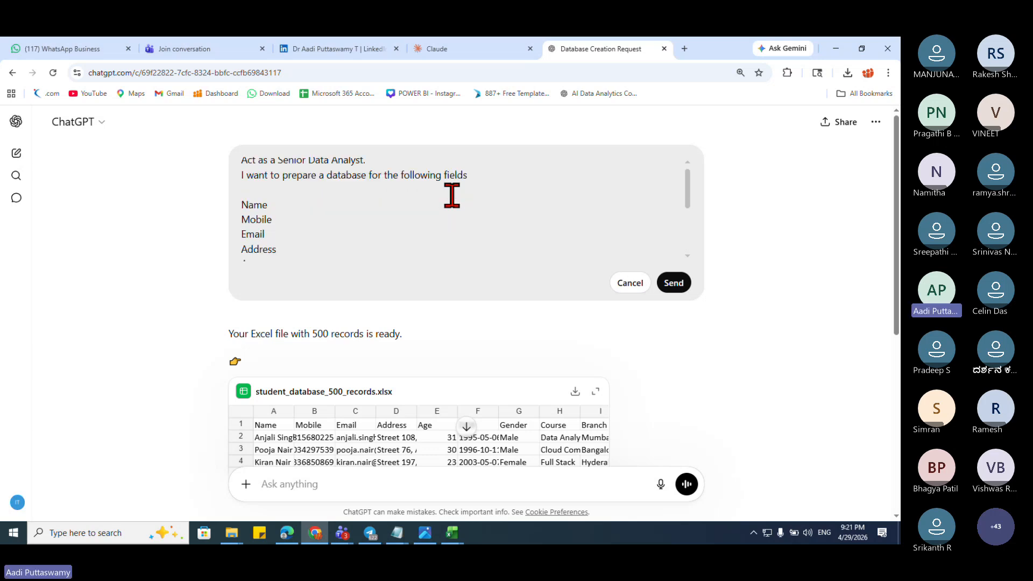
{"action": "scroll", "coordinate": [452, 195], "scroll_direction": "down", "scroll_amount": 4}
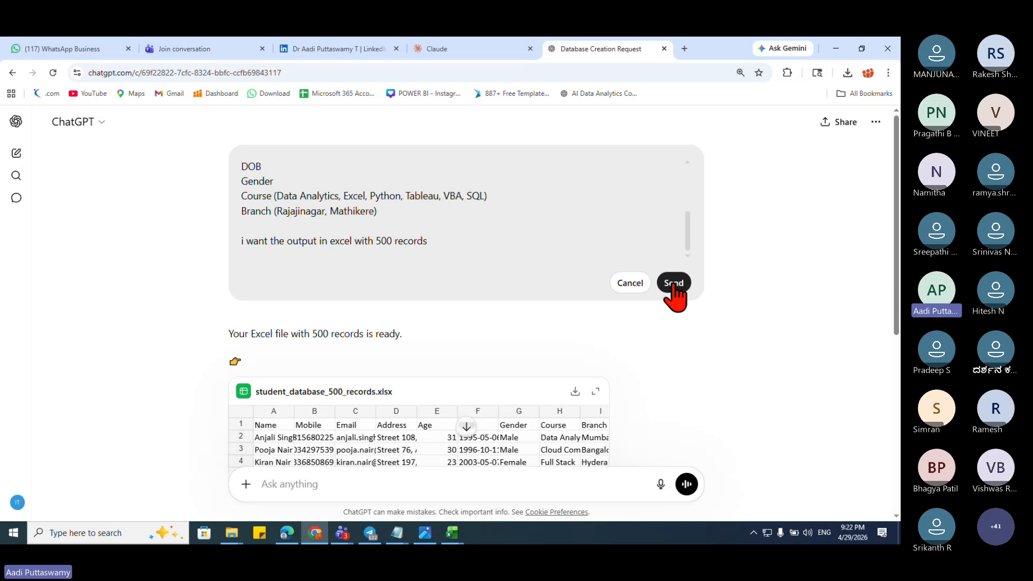
Step: Send the revised prompt and wait for the regenerated xlsx reply
{"action": "left_click", "coordinate": [673, 284]}
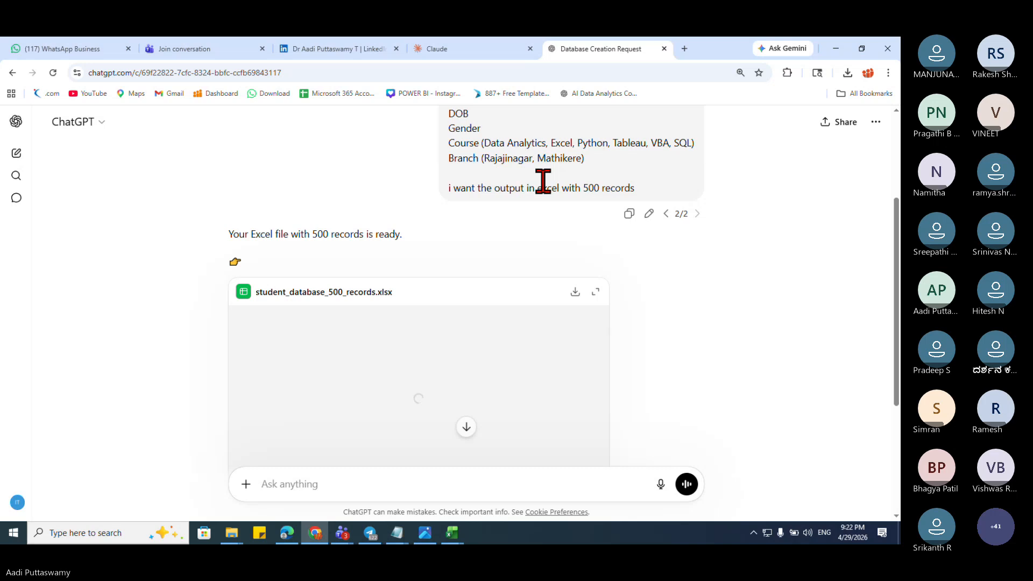
{"action": "scroll", "coordinate": [426, 346], "scroll_direction": "down", "scroll_amount": 3}
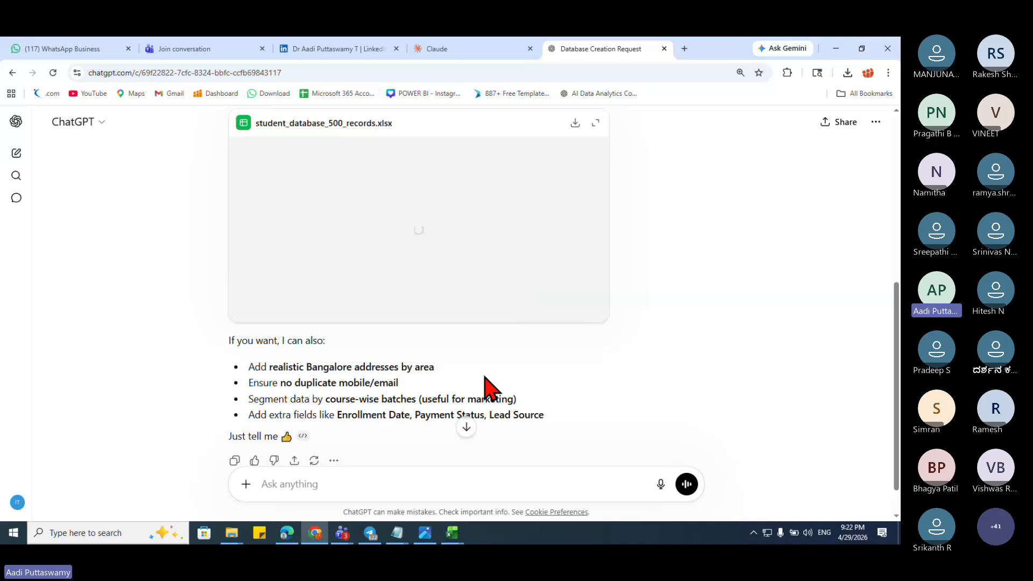
{"action": "scroll", "coordinate": [474, 322], "scroll_direction": "up", "scroll_amount": 1}
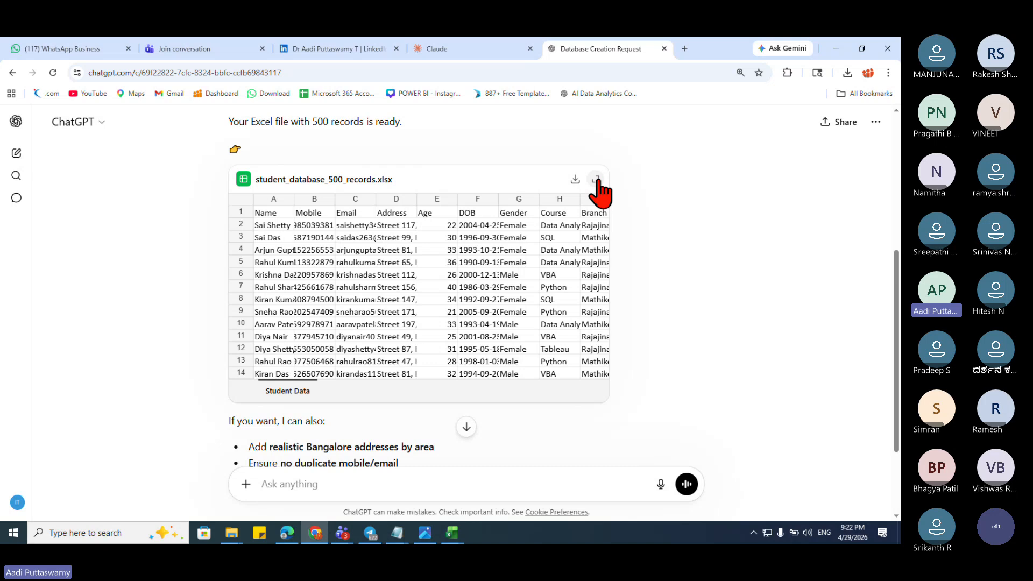
Step: Check the regenerated file's Rajajinagar/Mathikere Branch values and addresses, then close the preview
{"action": "left_click", "coordinate": [596, 179]}
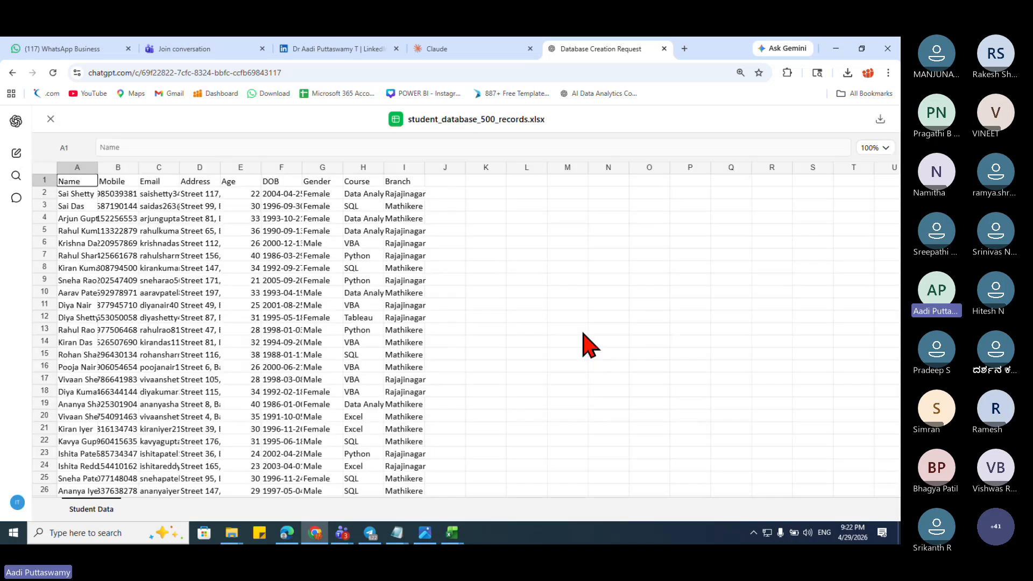
{"action": "left_click", "coordinate": [403, 195]}
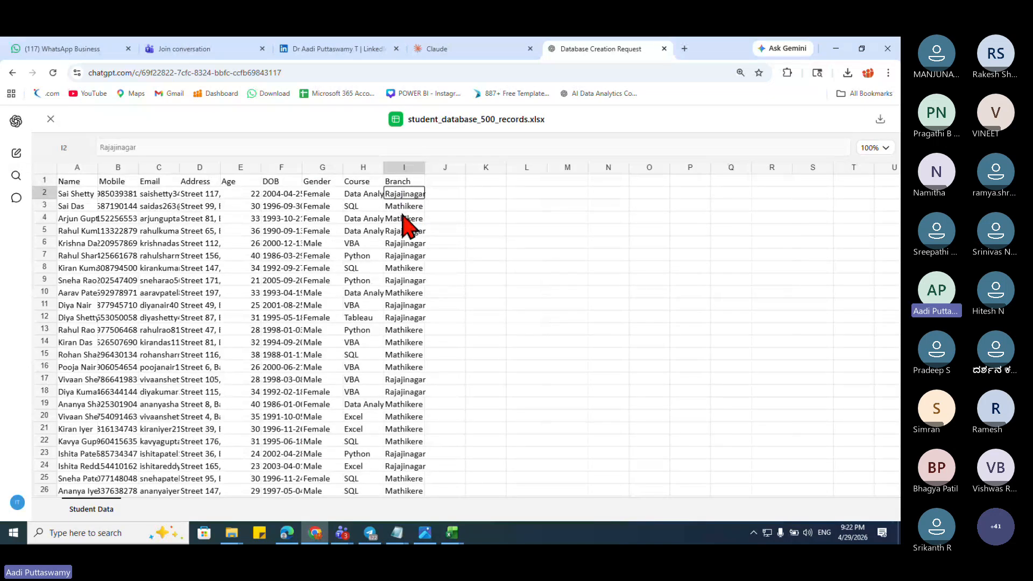
{"action": "key", "text": "Down"}
{"action": "key", "text": "Down"}
{"action": "key", "text": "Down"}
{"action": "key", "text": "Down"}
{"action": "key", "text": "Down"}
{"action": "key", "text": "Down"}
{"action": "key", "text": "Down"}
{"action": "scroll", "coordinate": [391, 366], "scroll_direction": "down", "scroll_amount": 20}
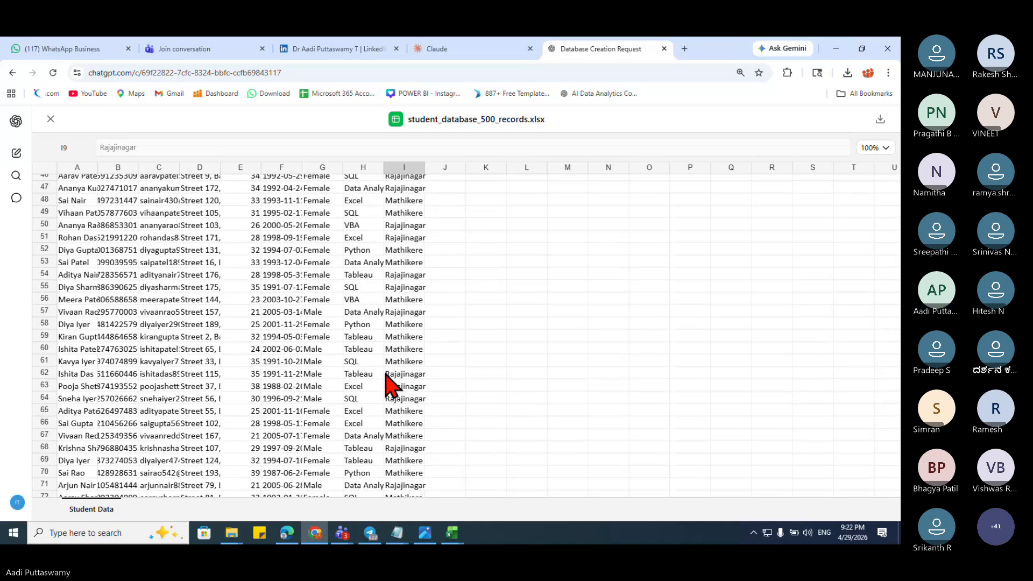
{"action": "scroll", "coordinate": [386, 377], "scroll_direction": "down", "scroll_amount": 15}
{"action": "left_click", "coordinate": [390, 355]}
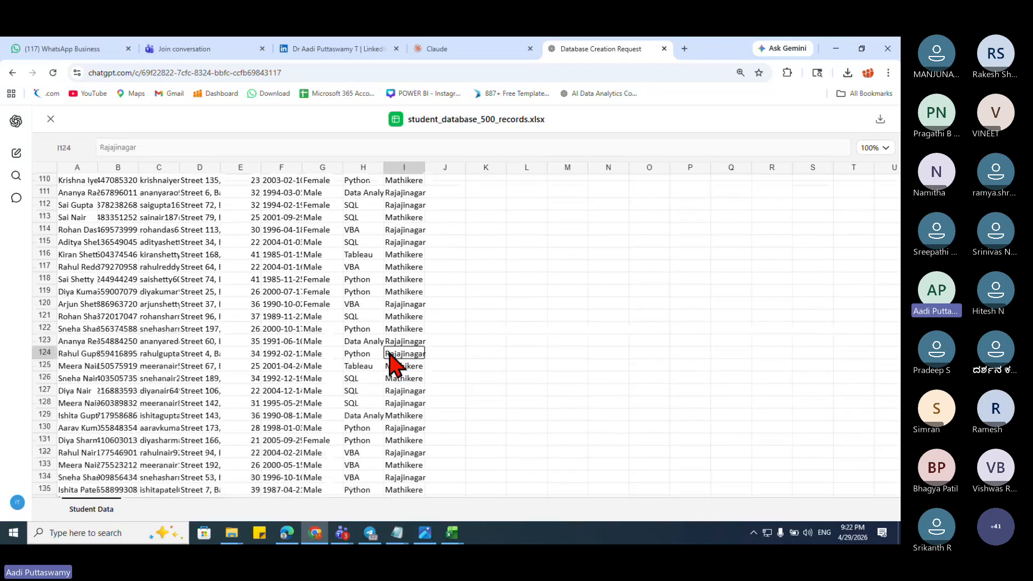
{"action": "key", "text": "Down"}
{"action": "key", "text": "Down"}
{"action": "key", "text": "Down"}
{"action": "key", "text": "Down"}
{"action": "key", "text": "Down"}
{"action": "key", "text": "Down"}
{"action": "key", "text": "Down"}
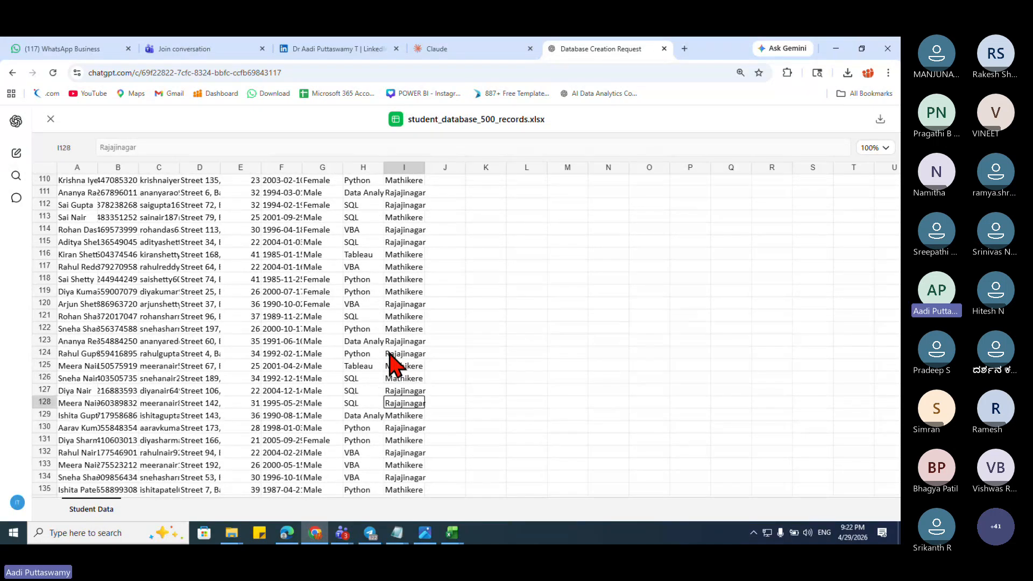
{"action": "key", "text": "Up"}
{"action": "scroll", "coordinate": [389, 353], "scroll_direction": "up", "scroll_amount": 20}
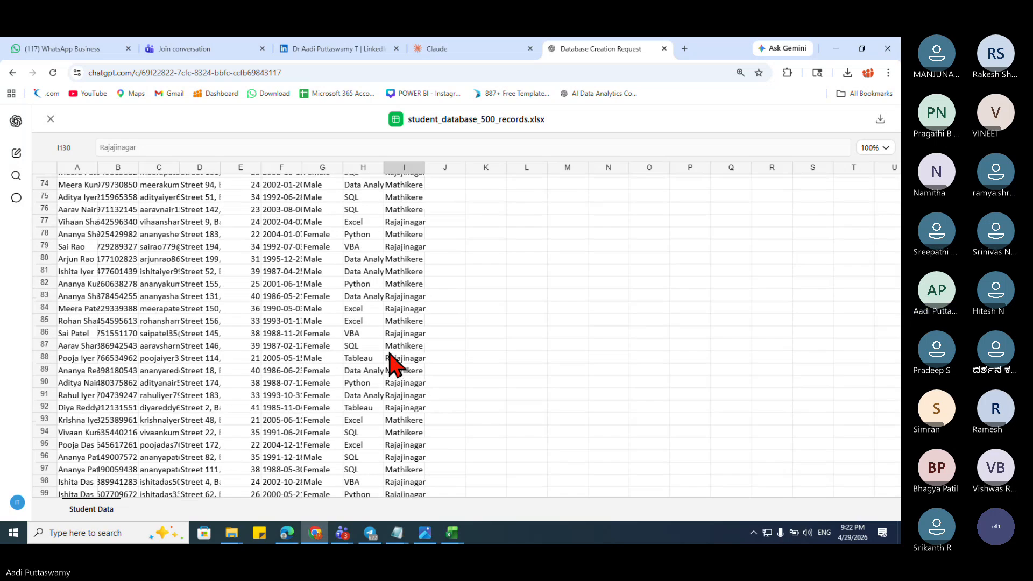
{"action": "scroll", "coordinate": [389, 365], "scroll_direction": "up", "scroll_amount": 5}
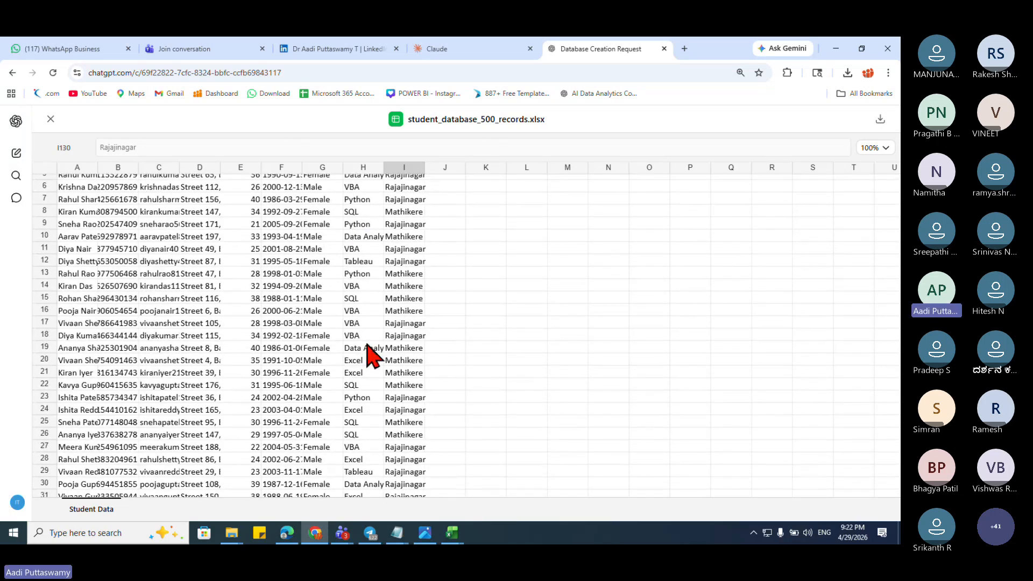
{"action": "scroll", "coordinate": [367, 350], "scroll_direction": "up", "scroll_amount": 2}
{"action": "left_click", "coordinate": [213, 256]}
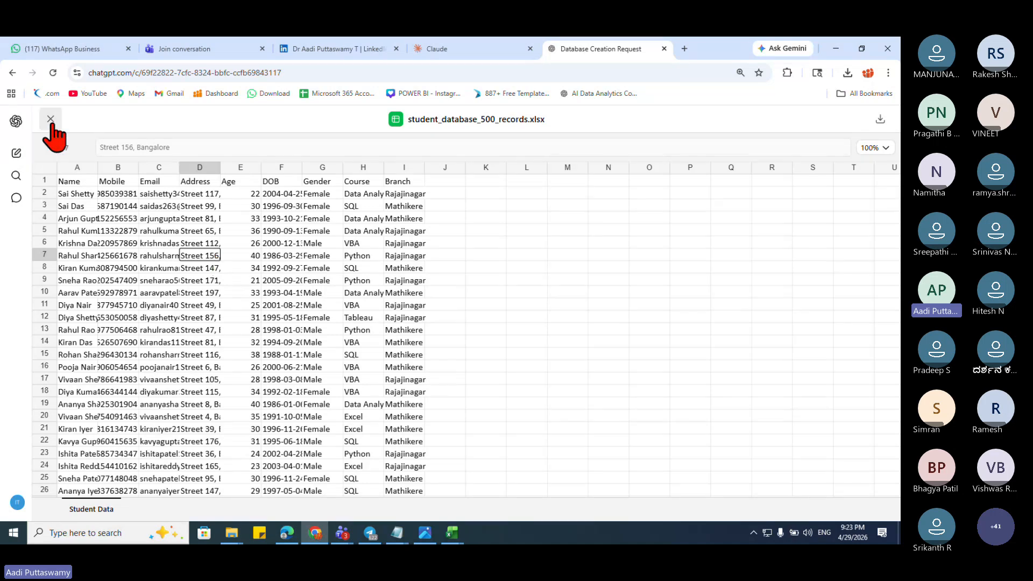
{"action": "left_click", "coordinate": [51, 119]}
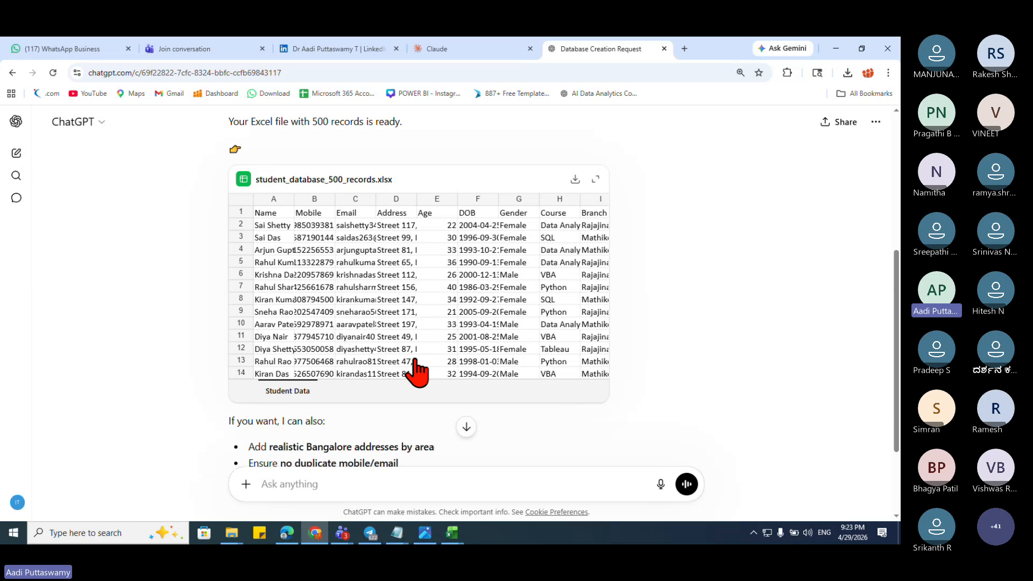
Step: Switch to the Book1 workbook in Excel
{"action": "scroll", "coordinate": [538, 344], "scroll_direction": "down", "scroll_amount": 3}
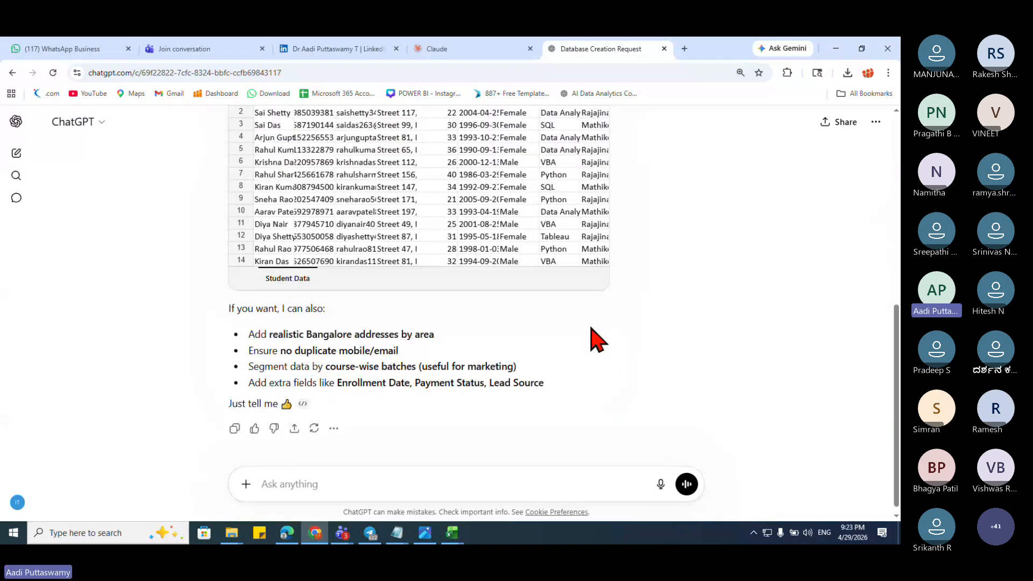
{"action": "scroll", "coordinate": [597, 339], "scroll_direction": "down", "scroll_amount": 1}
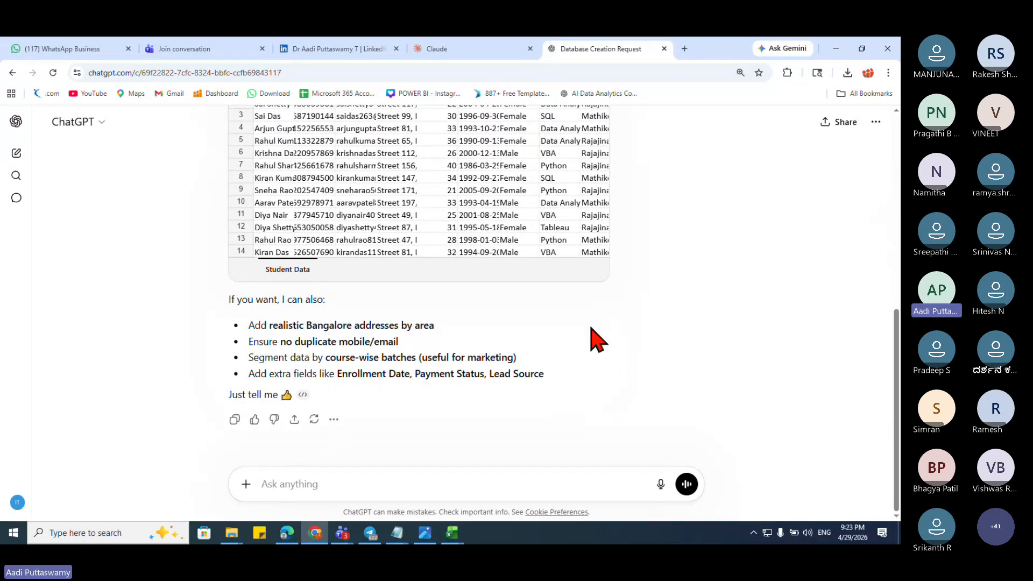
{"action": "scroll", "coordinate": [596, 339], "scroll_direction": "up", "scroll_amount": 2}
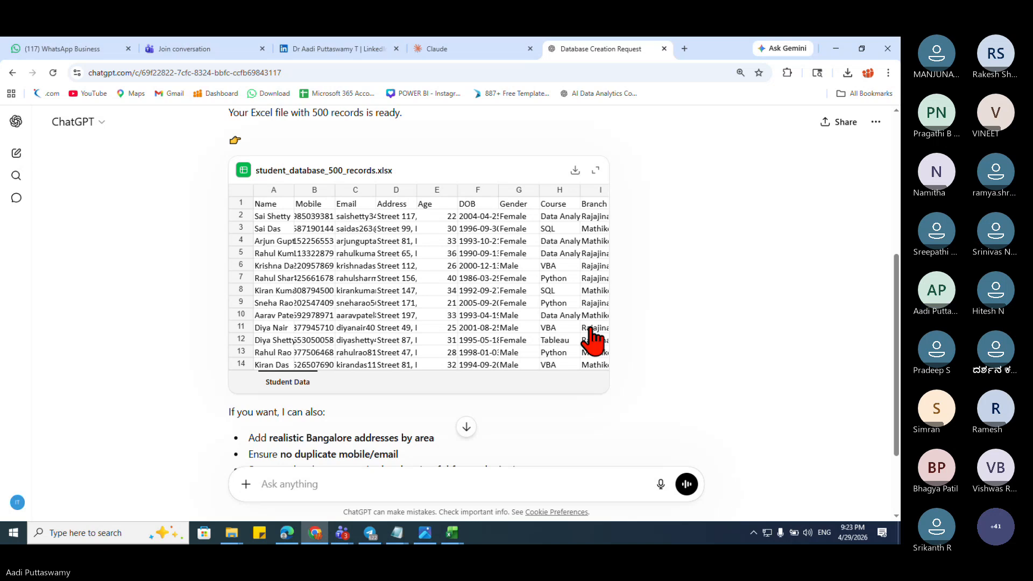
{"action": "left_click", "coordinate": [453, 533]}
{"action": "left_click", "coordinate": [436, 506]}
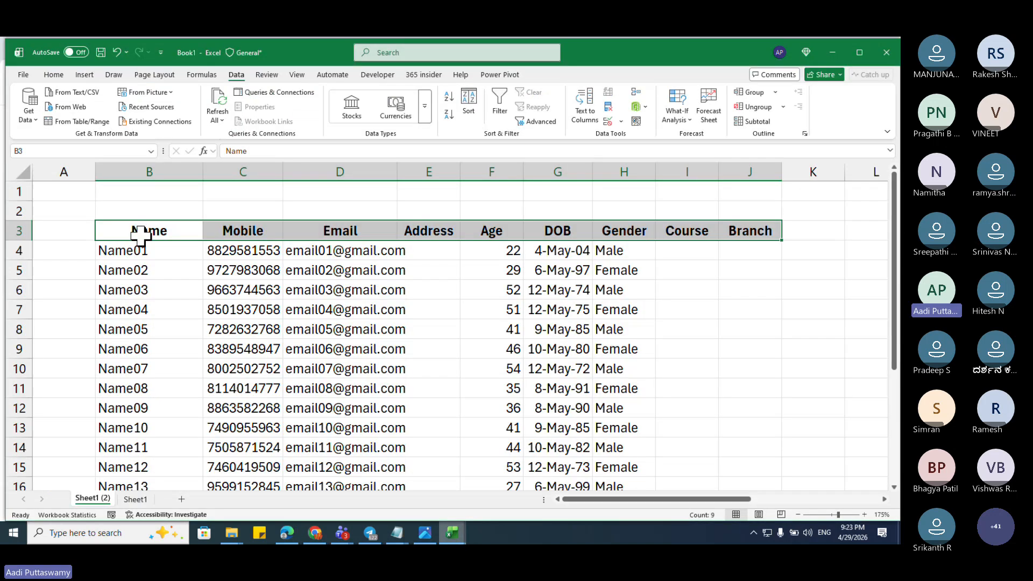
Step: Inspect Book1's B3:J3 headers and cell H8, then minimize Excel
{"action": "left_click_drag", "start_coordinate": [141, 235], "coordinate": [731, 228]}
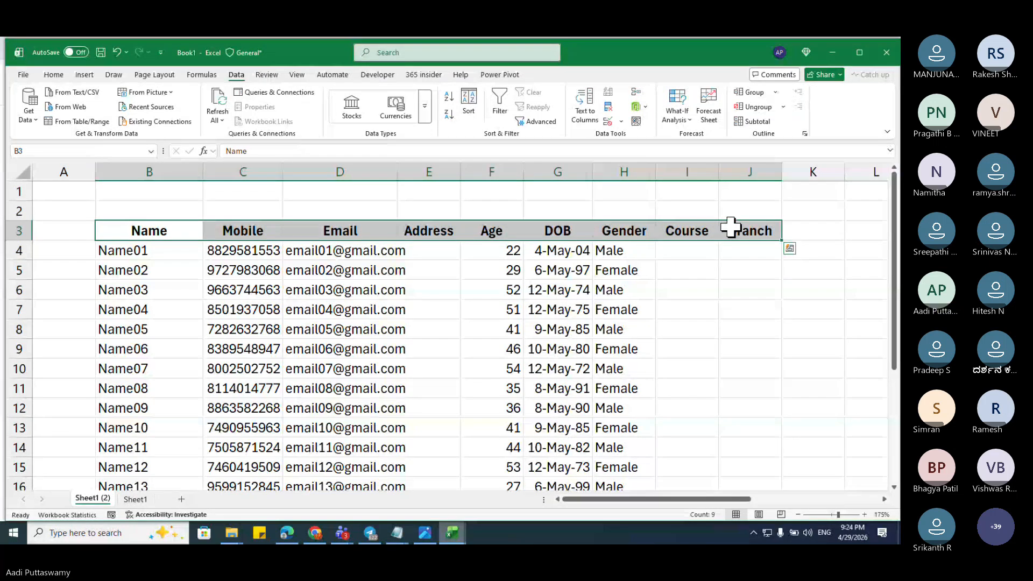
{"action": "left_click", "coordinate": [609, 331]}
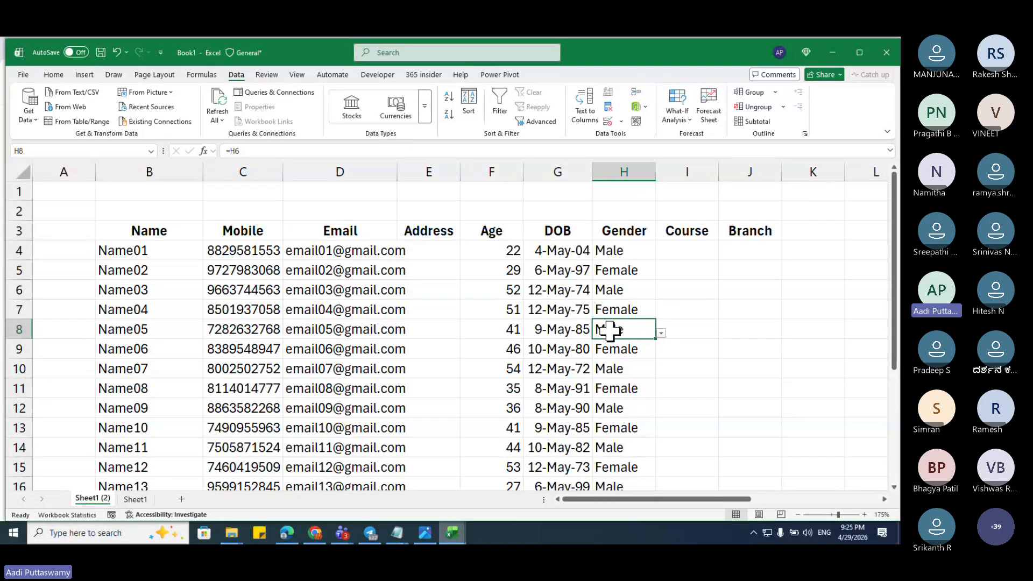
{"action": "left_click", "coordinate": [177, 227]}
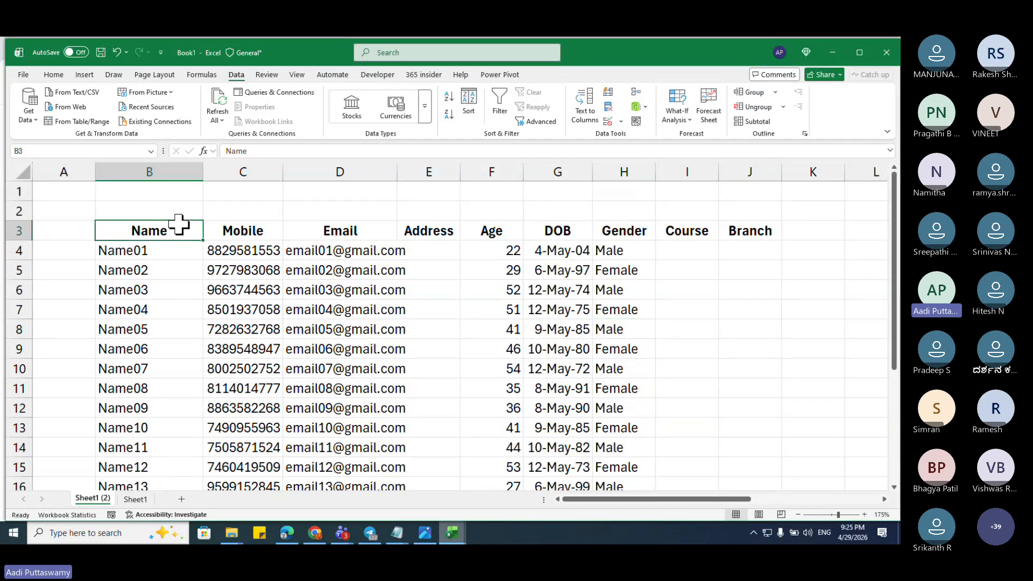
{"action": "left_click", "coordinate": [264, 227]}
{"action": "left_click", "coordinate": [350, 228]}
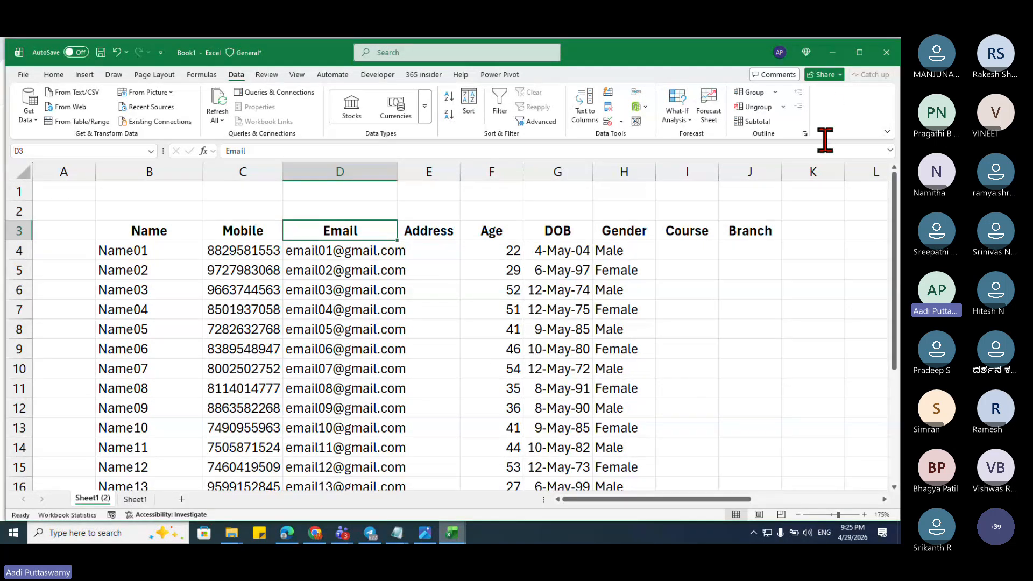
{"action": "left_click", "coordinate": [832, 52]}
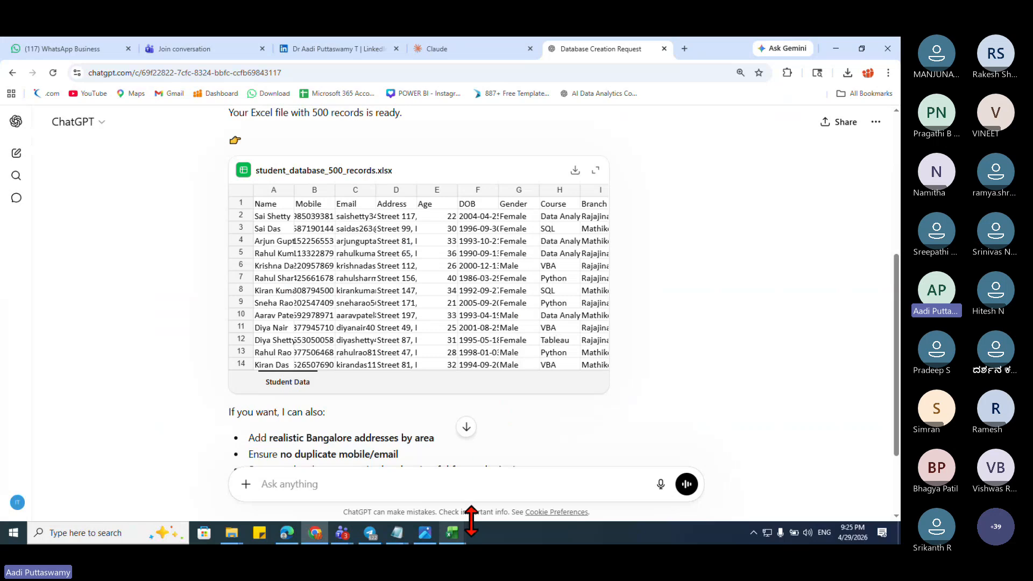
Step: Scroll to the end of the ChatGPT reply and bring the Teams meeting window forward
{"action": "scroll", "coordinate": [517, 469], "scroll_direction": "down", "scroll_amount": 2}
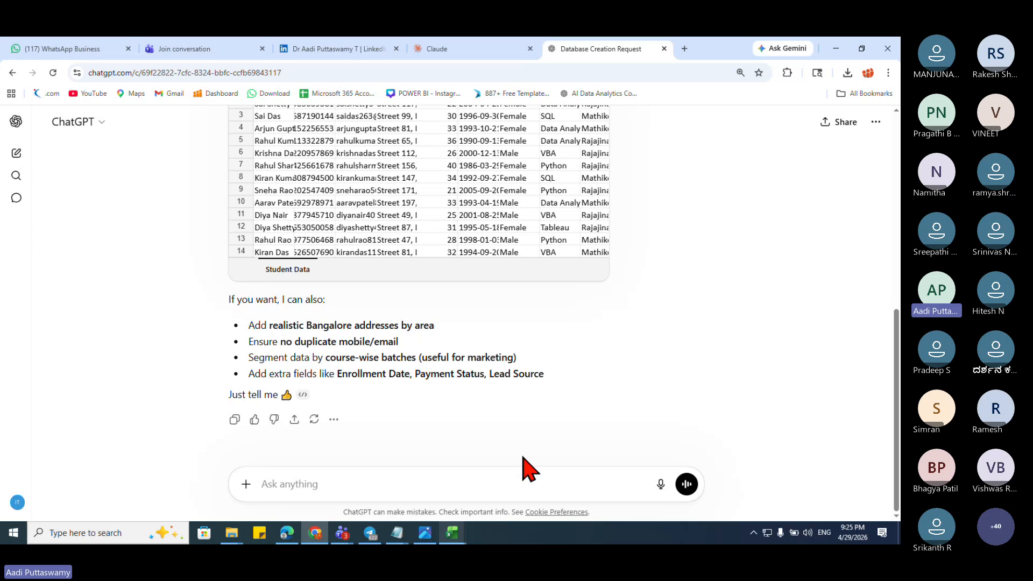
{"action": "mouse_move", "coordinate": [344, 535]}
{"action": "left_click", "coordinate": [285, 473]}
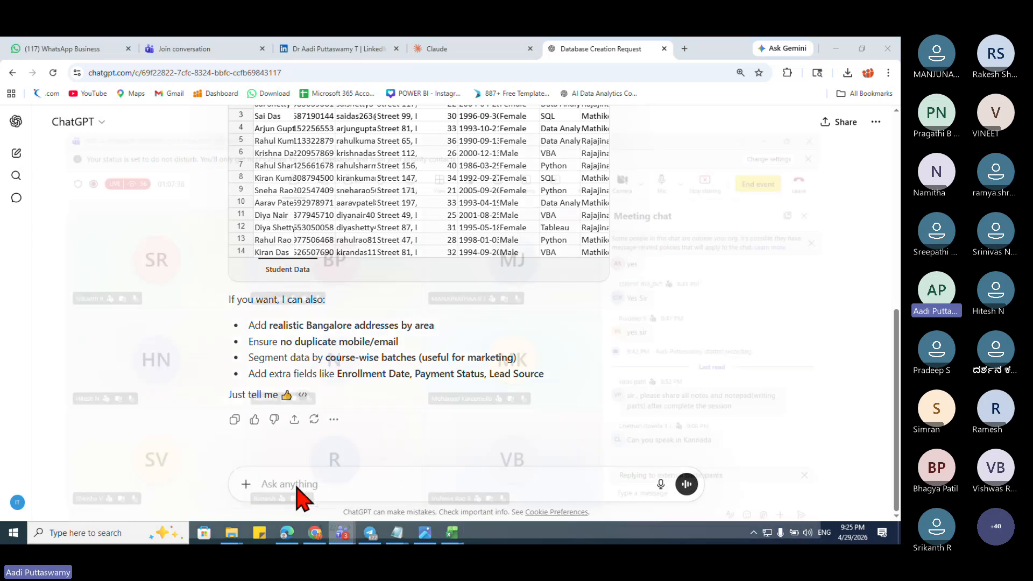
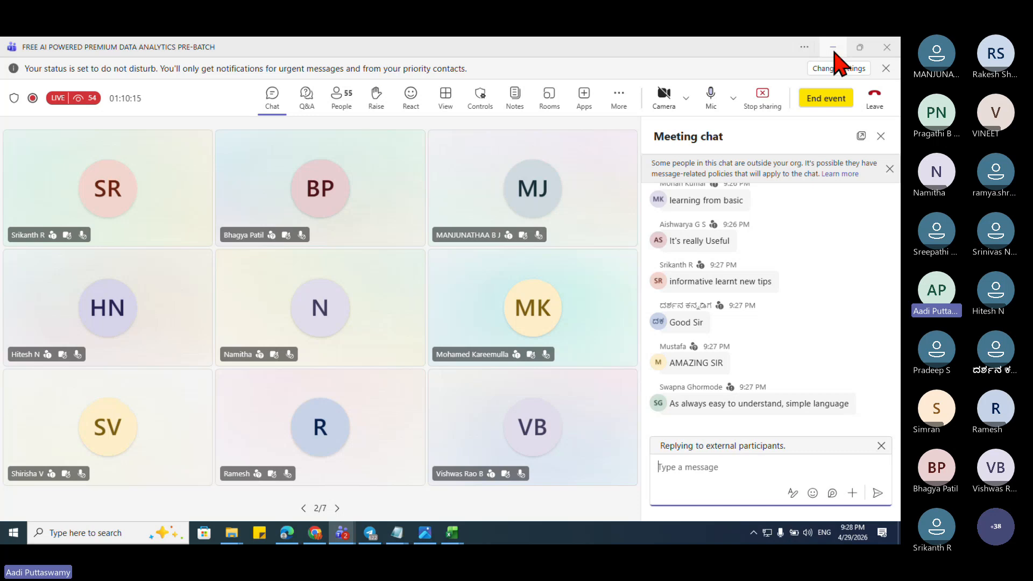
Step: Minimize the Teams window and put the caret in ChatGPT's 'Ask anything' box
{"action": "left_click", "coordinate": [833, 50]}
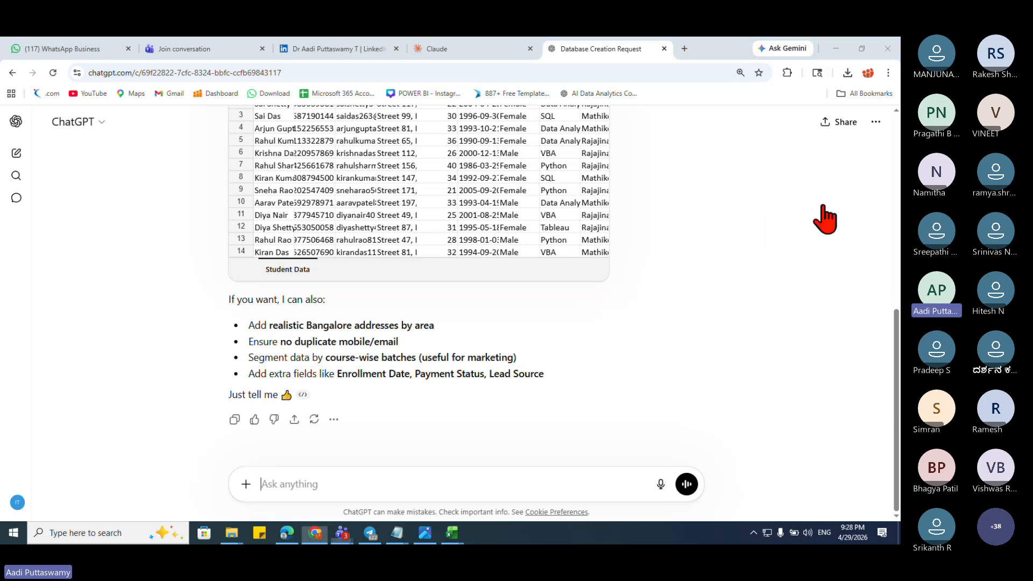
{"action": "left_click", "coordinate": [352, 474]}
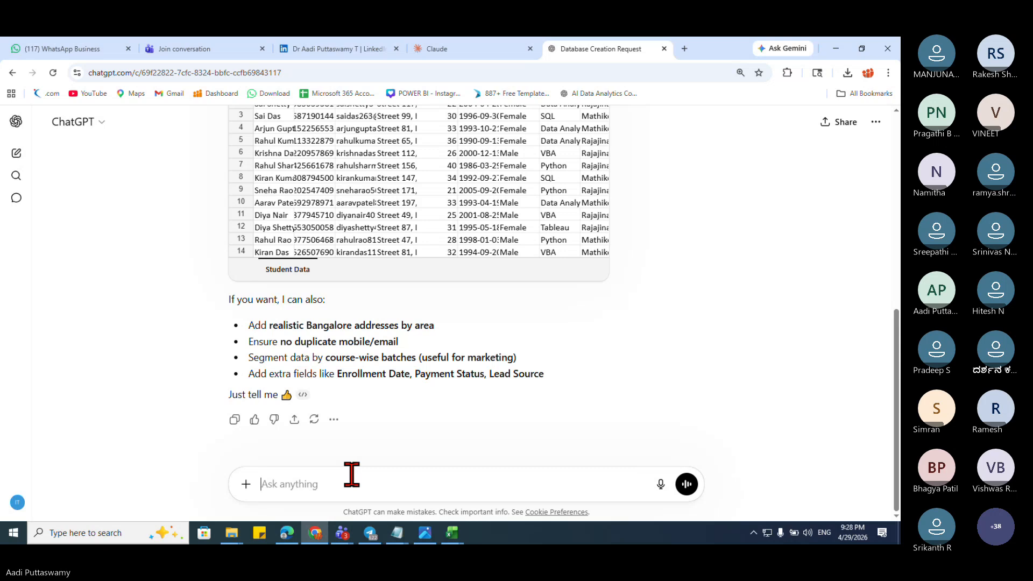
{"action": "mouse_move", "coordinate": [400, 533]}
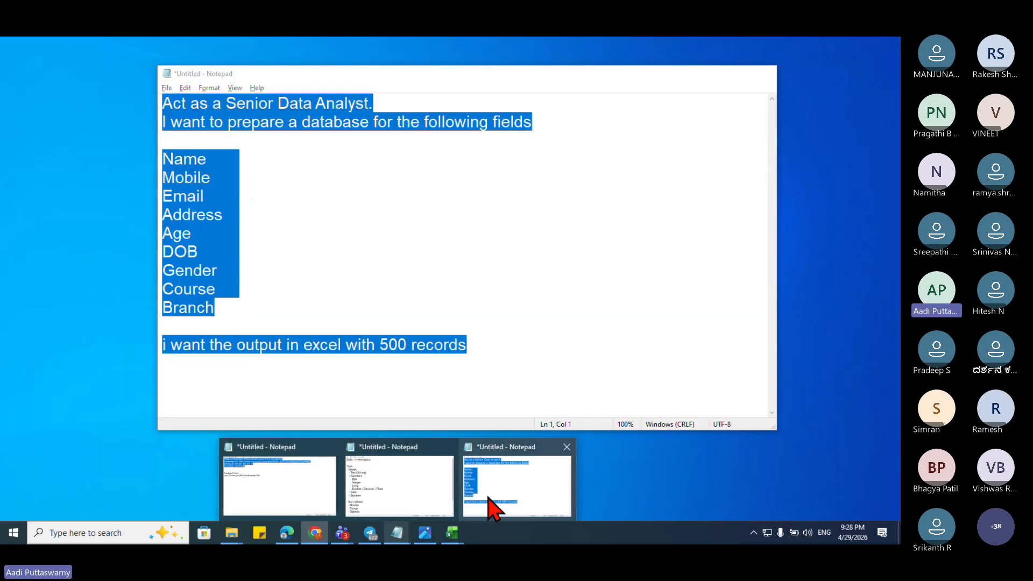
Step: Bring the saved database prompt forward in Notepad and add blank lines below it
{"action": "left_click", "coordinate": [487, 503]}
{"action": "left_click", "coordinate": [334, 215]}
{"action": "left_click", "coordinate": [504, 342]}
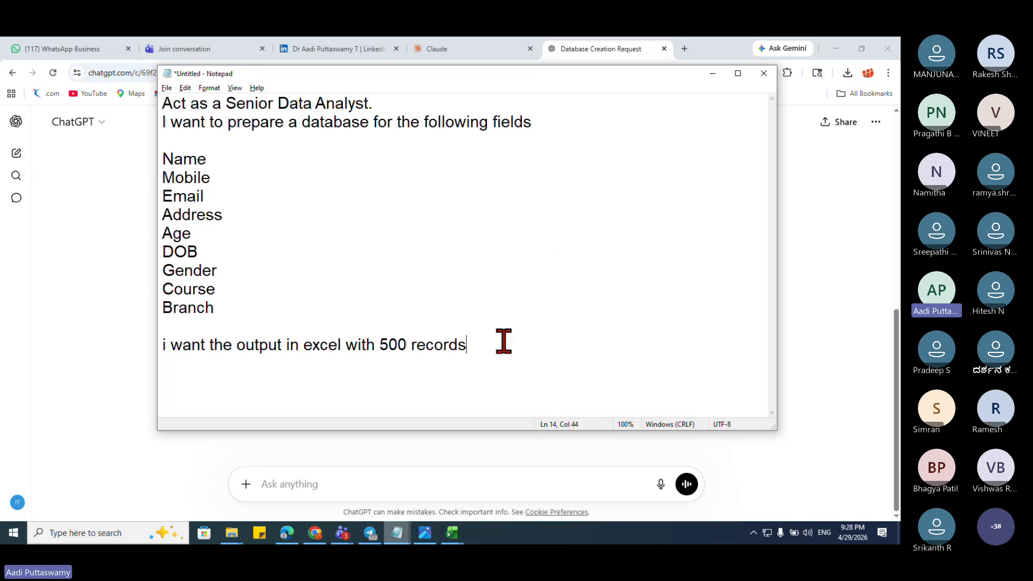
{"action": "key", "text": "Return"}
{"action": "key", "text": "Return"}
{"action": "key", "text": "Return"}
{"action": "key", "text": "Return"}
{"action": "key", "text": "Return"}
{"action": "key", "text": "Return"}
{"action": "key", "text": "Return"}
{"action": "key", "text": "Return"}
{"action": "key", "text": "Return"}
{"action": "key", "text": "Return"}
{"action": "key", "text": "Return"}
{"action": "key", "text": "Return"}
{"action": "key", "text": "Return"}
{"action": "key", "text": "Return"}
{"action": "key", "text": "Return"}
{"action": "key", "text": "Return"}
{"action": "key", "text": "Return"}
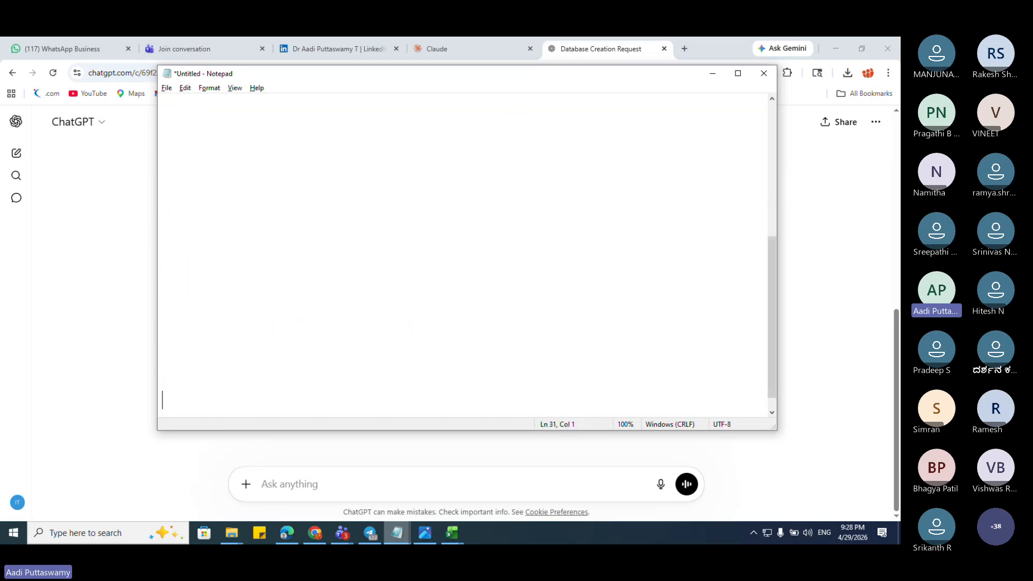
{"action": "key", "text": "Return"}
{"action": "left_click", "coordinate": [226, 129]}
Step: Select the opening line 'Act as a Senior Data Analyst.' and move to an empty line below
{"action": "scroll", "coordinate": [263, 165], "scroll_direction": "up", "scroll_amount": 5}
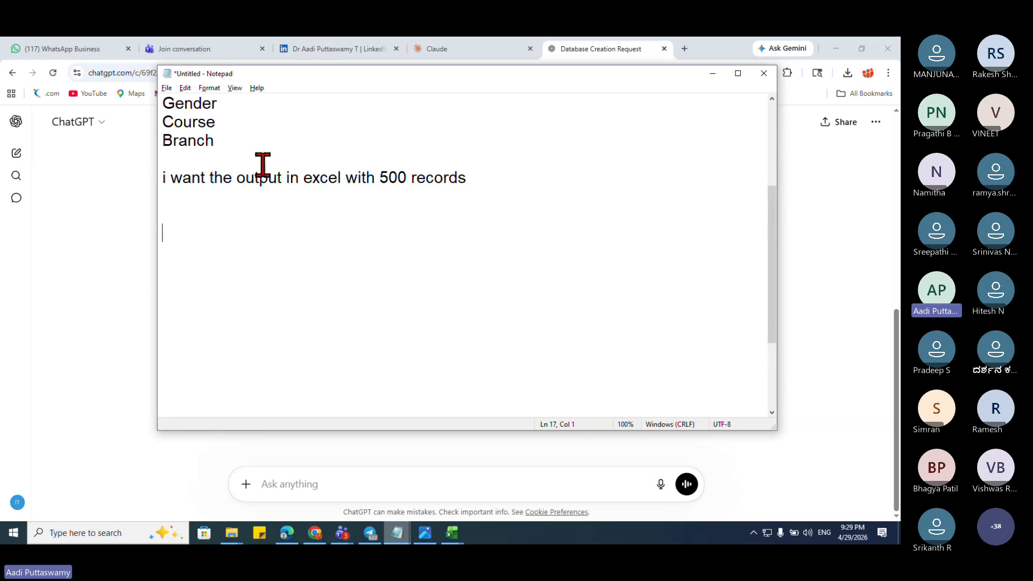
{"action": "left_click_drag", "start_coordinate": [376, 102], "coordinate": [146, 101]}
{"action": "key", "text": "ctrl+c"}
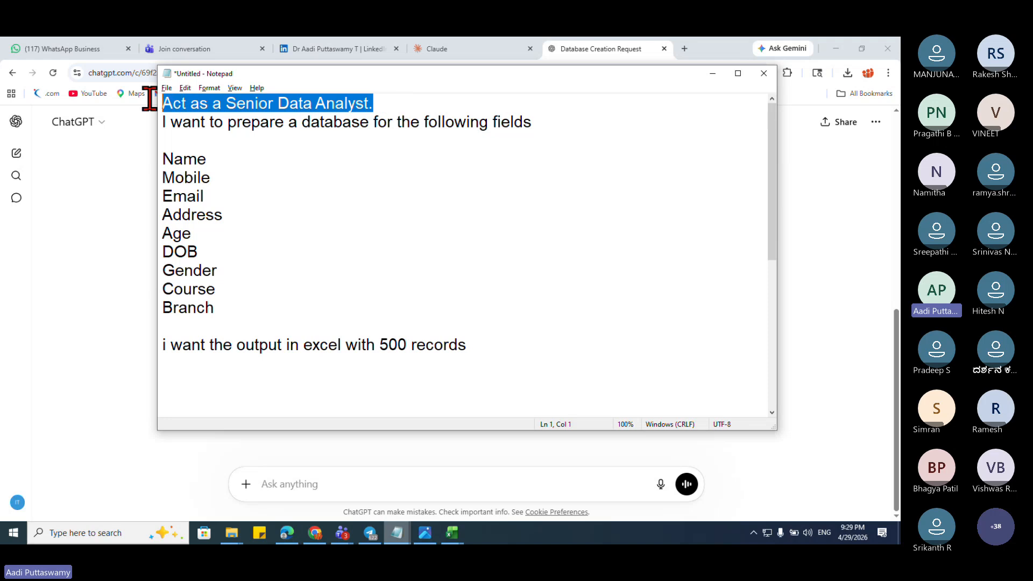
{"action": "scroll", "coordinate": [306, 315], "scroll_direction": "down", "scroll_amount": 5}
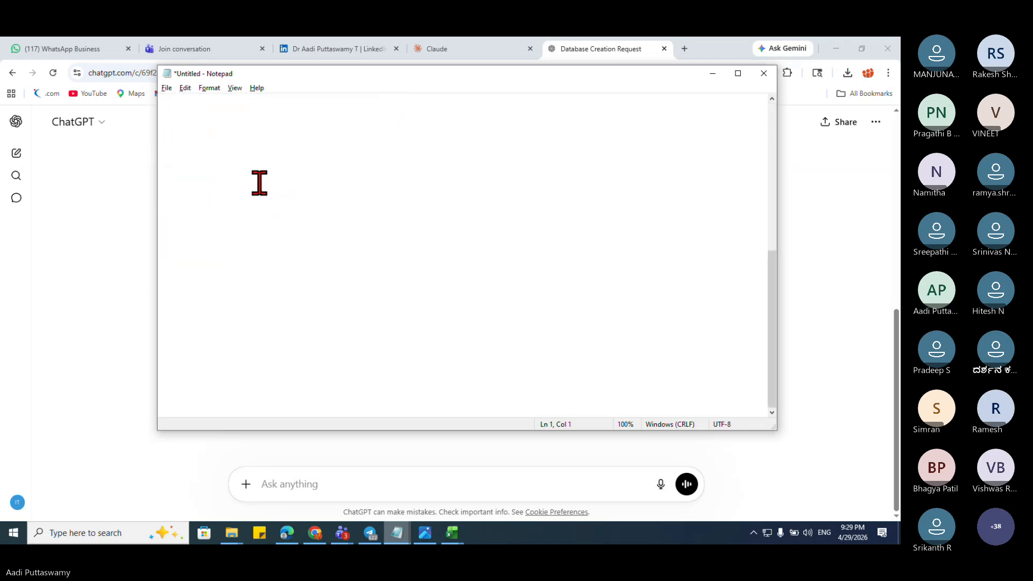
{"action": "left_click", "coordinate": [267, 159]}
Step: Paste the opening line and extend it to 'Act as a Senior Data Analyst with HR Specializations.'
{"action": "key", "text": "ctrl+v"}
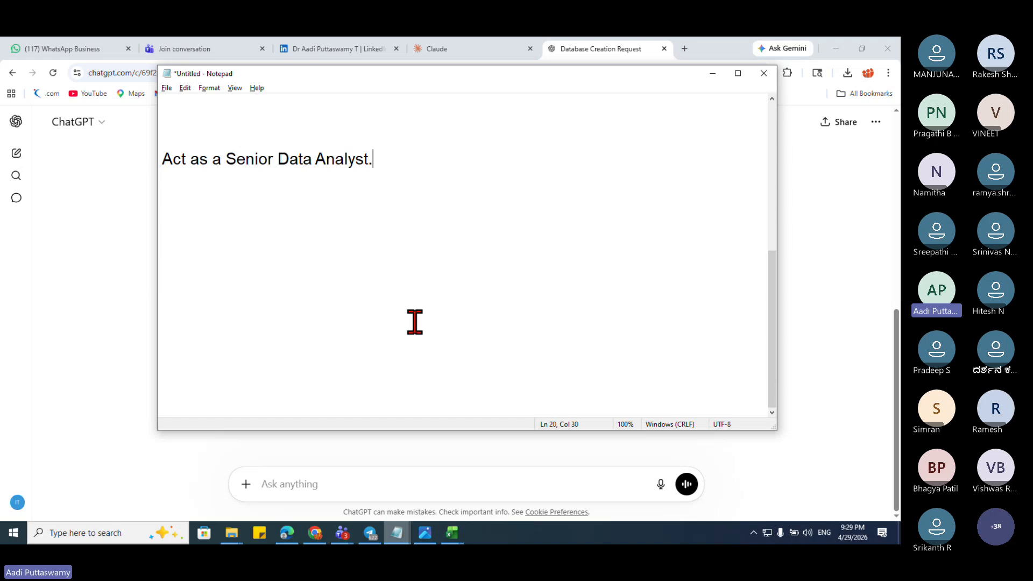
{"action": "key", "text": "Left"}
{"action": "type", "text": "with HR "}
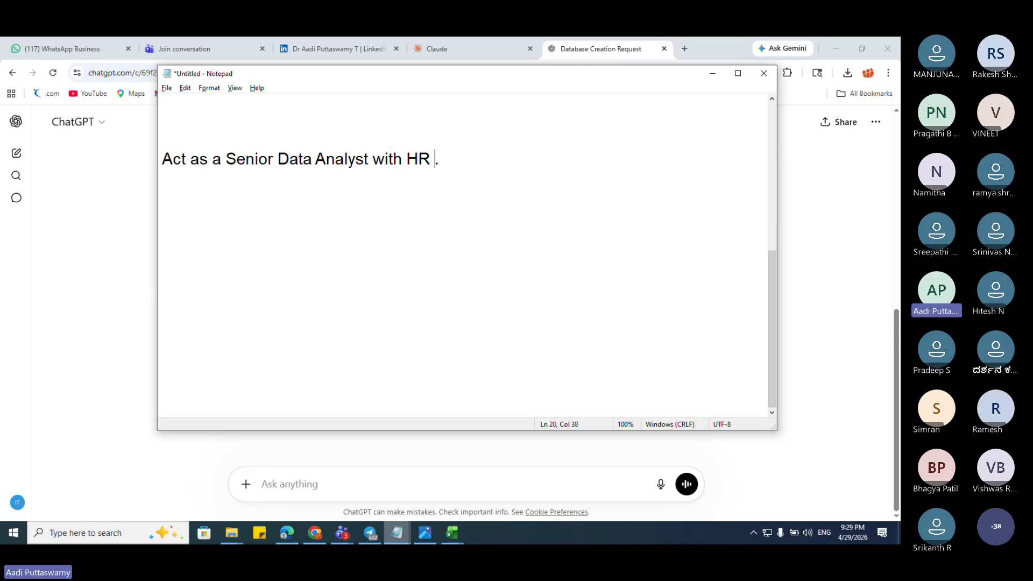
{"action": "type", "text": "Speciali"}
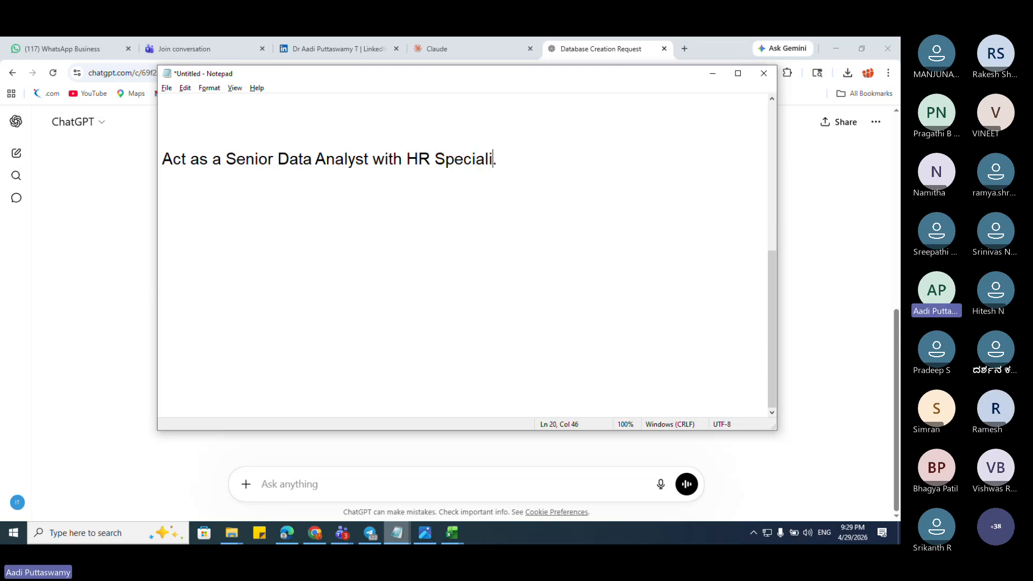
{"action": "type", "text": "zations"}
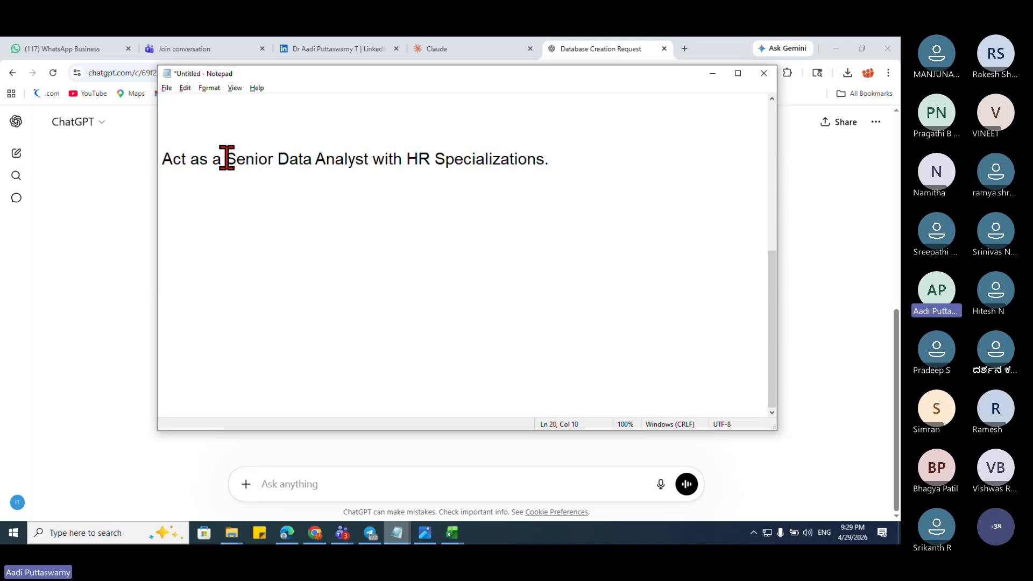
{"action": "left_click_drag", "start_coordinate": [226, 159], "coordinate": [553, 156]}
{"action": "left_click", "coordinate": [588, 157]}
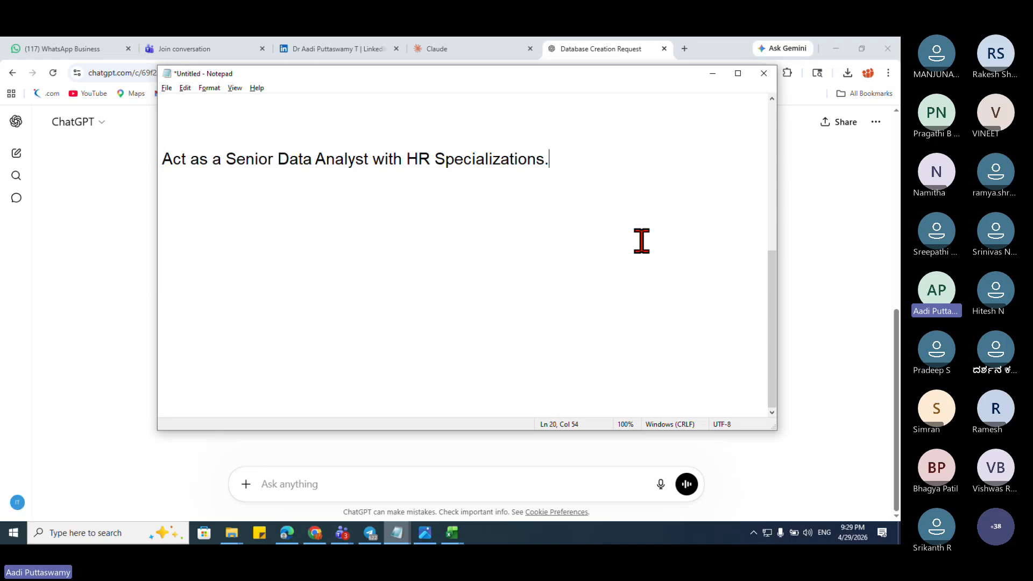
Step: Add the line 'I am preparing a Dashboard and Reporting for a HR related project'
{"action": "key", "text": "Return"}
{"action": "type", "text": "I "}
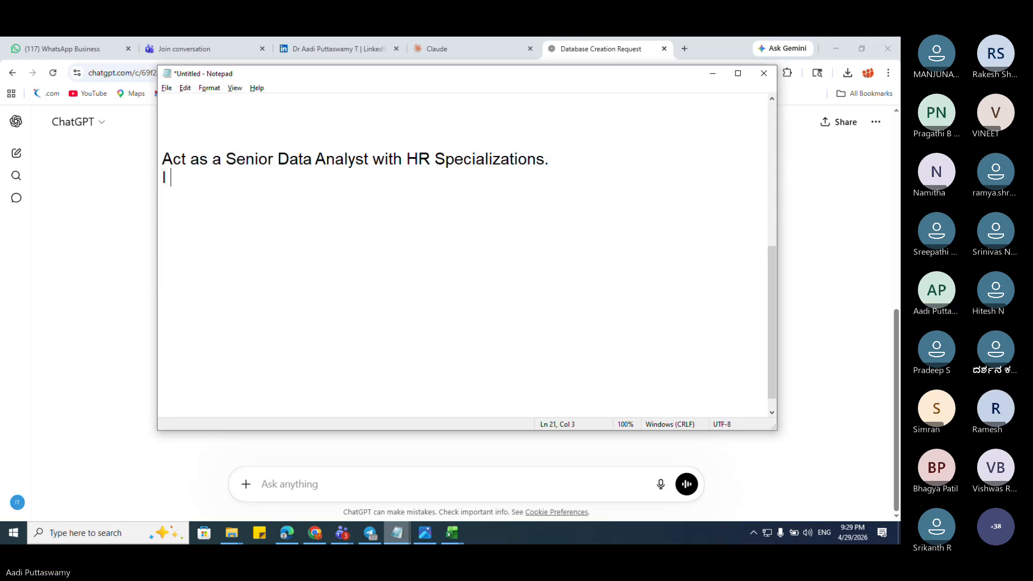
{"action": "type", "text": "am prepareting"}
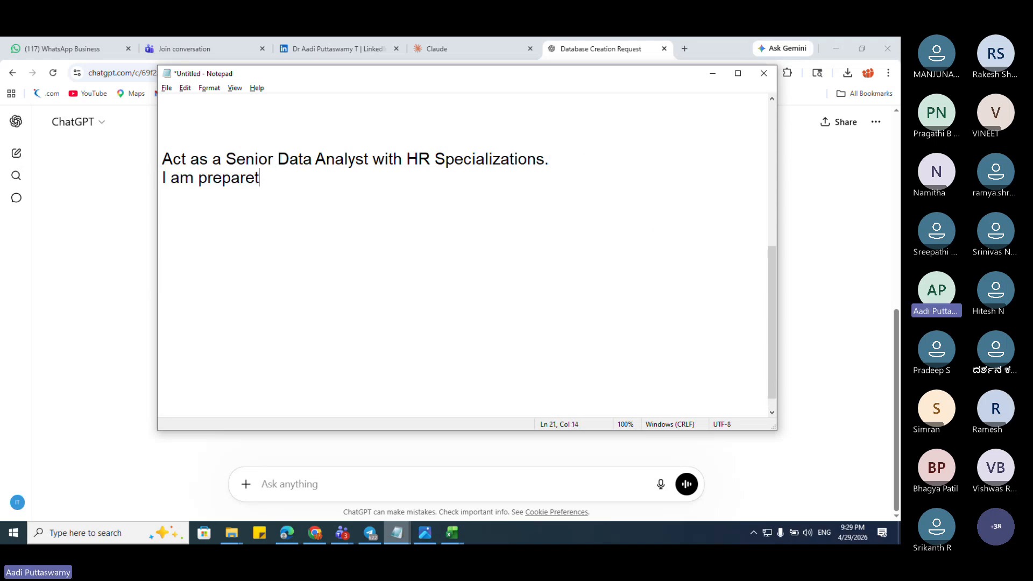
{"action": "key", "text": "BackSpace"}
{"action": "key", "text": "BackSpace"}
{"action": "key", "text": "BackSpace"}
{"action": "key", "text": "BackSpace"}
{"action": "key", "text": "BackSpace"}
{"action": "type", "text": "ing"}
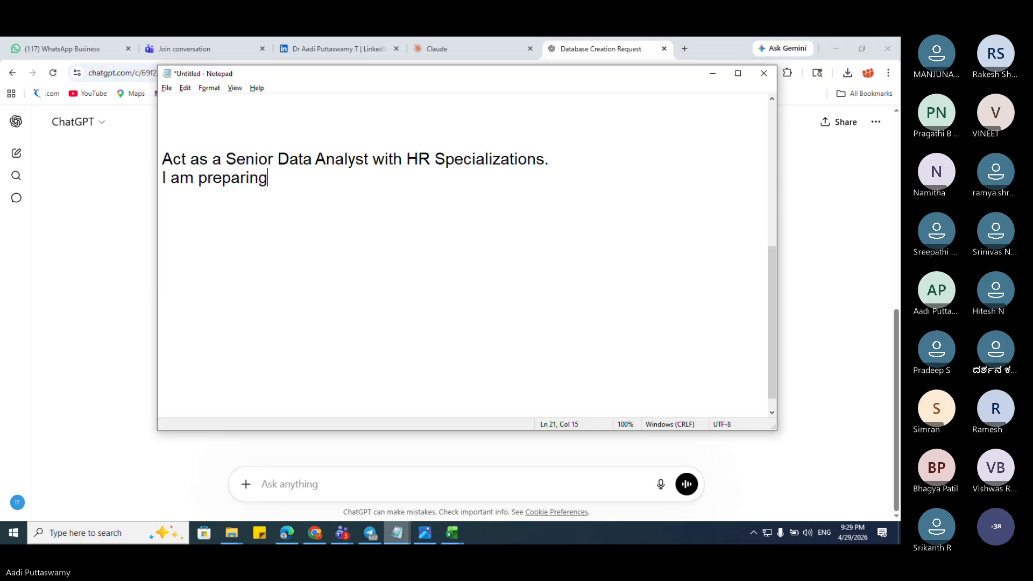
{"action": "type", "text": " a Dashboard"}
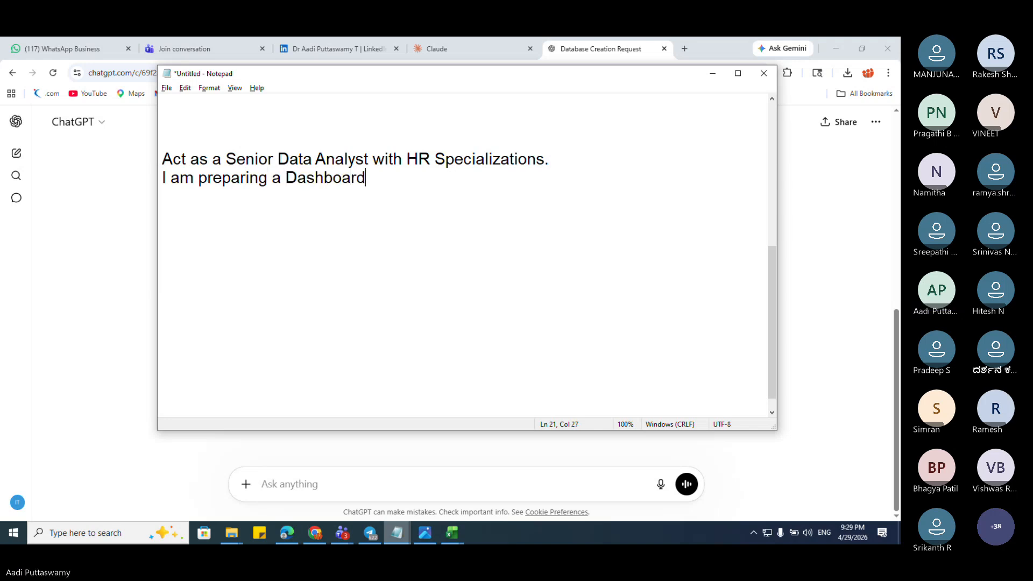
{"action": "type", "text": " and Reproting"}
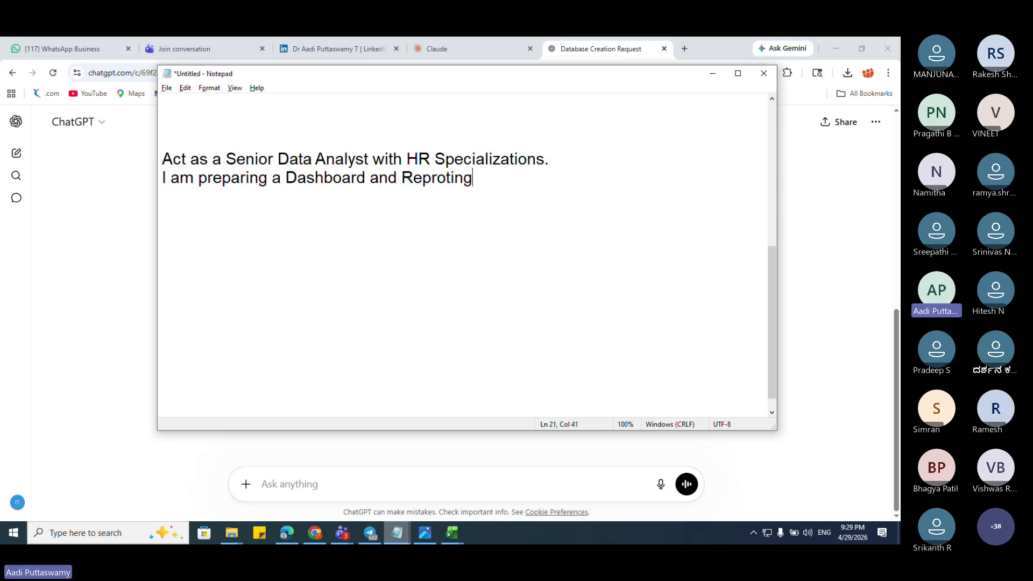
{"action": "key", "text": "BackSpace"}
{"action": "key", "text": "BackSpace"}
{"action": "key", "text": "BackSpace"}
{"action": "key", "text": "BackSpace"}
{"action": "key", "text": "BackSpace"}
{"action": "key", "text": "BackSpace"}
{"action": "type", "text": "orting."}
{"action": "key", "text": "BackSpace"}
{"action": "type", "text": "for a HR re"}
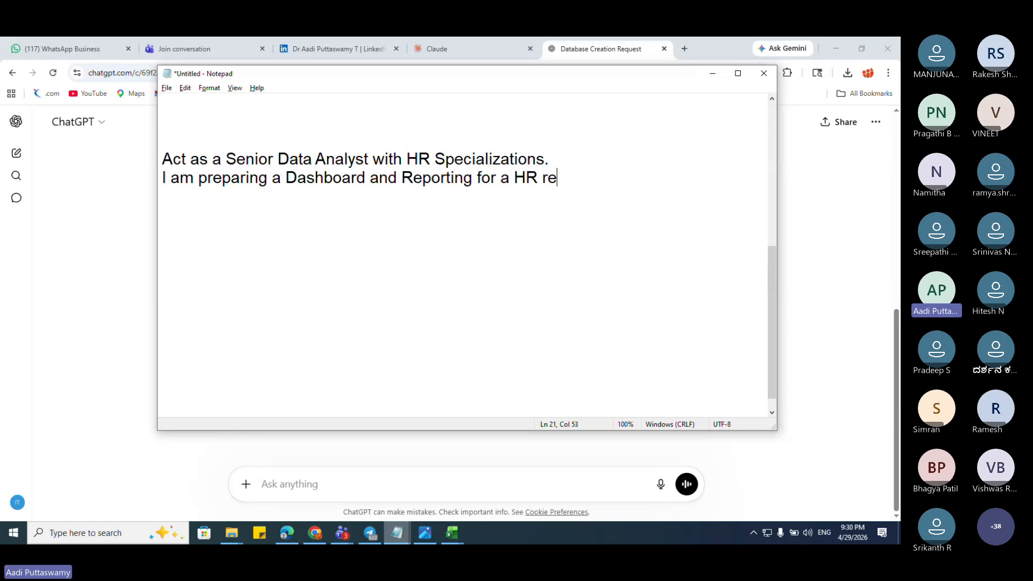
{"action": "type", "text": "lated project"}
Step: Add the line 'I want to prepare data for this project.'
{"action": "key", "text": "Return"}
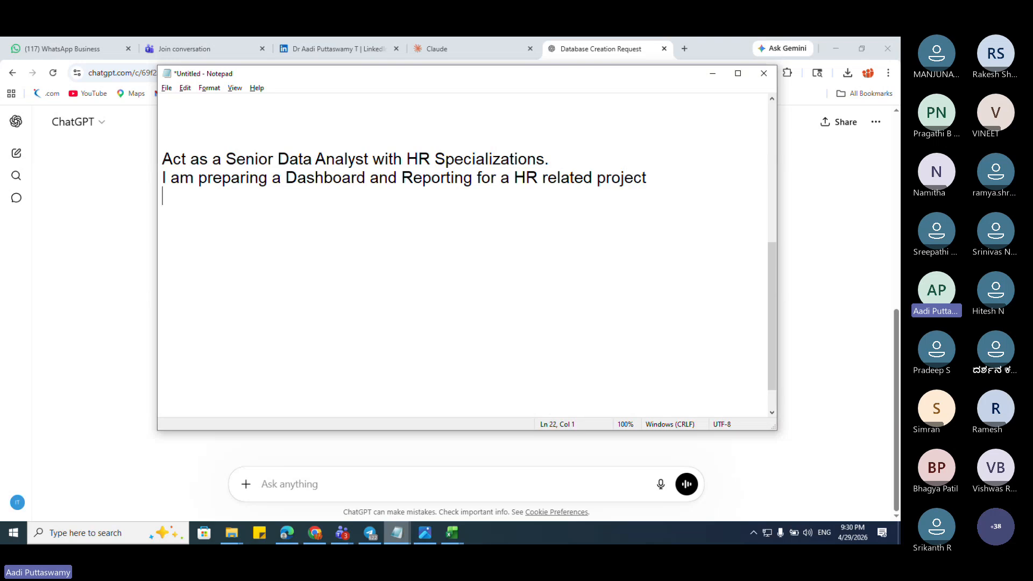
{"action": "type", "text": "I want to prepare data"}
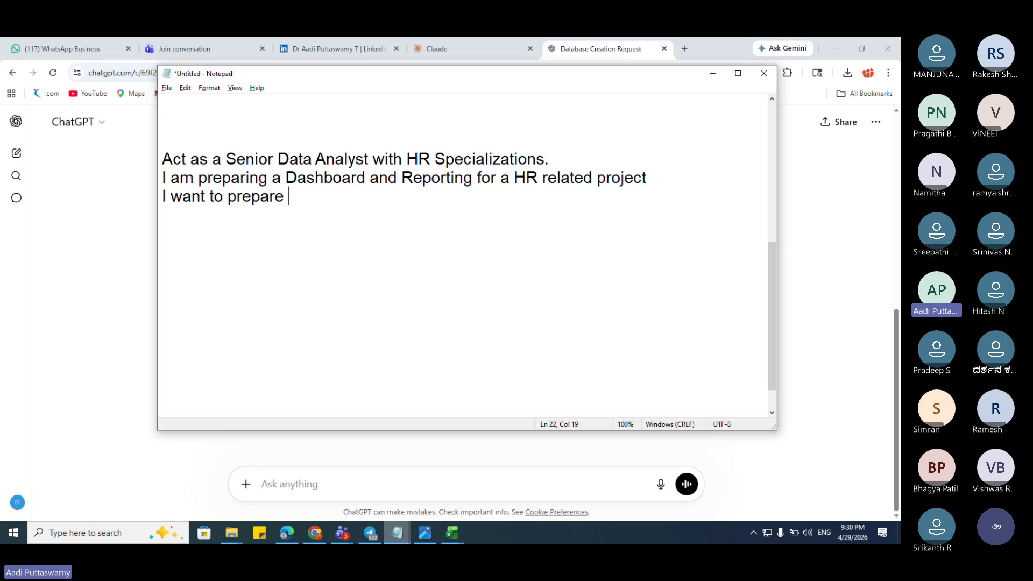
{"action": "type", "text": " for thi"}
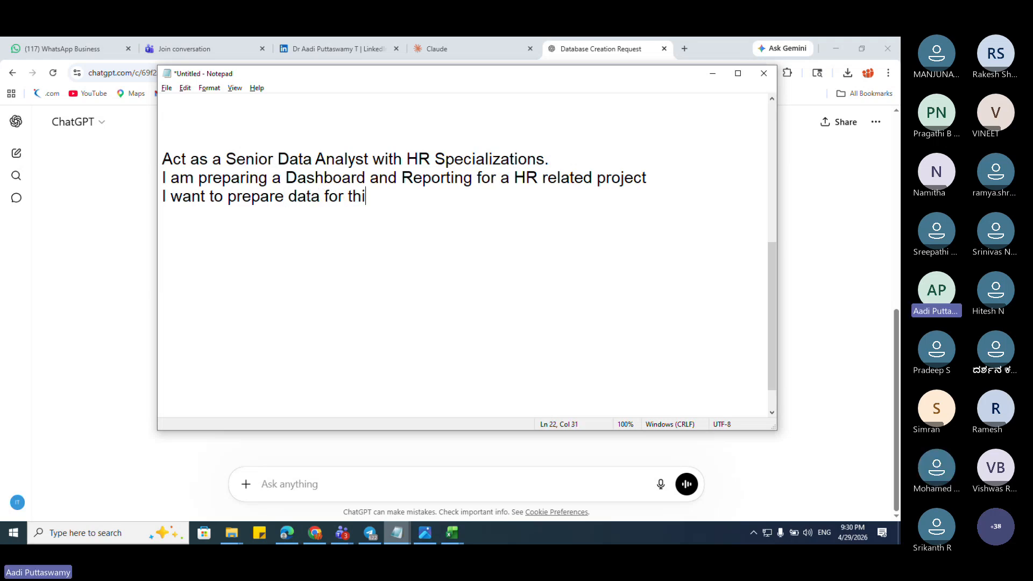
{"action": "type", "text": "s project."}
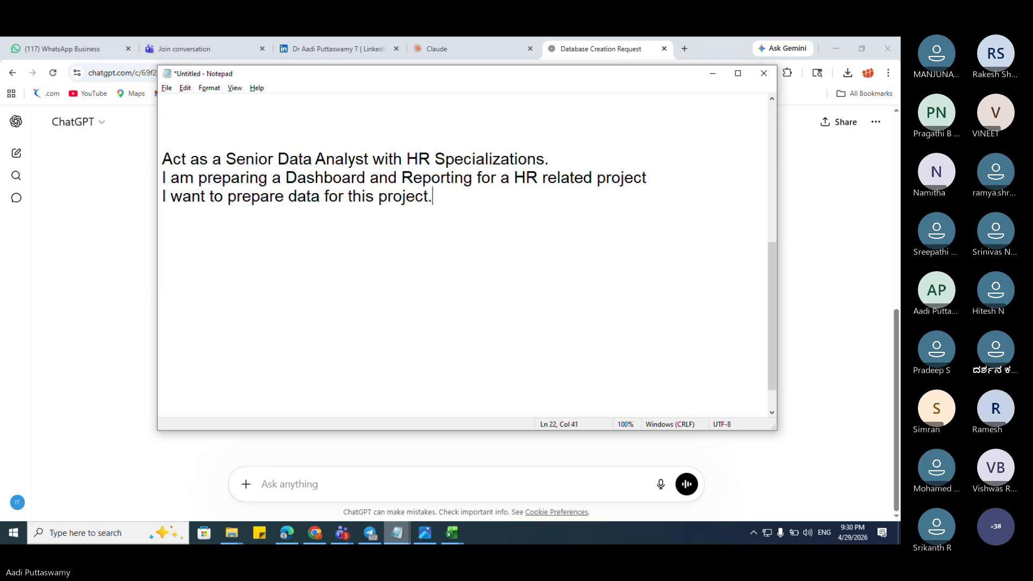
{"action": "key", "text": "Return"}
Step: Add the line 'I need your help for preparing the data.'
{"action": "type", "text": "in"}
{"action": "key", "text": "BackSpace"}
{"action": "key", "text": "BackSpace"}
{"action": "key", "text": "BackSpace"}
{"action": "type", "text": "I need or"}
{"action": "key", "text": "BackSpace"}
{"action": "key", "text": "BackSpace"}
{"action": "type", "text": "our"}
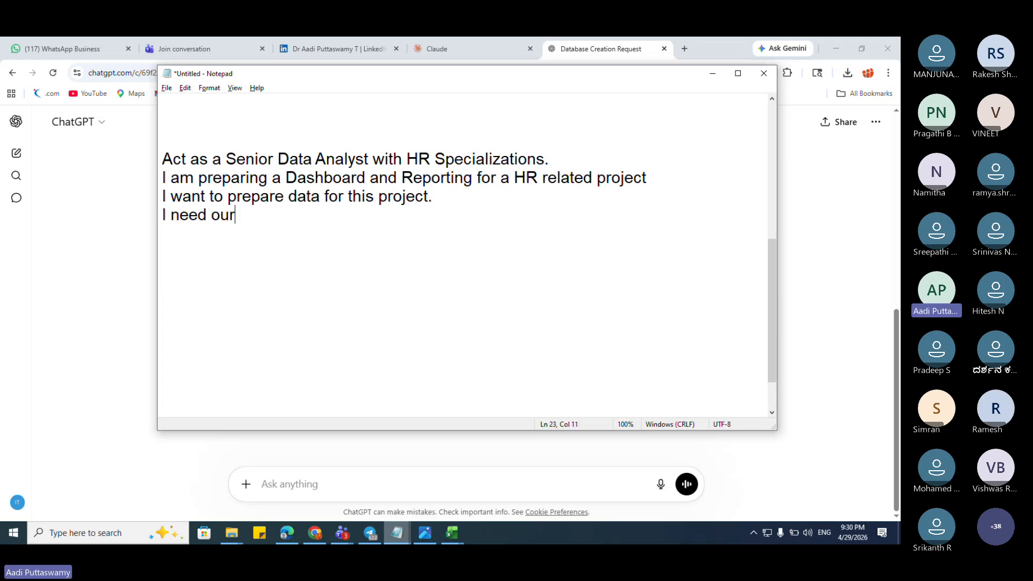
{"action": "key", "text": "BackSpace"}
{"action": "key", "text": "BackSpace"}
{"action": "key", "text": "BackSpace"}
{"action": "type", "text": "your hel"}
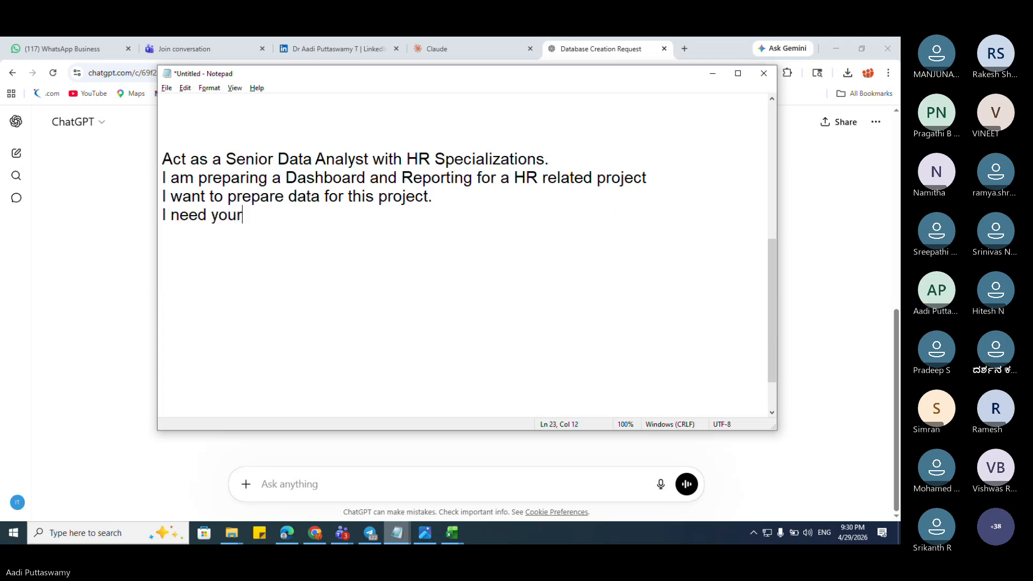
{"action": "type", "text": "p for prepa"}
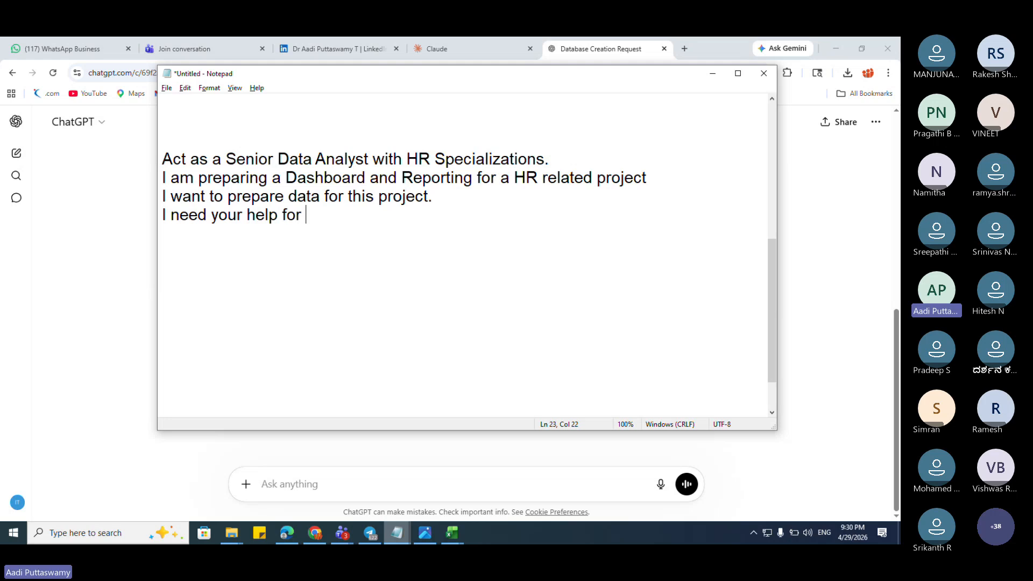
{"action": "key", "text": "BackSpace"}
{"action": "key", "text": "BackSpace"}
{"action": "key", "text": "BackSpace"}
{"action": "key", "text": "BackSpace"}
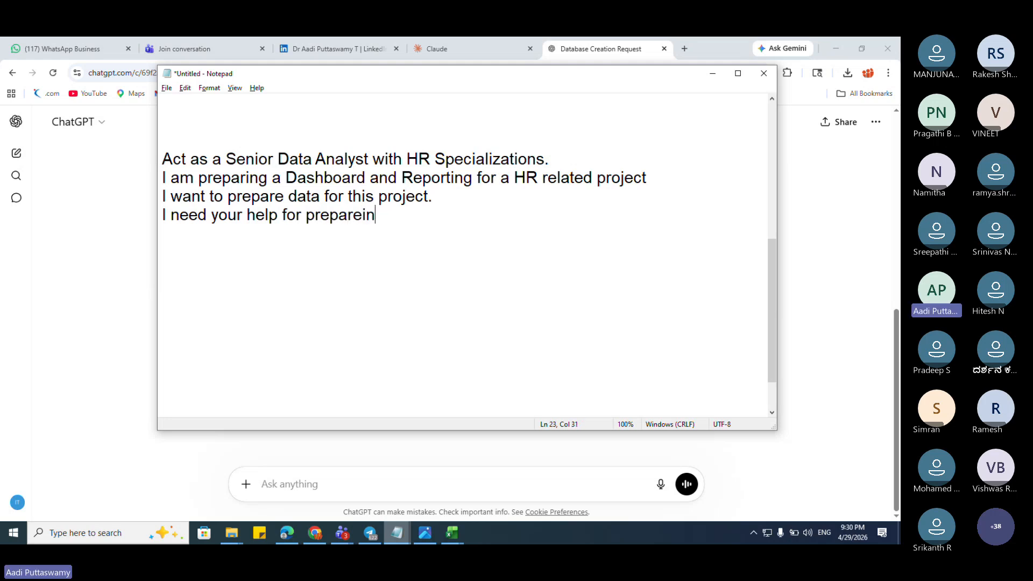
{"action": "type", "text": "ingthe"}
{"action": "key", "text": "BackSpace"}
{"action": "key", "text": "BackSpace"}
{"action": "key", "text": "BackSpace"}
{"action": "type", "text": "the data."}
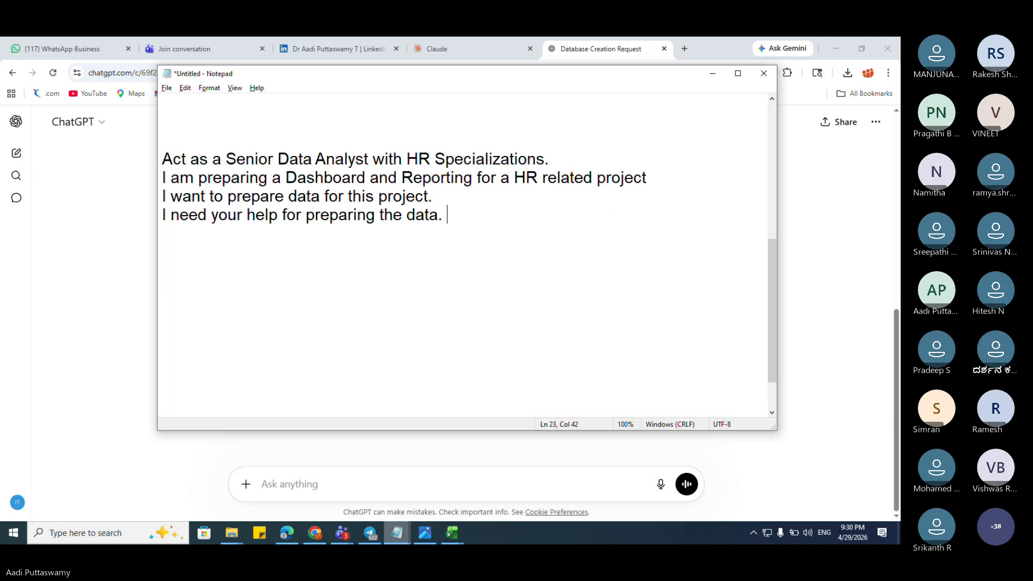
Step: Add the request line 'Please give the list of fileds'
{"action": "key", "text": "Return"}
{"action": "type", "text": "Please give meht li"}
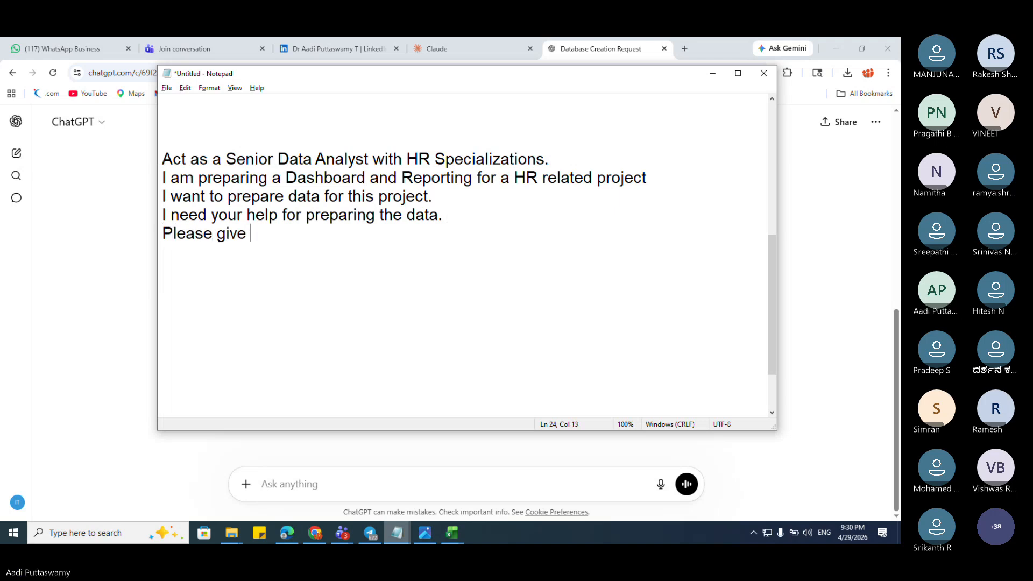
{"action": "key", "text": "BackSpace"}
{"action": "key", "text": "BackSpace"}
{"action": "key", "text": "BackSpace"}
{"action": "key", "text": "BackSpace"}
{"action": "key", "text": "BackSpace"}
{"action": "key", "text": "BackSpace"}
{"action": "key", "text": "BackSpace"}
{"action": "type", "text": "the list o"}
{"action": "type", "text": "f"}
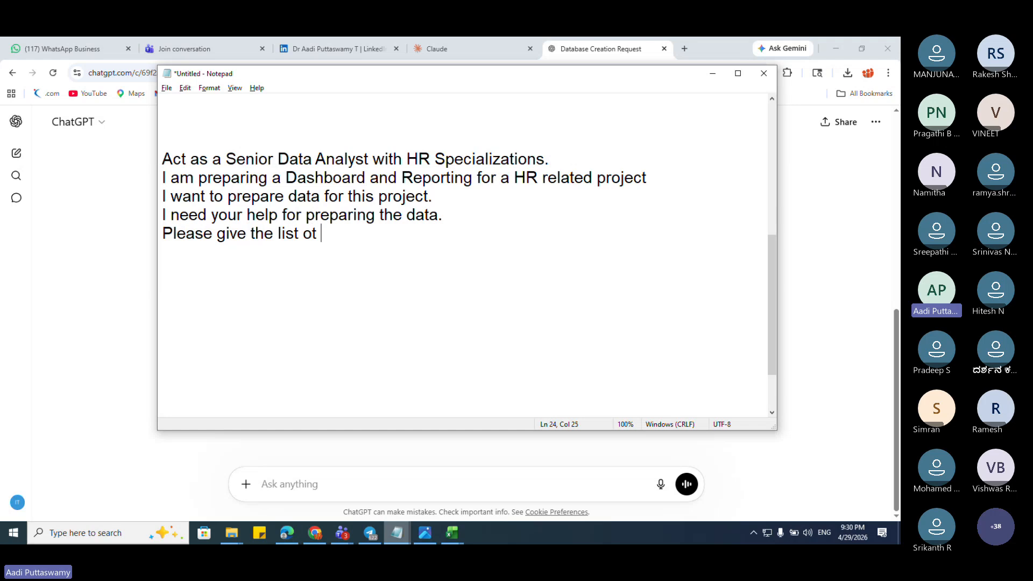
{"action": "key", "text": "BackSpace"}
{"action": "type", "text": "f fileds"}
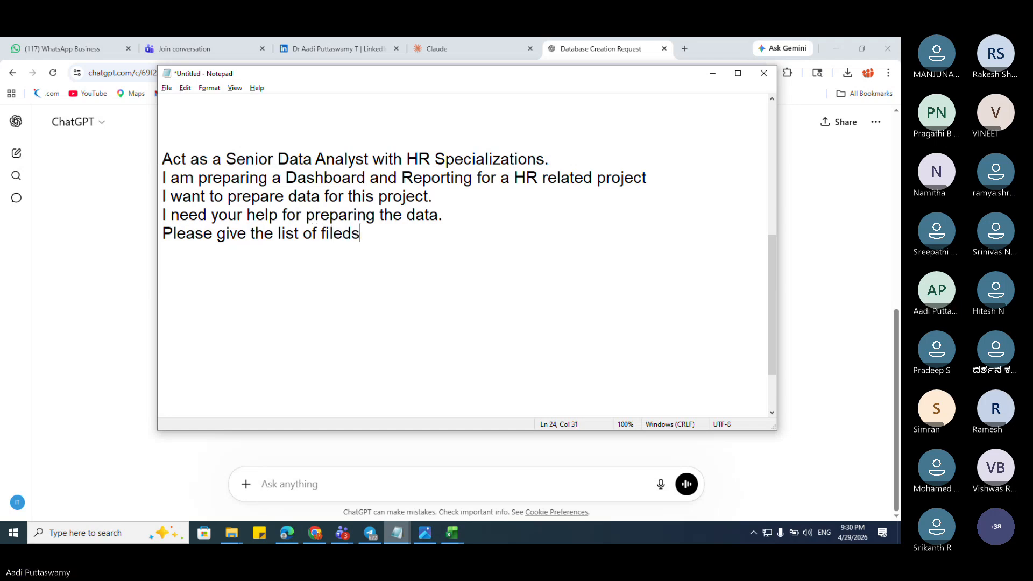
{"action": "left_click", "coordinate": [451, 532]}
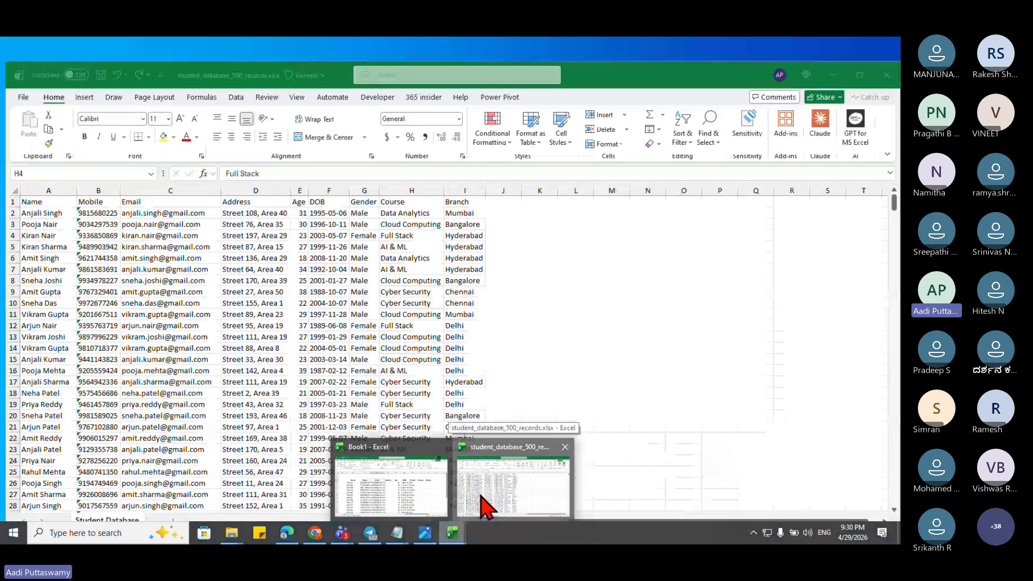
{"action": "left_click", "coordinate": [484, 503]}
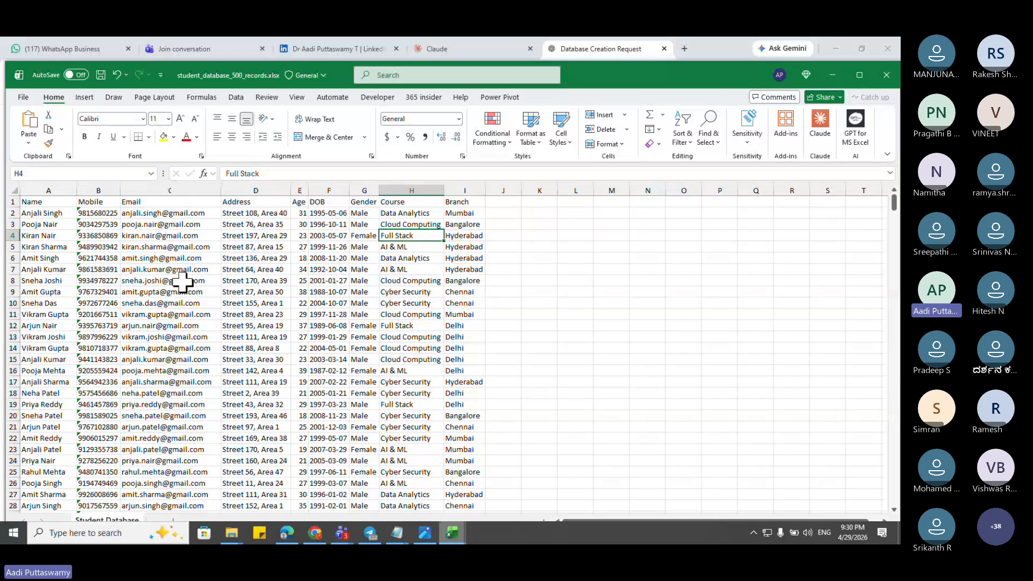
{"action": "left_click", "coordinate": [833, 73]}
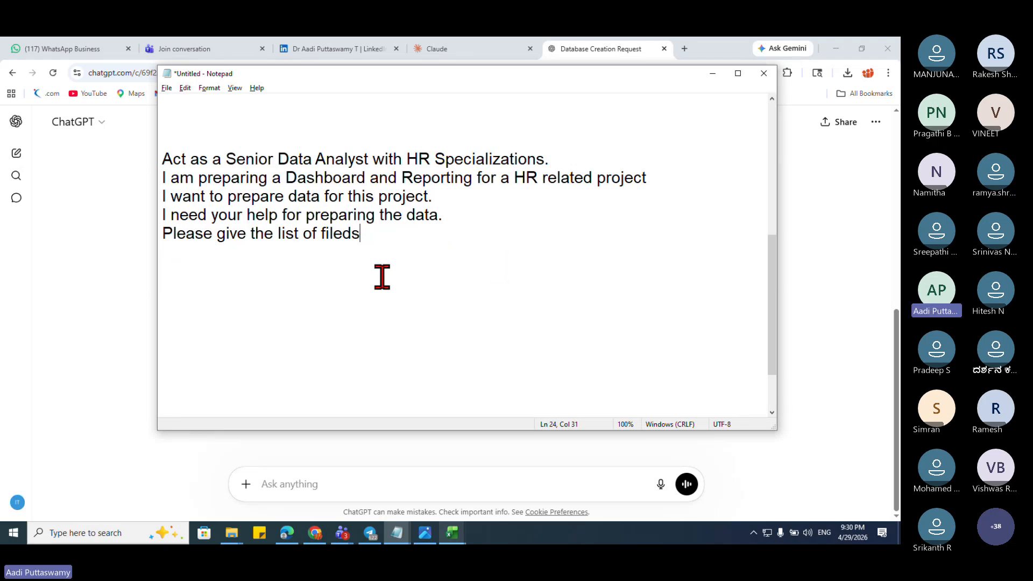
Step: Finish the request with 'which we can use in the project.' and start a new line
{"action": "type", "text": "which "}
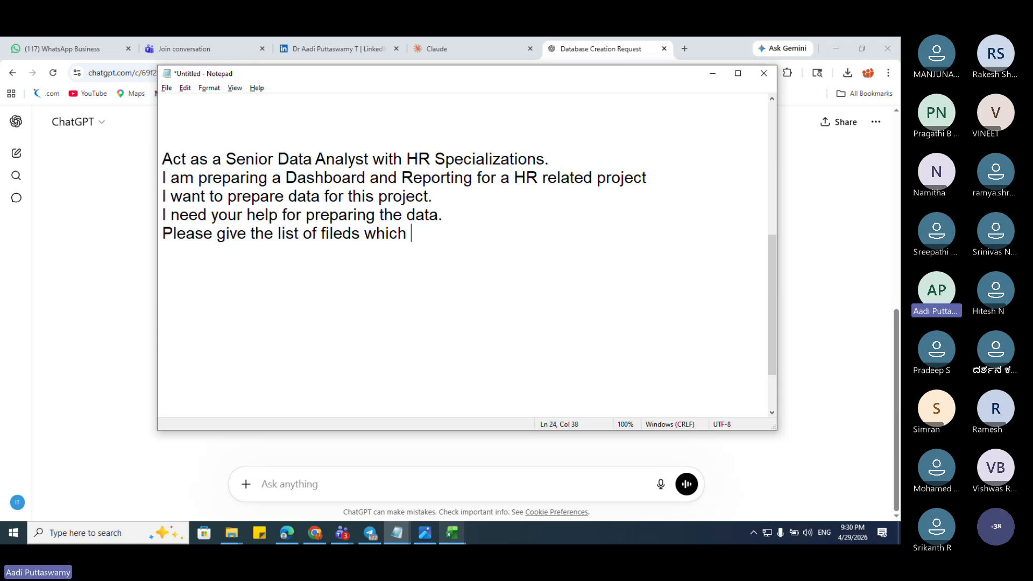
{"action": "type", "text": "we can use in ht"}
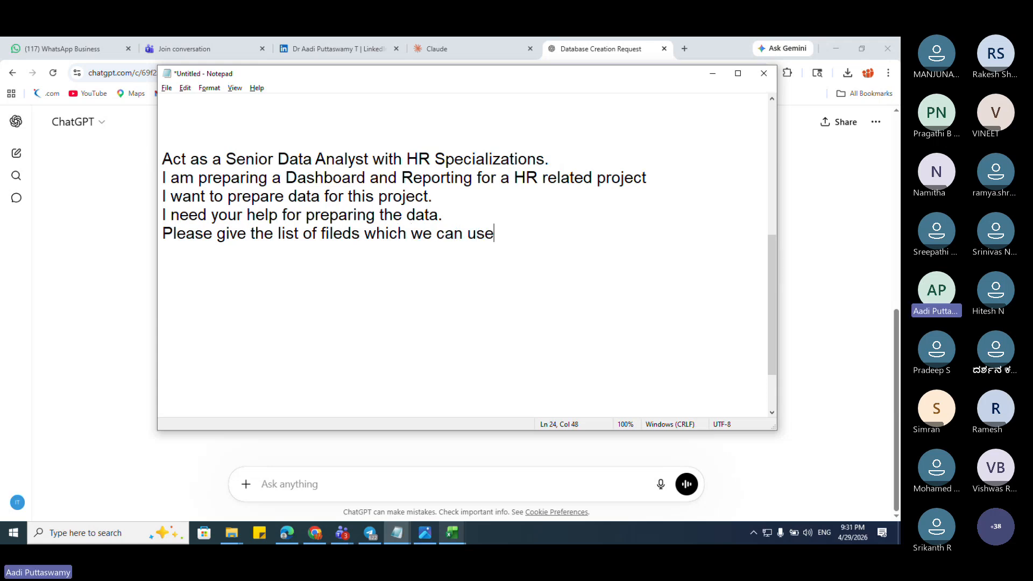
{"action": "key", "text": "BackSpace"}
{"action": "key", "text": "BackSpace"}
{"action": "type", "text": "the "}
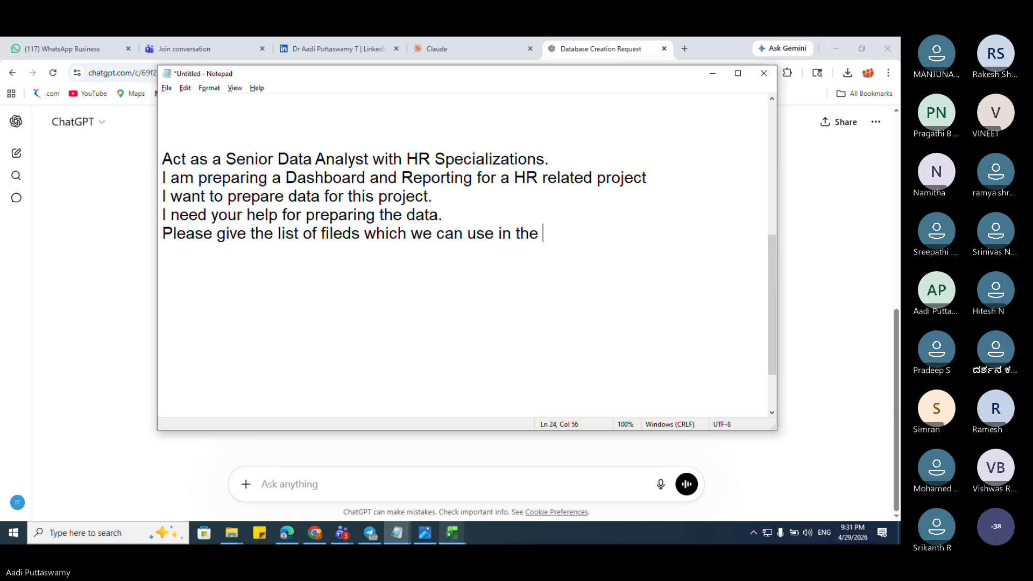
{"action": "type", "text": "project."}
{"action": "key", "text": "Return"}
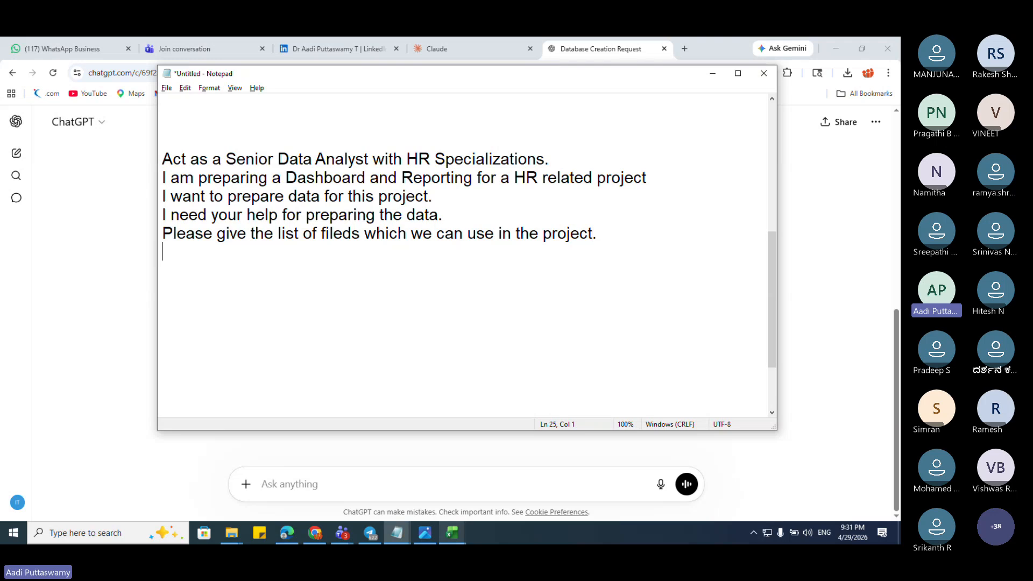
{"action": "left_click_drag", "start_coordinate": [608, 238], "coordinate": [106, 162]}
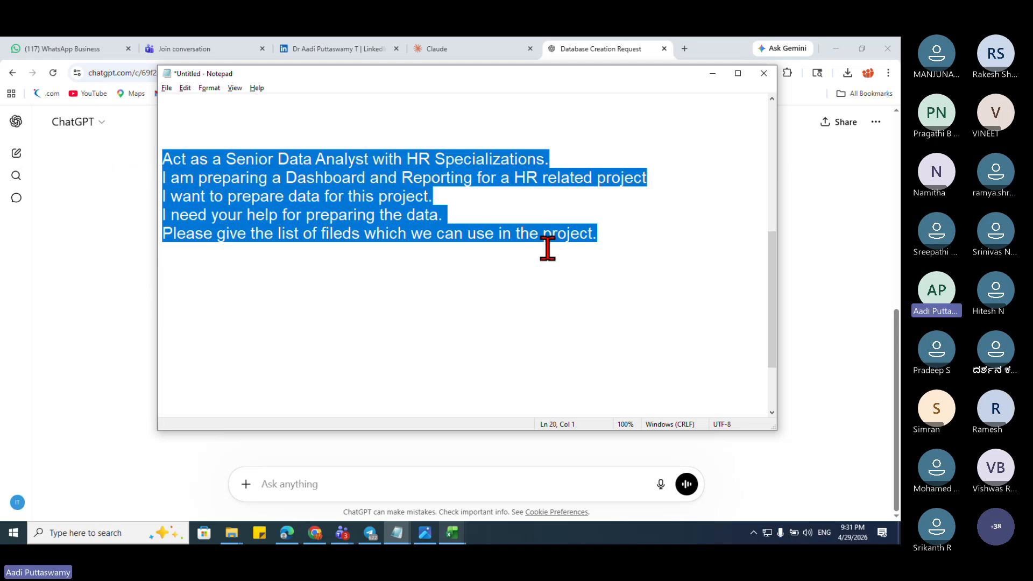
{"action": "left_click", "coordinate": [642, 237]}
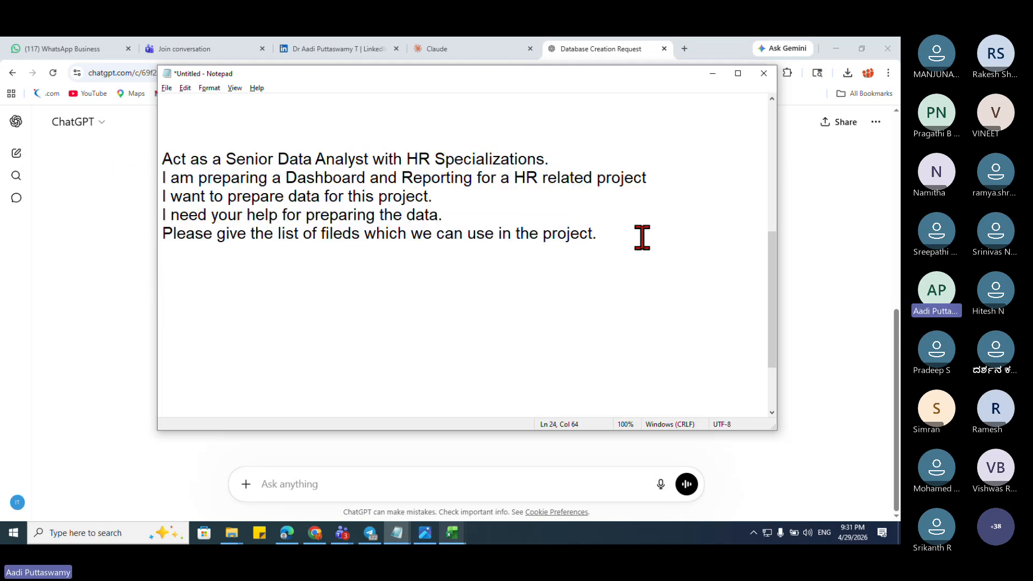
{"action": "key", "text": "Return"}
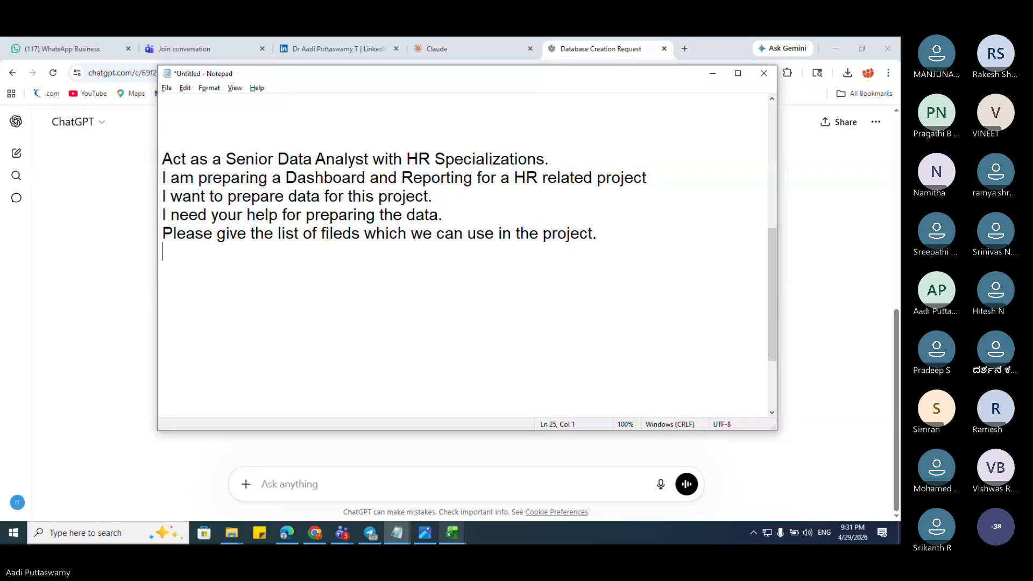
Step: Add a line asking to prepare data for each field and make sure it is realistic
{"action": "type", "text": "prepare the data"}
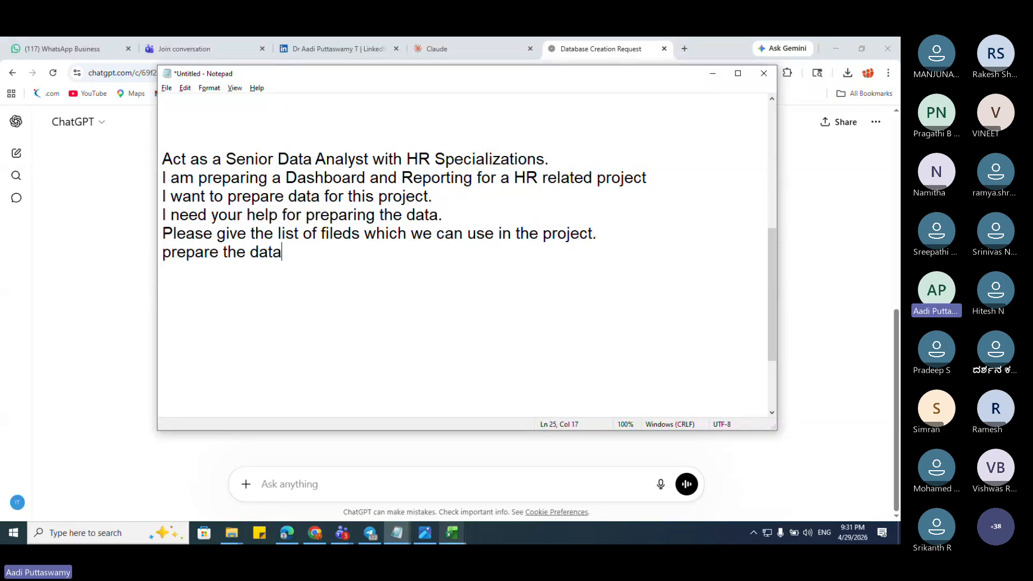
{"action": "type", "text": " for each fied and"}
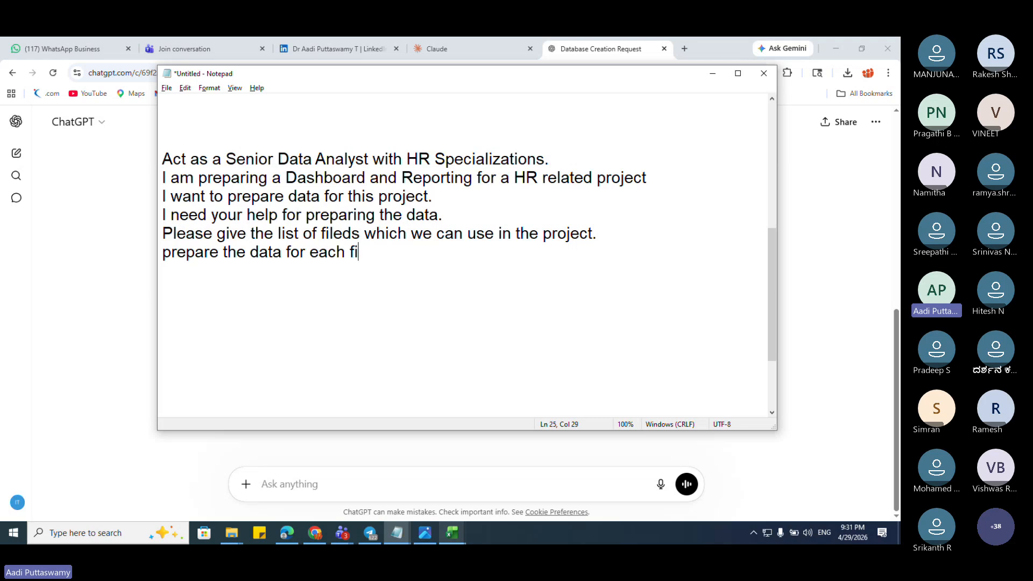
{"action": "key", "text": "BackSpace"}
{"action": "key", "text": "BackSpace"}
{"action": "key", "text": "BackSpace"}
{"action": "key", "text": "BackSpace"}
{"action": "key", "text": "BackSpace"}
{"action": "type", "text": "ld make"}
{"action": "key", "text": "BackSpace"}
{"action": "key", "text": "BackSpace"}
{"action": "key", "text": "BackSpace"}
{"action": "key", "text": "BackSpace"}
{"action": "type", "text": "and"}
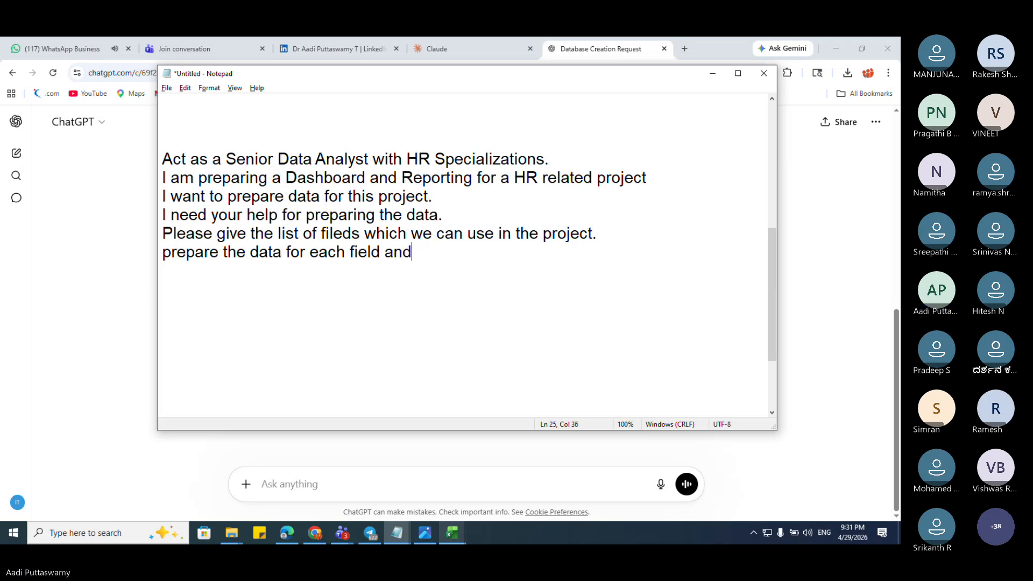
{"action": "type", "text": " make sure th"}
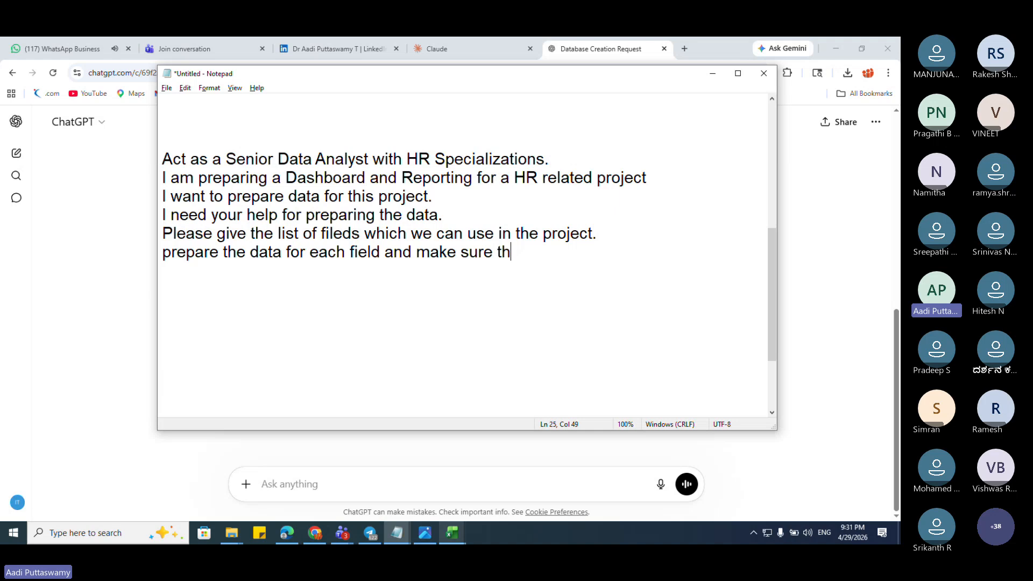
{"action": "type", "text": "at the data "}
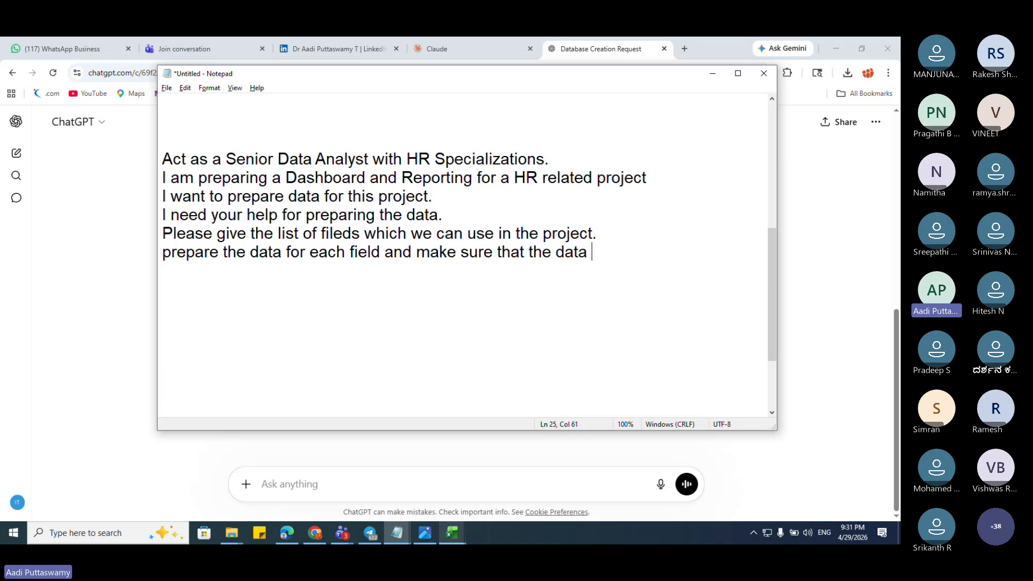
{"action": "type", "text": "is reali"}
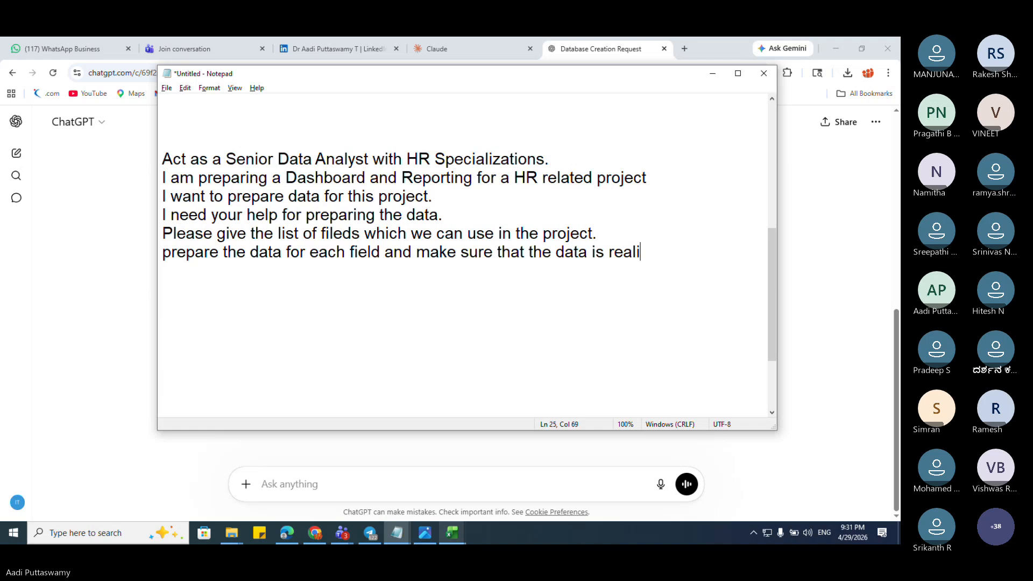
{"action": "type", "text": "stic."}
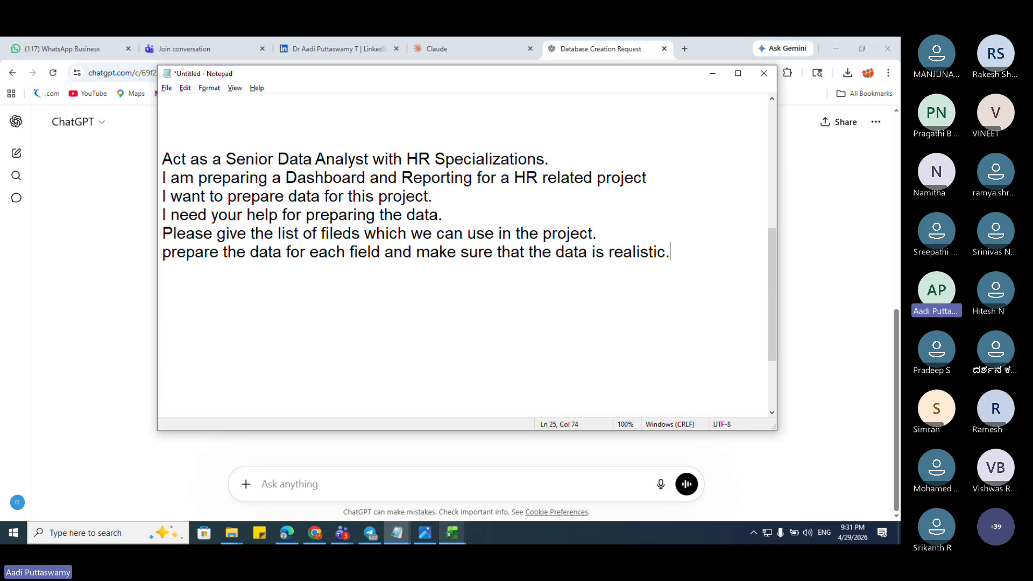
Step: Add 'i need the output in CSV file with 5000 records' and select the whole seven-line prompt
{"action": "key", "text": "Return"}
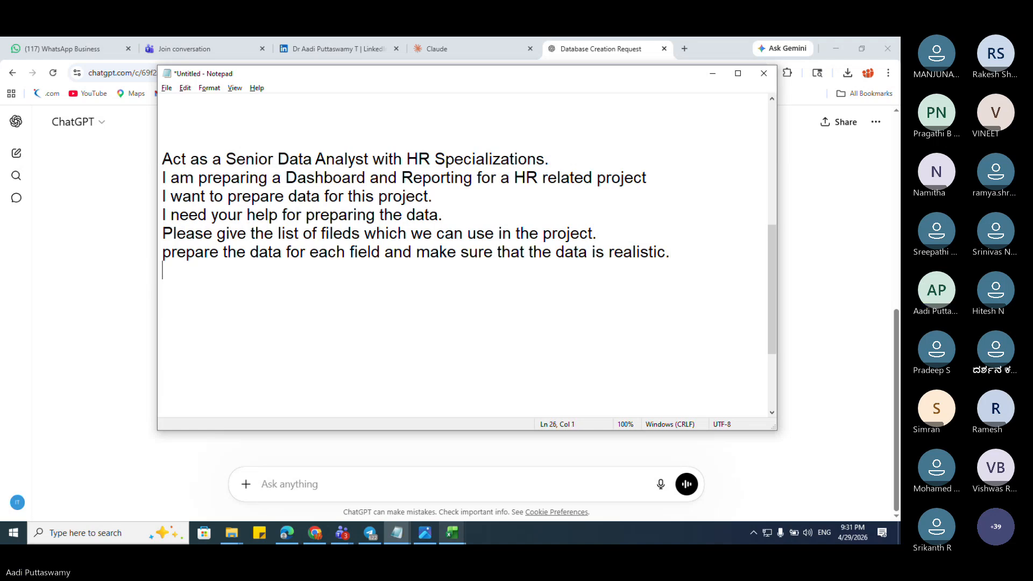
{"action": "type", "text": "i need the output in "}
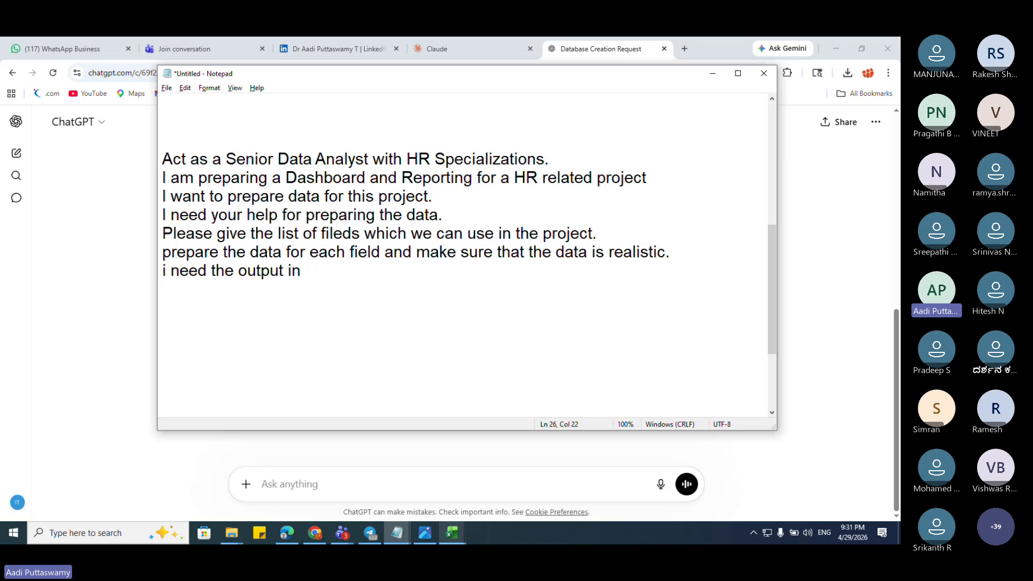
{"action": "type", "text": "CSV file"}
{"action": "type", "text": "with "}
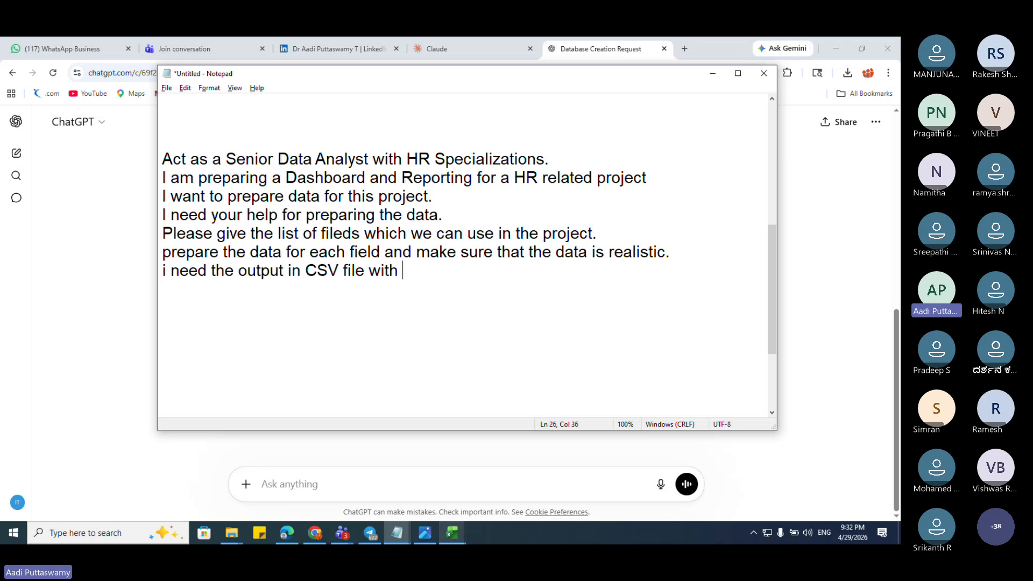
{"action": "type", "text": "5000 record"}
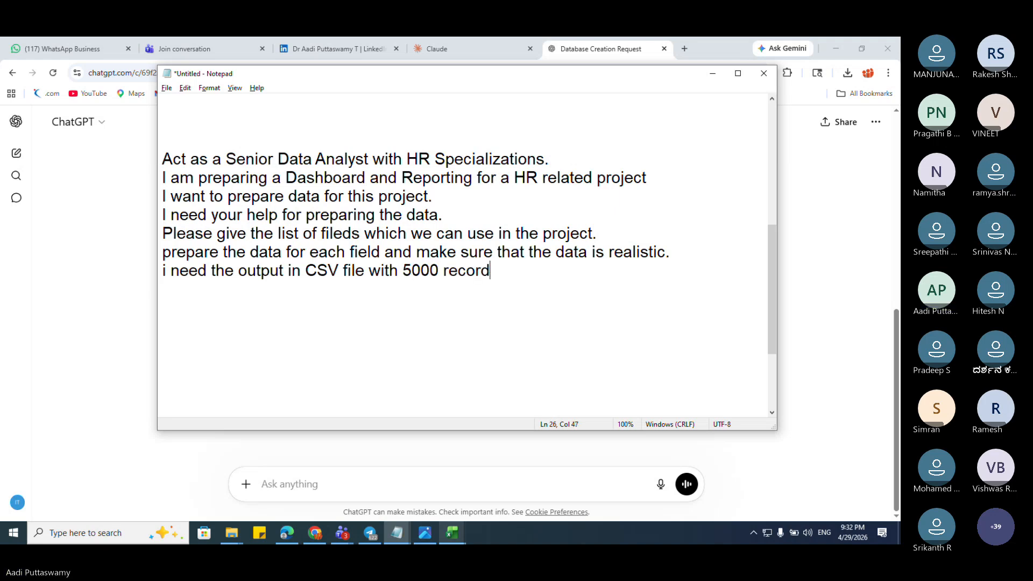
{"action": "type", "text": "s"}
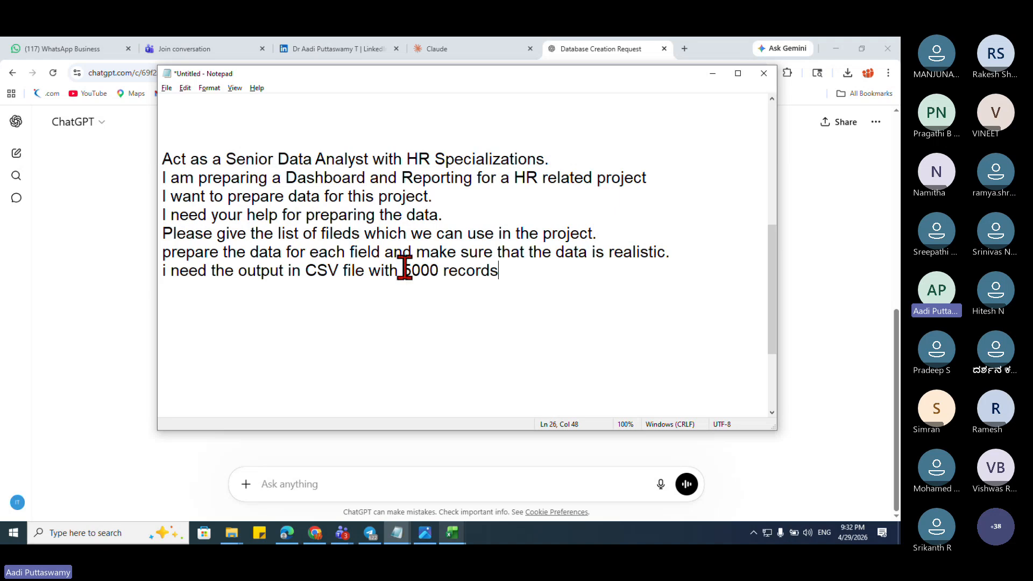
{"action": "left_click_drag", "start_coordinate": [403, 269], "coordinate": [435, 302]}
{"action": "left_click", "coordinate": [428, 295]}
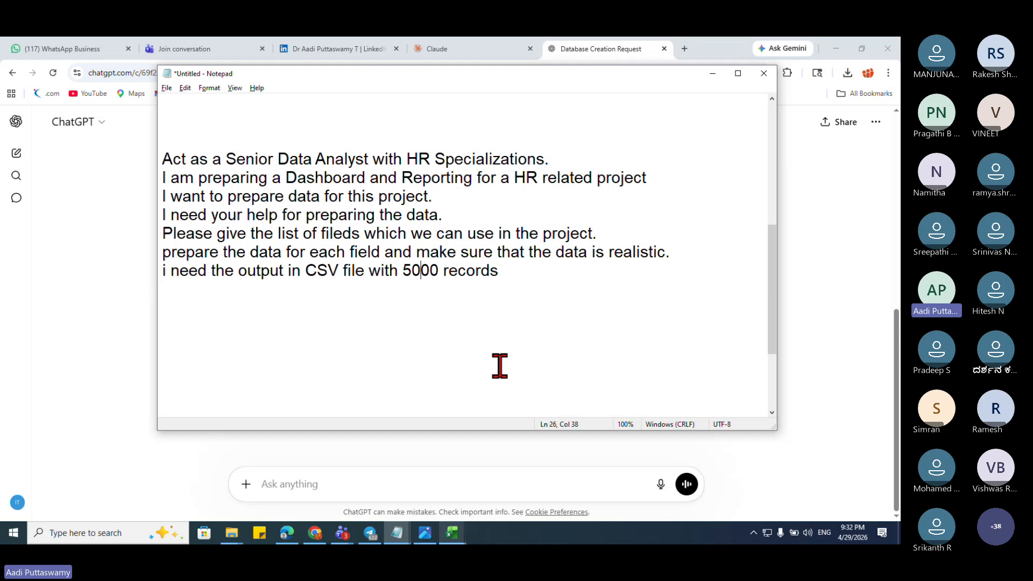
{"action": "left_click_drag", "start_coordinate": [526, 269], "coordinate": [92, 159]}
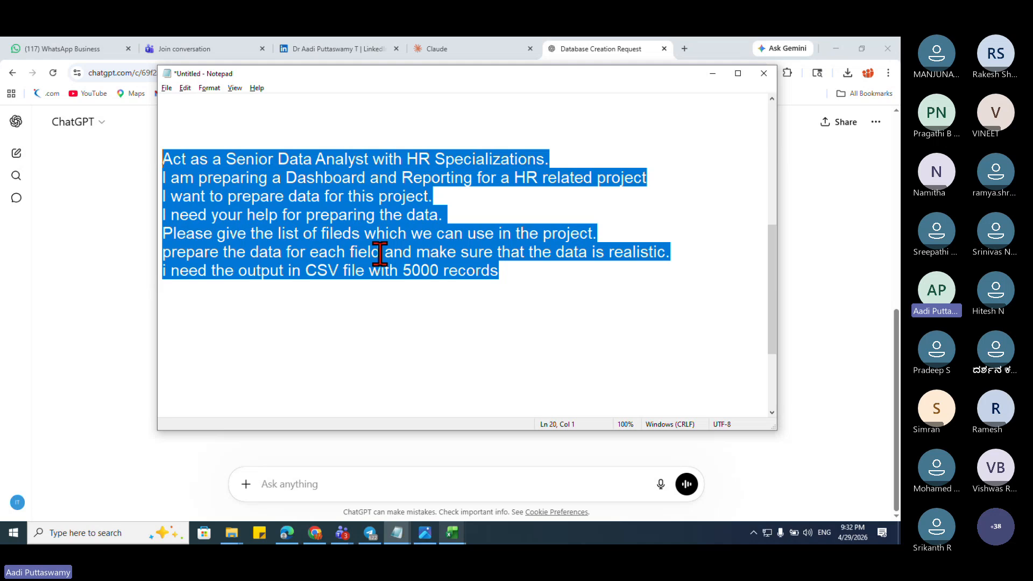
Step: Select the full seven-line HR prompt in Notepad
{"action": "left_click", "coordinate": [624, 316]}
{"action": "left_click_drag", "start_coordinate": [524, 273], "coordinate": [104, 178]}
{"action": "left_click", "coordinate": [538, 275]}
{"action": "left_click_drag", "start_coordinate": [538, 276], "coordinate": [89, 162]}
{"action": "key", "text": "ctrl+c"}
Step: Close the student database workbook without saving changes
{"action": "key", "text": "alt+Tab"}
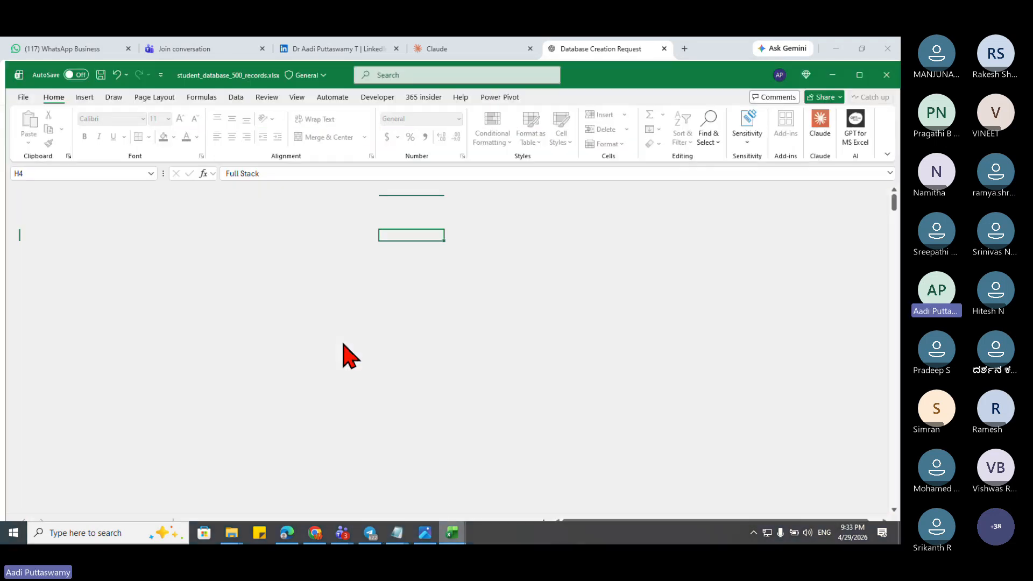
{"action": "key", "text": "alt+F4"}
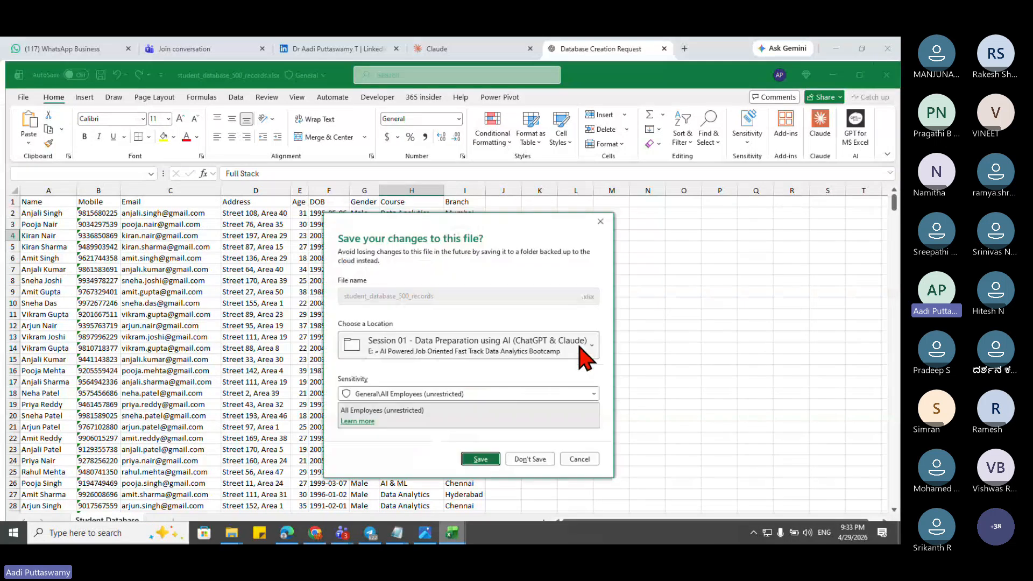
{"action": "left_click", "coordinate": [530, 457]}
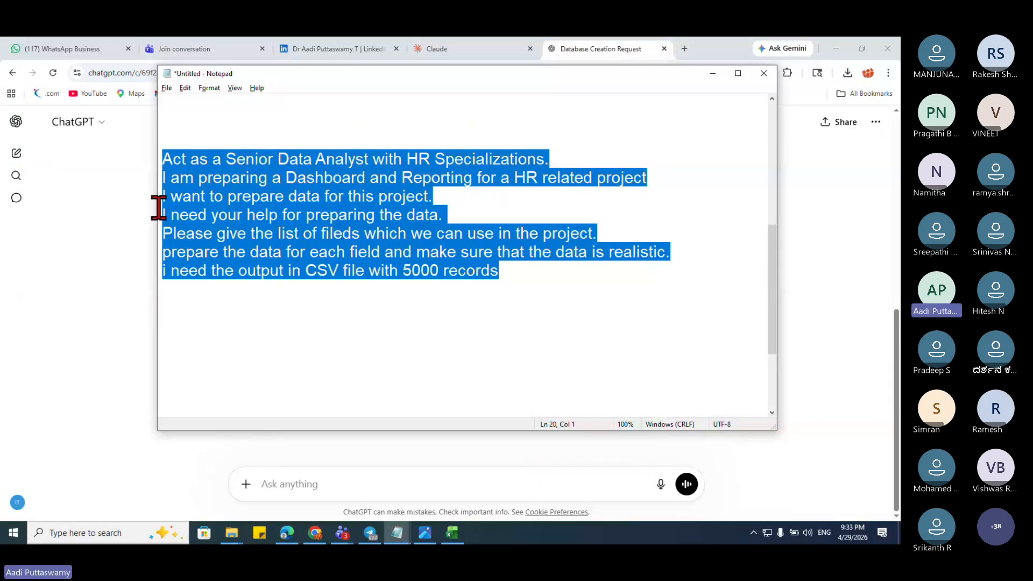
Step: Paste the HR prompt into ChatGPT's message box and scroll through it
{"action": "left_click", "coordinate": [779, 292]}
{"action": "left_click", "coordinate": [330, 477]}
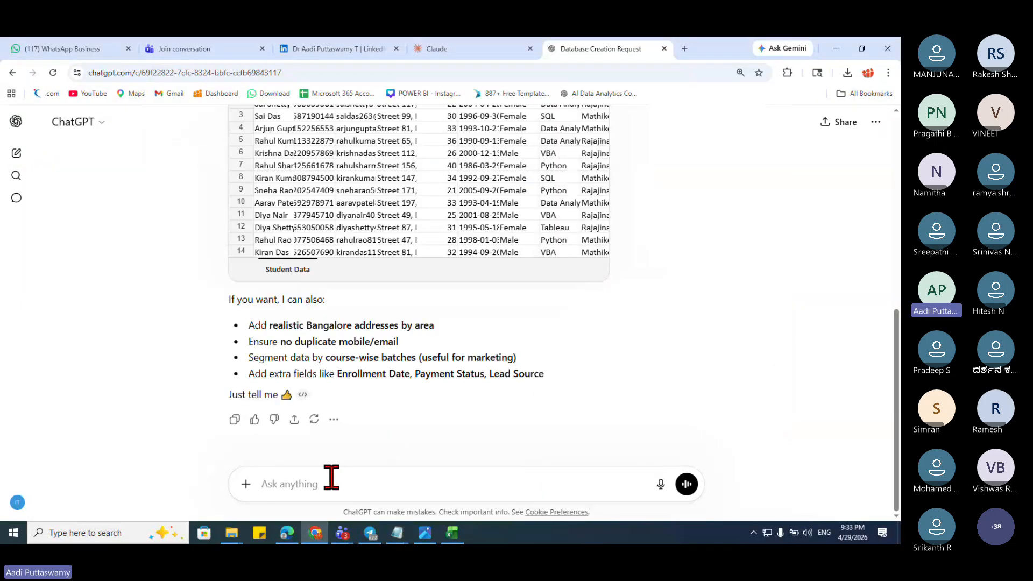
{"action": "key", "text": "ctrl+v"}
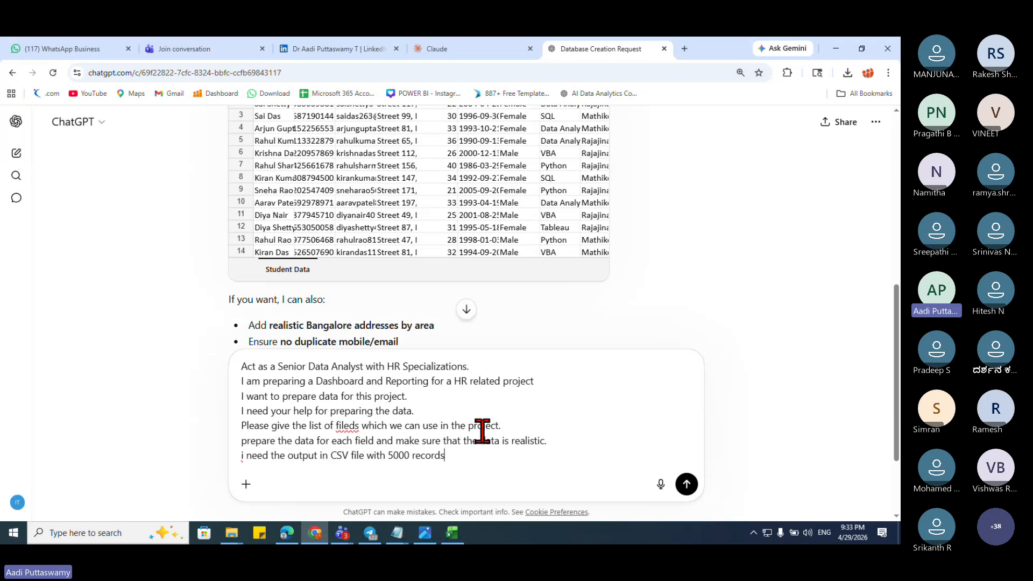
{"action": "scroll", "coordinate": [482, 431], "scroll_direction": "up", "scroll_amount": 3}
{"action": "scroll", "coordinate": [482, 431], "scroll_direction": "down", "scroll_amount": 5}
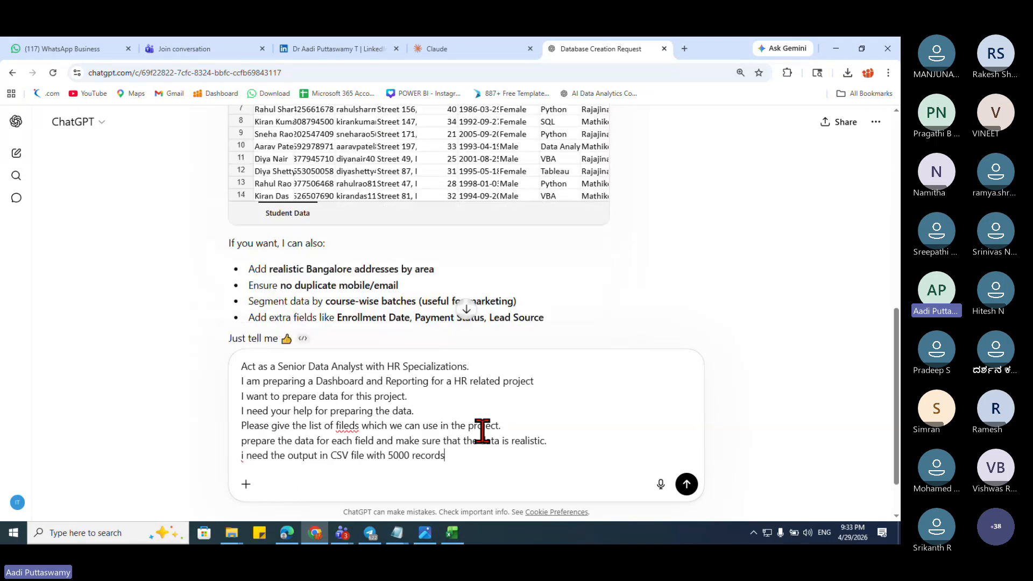
{"action": "scroll", "coordinate": [482, 431], "scroll_direction": "down", "scroll_amount": 1}
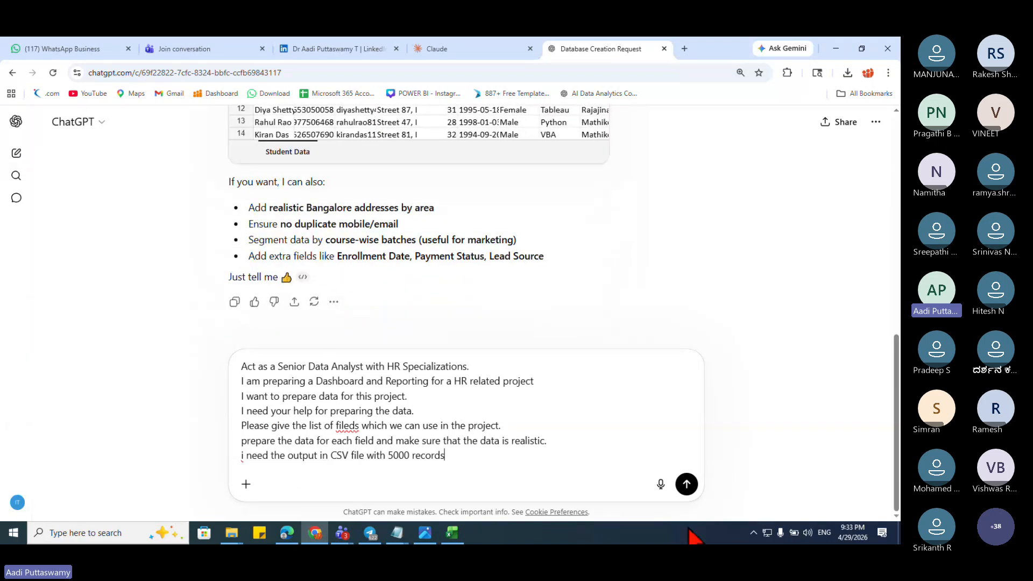
Step: Send the HR dataset request and scroll through ChatGPT's reply
{"action": "left_click", "coordinate": [687, 484]}
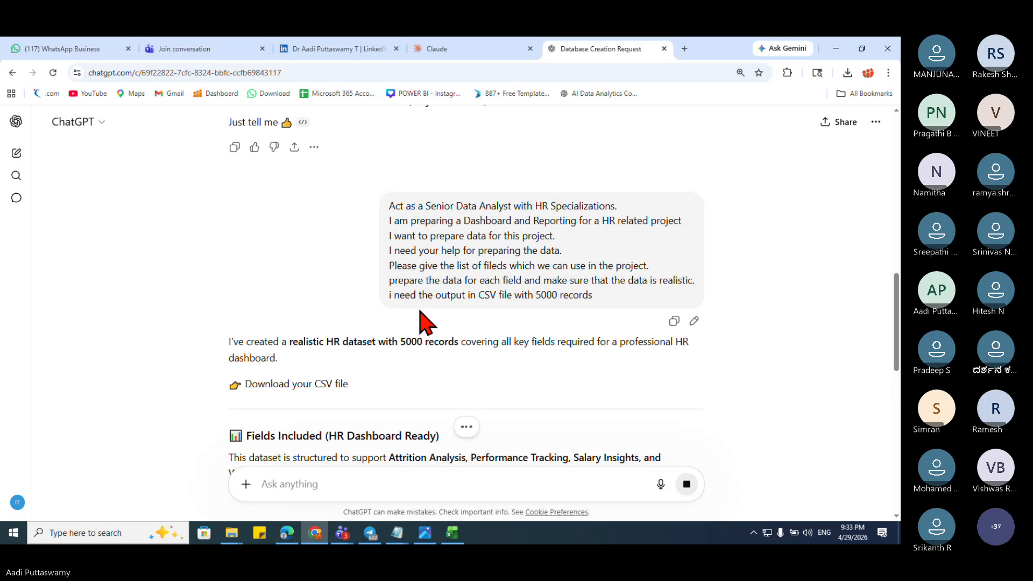
{"action": "scroll", "coordinate": [422, 322], "scroll_direction": "down", "scroll_amount": 4}
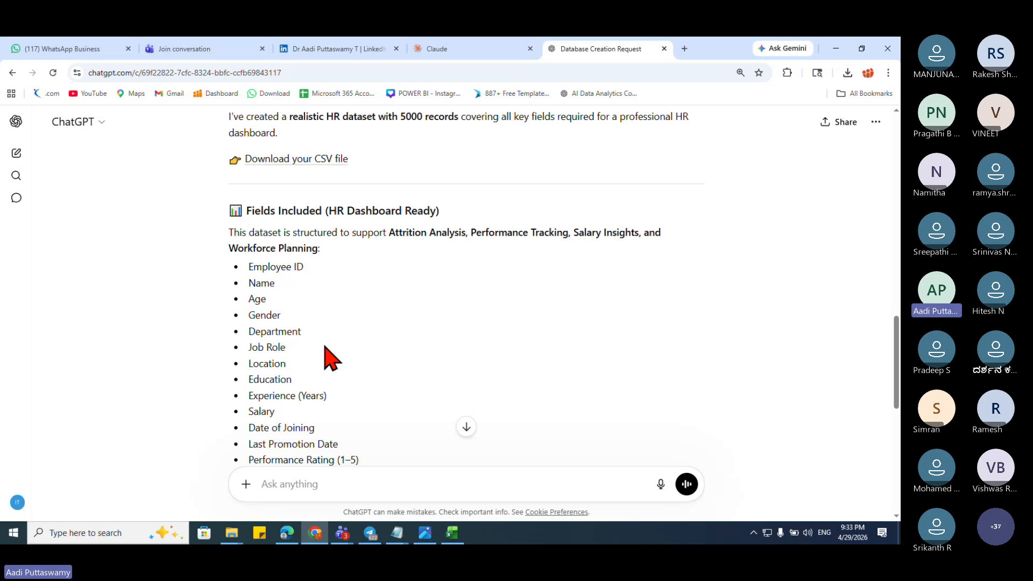
{"action": "scroll", "coordinate": [345, 355], "scroll_direction": "down", "scroll_amount": 2}
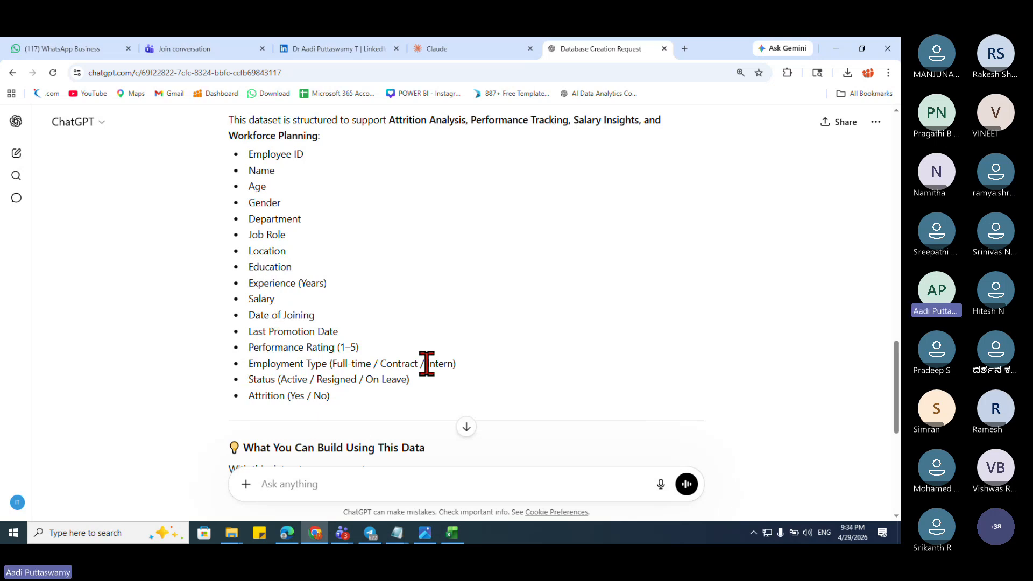
{"action": "scroll", "coordinate": [426, 364], "scroll_direction": "down", "scroll_amount": 3}
Step: Download hr_dataset_5000_records.csv and open it in Excel
{"action": "scroll", "coordinate": [406, 311], "scroll_direction": "up", "scroll_amount": 6}
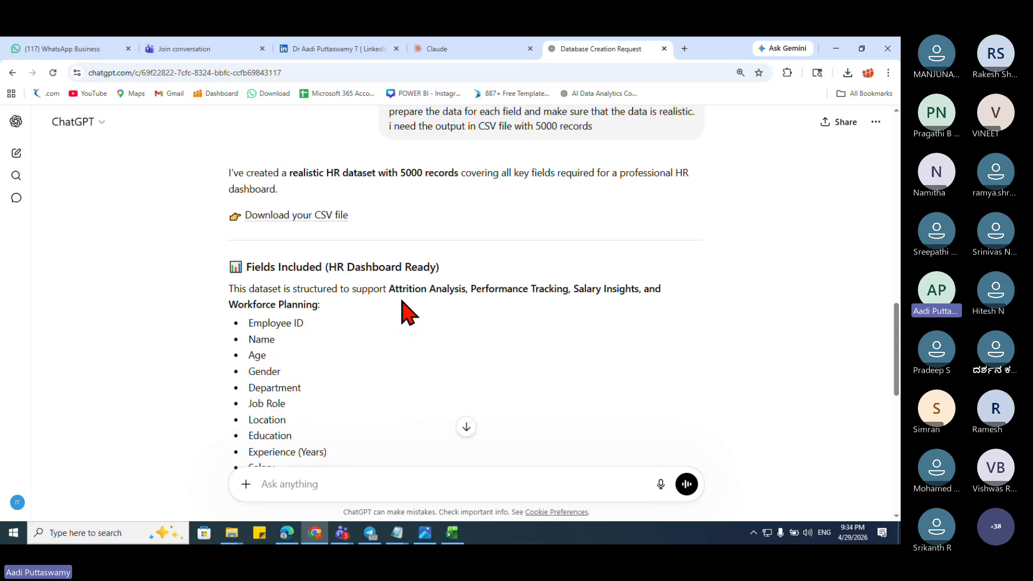
{"action": "left_click", "coordinate": [318, 229]}
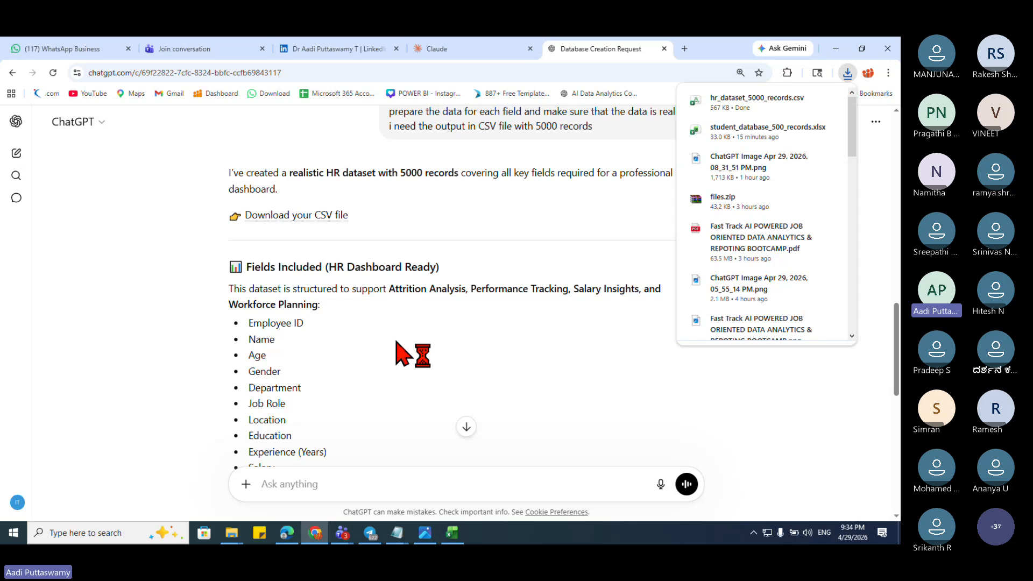
{"action": "left_click", "coordinate": [779, 111]}
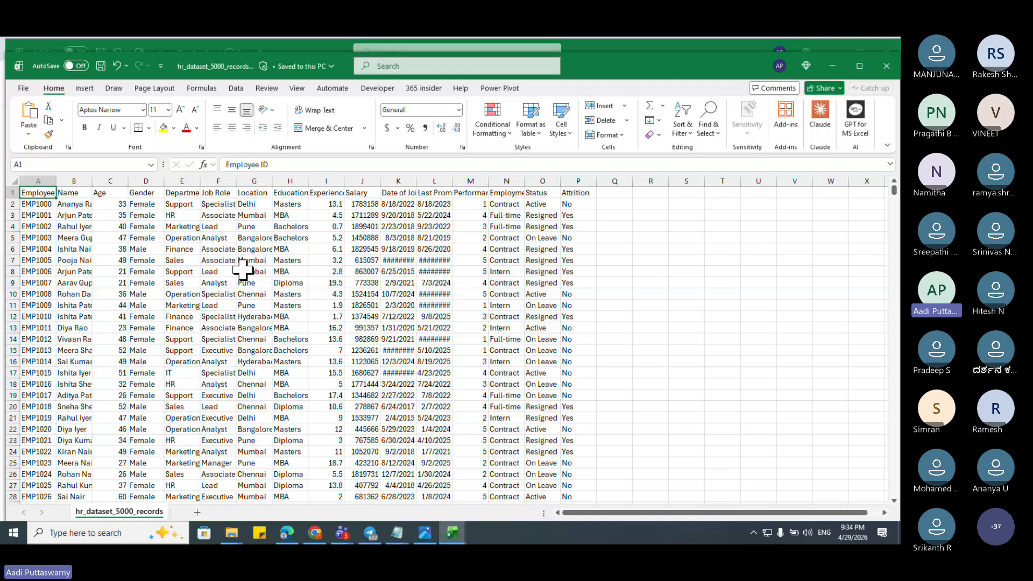
Step: Jump through the data with Ctrl+arrows to confirm records run to EMP5999 across all columns
{"action": "left_click", "coordinate": [110, 260]}
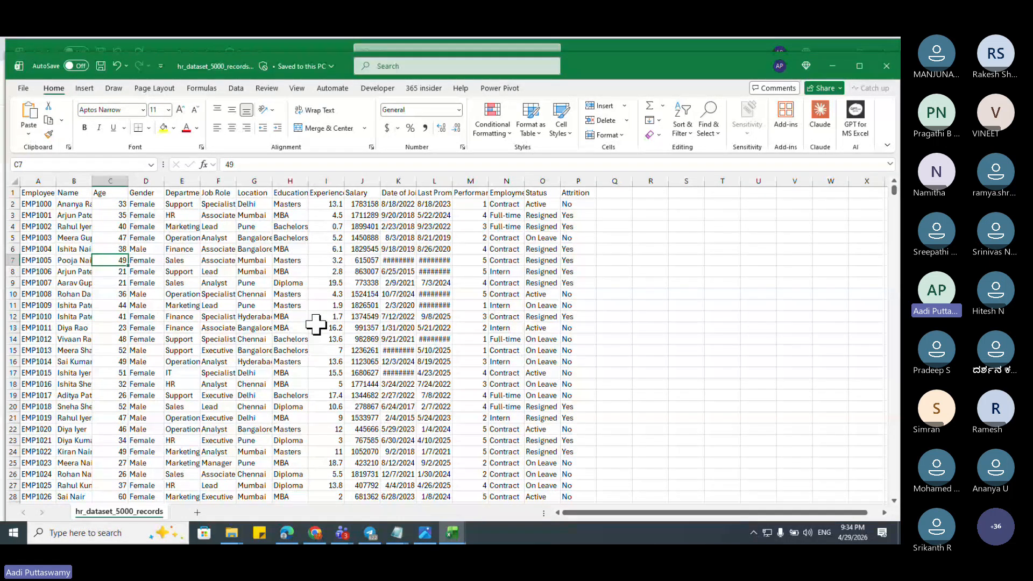
{"action": "key", "text": "ctrl+Up"}
{"action": "key", "text": "ctrl+Left"}
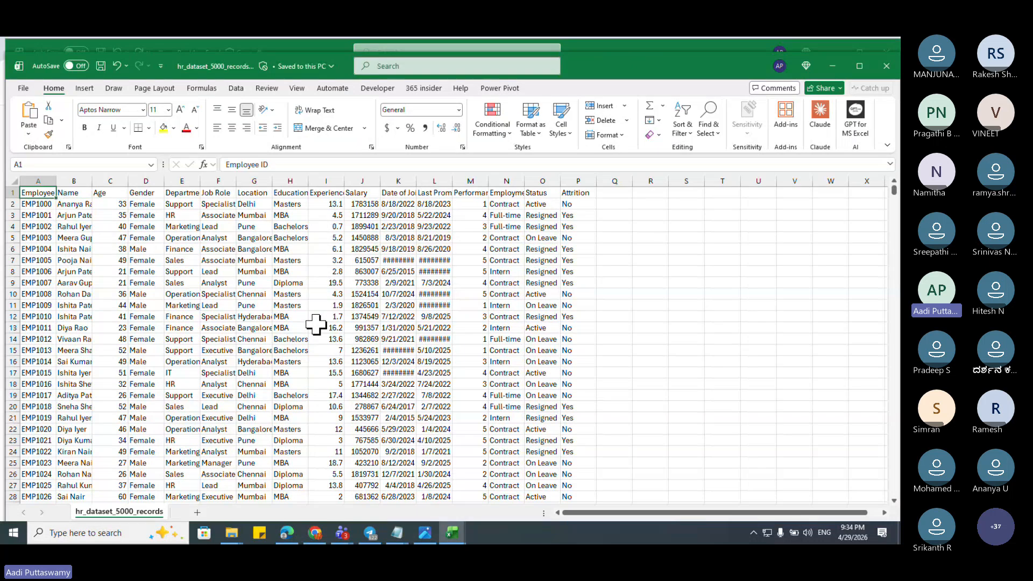
{"action": "key", "text": "ctrl+Down"}
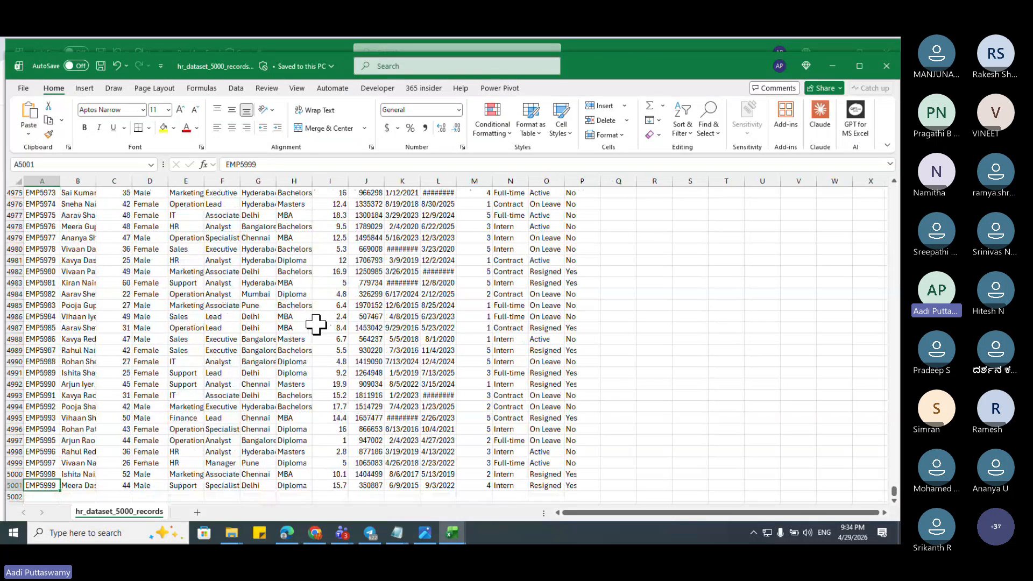
{"action": "key", "text": "ctrl+shift+Up"}
{"action": "key", "text": "ctrl+shift+Right"}
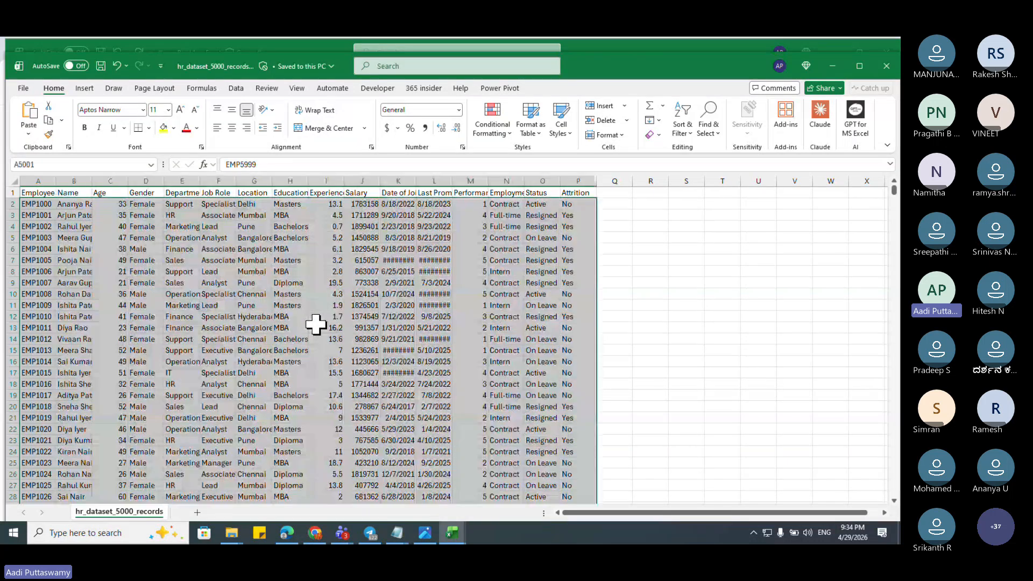
{"action": "key", "text": "Up"}
{"action": "key", "text": "ctrl+Up"}
{"action": "key", "text": "Right"}
{"action": "key", "text": "Down"}
{"action": "key", "text": "Up"}
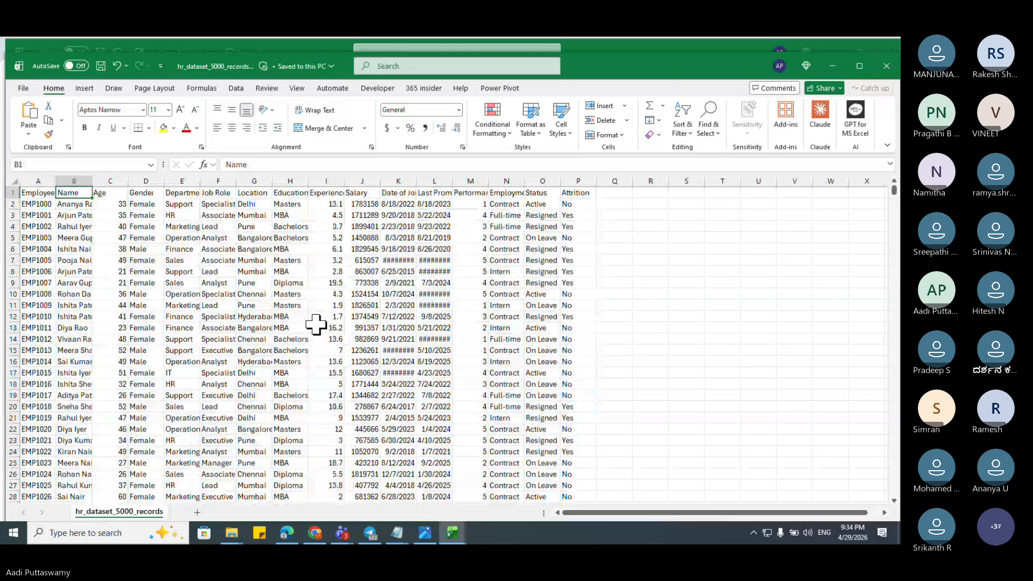
{"action": "key", "text": "Down"}
{"action": "key", "text": "ctrl+shift+Down"}
{"action": "key", "text": "ctrl+Up"}
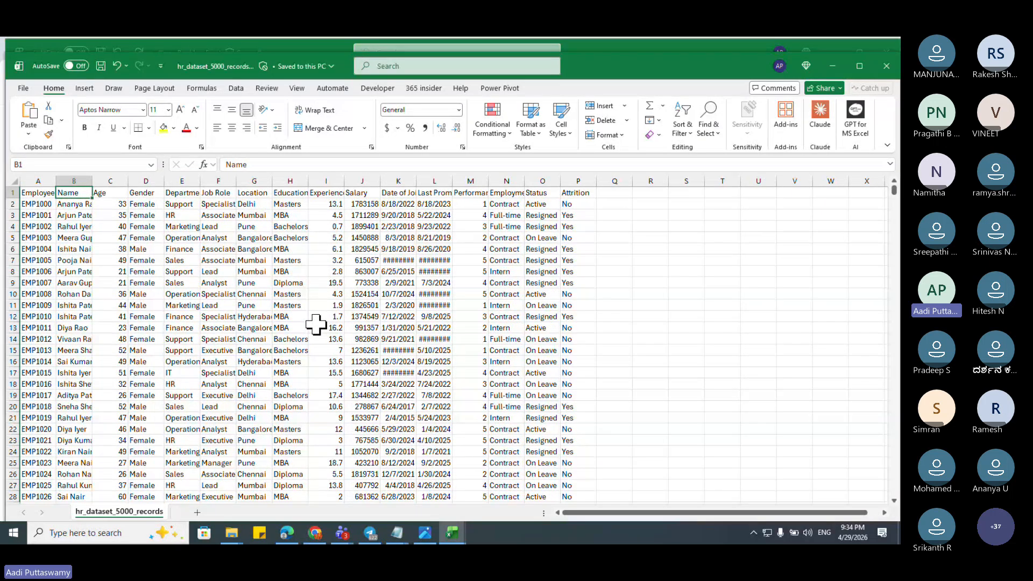
{"action": "key", "text": "Down"}
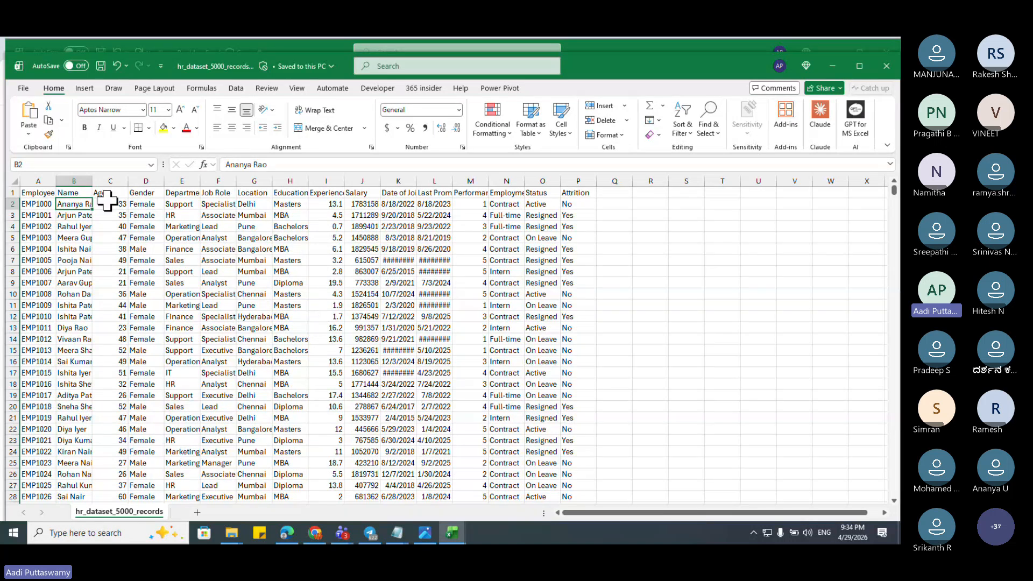
Step: AutoFit the Name column, then highlight the headings, first records and some Age values
{"action": "double_click", "coordinate": [92, 182]}
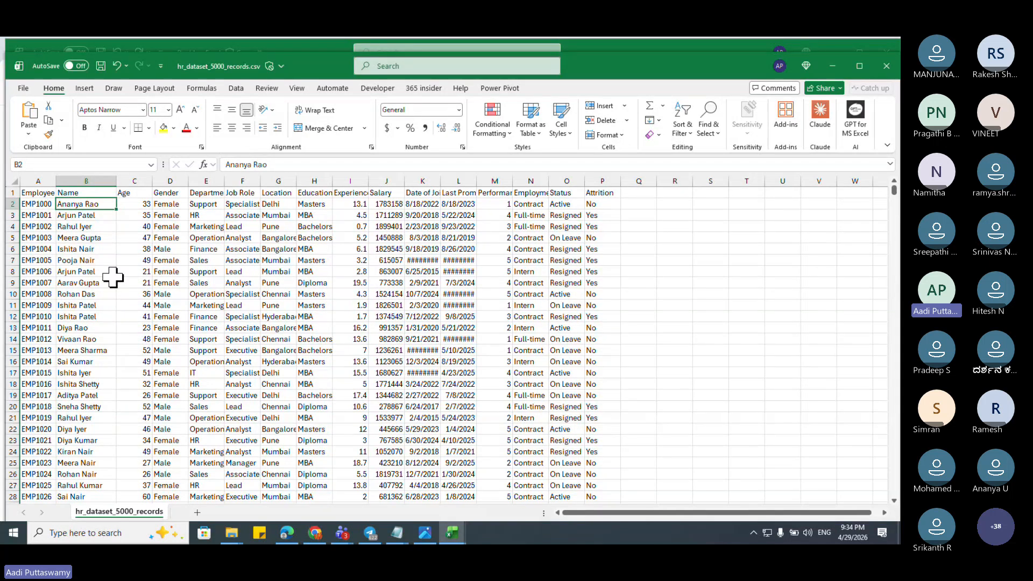
{"action": "left_click_drag", "start_coordinate": [37, 205], "coordinate": [571, 485]}
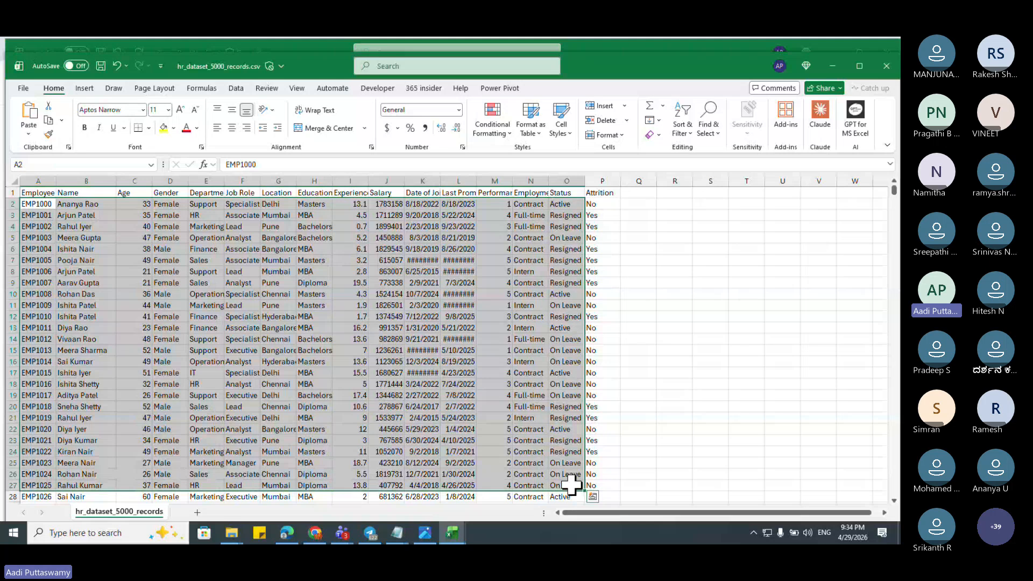
{"action": "left_click", "coordinate": [240, 272]}
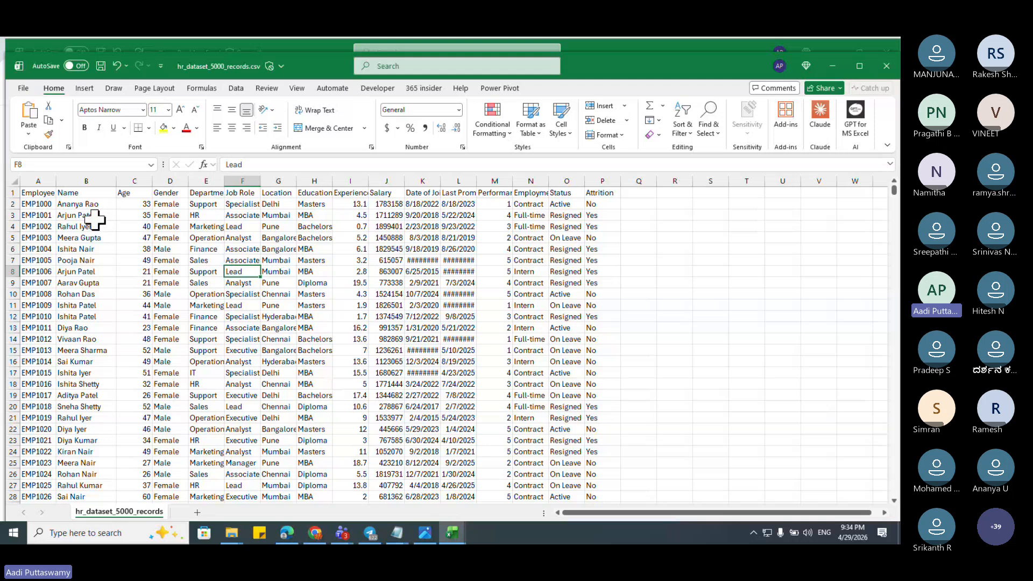
{"action": "left_click_drag", "start_coordinate": [40, 194], "coordinate": [588, 191]}
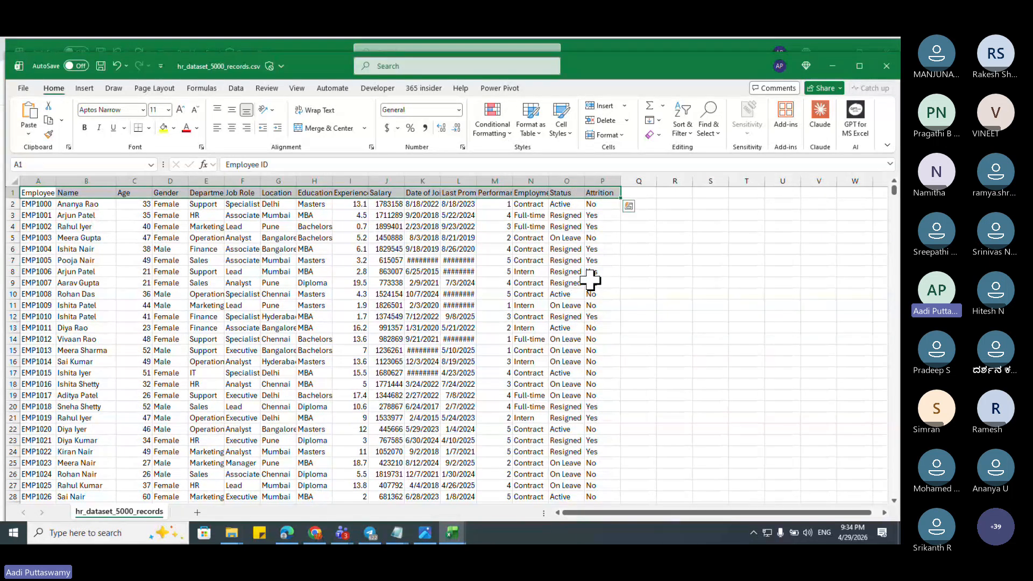
{"action": "left_click", "coordinate": [529, 305]}
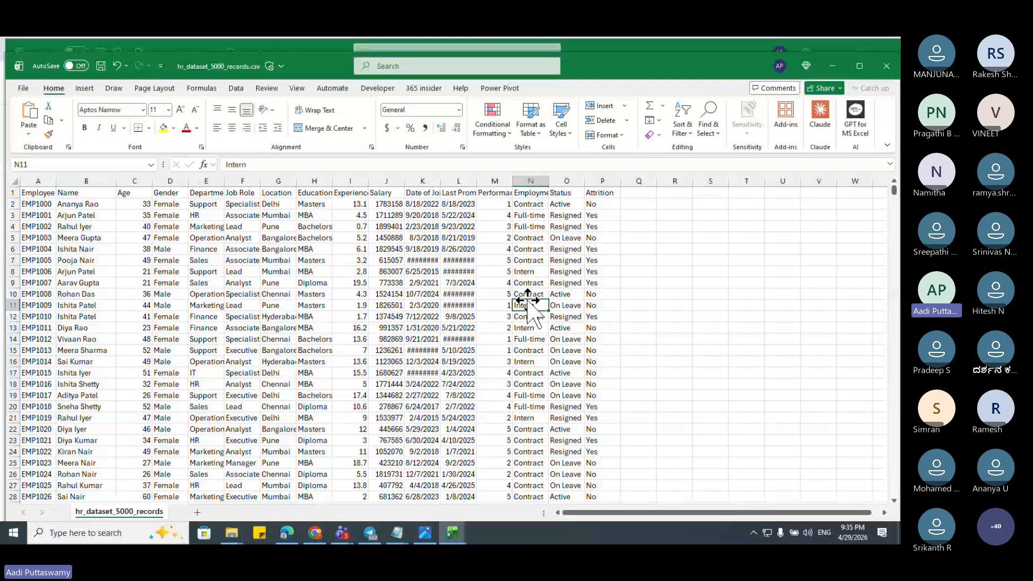
{"action": "mouse_move", "coordinate": [37, 199]}
{"action": "left_mouse_down"}
{"action": "mouse_move", "coordinate": [581, 442]}
{"action": "mouse_move", "coordinate": [590, 464]}
{"action": "left_mouse_up"}
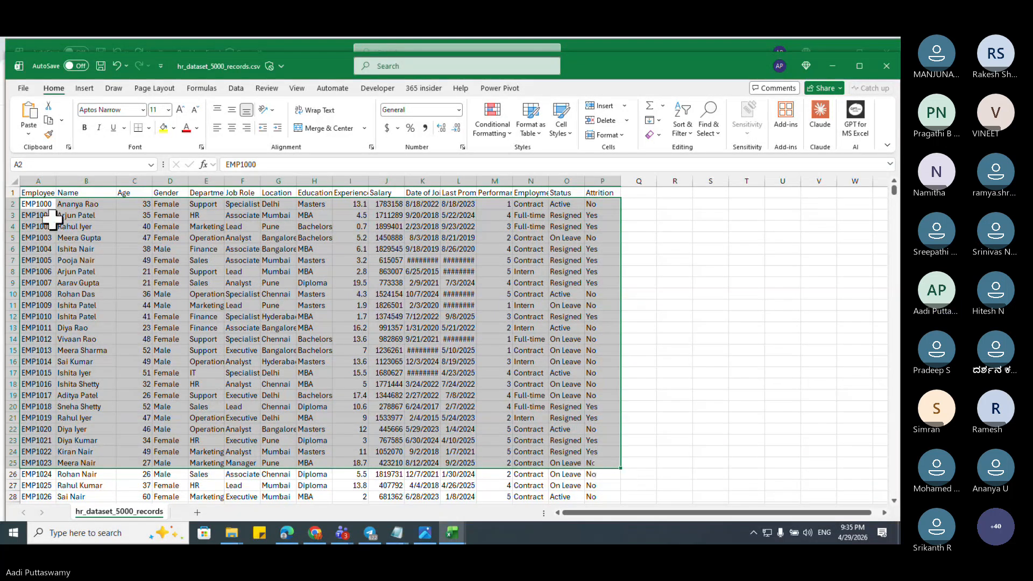
{"action": "left_click_drag", "start_coordinate": [41, 189], "coordinate": [605, 193]}
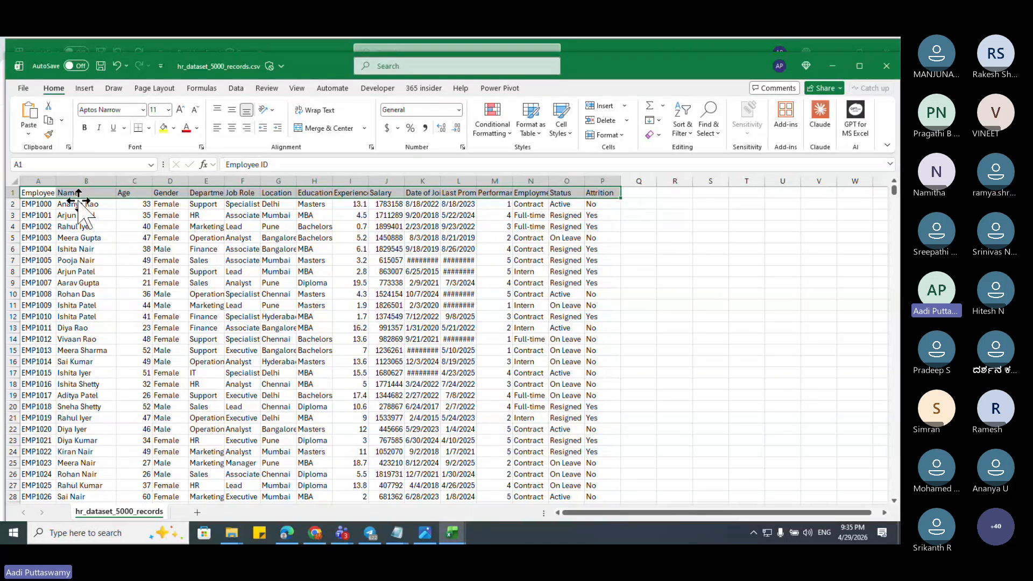
{"action": "left_click_drag", "start_coordinate": [135, 204], "coordinate": [135, 260]}
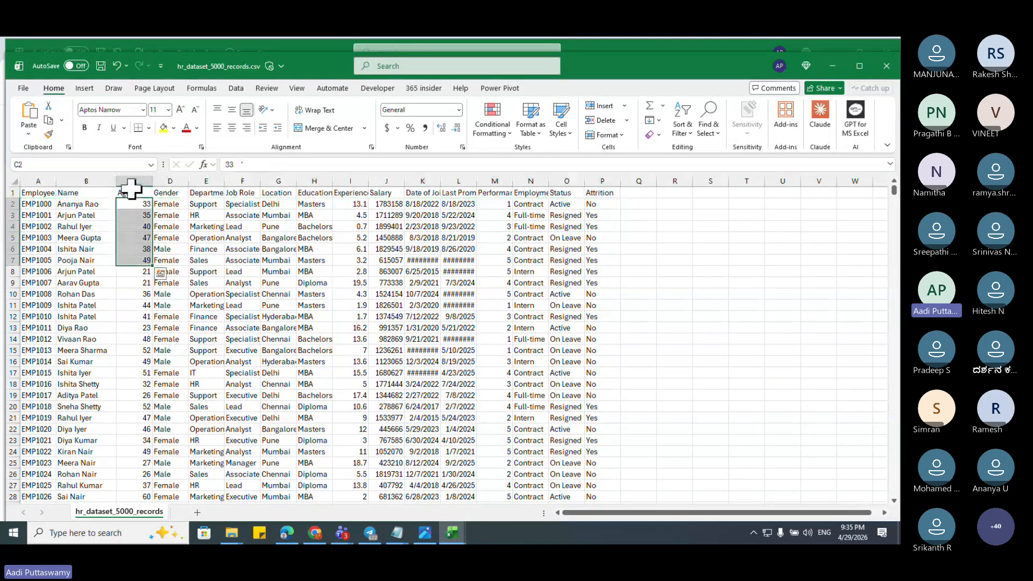
{"action": "left_click", "coordinate": [132, 189]}
Step: Add filter dropdowns to every header with Ctrl+Shift+L, then open and cancel the Age filter
{"action": "left_click", "coordinate": [307, 318]}
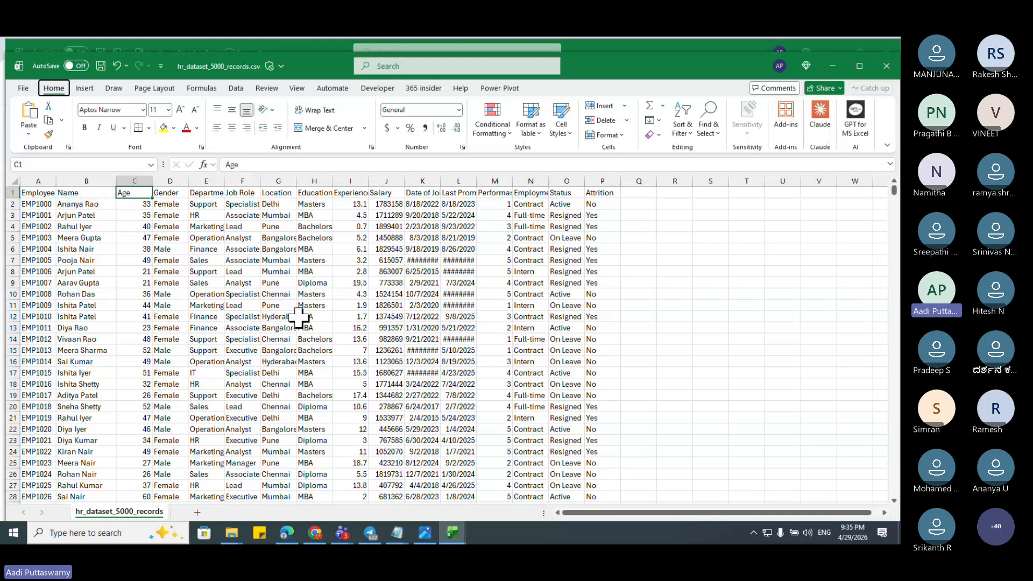
{"action": "key", "text": "ctrl+shift+l"}
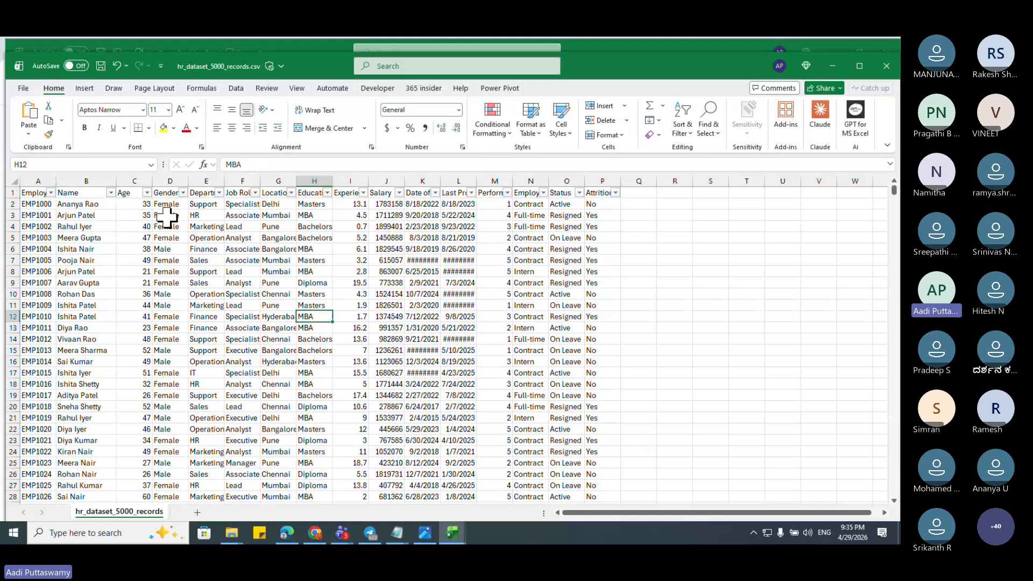
{"action": "left_click", "coordinate": [146, 193]}
{"action": "left_click_drag", "start_coordinate": [142, 353], "coordinate": [150, 428]}
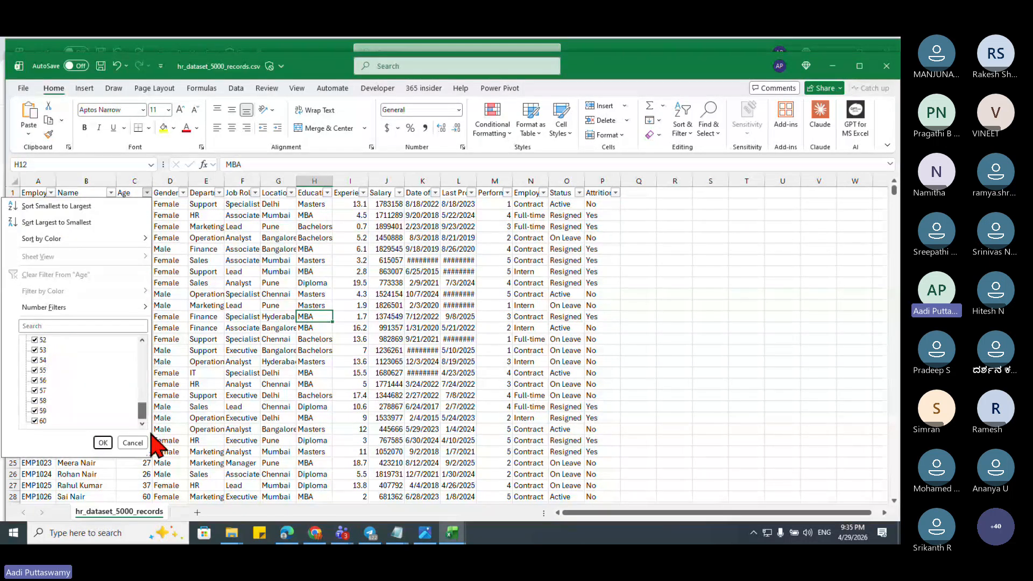
{"action": "left_click", "coordinate": [132, 442]}
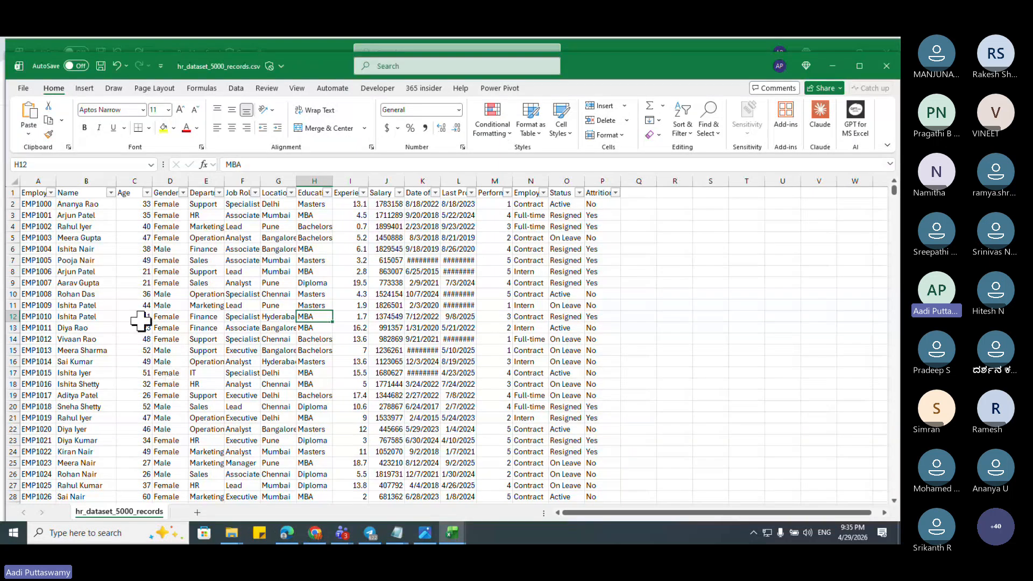
{"action": "left_click_drag", "start_coordinate": [137, 204], "coordinate": [140, 370]}
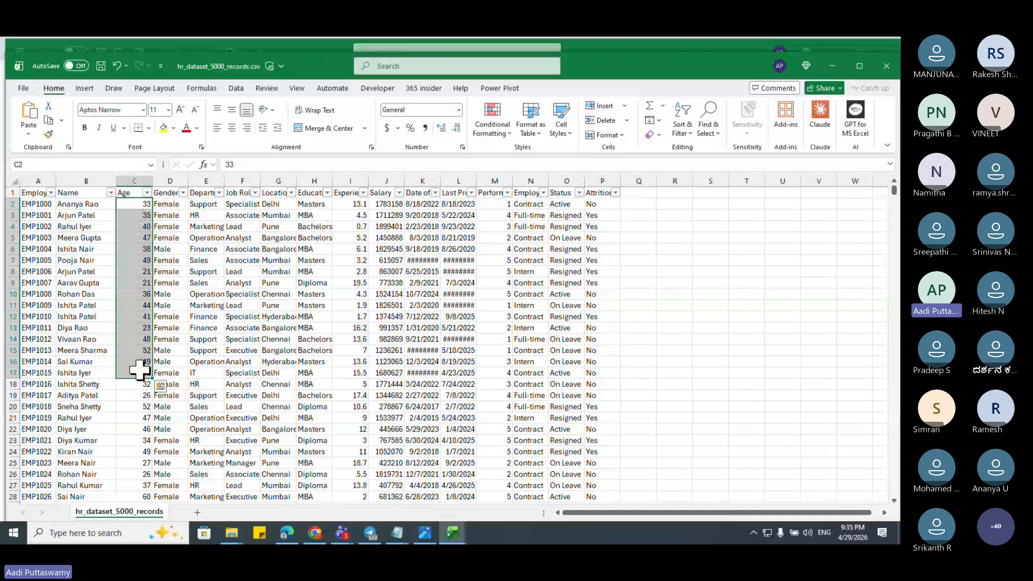
{"action": "left_click", "coordinate": [340, 315]}
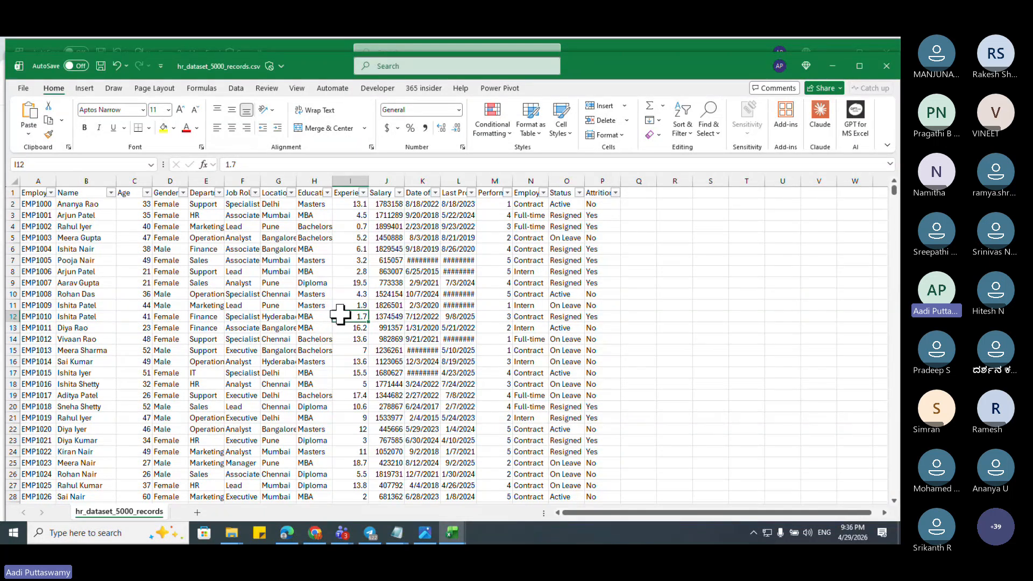
Step: Show the desktop and bring the Chrome window back
{"action": "key", "text": "super+d"}
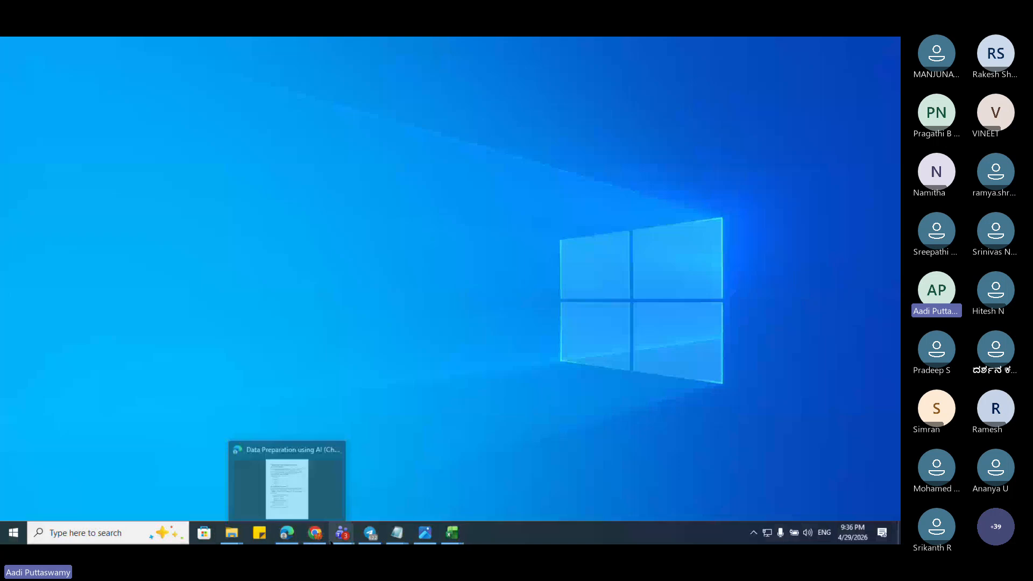
{"action": "mouse_move", "coordinate": [317, 528]}
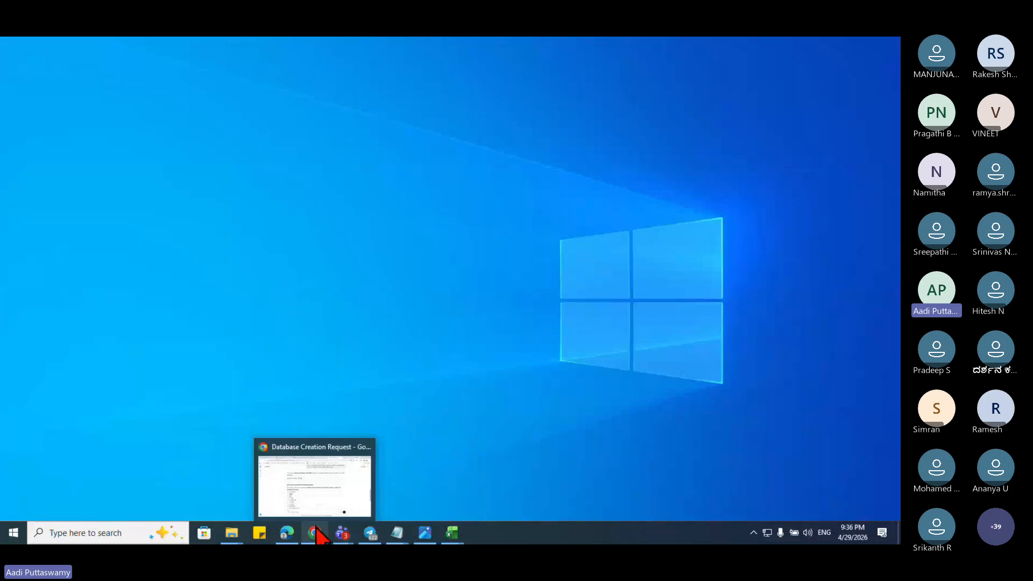
{"action": "left_click", "coordinate": [315, 487]}
Step: On the Claude tab, open the plan upgrade page from the account menu and go back
{"action": "left_click", "coordinate": [459, 53]}
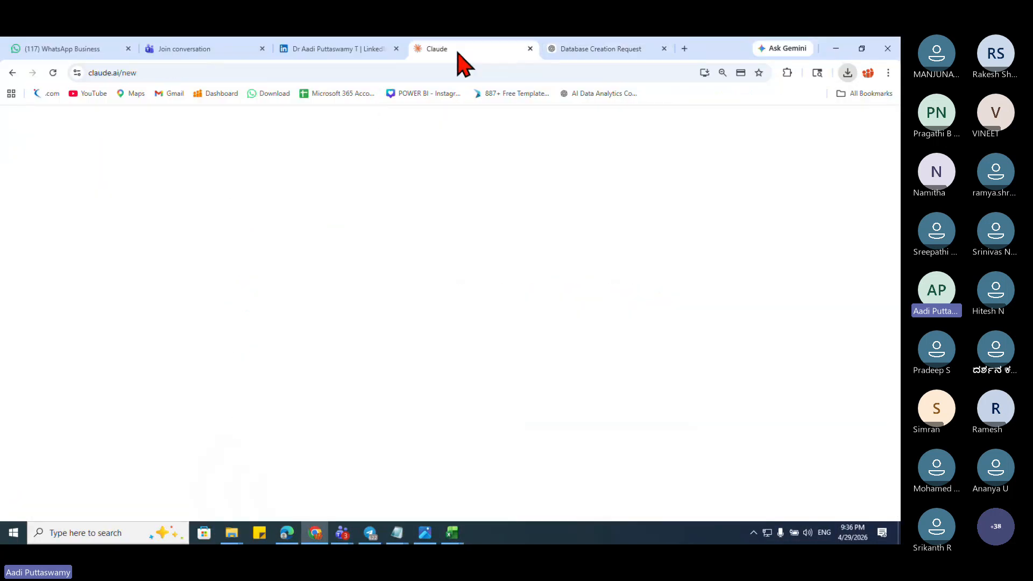
{"action": "left_click", "coordinate": [134, 117]}
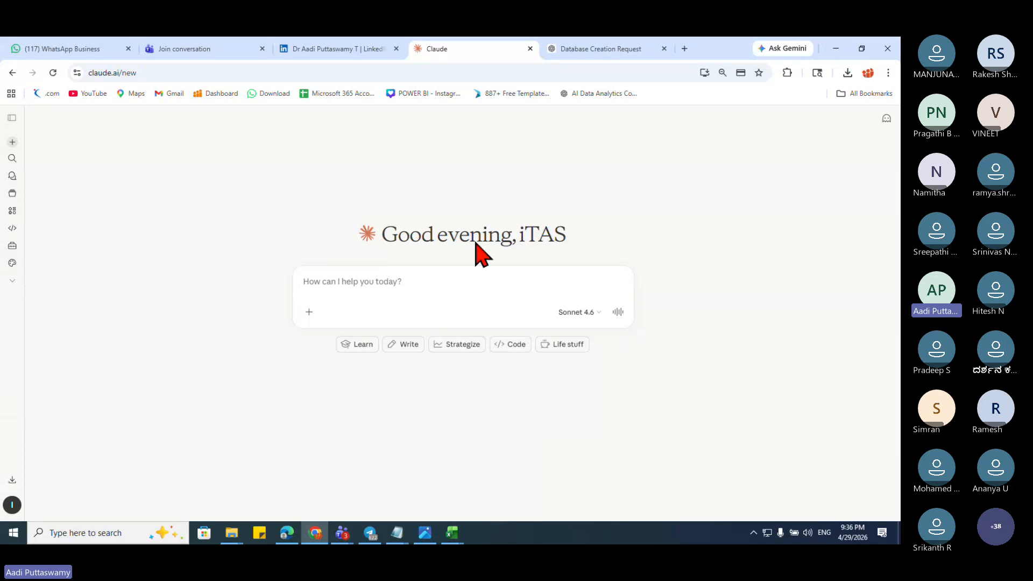
{"action": "left_click", "coordinate": [11, 115]}
{"action": "left_click", "coordinate": [49, 506]}
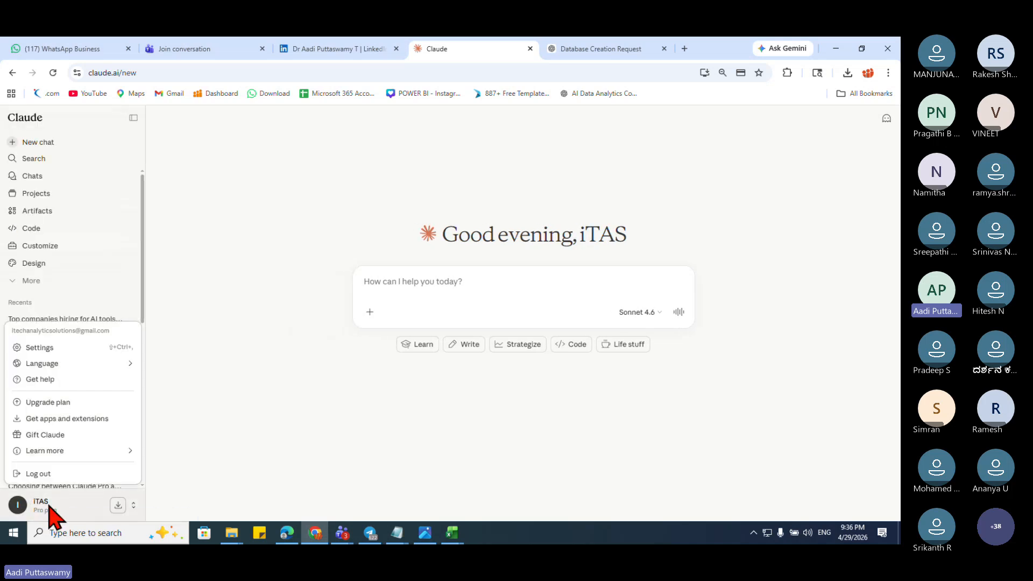
{"action": "left_click", "coordinate": [68, 404]}
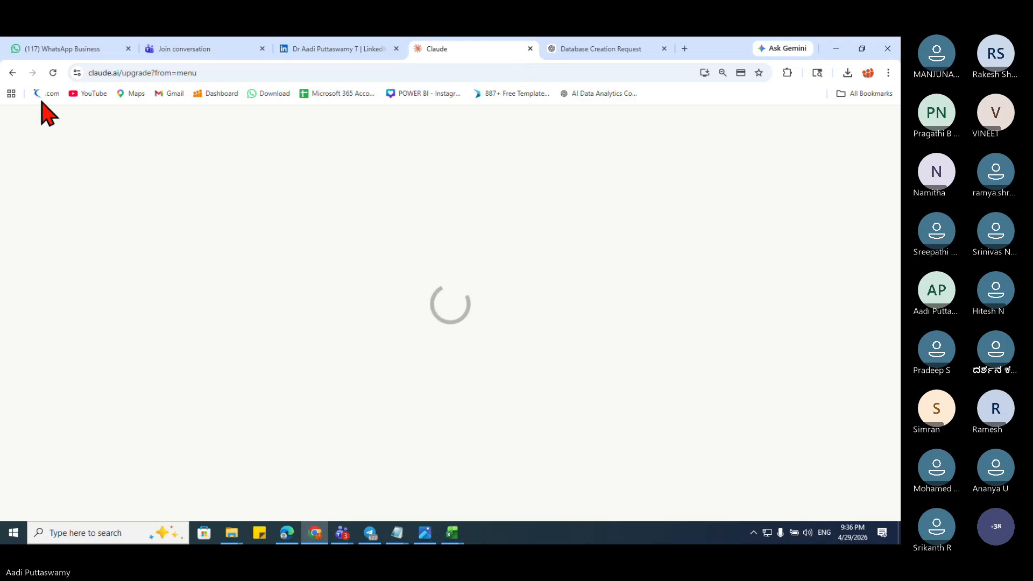
{"action": "left_click", "coordinate": [12, 73]}
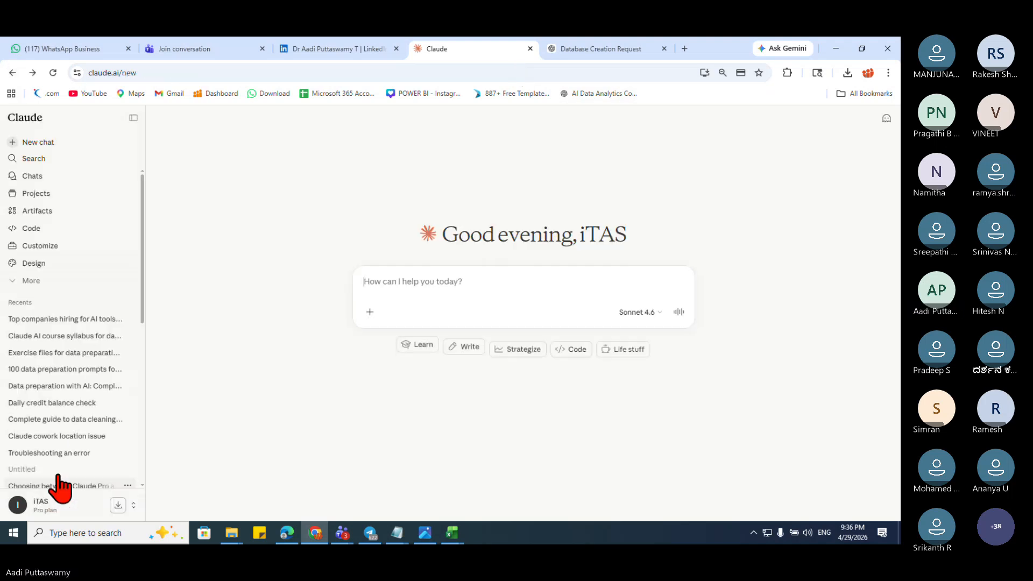
Step: Open Settings > Usage to view the plan limits and current session reset time
{"action": "left_click", "coordinate": [46, 510]}
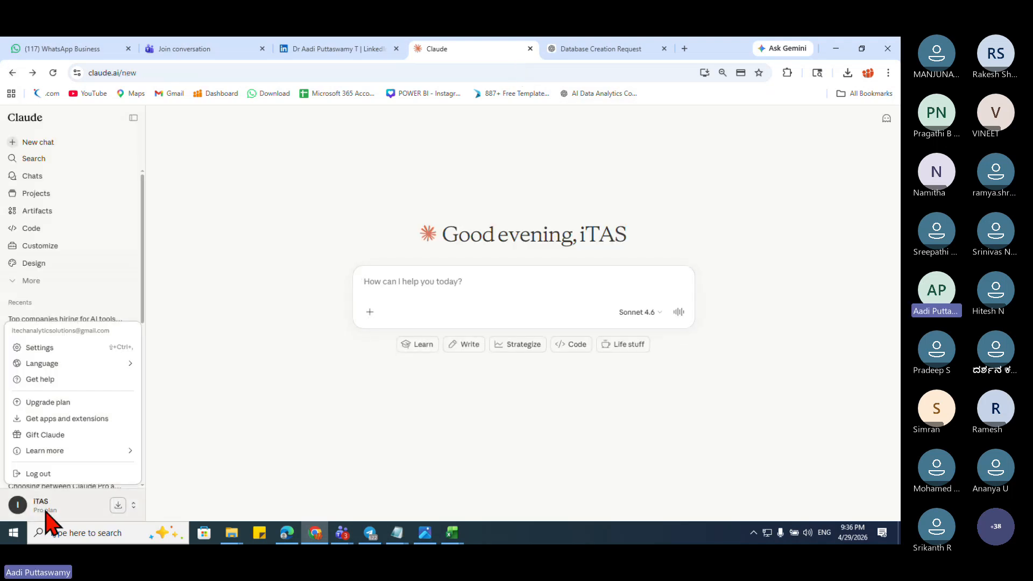
{"action": "left_click", "coordinate": [43, 348]}
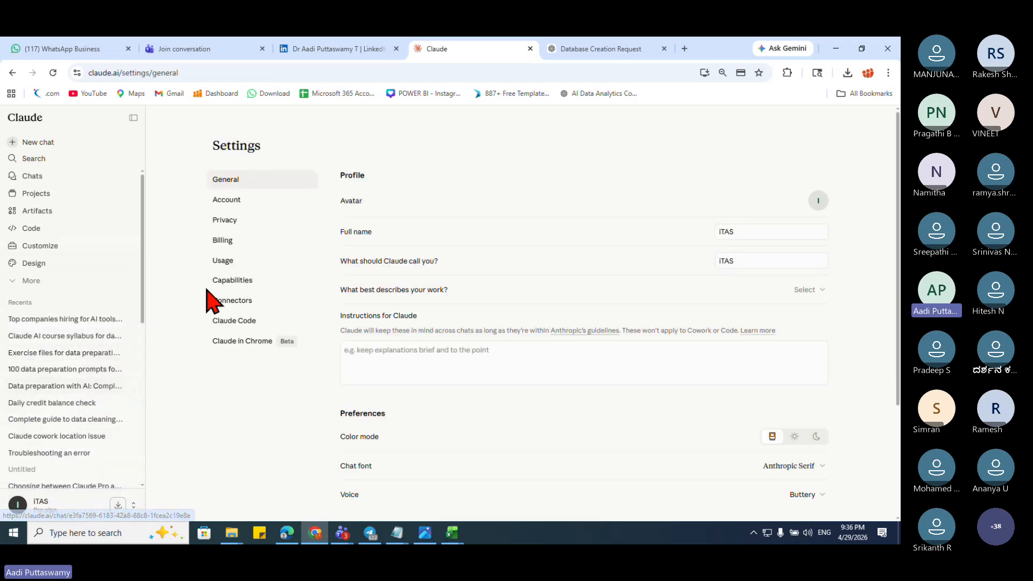
{"action": "left_click", "coordinate": [218, 262]}
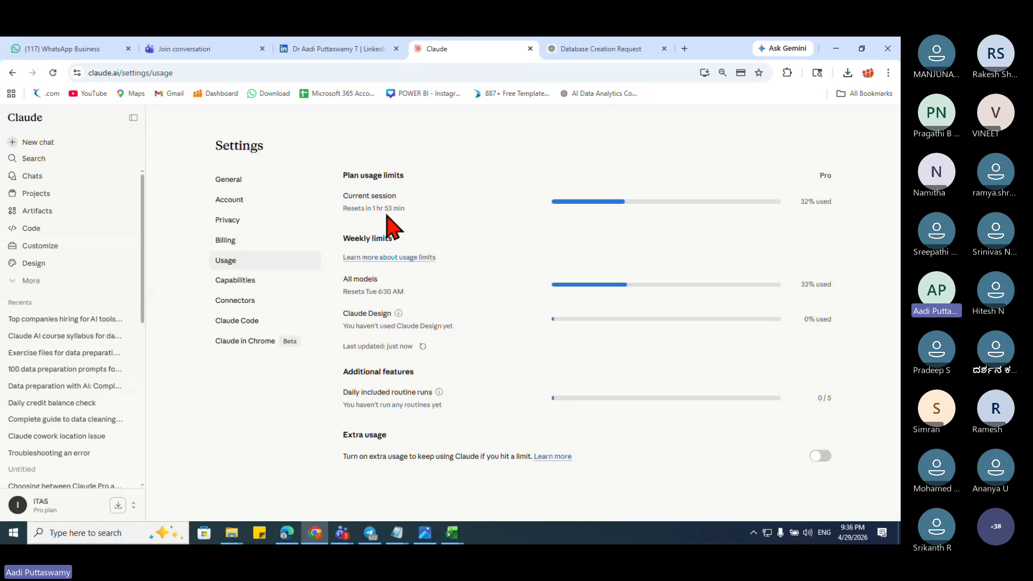
{"action": "left_click_drag", "start_coordinate": [365, 208], "coordinate": [401, 208]}
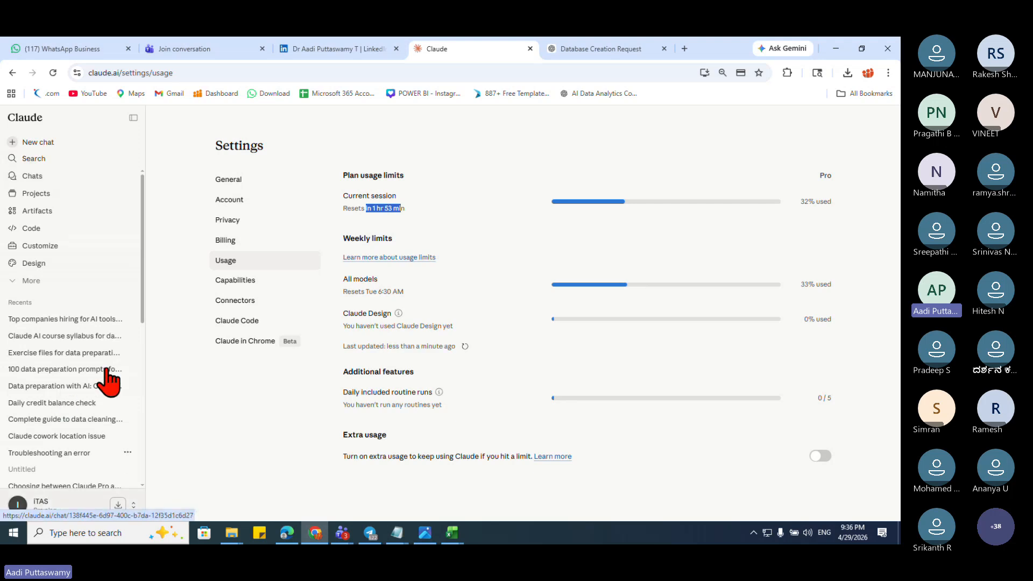
Step: Start a new Claude chat and switch to the ChatGPT 'Database Creation Request' tab
{"action": "left_click", "coordinate": [133, 117]}
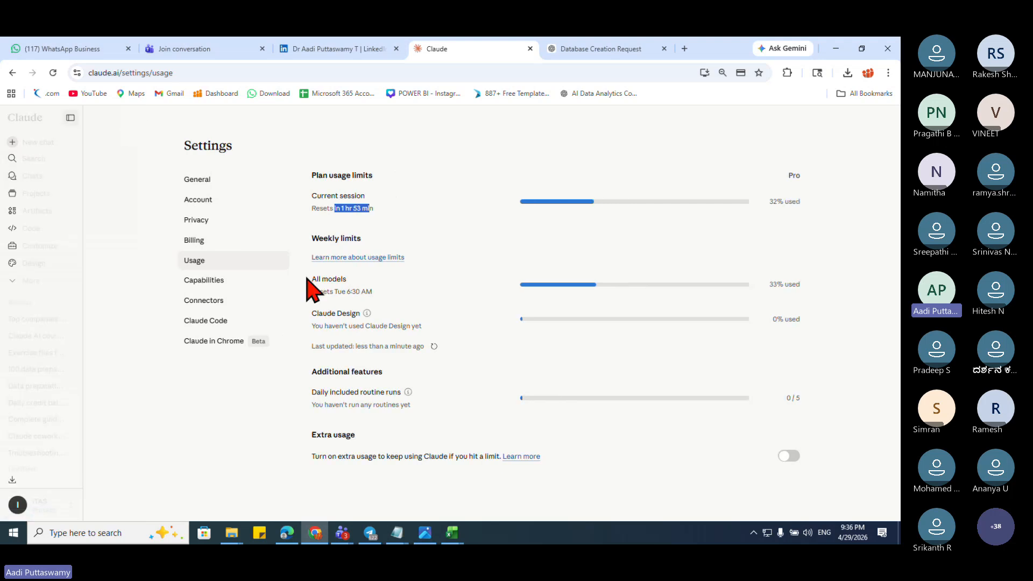
{"action": "left_click", "coordinate": [12, 141]}
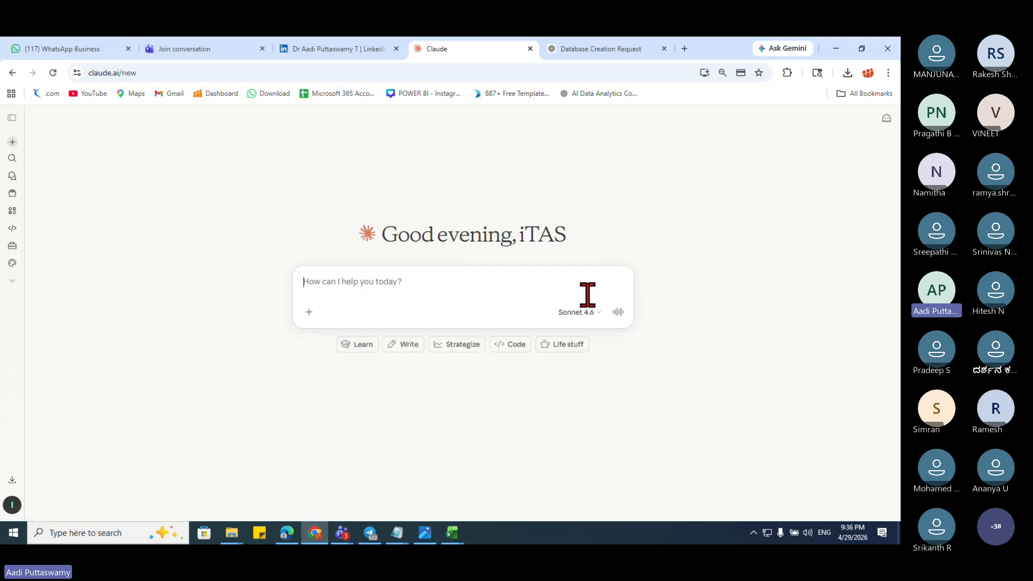
{"action": "left_click", "coordinate": [595, 49]}
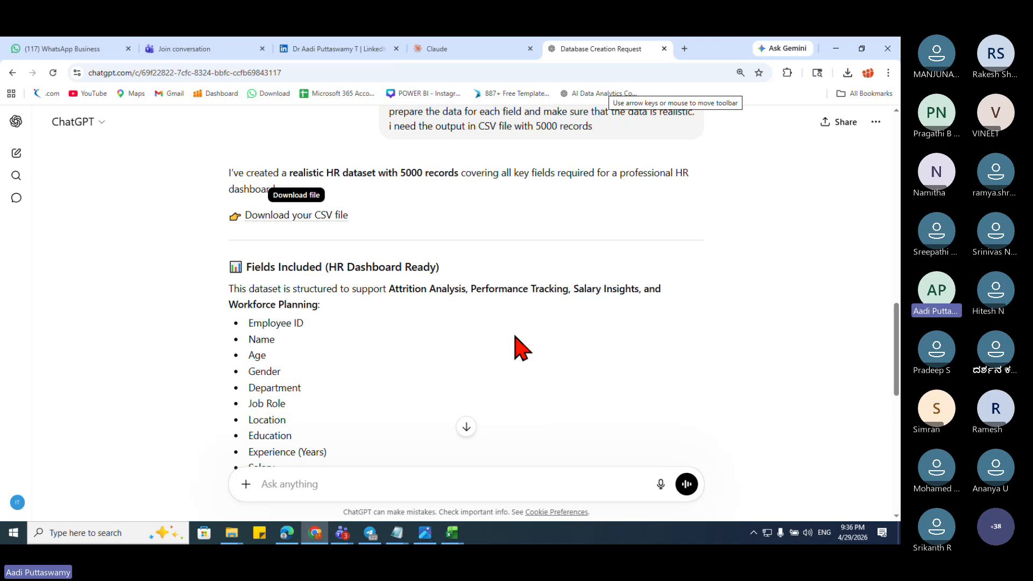
Step: Minimize the browser and refresh the desktop
{"action": "left_click", "coordinate": [841, 49]}
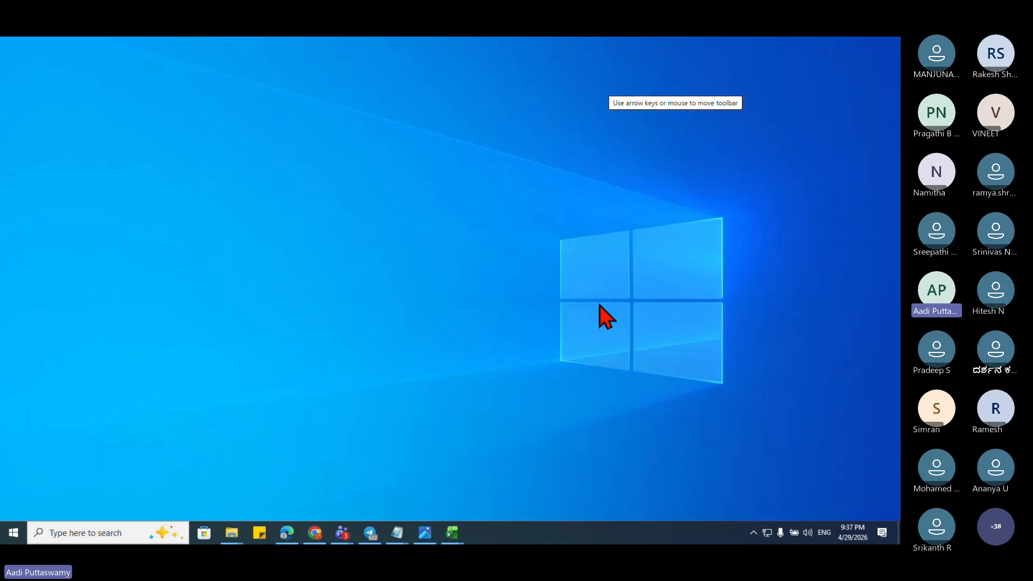
{"action": "right_click", "coordinate": [415, 257]}
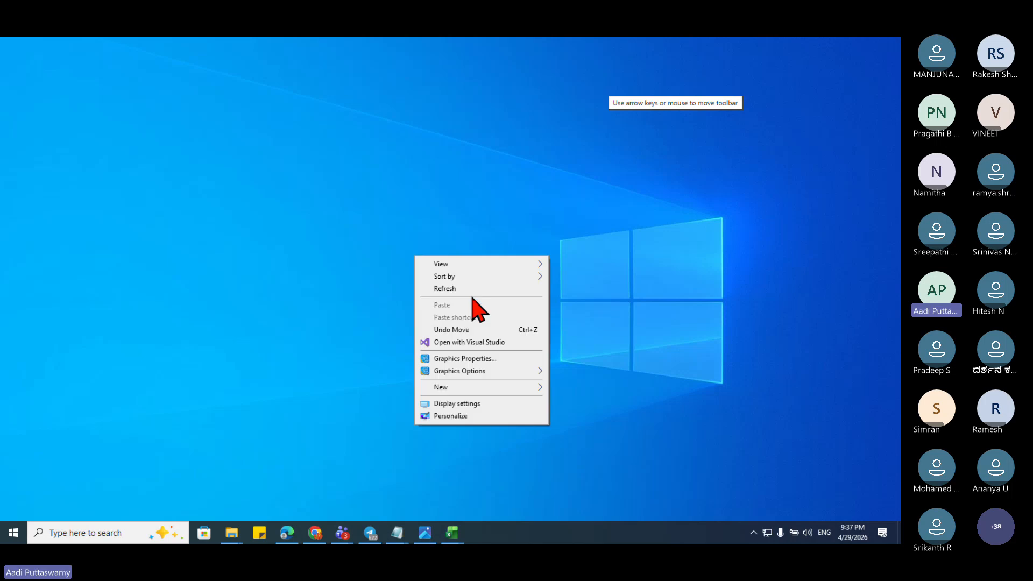
{"action": "left_click", "coordinate": [472, 290]}
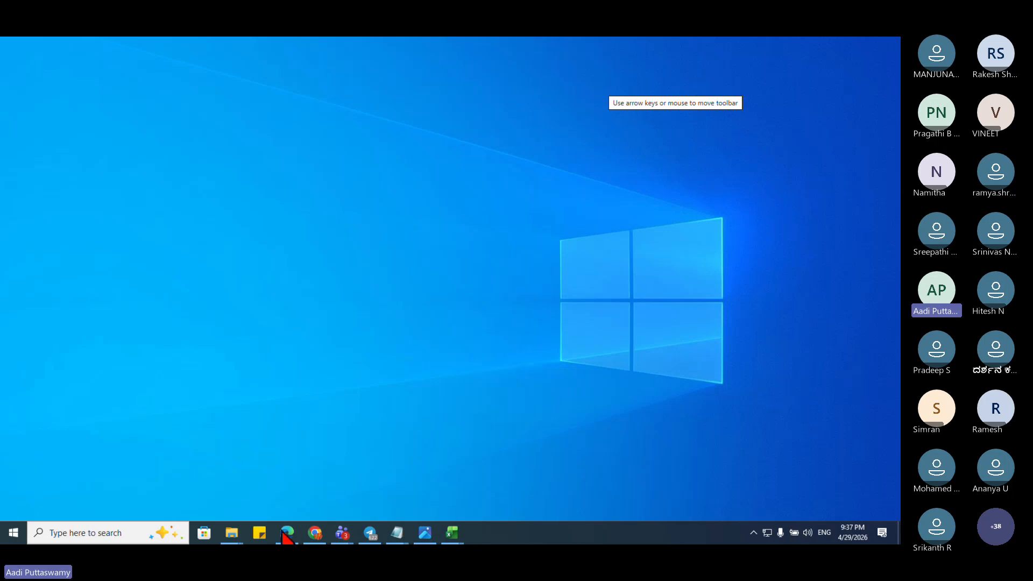
Step: Open 'PowerBI, Excel, Python Dashboards,Projects.pdf' from the Session 01 folder, keeping its name unchanged
{"action": "mouse_move", "coordinate": [231, 532]}
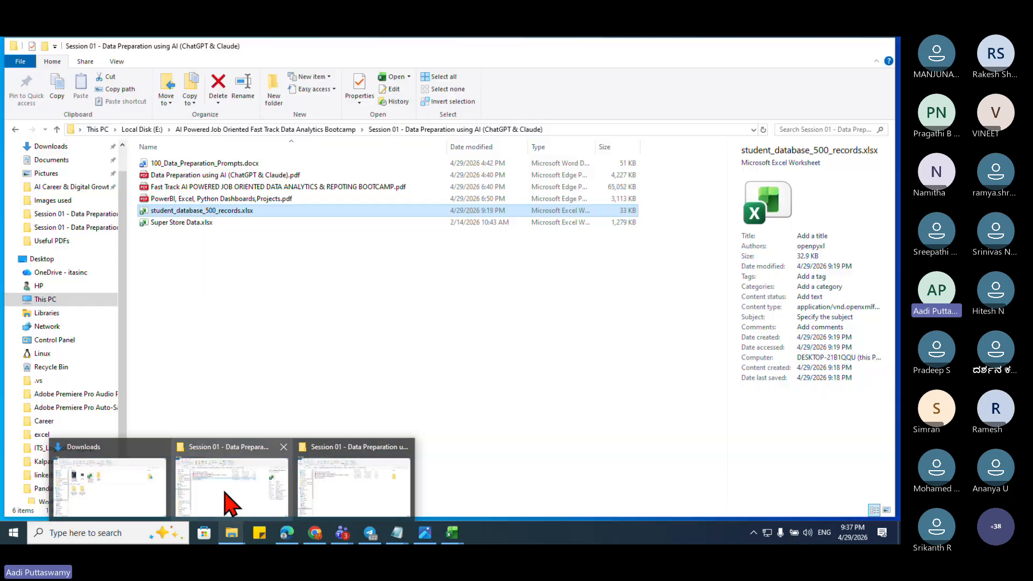
{"action": "left_click", "coordinate": [235, 503]}
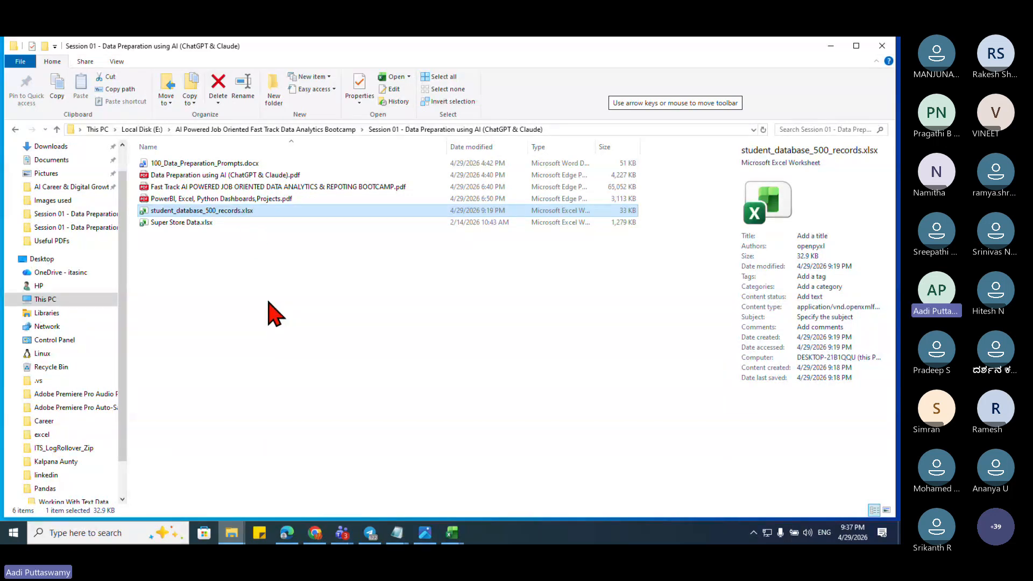
{"action": "left_click", "coordinate": [227, 199]}
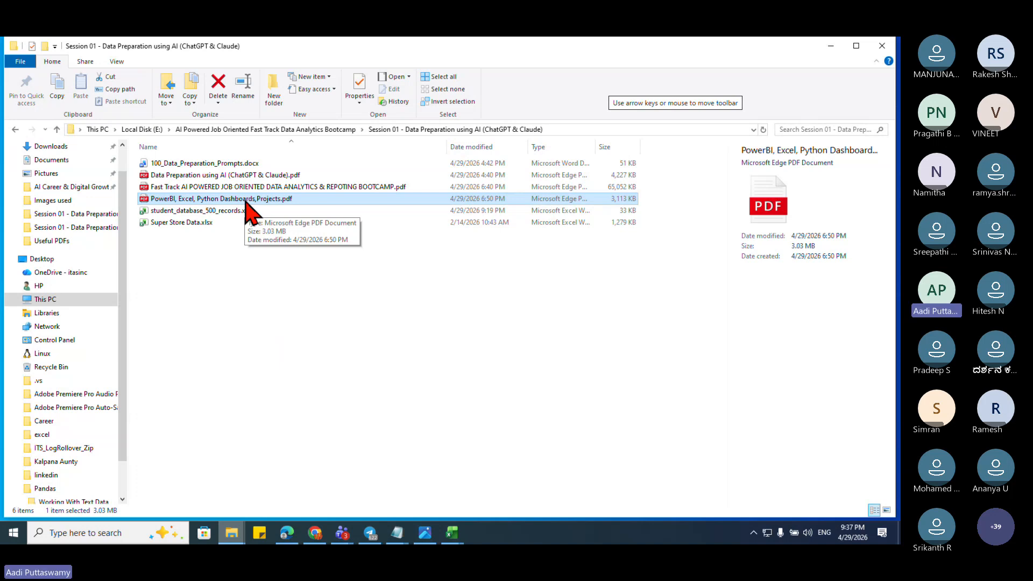
{"action": "left_click", "coordinate": [245, 200]}
{"action": "left_click", "coordinate": [246, 199]}
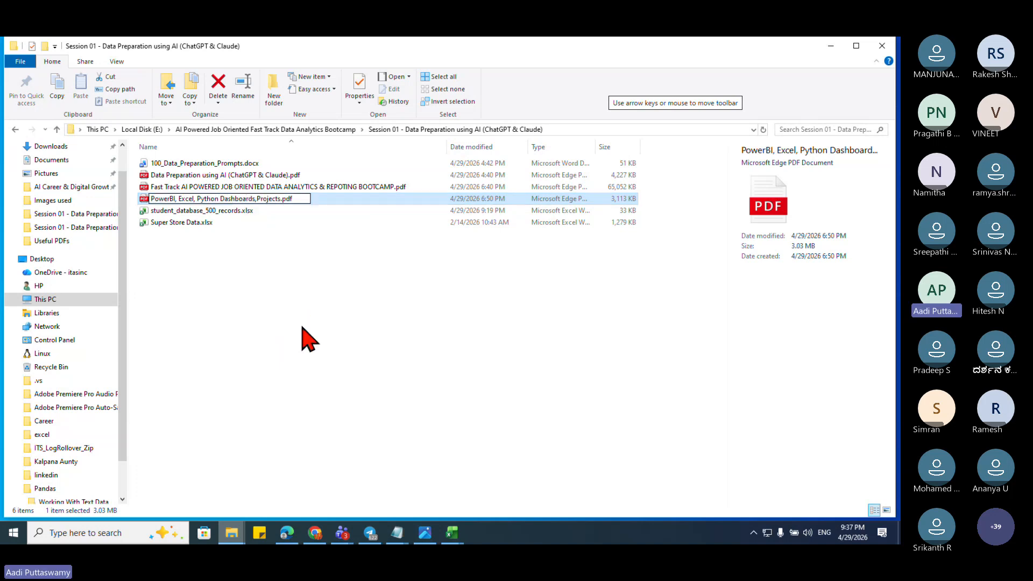
{"action": "key", "text": "Return"}
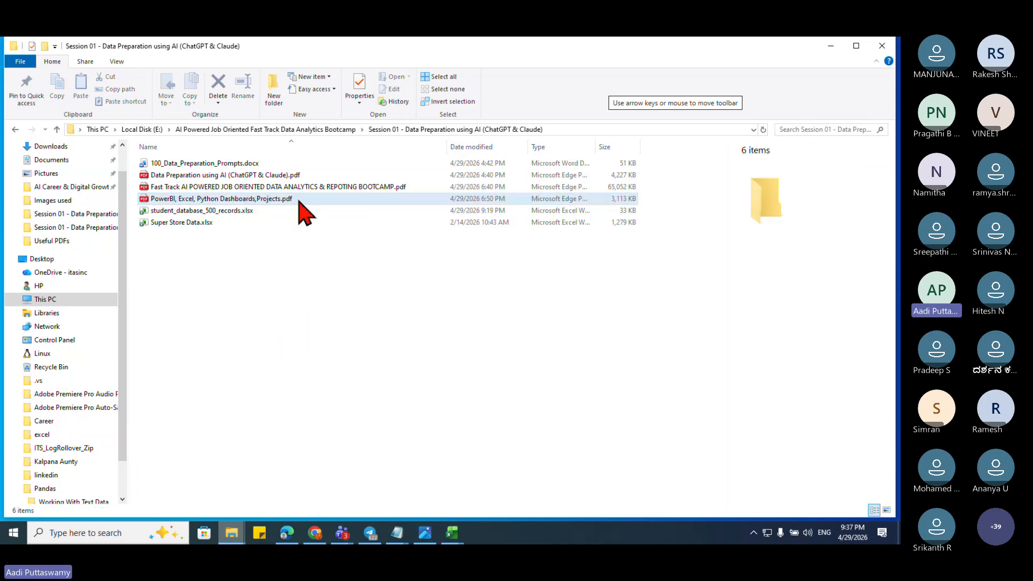
{"action": "key", "text": "Return"}
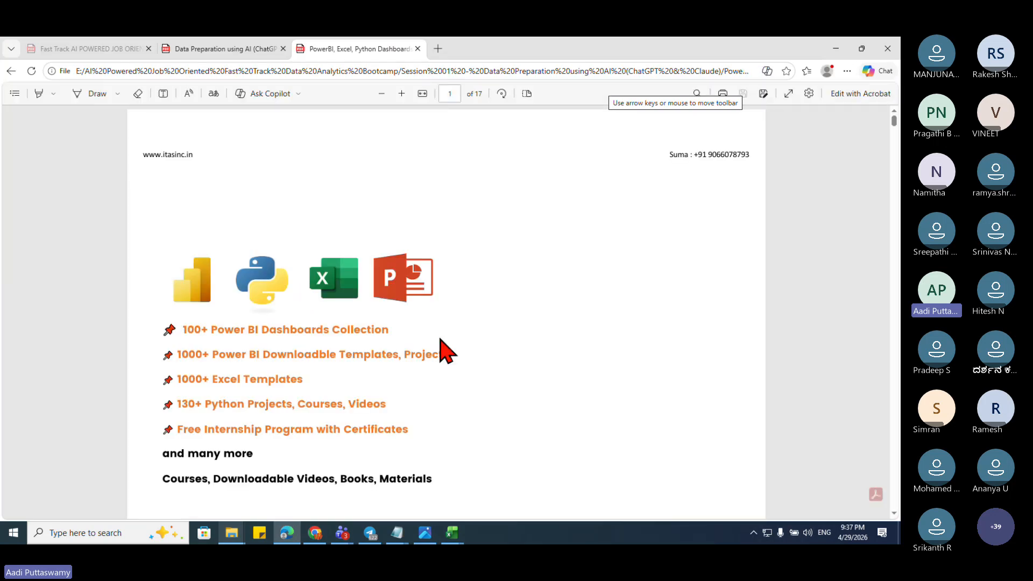
Step: Scroll the PDF's project table to row 13 and follow the Complaints Analysis dashboard link
{"action": "scroll", "coordinate": [463, 349], "scroll_direction": "down", "scroll_amount": 3}
{"action": "scroll", "coordinate": [481, 361], "scroll_direction": "down", "scroll_amount": 10}
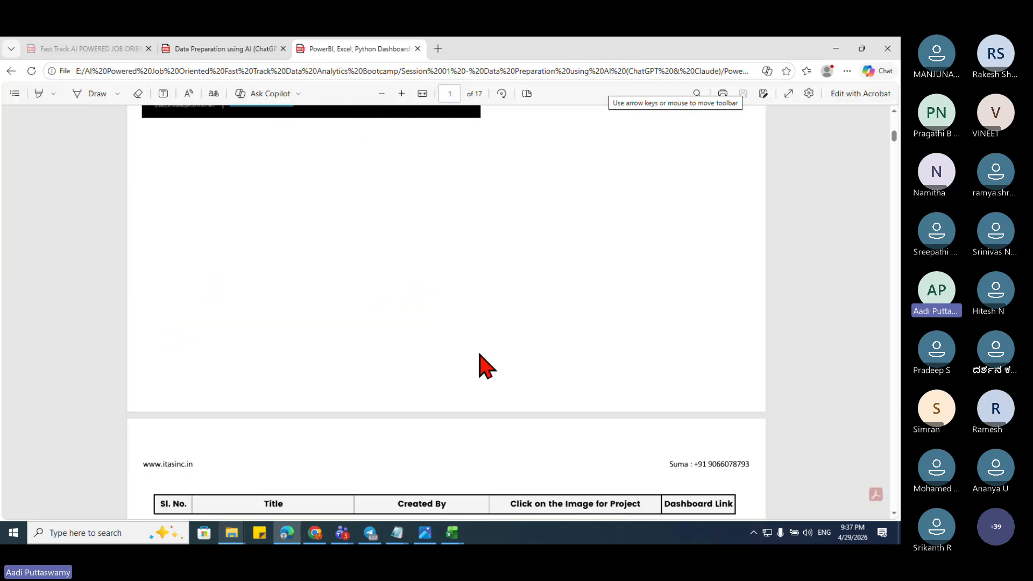
{"action": "scroll", "coordinate": [482, 362], "scroll_direction": "down", "scroll_amount": 2}
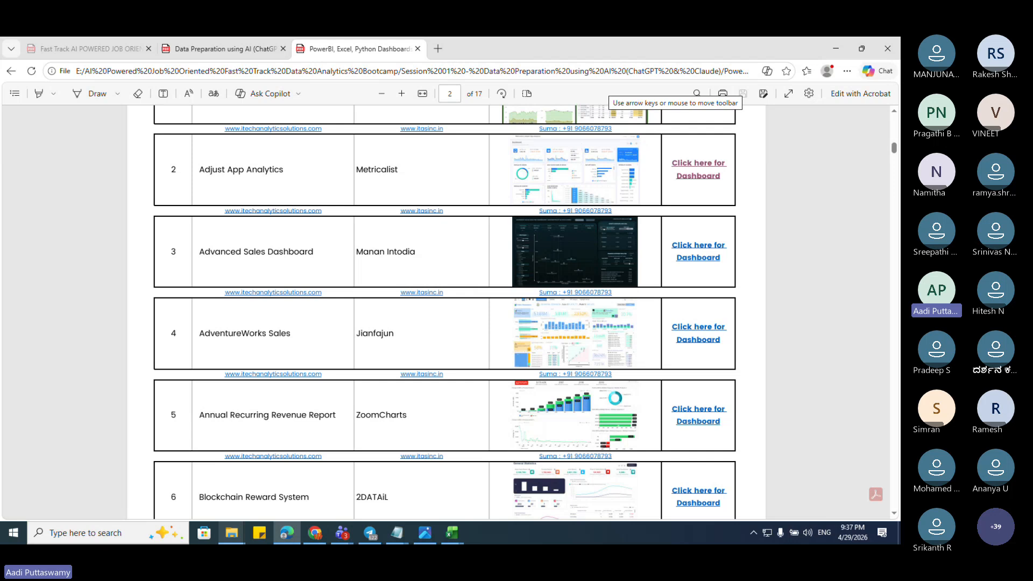
{"action": "scroll", "coordinate": [512, 516], "scroll_direction": "down", "scroll_amount": 2}
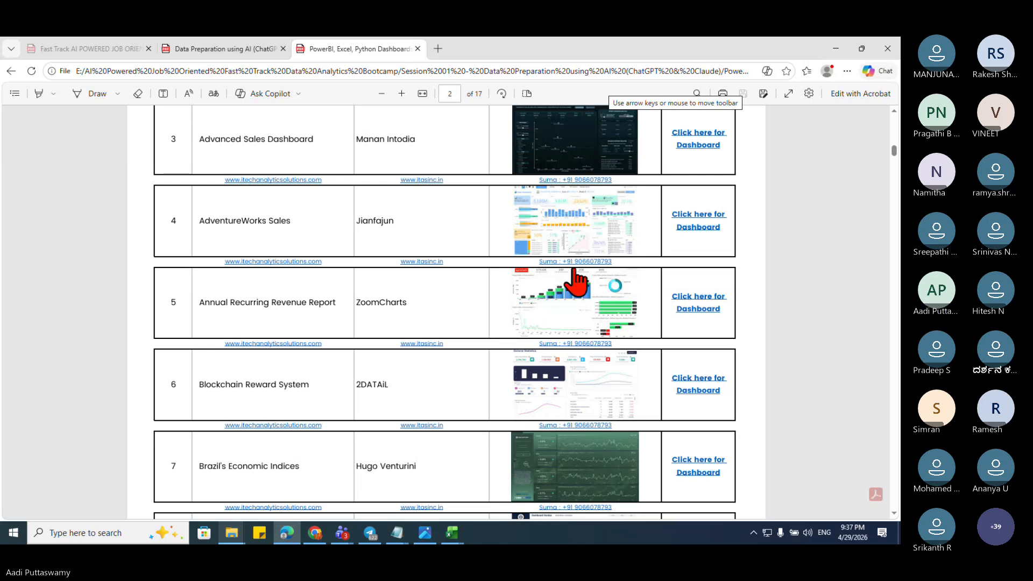
{"action": "scroll", "coordinate": [574, 328], "scroll_direction": "down", "scroll_amount": 4}
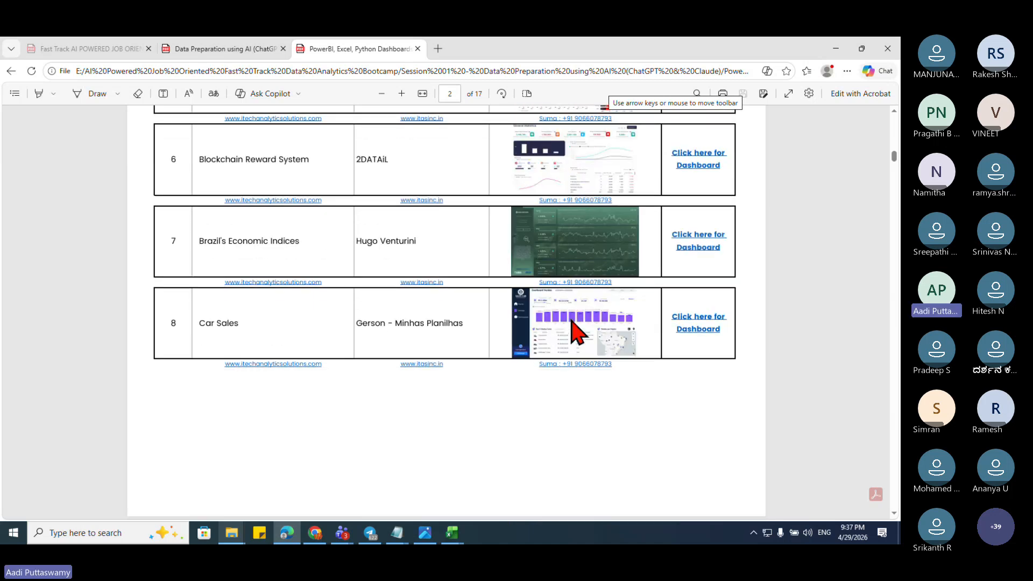
{"action": "scroll", "coordinate": [573, 328], "scroll_direction": "down", "scroll_amount": 4}
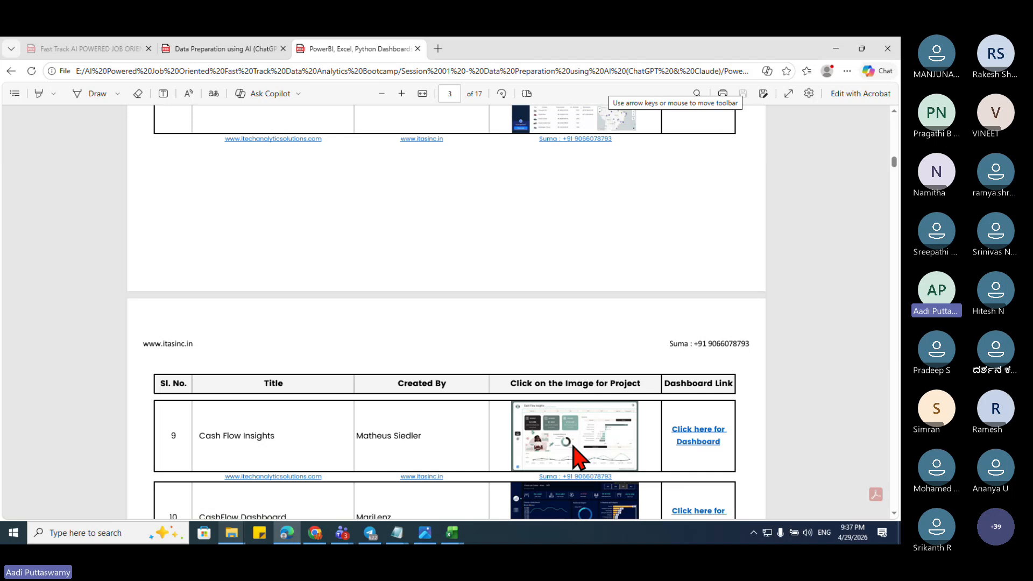
{"action": "scroll", "coordinate": [576, 458], "scroll_direction": "down", "scroll_amount": 5}
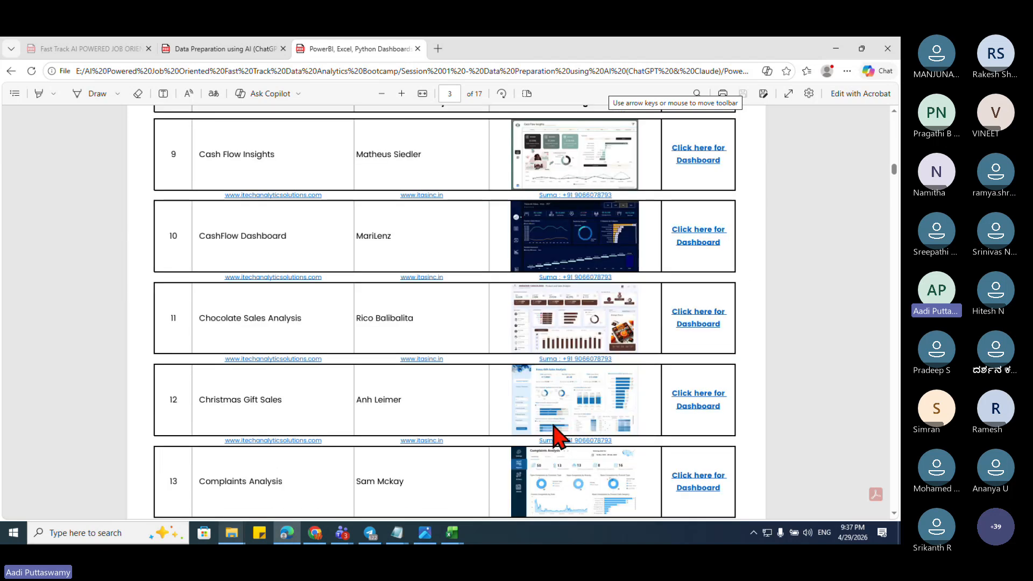
{"action": "scroll", "coordinate": [557, 437], "scroll_direction": "down", "scroll_amount": 2}
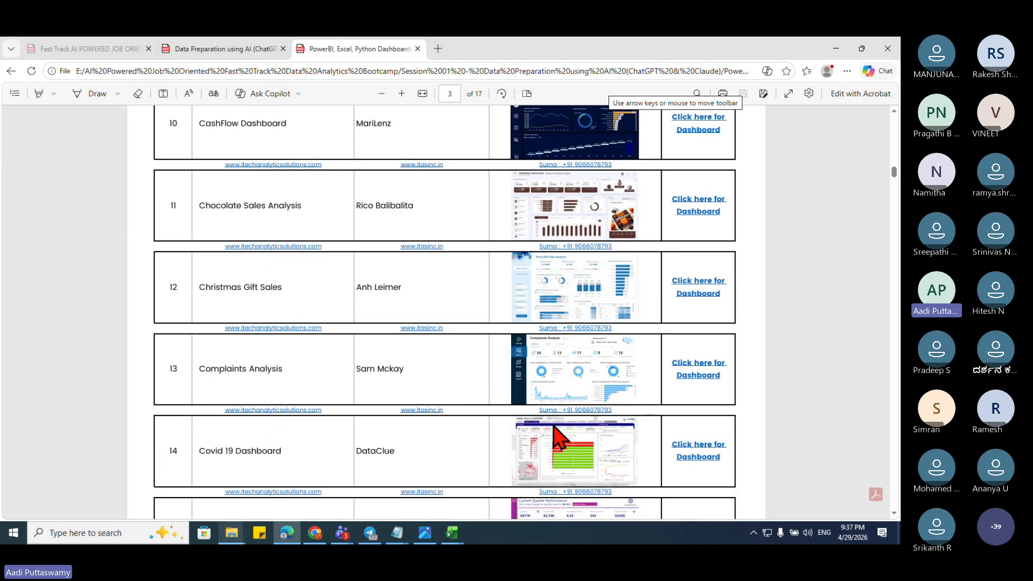
{"action": "scroll", "coordinate": [557, 437], "scroll_direction": "down", "scroll_amount": 3}
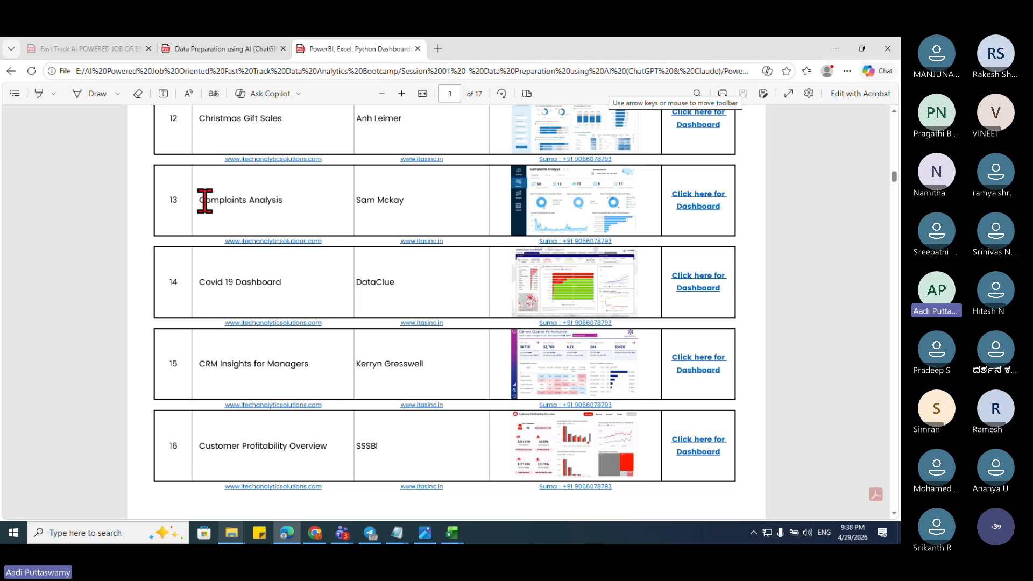
{"action": "left_click_drag", "start_coordinate": [203, 200], "coordinate": [279, 200]}
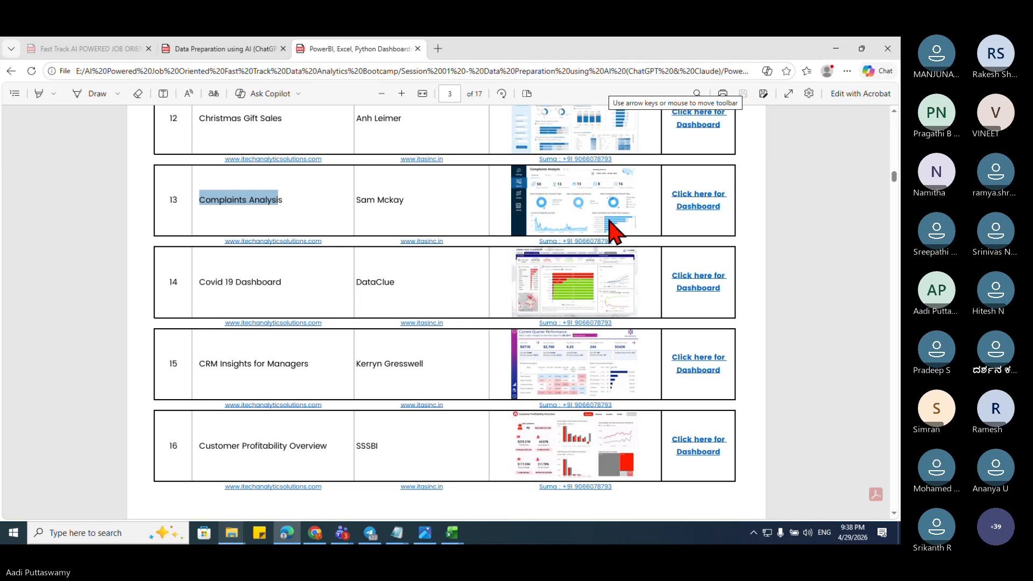
{"action": "left_click", "coordinate": [694, 208]}
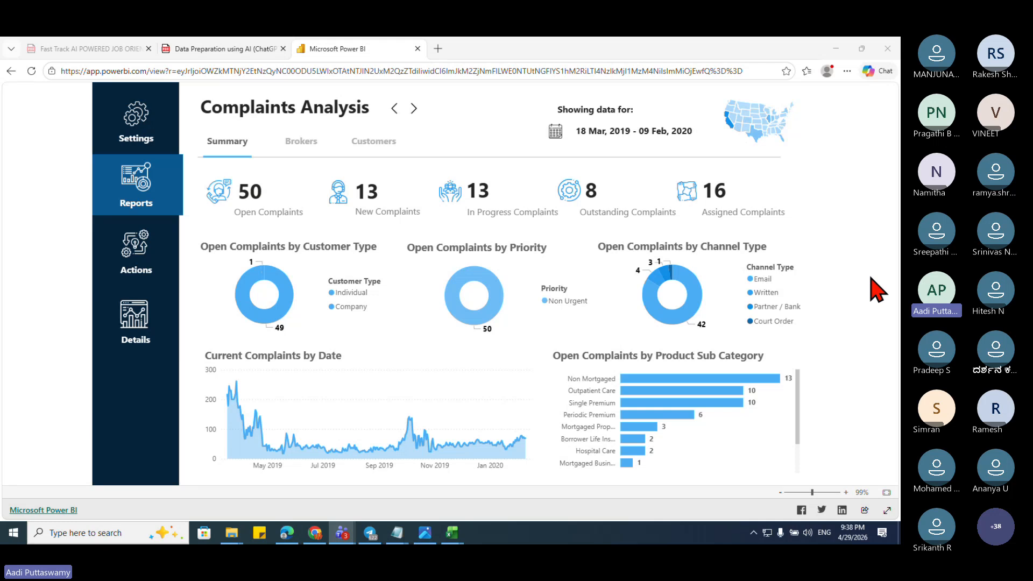
Step: Switch the Complaints Analysis report from its Summary page to the Complaints Details page
{"action": "left_click", "coordinate": [168, 266]}
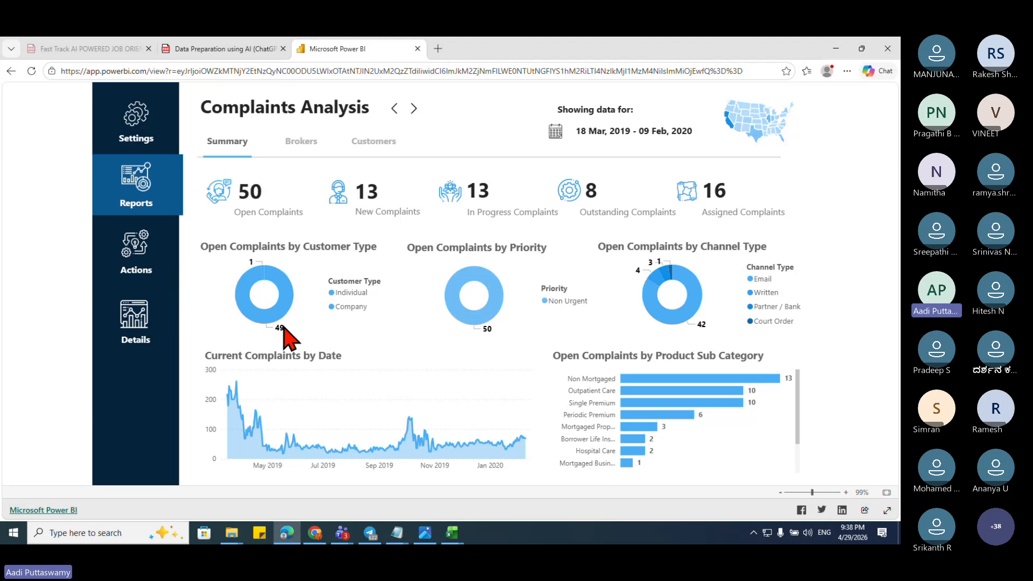
{"action": "left_click", "coordinate": [139, 252]}
{"action": "left_click", "coordinate": [138, 323]}
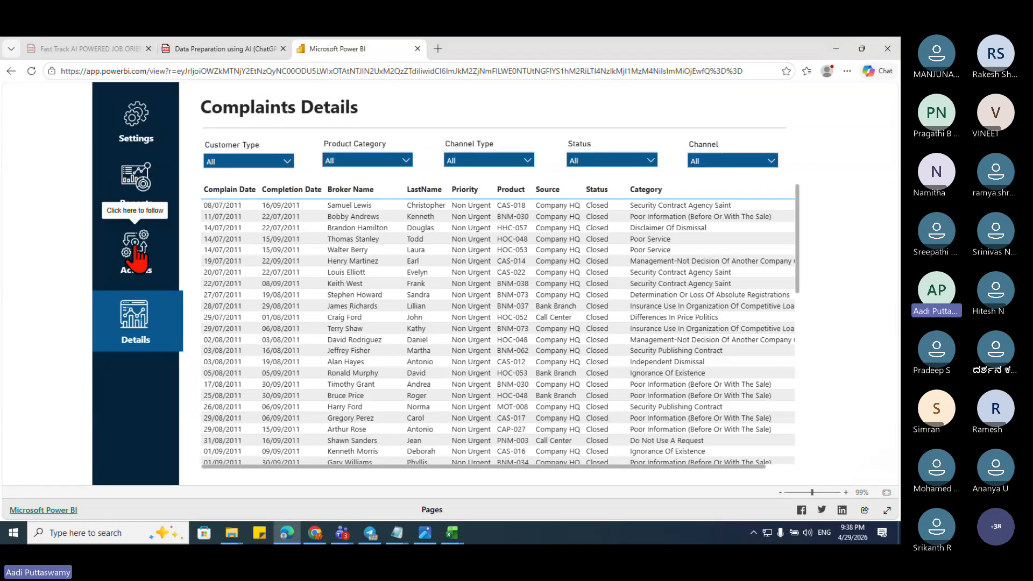
Step: Browse the report's Action Plans, Details and summary pages, then show the desktop
{"action": "left_click", "coordinate": [138, 257]}
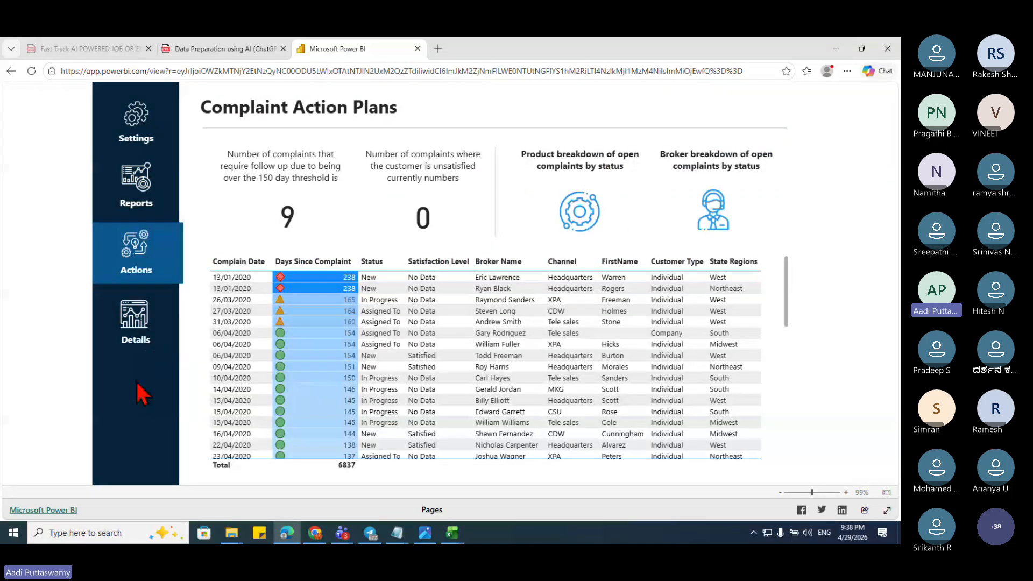
{"action": "left_click", "coordinate": [134, 325]}
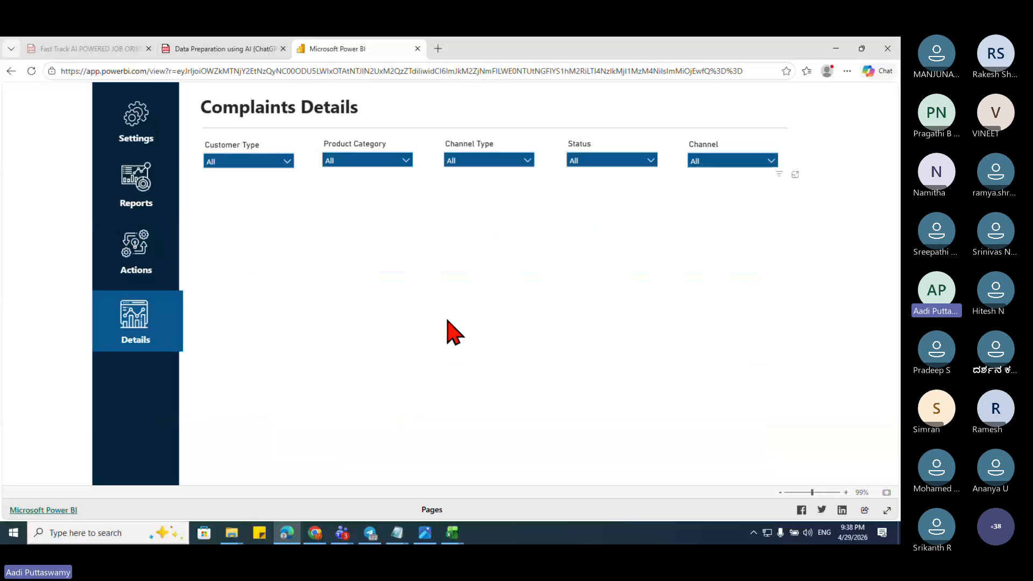
{"action": "scroll", "coordinate": [565, 387], "scroll_direction": "down", "scroll_amount": 5}
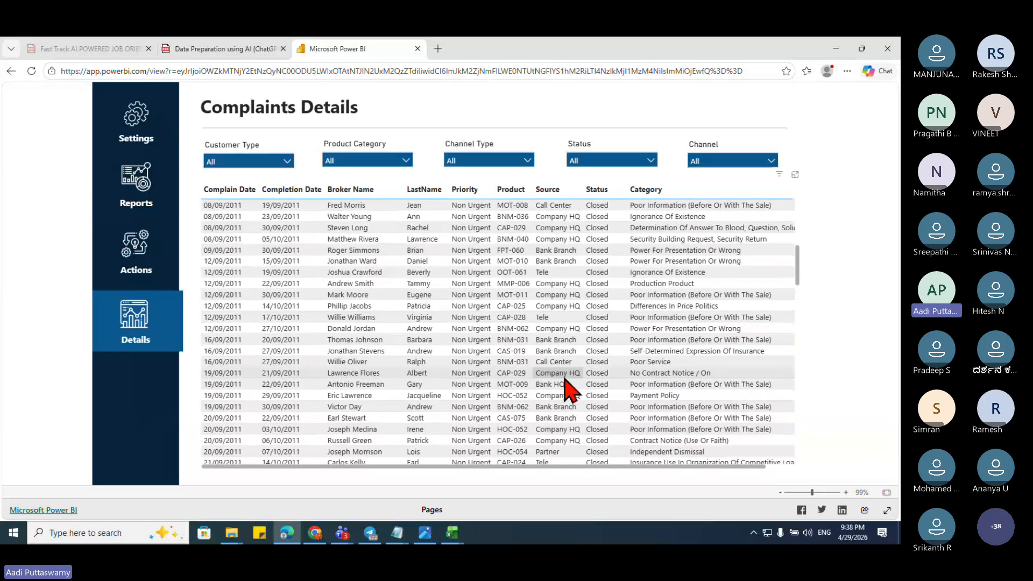
{"action": "scroll", "coordinate": [564, 388], "scroll_direction": "up", "scroll_amount": 5}
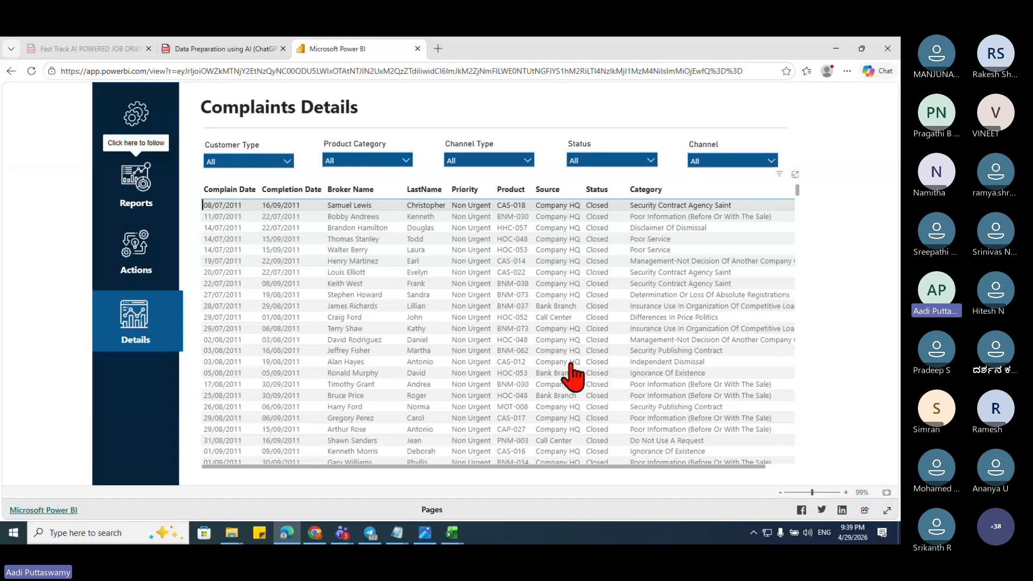
{"action": "left_click", "coordinate": [136, 185]}
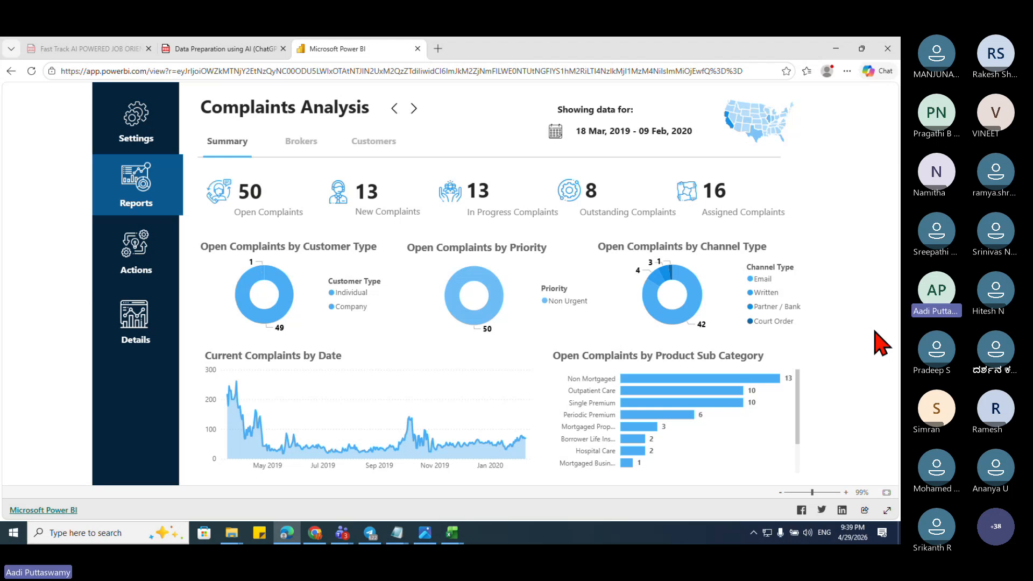
{"action": "key", "text": "super+d"}
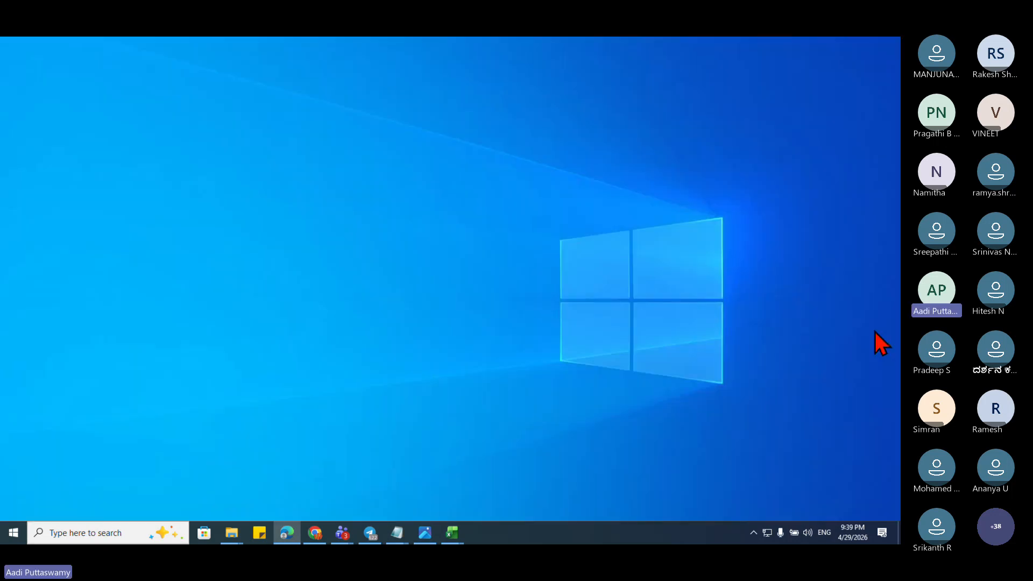
Step: Return to the ChatGPT HR dataset chat and paste the dashboard screenshot into the prompt box
{"action": "left_click", "coordinate": [321, 513]}
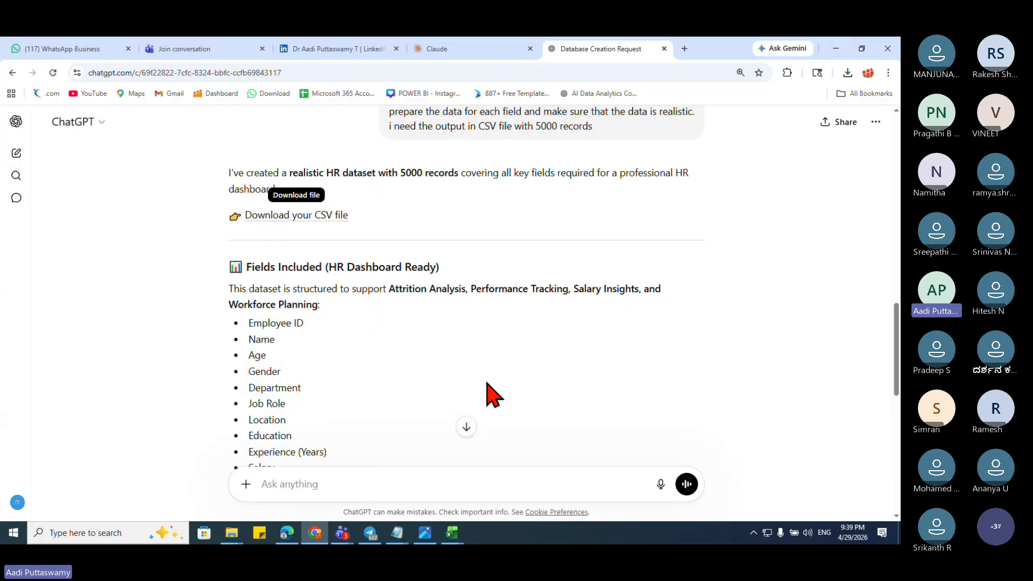
{"action": "scroll", "coordinate": [490, 396], "scroll_direction": "down", "scroll_amount": 15}
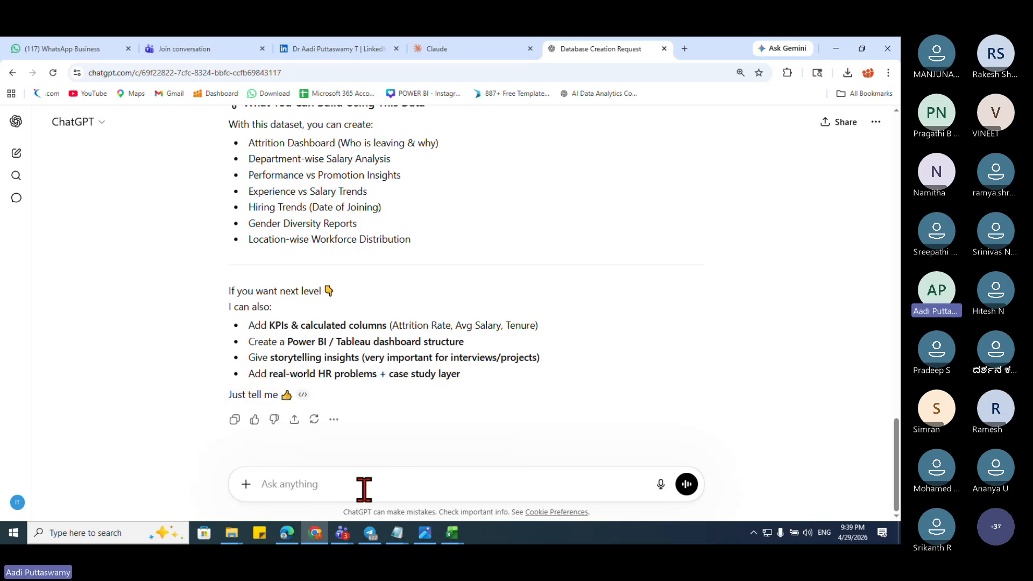
{"action": "key", "text": "ctrl+v"}
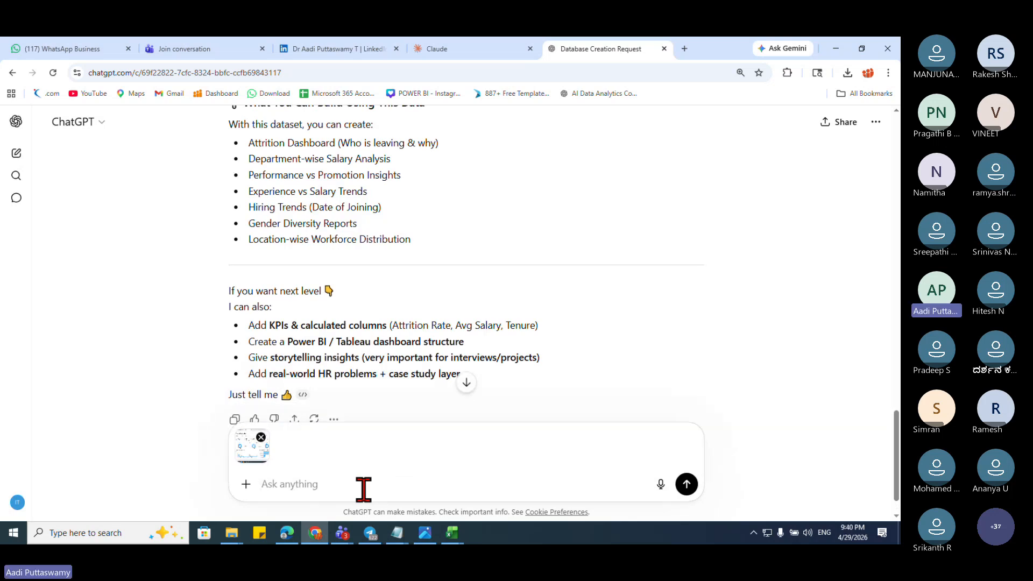
Step: Bring the Notepad prompt notes forward and review the HR data-preparation prompt
{"action": "mouse_move", "coordinate": [404, 530]}
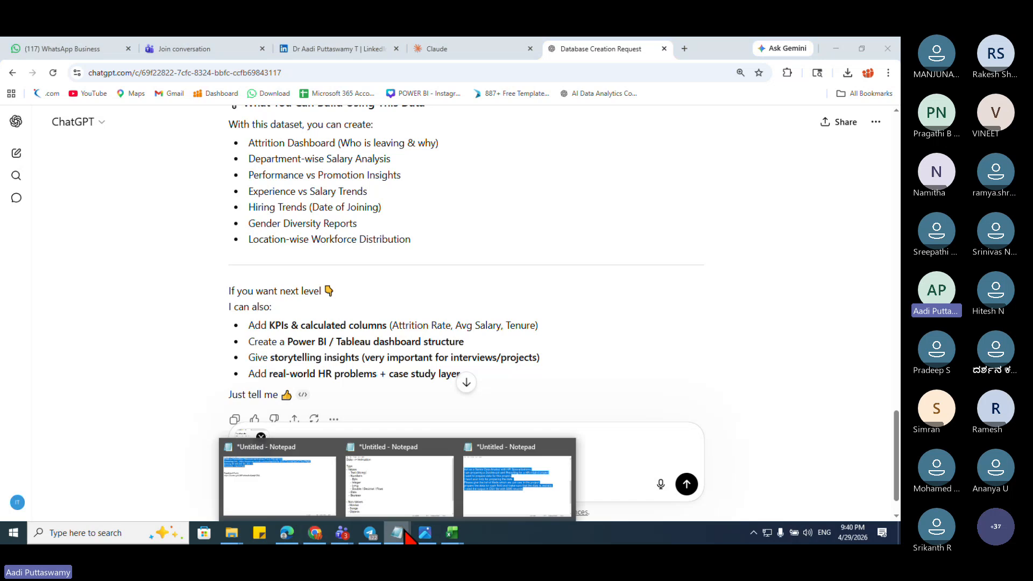
{"action": "left_click", "coordinate": [502, 507]}
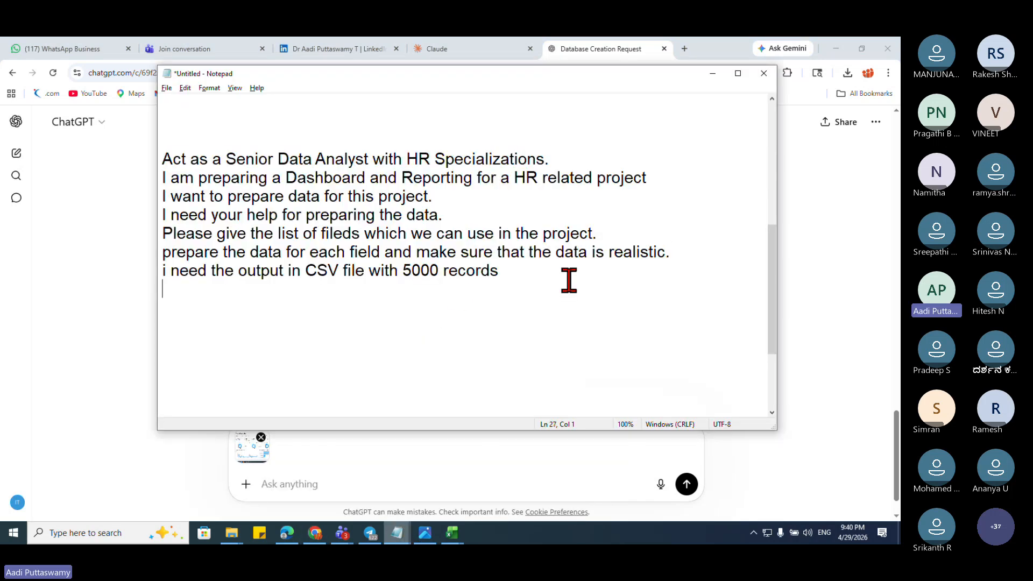
{"action": "left_click_drag", "start_coordinate": [567, 280], "coordinate": [141, 151]}
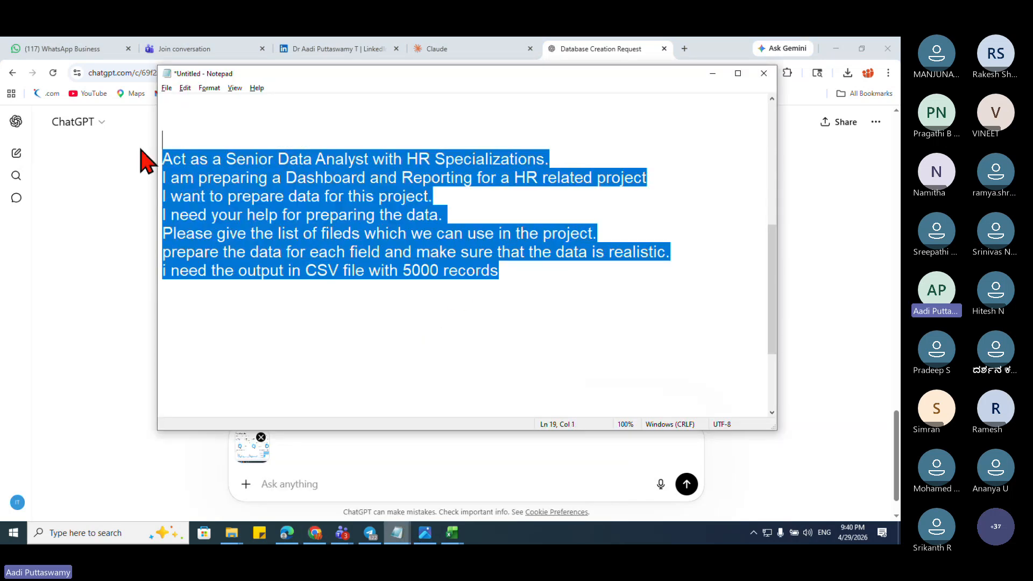
{"action": "left_click", "coordinate": [237, 232]}
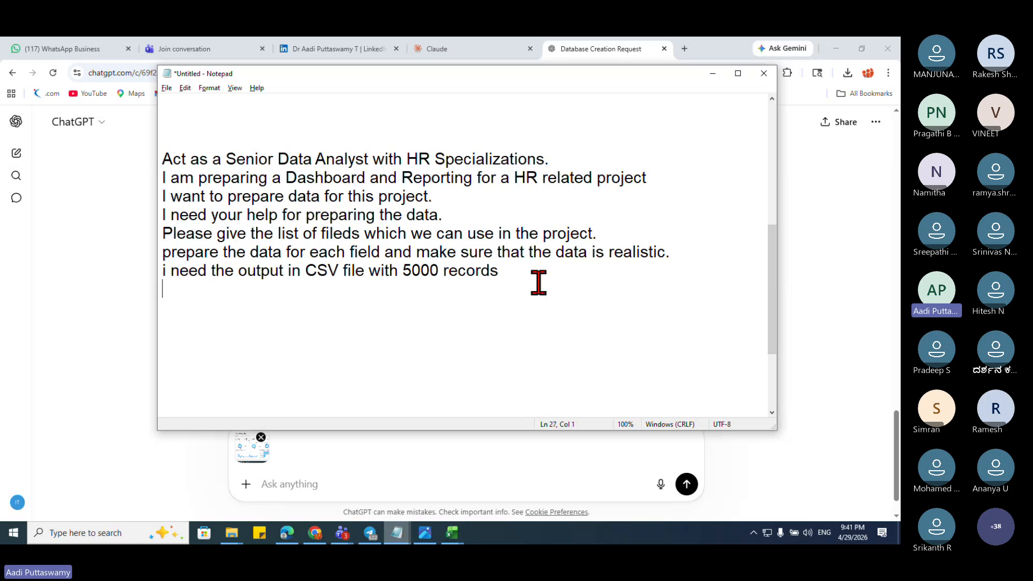
Step: Insert blank lines after the HR prompt's last line and place the cursor there
{"action": "left_click_drag", "start_coordinate": [537, 281], "coordinate": [155, 167]}
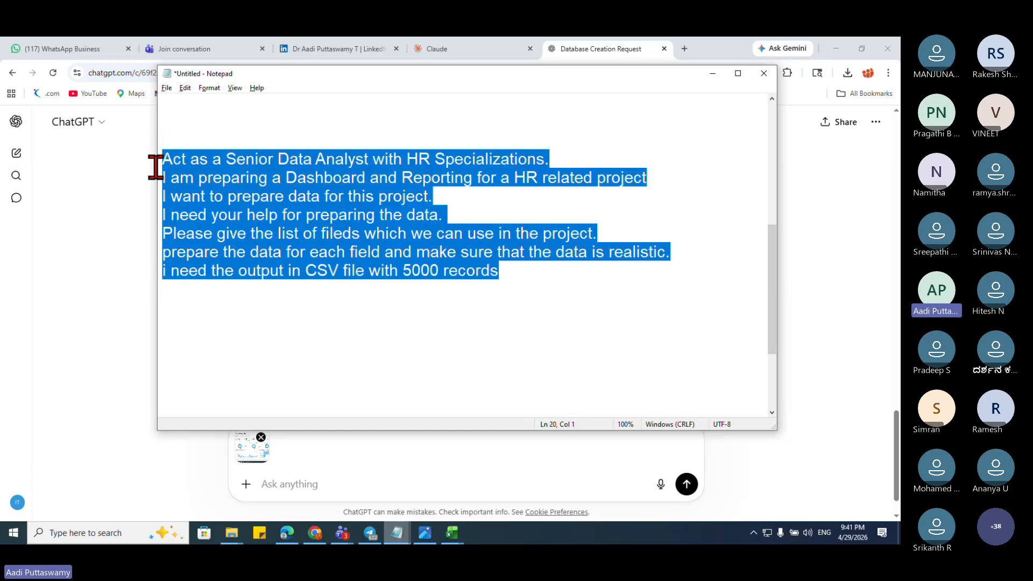
{"action": "left_click", "coordinate": [357, 241]}
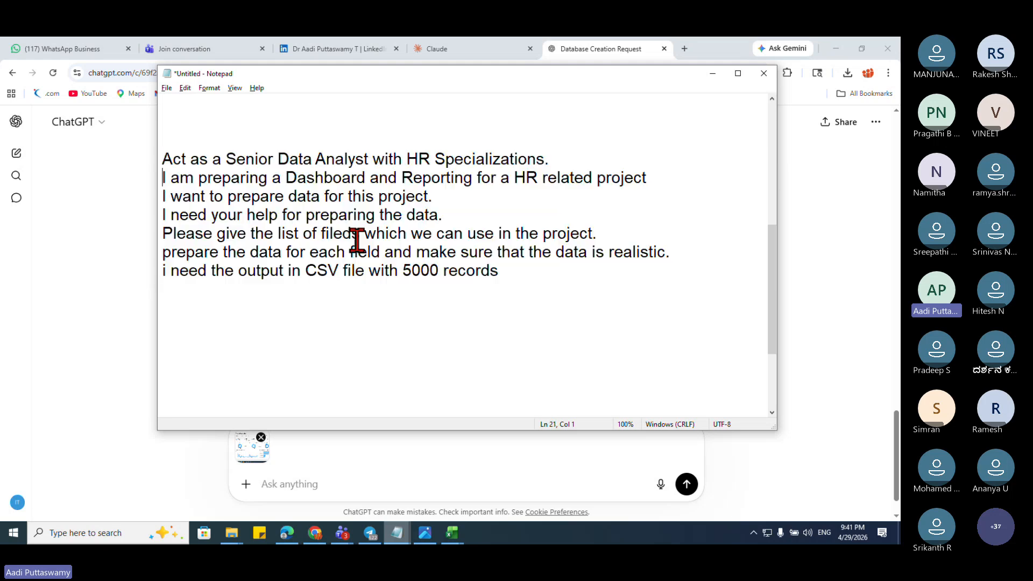
{"action": "left_click", "coordinate": [572, 276]}
{"action": "key", "text": "Return"}
{"action": "key", "text": "Return"}
{"action": "key", "text": "Return"}
{"action": "key", "text": "Return"}
{"action": "key", "text": "Return"}
{"action": "key", "text": "Return"}
{"action": "key", "text": "Return"}
{"action": "key", "text": "Return"}
{"action": "key", "text": "Return"}
{"action": "key", "text": "Return"}
{"action": "key", "text": "Return"}
{"action": "key", "text": "Return"}
{"action": "key", "text": "Return"}
{"action": "key", "text": "Return"}
{"action": "key", "text": "Return"}
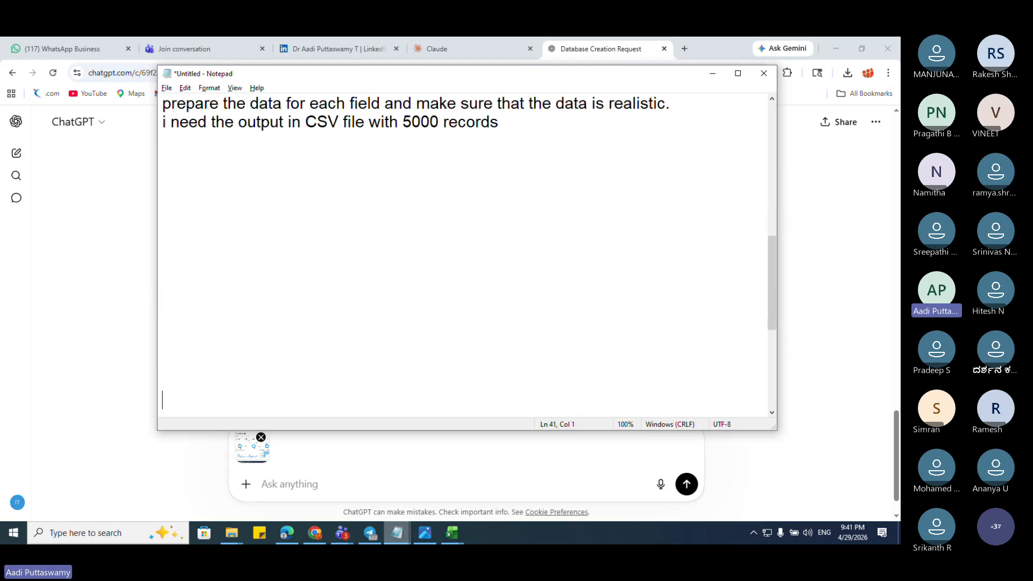
{"action": "left_click", "coordinate": [219, 180]}
Step: Start the new line with 'Act as a Senior Data Analyst' copied from the first prompt
{"action": "type", "text": "Act as a"}
{"action": "scroll", "coordinate": [463, 253], "scroll_direction": "up", "scroll_amount": 3}
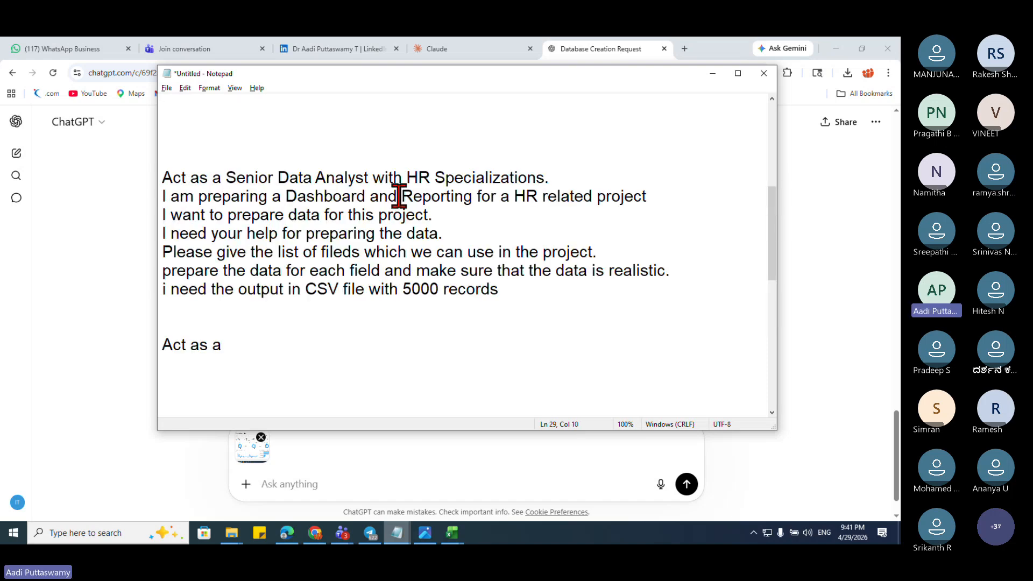
{"action": "left_click_drag", "start_coordinate": [372, 178], "coordinate": [137, 196]}
{"action": "key", "text": "ctrl+c"}
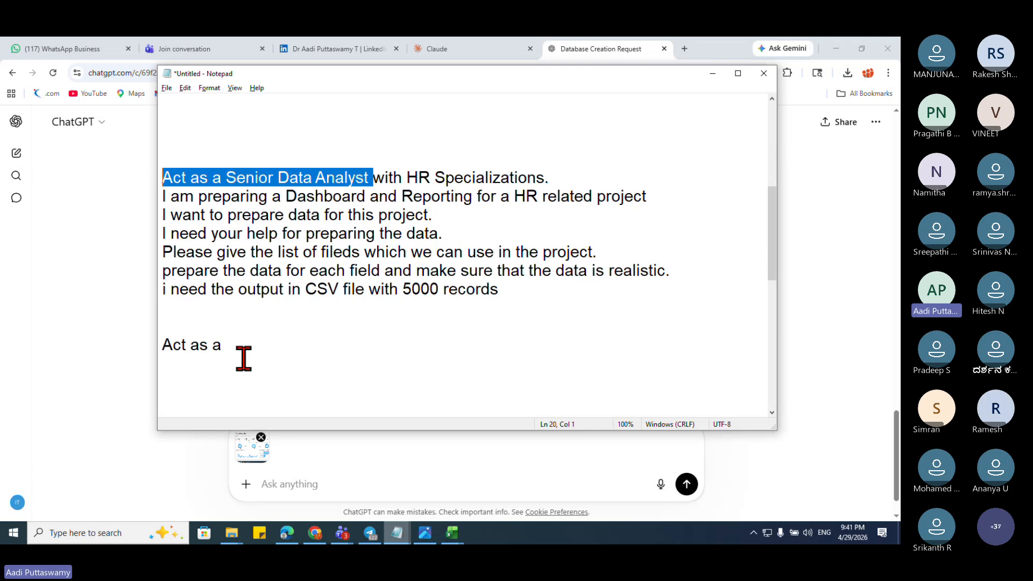
{"action": "left_click_drag", "start_coordinate": [229, 347], "coordinate": [162, 345]}
{"action": "key", "text": "ctrl+v"}
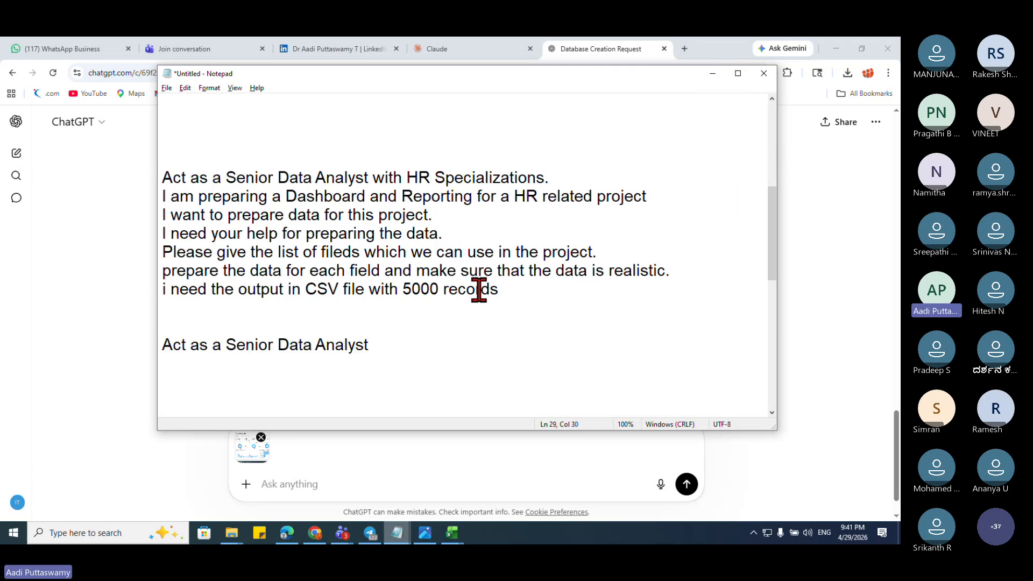
Step: Finish it as '...with Knowledge of Sentiment Analytics.' and begin a new line
{"action": "scroll", "coordinate": [506, 269], "scroll_direction": "down", "scroll_amount": 3}
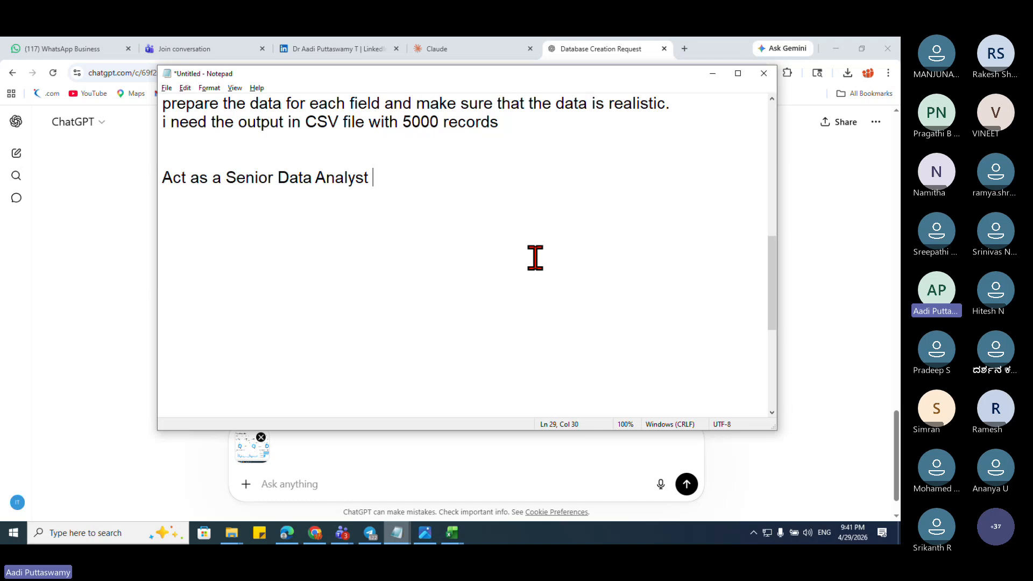
{"action": "type", "text": "with Knowl"}
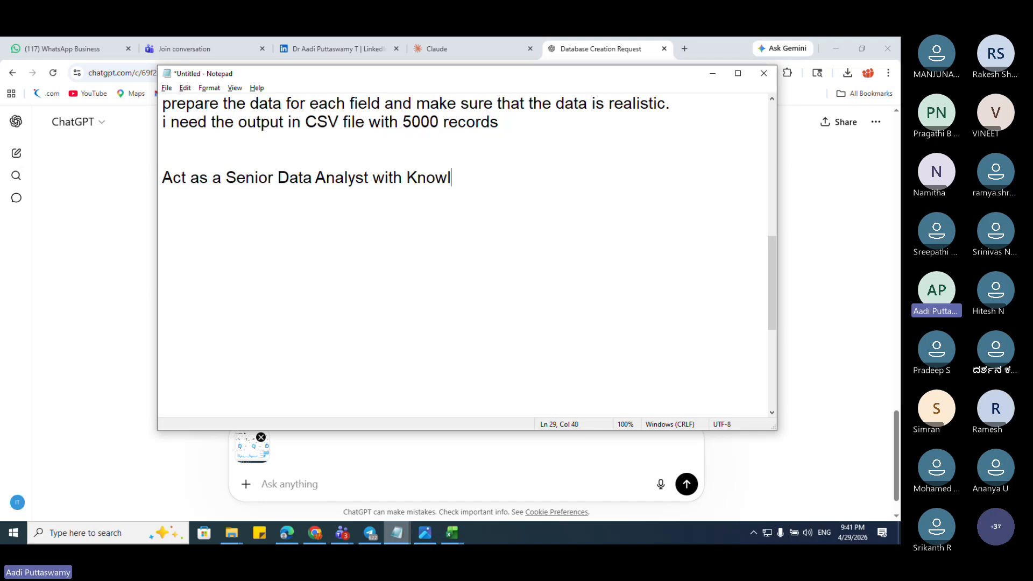
{"action": "type", "text": "edge of Sent"}
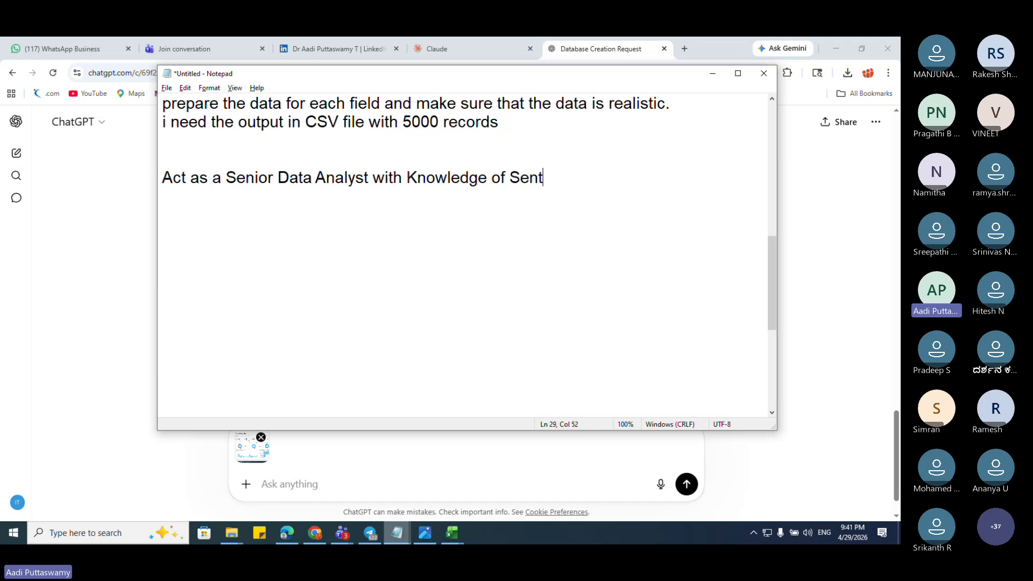
{"action": "type", "text": "iment Analytics"}
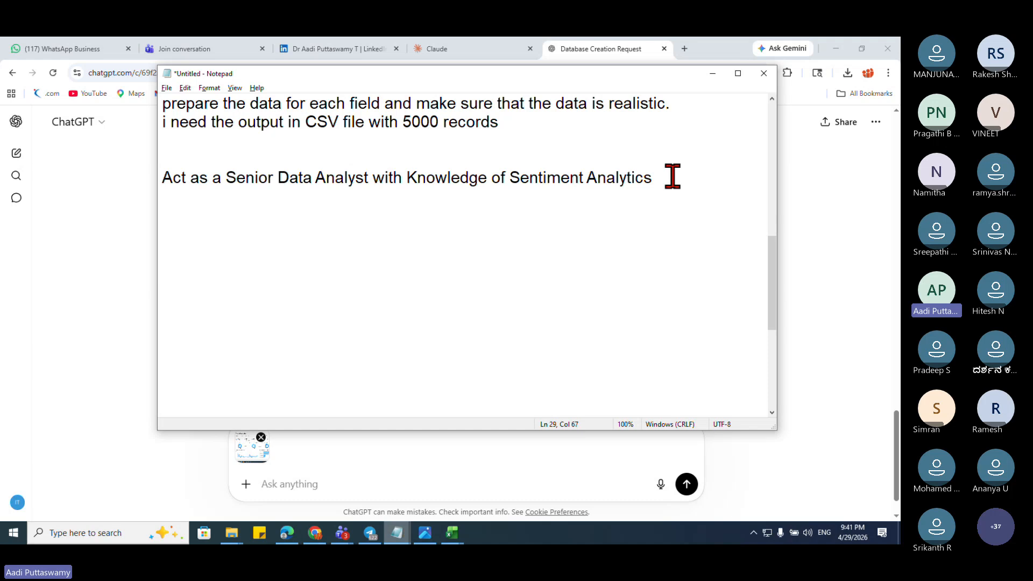
{"action": "left_click_drag", "start_coordinate": [671, 175], "coordinate": [115, 170]}
{"action": "left_click", "coordinate": [373, 177]}
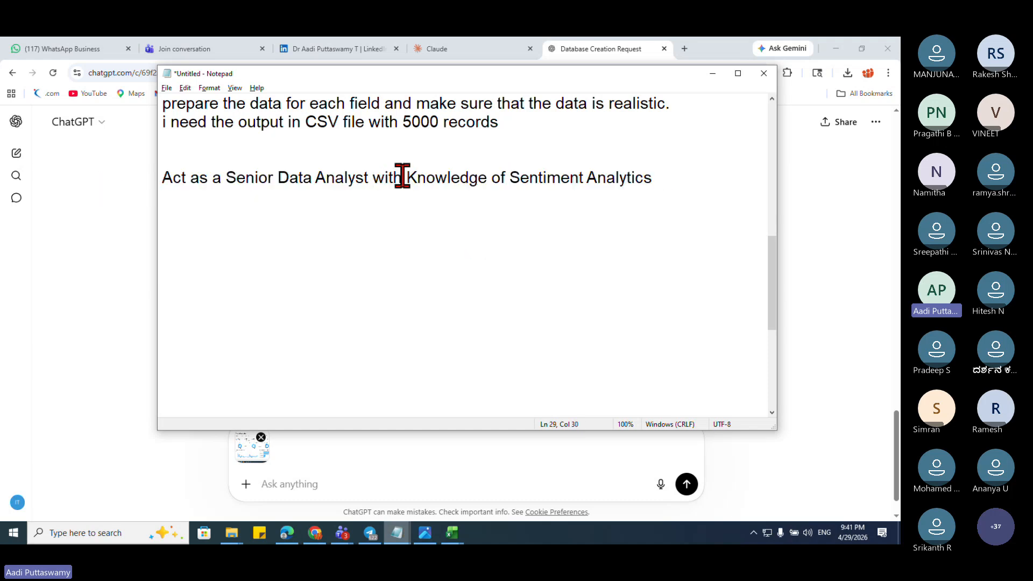
{"action": "left_click_drag", "start_coordinate": [376, 175], "coordinate": [157, 182]}
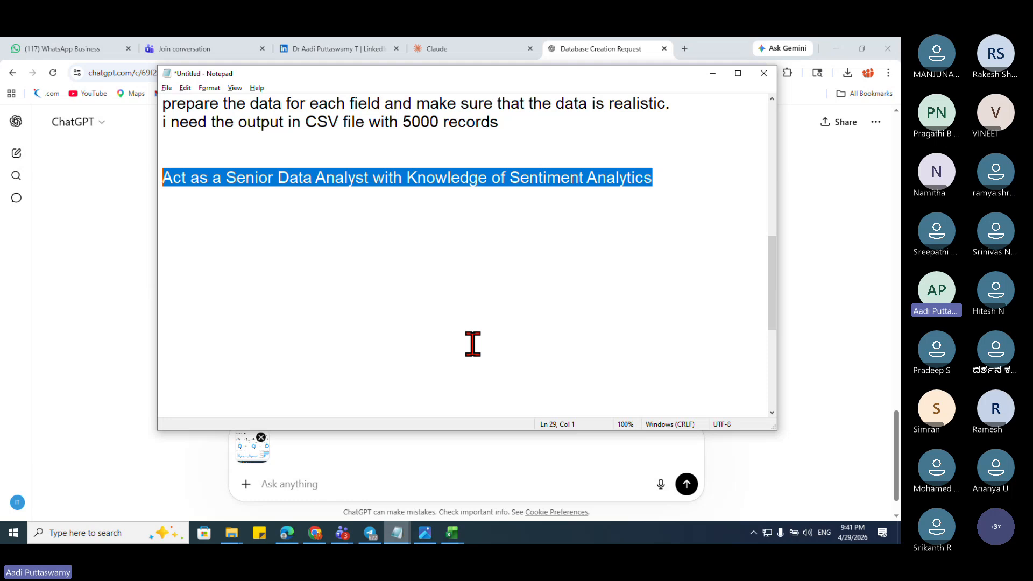
{"action": "key", "text": "End"}
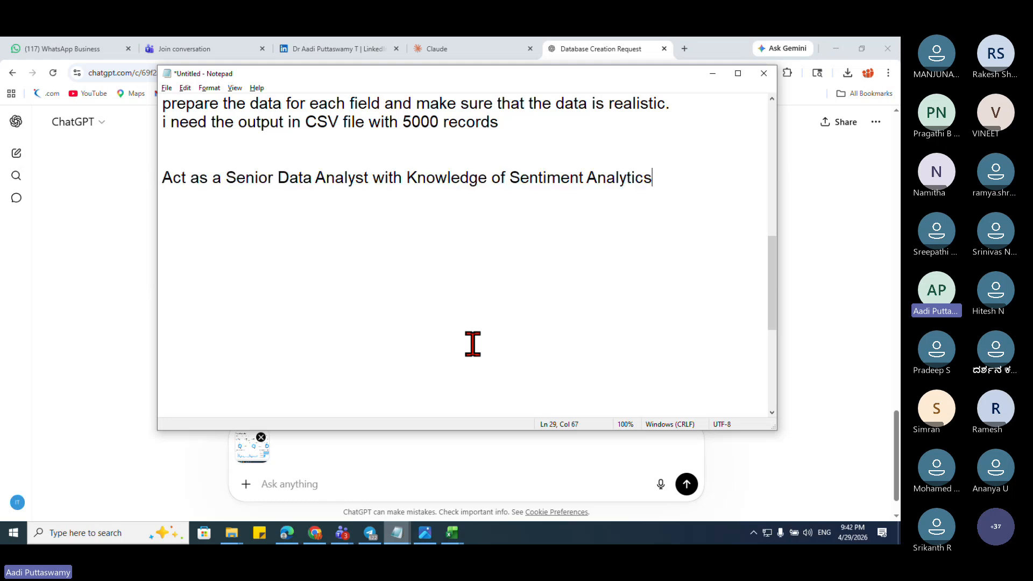
{"action": "type", "text": "."}
{"action": "key", "text": "Return"}
Step: Type 'i have a project to work but i dont have the data.' on the new line
{"action": "type", "text": "i have a proje"}
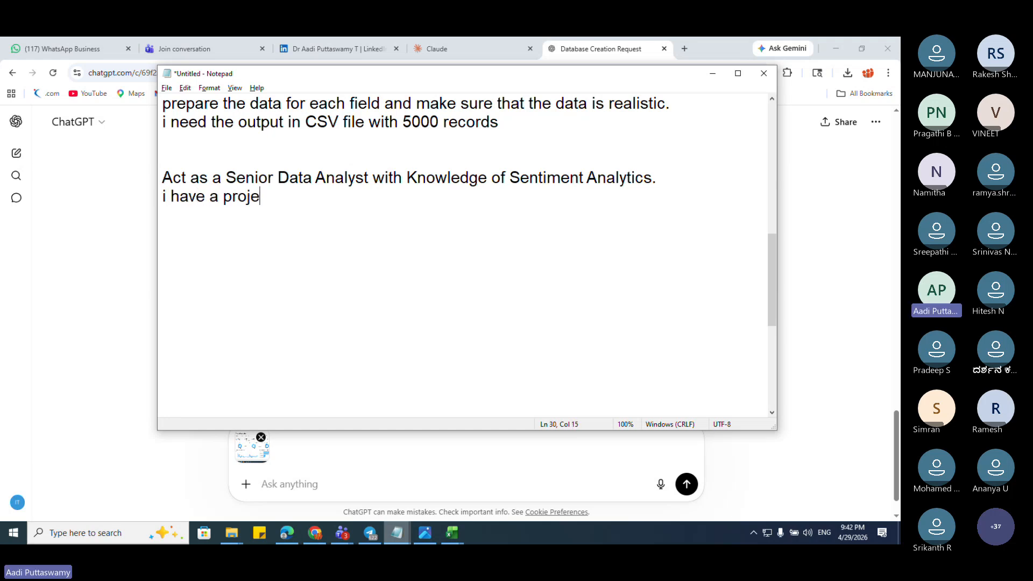
{"action": "type", "text": "ct to w"}
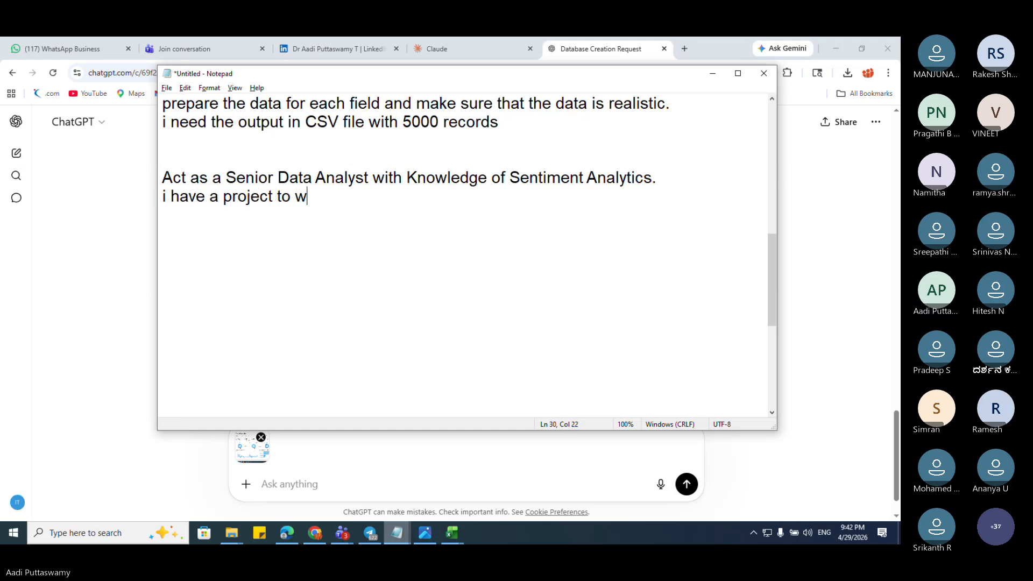
{"action": "type", "text": "ork but i dont "}
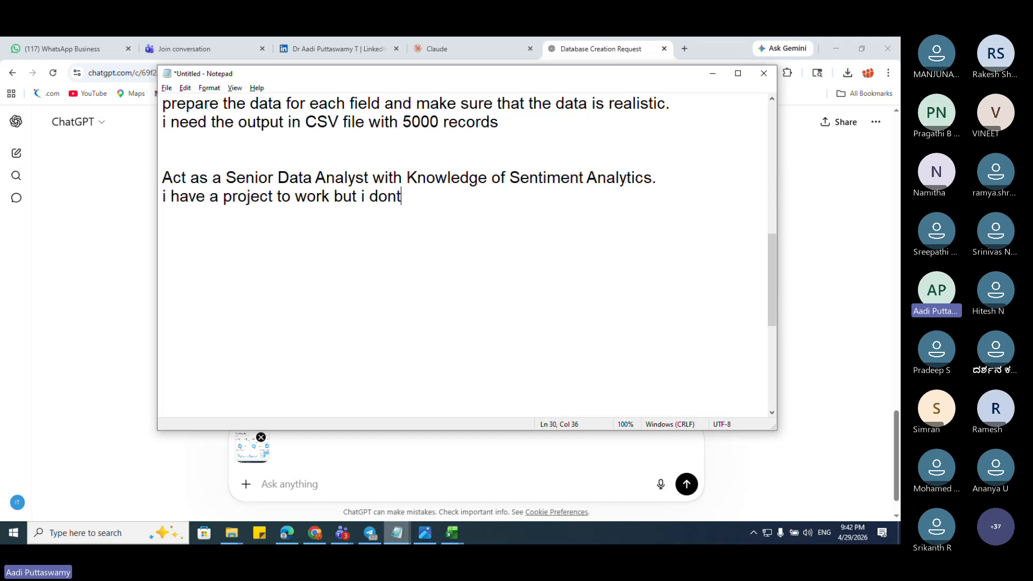
{"action": "type", "text": "have"}
{"action": "key", "text": "BackSpace"}
{"action": "key", "text": "BackSpace"}
{"action": "key", "text": "BackSpace"}
{"action": "key", "text": "BackSpace"}
{"action": "key", "text": "BackSpace"}
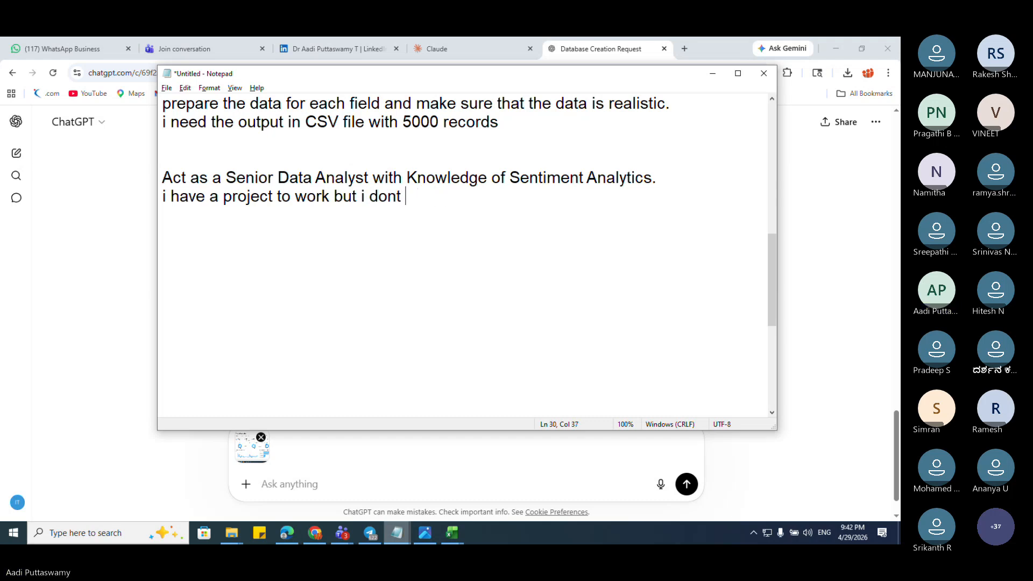
{"action": "type", "text": "have the data."}
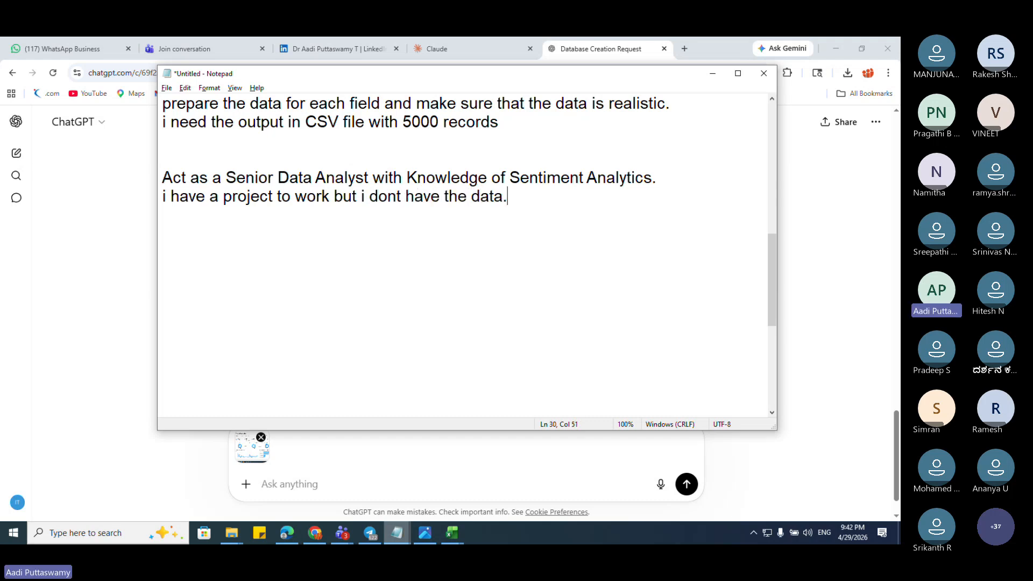
{"action": "key", "text": "Return"}
Step: Add a sentence requesting data for every field in the attached screenshot, without missing any
{"action": "type", "text": "i have attached a "}
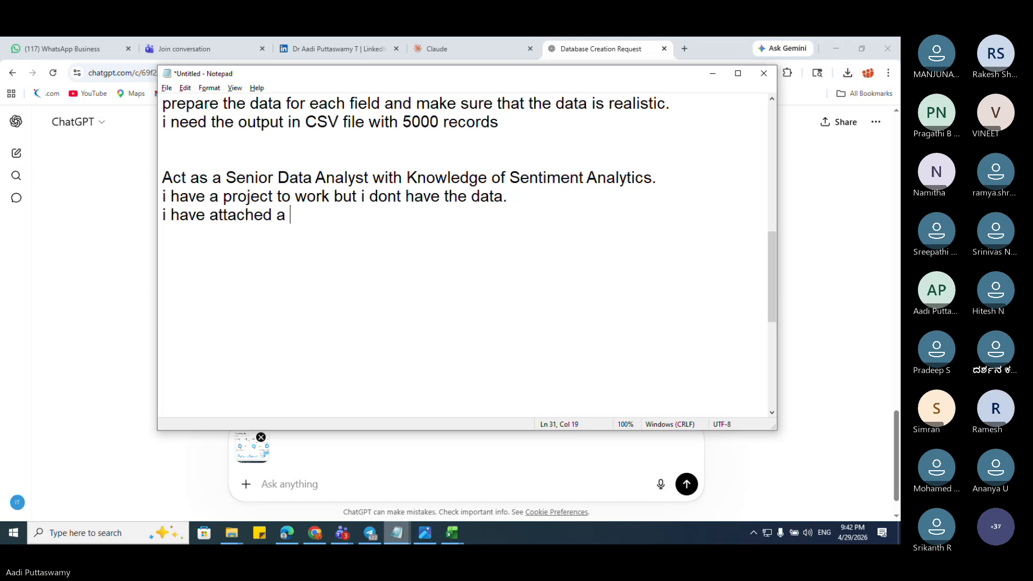
{"action": "type", "text": "screensho"}
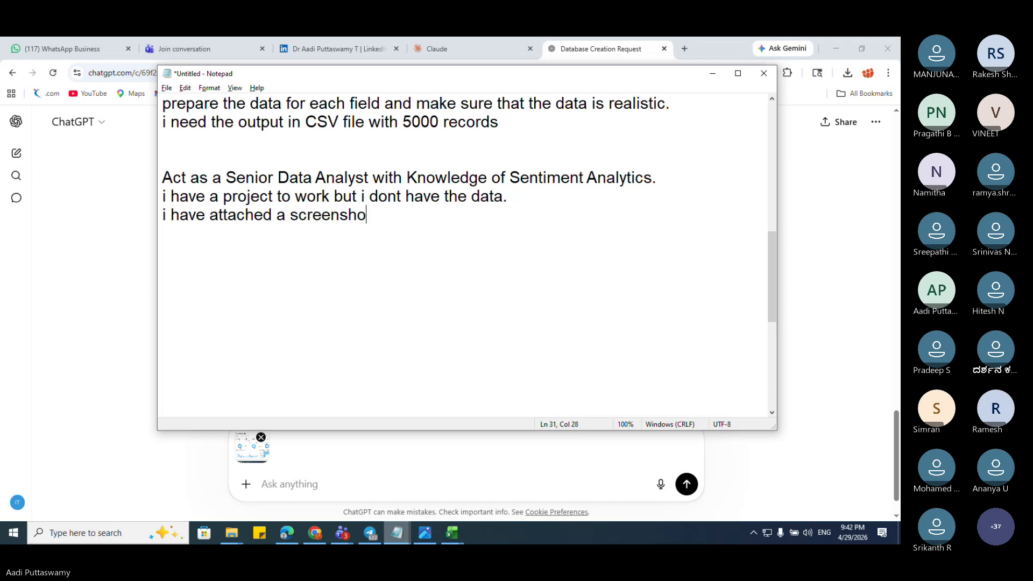
{"action": "type", "text": "t and please "}
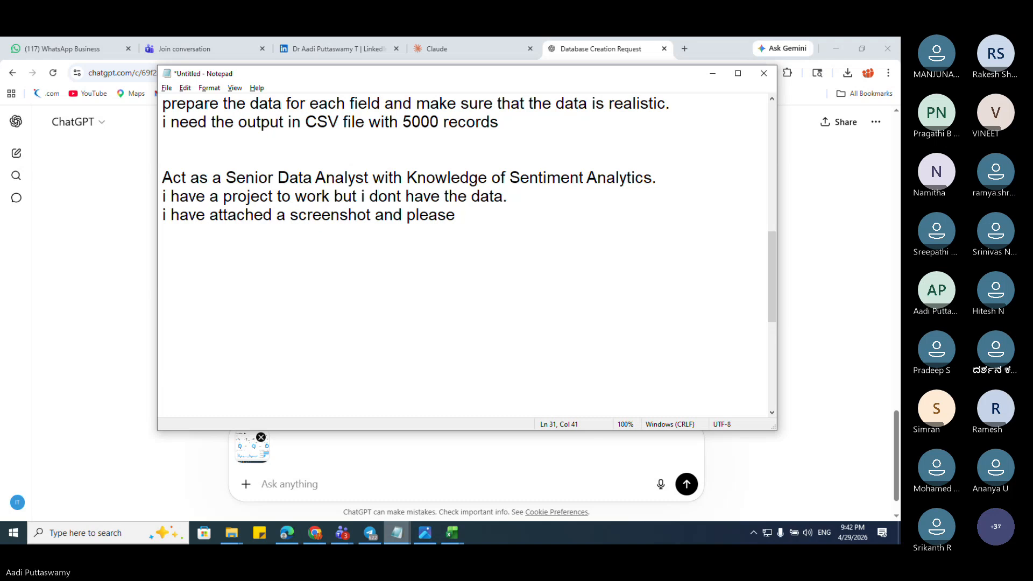
{"action": "type", "text": "i need ind"}
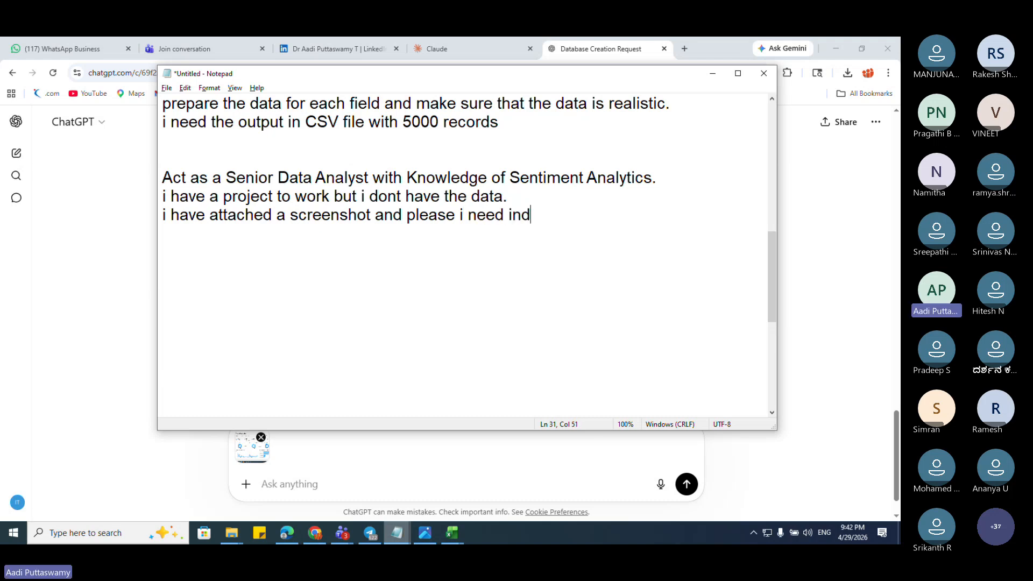
{"action": "type", "text": "epth data"}
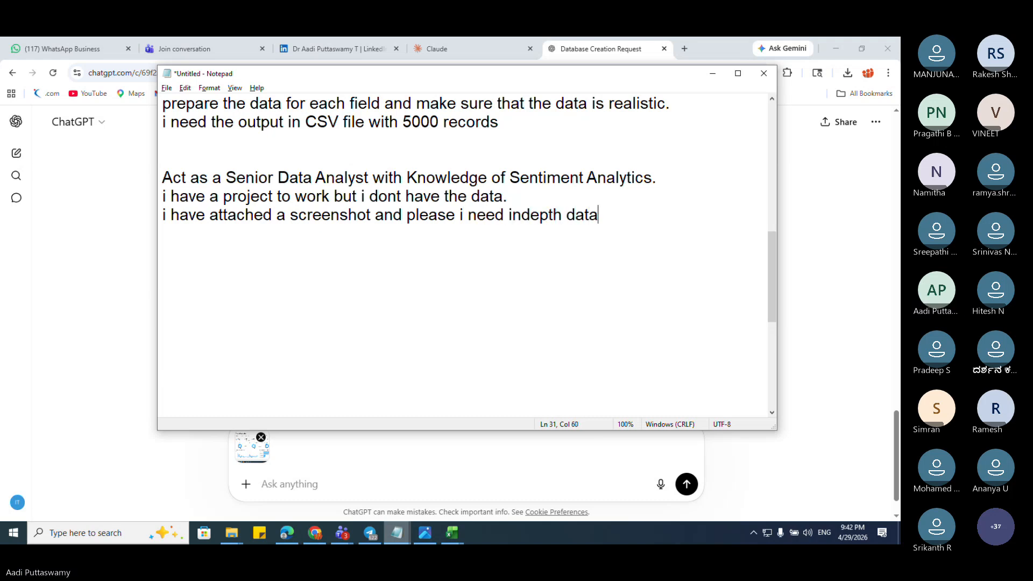
{"action": "key", "text": "BackSpace"}
{"action": "key", "text": "BackSpace"}
{"action": "key", "text": "BackSpace"}
{"action": "key", "text": "BackSpace"}
{"action": "key", "text": "BackSpace"}
{"action": "key", "text": "BackSpace"}
{"action": "key", "text": "BackSpace"}
{"action": "key", "text": "BackSpace"}
{"action": "key", "text": "BackSpace"}
{"action": "key", "text": "BackSpace"}
{"action": "key", "text": "BackSpace"}
{"action": "key", "text": "BackSpace"}
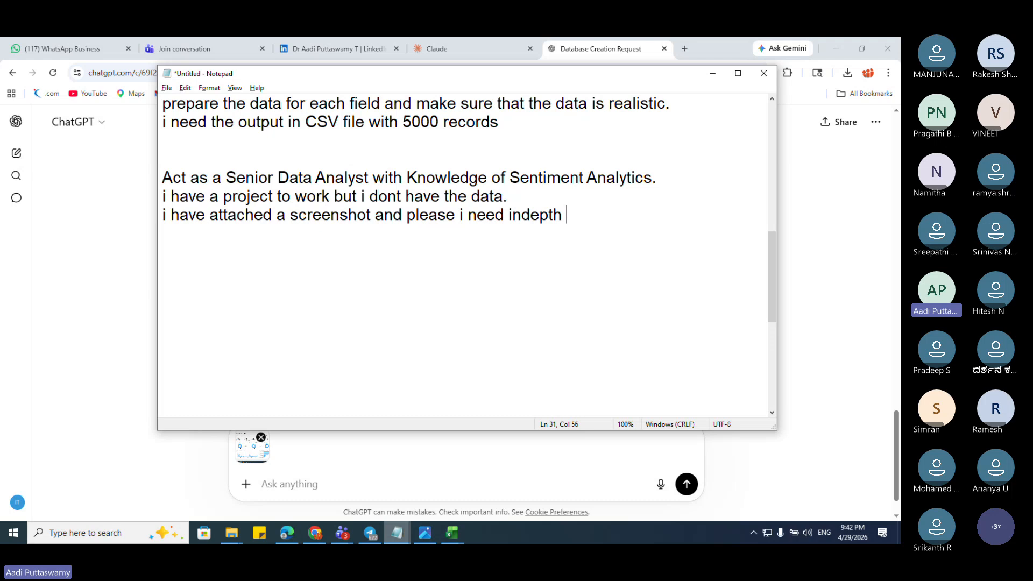
{"action": "type", "text": "all the f"}
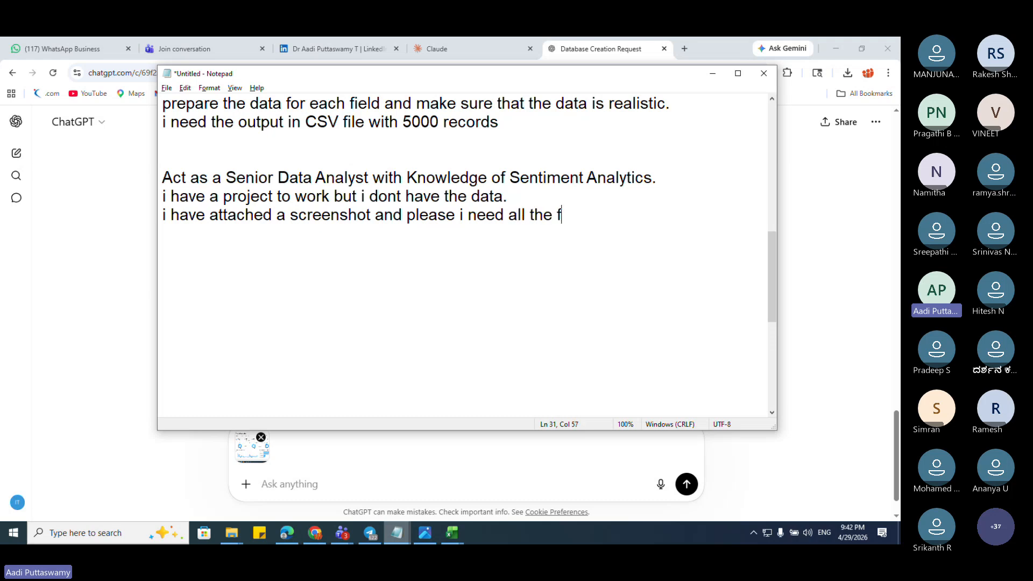
{"action": "type", "text": "ields used "}
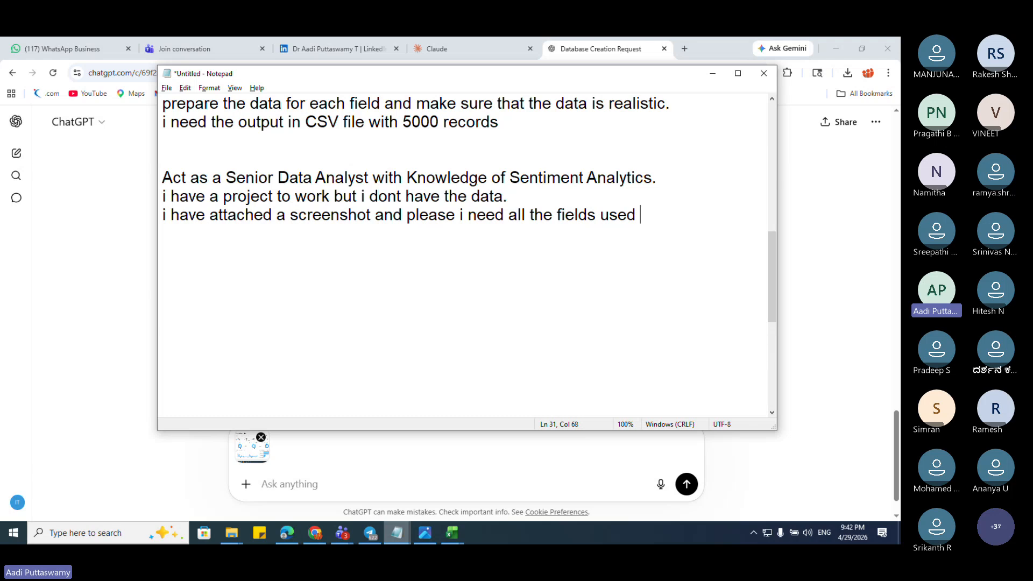
{"action": "type", "text": "in the screenshot"}
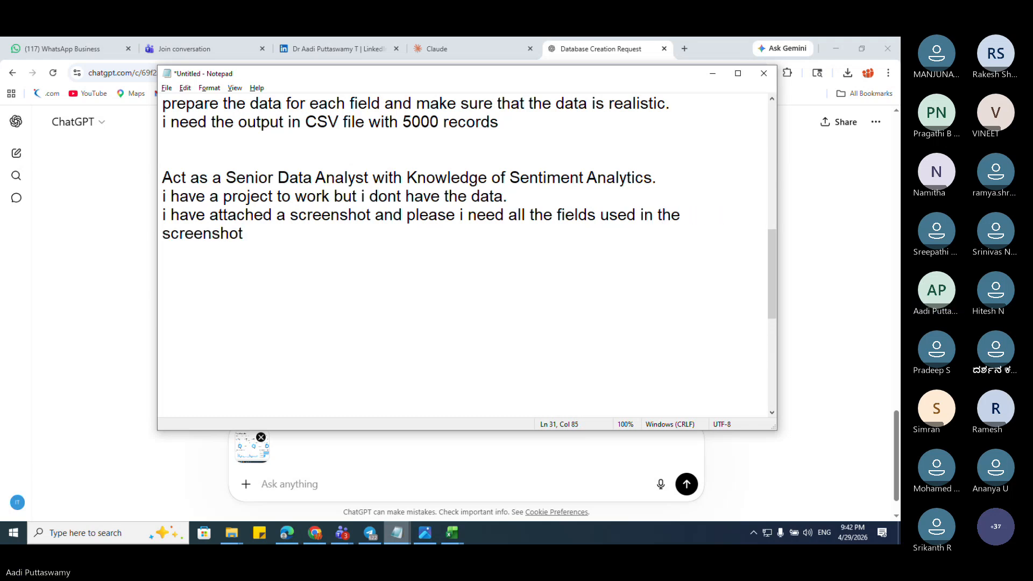
{"action": "type", "text": " and prepare"}
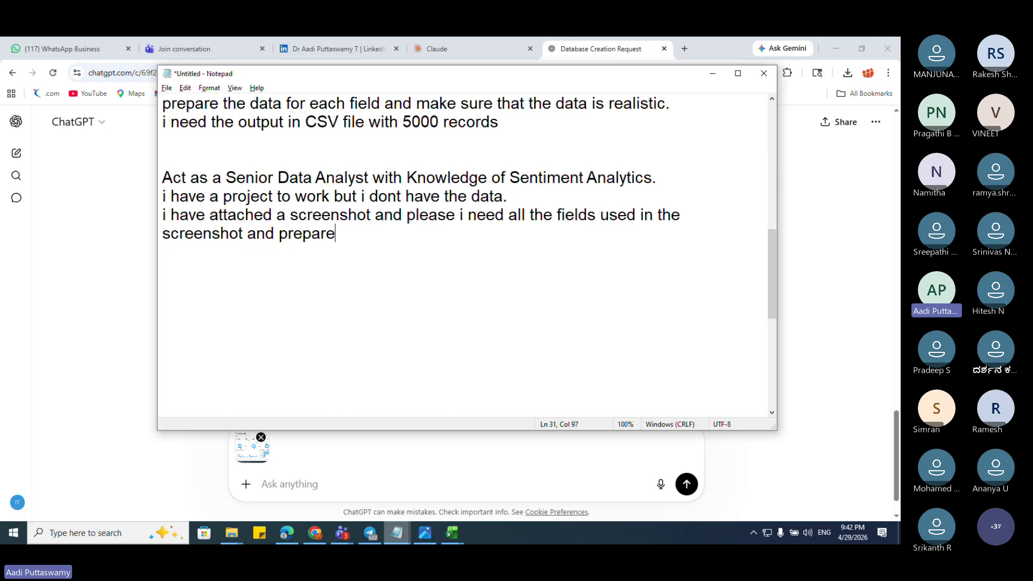
{"action": "type", "text": " the for all the field"}
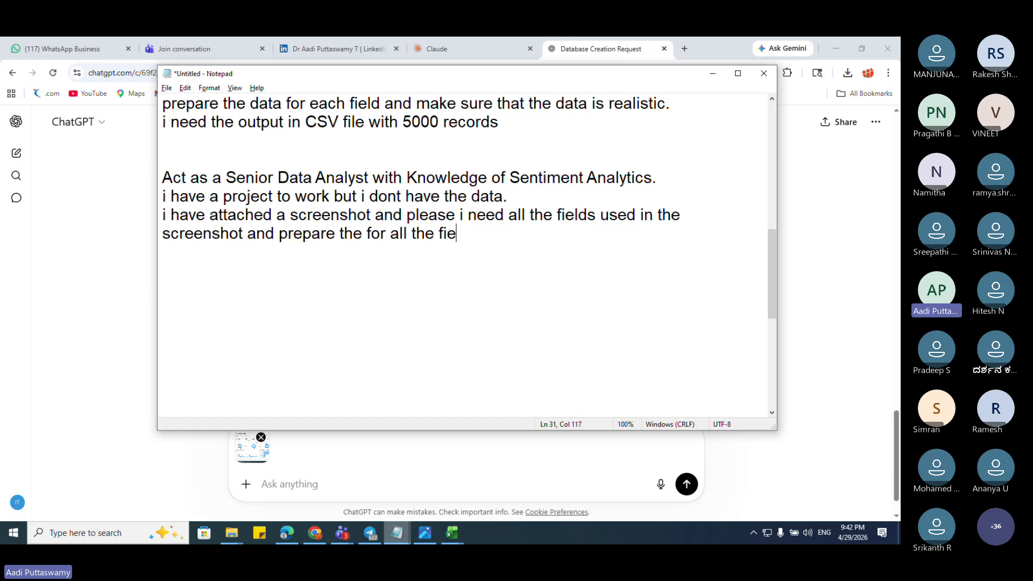
{"action": "type", "text": "s you reate"}
{"action": "key", "text": "BackSpace"}
{"action": "key", "text": "BackSpace"}
{"action": "key", "text": "BackSpace"}
{"action": "key", "text": "BackSpace"}
{"action": "key", "text": "BackSpace"}
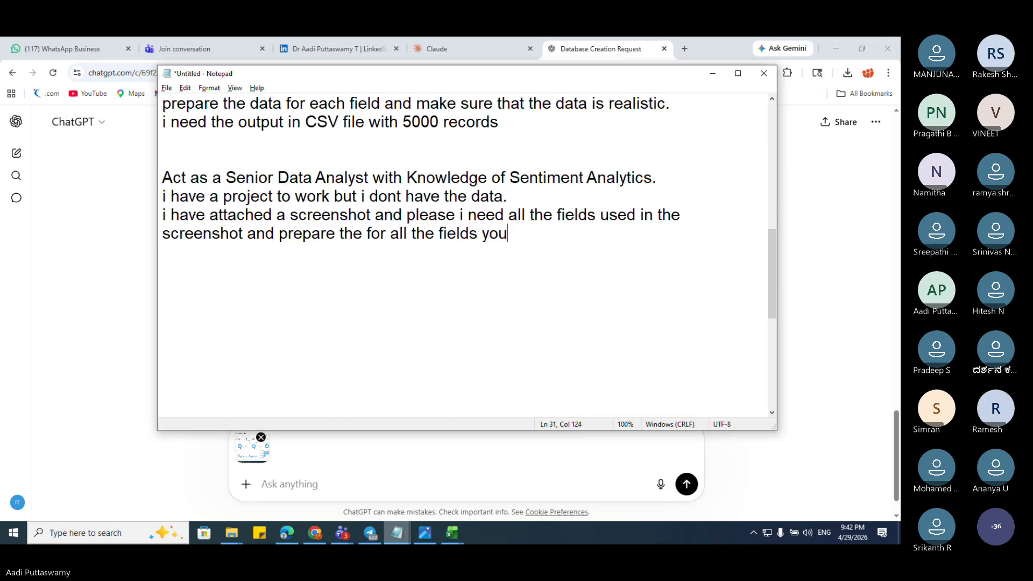
{"action": "type", "text": "create. please make"}
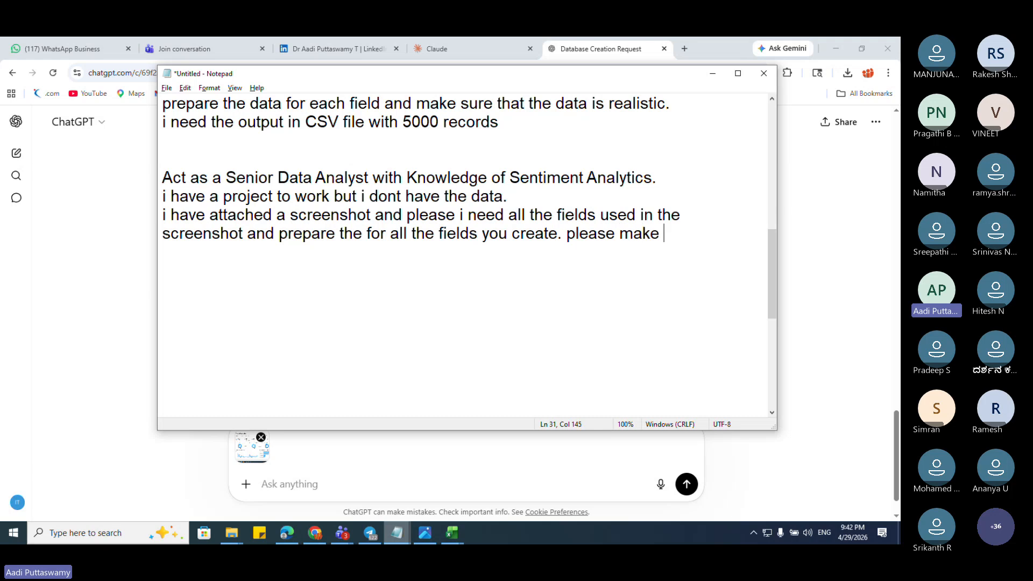
{"action": "type", "text": " sreu"}
{"action": "key", "text": "BackSpace"}
{"action": "key", "text": "BackSpace"}
{"action": "key", "text": "BackSpace"}
{"action": "type", "text": "ure "}
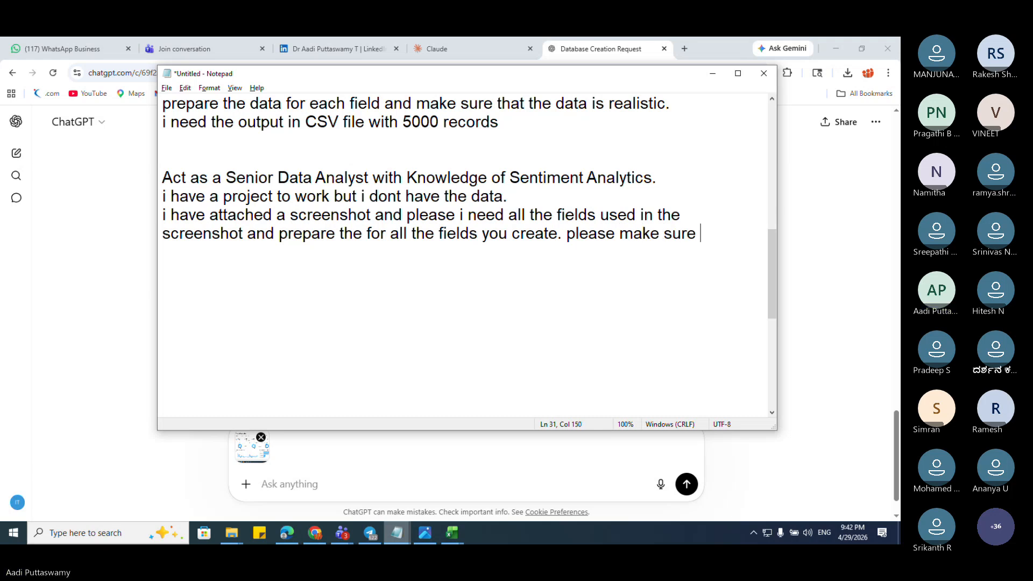
{"action": "type", "text": "you dont miss any"}
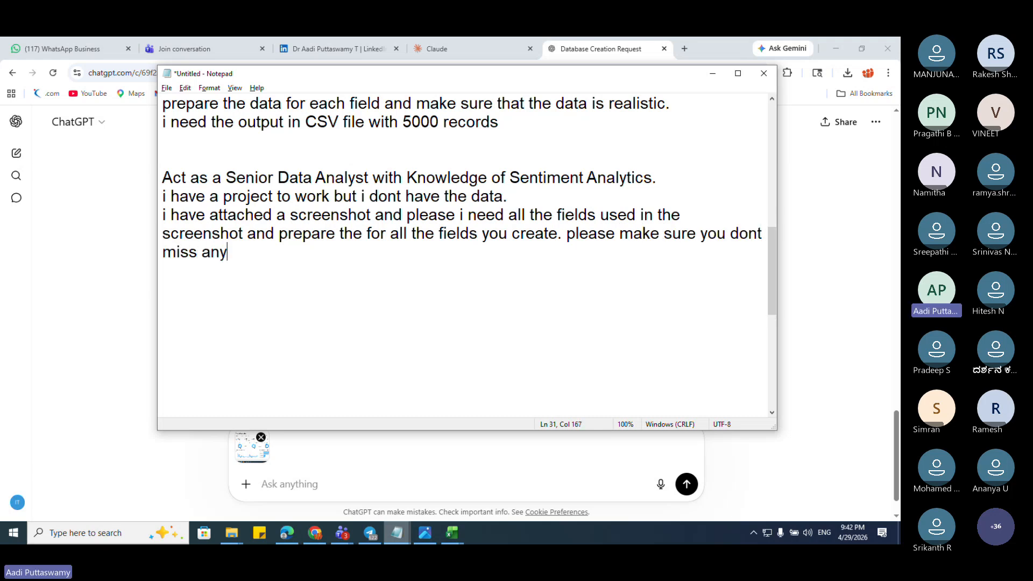
{"action": "type", "text": " fields from the screns"}
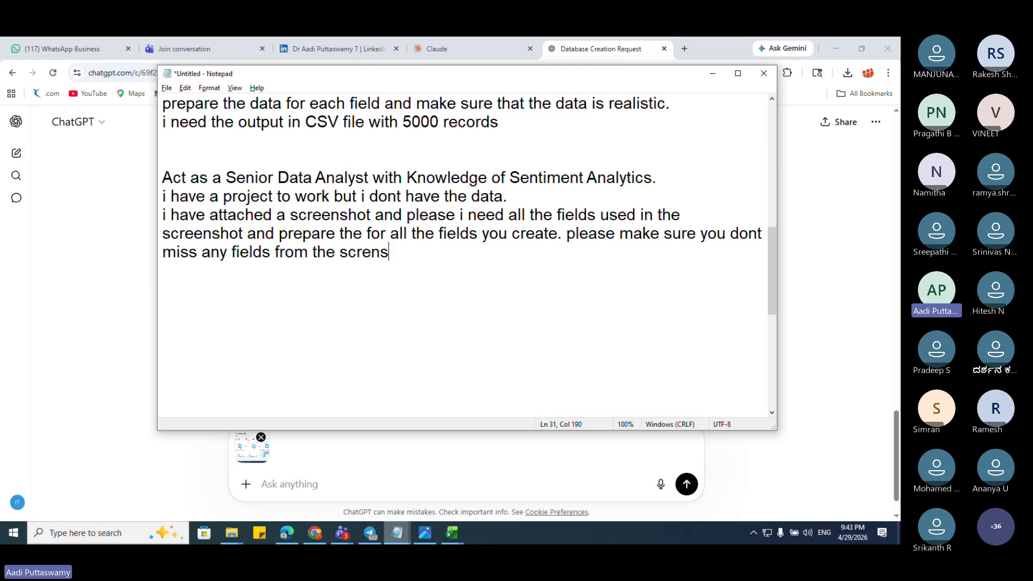
{"action": "key", "text": "BackSpace"}
{"action": "key", "text": "BackSpace"}
{"action": "type", "text": "enshot."}
Step: Begin a new line reading 'i need to output in text file with'
{"action": "key", "text": "Return"}
{"action": "type", "text": "i"}
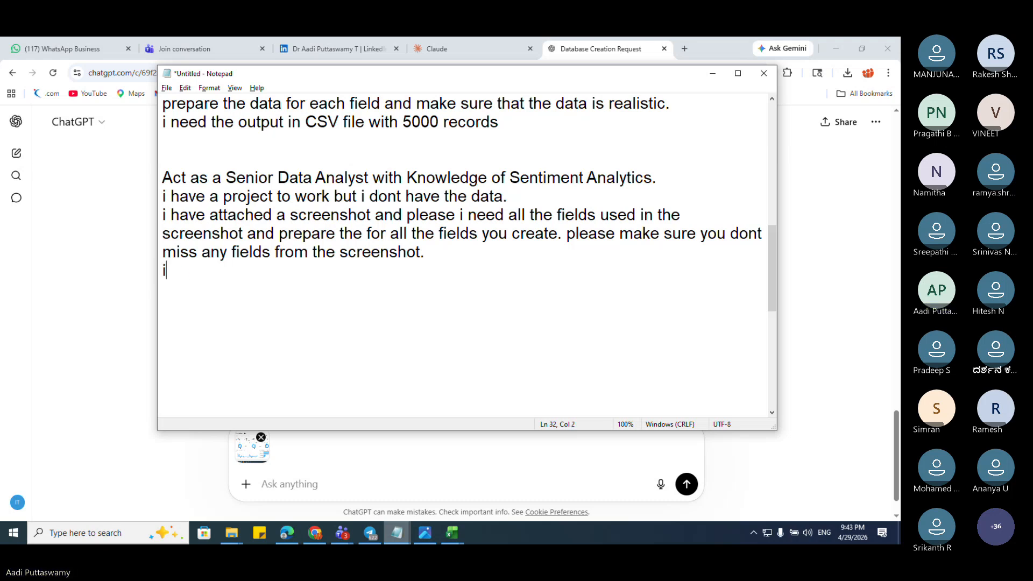
{"action": "type", "text": " need to outpu"}
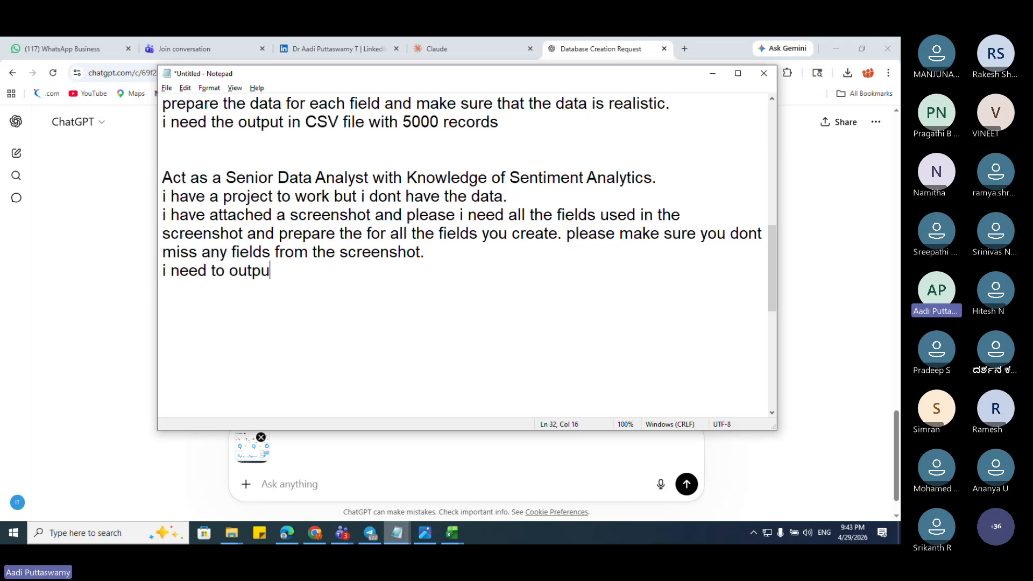
{"action": "type", "text": "t in textf"}
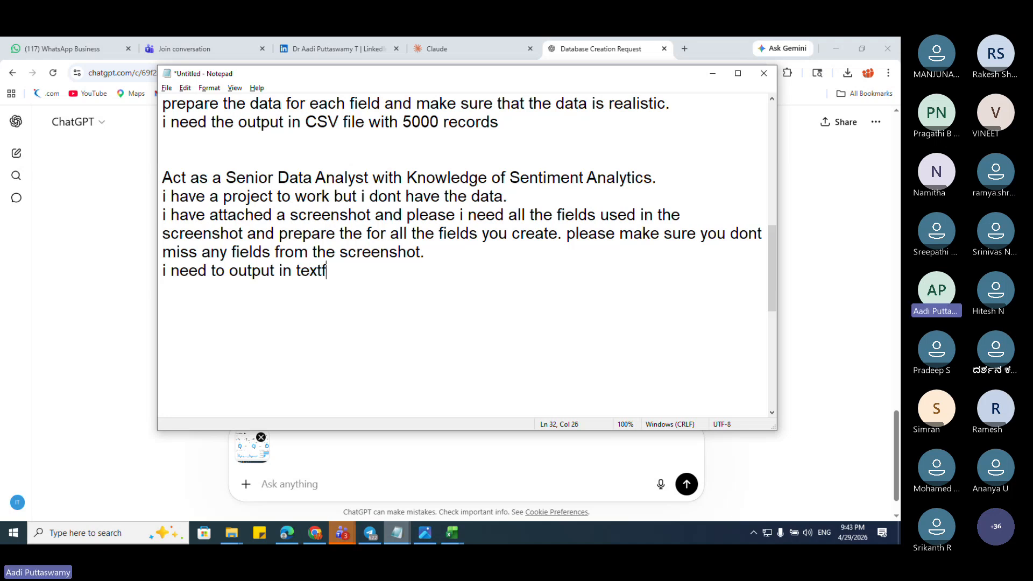
{"action": "key", "text": "BackSpace"}
{"action": "type", "text": "file with"}
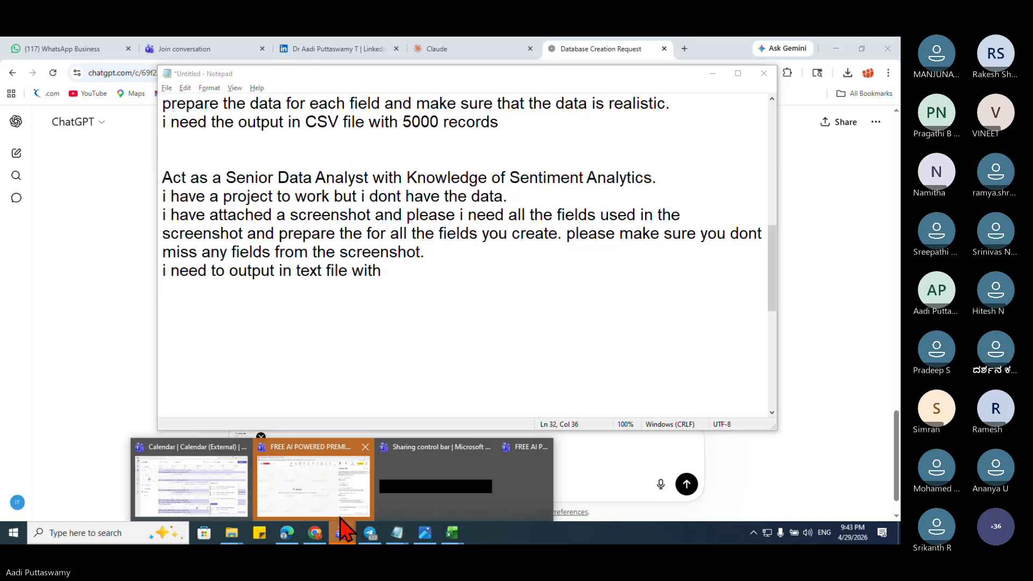
Step: Return to the Teams meeting and connect to a different Wi-Fi network
{"action": "left_click", "coordinate": [335, 507]}
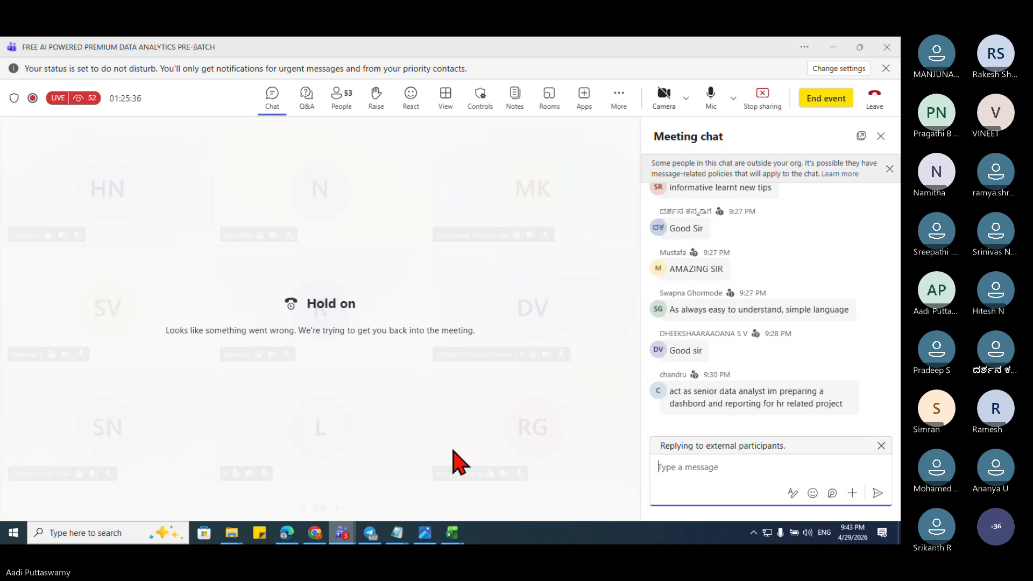
{"action": "left_click", "coordinate": [768, 538]}
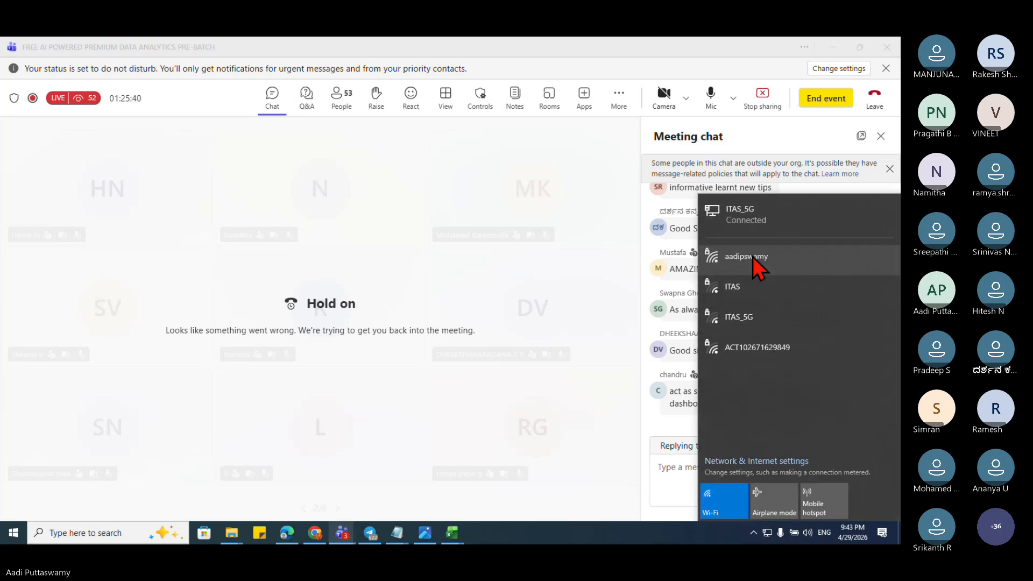
{"action": "left_click", "coordinate": [753, 257]}
{"action": "left_click", "coordinate": [828, 307]}
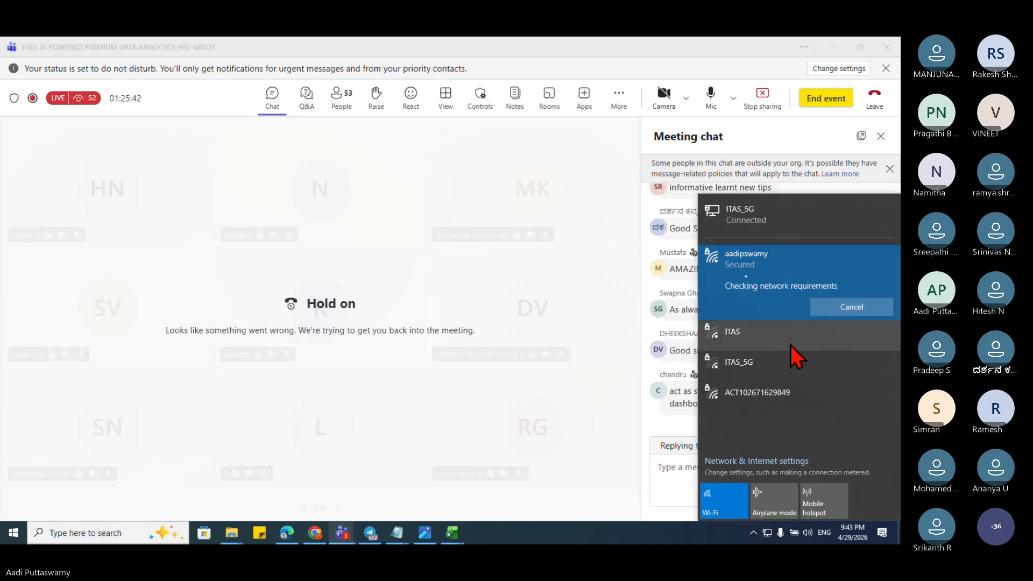
{"action": "left_click", "coordinate": [475, 398]}
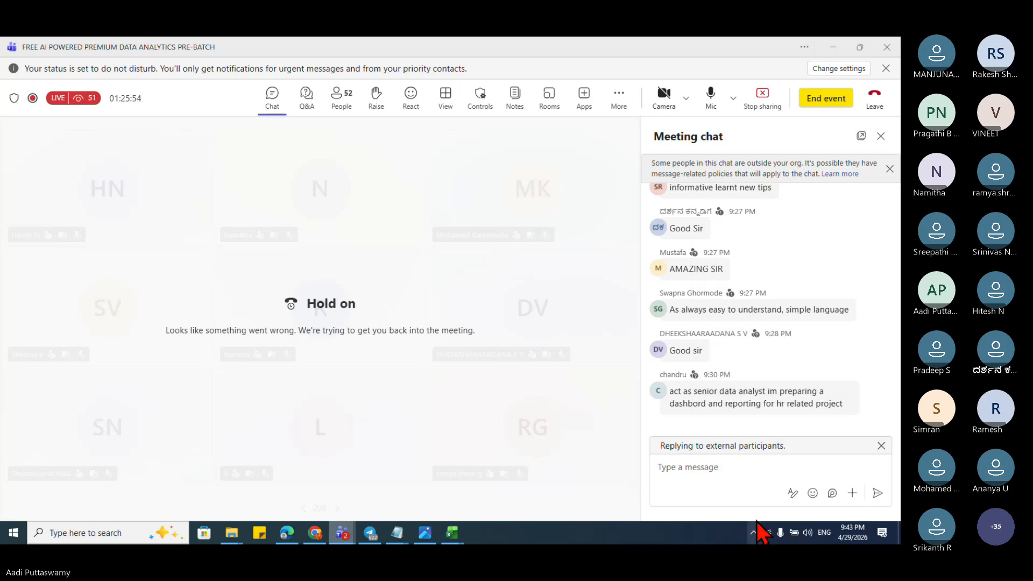
Step: Post 'are u there' in the meeting chat
{"action": "left_click", "coordinate": [881, 446]}
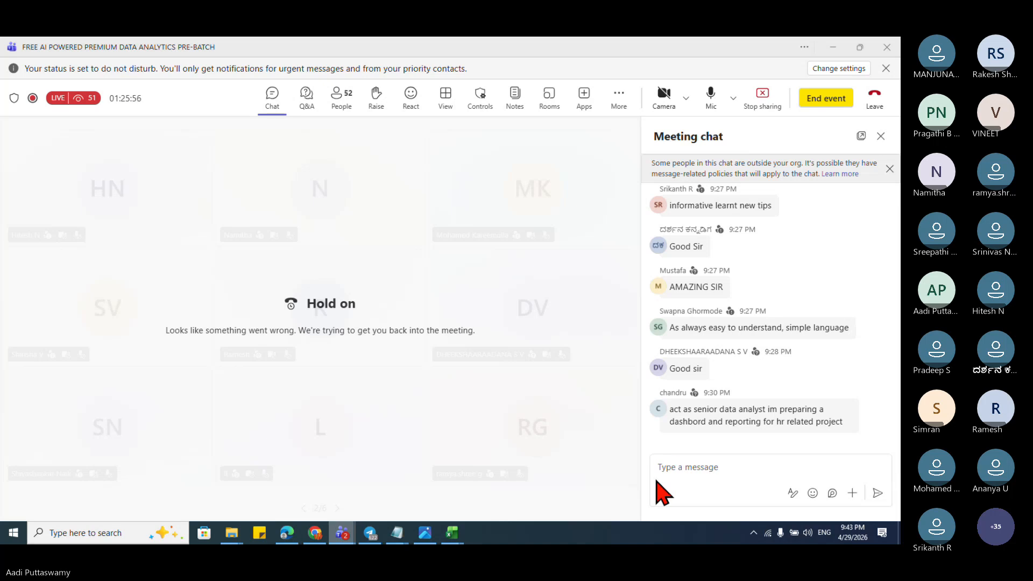
{"action": "left_click", "coordinate": [683, 471]}
{"action": "type", "text": "are u there"}
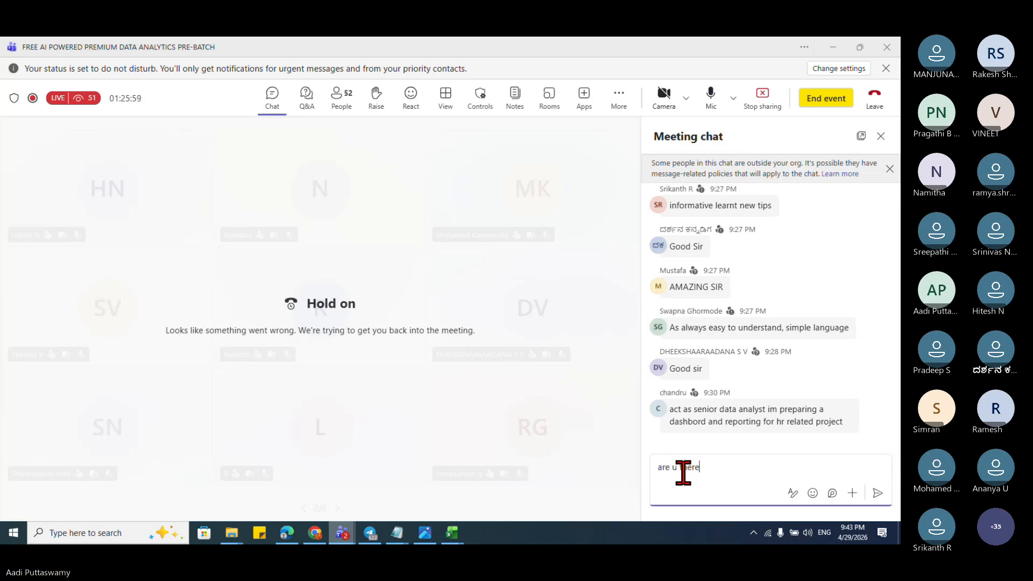
{"action": "key", "text": "Return"}
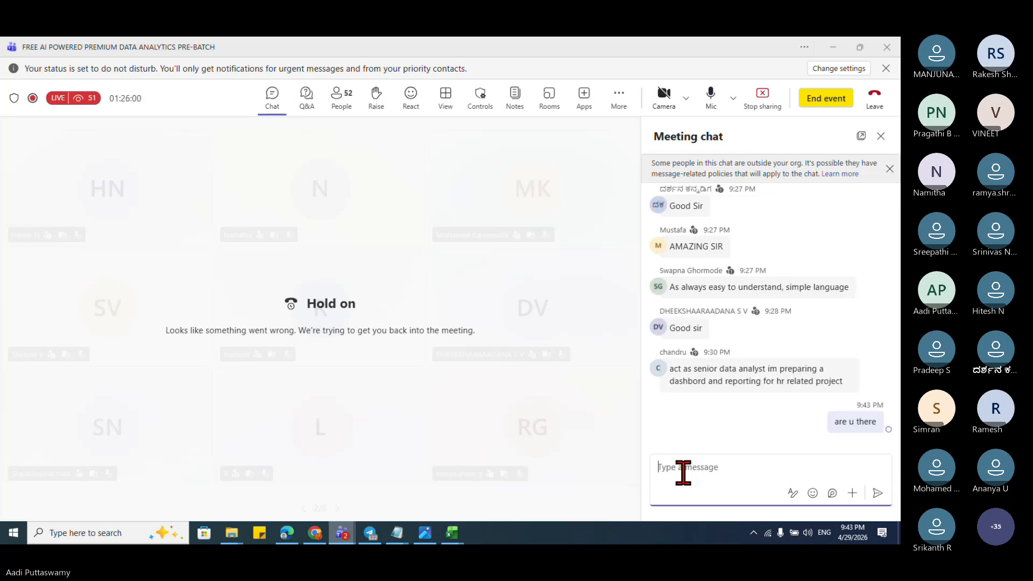
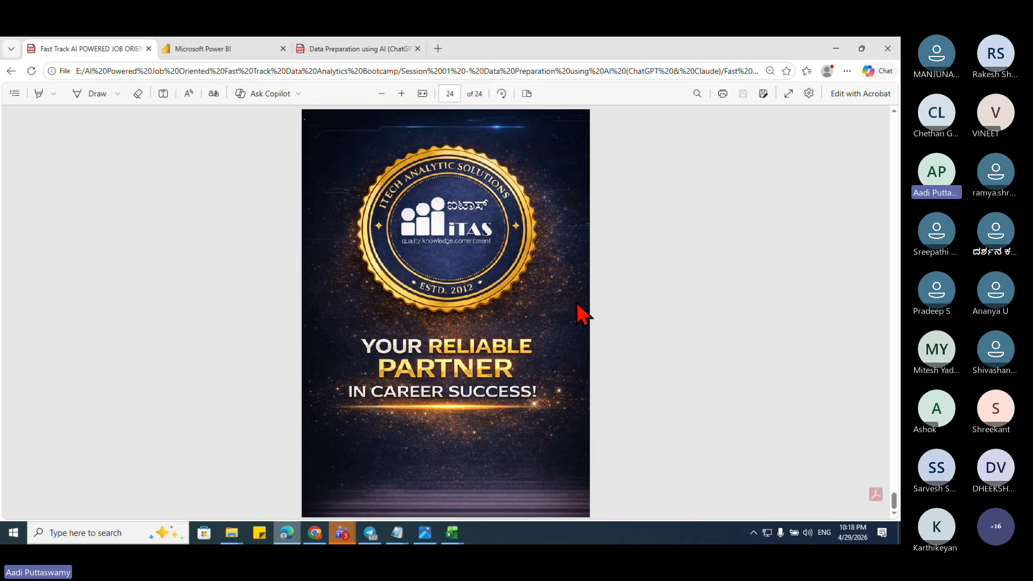
Step: Minimize the Edge PDF slide deck so the Excel workbooks come forward
{"action": "left_click", "coordinate": [836, 48]}
{"action": "mouse_move", "coordinate": [452, 533]}
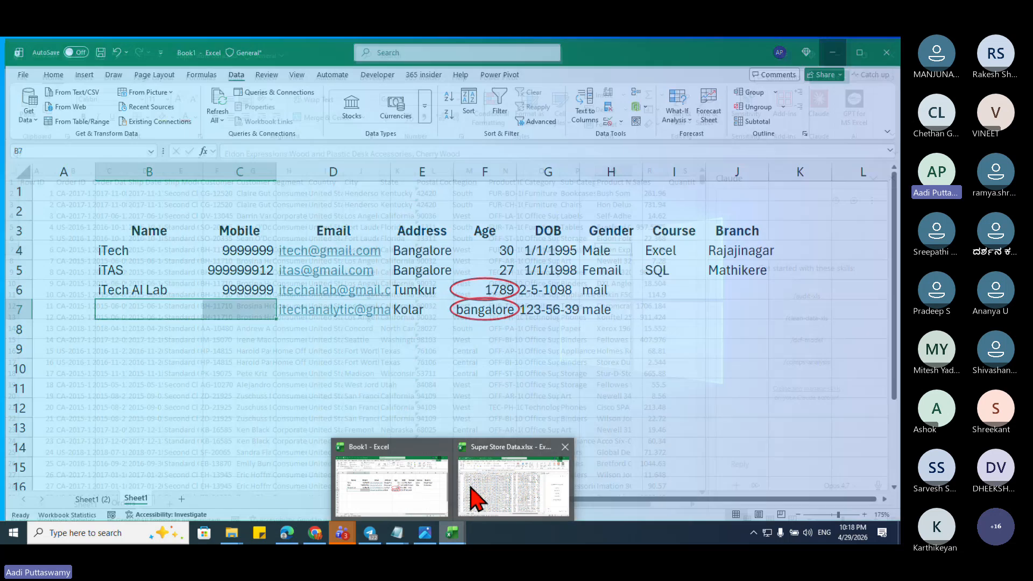
Step: Switch to the Super Store Data.xlsx workbook and focus its Orders sheet
{"action": "left_click", "coordinate": [471, 486]}
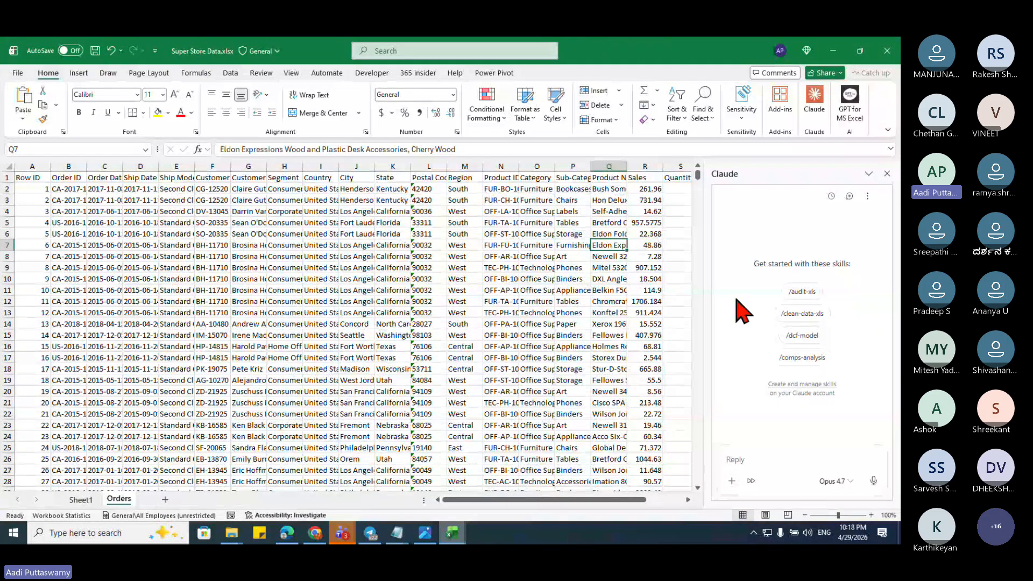
{"action": "mouse_move", "coordinate": [336, 538]}
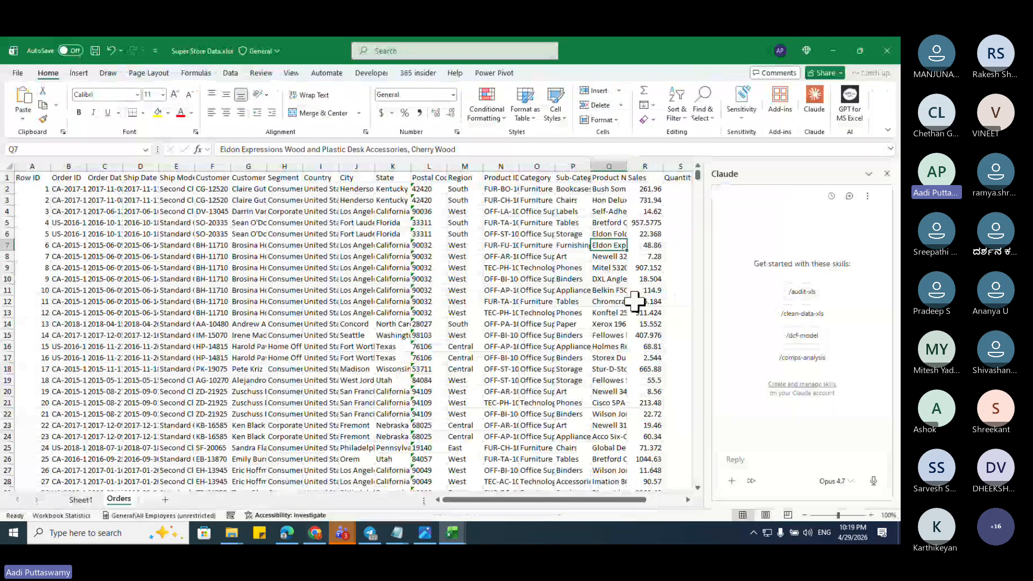
{"action": "left_click", "coordinate": [537, 279]}
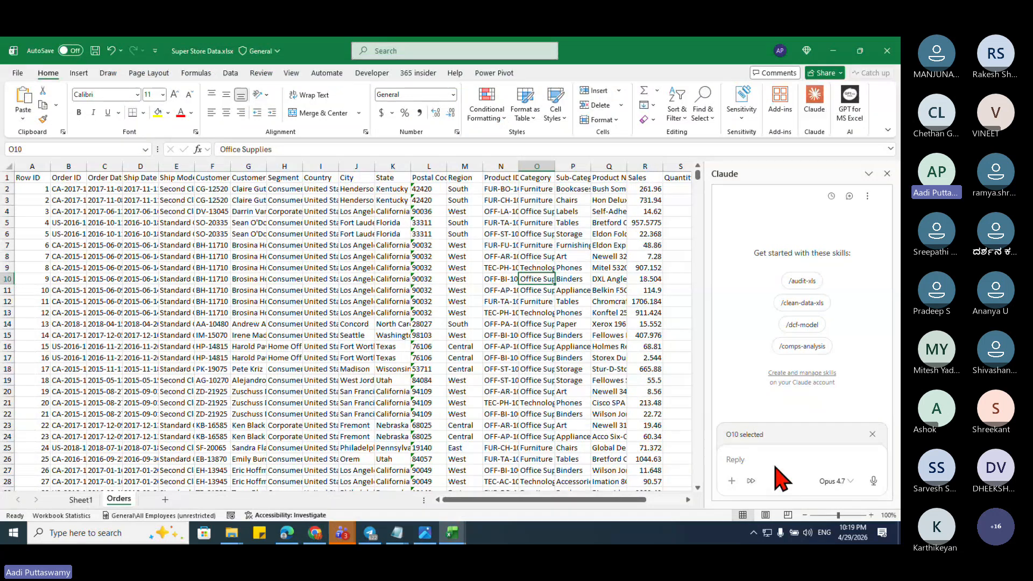
Step: Close the Claude side pane and reopen it from the Home ribbon beside the Orders sheet
{"action": "left_click", "coordinate": [796, 471]}
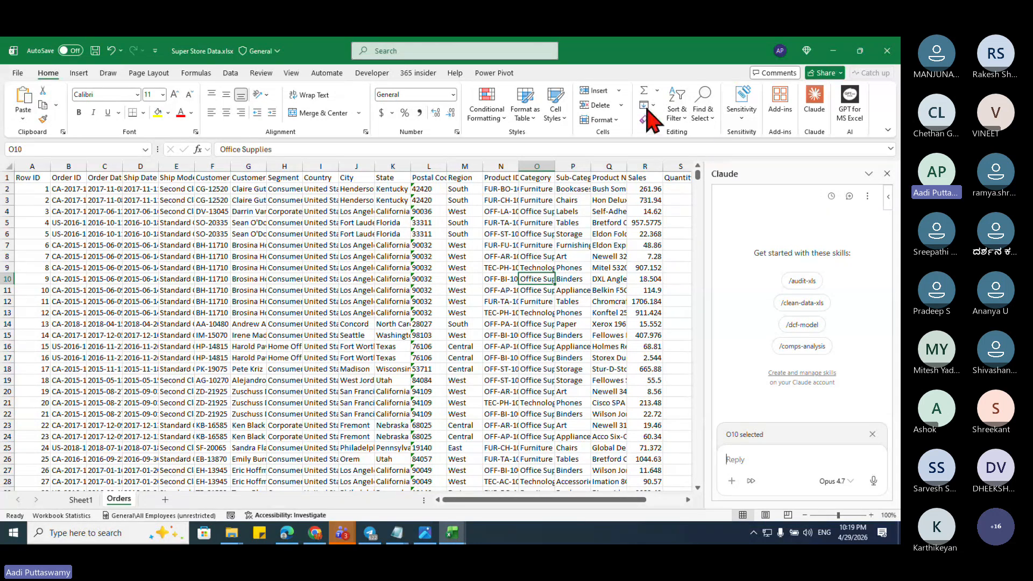
{"action": "left_click", "coordinate": [605, 84]}
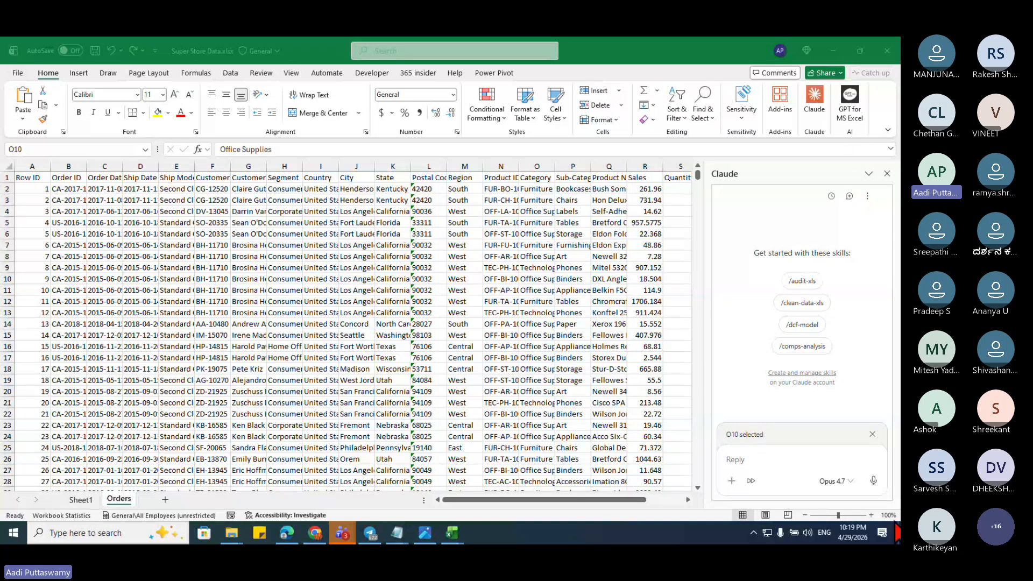
{"action": "left_click", "coordinate": [781, 274]}
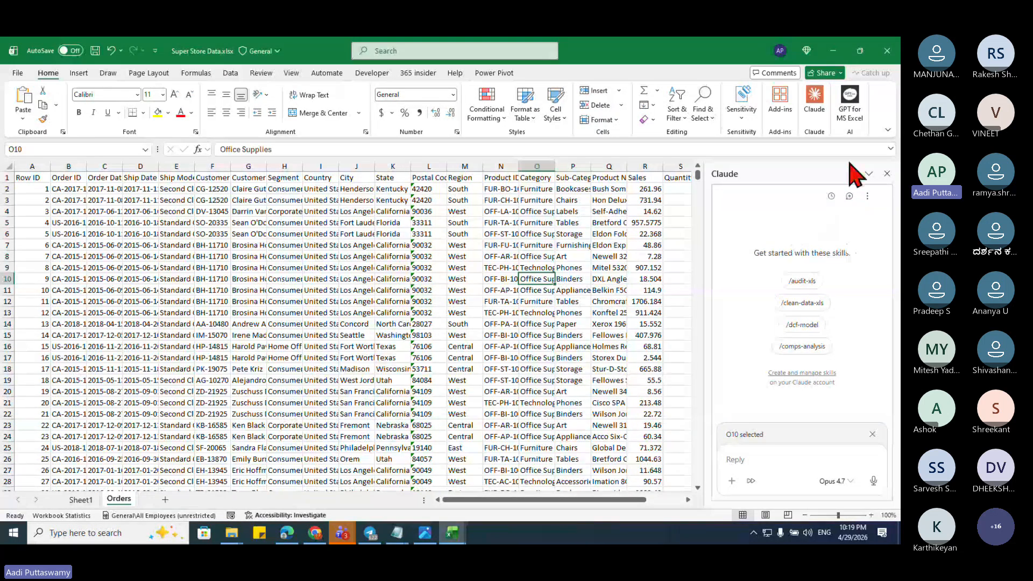
{"action": "left_click", "coordinate": [887, 174]}
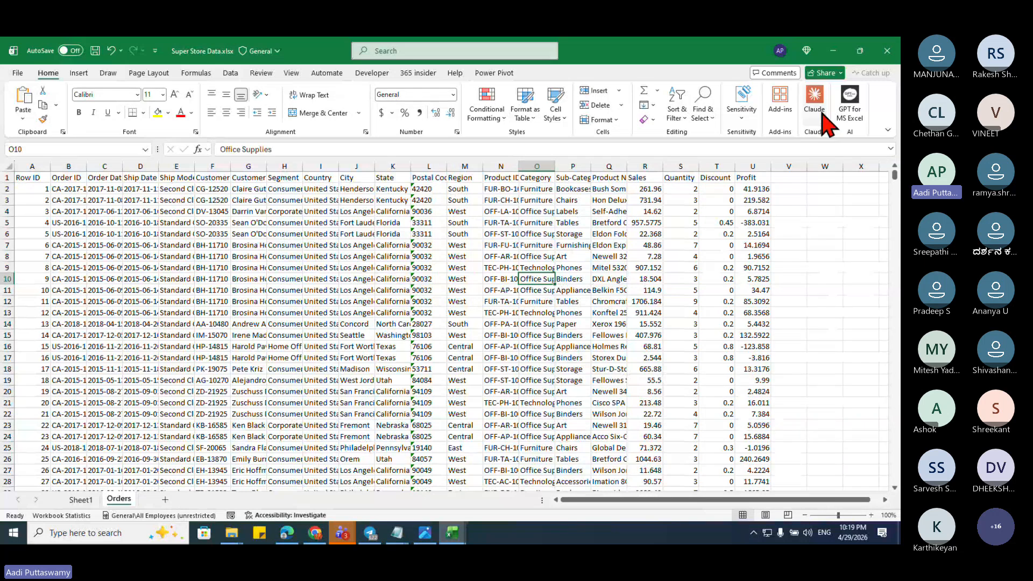
{"action": "left_click", "coordinate": [823, 119]}
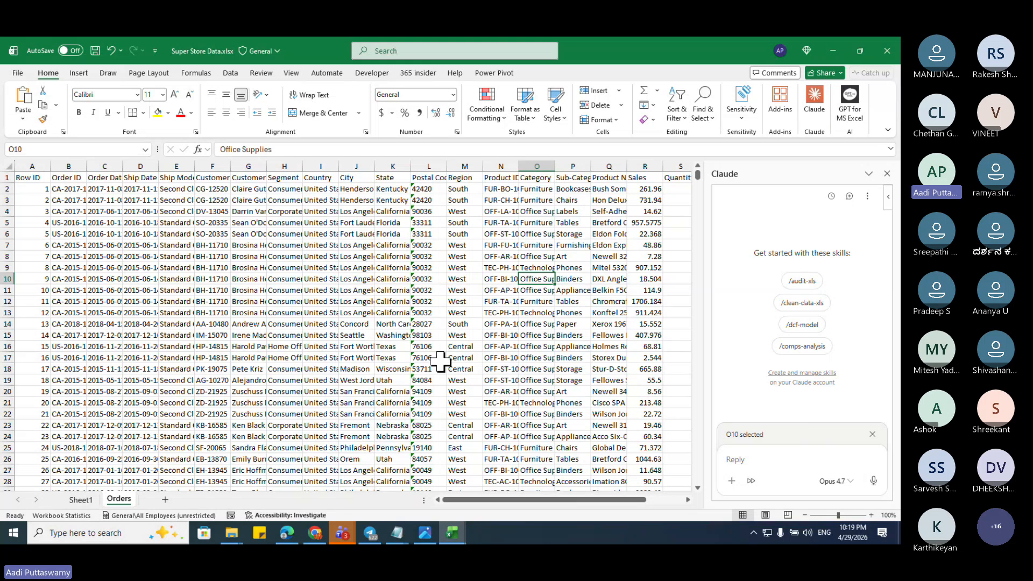
{"action": "left_click", "coordinate": [345, 532]}
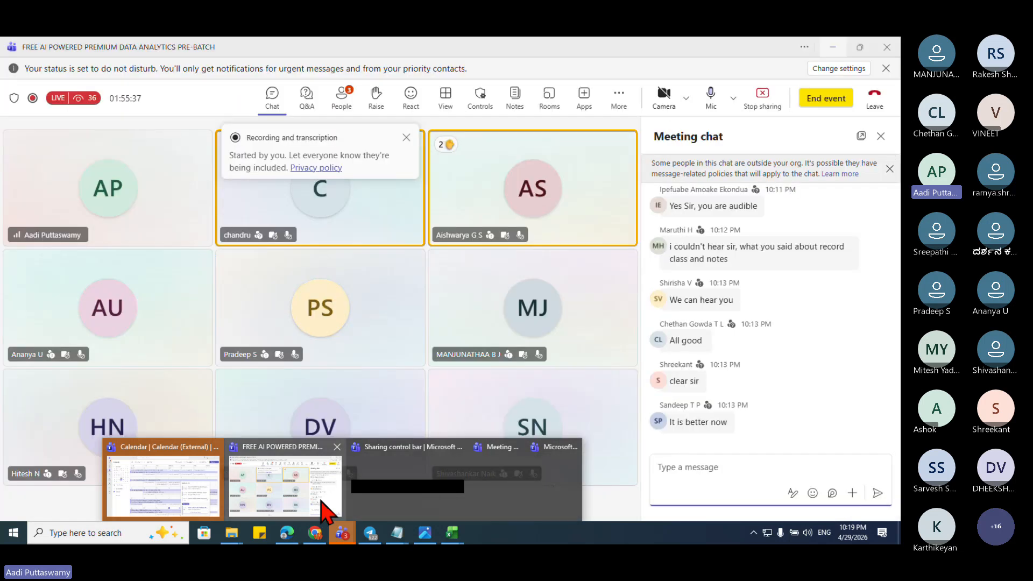
{"action": "left_click", "coordinate": [324, 508]}
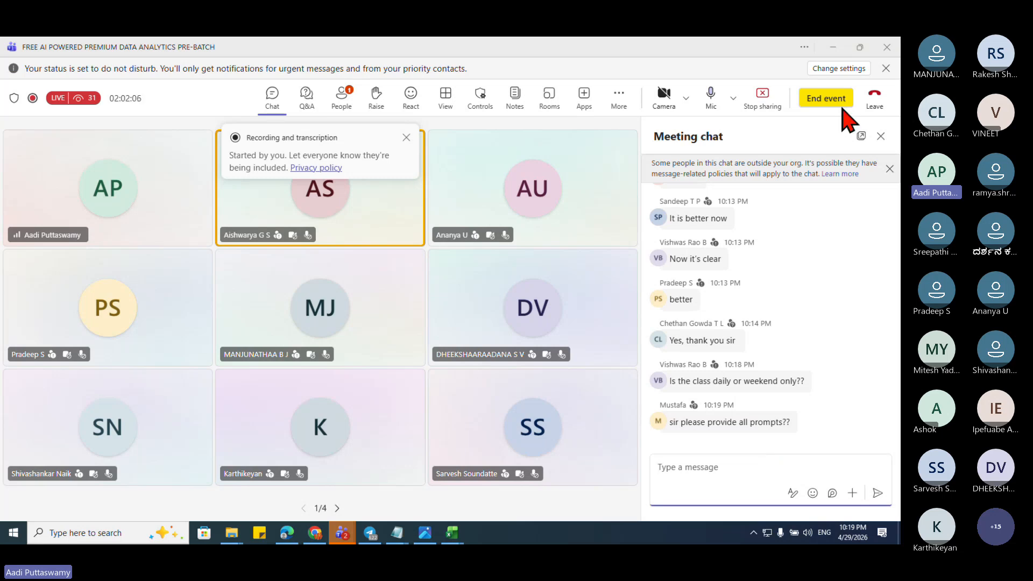
{"action": "left_click", "coordinate": [833, 47]}
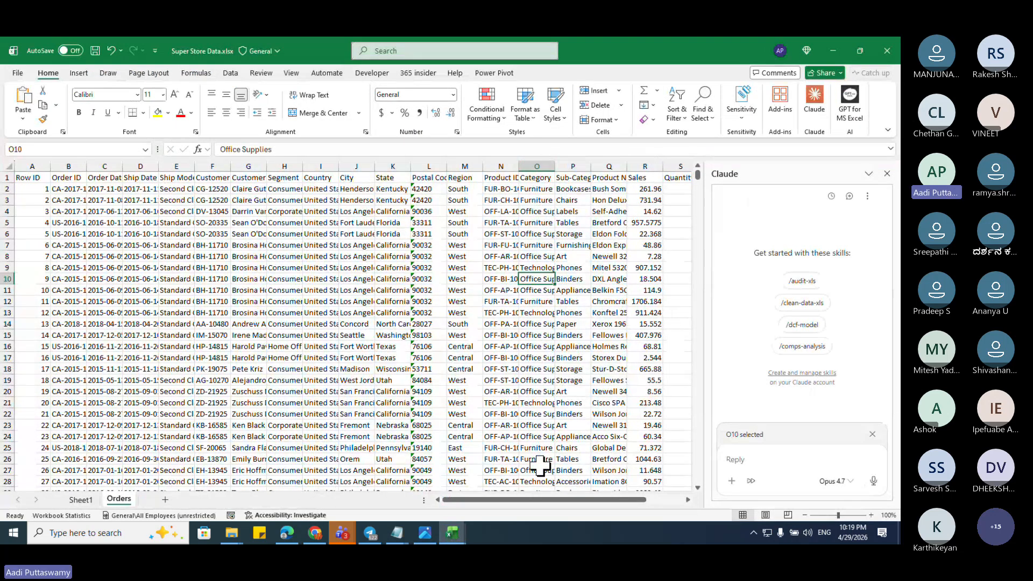
Step: Explore the Orders sheet cells and try extending a selection down the Order Date column
{"action": "left_click", "coordinate": [825, 204]}
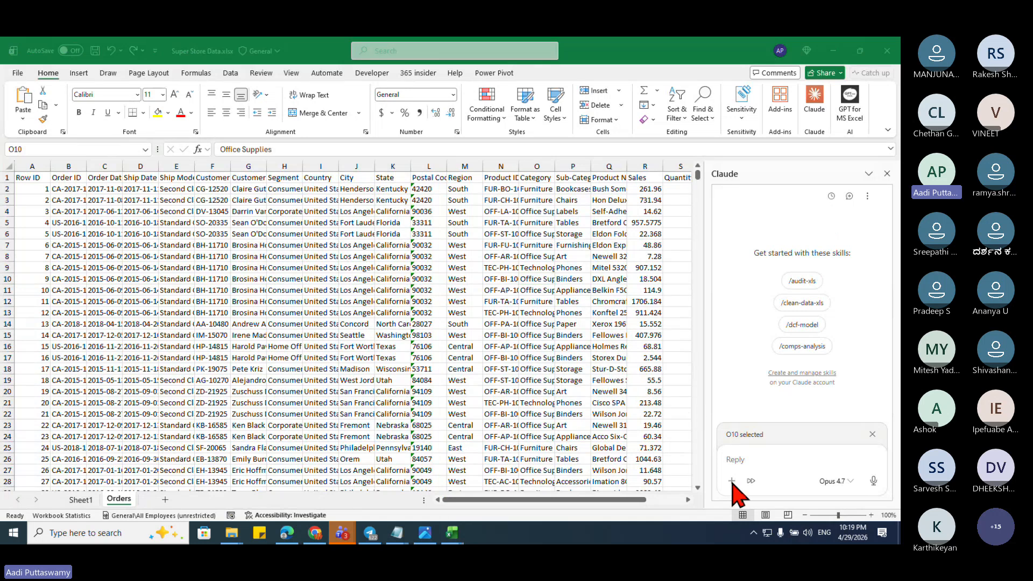
{"action": "left_click", "coordinate": [762, 460]}
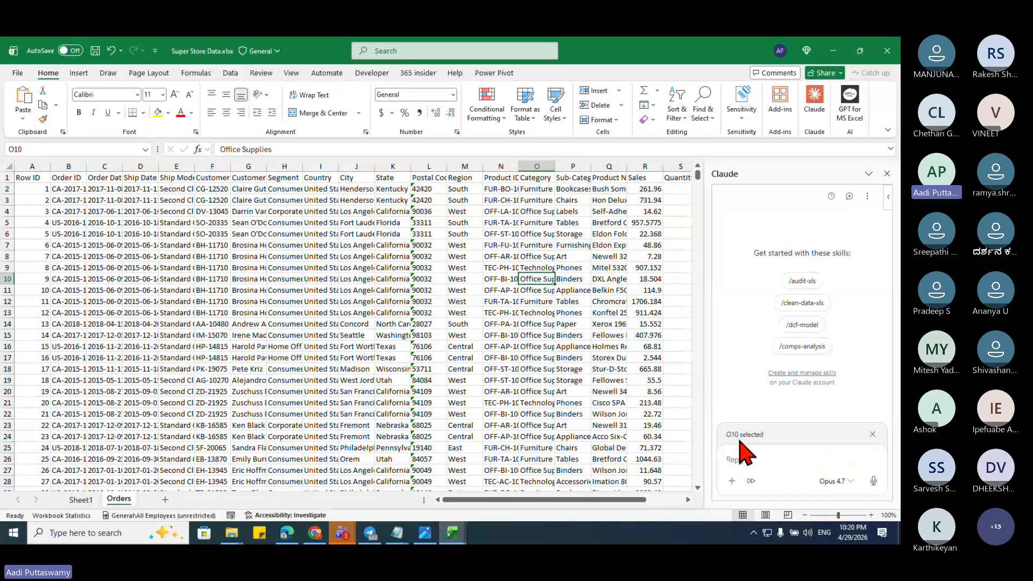
{"action": "left_click", "coordinate": [325, 277]}
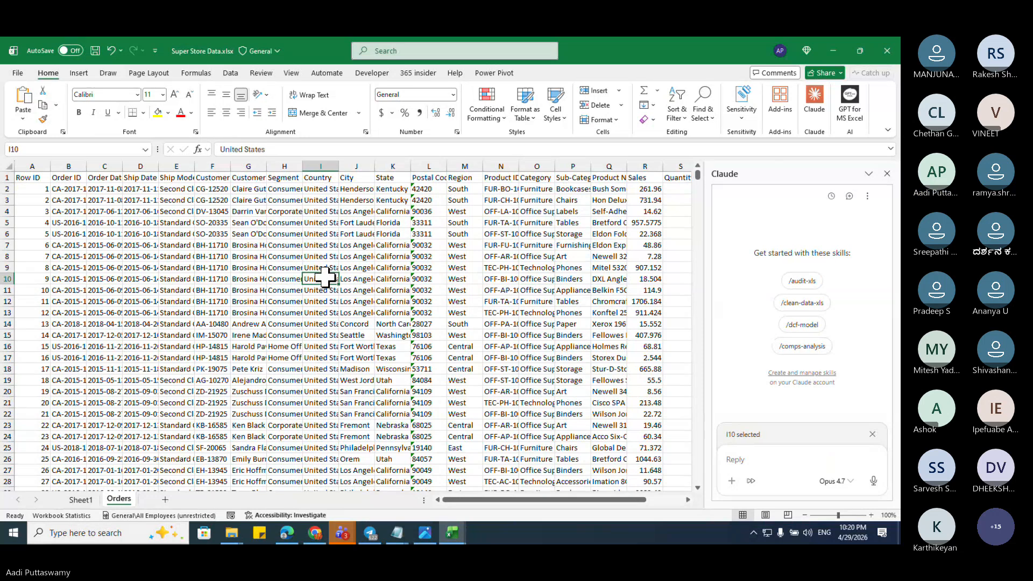
{"action": "left_click", "coordinate": [247, 211]}
{"action": "left_click", "coordinate": [108, 186]}
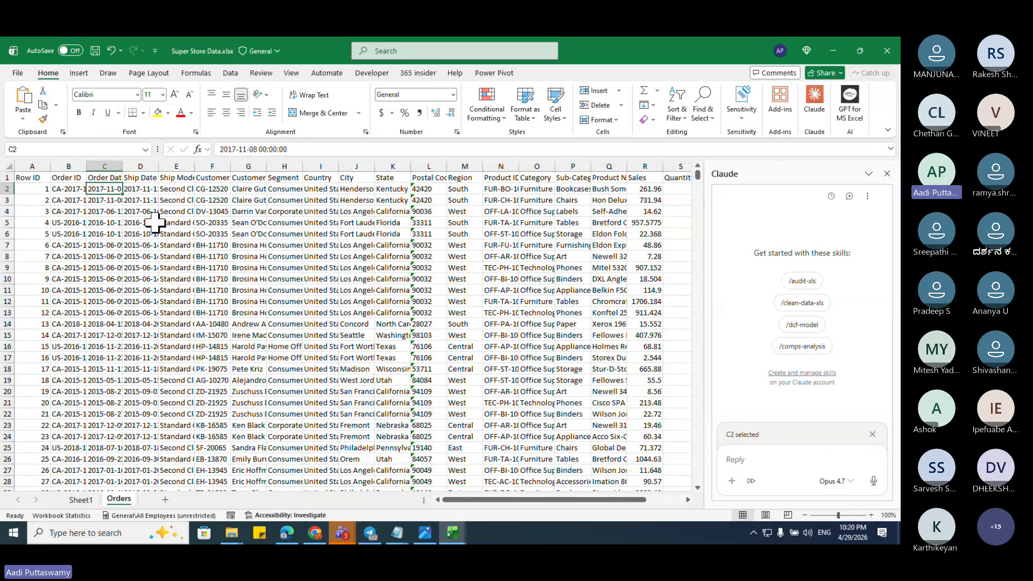
{"action": "key", "text": "Up"}
{"action": "key", "text": "Down"}
{"action": "key", "text": "Up"}
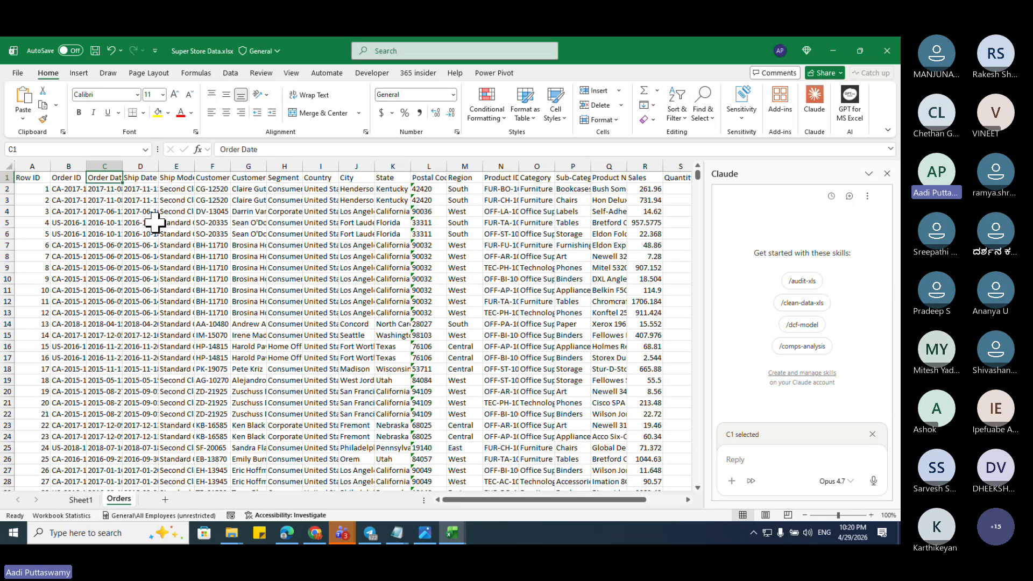
{"action": "key", "text": "ctrl+shift+Down"}
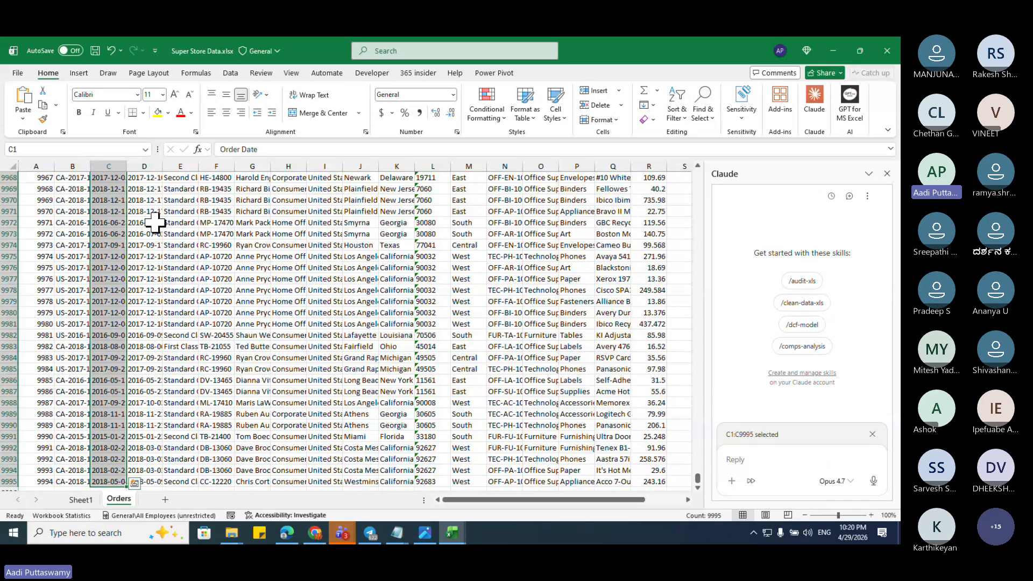
{"action": "key", "text": "Down"}
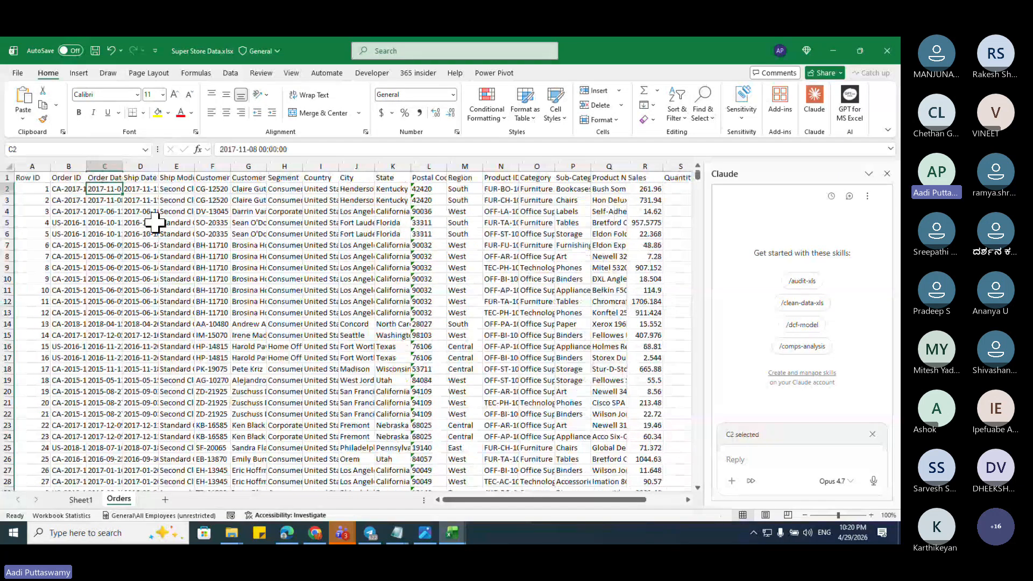
Step: Inspect the order dates' number format, confirm it is General, and cancel without changes
{"action": "key", "text": "ctrl+1"}
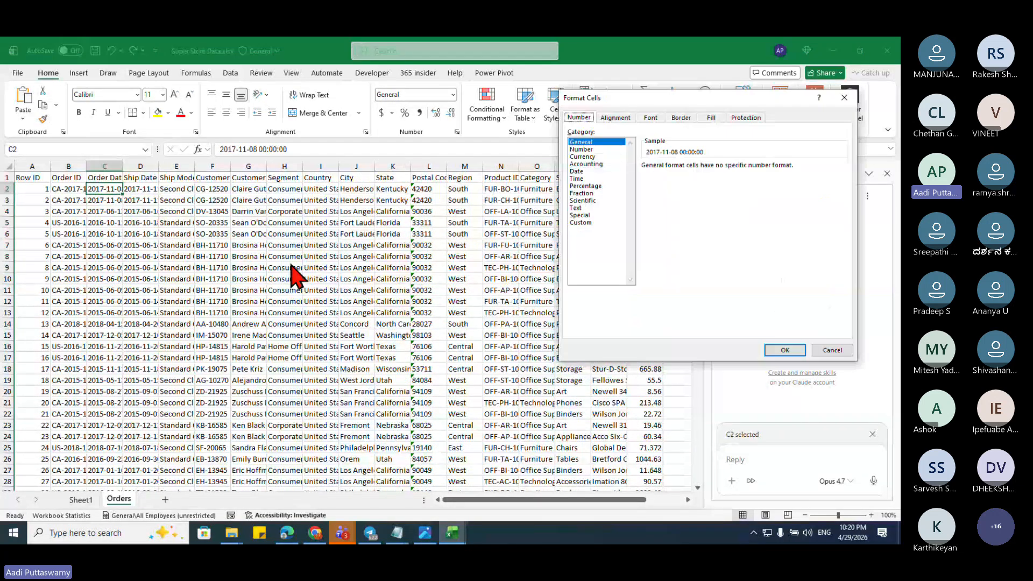
{"action": "left_click", "coordinate": [586, 163]}
{"action": "left_click", "coordinate": [583, 186]}
{"action": "left_click", "coordinate": [581, 201]}
{"action": "left_click", "coordinate": [581, 223]}
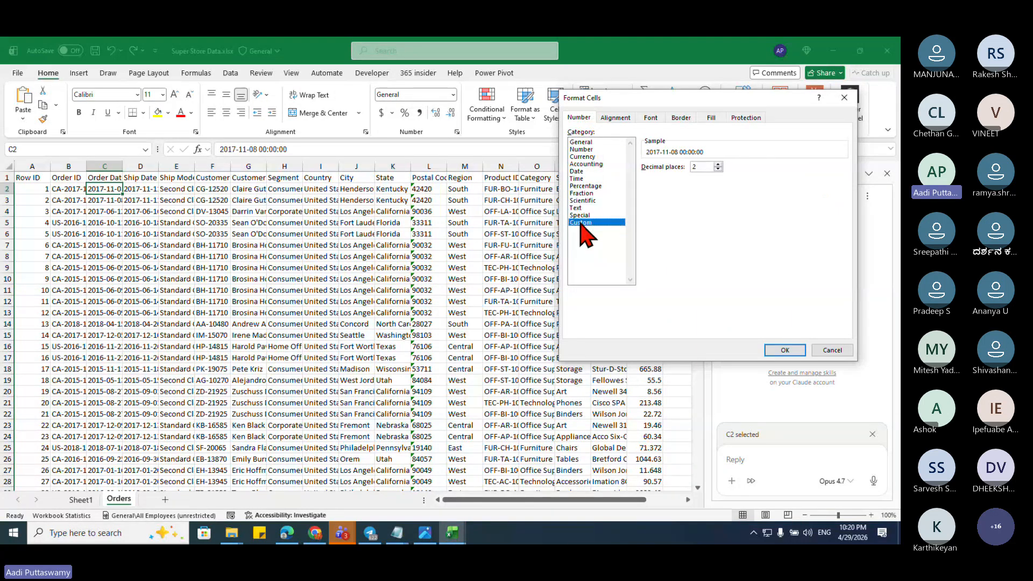
{"action": "left_click", "coordinate": [592, 142]}
{"action": "key", "text": "Escape"}
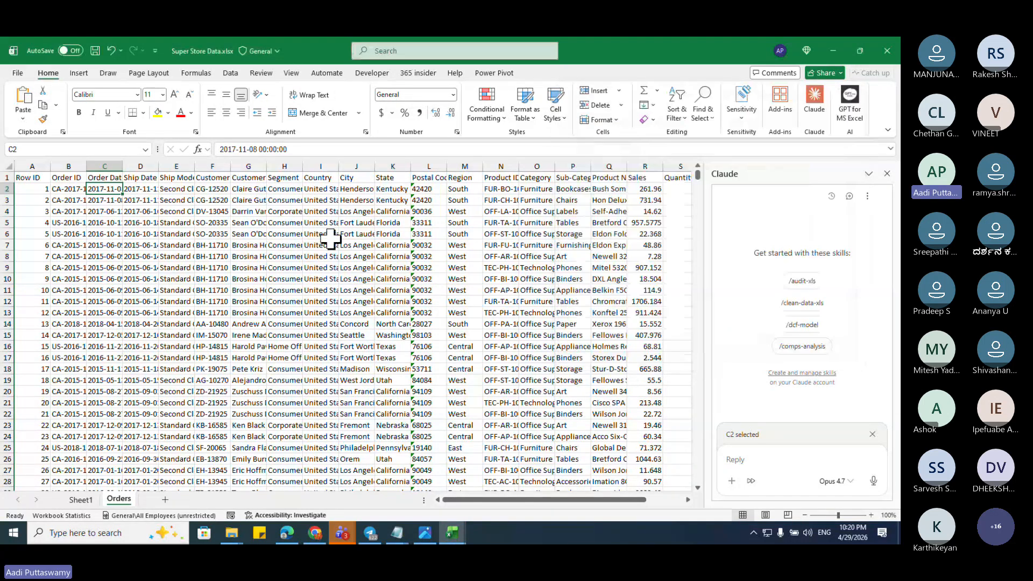
Step: Select the Order Date column from C1 down to C9995
{"action": "left_click", "coordinate": [82, 189]}
{"action": "left_click", "coordinate": [105, 178]}
{"action": "mouse_move", "coordinate": [430, 322]}
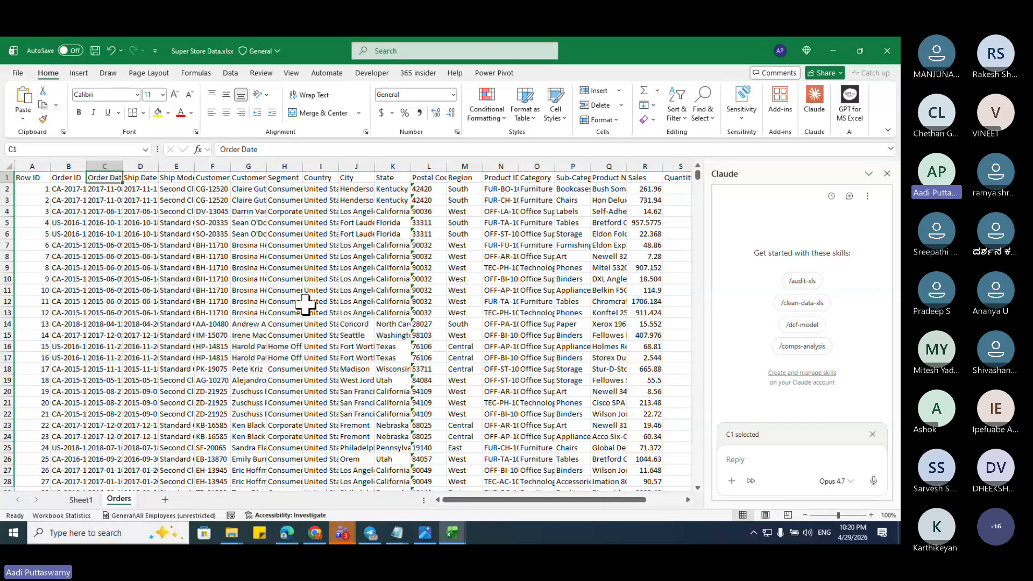
{"action": "key", "text": "ctrl+shift+Down"}
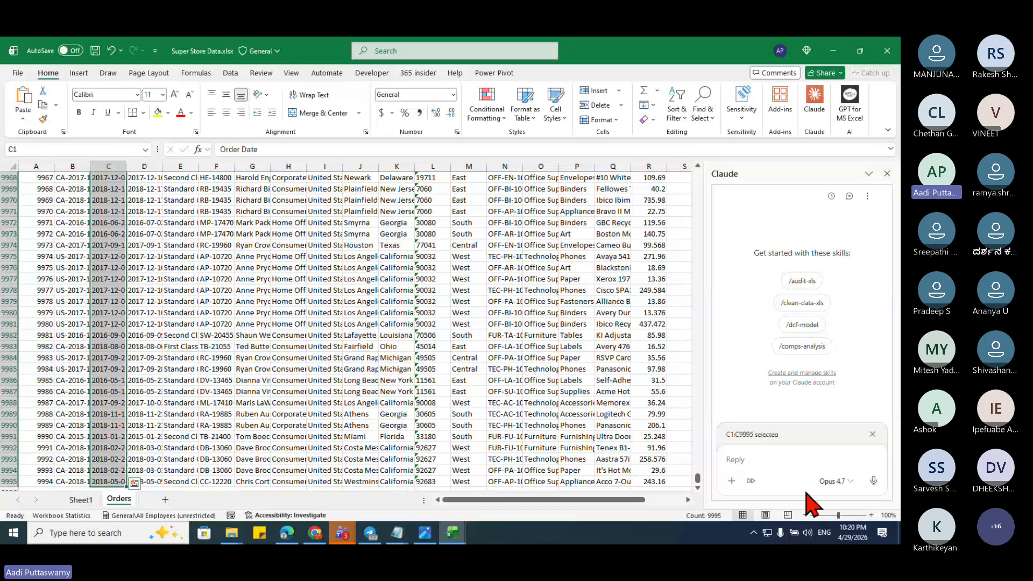
Step: Select C2:C9995 and ask Claude to convert the selected data into date format
{"action": "left_click", "coordinate": [779, 464]}
{"action": "type", "text": "the "}
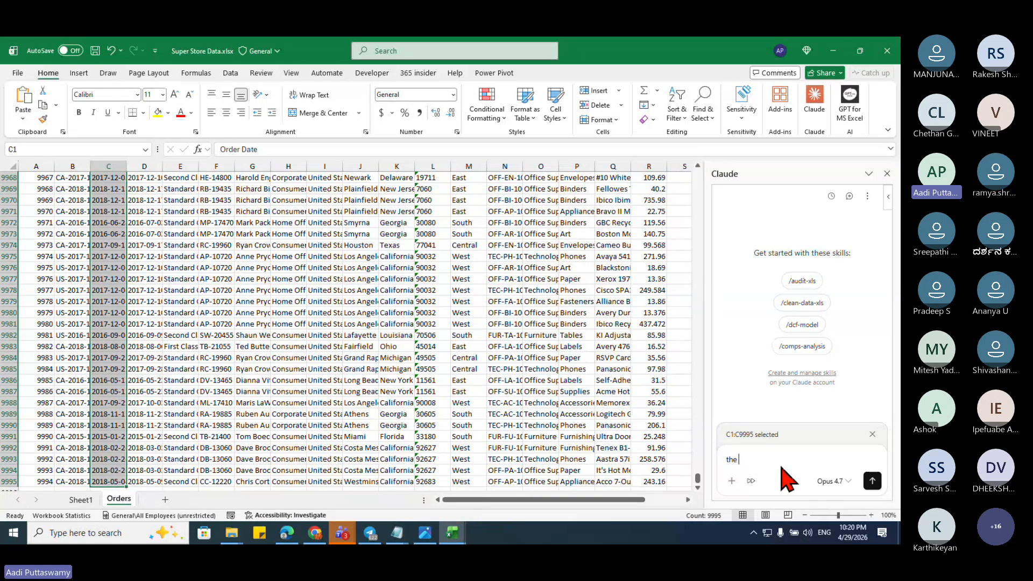
{"action": "type", "text": "selected"}
{"action": "left_click", "coordinate": [110, 188]}
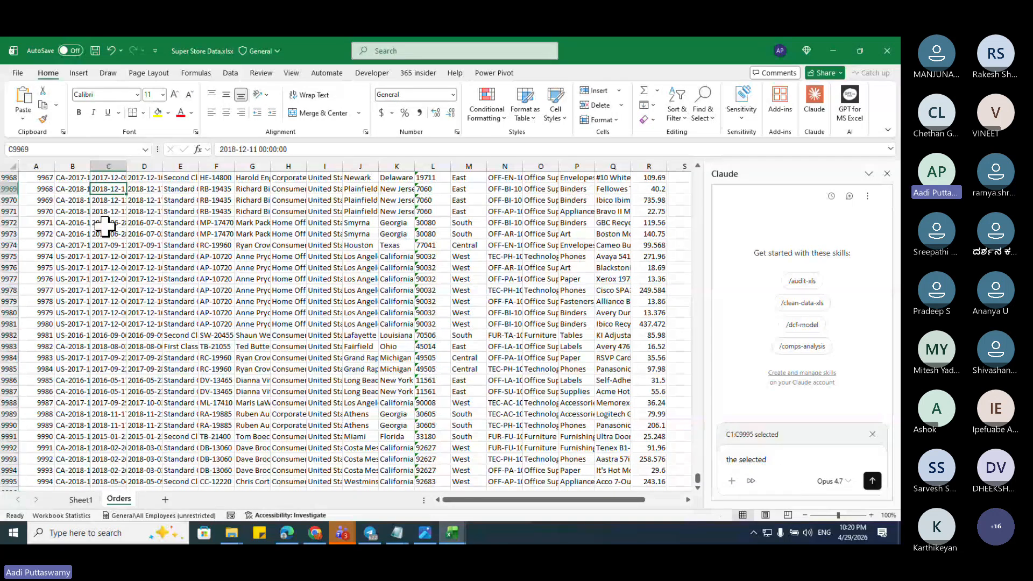
{"action": "key", "text": "ctrl+Up"}
{"action": "key", "text": "Down"}
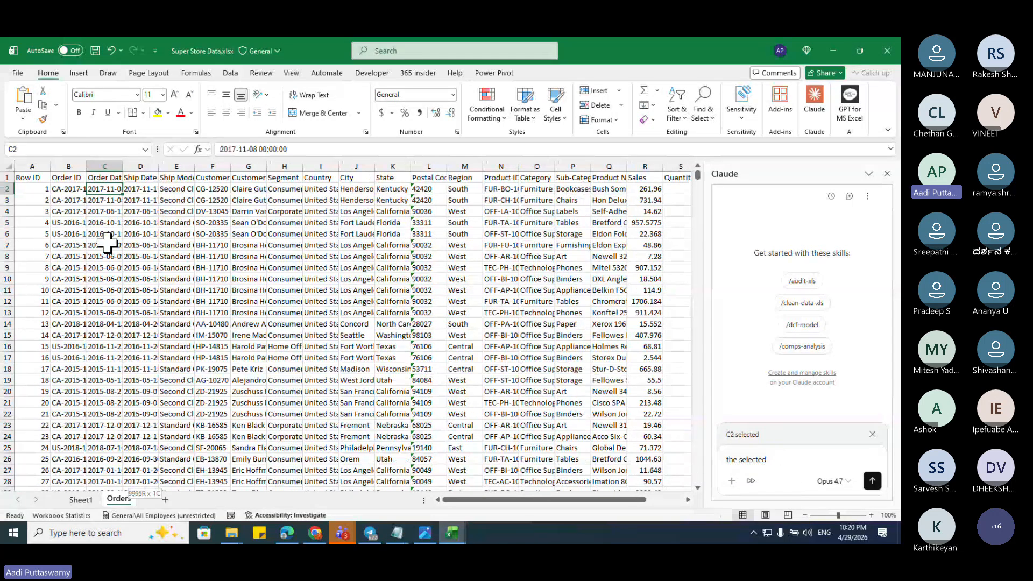
{"action": "key", "text": "ctrl+shift+Down"}
{"action": "left_click", "coordinate": [785, 456]}
{"action": "type", "text": "cted d"}
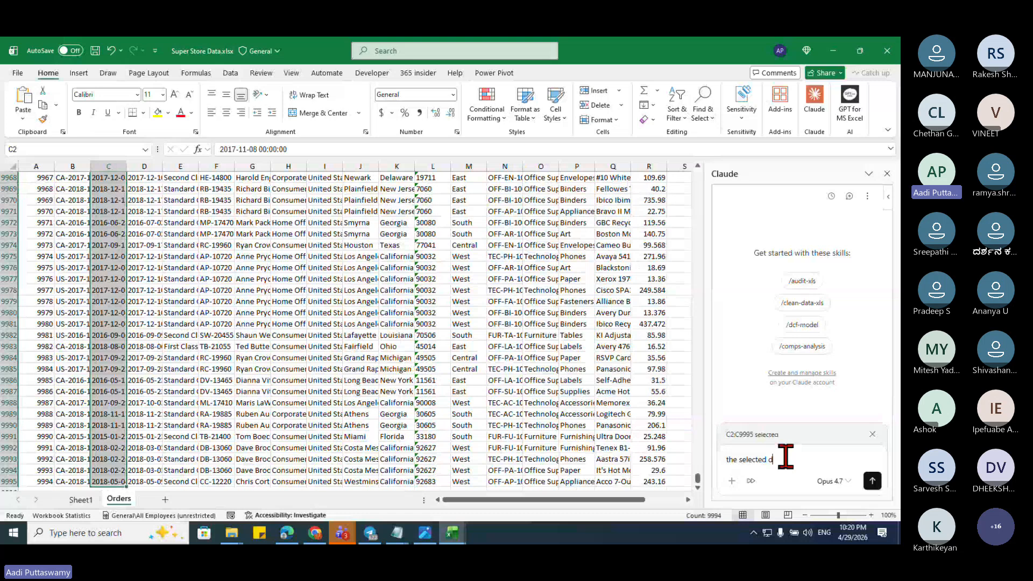
{"action": "type", "text": "ata is not in da"}
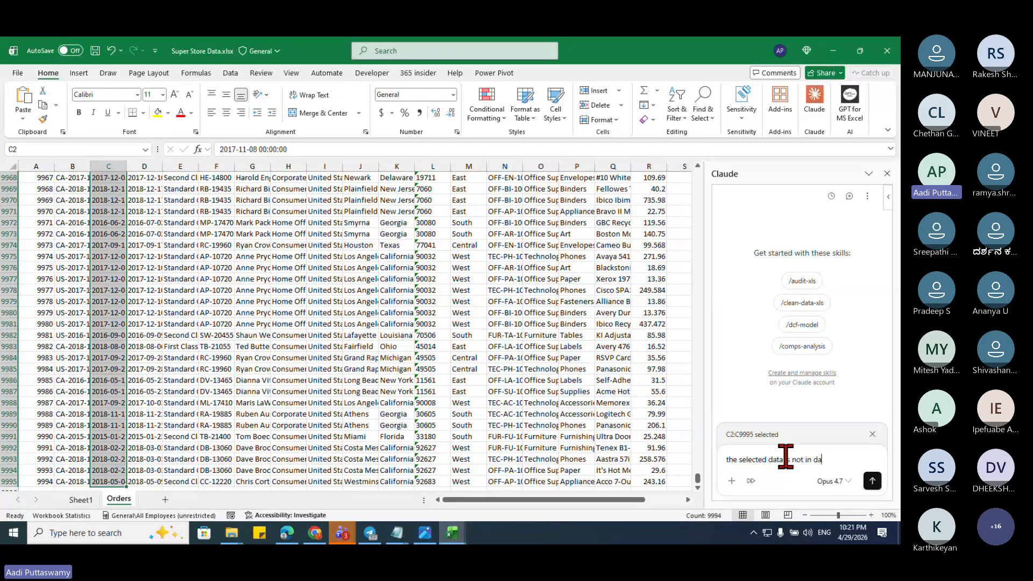
{"action": "type", "text": "te format"}
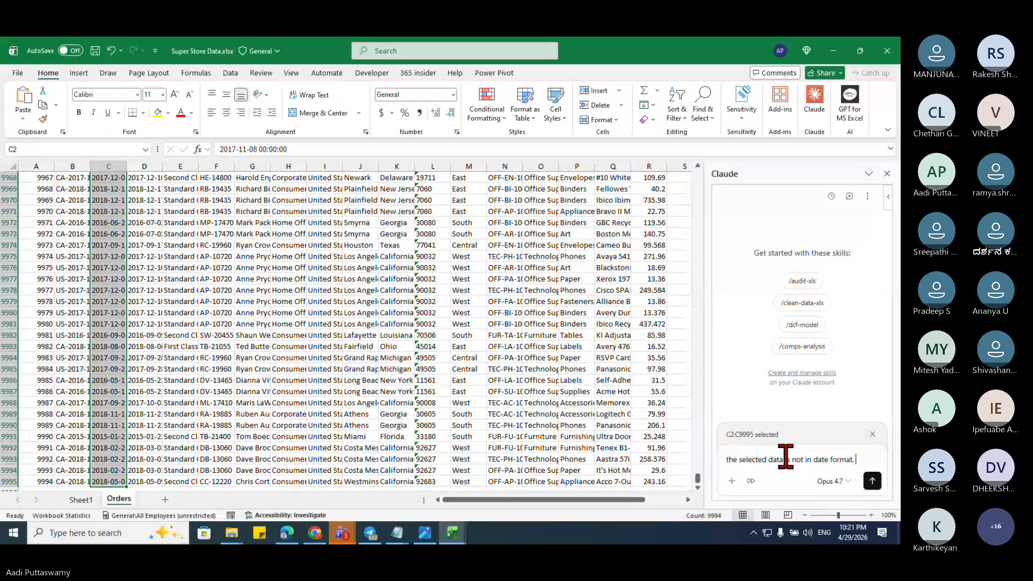
{"action": "type", "text": ". can you please "}
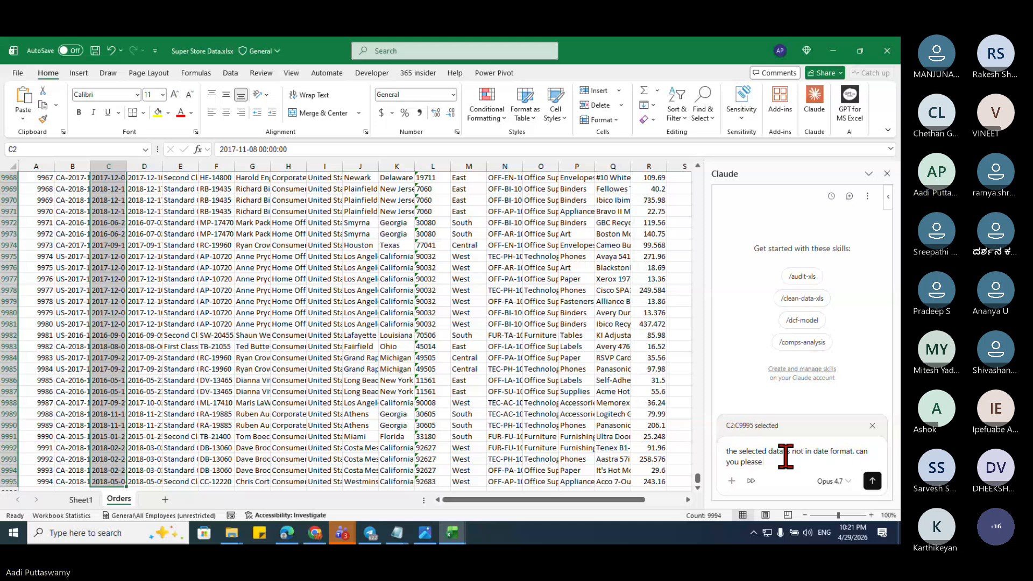
{"action": "type", "text": "conve"}
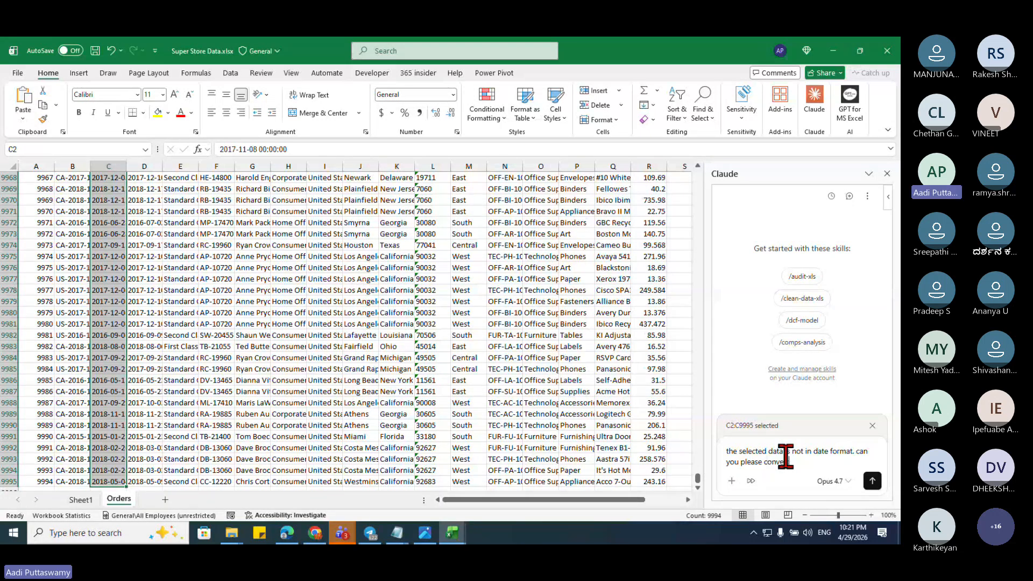
{"action": "type", "text": "rt the data"}
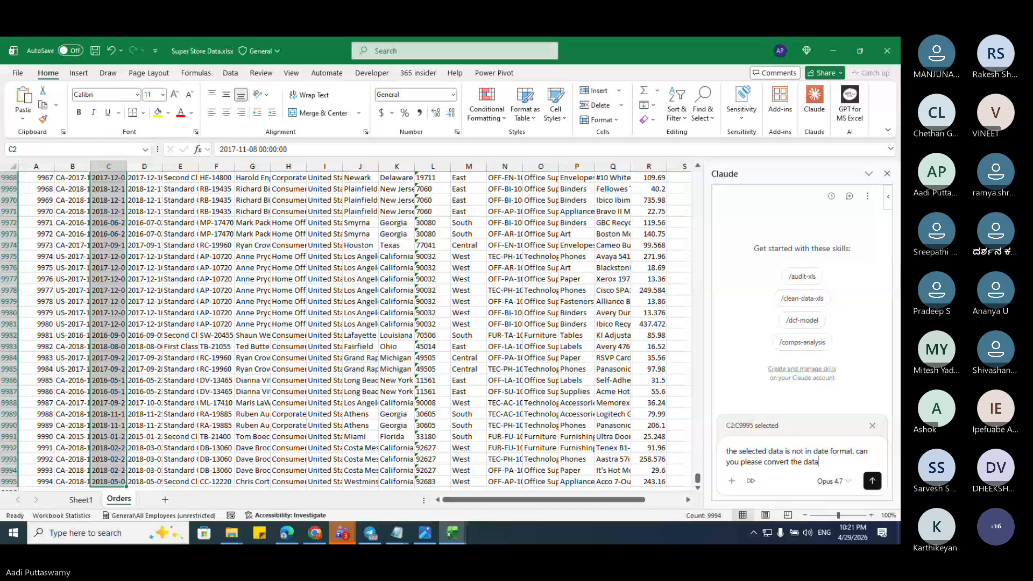
{"action": "type", "text": " into date format"}
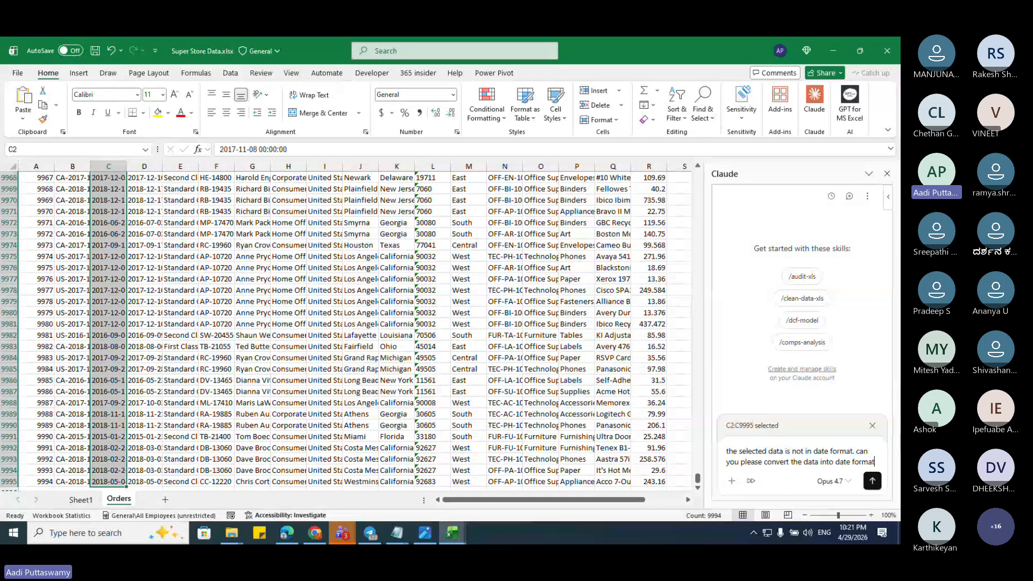
{"action": "left_click", "coordinate": [873, 481]}
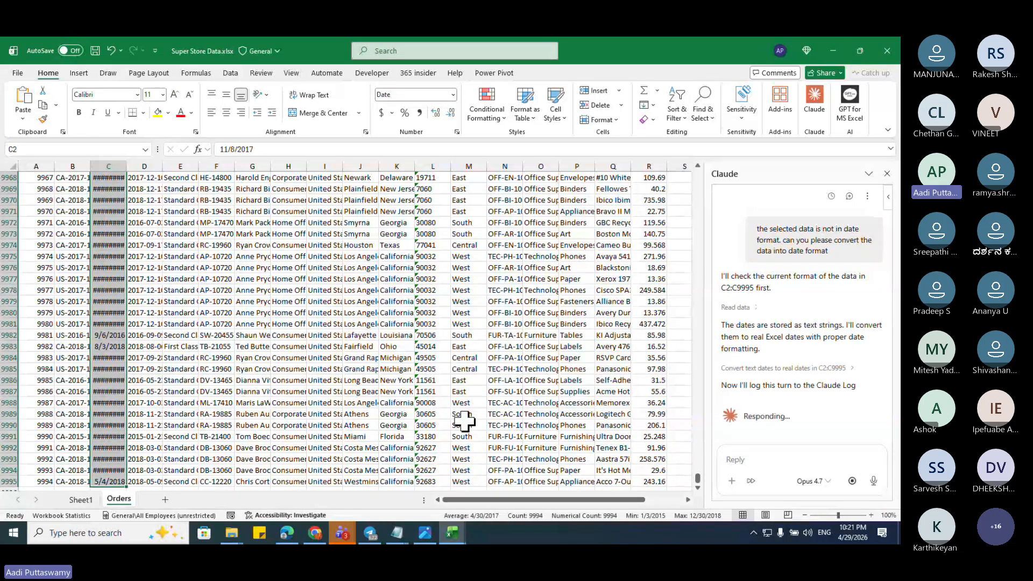
Step: Autofit column C so the converted m/d/yyyy dates show fully
{"action": "double_click", "coordinate": [127, 166]}
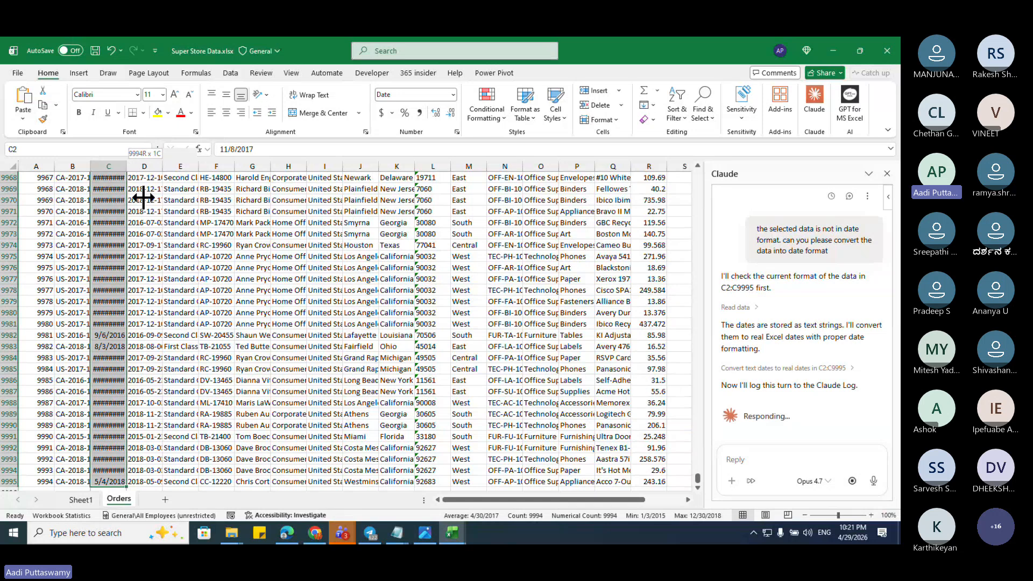
{"action": "scroll", "coordinate": [120, 237], "scroll_direction": "up", "scroll_amount": 13}
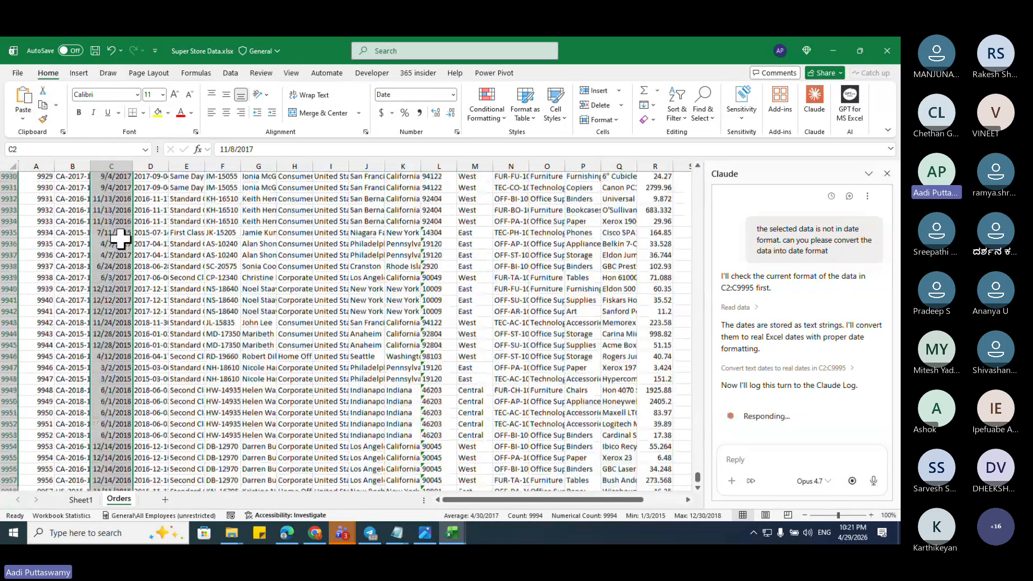
{"action": "left_click_drag", "start_coordinate": [697, 477], "coordinate": [701, 180]}
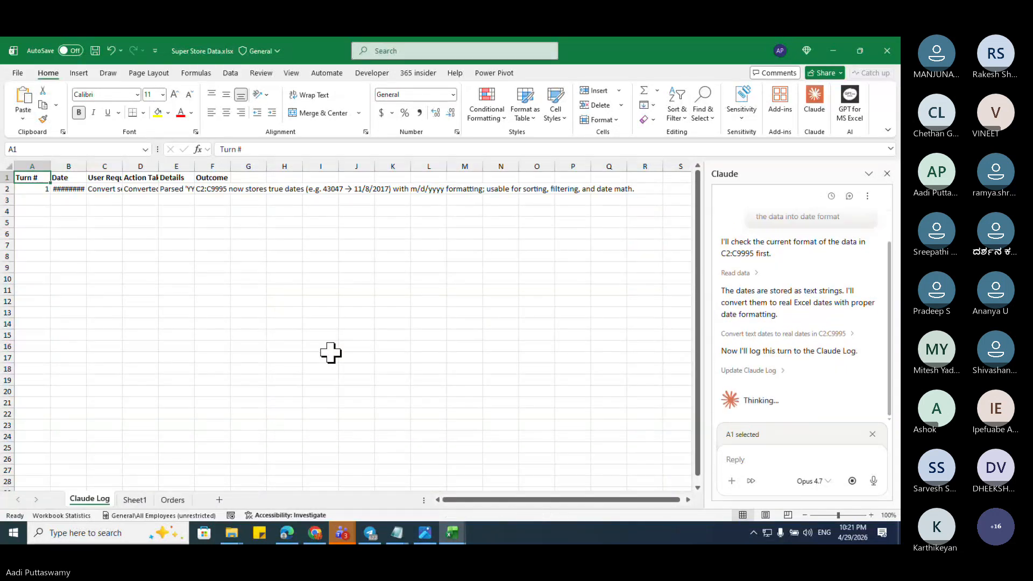
Step: Recheck the order dates' number format and select the Order Date column down to row 9995
{"action": "left_click", "coordinate": [181, 500]}
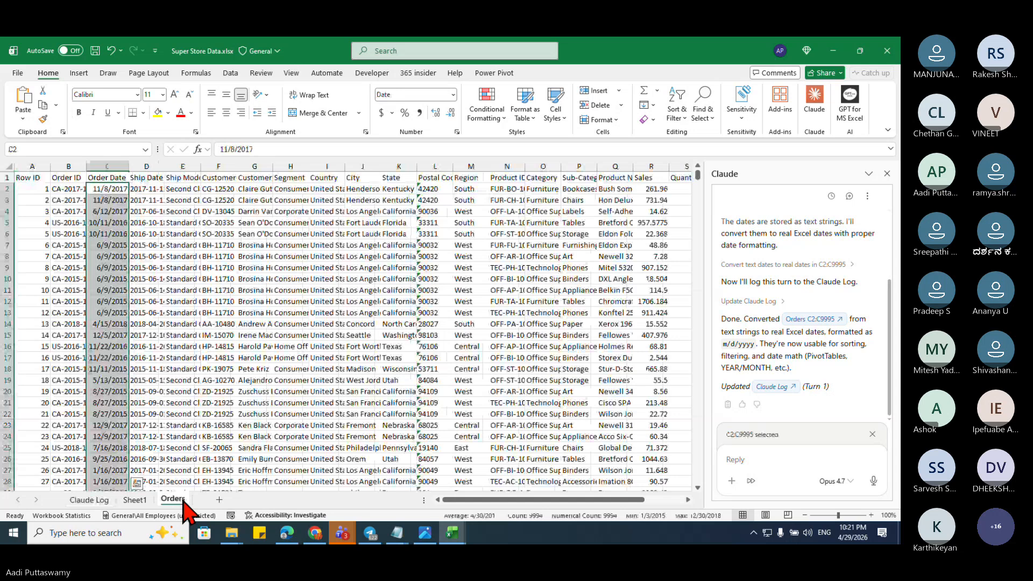
{"action": "key", "text": "ctrl+1"}
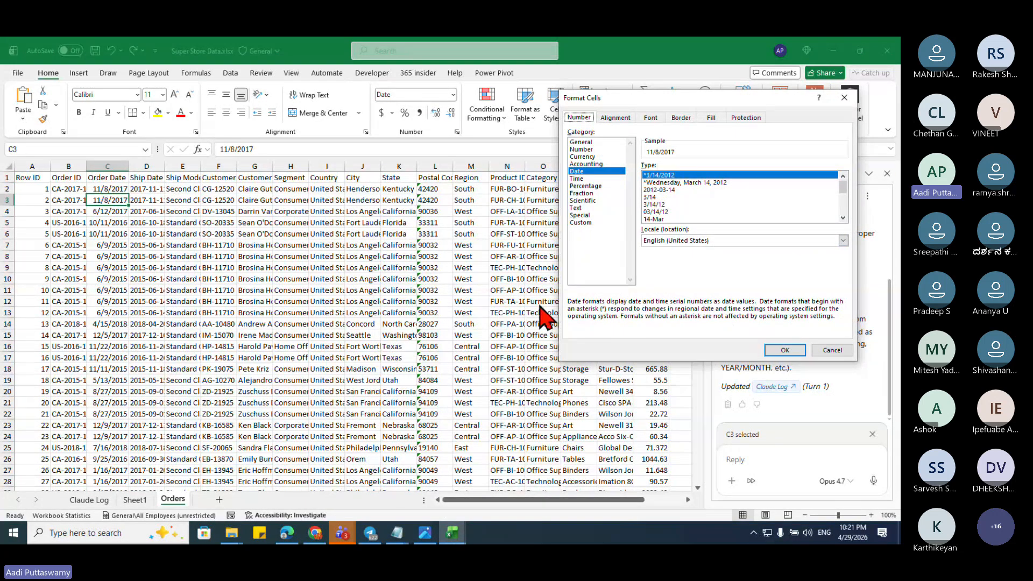
{"action": "key", "text": "Escape"}
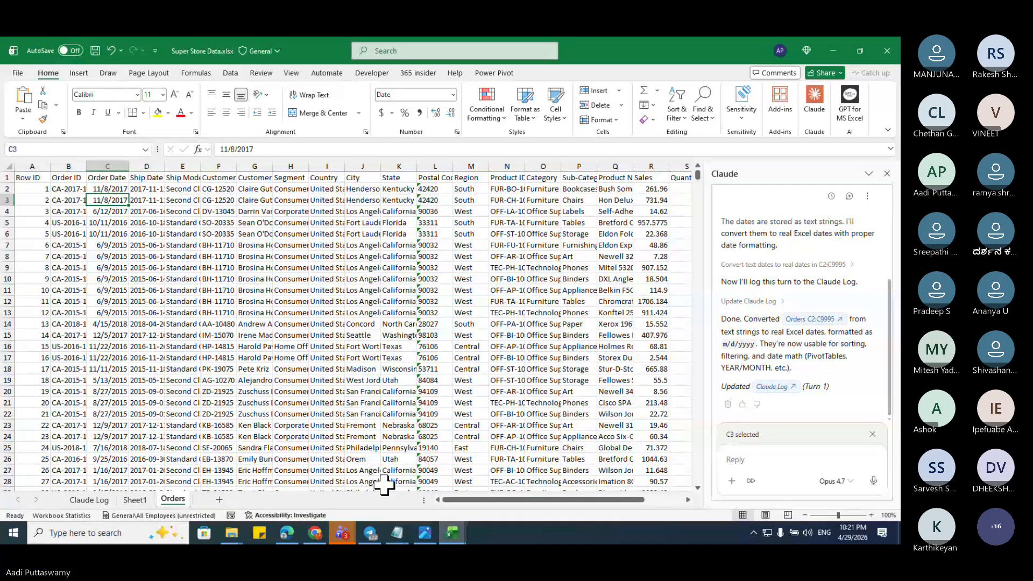
{"action": "left_click", "coordinate": [89, 176]}
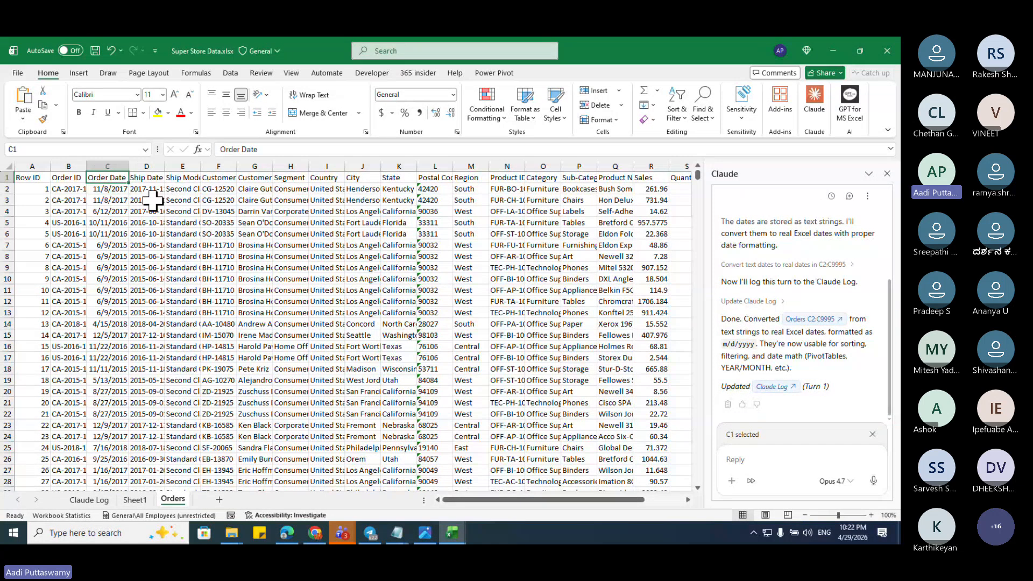
{"action": "key", "text": "ctrl+shift+Down"}
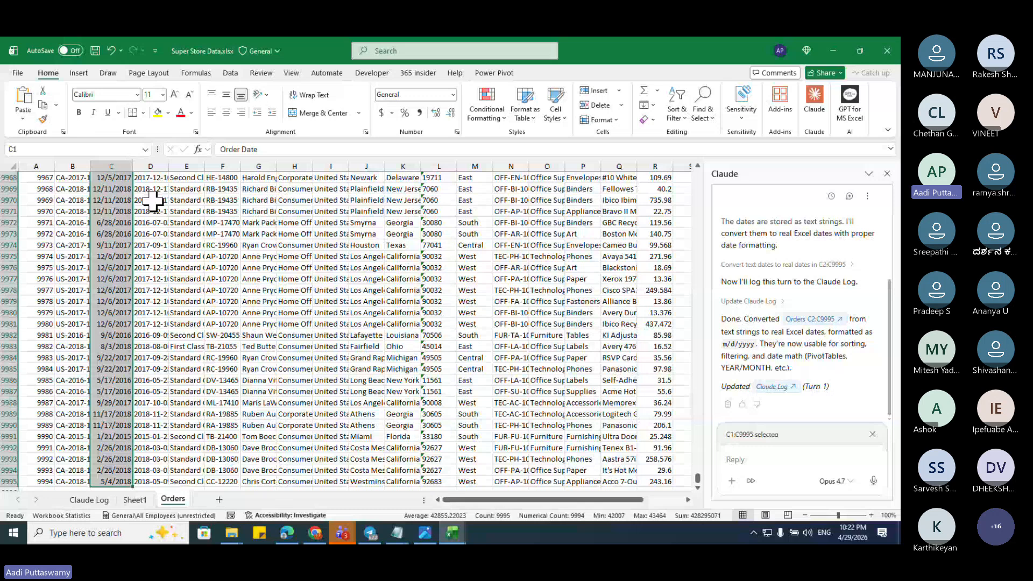
Step: Start asking Claude for 3 columns from Order Date: Day, Month, Year
{"action": "left_click", "coordinate": [781, 459]}
{"action": "type", "text": "i want"}
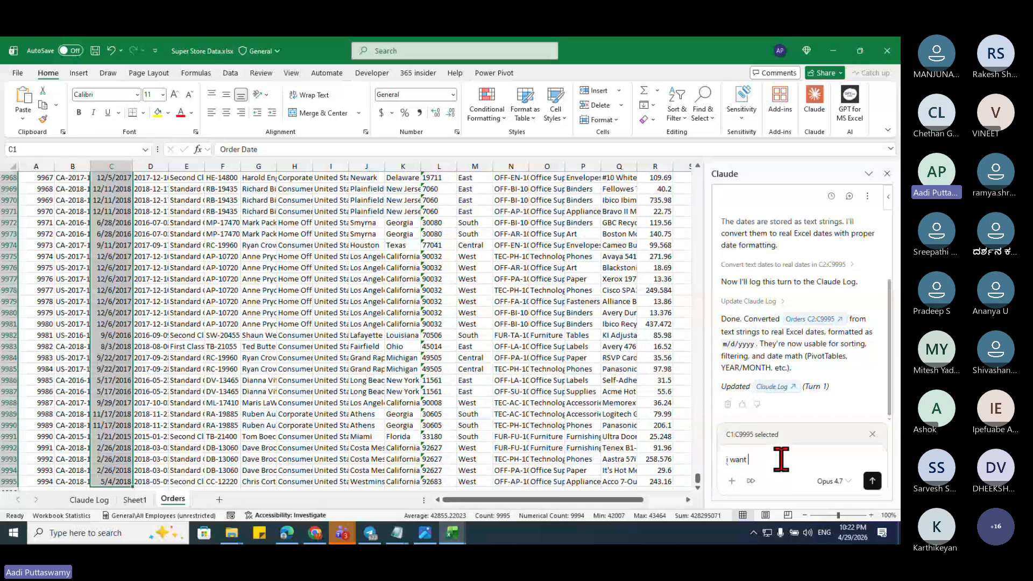
{"action": "type", "text": " to create thr"}
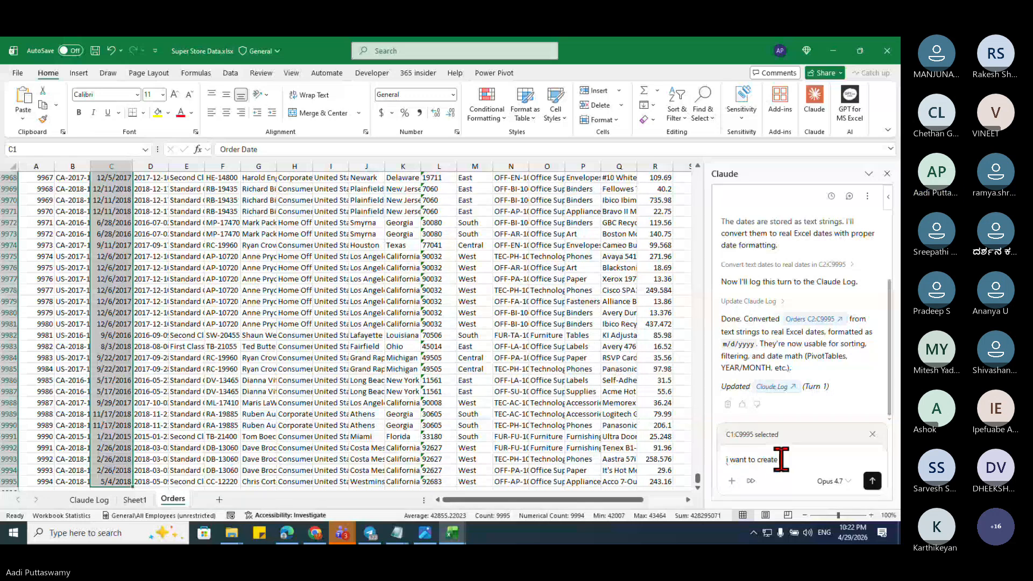
{"action": "key", "text": "BackSpace"}
{"action": "key", "text": "BackSpace"}
{"action": "key", "text": "BackSpace"}
{"action": "type", "text": "3 different "}
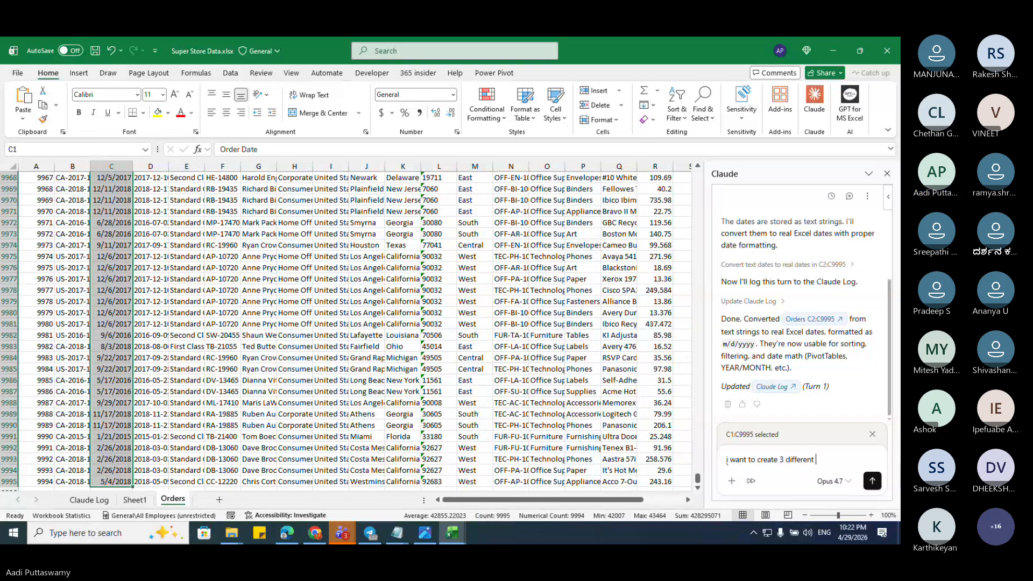
{"action": "type", "text": "colu"}
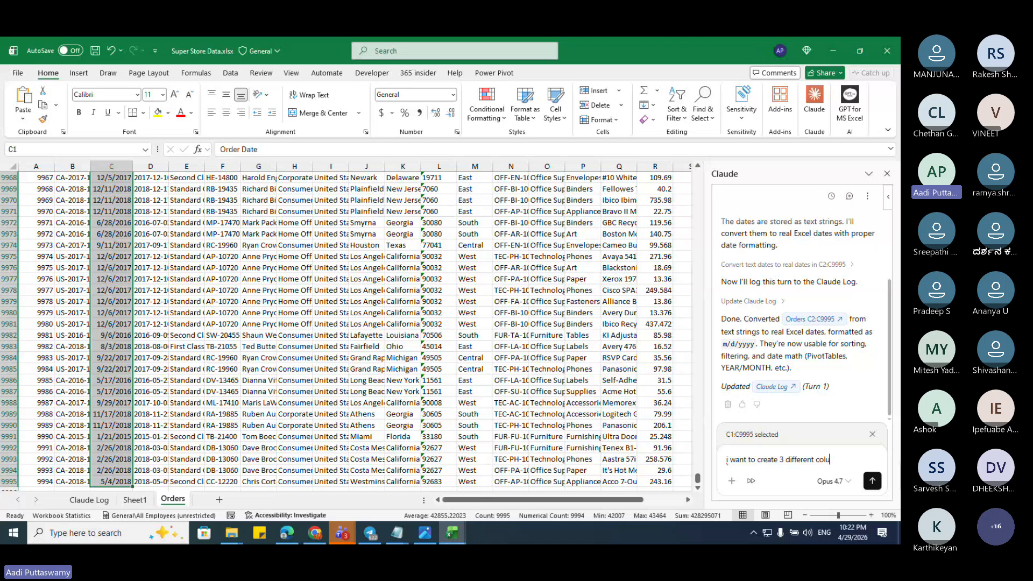
{"action": "type", "text": "mns from this Order date"}
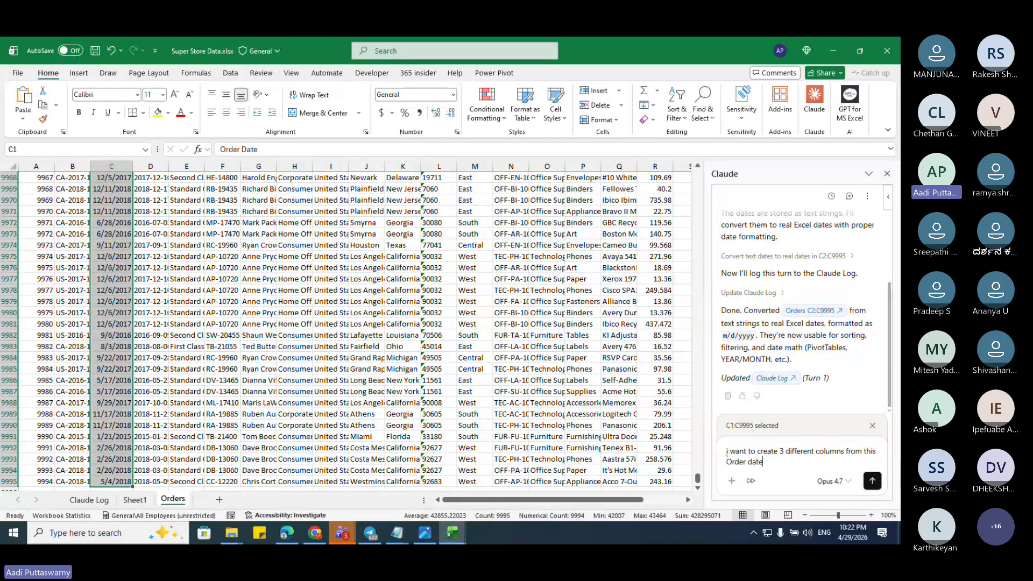
{"action": "type", "text": " column."}
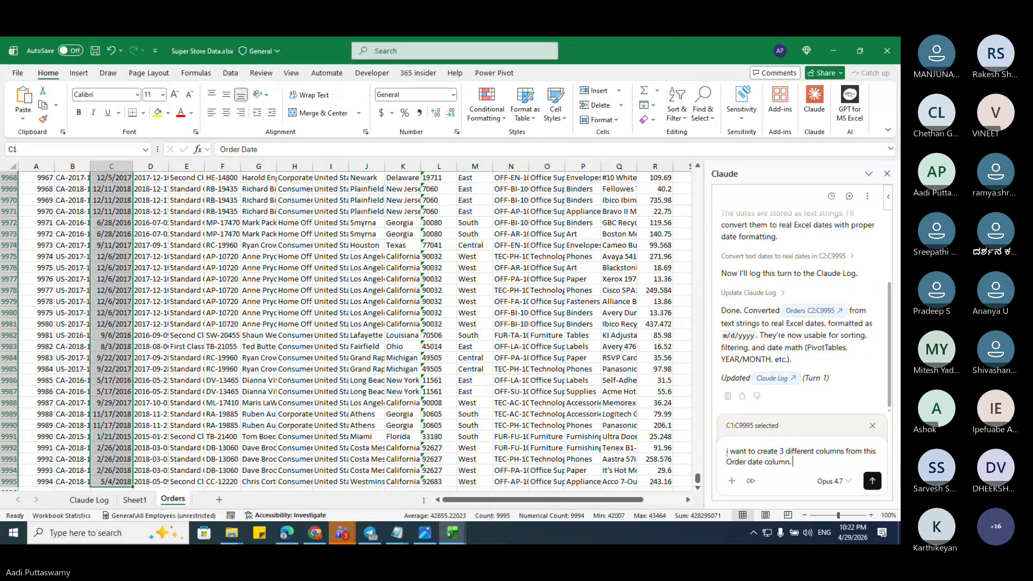
{"action": "key", "text": "shift+Return"}
{"action": "type", "text": "Dat"}
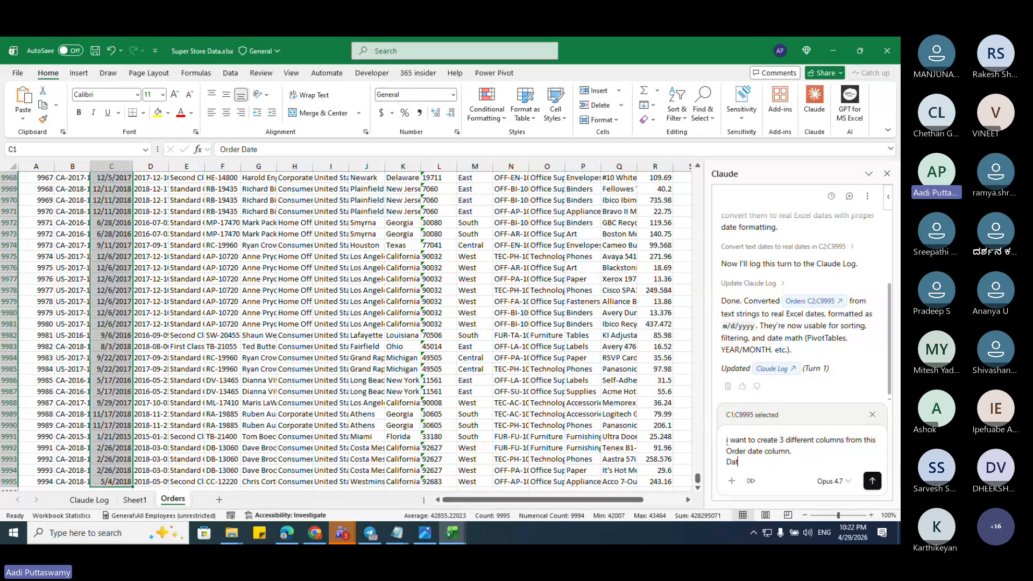
{"action": "key", "text": "BackSpace"}
{"action": "type", "text": "y"}
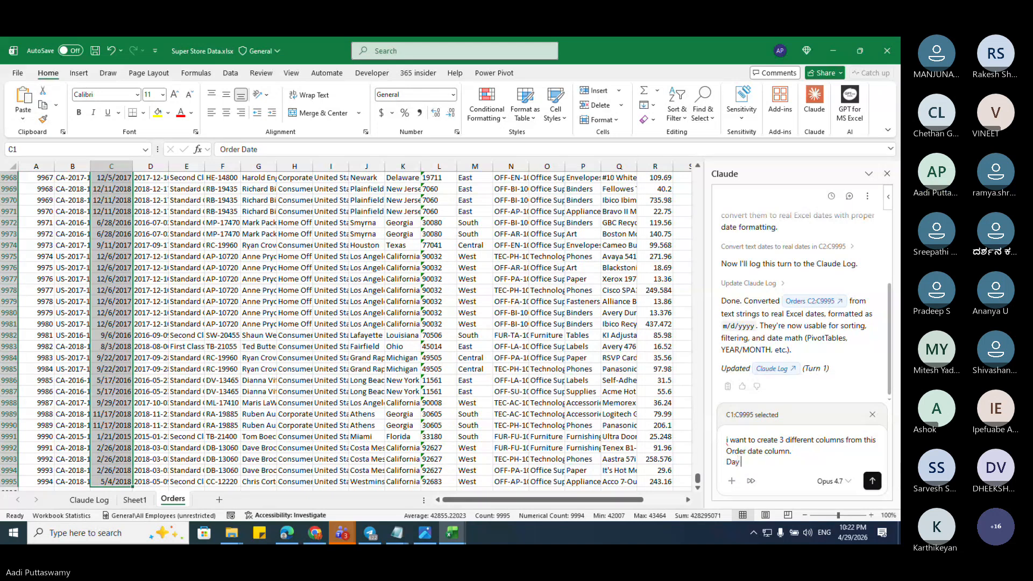
{"action": "type", "text": ", Month, Year"}
Step: Specify that the new columns go in V, W, X and send the request
{"action": "scroll", "coordinate": [688, 500], "scroll_direction": "right", "scroll_amount": 9}
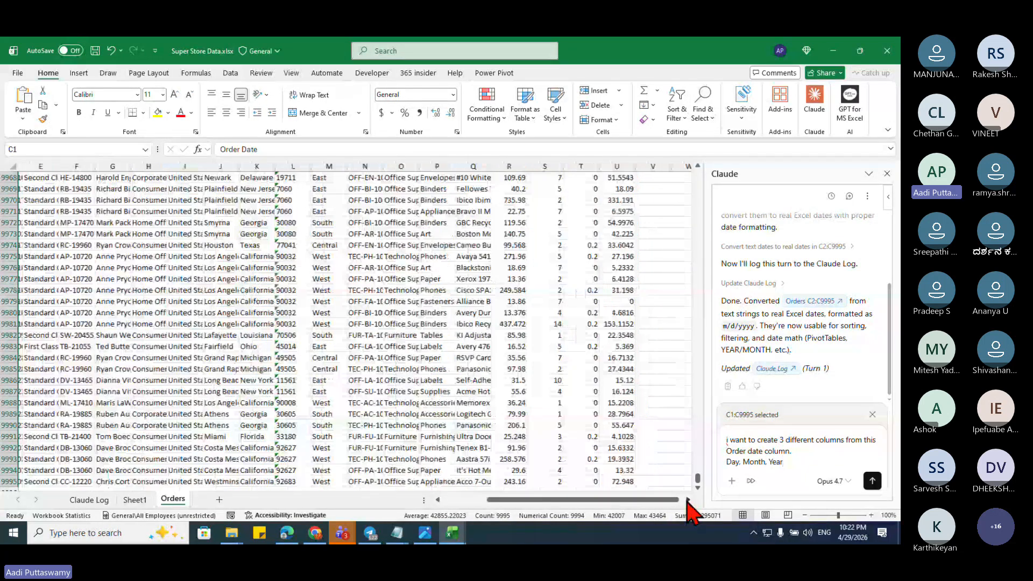
{"action": "type", "text": ". I want th"}
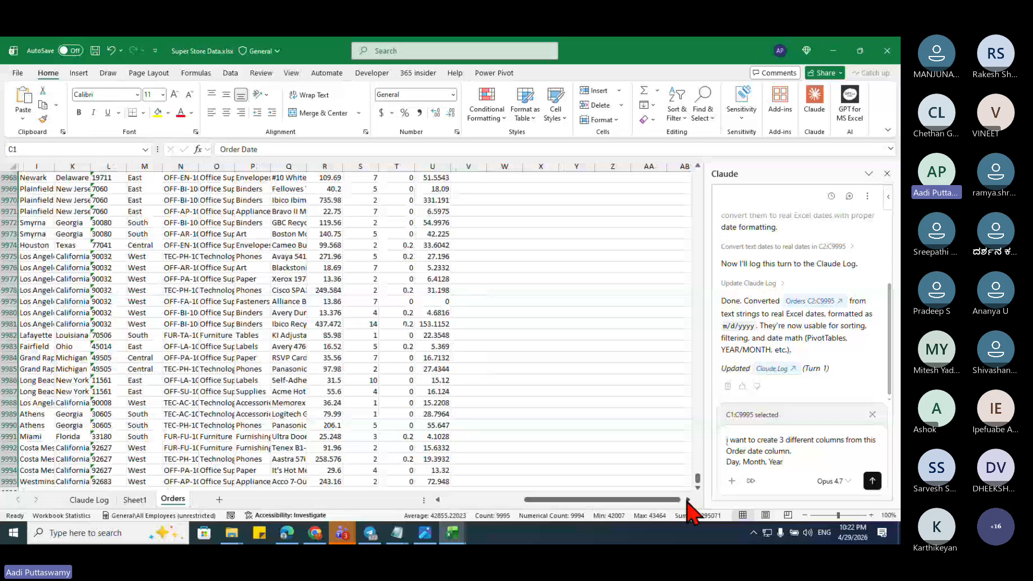
{"action": "type", "text": "e column to "}
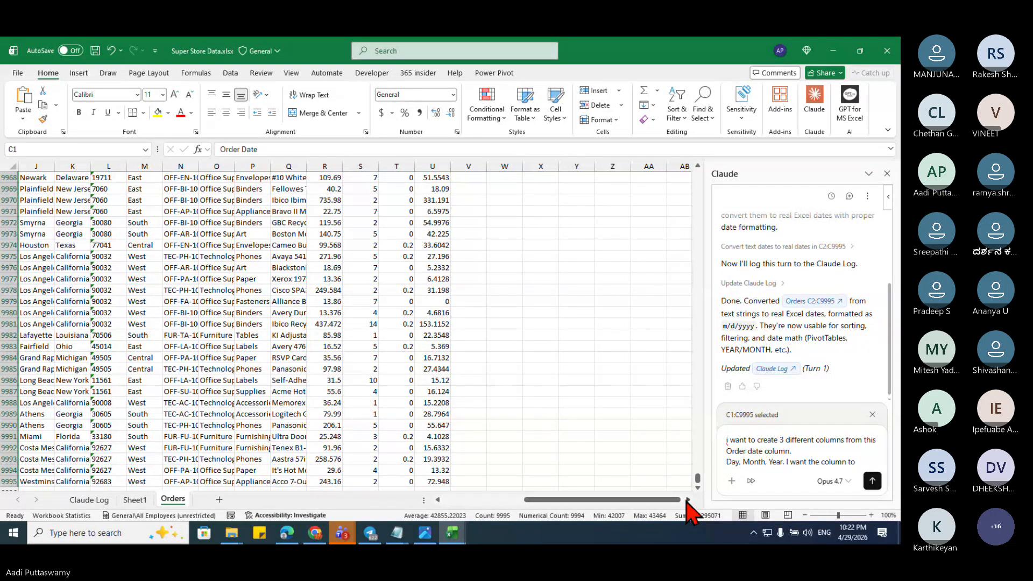
{"action": "type", "text": "be created"}
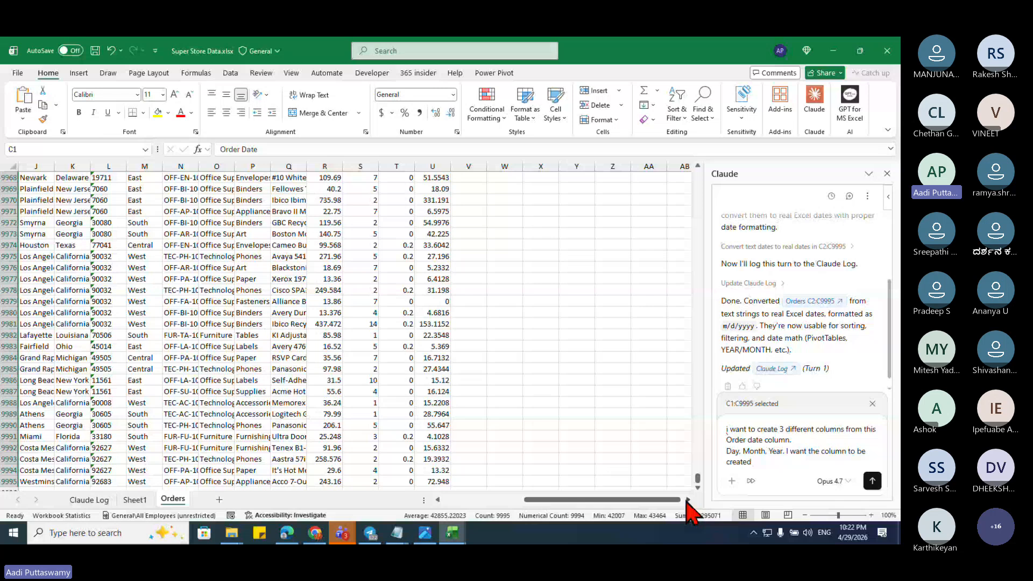
{"action": "type", "text": " in comum"}
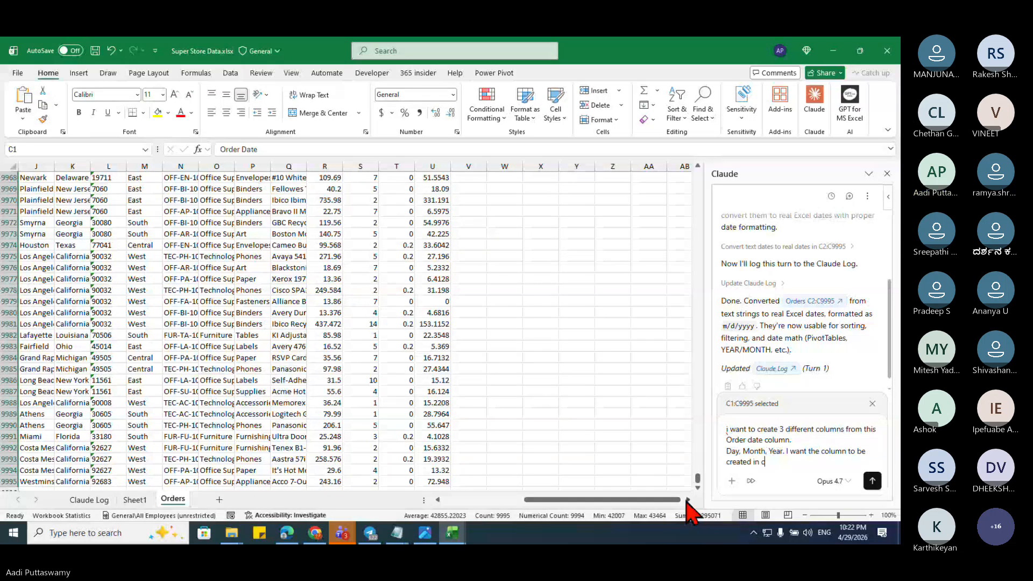
{"action": "key", "text": "BackSpace"}
{"action": "key", "text": "BackSpace"}
{"action": "key", "text": "BackSpace"}
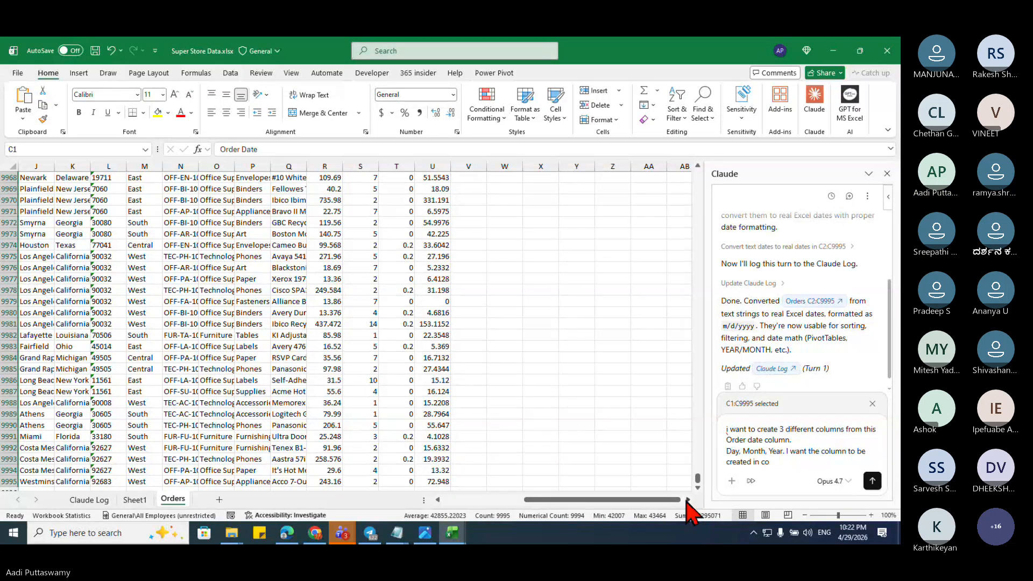
{"action": "type", "text": "lumn V, "}
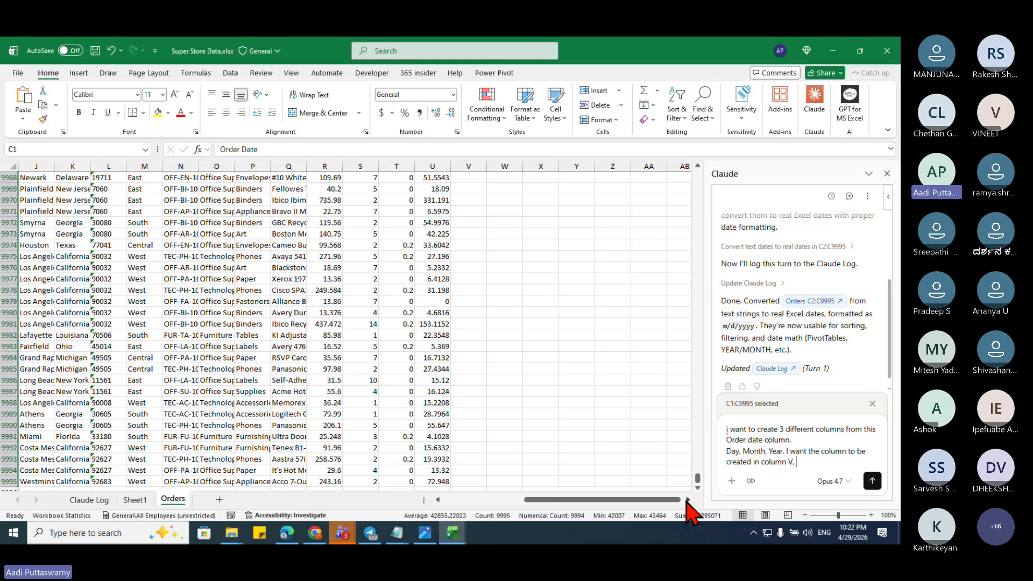
{"action": "type", "text": "W, X"}
{"action": "left_click", "coordinate": [872, 481]}
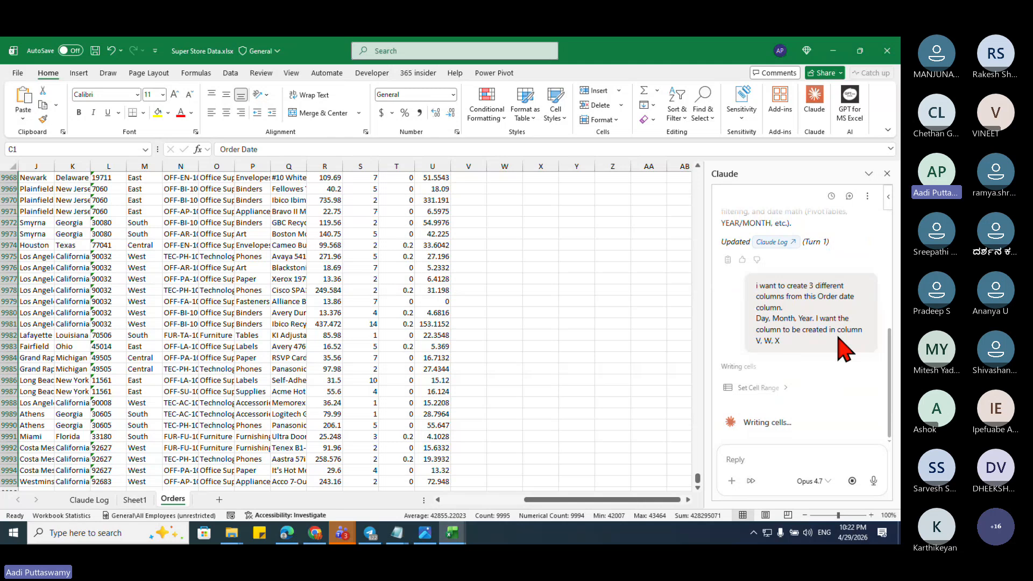
{"action": "left_click", "coordinate": [316, 536]}
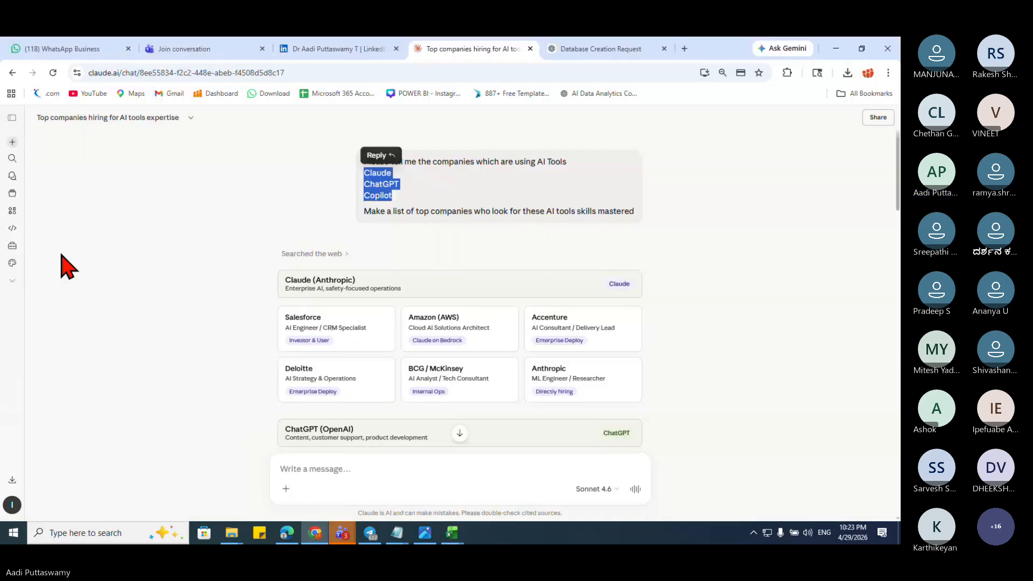
Step: View Claude's plan usage limits under Settings, then minimise the browser
{"action": "left_click", "coordinate": [12, 118]}
{"action": "left_click", "coordinate": [56, 511]}
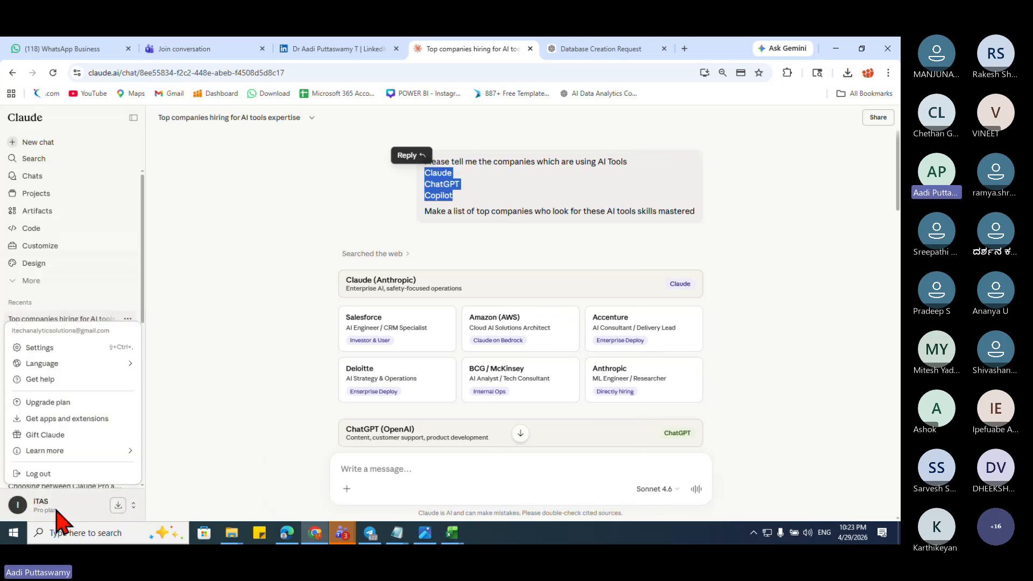
{"action": "left_click", "coordinate": [56, 347]}
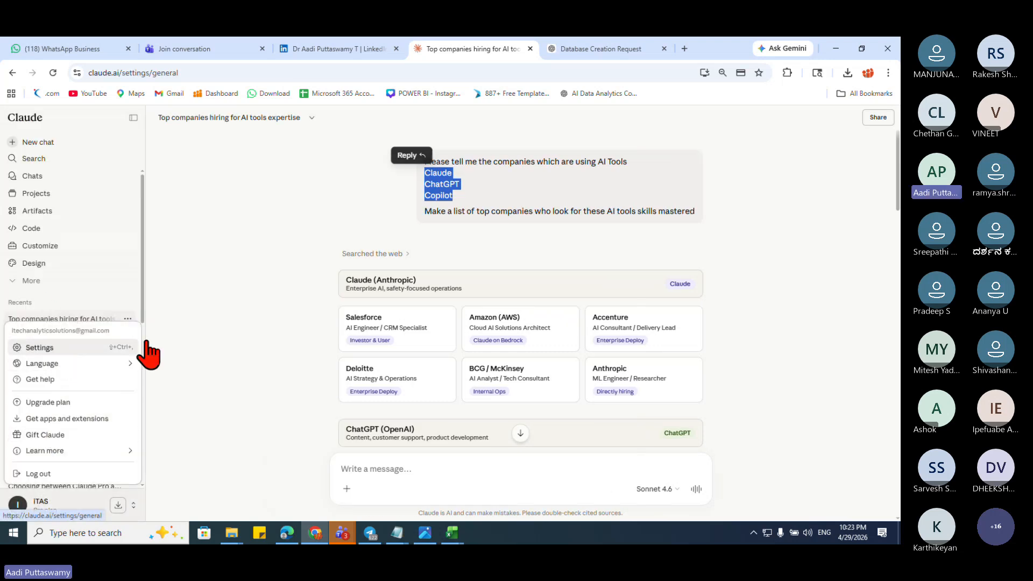
{"action": "left_click", "coordinate": [228, 261]}
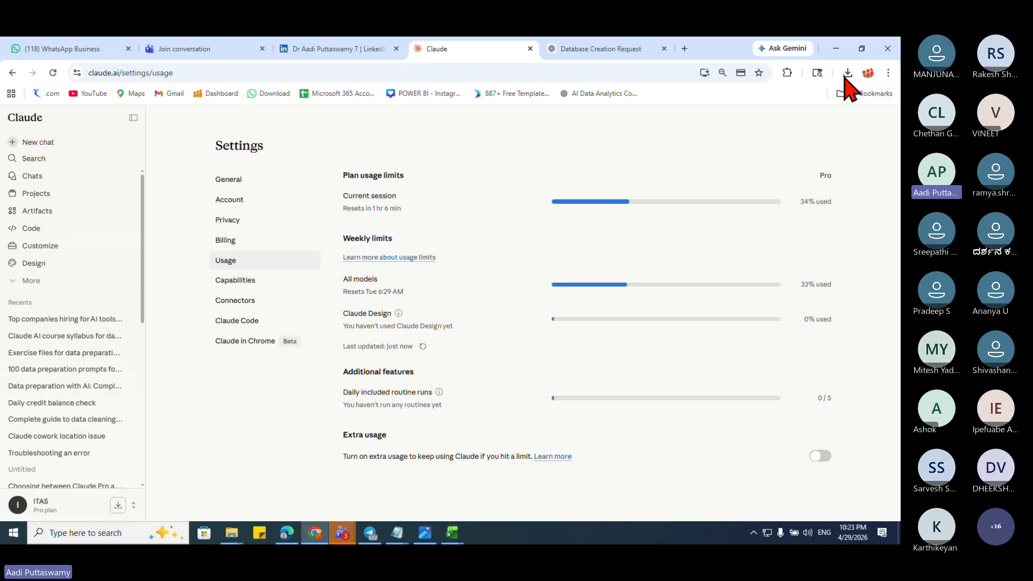
{"action": "left_click", "coordinate": [836, 48]}
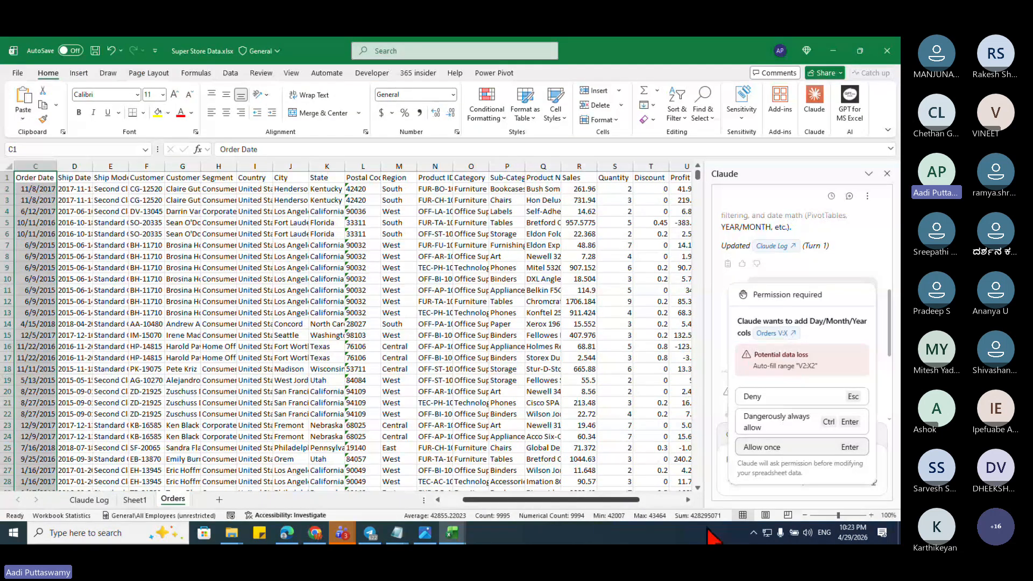
Step: Always allow Claude's edits, then inspect the new DAY, MONTH and YEAR formulas in V:X
{"action": "left_click", "coordinate": [759, 425]}
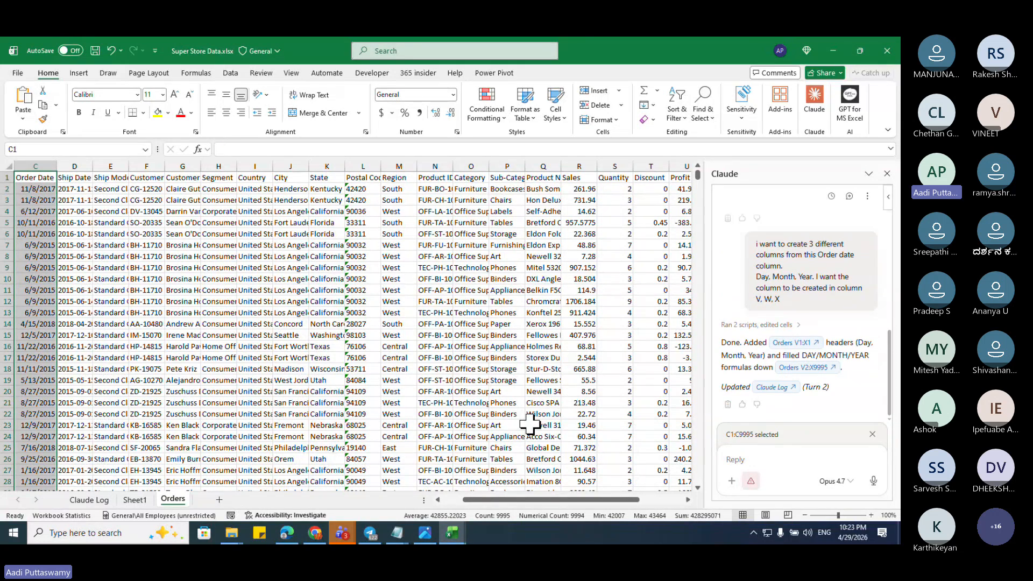
{"action": "scroll", "coordinate": [529, 424], "scroll_direction": "right", "scroll_amount": 4}
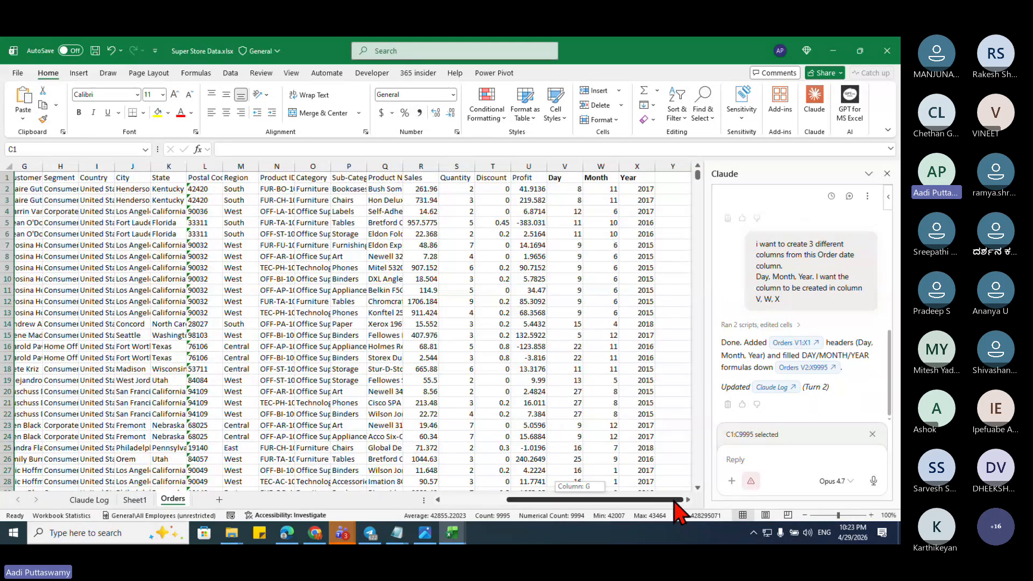
{"action": "left_click", "coordinate": [564, 178]}
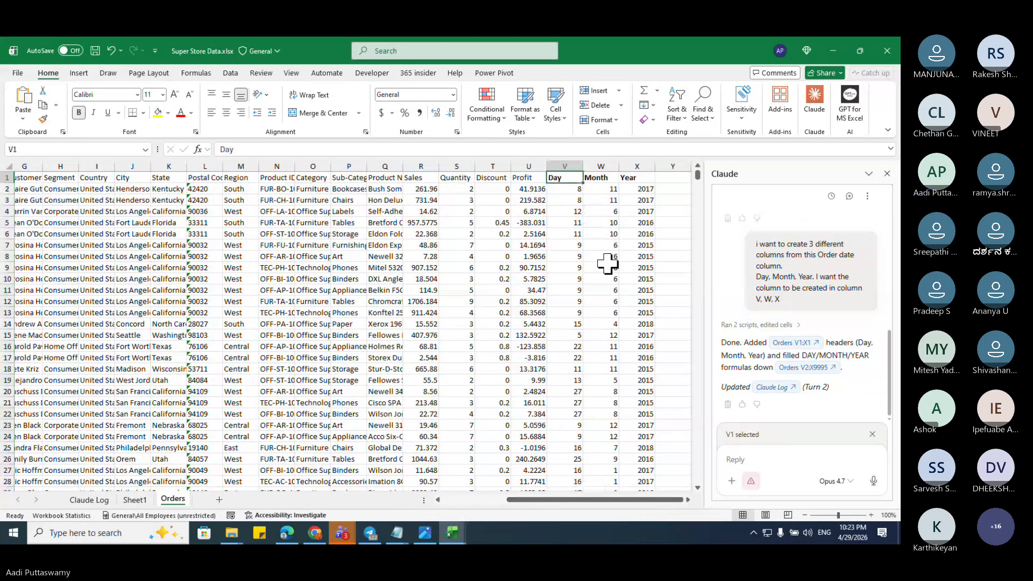
{"action": "key", "text": "Down"}
{"action": "key", "text": "Right"}
{"action": "key", "text": "Right"}
{"action": "key", "text": "Right"}
{"action": "scroll", "coordinate": [607, 264], "scroll_direction": "right", "scroll_amount": 3}
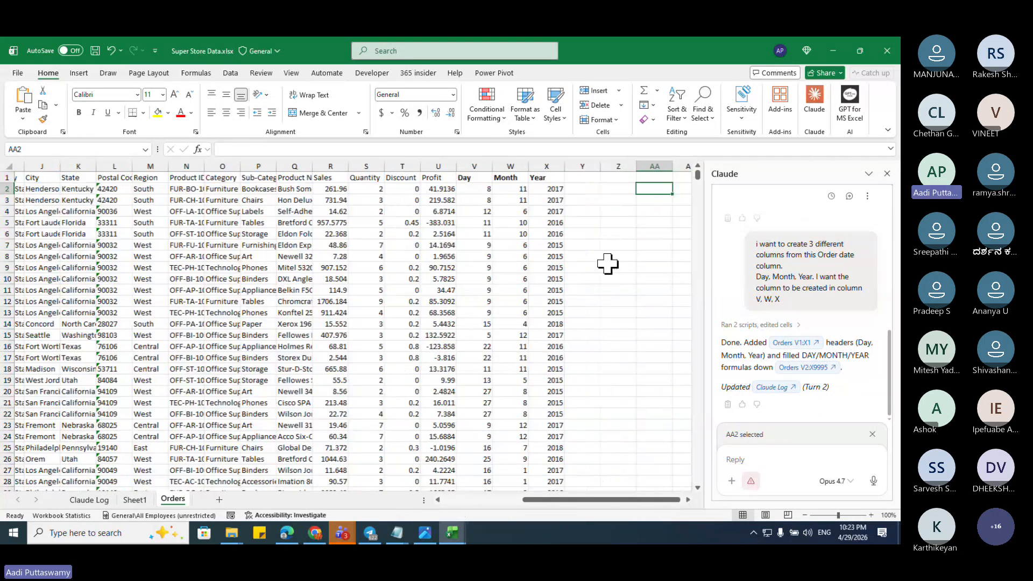
{"action": "key", "text": "Left"}
{"action": "key", "text": "Left"}
{"action": "key", "text": "Left"}
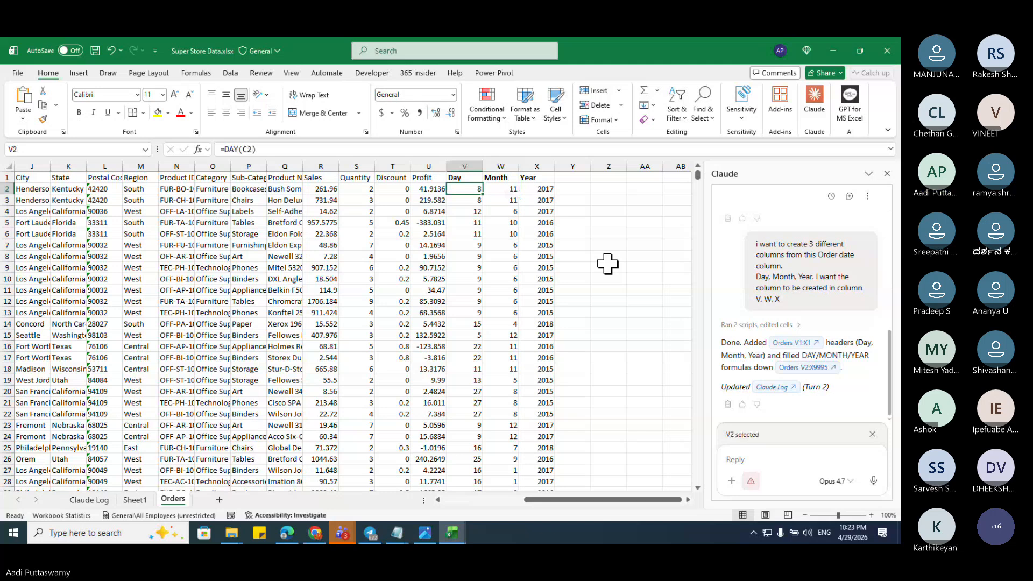
{"action": "key", "text": "Left"}
{"action": "key", "text": "Left"}
{"action": "key", "text": "Left"}
{"action": "key", "text": "Left"}
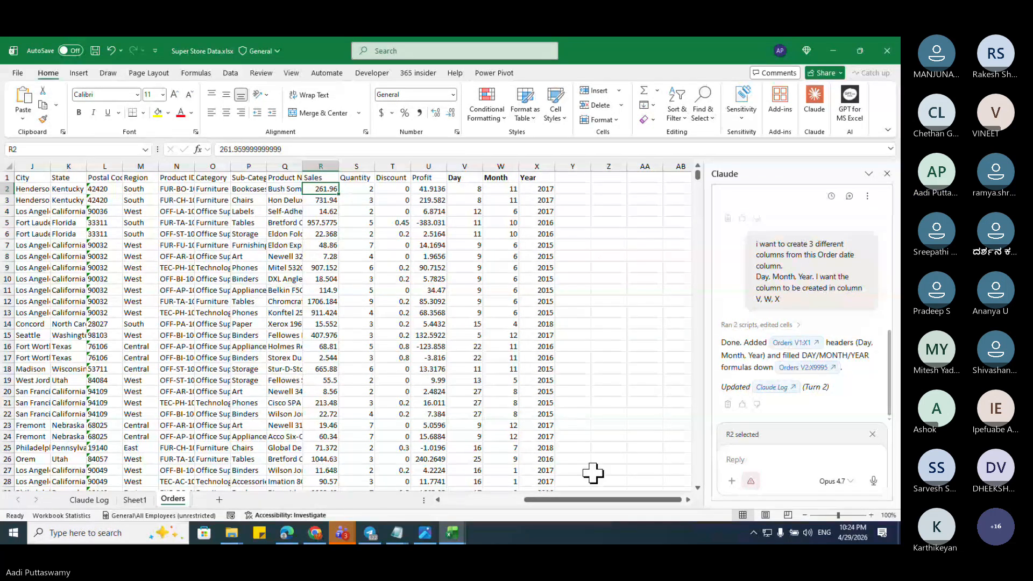
{"action": "mouse_move", "coordinate": [428, 537]}
{"action": "left_click", "coordinate": [416, 484]}
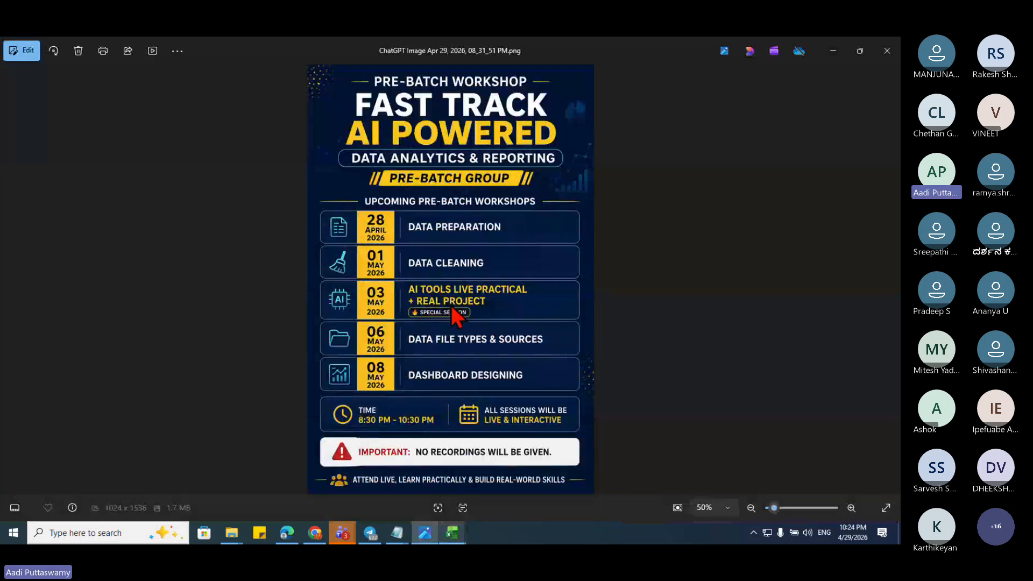
{"action": "left_click", "coordinate": [833, 50]}
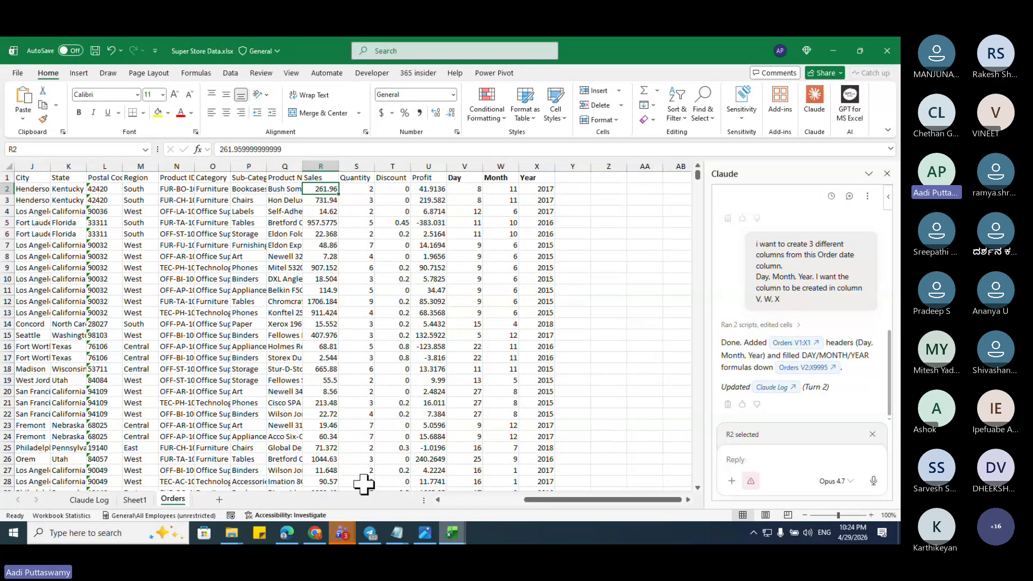
Step: Glance at Claude Design, go back to the usage settings page, then open Start
{"action": "left_click", "coordinate": [312, 538]}
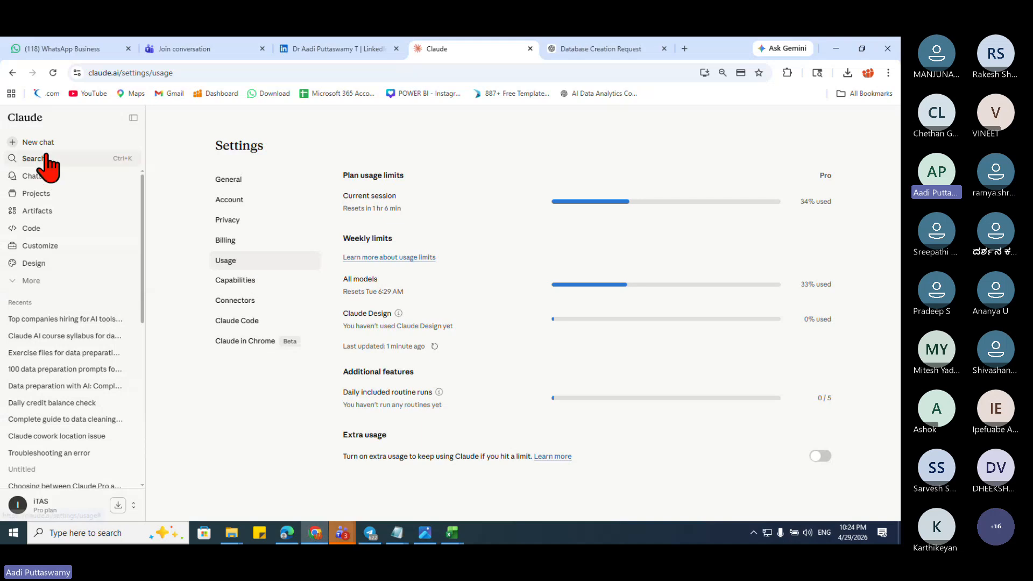
{"action": "left_click", "coordinate": [46, 263]}
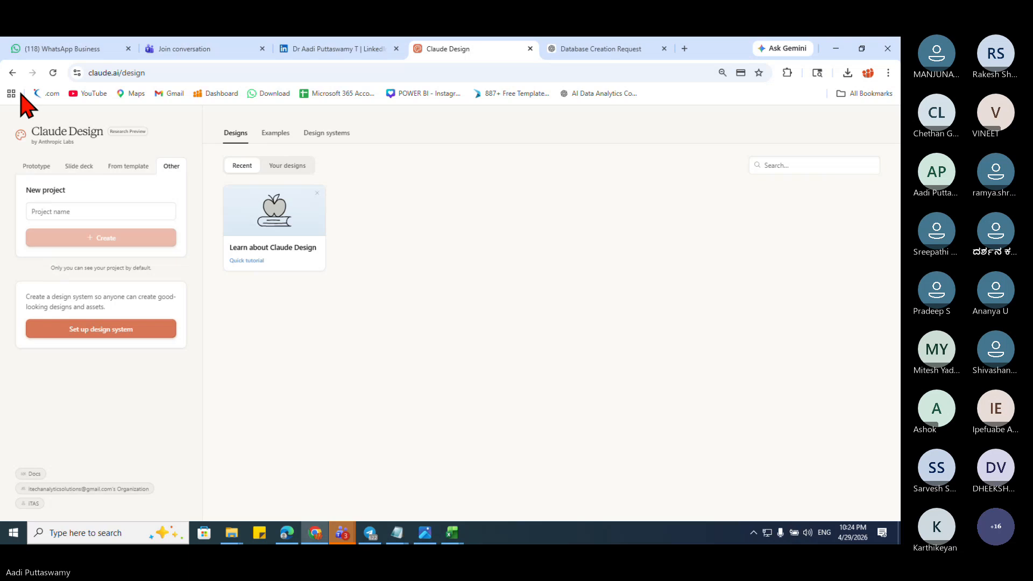
{"action": "left_click", "coordinate": [12, 73]}
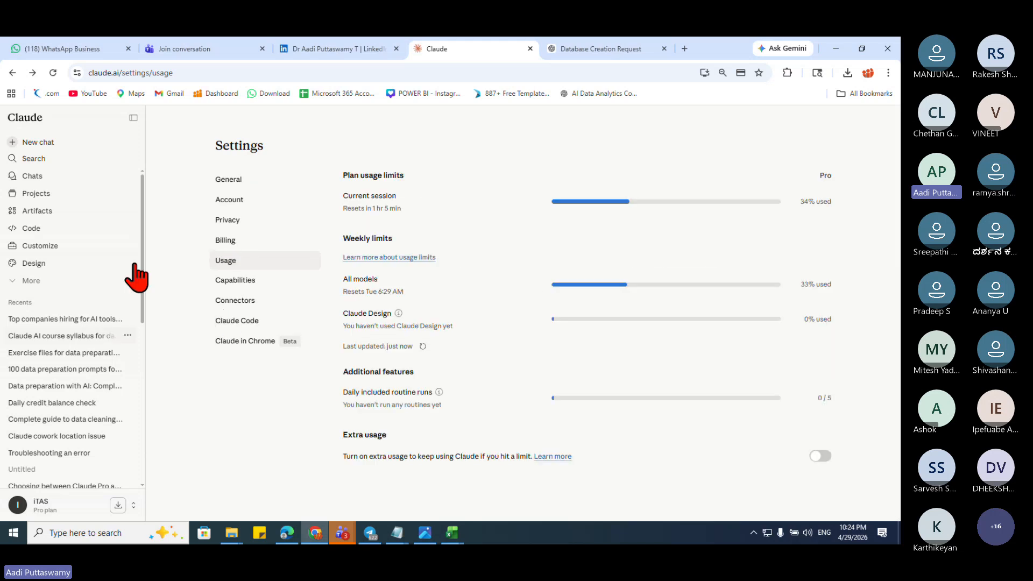
{"action": "left_click", "coordinate": [14, 532]}
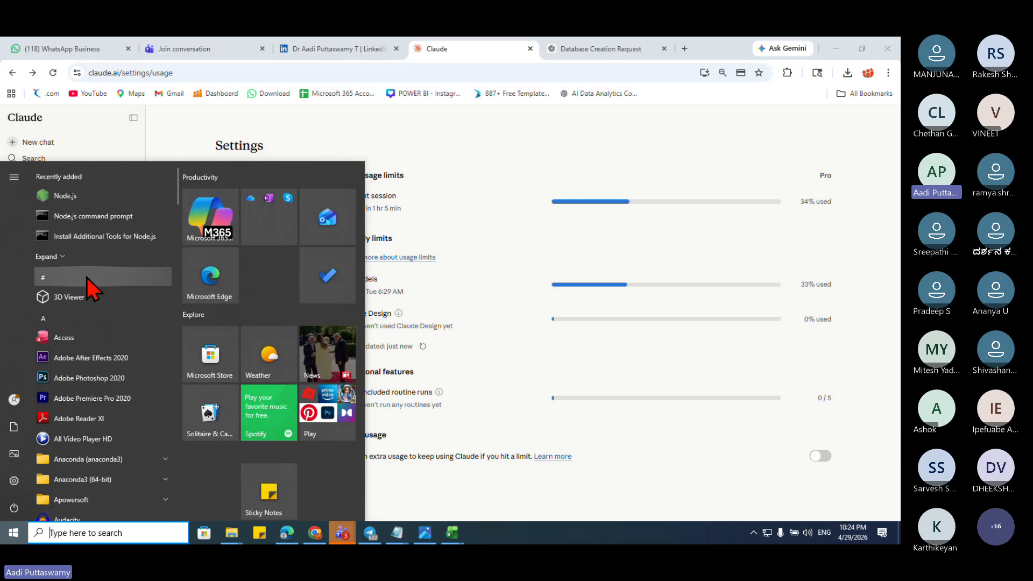
Step: Launch the Claude desktop app from Recently added, open Cowork, reposition it, and minimise it
{"action": "left_click", "coordinate": [51, 257]}
{"action": "left_click", "coordinate": [73, 282]}
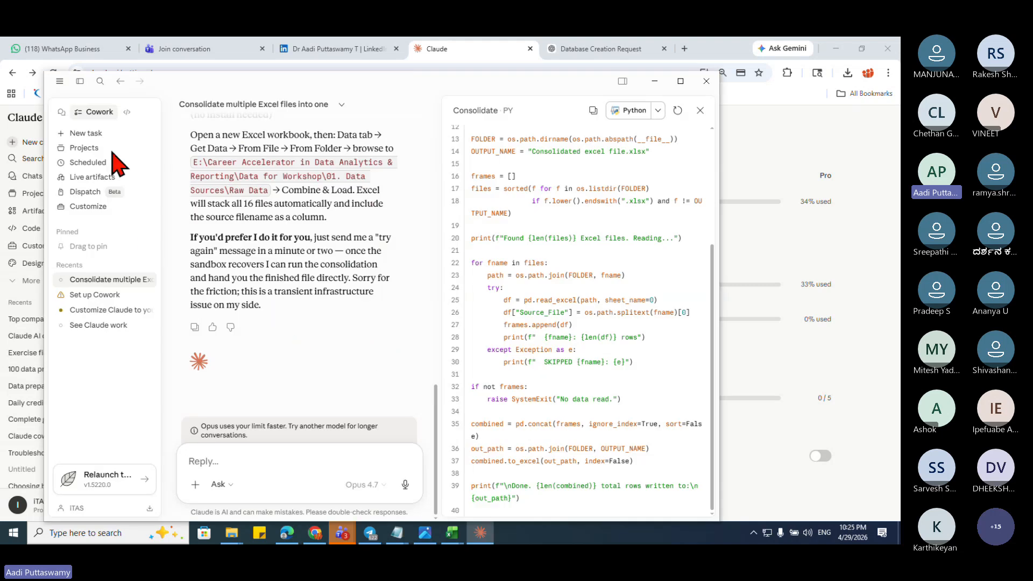
{"action": "left_click", "coordinate": [99, 113]}
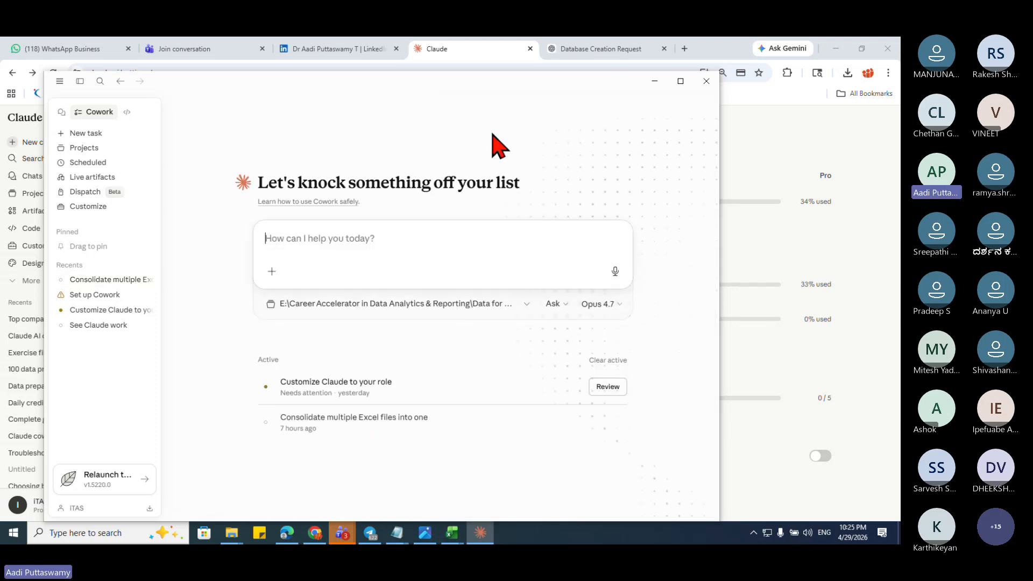
{"action": "left_click_drag", "start_coordinate": [511, 86], "coordinate": [483, 109]}
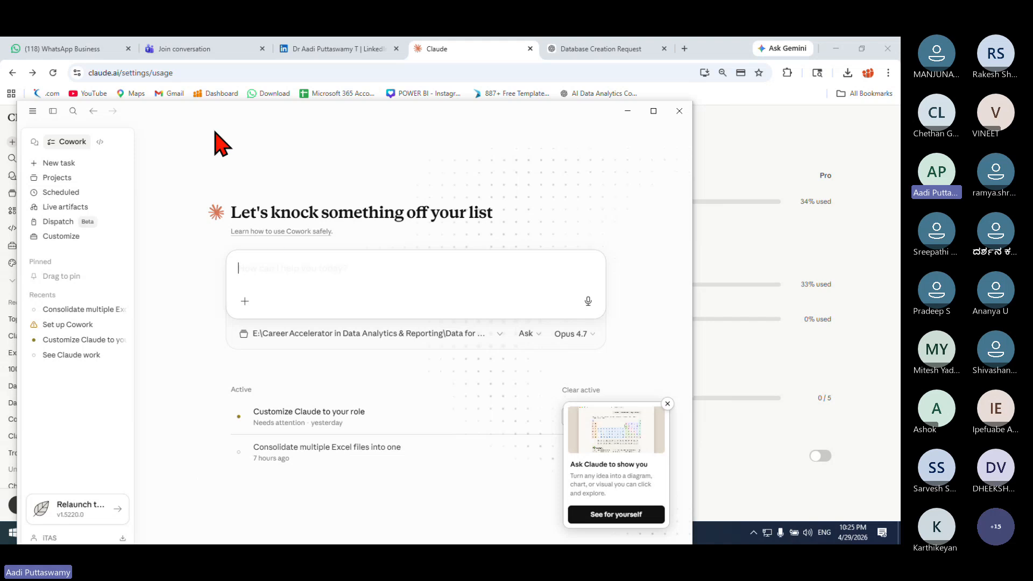
{"action": "left_click_drag", "start_coordinate": [208, 115], "coordinate": [265, 99]}
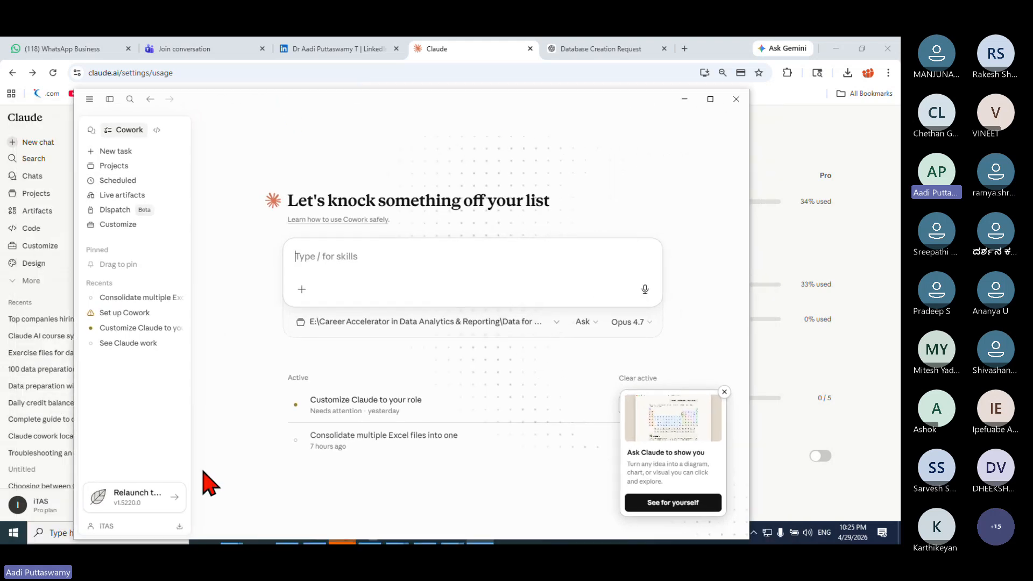
{"action": "left_click", "coordinate": [684, 99]}
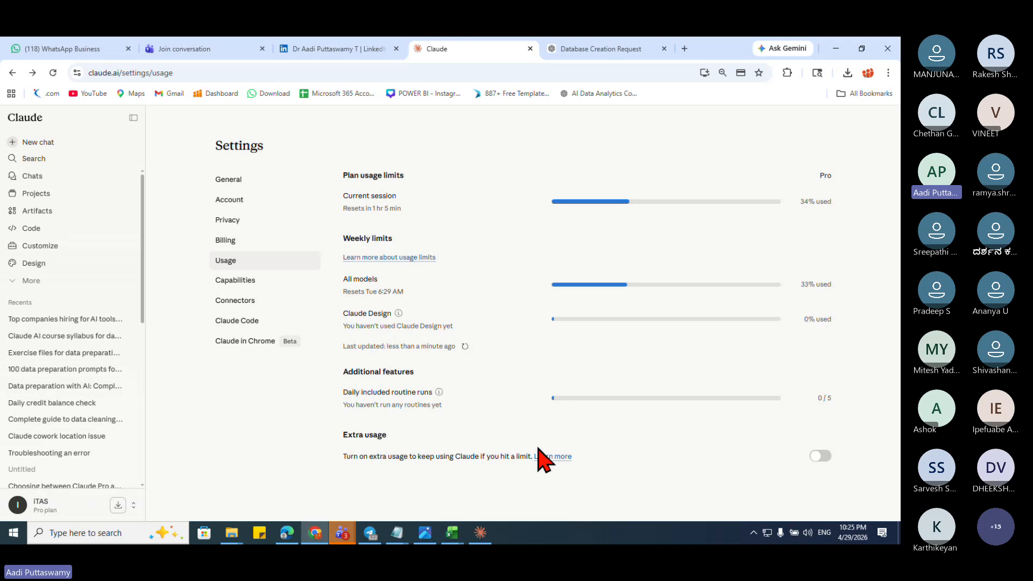
{"action": "left_click", "coordinate": [398, 535]}
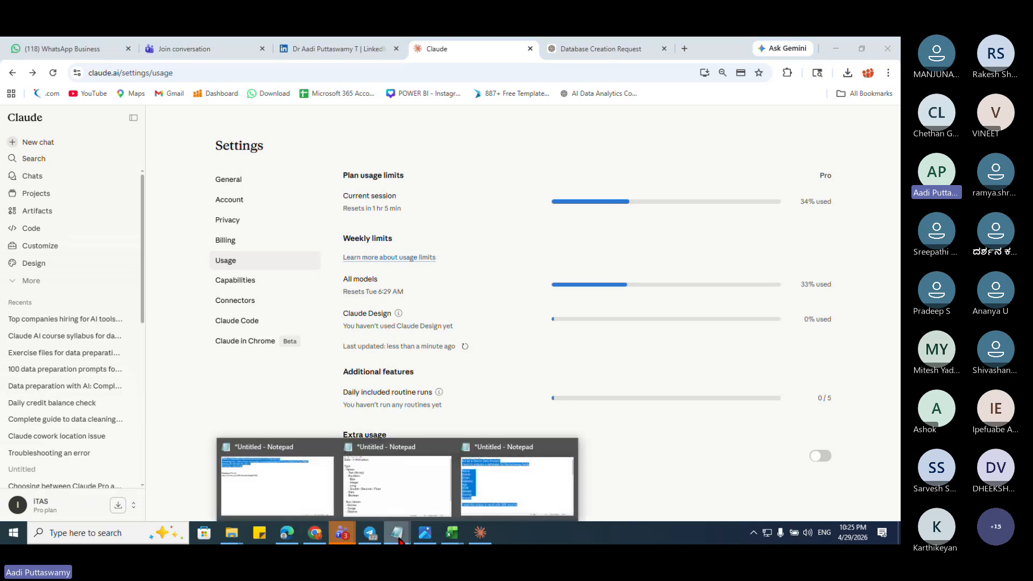
Step: Review the Notepad Feedback Form lines, minimise Notepad, and bring up the FREE AI POWERED PREMIUM meeting
{"action": "left_click", "coordinate": [304, 484]}
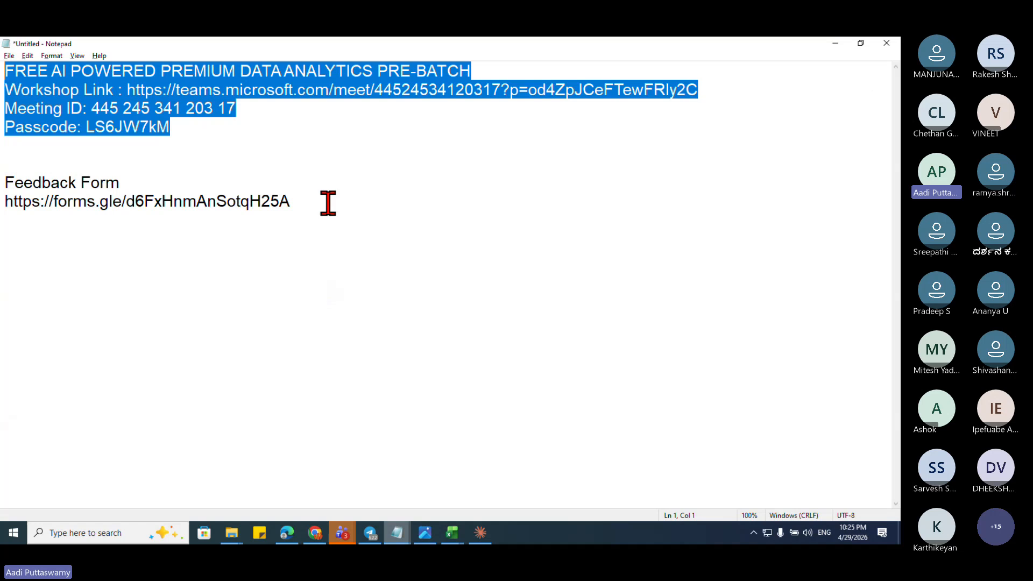
{"action": "left_click_drag", "start_coordinate": [328, 203], "coordinate": [5, 180]}
{"action": "key", "text": "ctrl+c"}
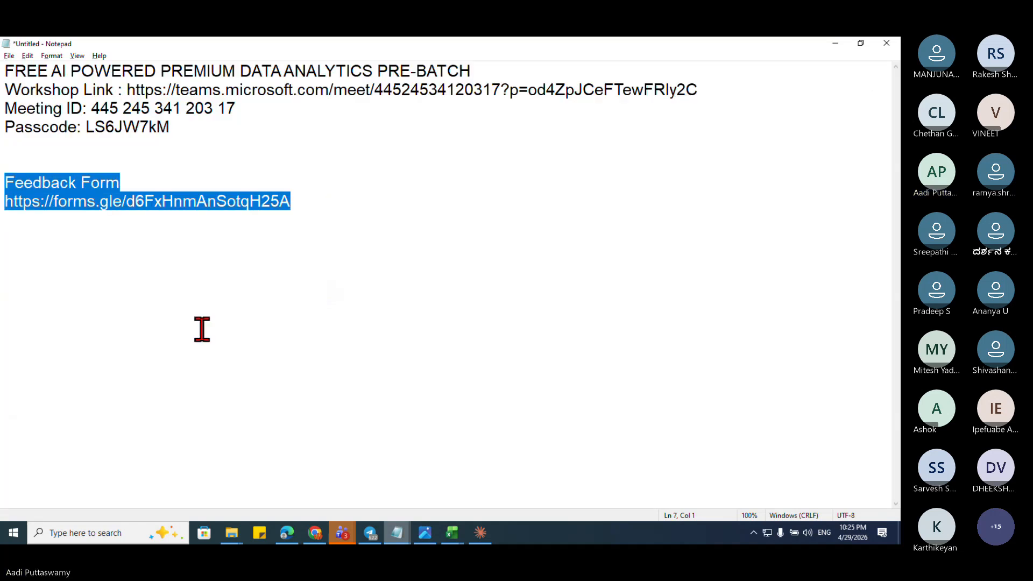
{"action": "left_click", "coordinate": [836, 44]}
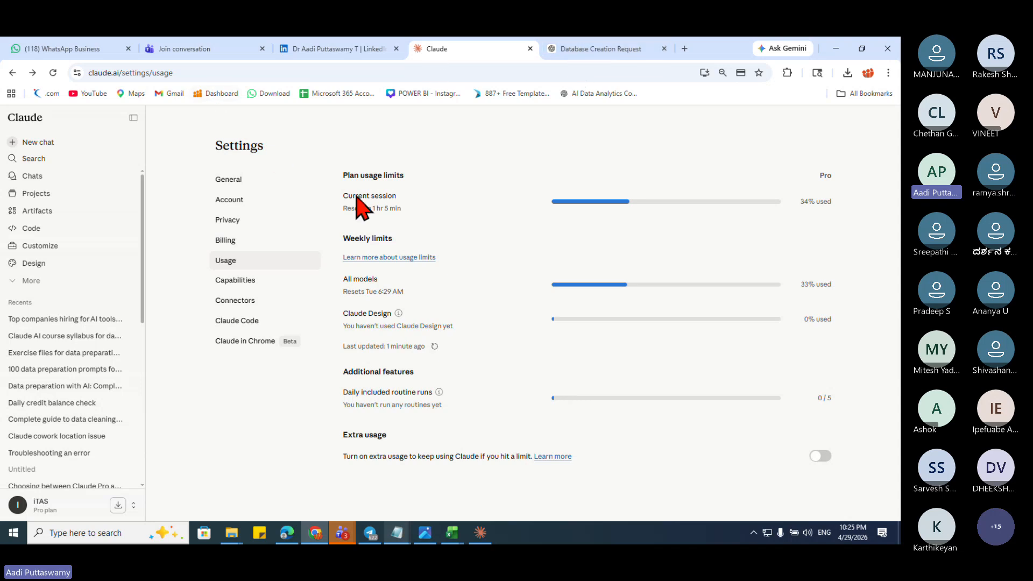
{"action": "left_click", "coordinate": [354, 535]}
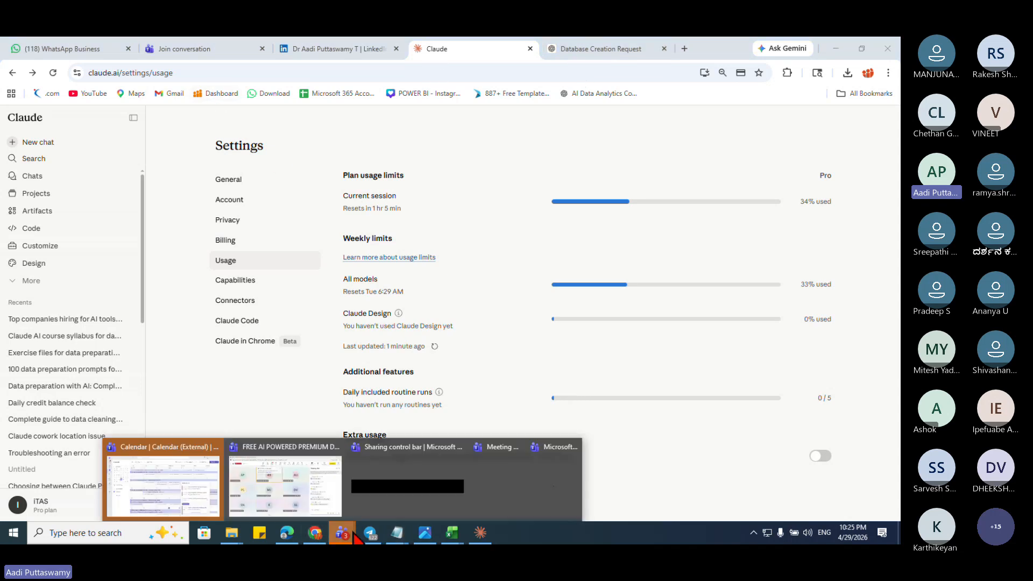
{"action": "left_click", "coordinate": [293, 503]}
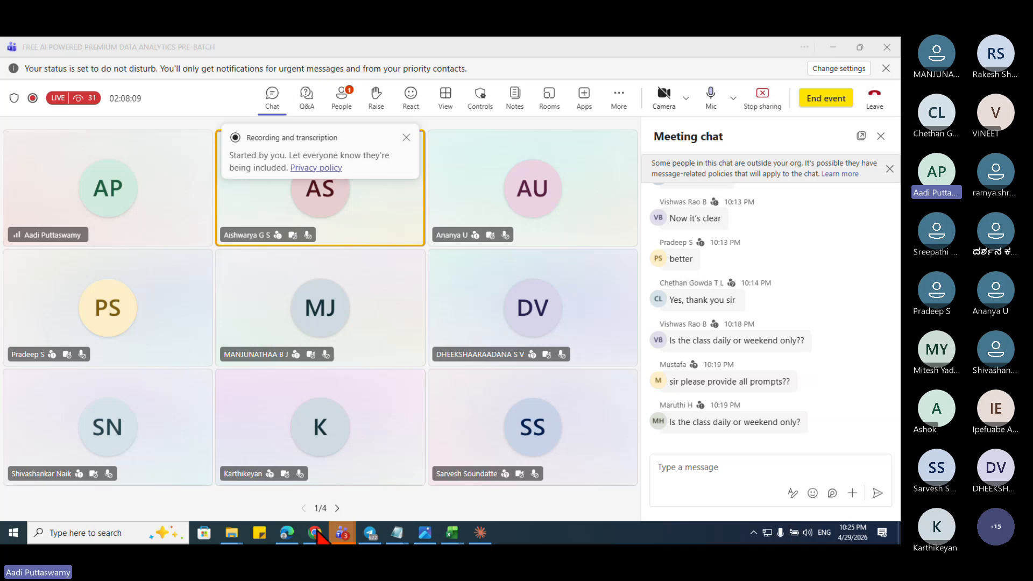
{"action": "left_click", "coordinate": [283, 538]}
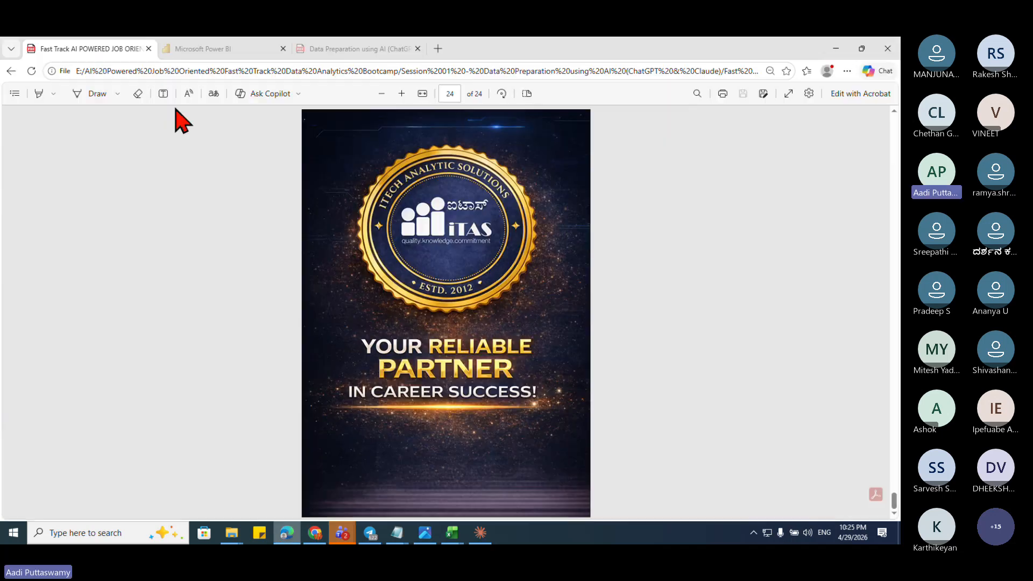
{"action": "left_click", "coordinate": [203, 49]}
{"action": "left_click", "coordinate": [355, 48]}
{"action": "scroll", "coordinate": [894, 140], "scroll_direction": "up", "scroll_amount": 5}
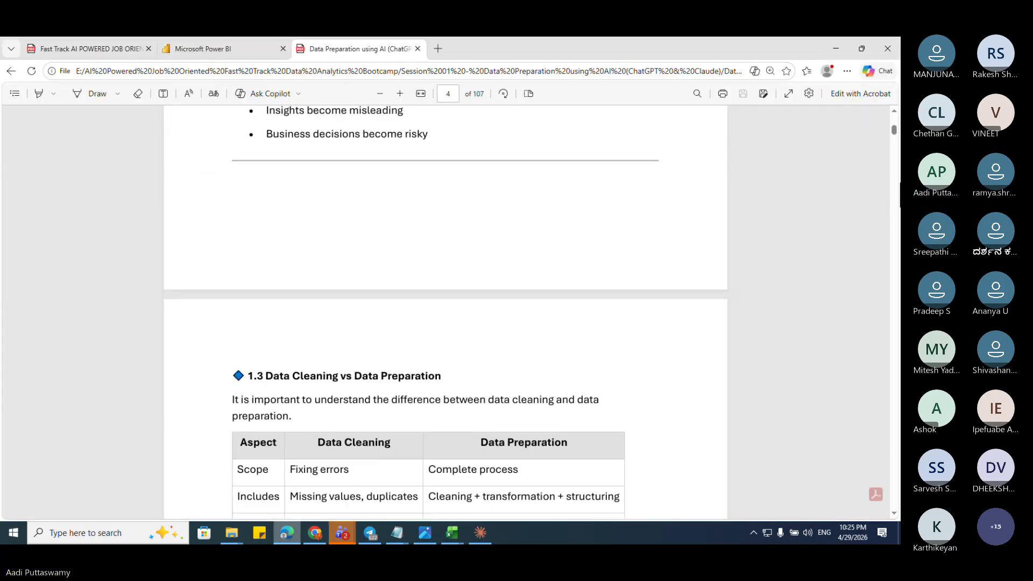
{"action": "left_click_drag", "start_coordinate": [894, 134], "coordinate": [894, 114]}
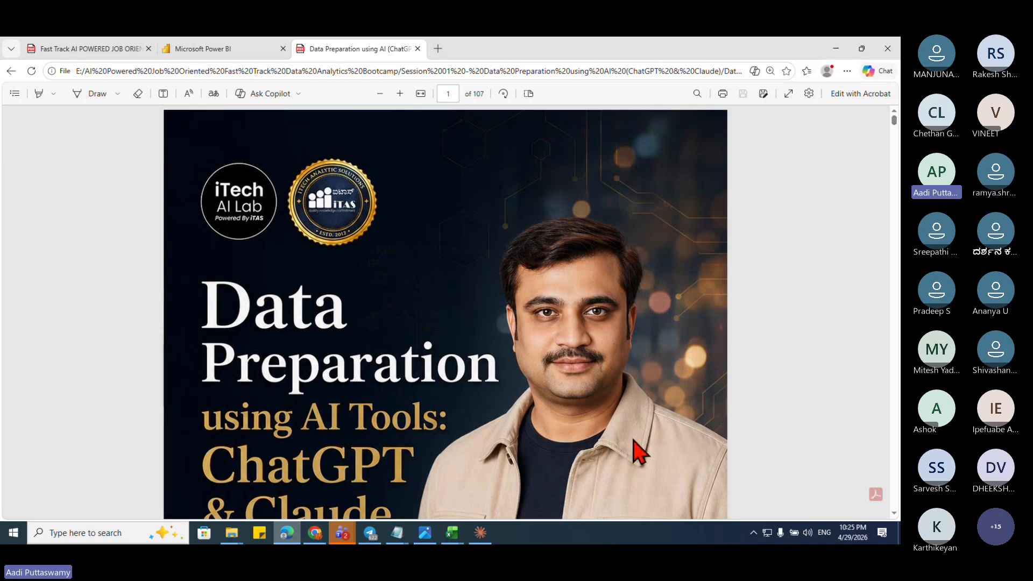
{"action": "scroll", "coordinate": [622, 500], "scroll_direction": "down", "scroll_amount": 4}
{"action": "scroll", "coordinate": [623, 511], "scroll_direction": "down", "scroll_amount": 10}
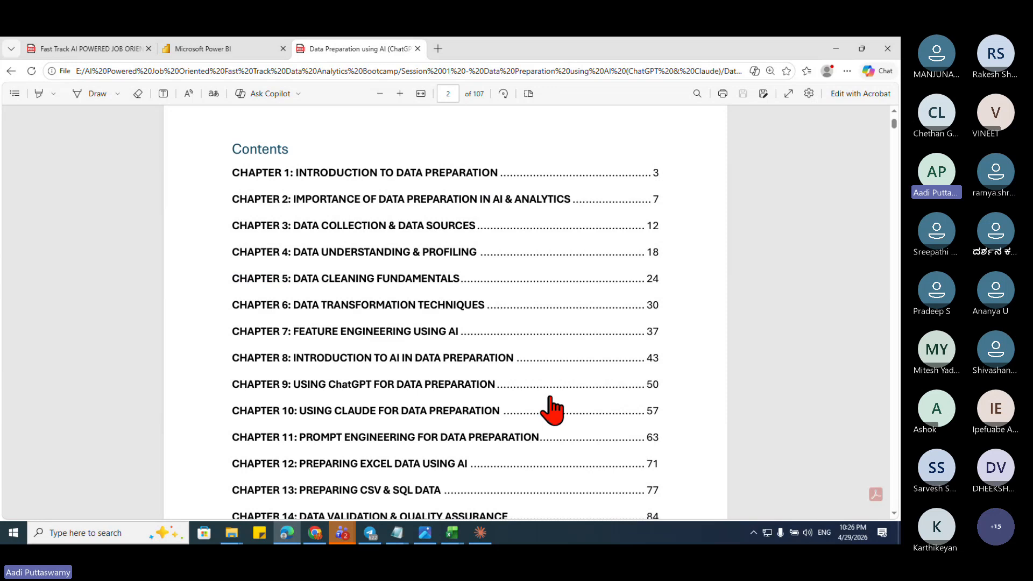
{"action": "left_click_drag", "start_coordinate": [894, 126], "coordinate": [895, 214]}
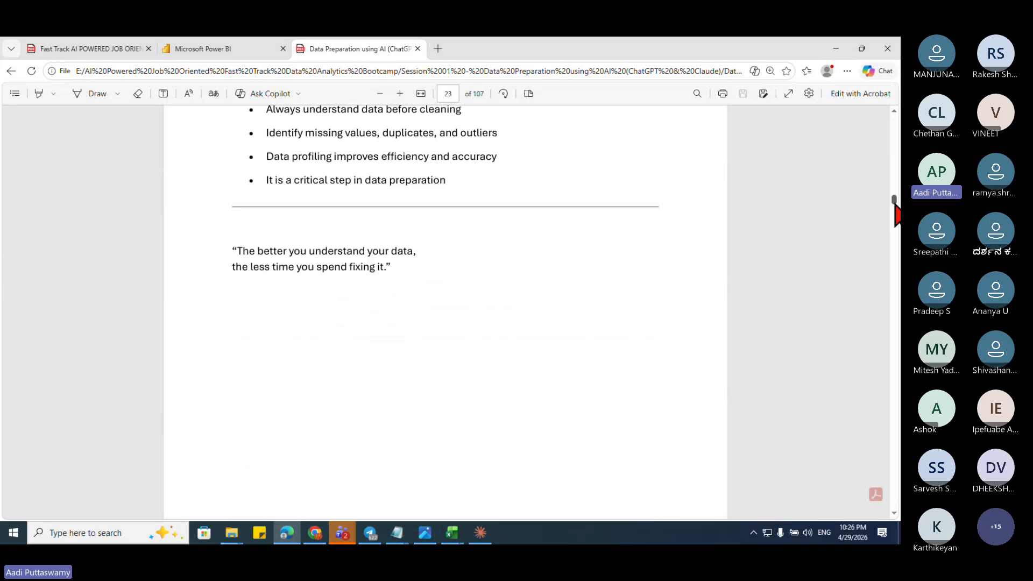
{"action": "left_click", "coordinate": [233, 538]}
{"action": "left_click", "coordinate": [258, 489]}
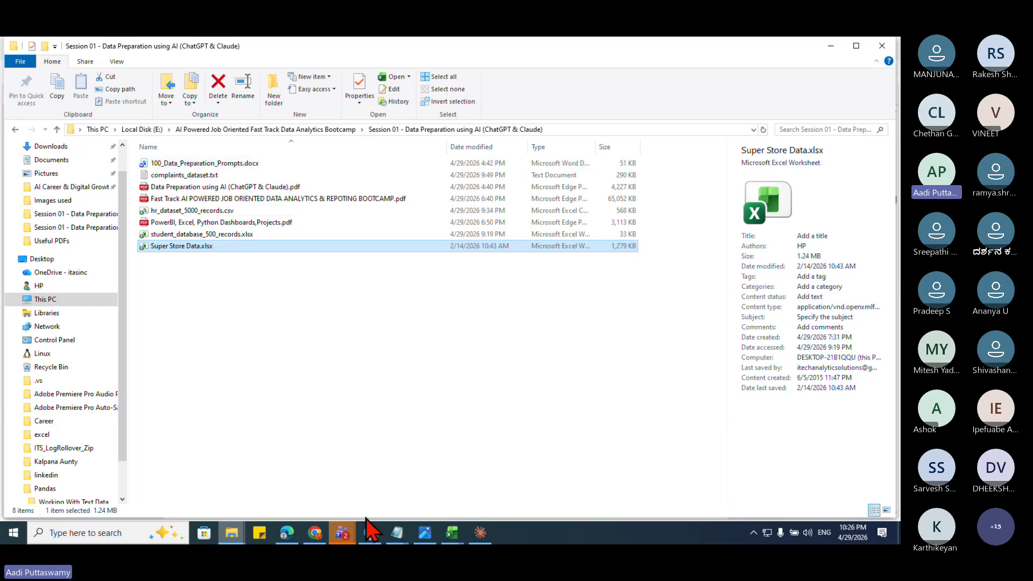
{"action": "left_click", "coordinate": [342, 532]}
{"action": "left_click", "coordinate": [333, 506]}
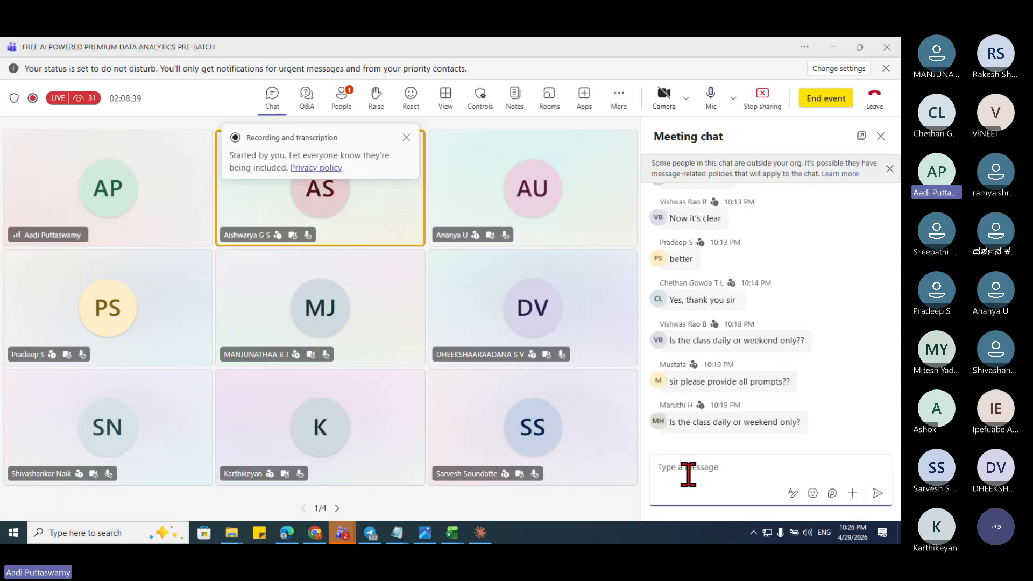
Step: Paste and send the Free Workshop – Session 01 Feedback Form link in the meeting chat
{"action": "key", "text": "ctrl+v"}
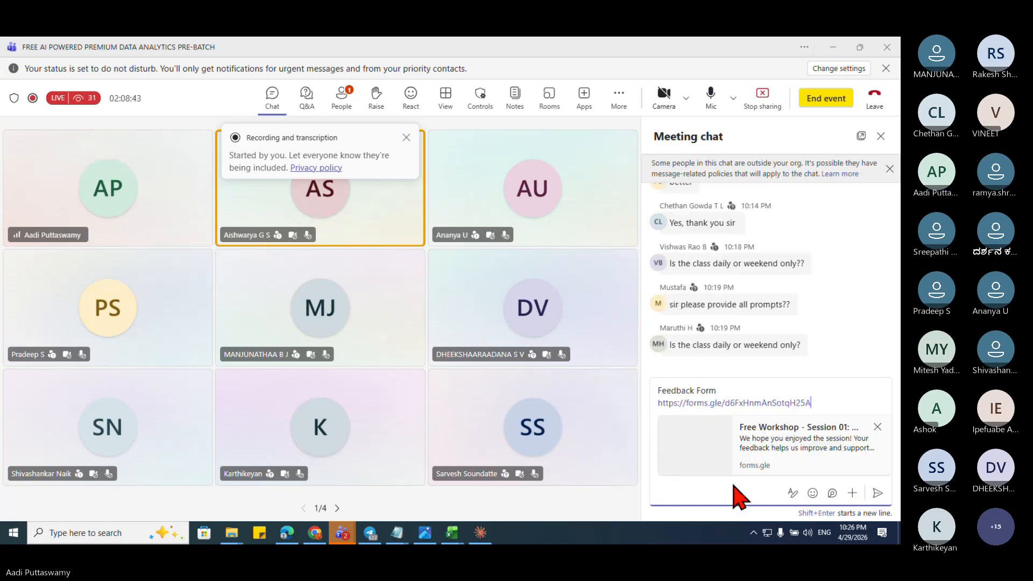
{"action": "key", "text": "Return"}
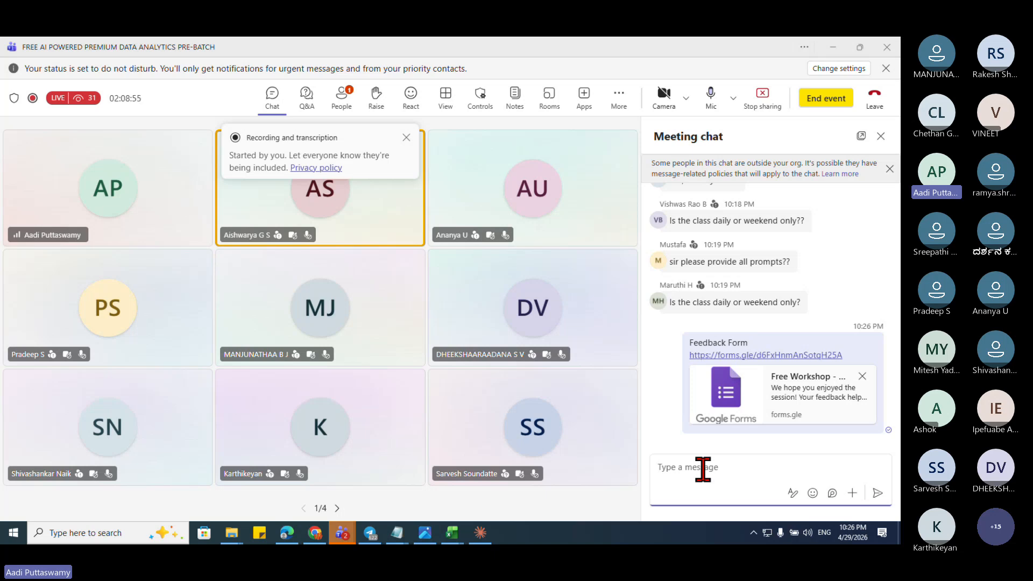
{"action": "left_click", "coordinate": [624, 101]}
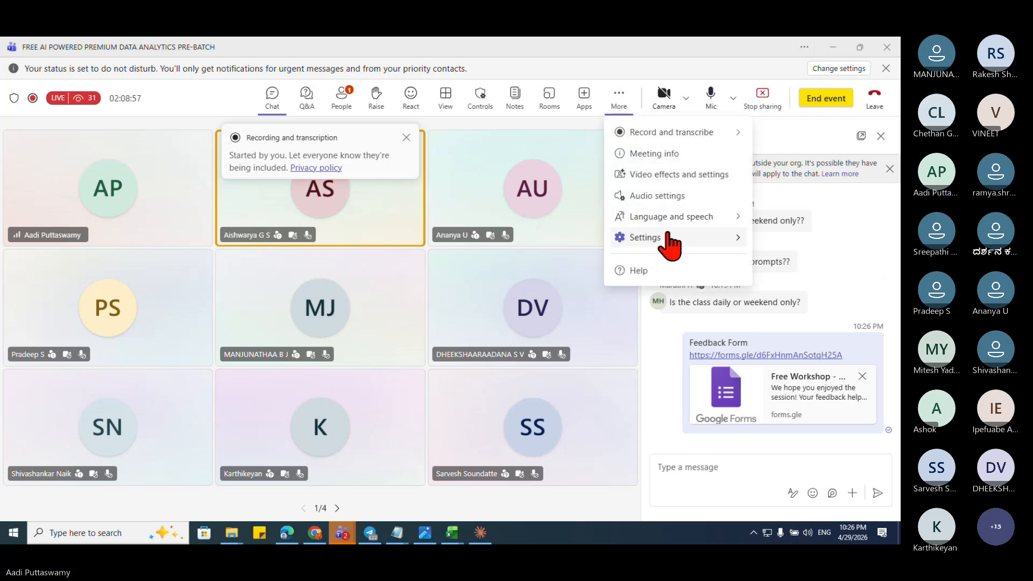
Step: Open this meeting's options page from Meeting info and select its web address
{"action": "left_click", "coordinate": [670, 156]}
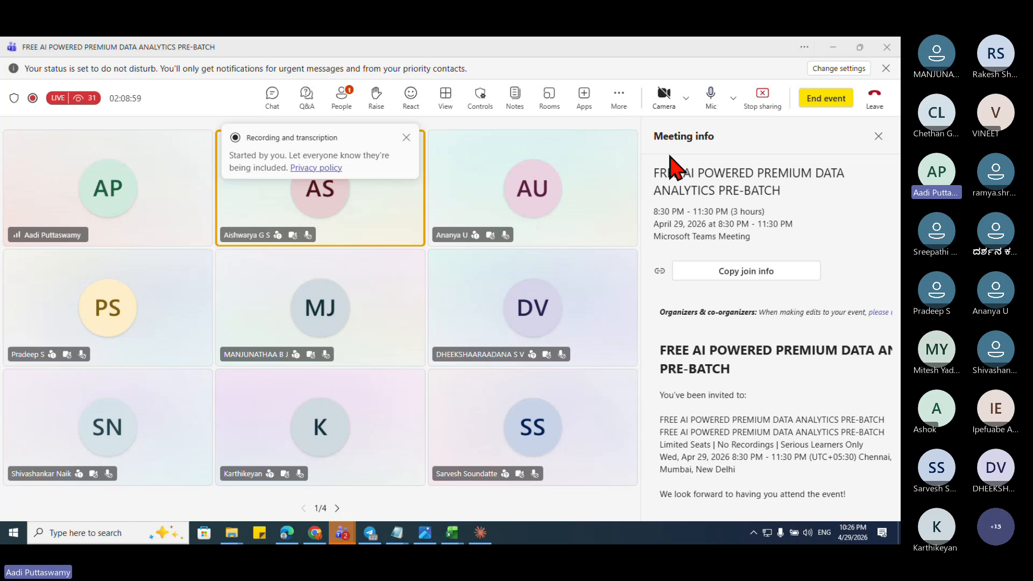
{"action": "scroll", "coordinate": [759, 402], "scroll_direction": "down", "scroll_amount": 5}
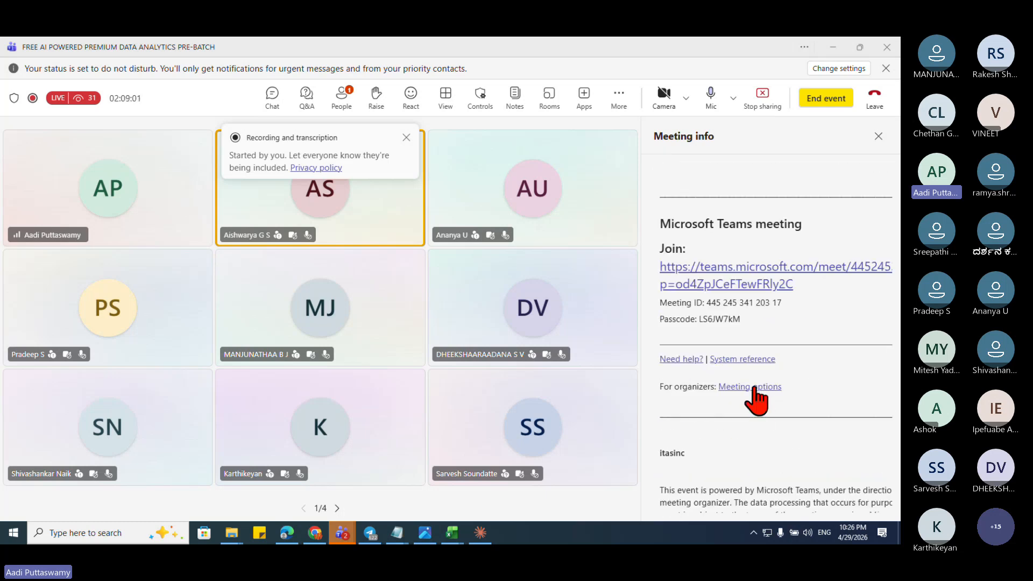
{"action": "left_click", "coordinate": [754, 388]}
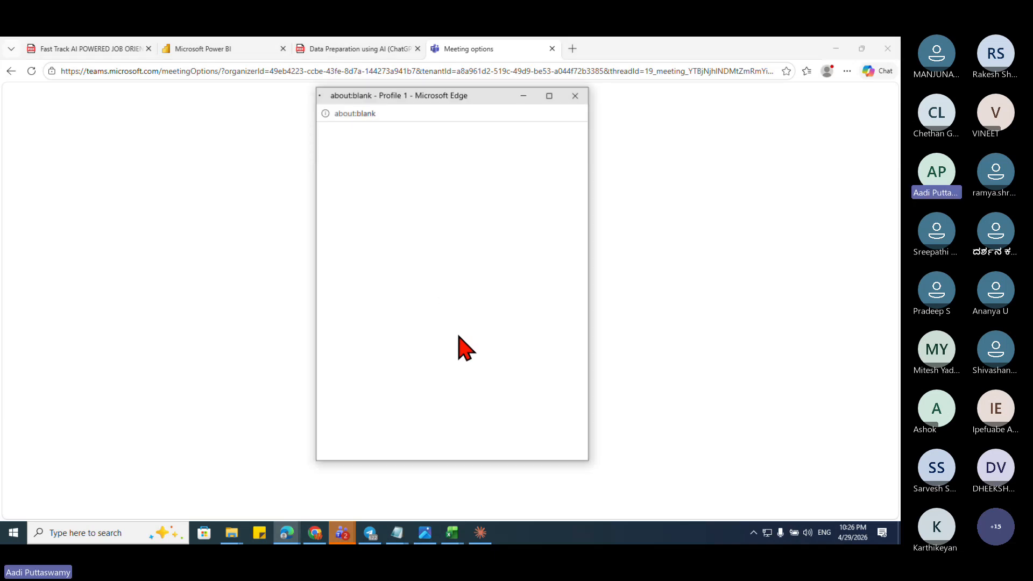
{"action": "left_click", "coordinate": [575, 95]}
{"action": "left_click", "coordinate": [552, 75]}
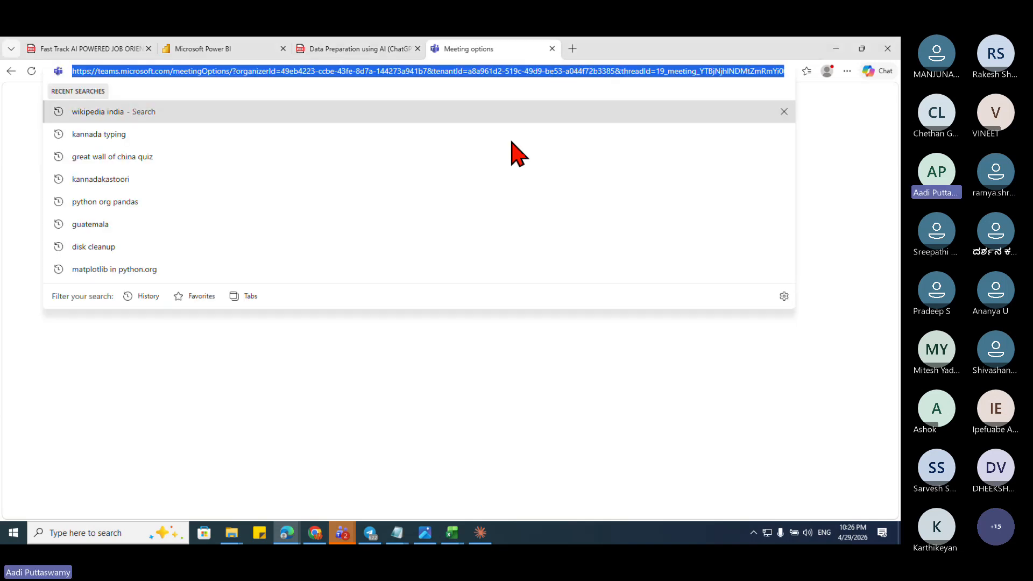
Step: Load the meeting options address in a new Chrome tab and minimize the Teams meeting window
{"action": "left_click", "coordinate": [314, 533]}
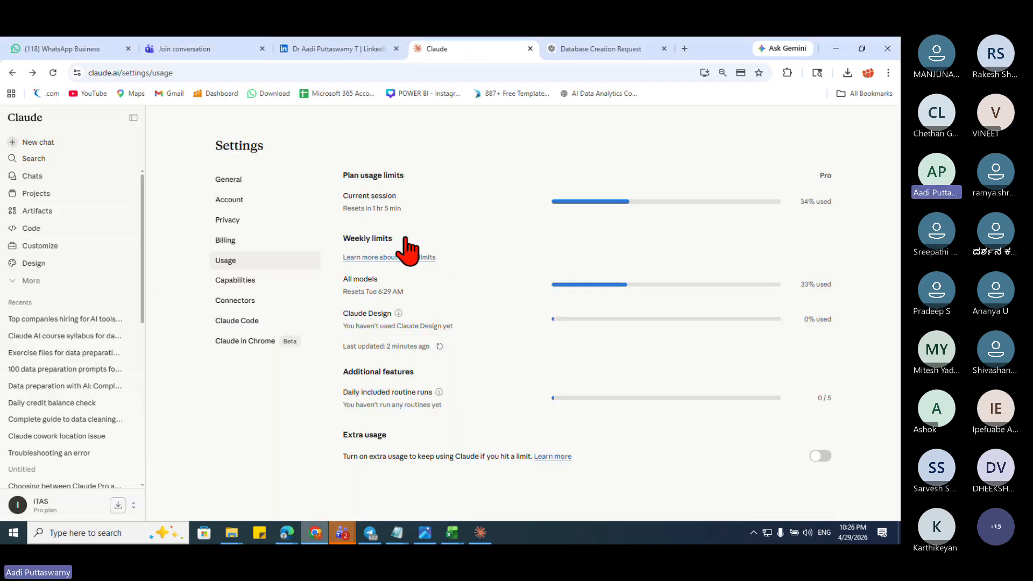
{"action": "left_click", "coordinate": [684, 49]}
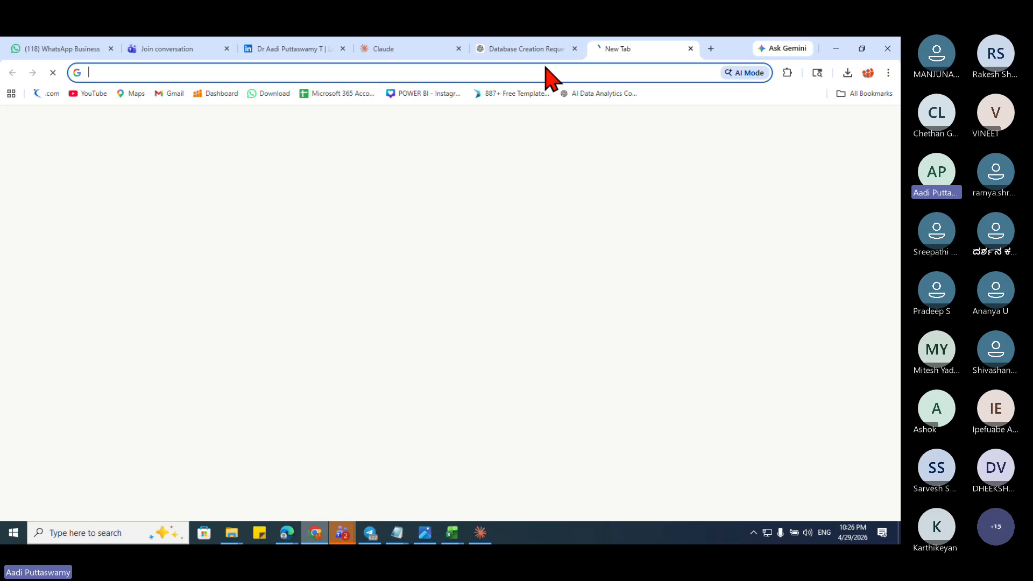
{"action": "left_click", "coordinate": [369, 69]}
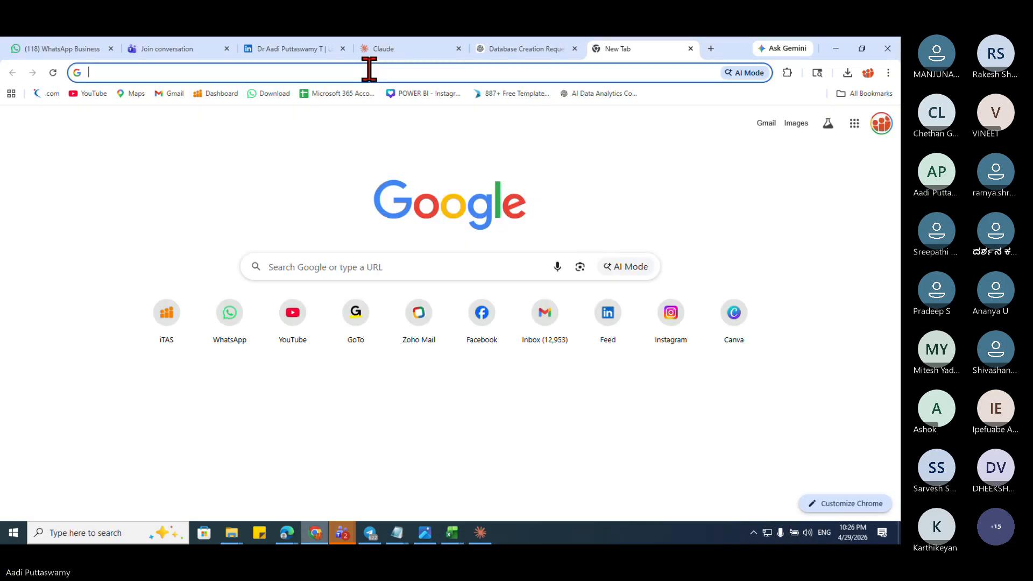
{"action": "key", "text": "ctrl+v"}
{"action": "key", "text": "Return"}
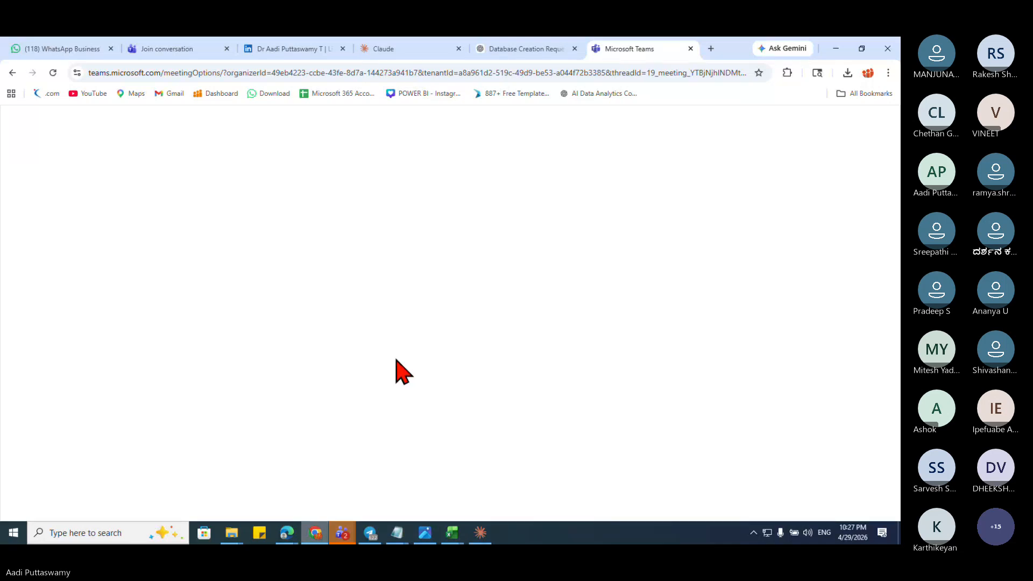
{"action": "left_click", "coordinate": [343, 532]}
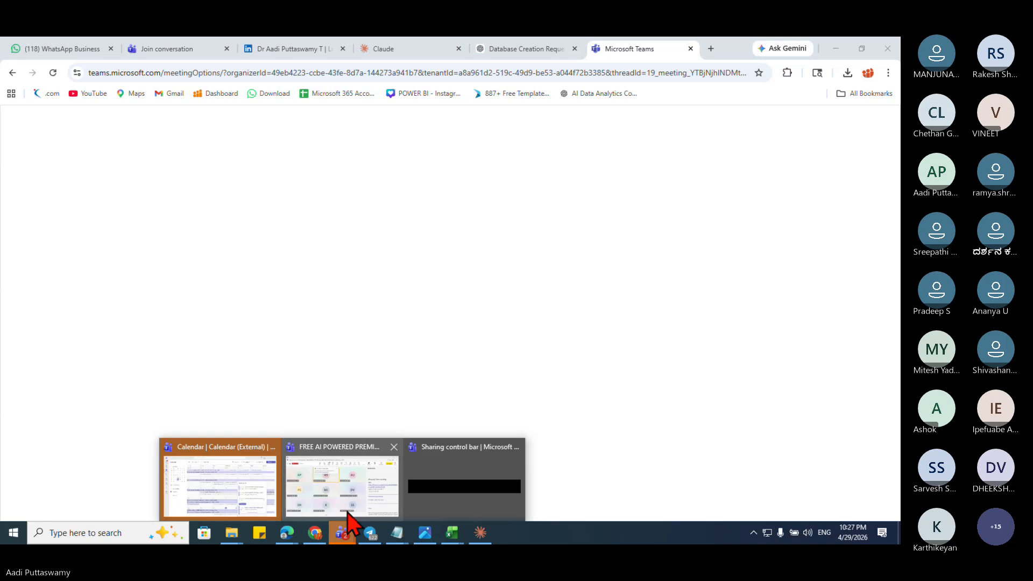
{"action": "left_click", "coordinate": [347, 511]}
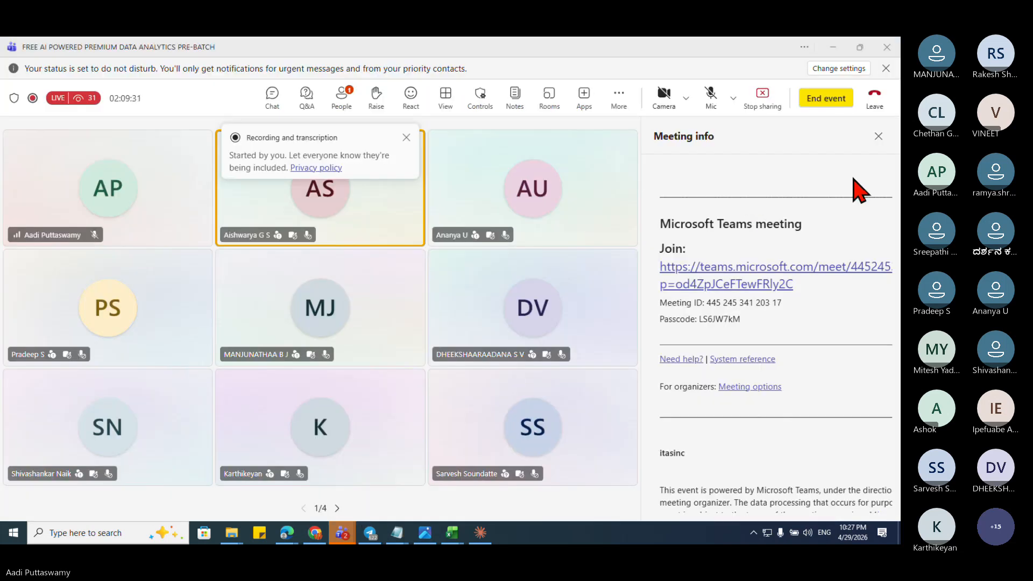
{"action": "left_click", "coordinate": [834, 47]}
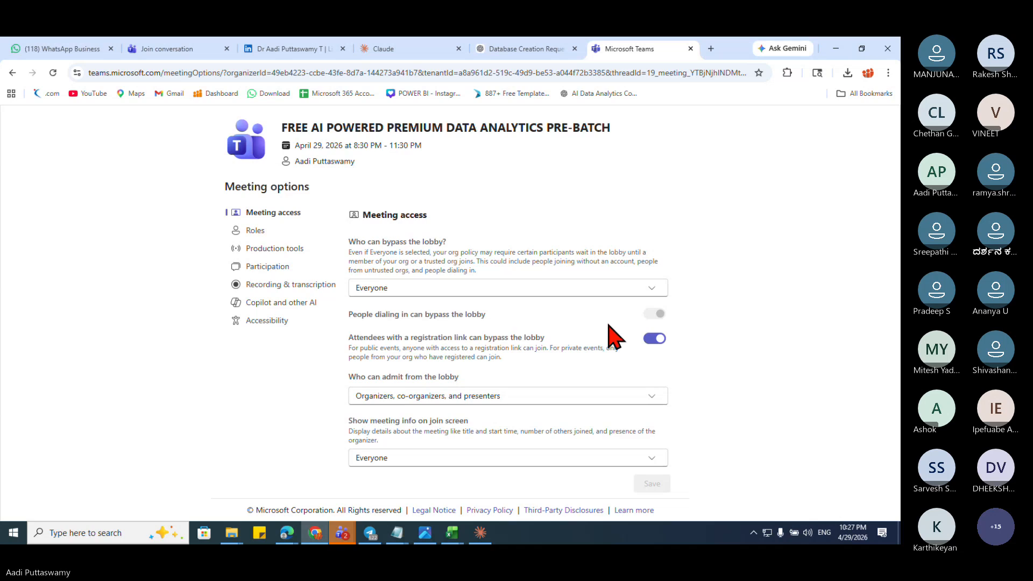
Step: Turn on 'Allow mic for attendees' in the meeting options and save the change
{"action": "scroll", "coordinate": [616, 338], "scroll_direction": "down", "scroll_amount": 10}
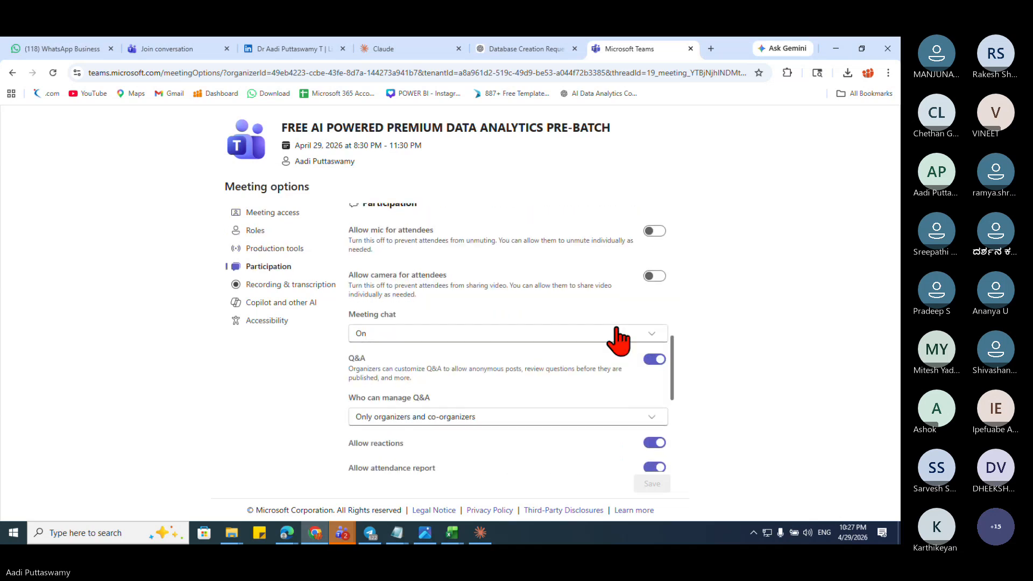
{"action": "scroll", "coordinate": [618, 338], "scroll_direction": "down", "scroll_amount": 3}
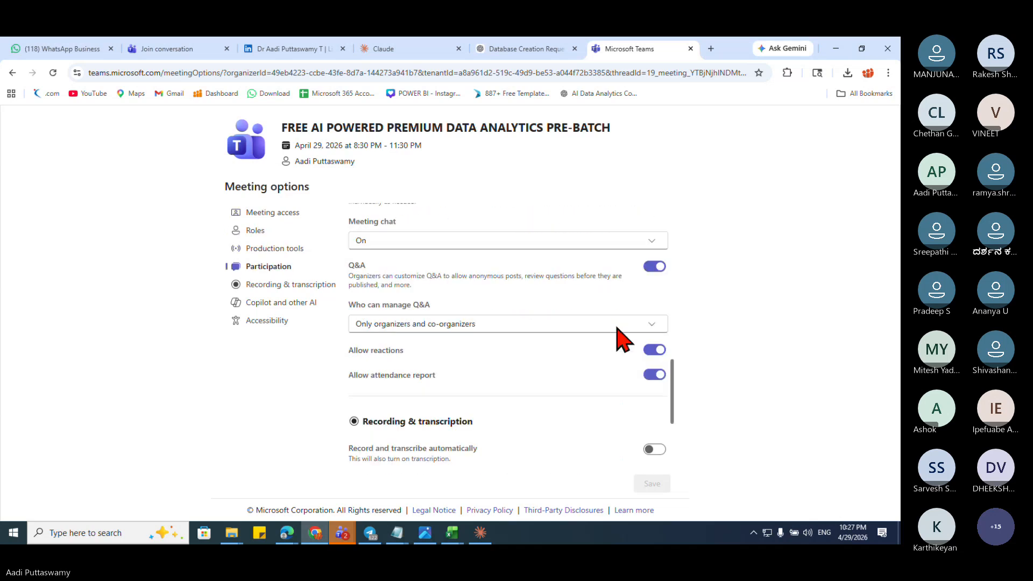
{"action": "scroll", "coordinate": [648, 383], "scroll_direction": "up", "scroll_amount": 4}
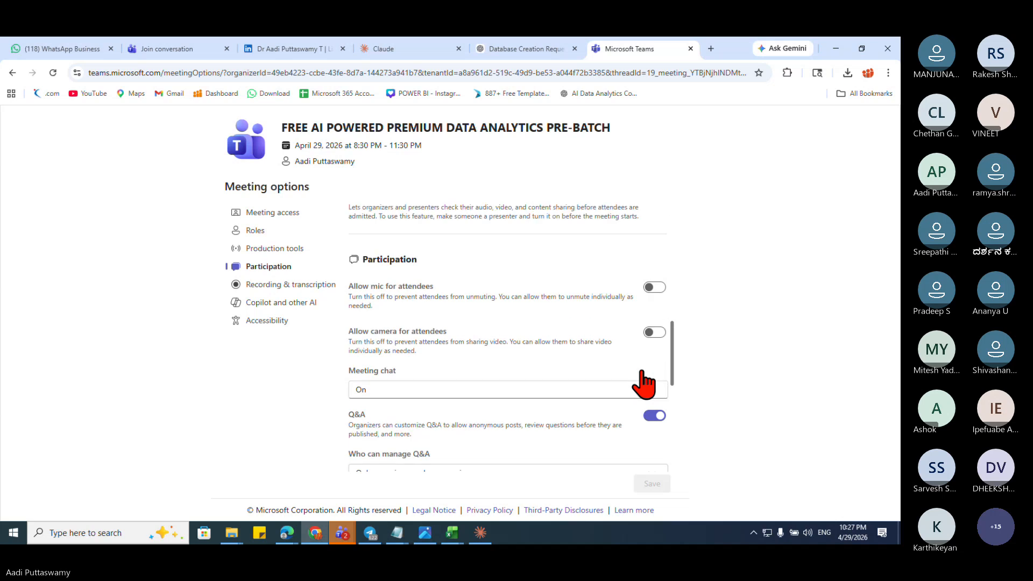
{"action": "left_click", "coordinate": [660, 289]}
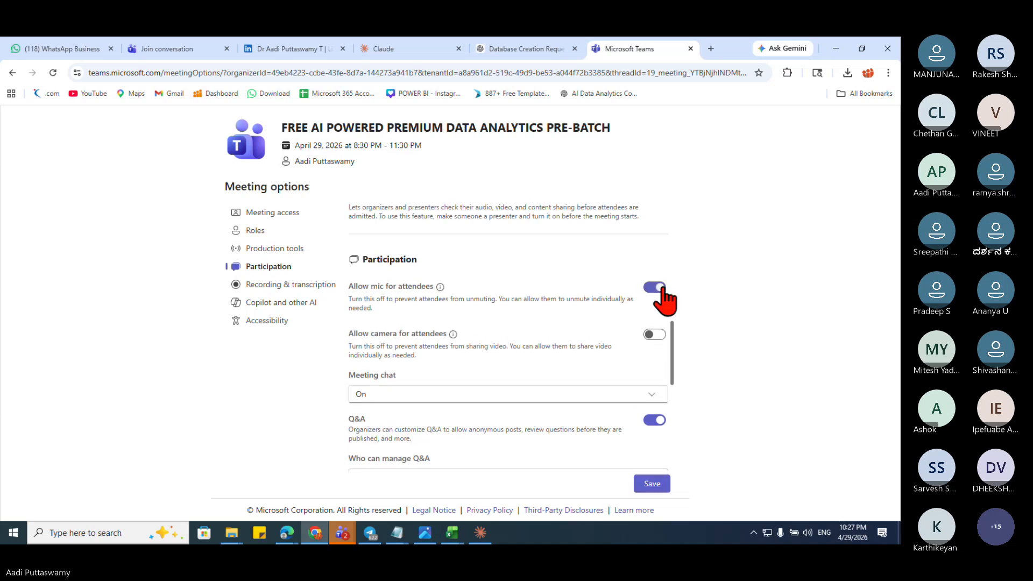
{"action": "left_click", "coordinate": [647, 487]}
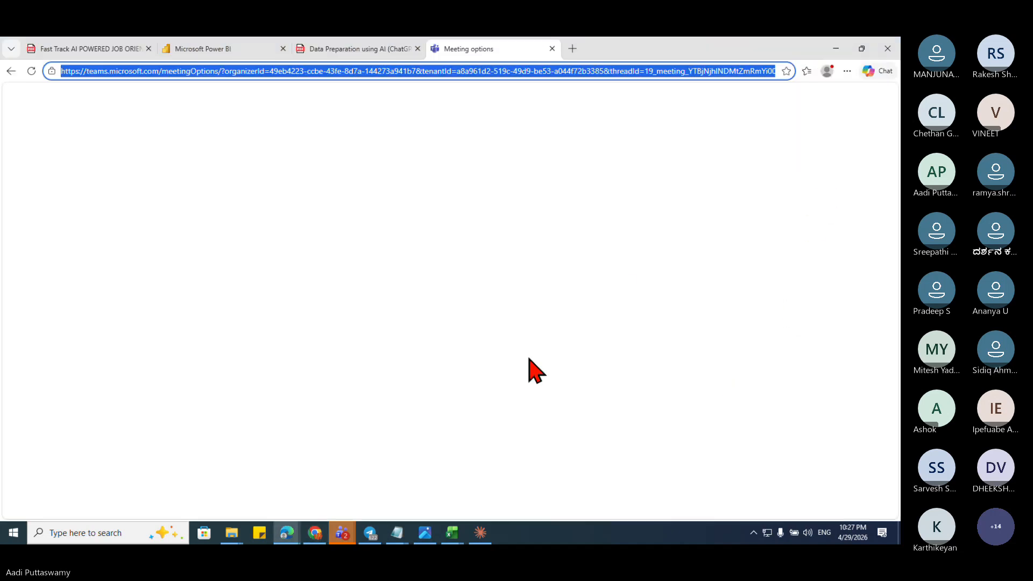
Step: Refresh the desktop, restore the Teams meeting with the People list shown, and unmute the organizer's mic
{"action": "key", "text": "super+d"}
{"action": "right_click", "coordinate": [481, 320]}
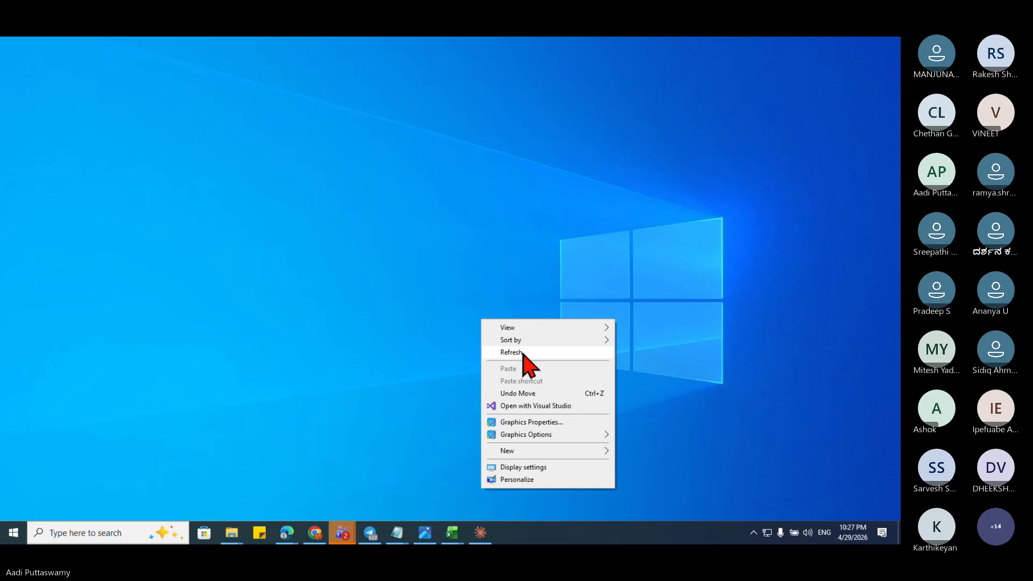
{"action": "left_click", "coordinate": [514, 352]}
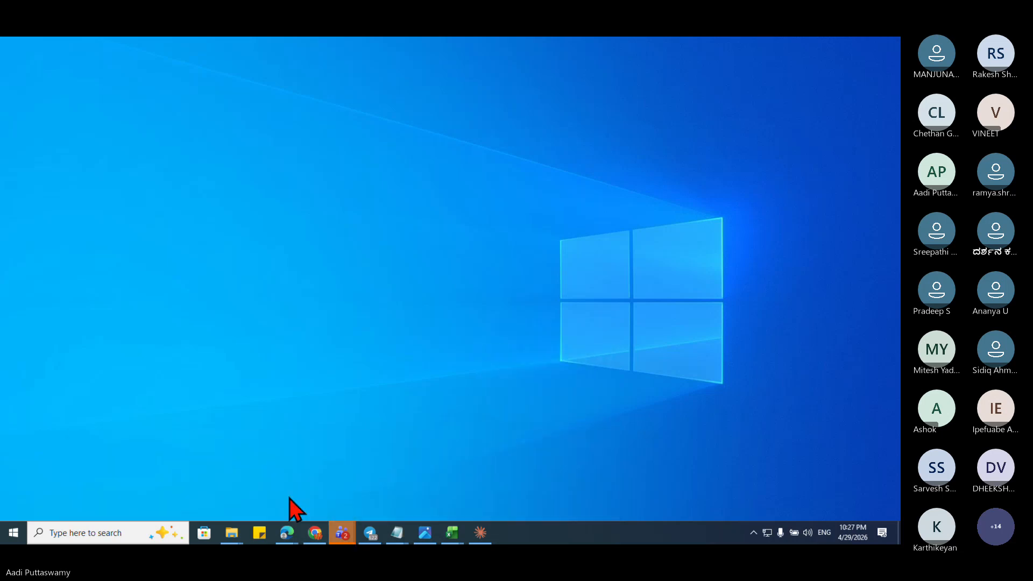
{"action": "left_click", "coordinate": [342, 533]}
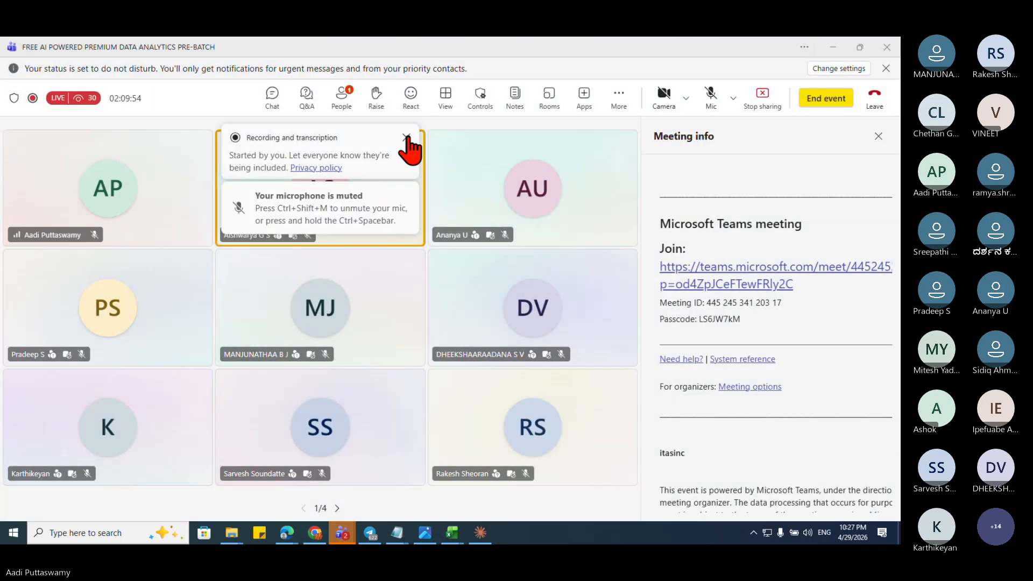
{"action": "left_click", "coordinate": [341, 98]}
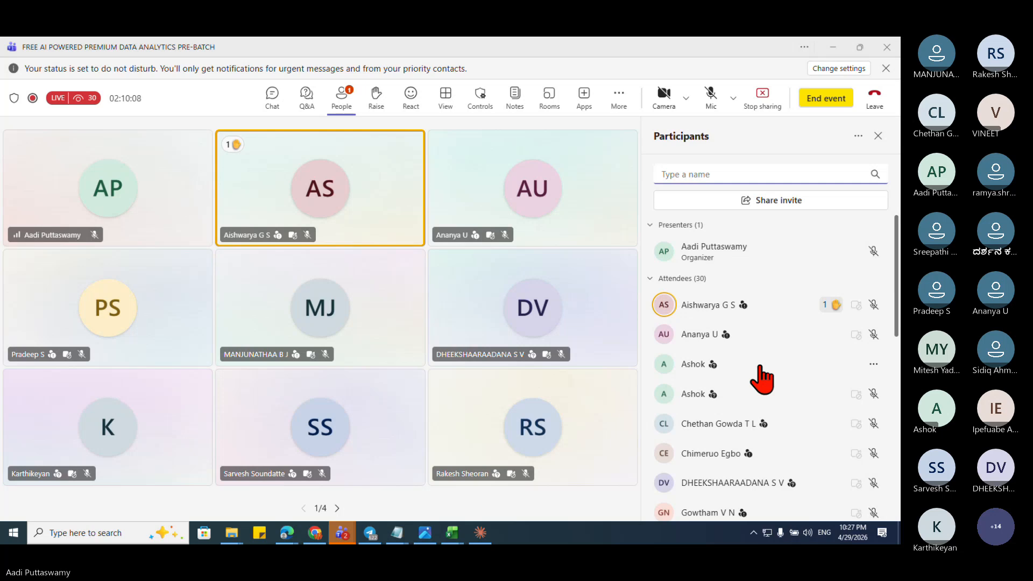
{"action": "left_click", "coordinate": [710, 94]}
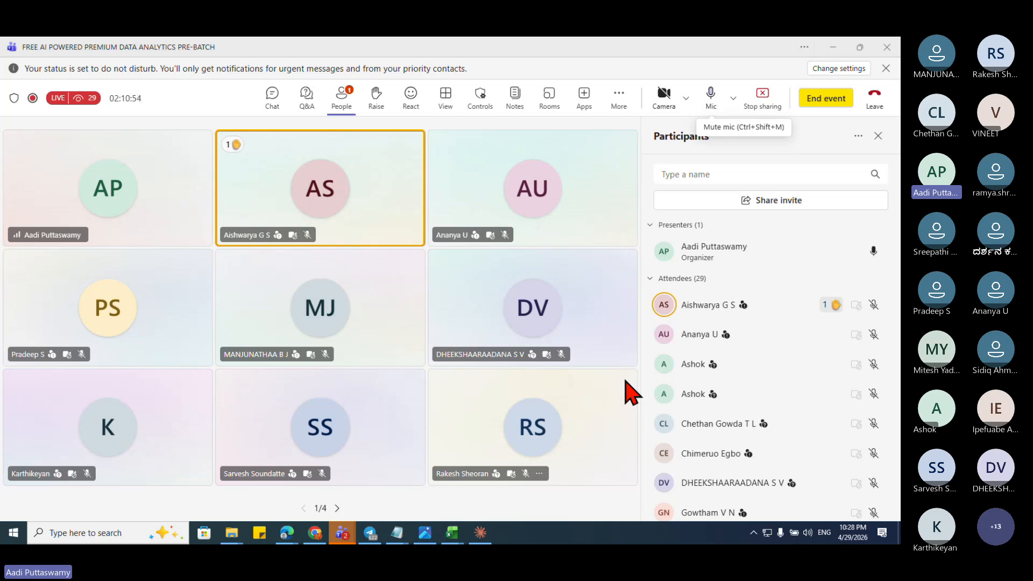
{"action": "left_click", "coordinate": [425, 533]}
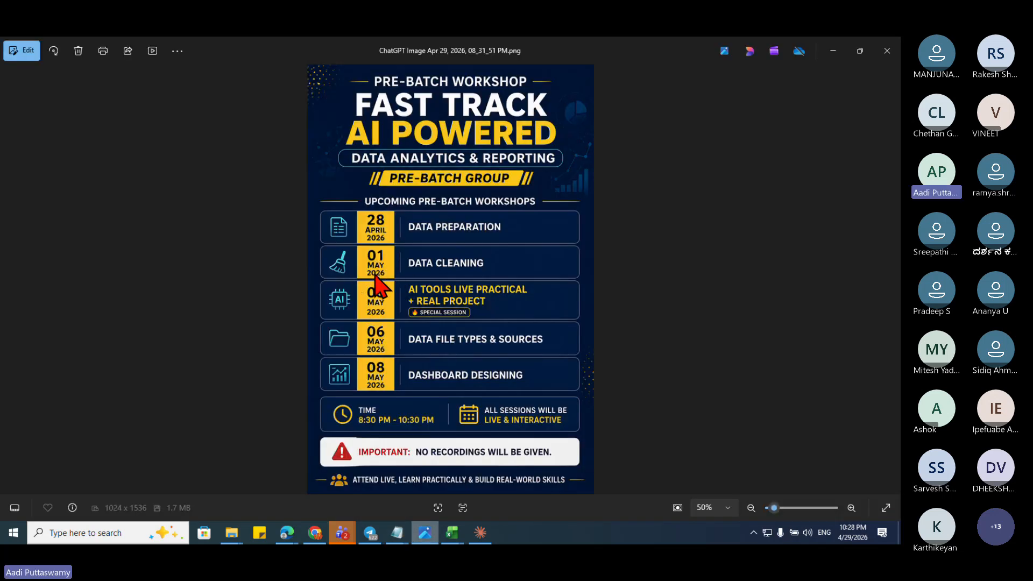
{"action": "left_click", "coordinate": [832, 51]}
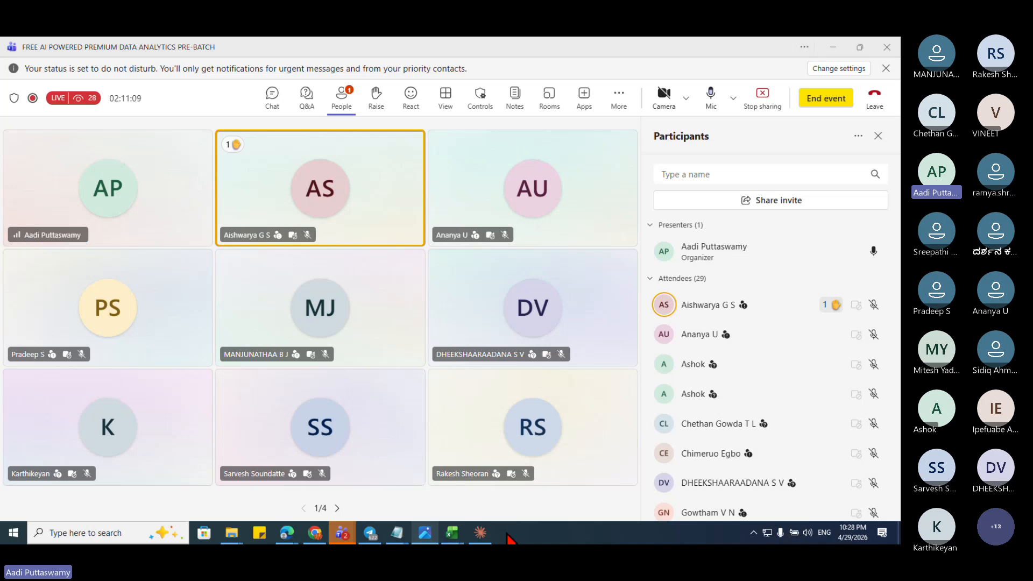
Step: Open the meeting chat and dismiss the 'Replying to external participants' notice
{"action": "left_click", "coordinate": [272, 97]}
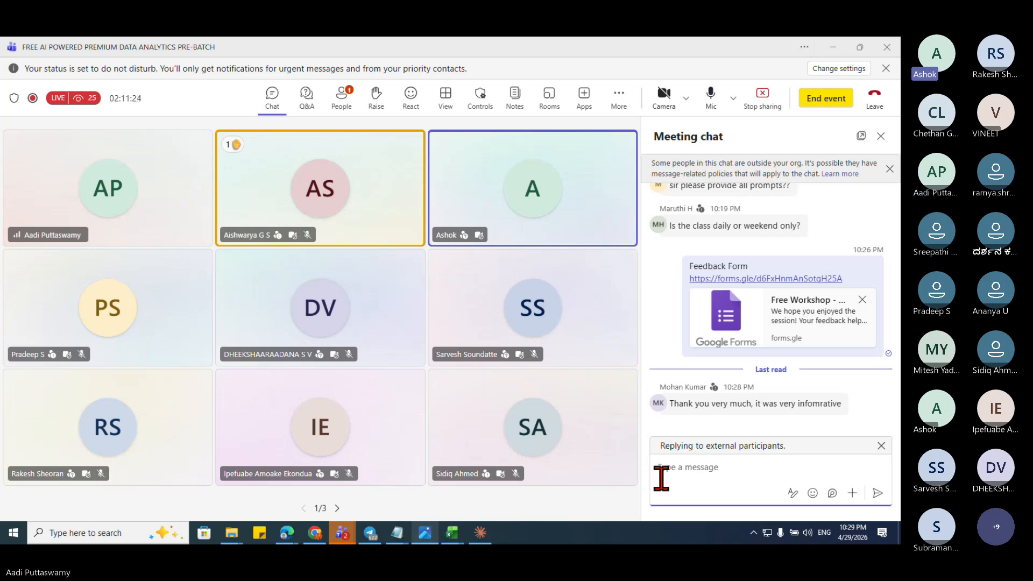
{"action": "left_click", "coordinate": [885, 446]}
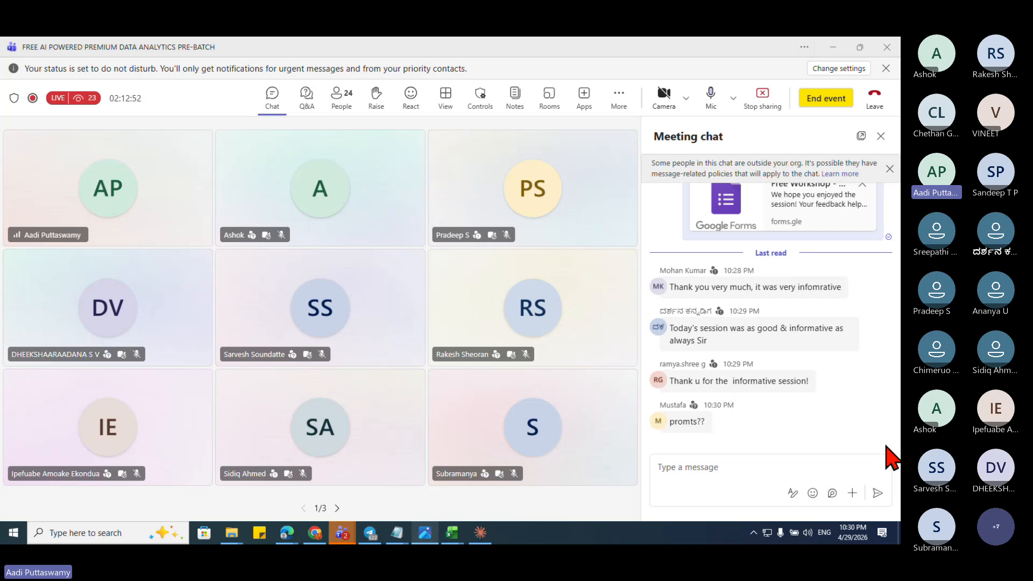
Step: Remove the wrongly pasted Meeting options text and its link preview from the chat box
{"action": "left_click", "coordinate": [740, 472]}
{"action": "type", "text": "Meeting options"}
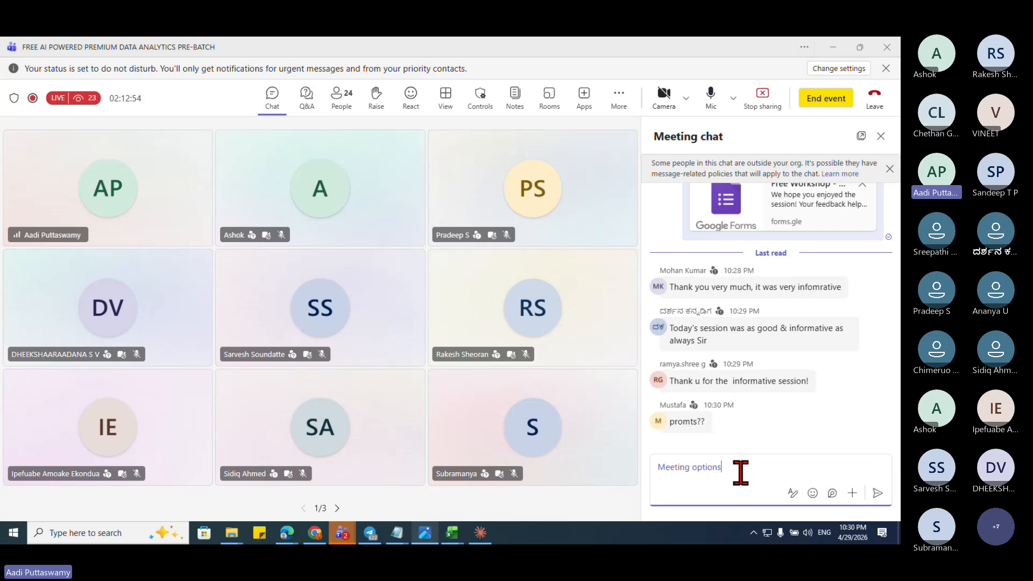
{"action": "left_click_drag", "start_coordinate": [721, 467], "coordinate": [662, 486]}
{"action": "key", "text": "BackSpace"}
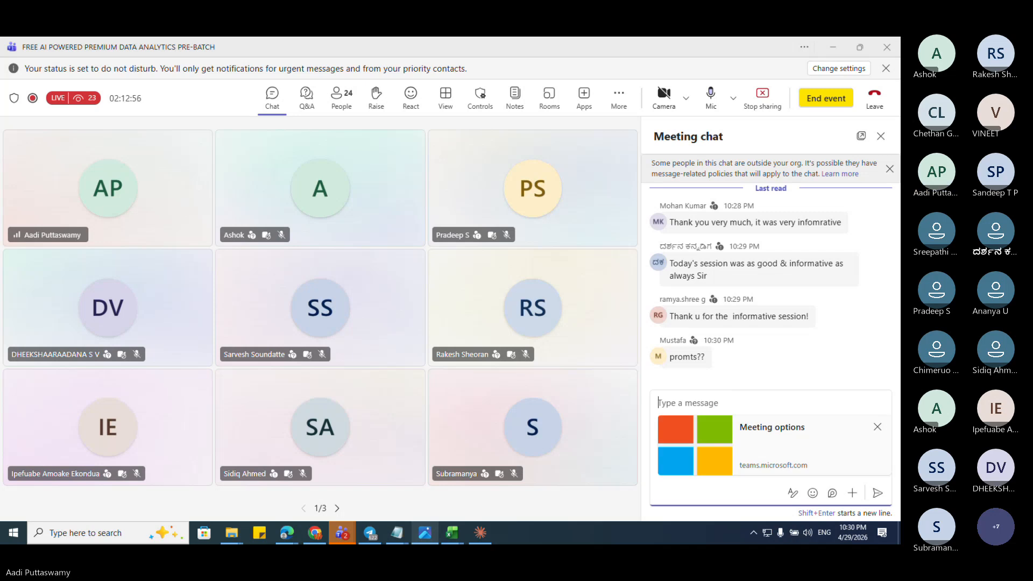
{"action": "left_click", "coordinate": [877, 427]}
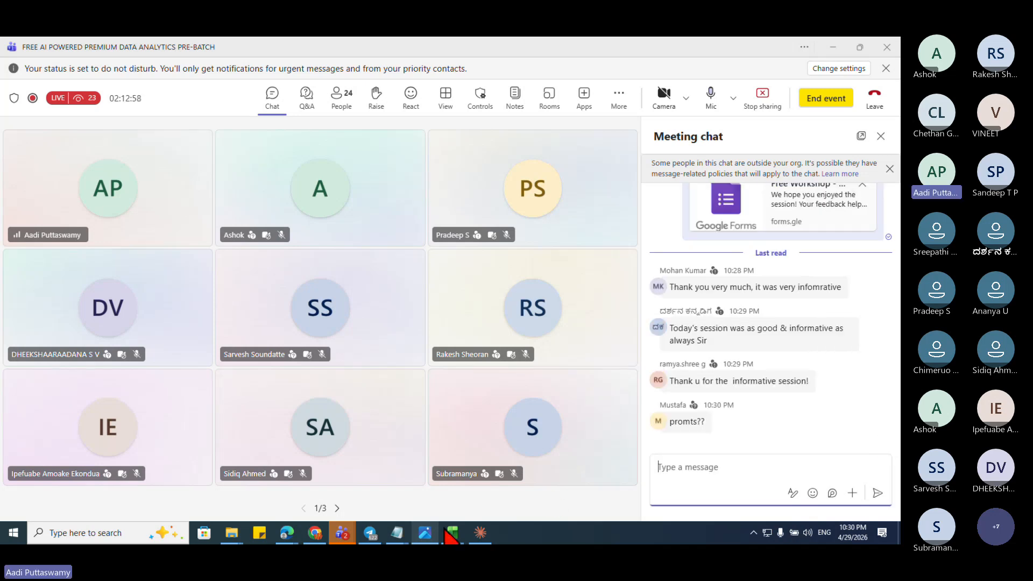
Step: Copy the Feedback Form heading and link from Notepad and send them in the Teams chat
{"action": "mouse_move", "coordinate": [401, 534]}
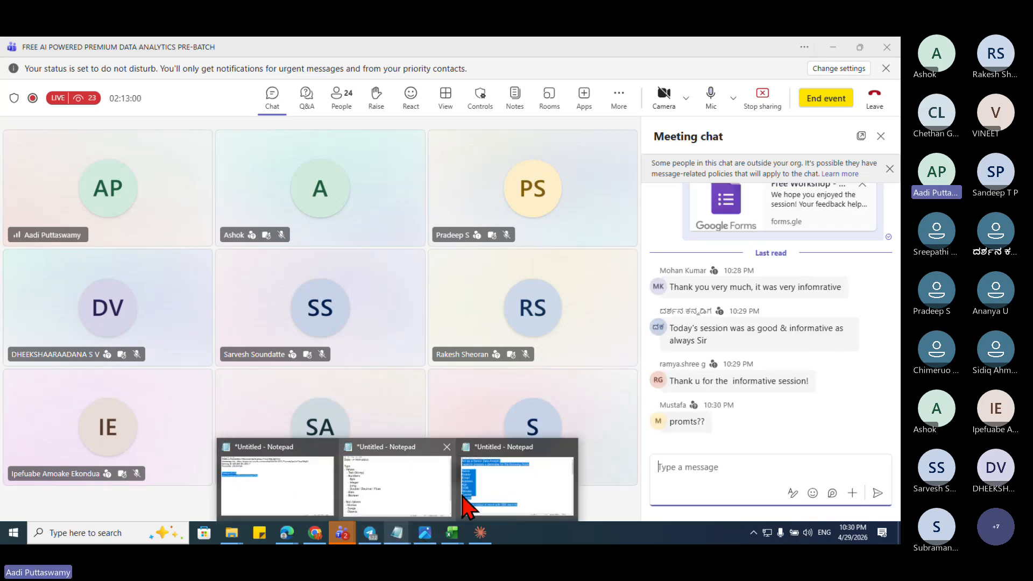
{"action": "left_click", "coordinate": [277, 486]}
{"action": "left_click", "coordinate": [362, 258]}
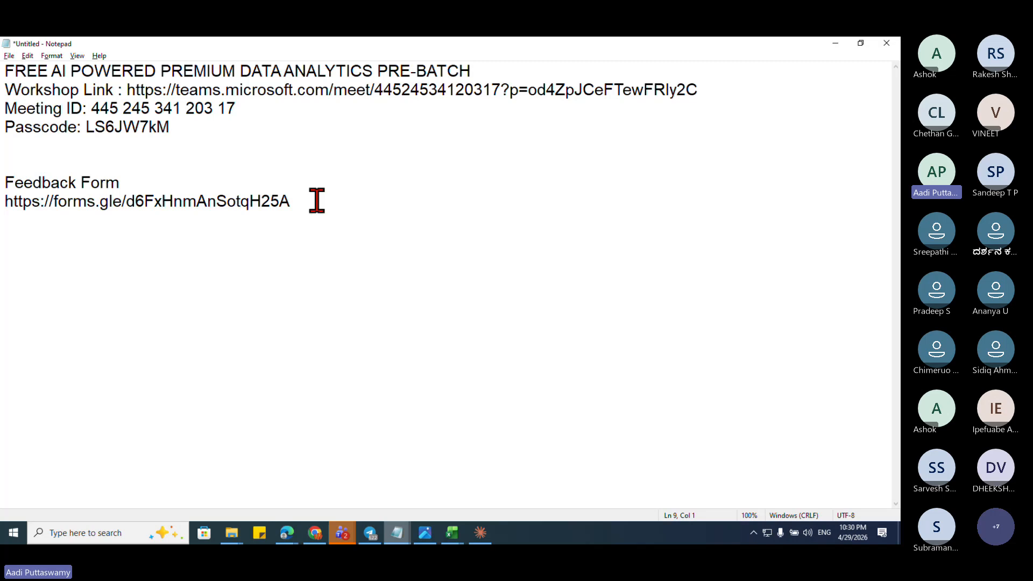
{"action": "left_click_drag", "start_coordinate": [317, 201], "coordinate": [7, 178]}
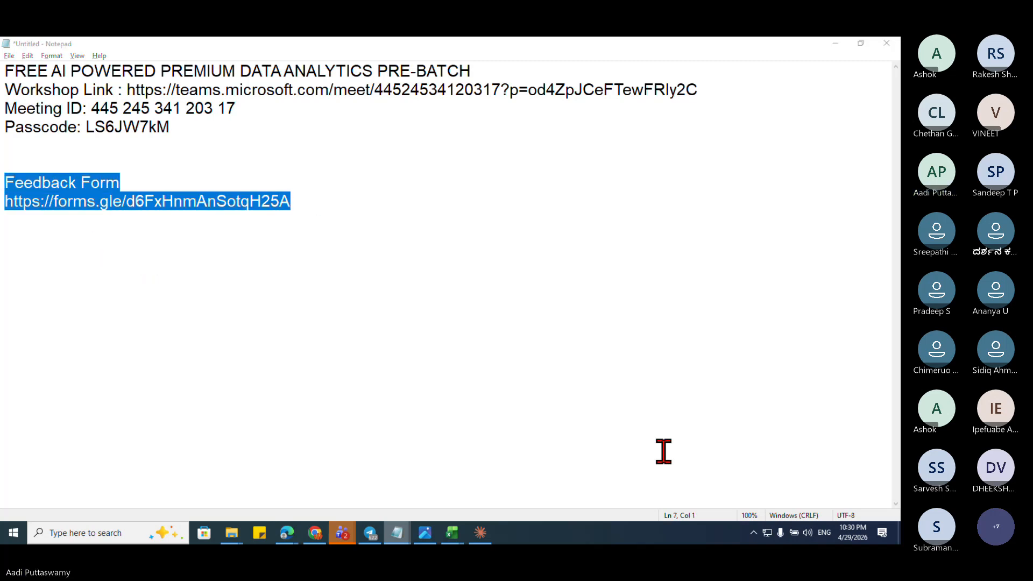
{"action": "key", "text": "ctrl+c"}
{"action": "key", "text": "alt+Tab"}
{"action": "left_click", "coordinate": [754, 495]}
{"action": "key", "text": "ctrl+v"}
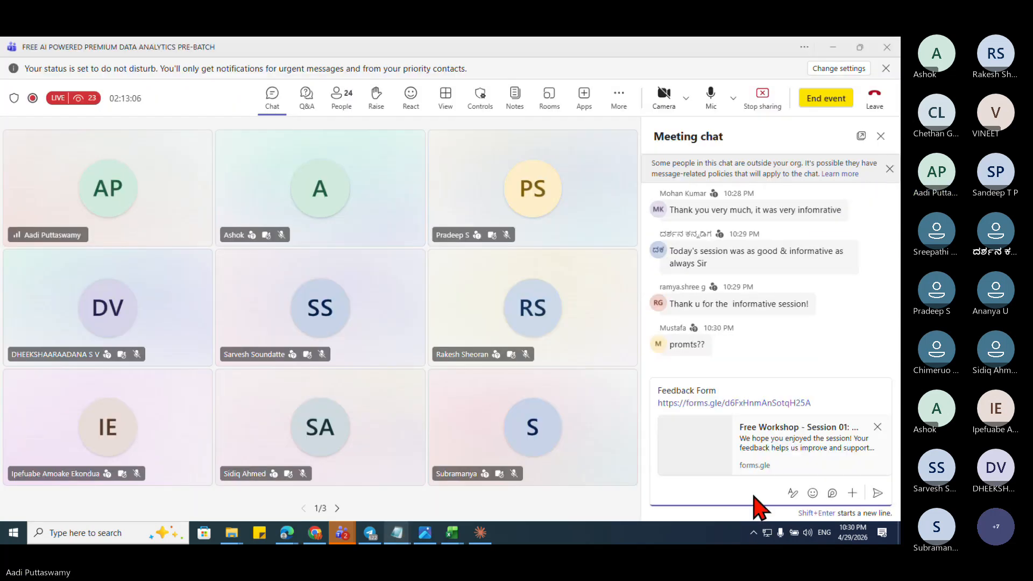
{"action": "key", "text": "Return"}
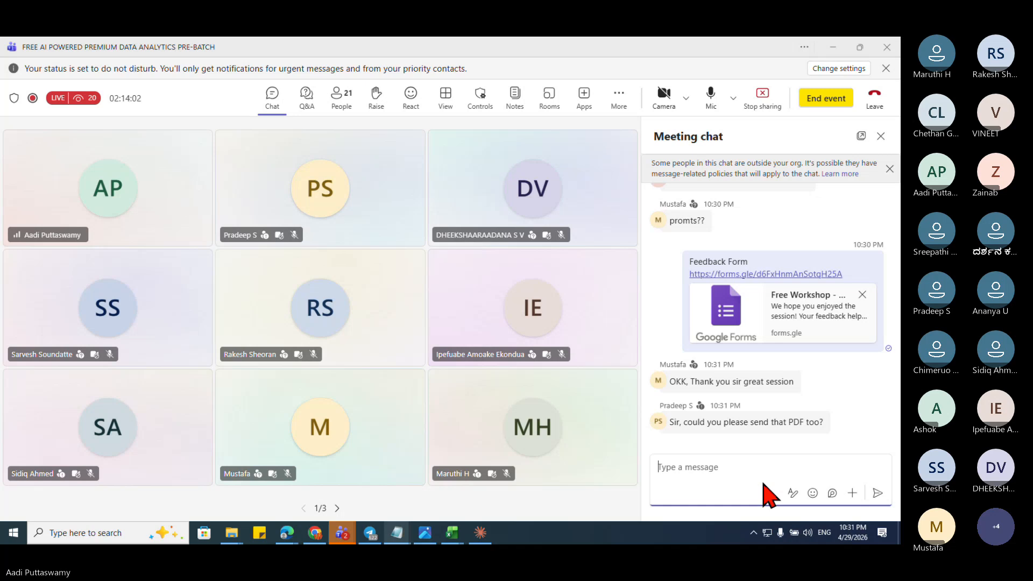
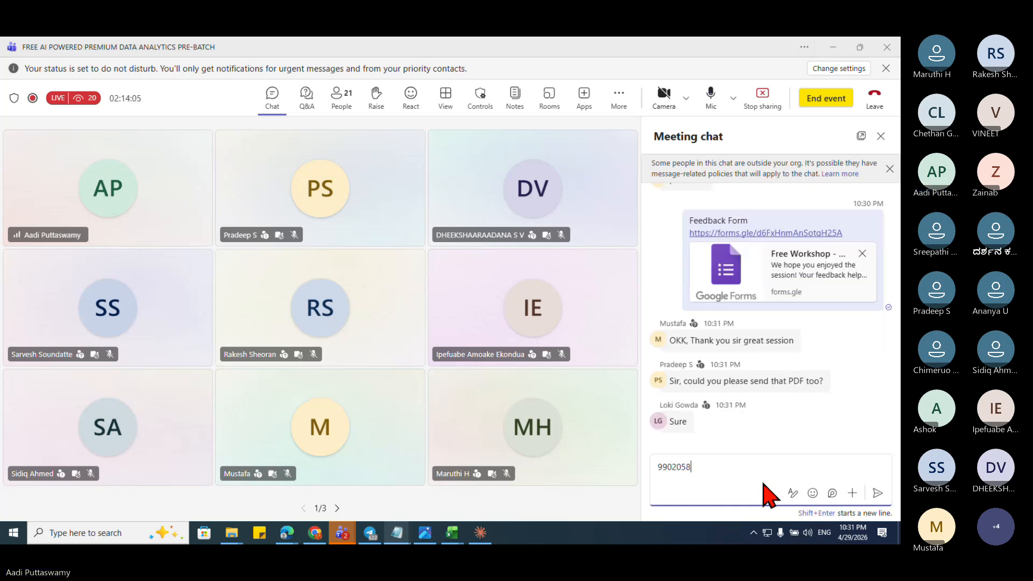
Step: Send a contact phone number in the chat, then end the live event for all attendees
{"action": "key", "text": "Return"}
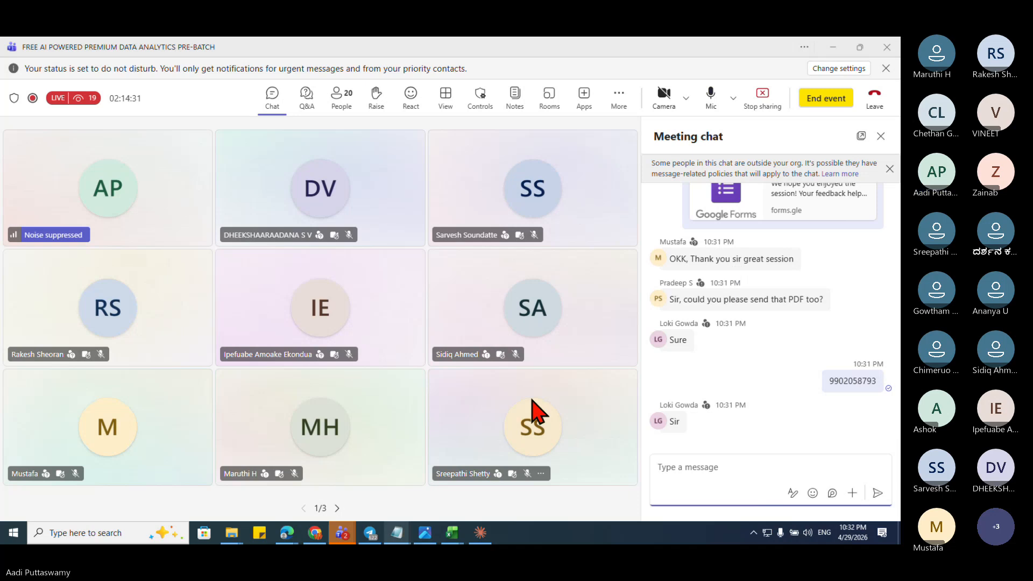
{"action": "mouse_move", "coordinate": [534, 402]}
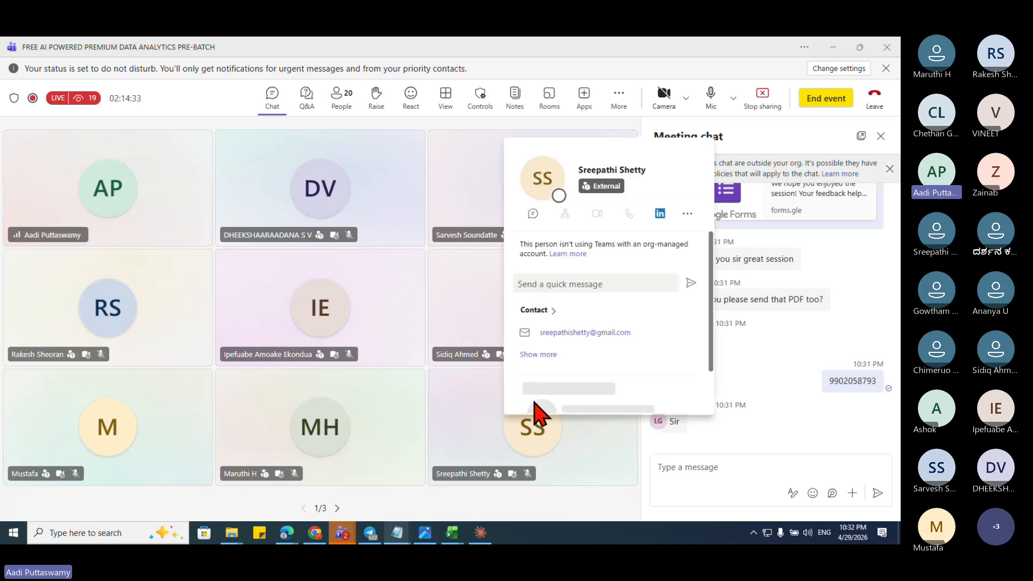
{"action": "left_click", "coordinate": [687, 466]}
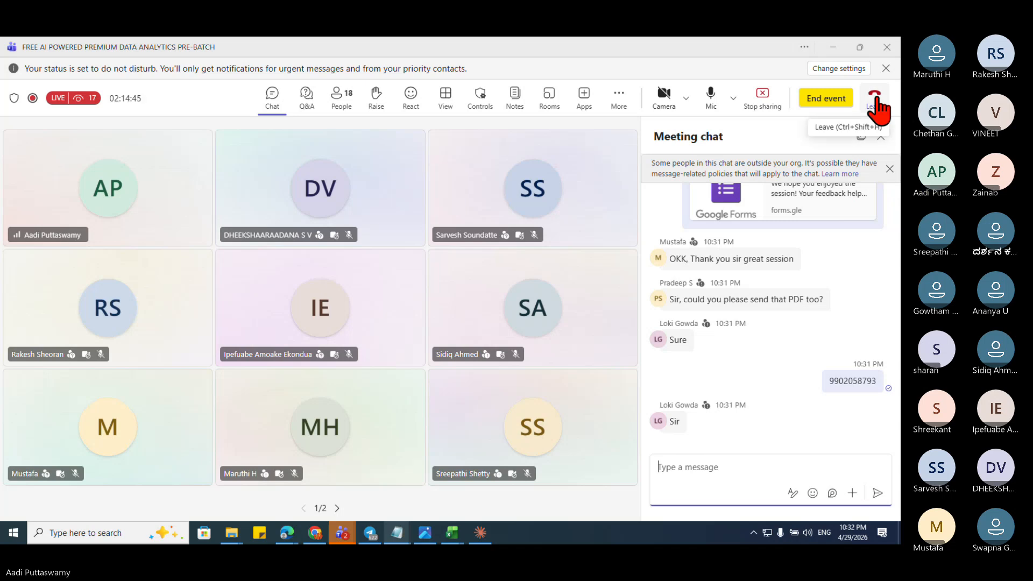
{"action": "left_click", "coordinate": [834, 103]}
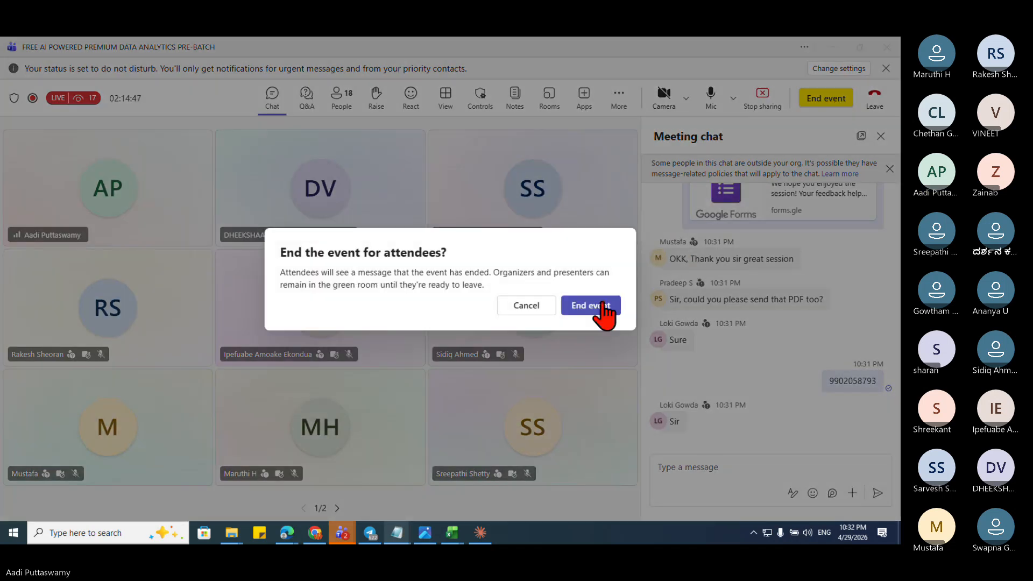
{"action": "left_click", "coordinate": [602, 305]}
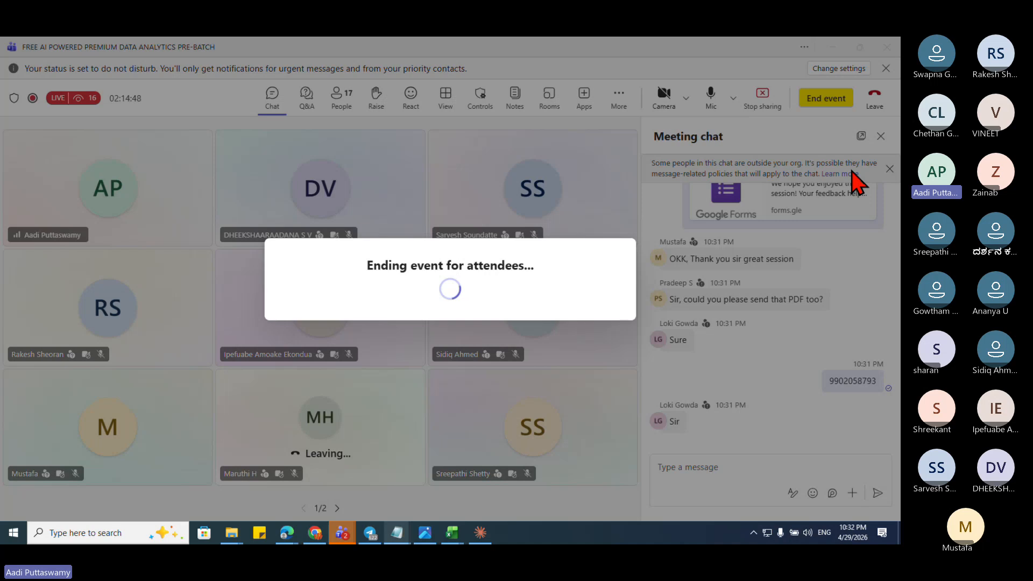